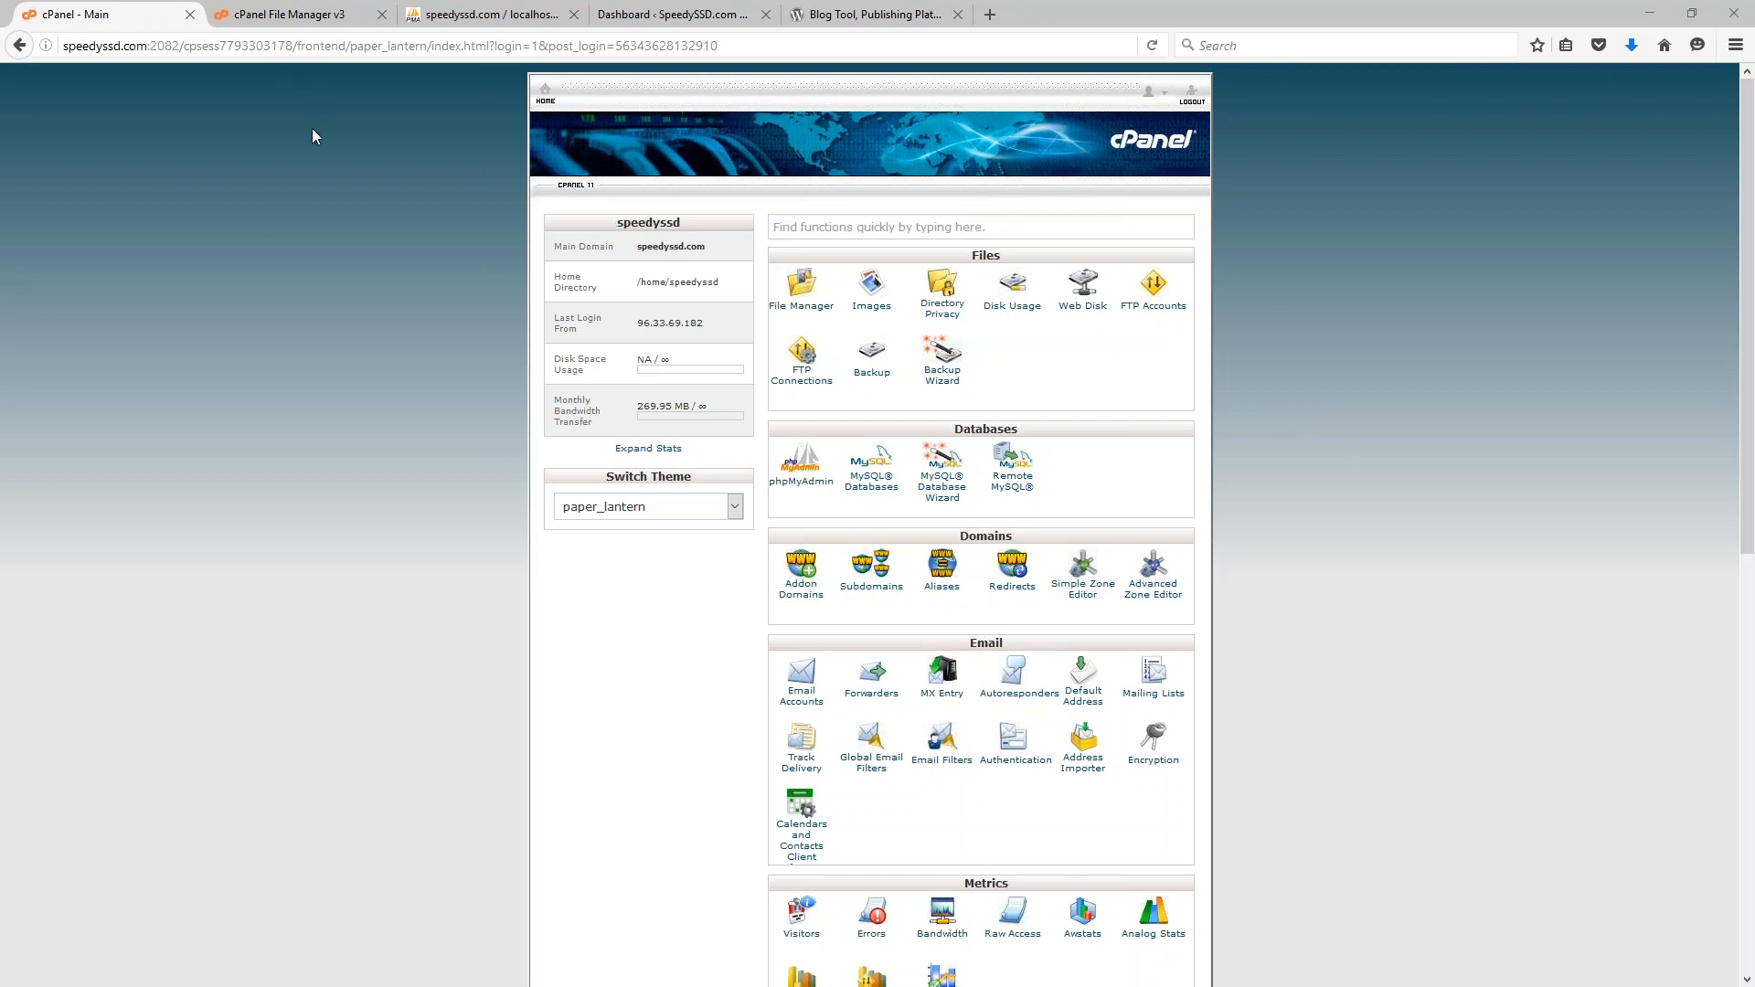
Step: Switch to File Manager and open public_html/wp-content, then its plugins folder
{"action": "left_click", "coordinate": [285, 15]}
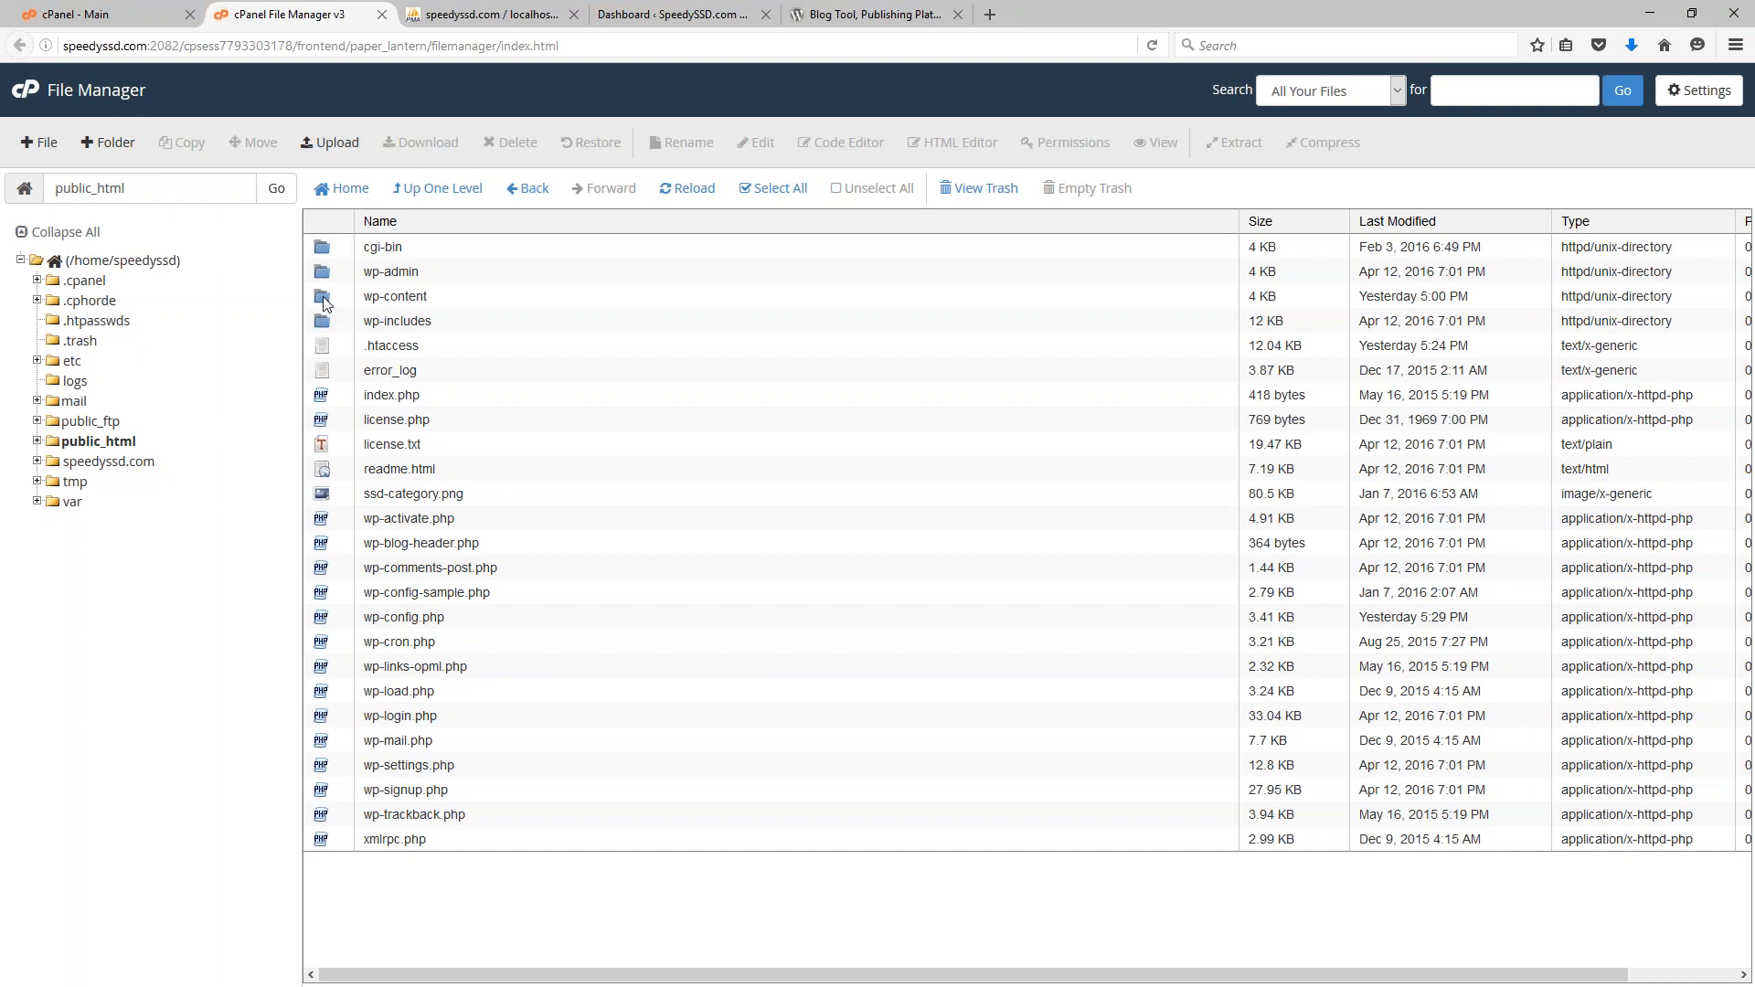
{"action": "double_click", "coordinate": [325, 302]}
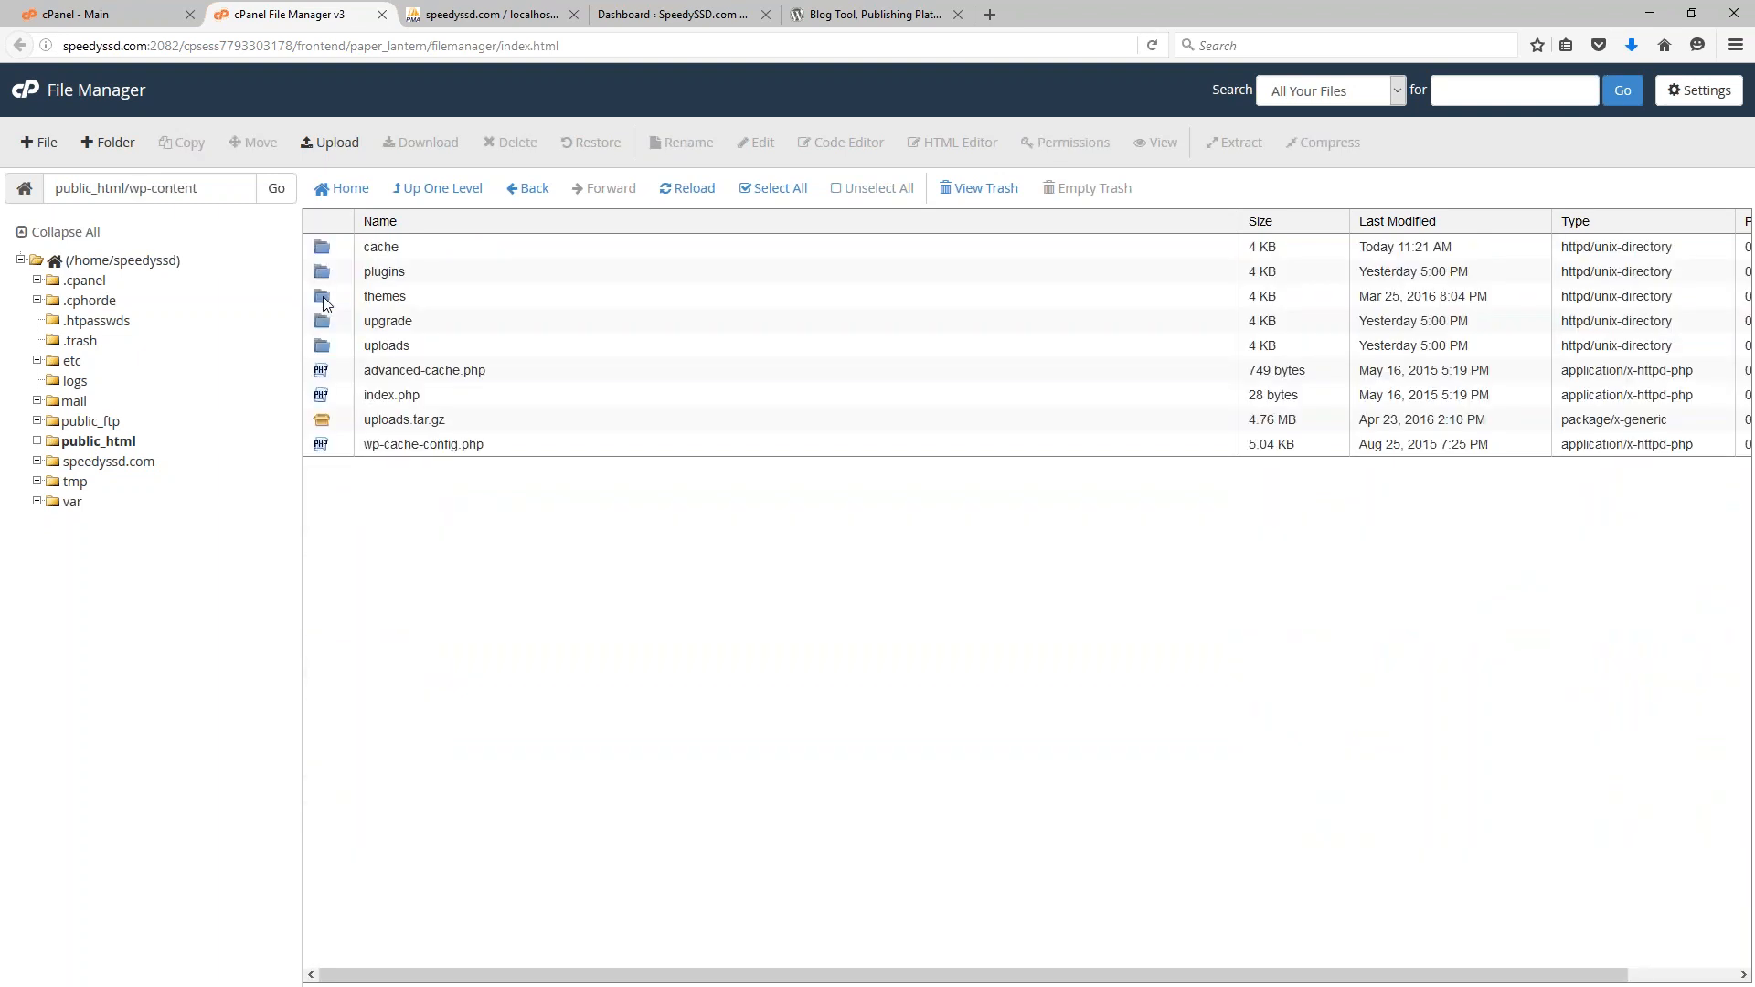
{"action": "left_click", "coordinate": [322, 271]}
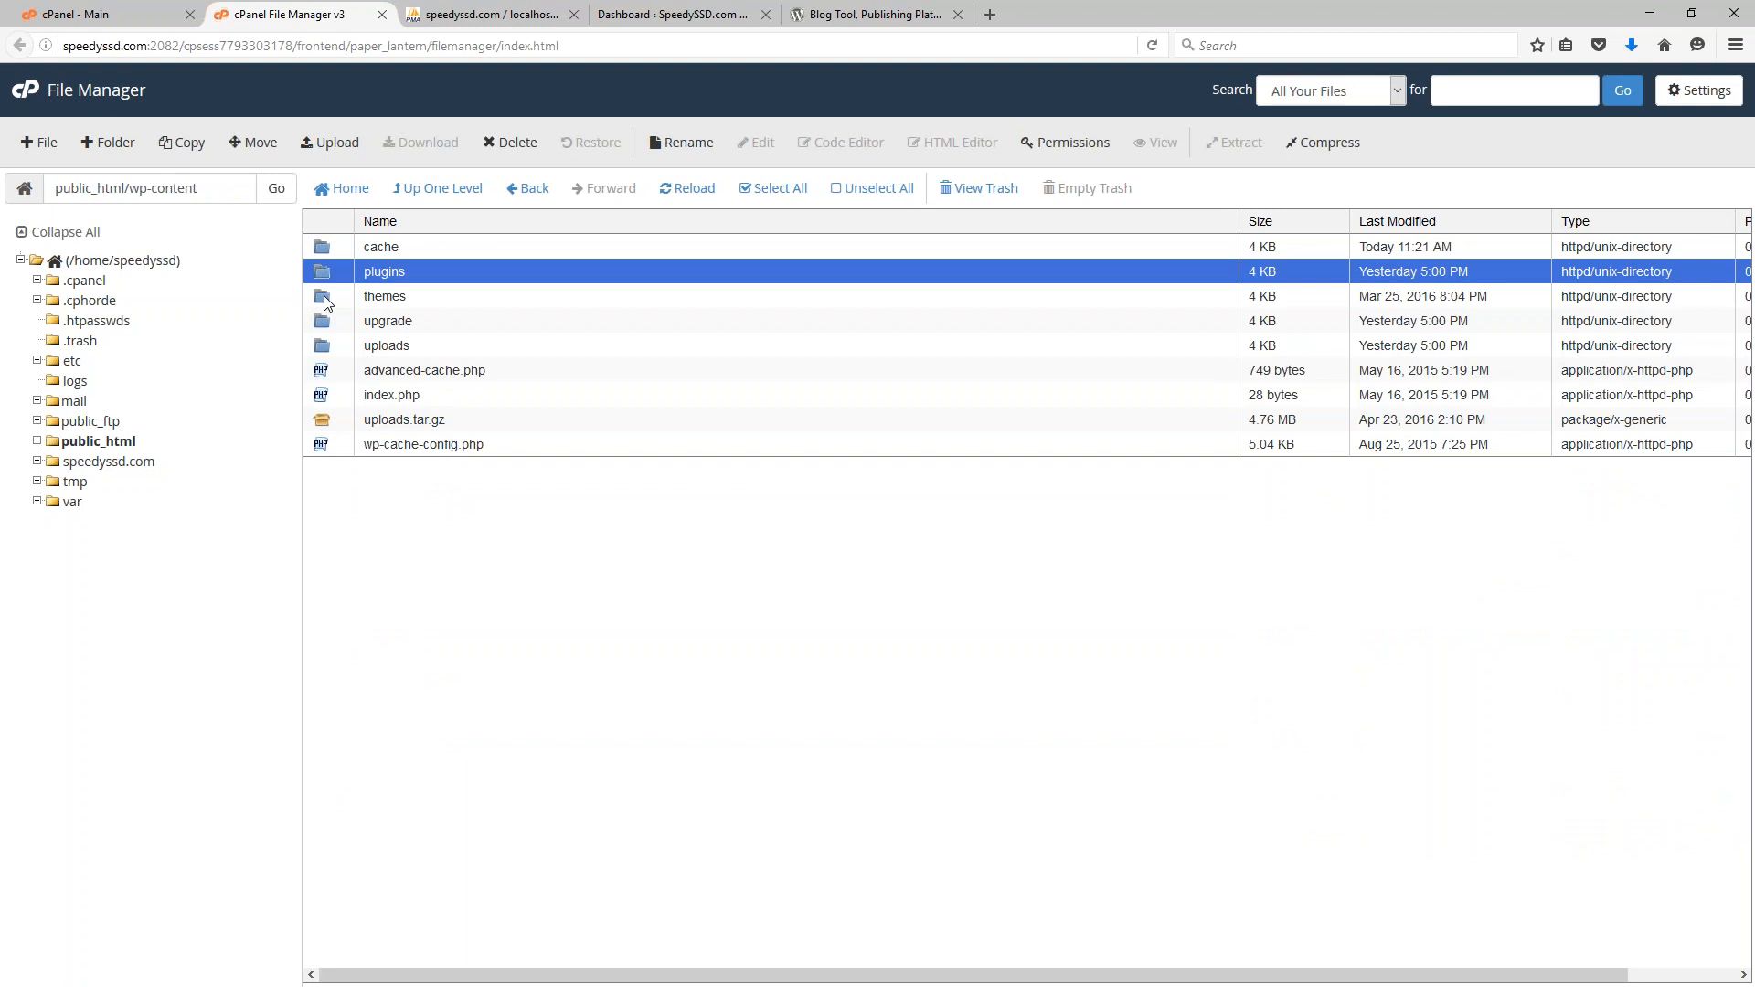
{"action": "left_click", "coordinate": [324, 302]}
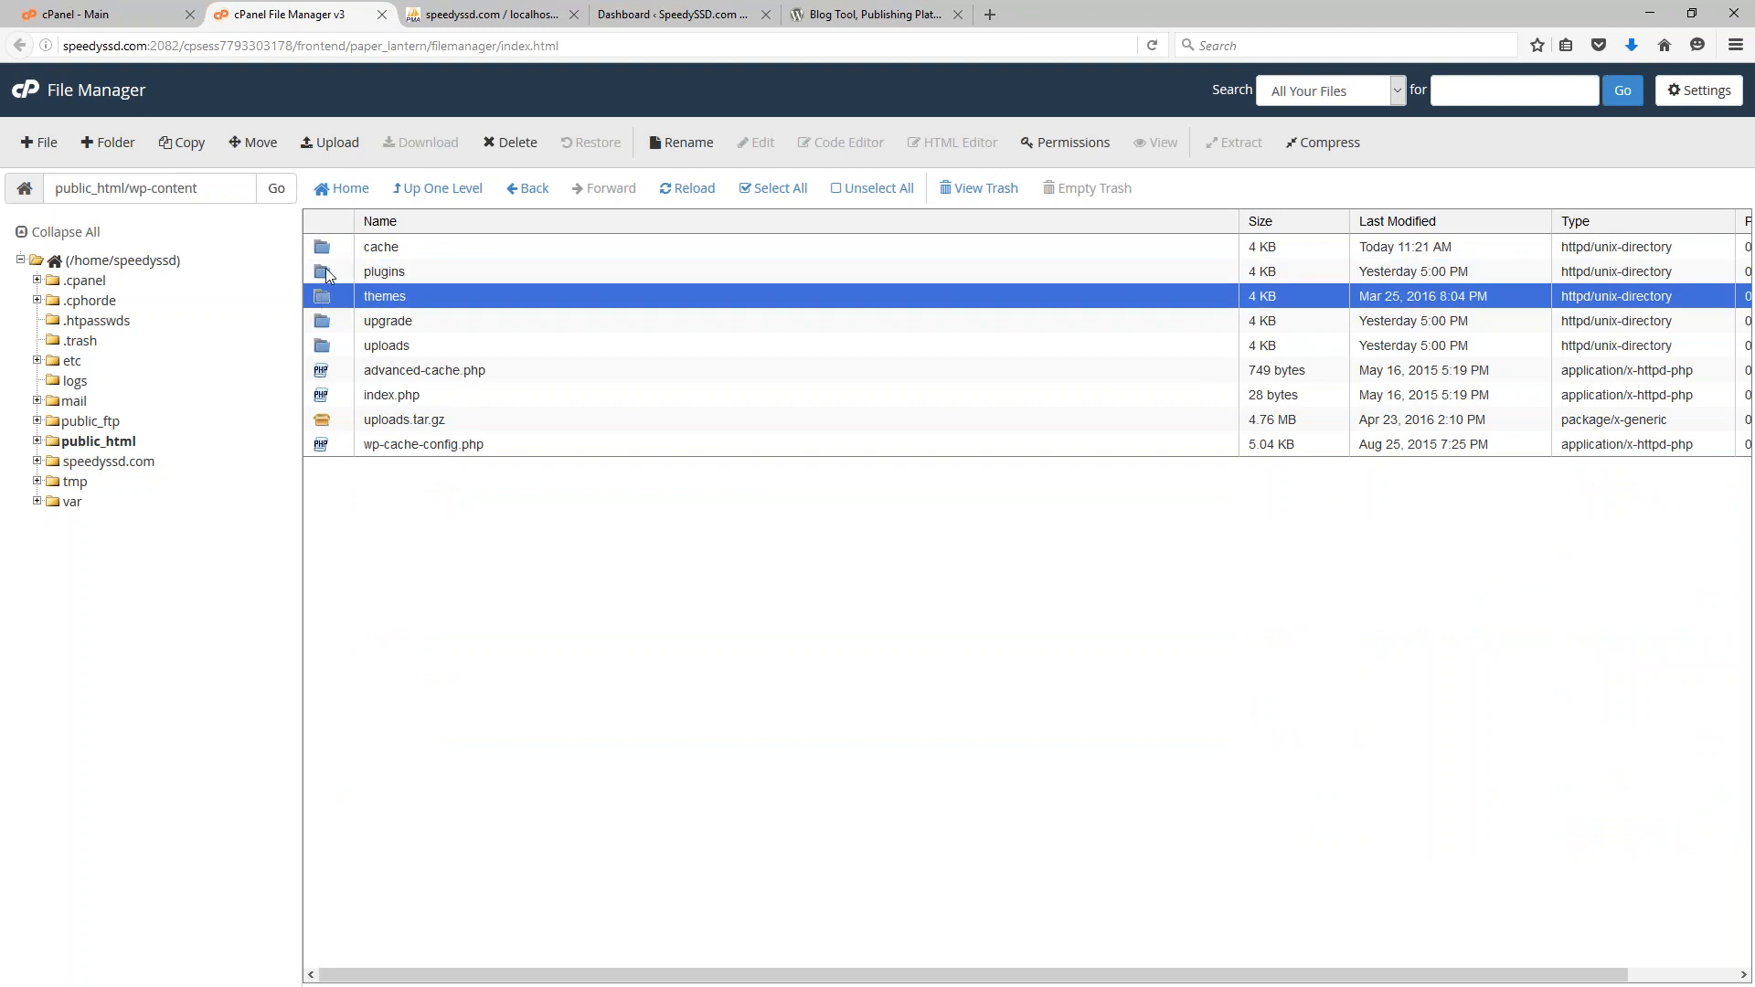
{"action": "double_click", "coordinate": [326, 270]}
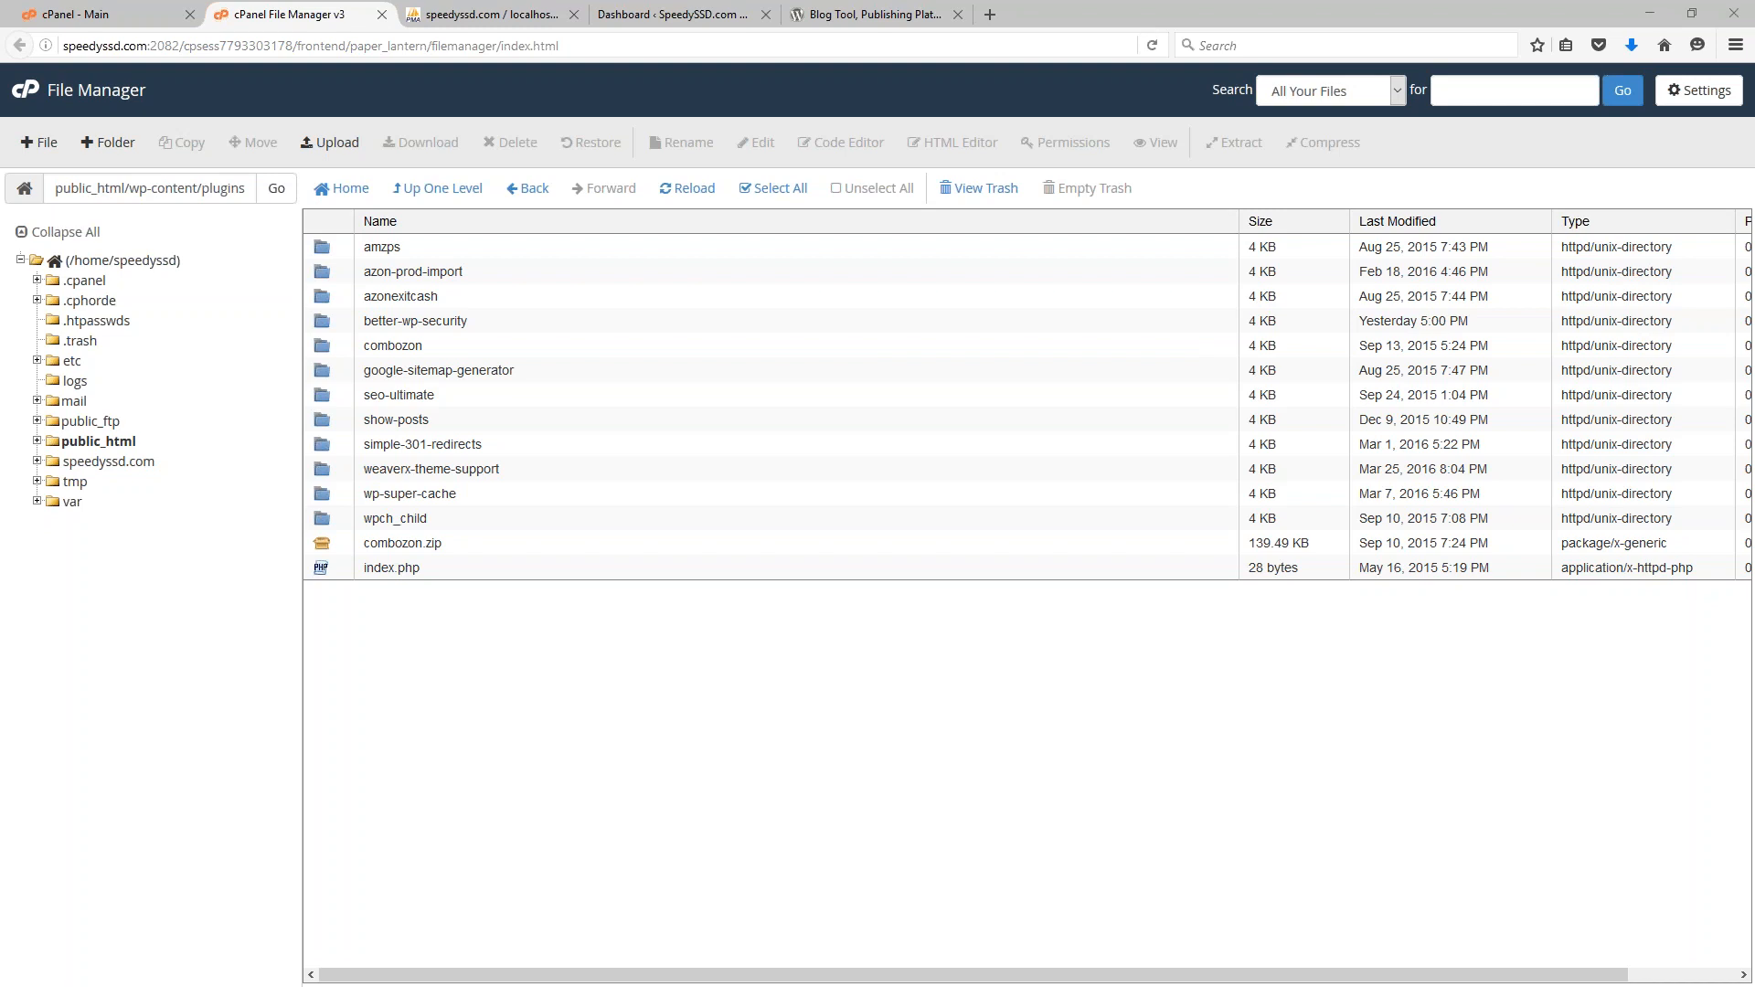
Step: Note the plugin names amzps and azon-prod-import on separate lines in Notepad
{"action": "left_click_drag", "start_coordinate": [1754, 247], "coordinate": [775, 289]}
{"action": "type", "text": "amzps"}
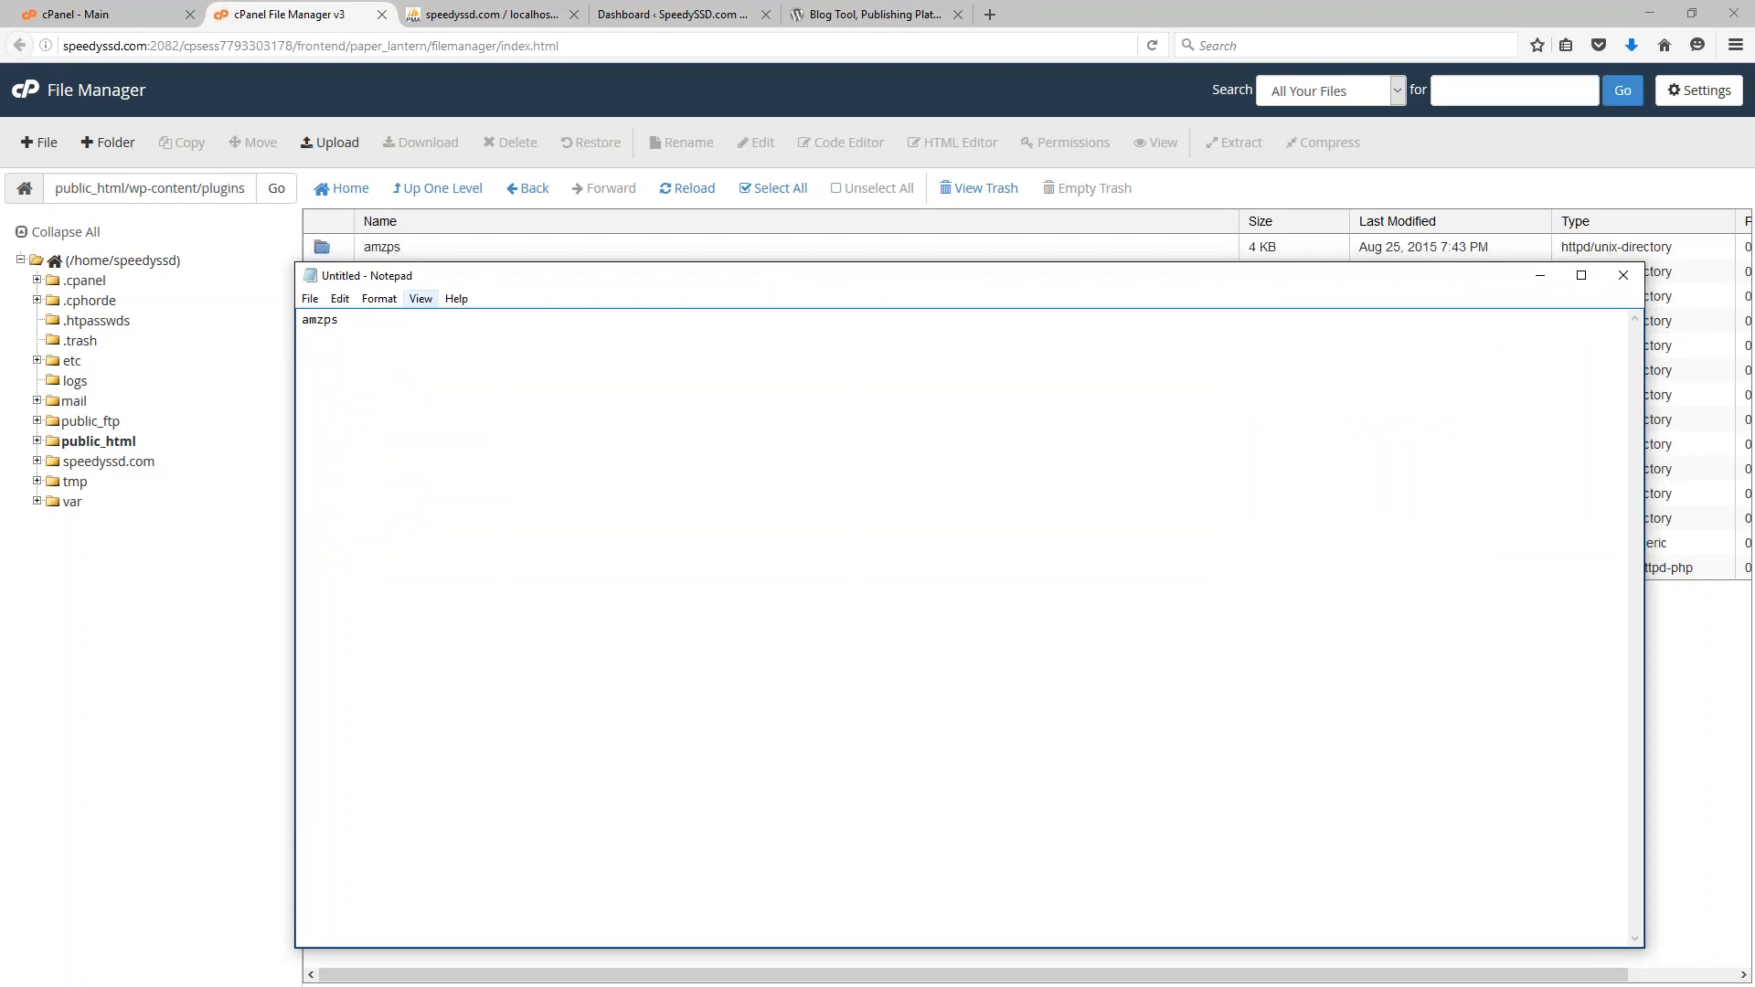
{"action": "left_click_drag", "start_coordinate": [411, 283], "coordinate": [407, 312]}
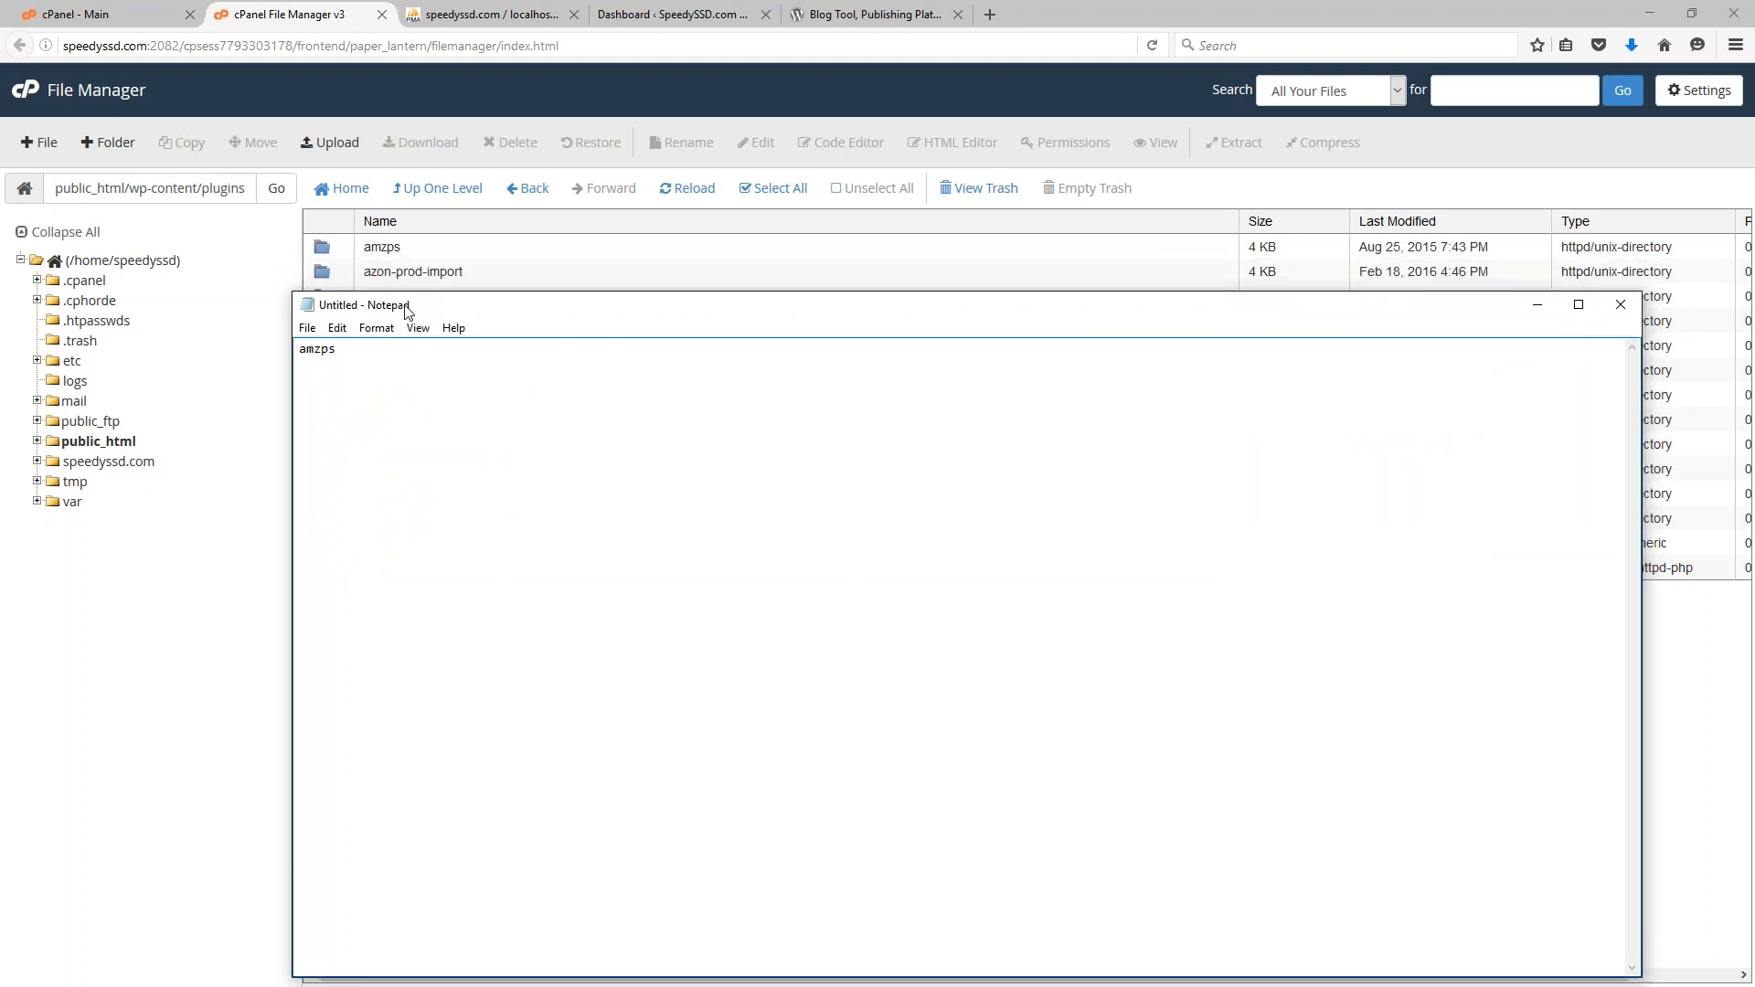
{"action": "key", "text": "Return"}
{"action": "type", "text": "azon-prod-import"}
{"action": "left_click_drag", "start_coordinate": [504, 313], "coordinate": [712, 225]}
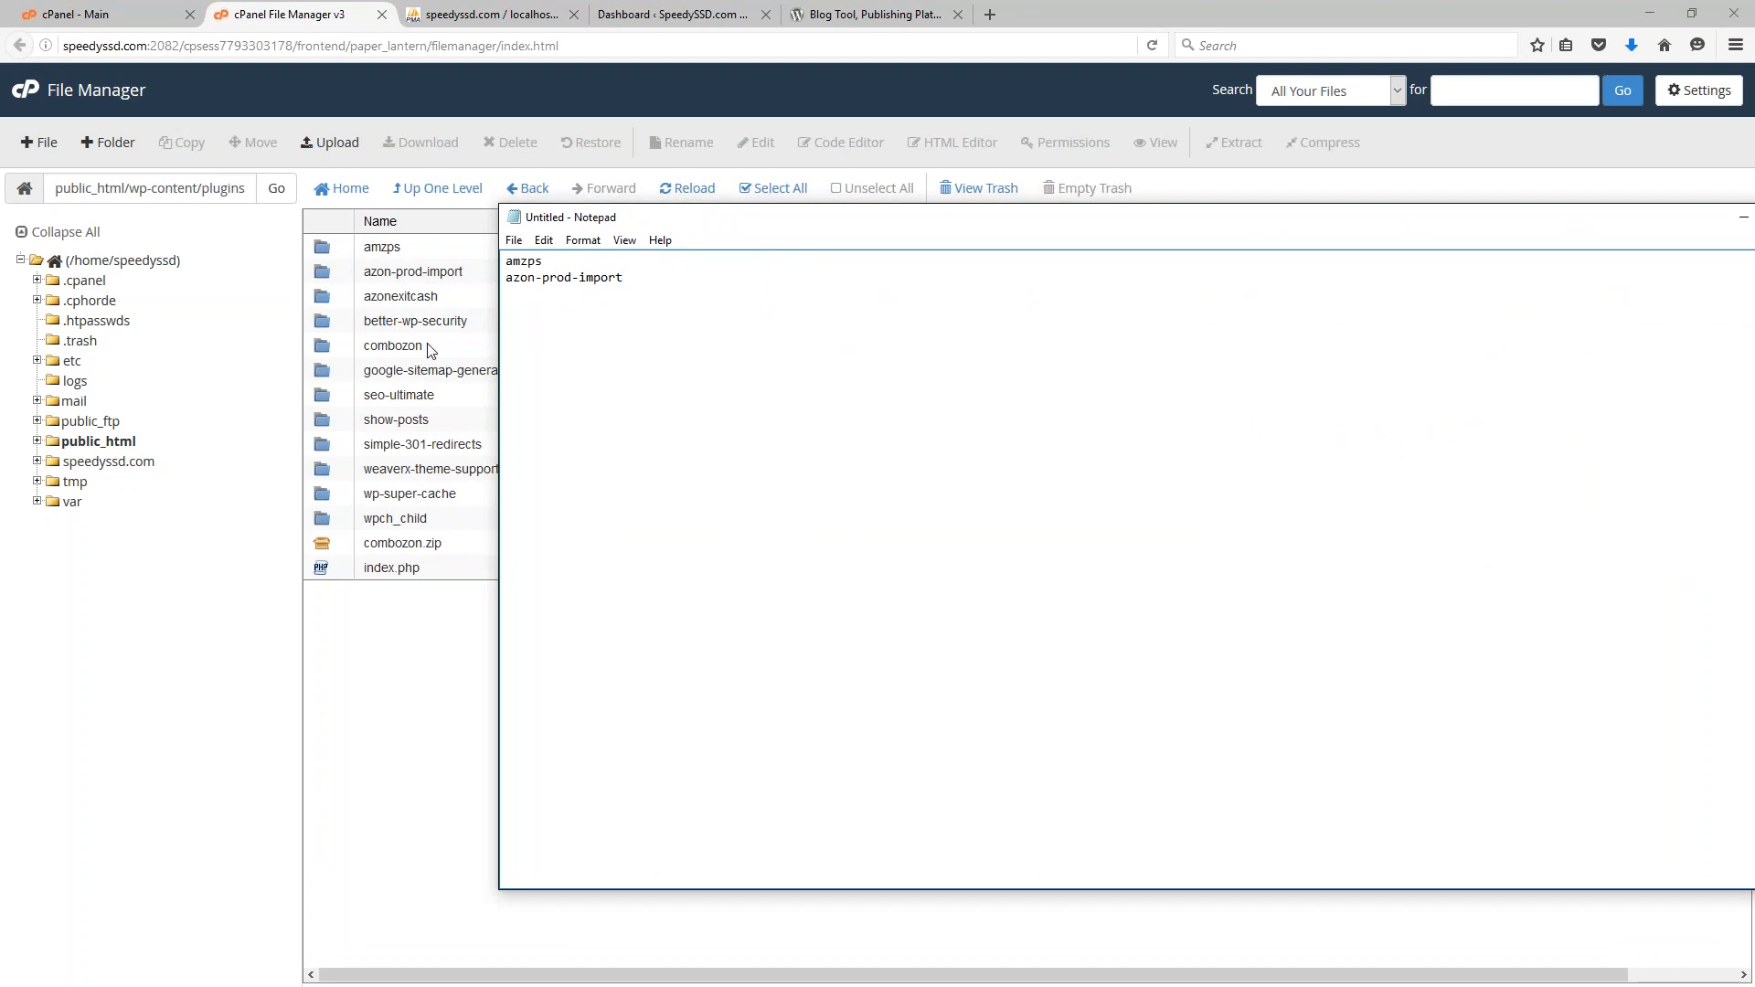
{"action": "left_click_drag", "start_coordinate": [551, 230], "coordinate": [1112, 237]}
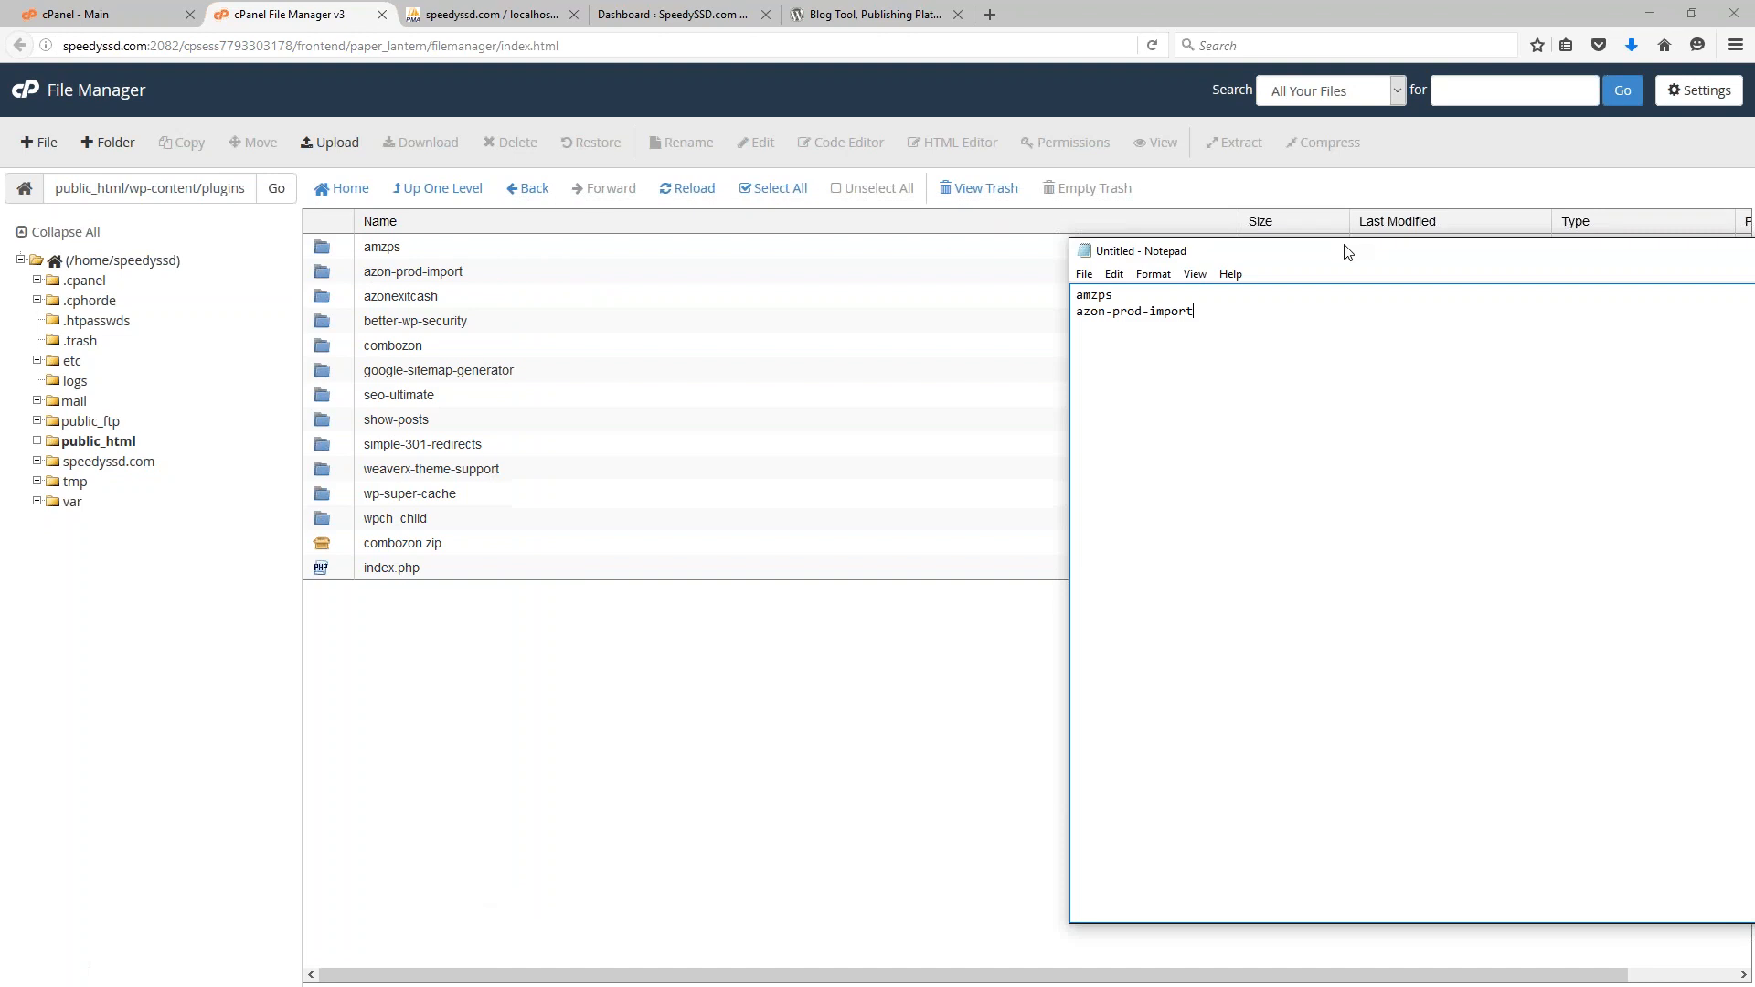
{"action": "left_click", "coordinate": [1033, 274]}
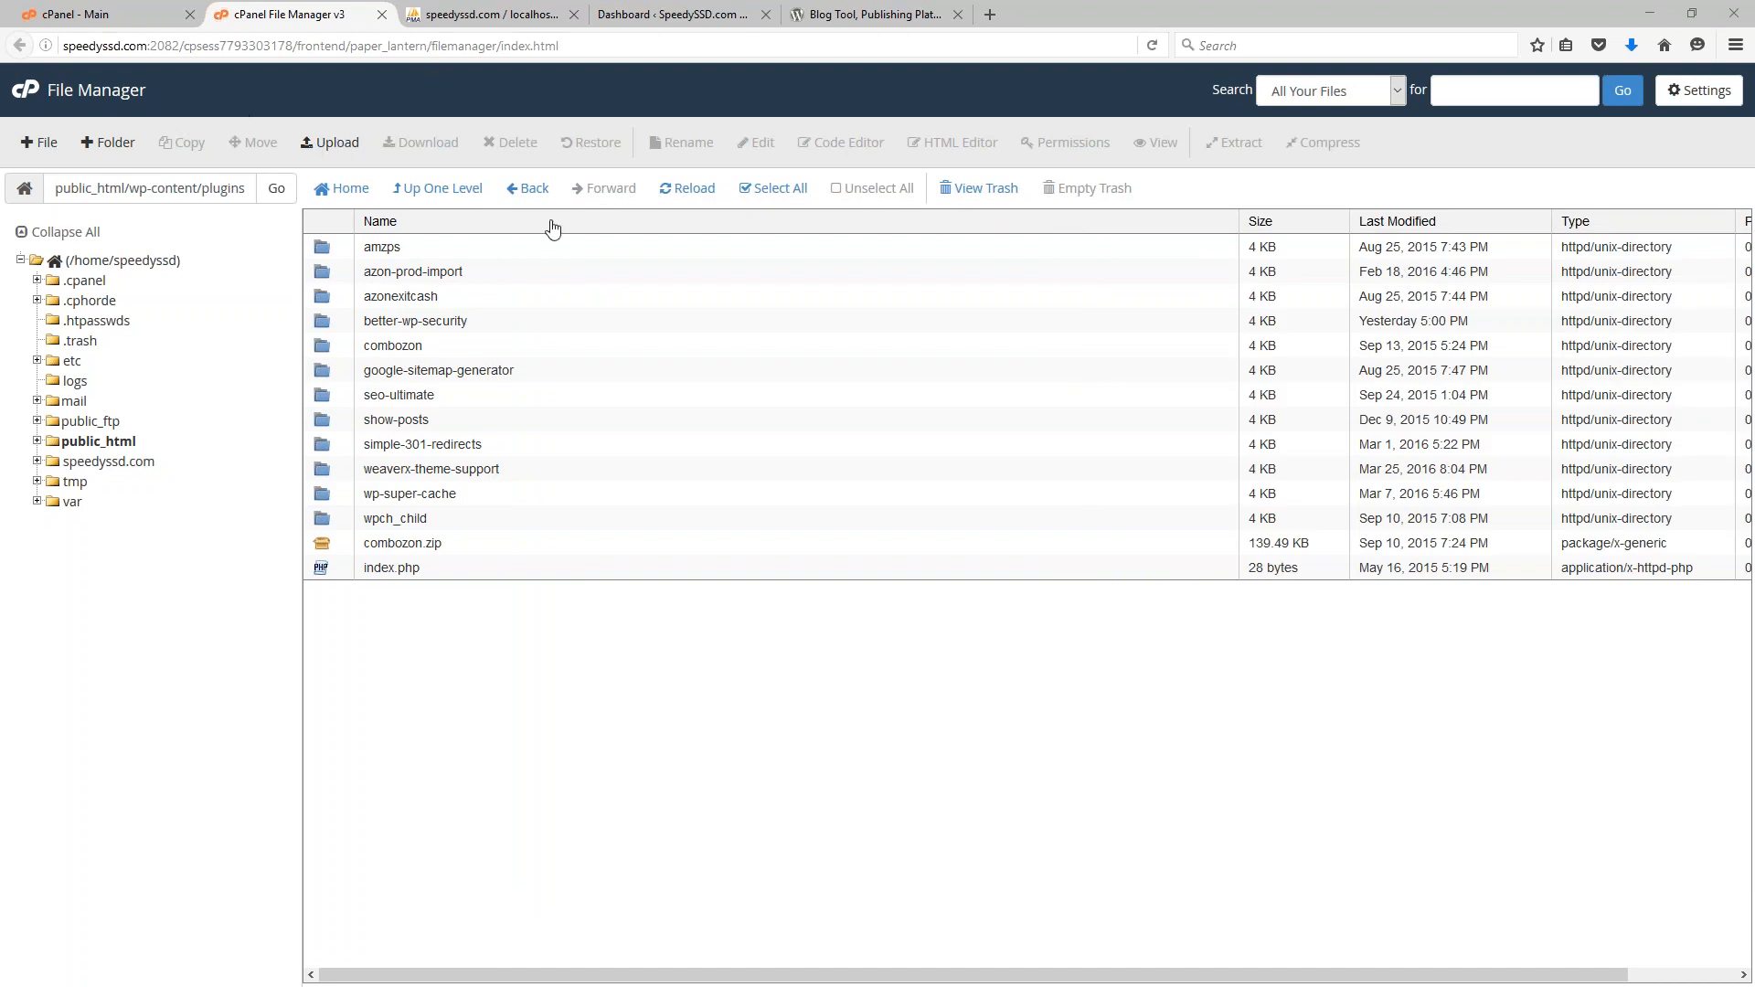
Step: Open the wp-content themes folder and add 'theme weaver-xtreme' to the Notepad list
{"action": "left_click", "coordinate": [441, 192]}
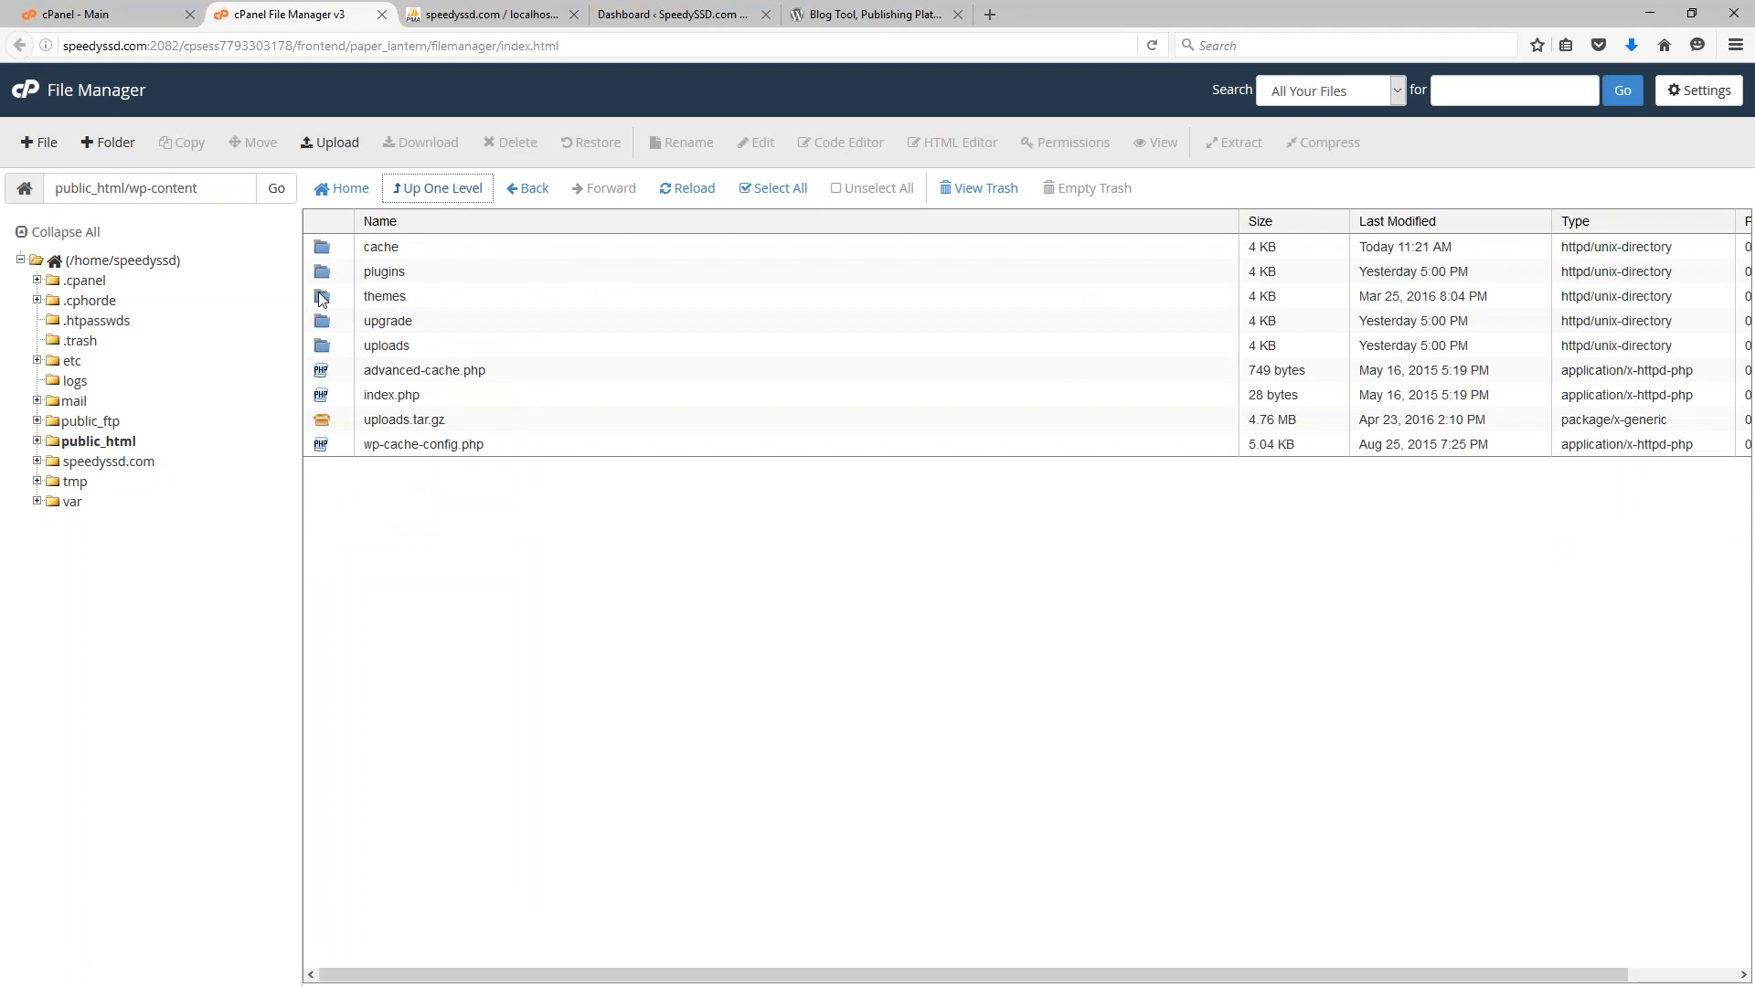
{"action": "double_click", "coordinate": [321, 302]}
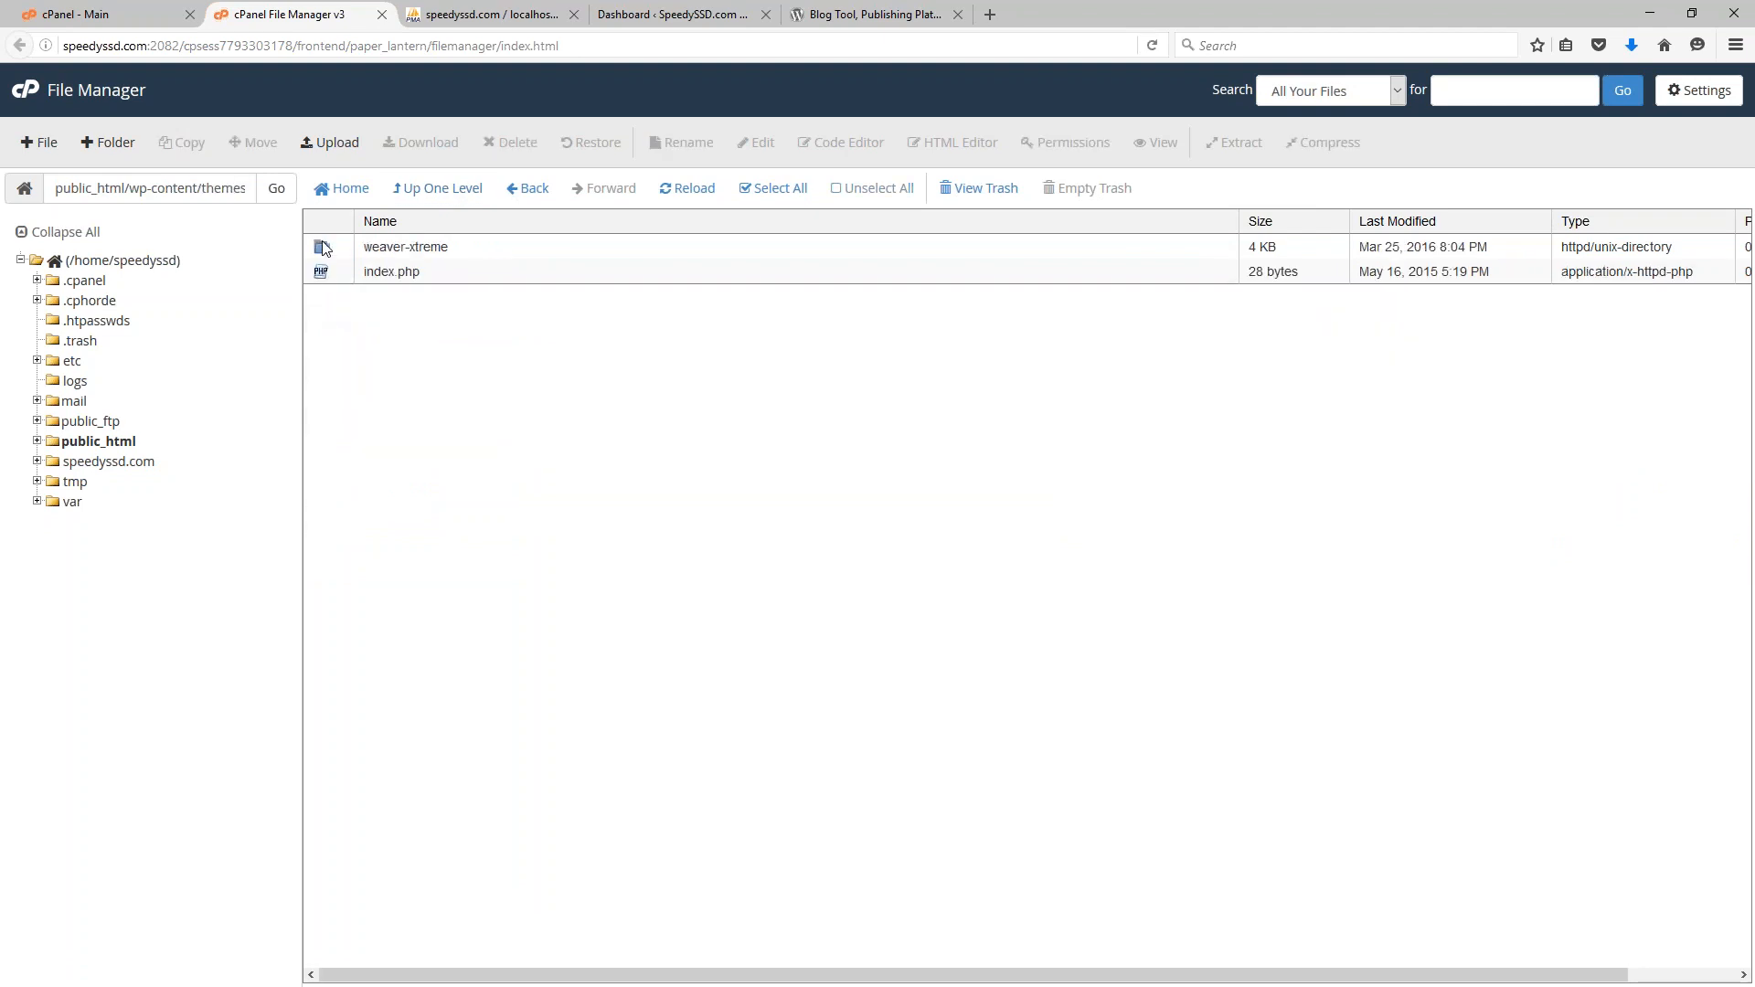
{"action": "key", "text": "alt+Tab"}
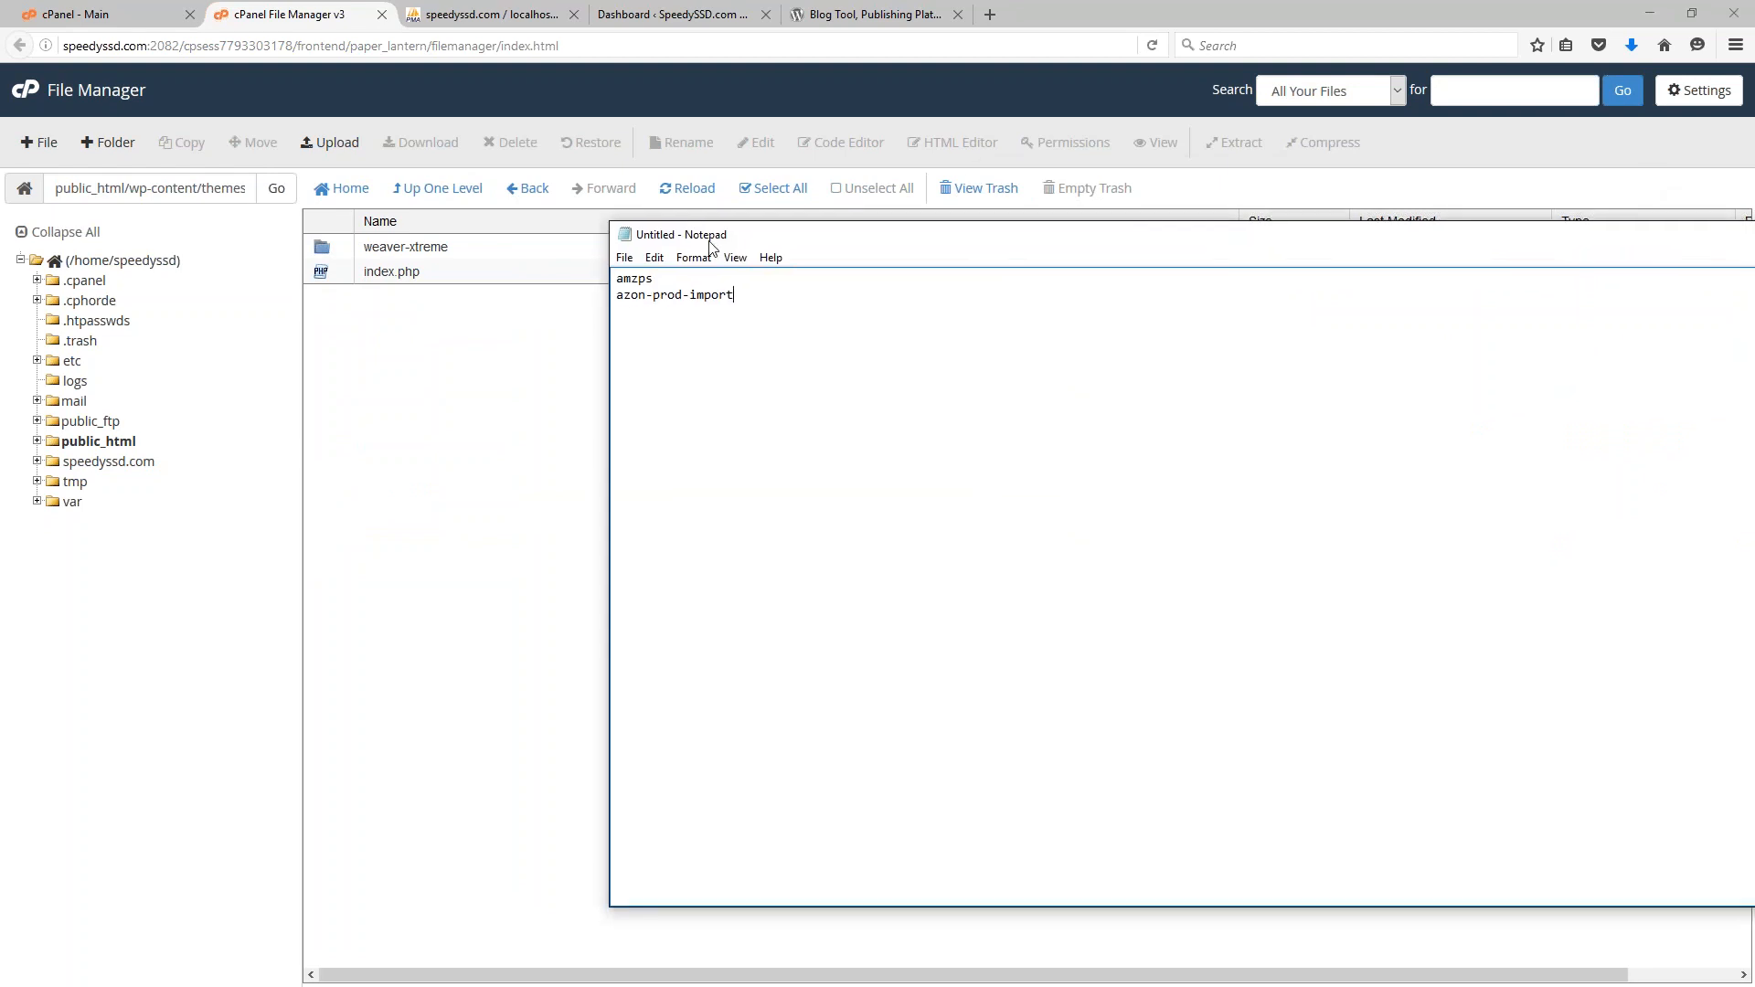
{"action": "type", "text": "the"}
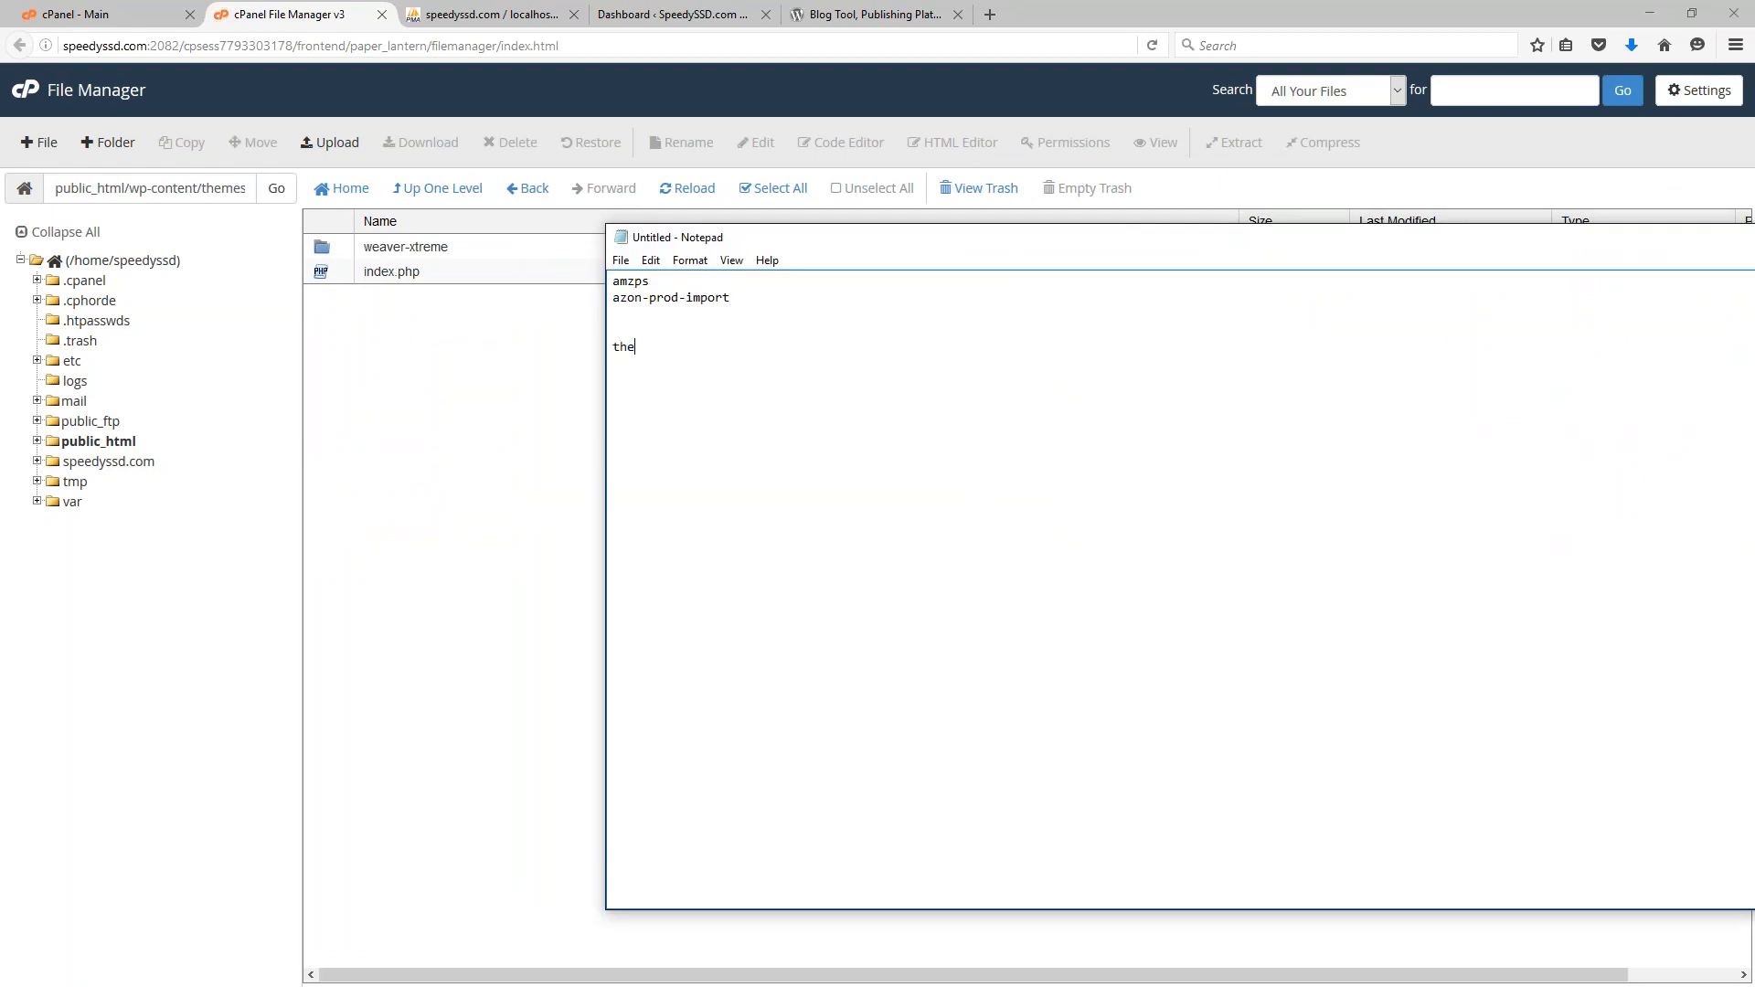
{"action": "type", "text": "me weaver-xtreme"}
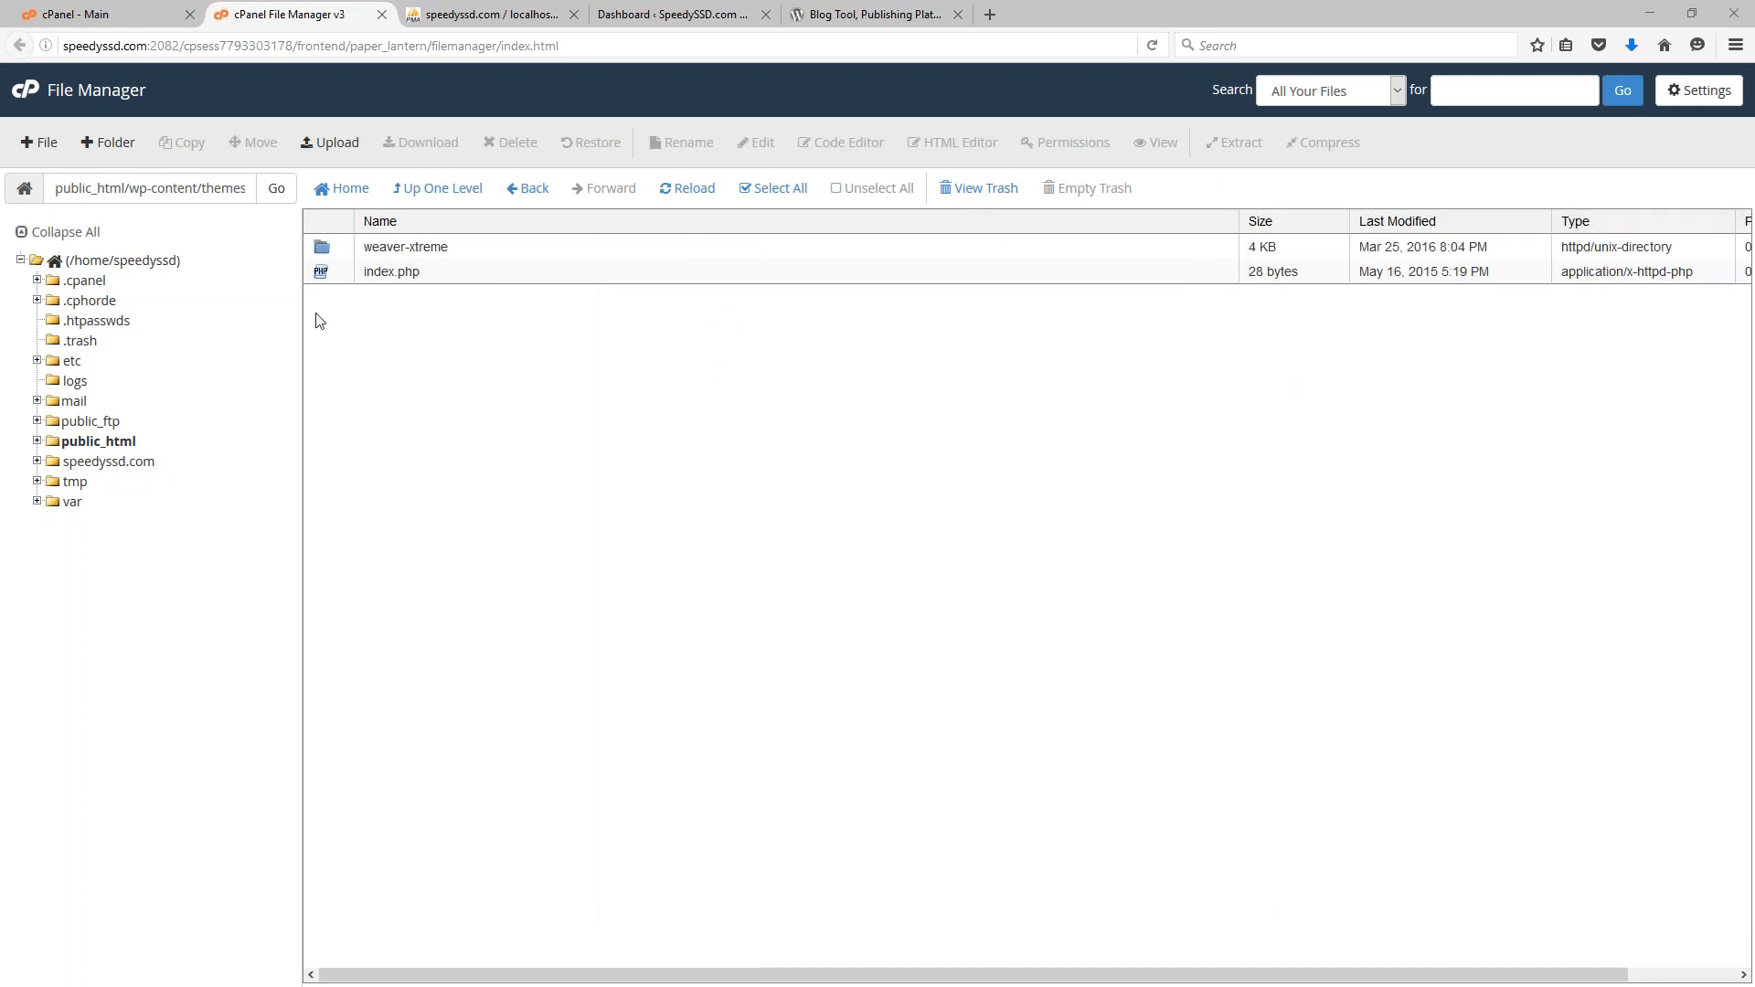
Step: Reopen plugins, inspect google-sitemap-generator, amzps and azonexitcash, then go back up a level
{"action": "left_click", "coordinate": [418, 192]}
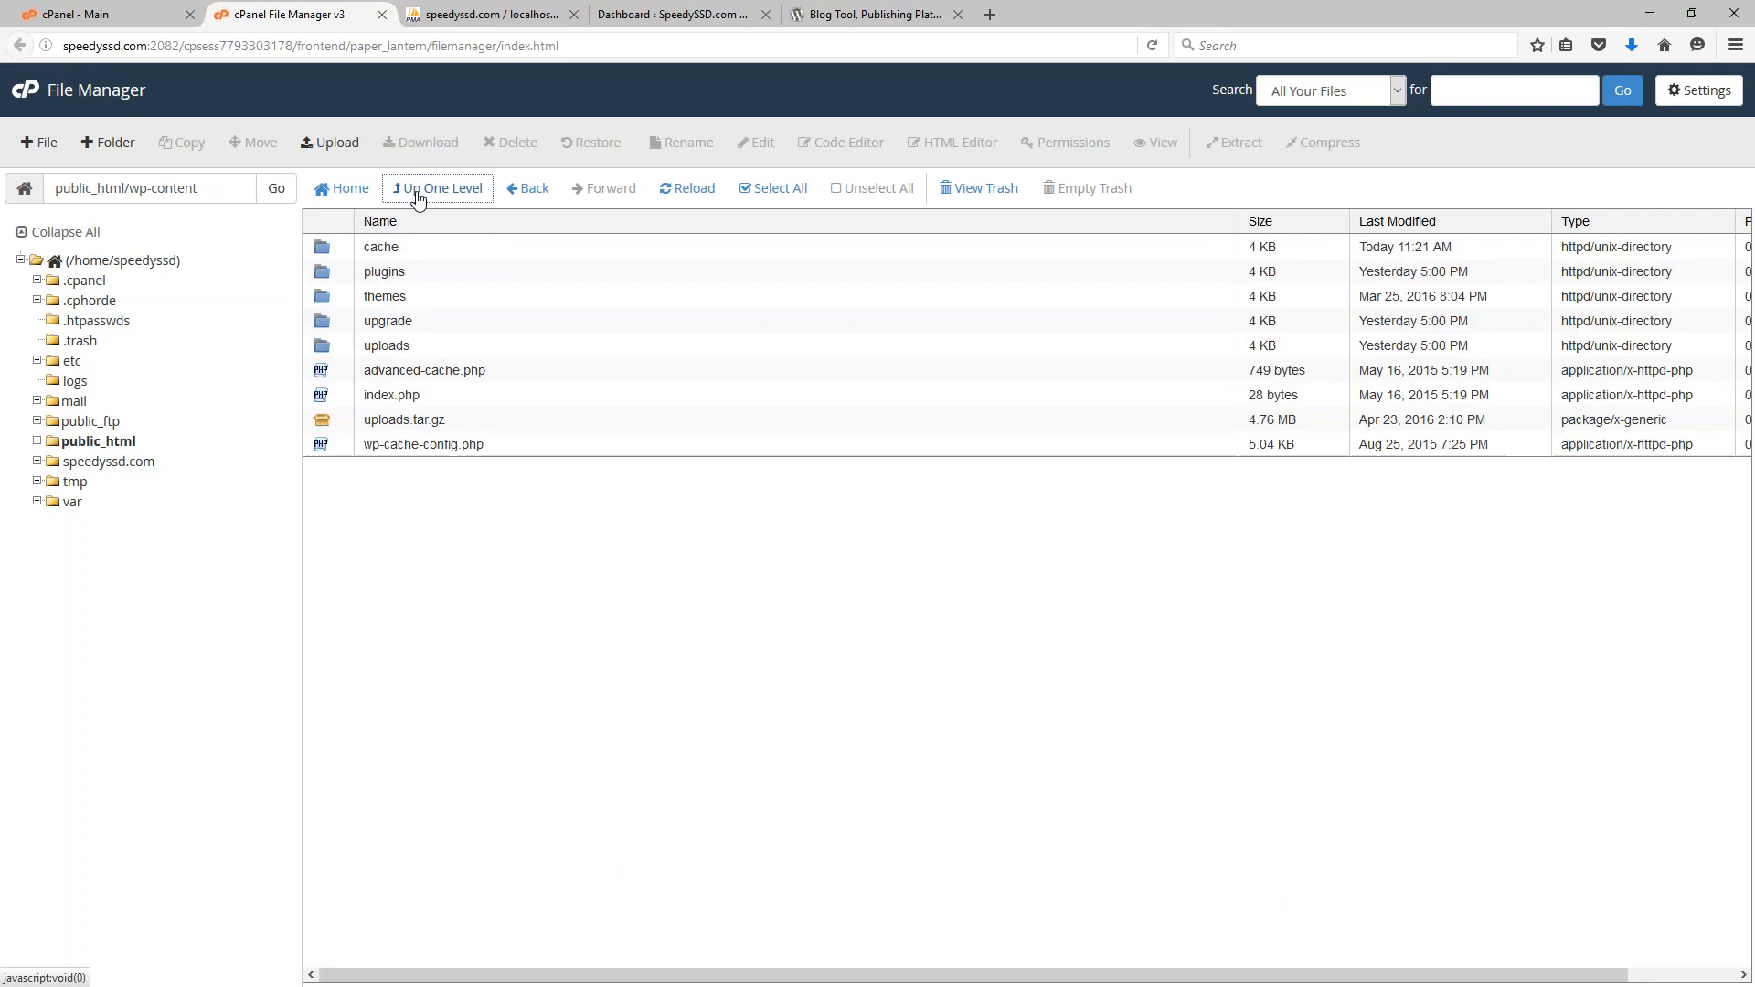
{"action": "double_click", "coordinate": [332, 278]}
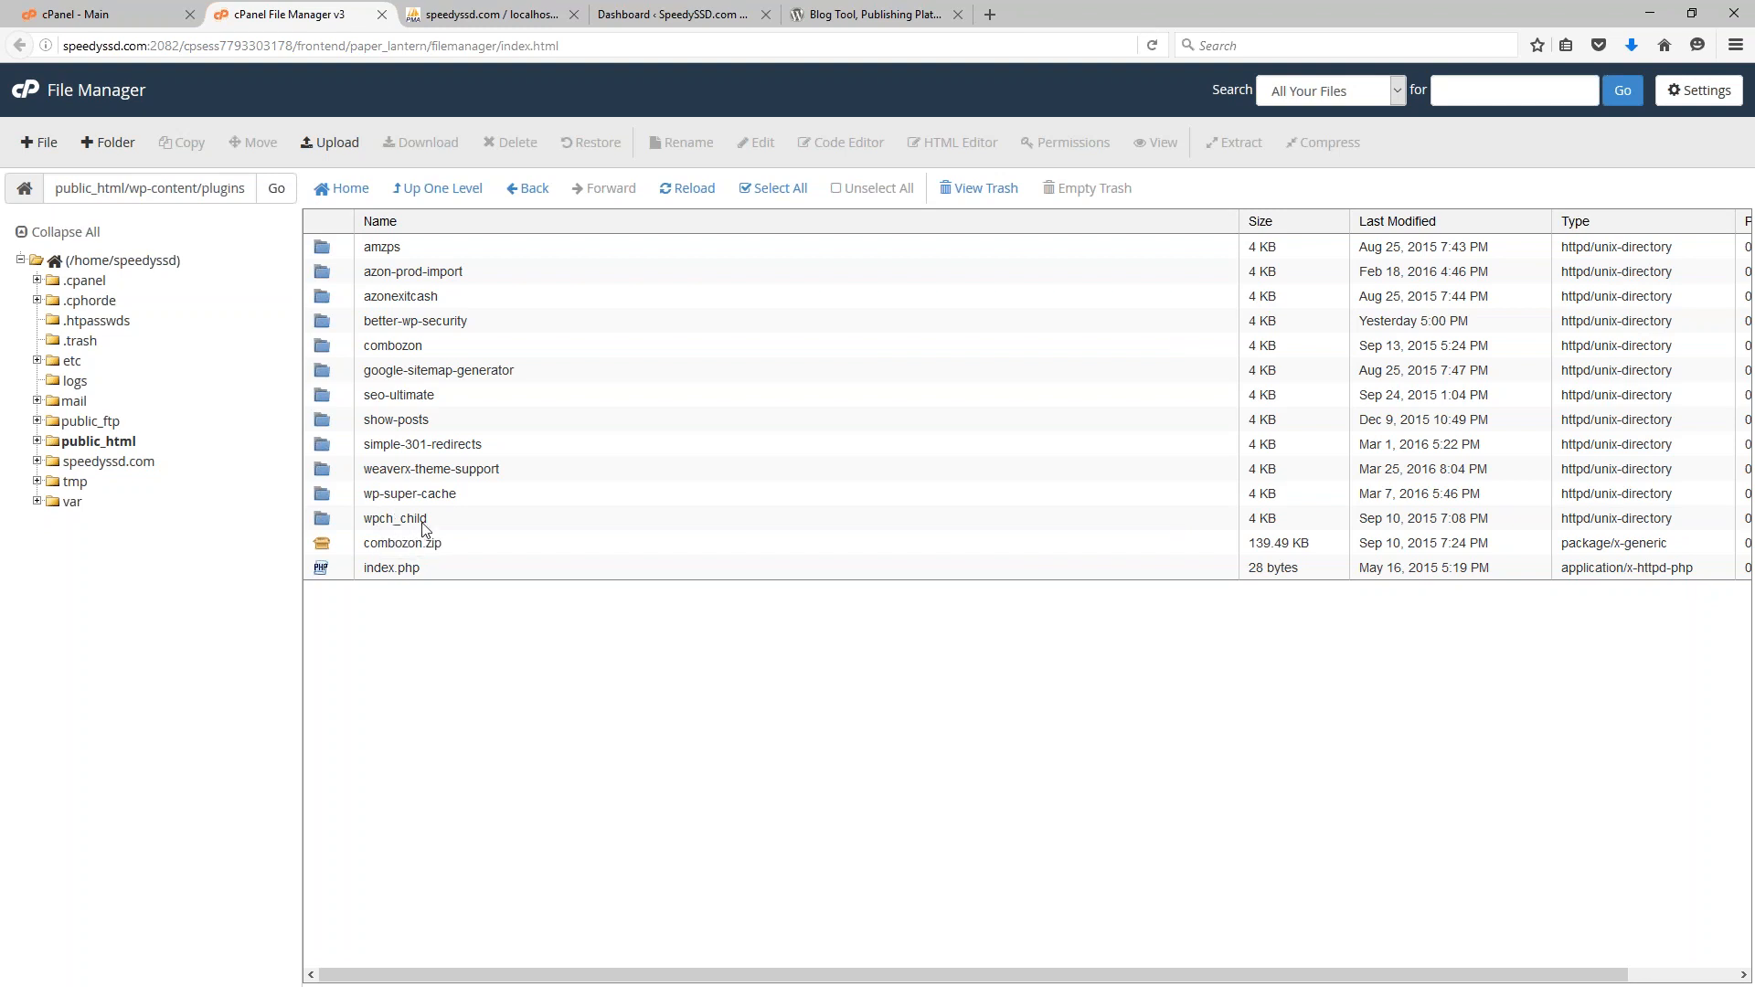
{"action": "left_click", "coordinate": [397, 373]}
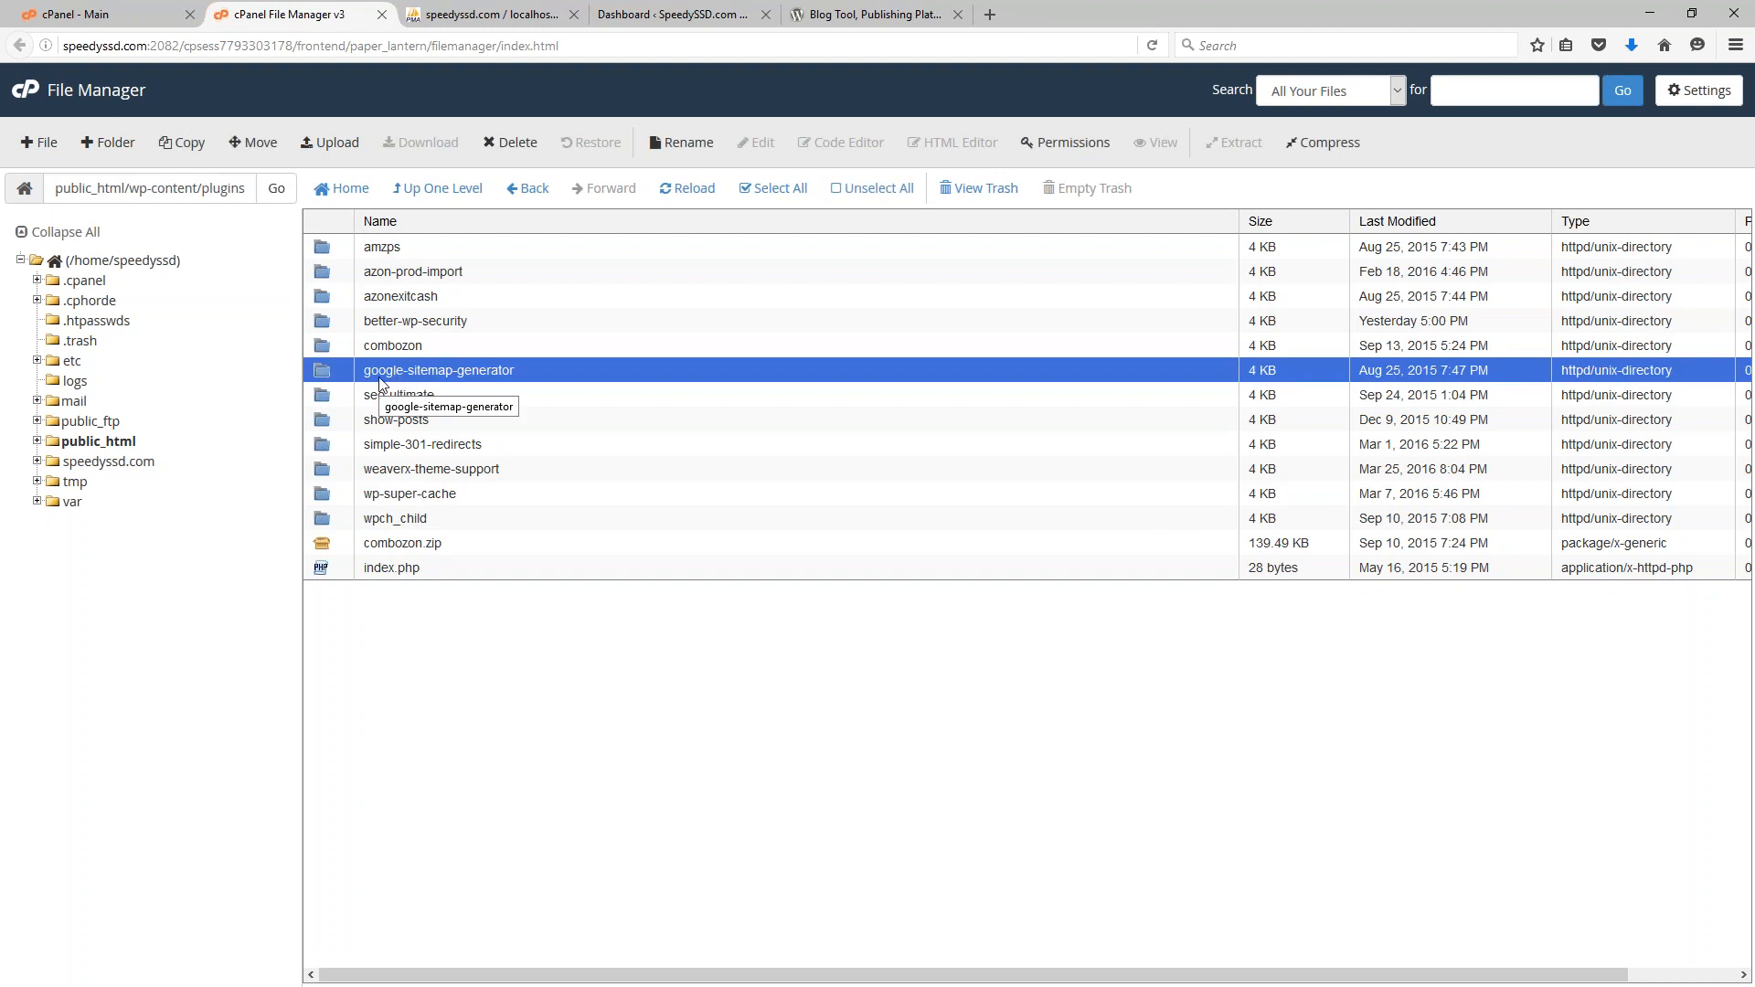
{"action": "left_click", "coordinate": [386, 256]}
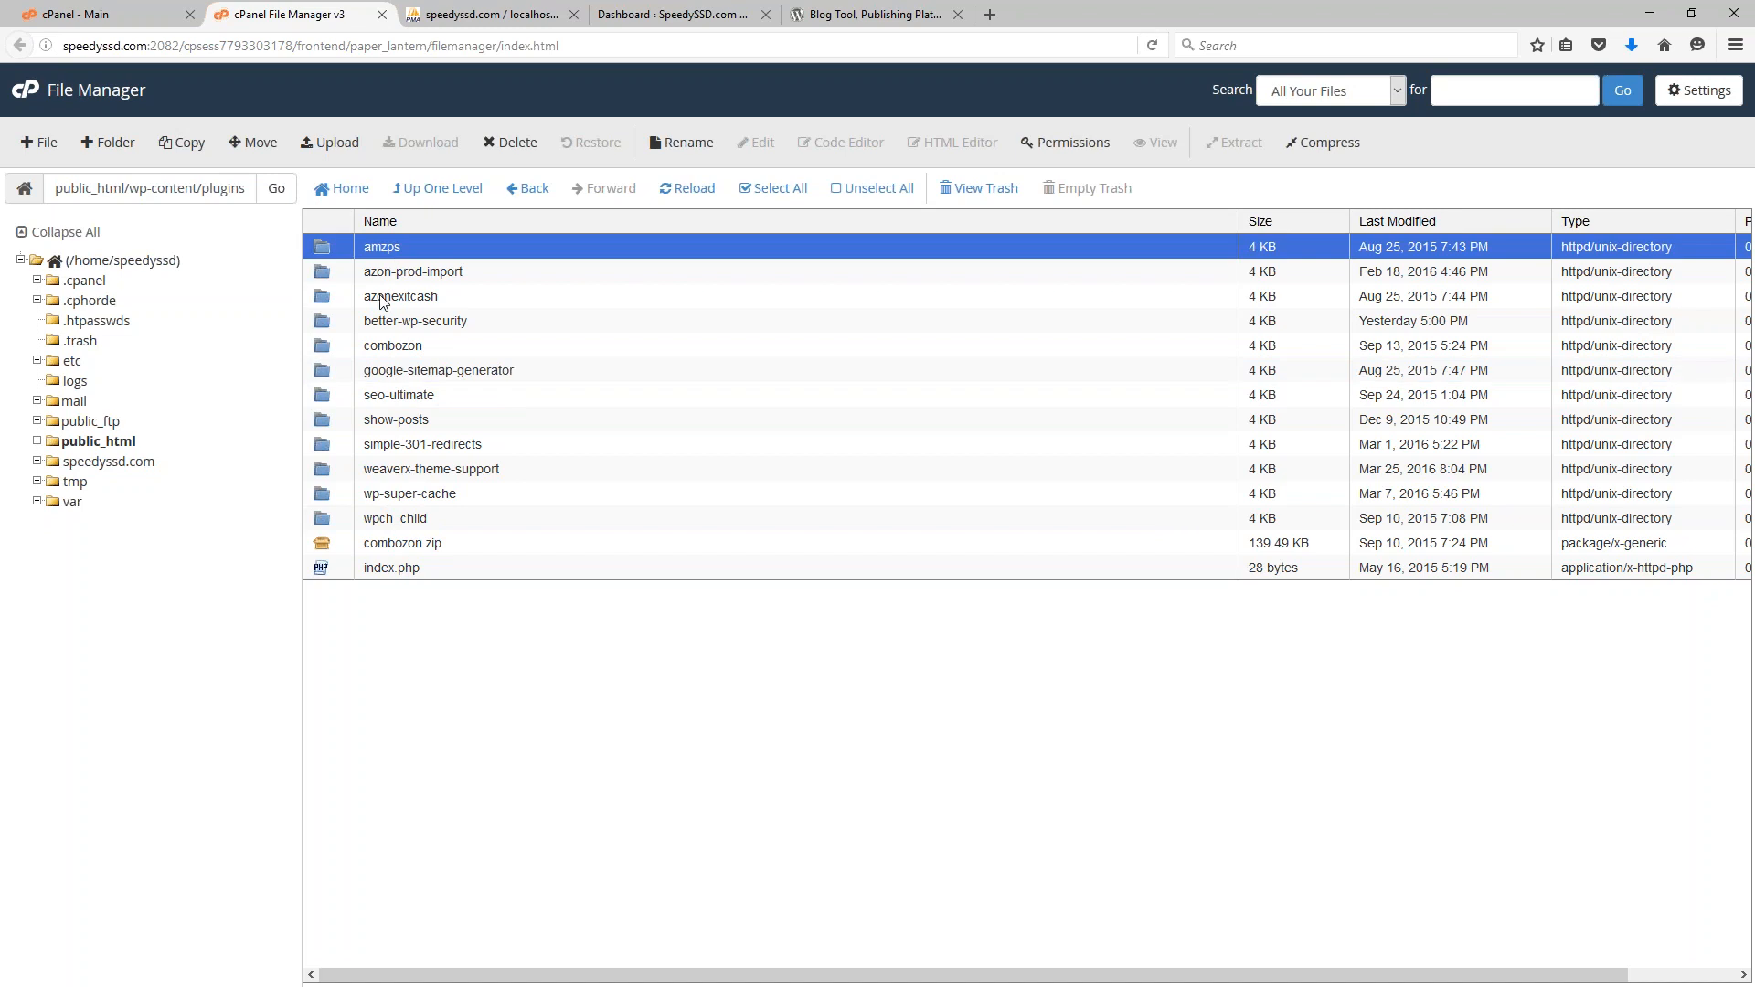
{"action": "left_click", "coordinate": [382, 296]}
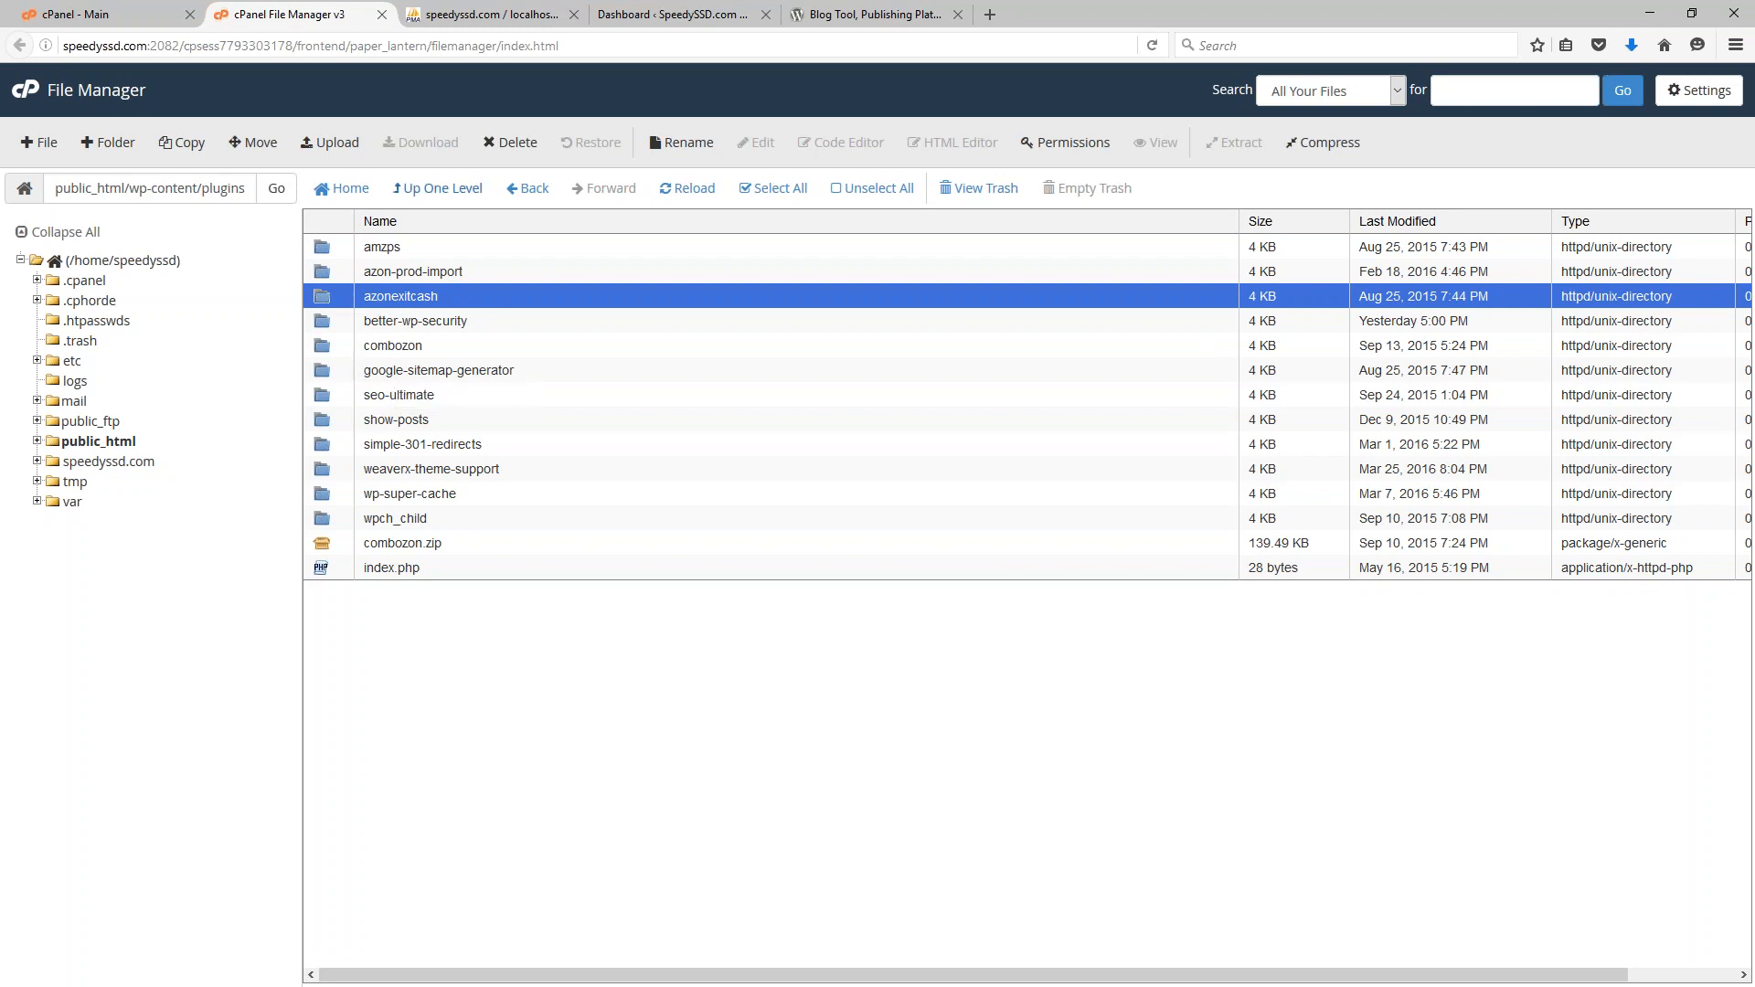
{"action": "left_click", "coordinate": [427, 190]}
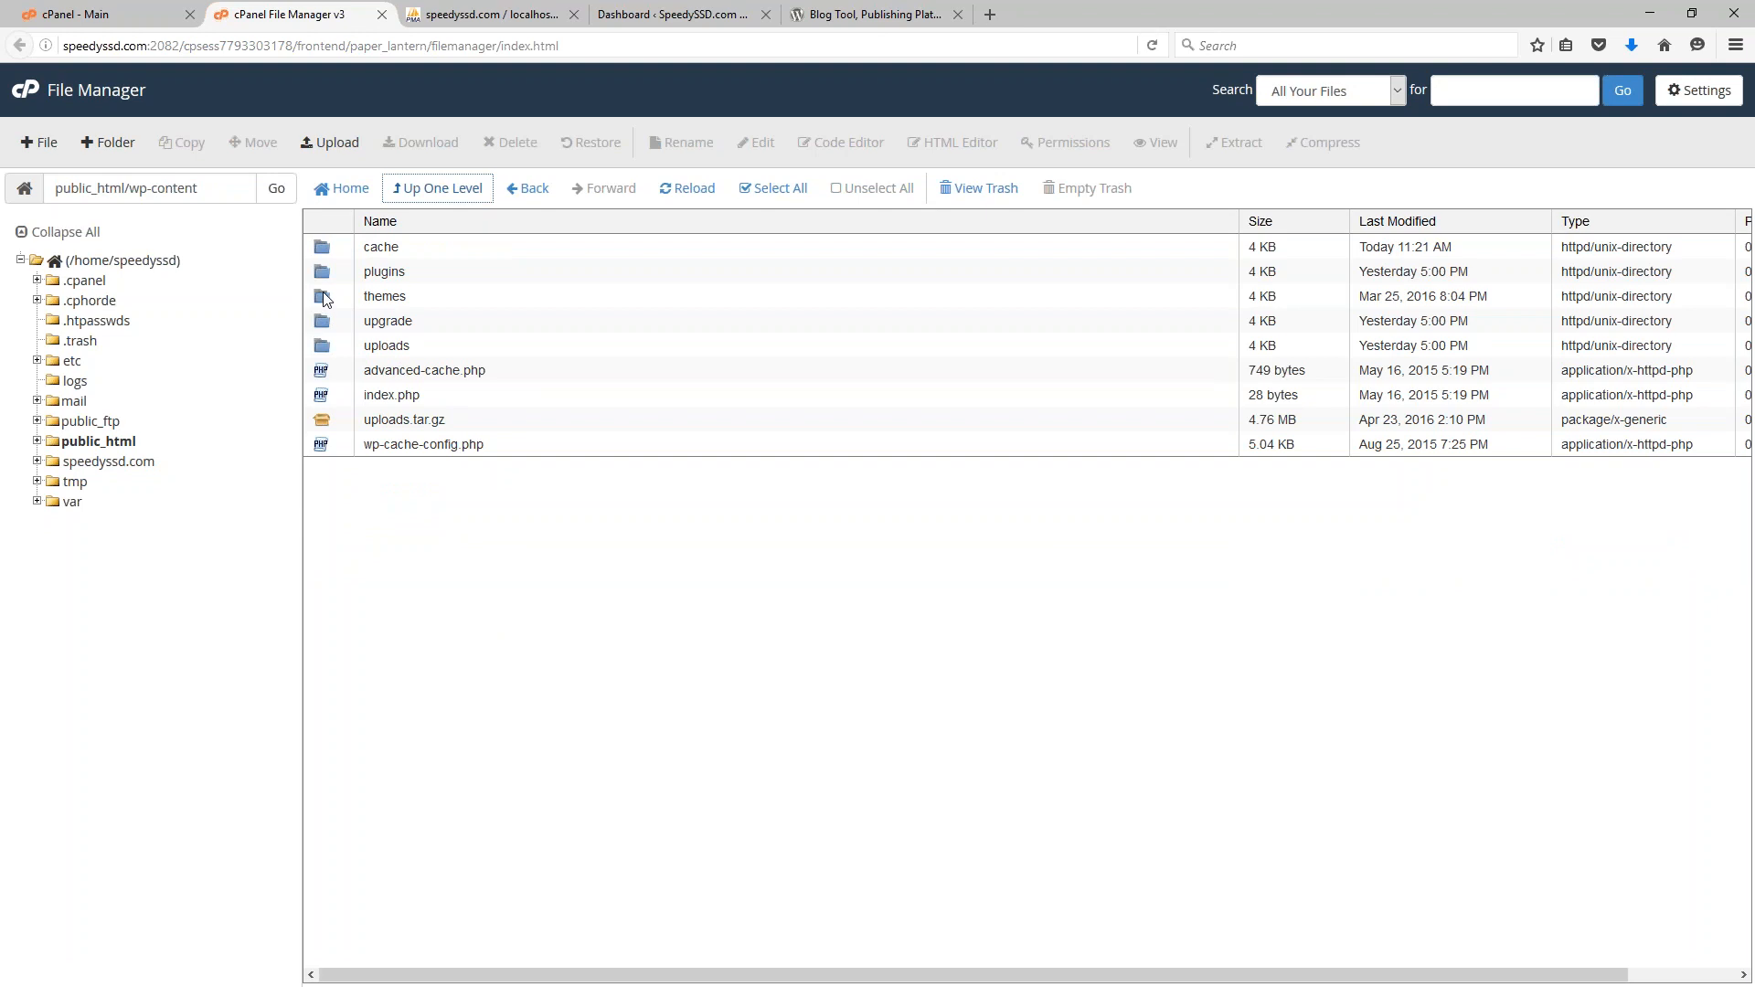
Step: Compress uploads as a GZiped Tar Archive, renaming it uploads-April-25-2016.tar.gz
{"action": "left_click", "coordinate": [322, 345]}
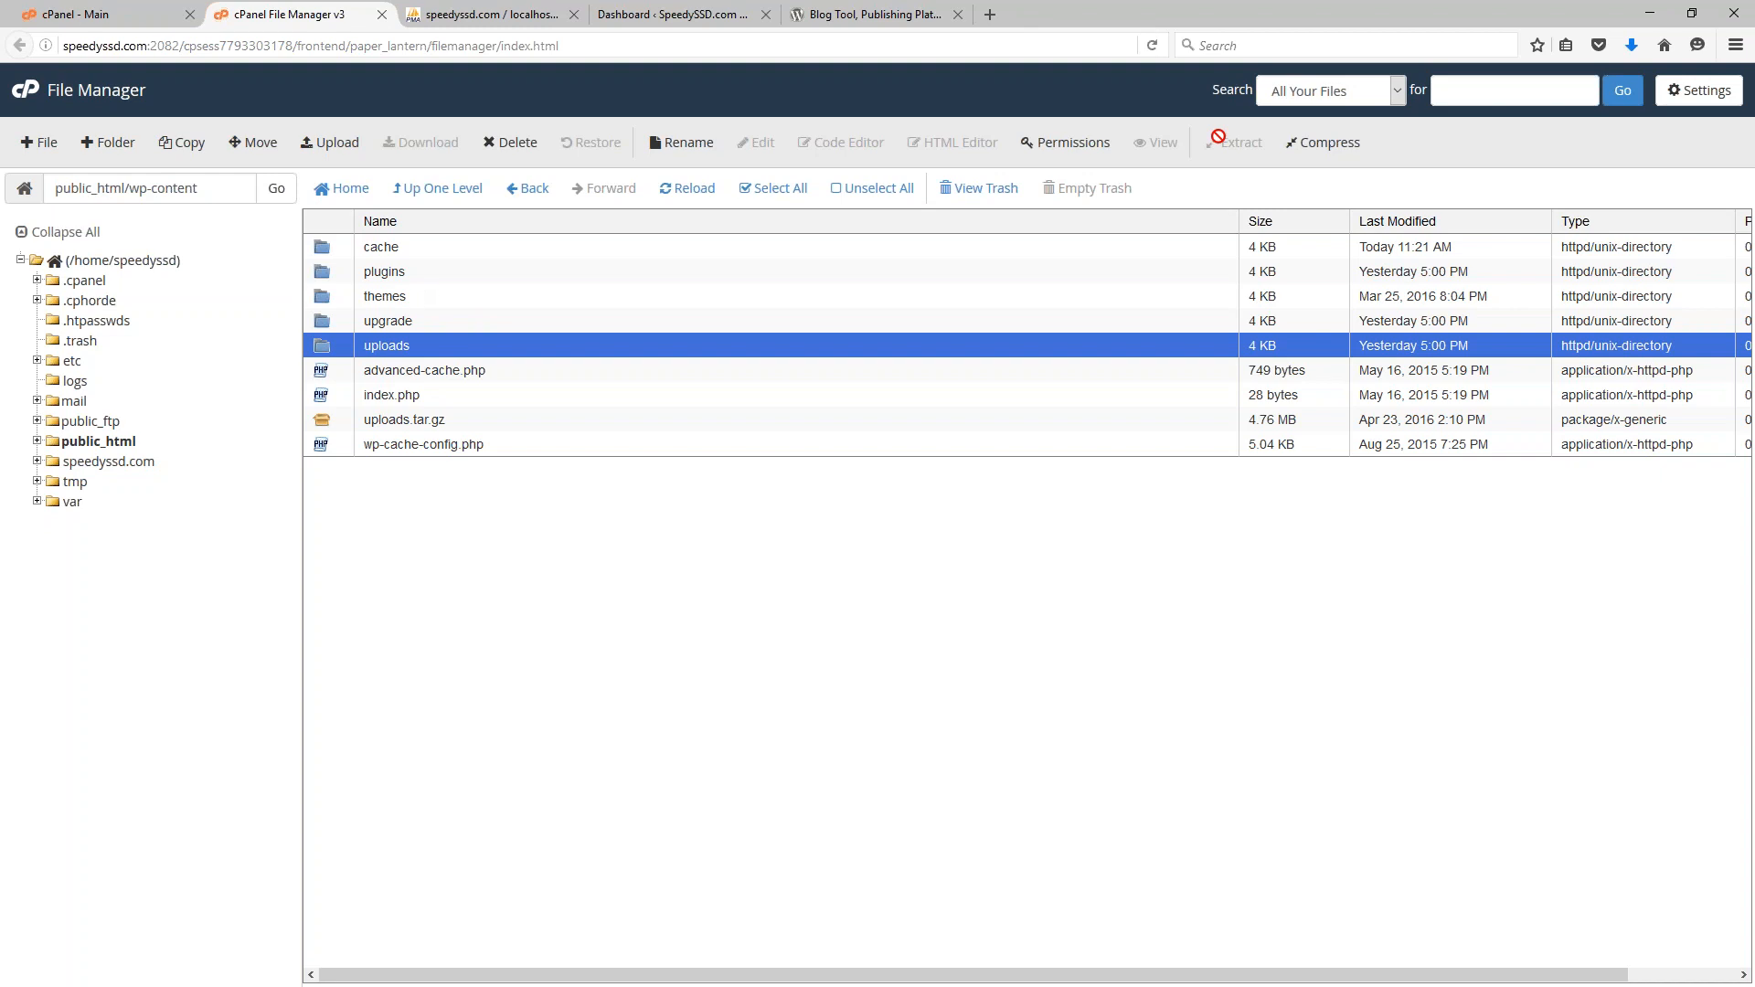
{"action": "left_click", "coordinate": [1330, 143]}
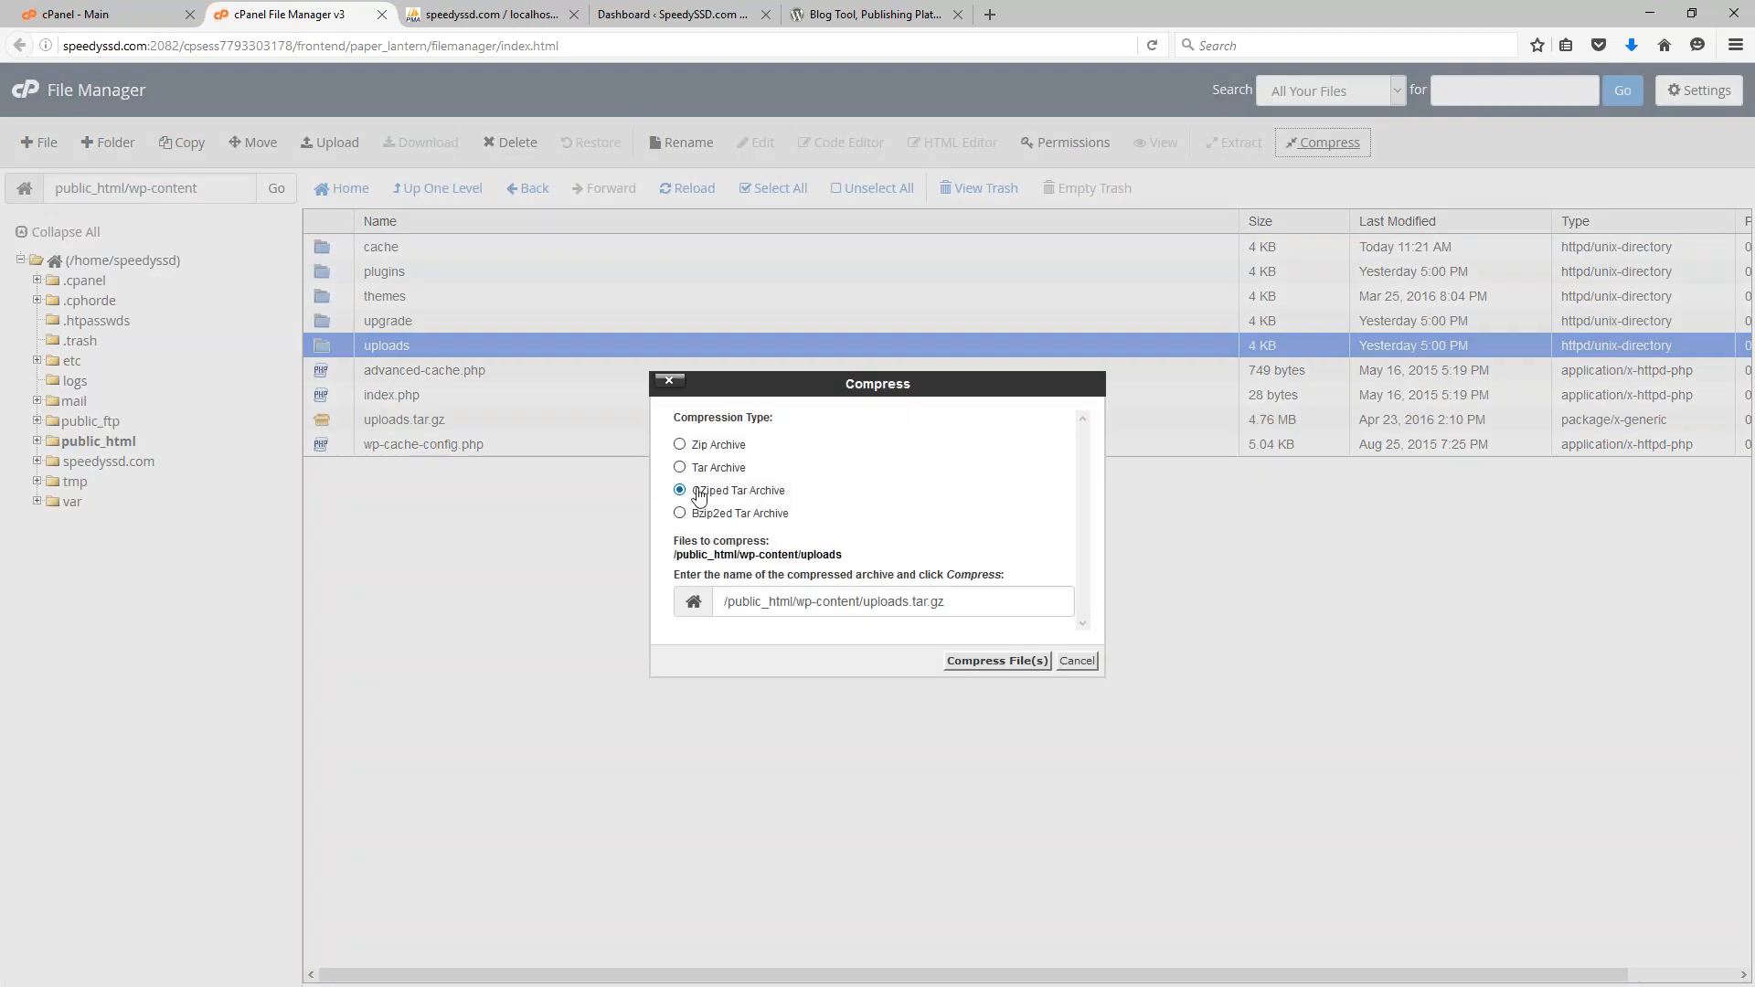
{"action": "left_click", "coordinate": [910, 597]}
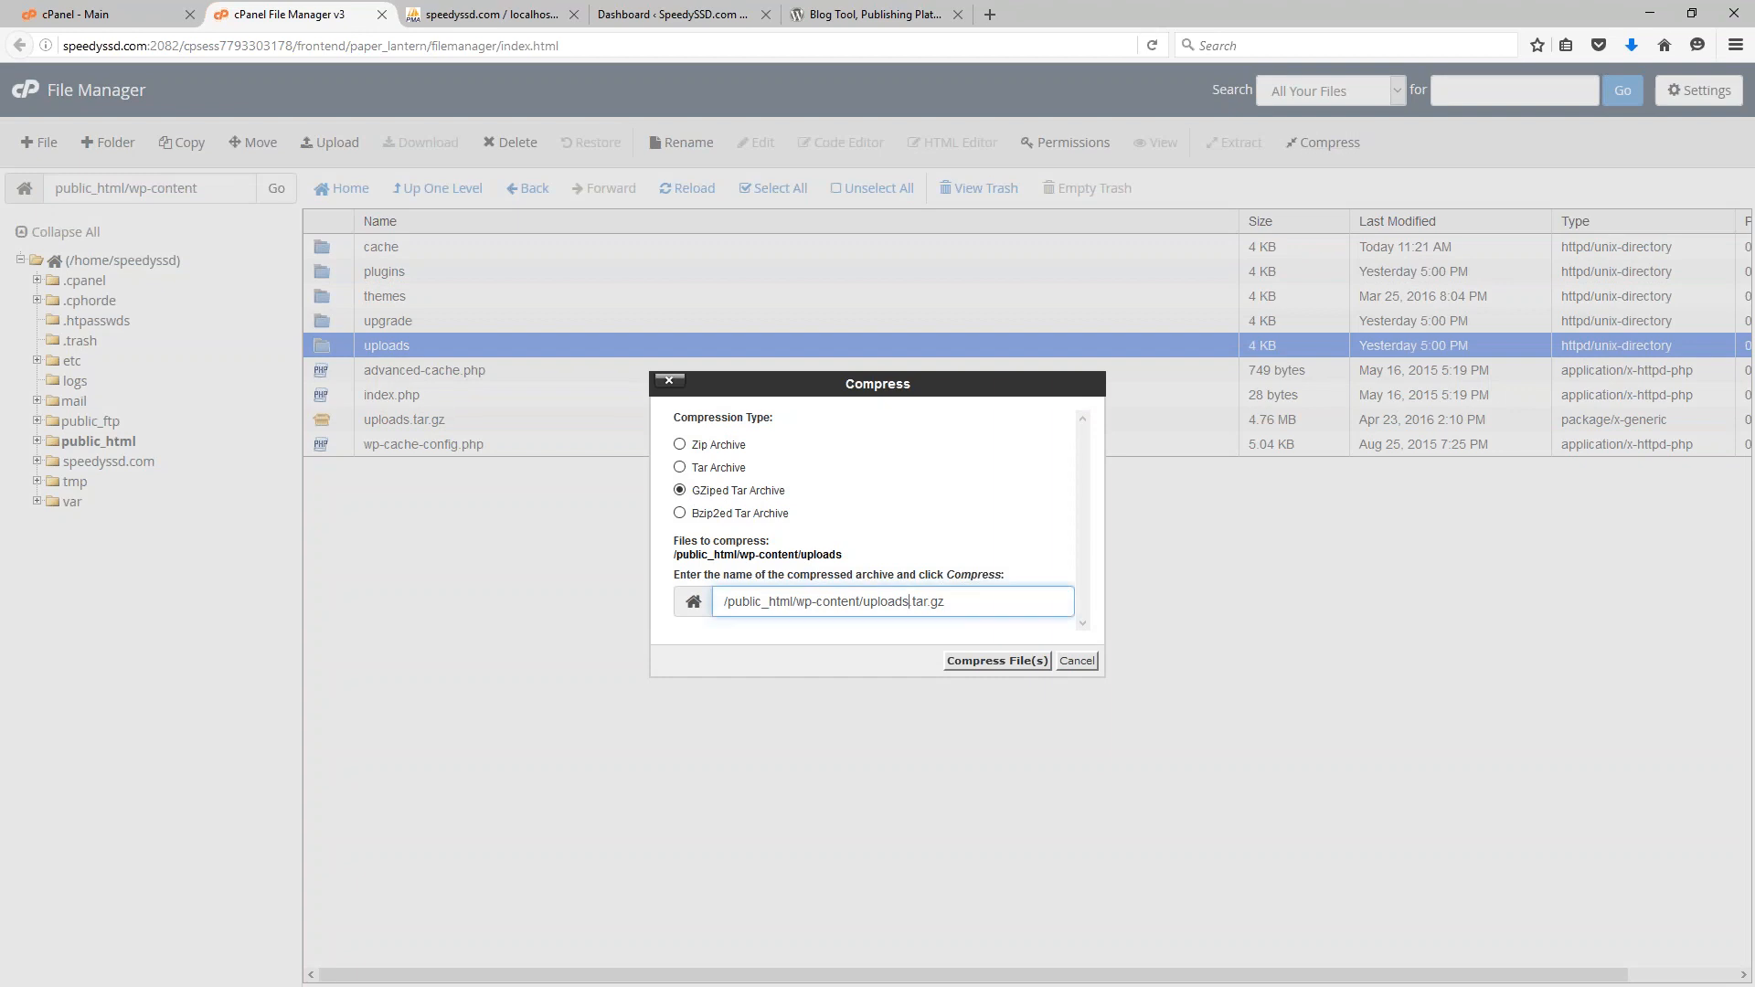
{"action": "type", "text": "-April-25-2016"}
{"action": "left_click", "coordinate": [998, 658]}
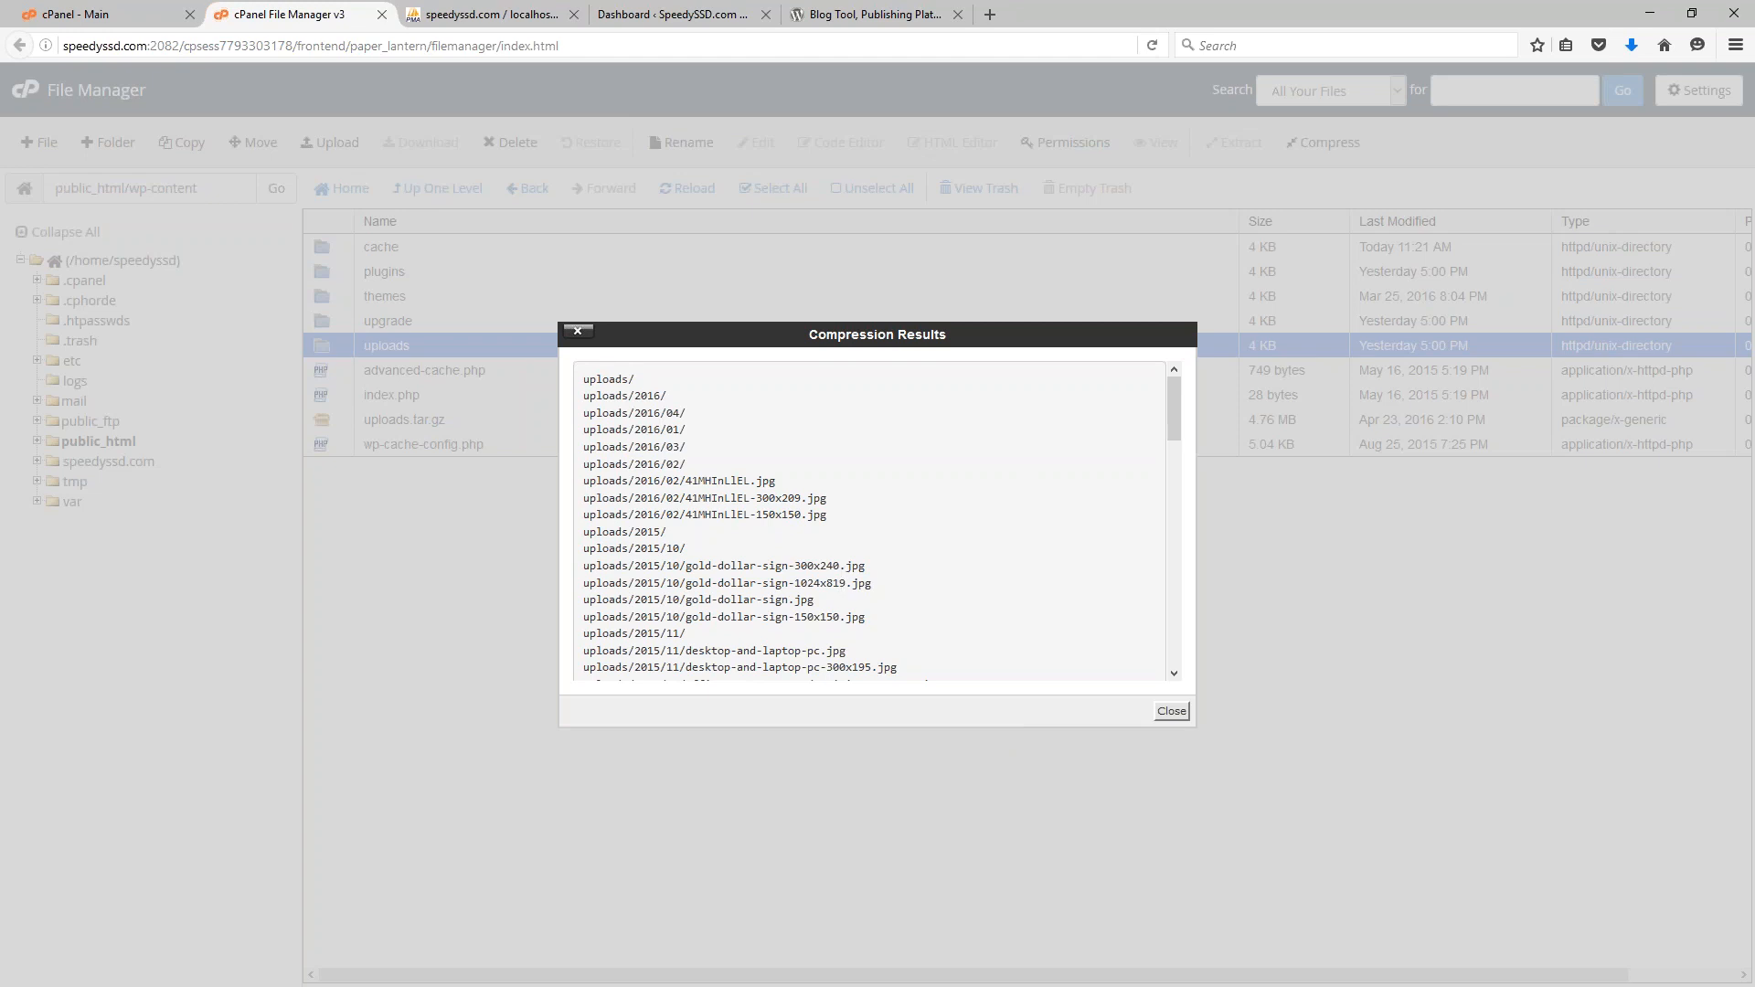
Step: Scroll through the compression results, highlighting archived .jpg and .png image entries
{"action": "left_click_drag", "start_coordinate": [777, 482], "coordinate": [579, 484]}
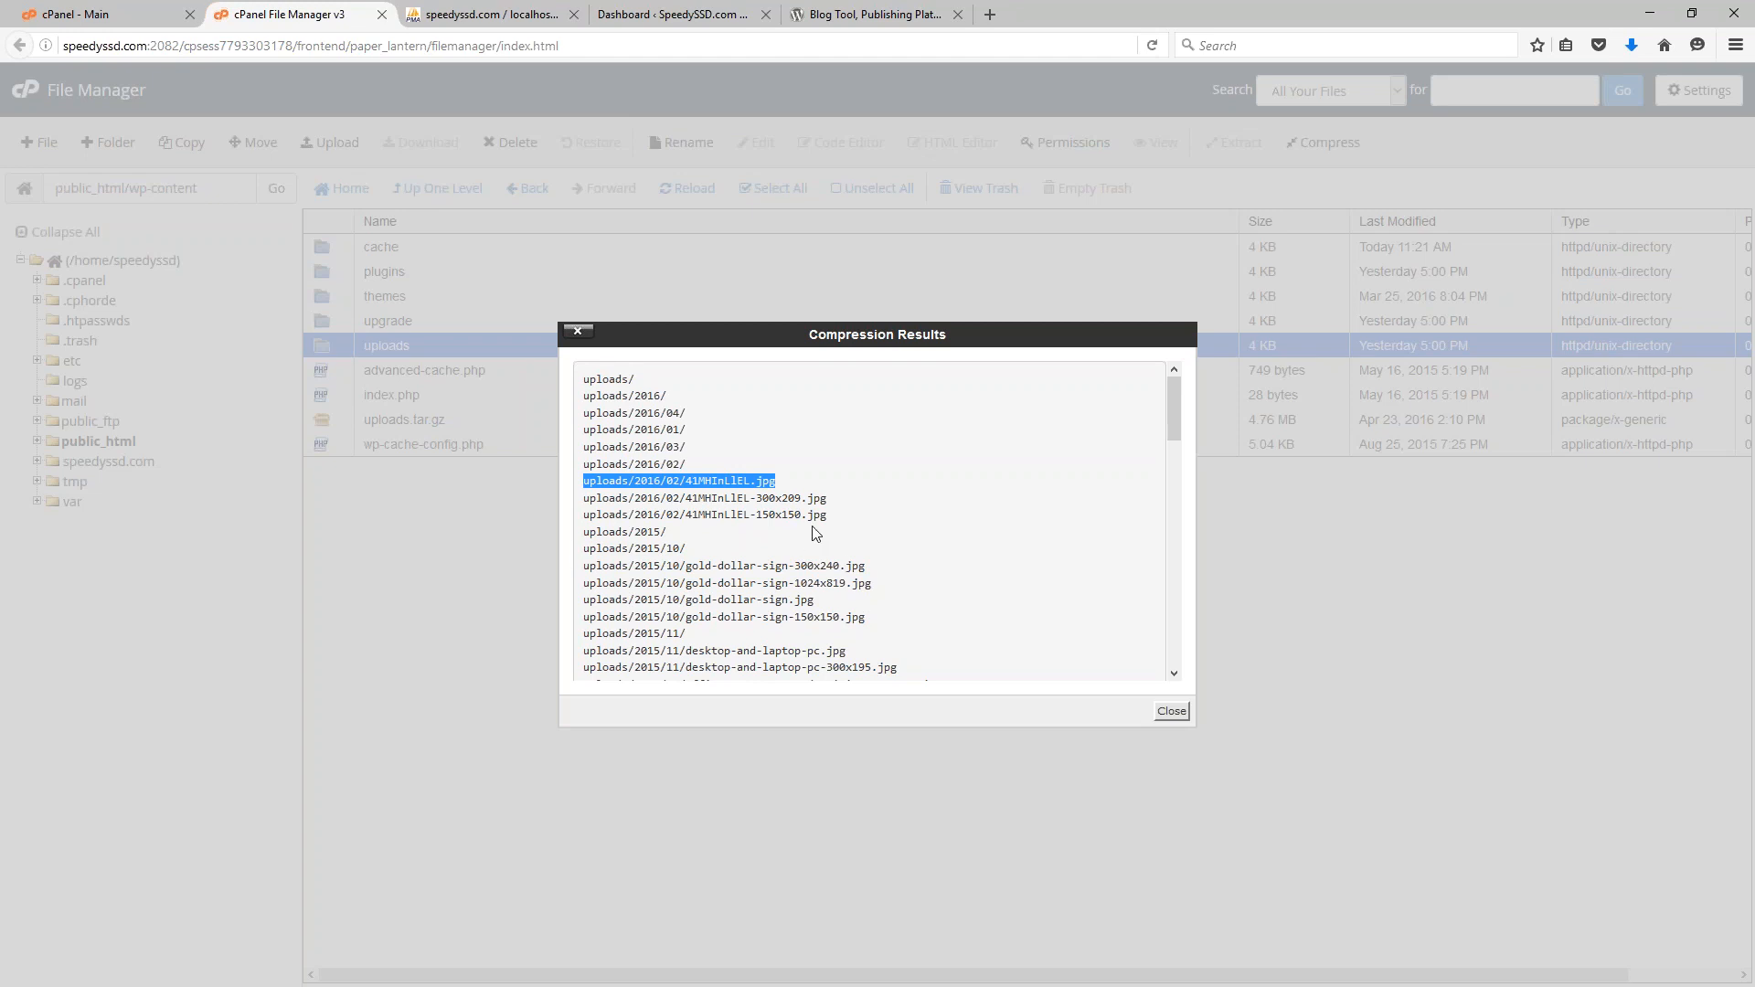
{"action": "left_click", "coordinate": [790, 497]}
{"action": "scroll", "coordinate": [740, 458], "scroll_direction": "down", "scroll_amount": 3}
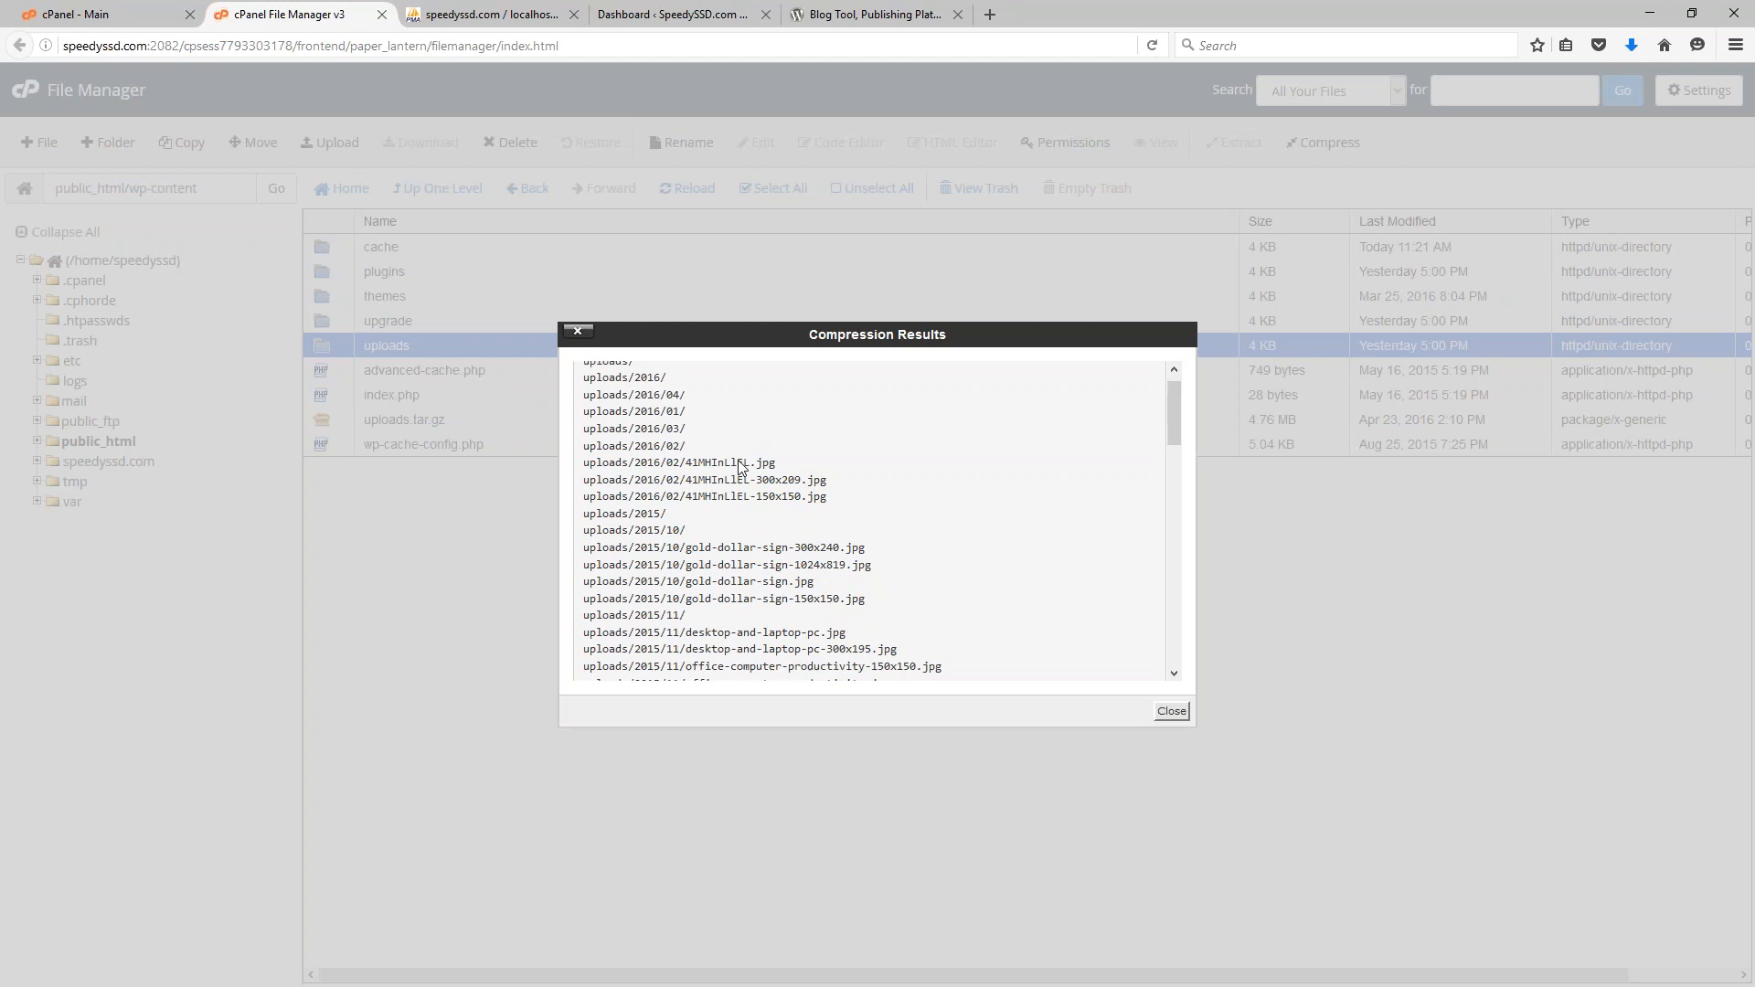
{"action": "scroll", "coordinate": [788, 459], "scroll_direction": "down", "scroll_amount": 1}
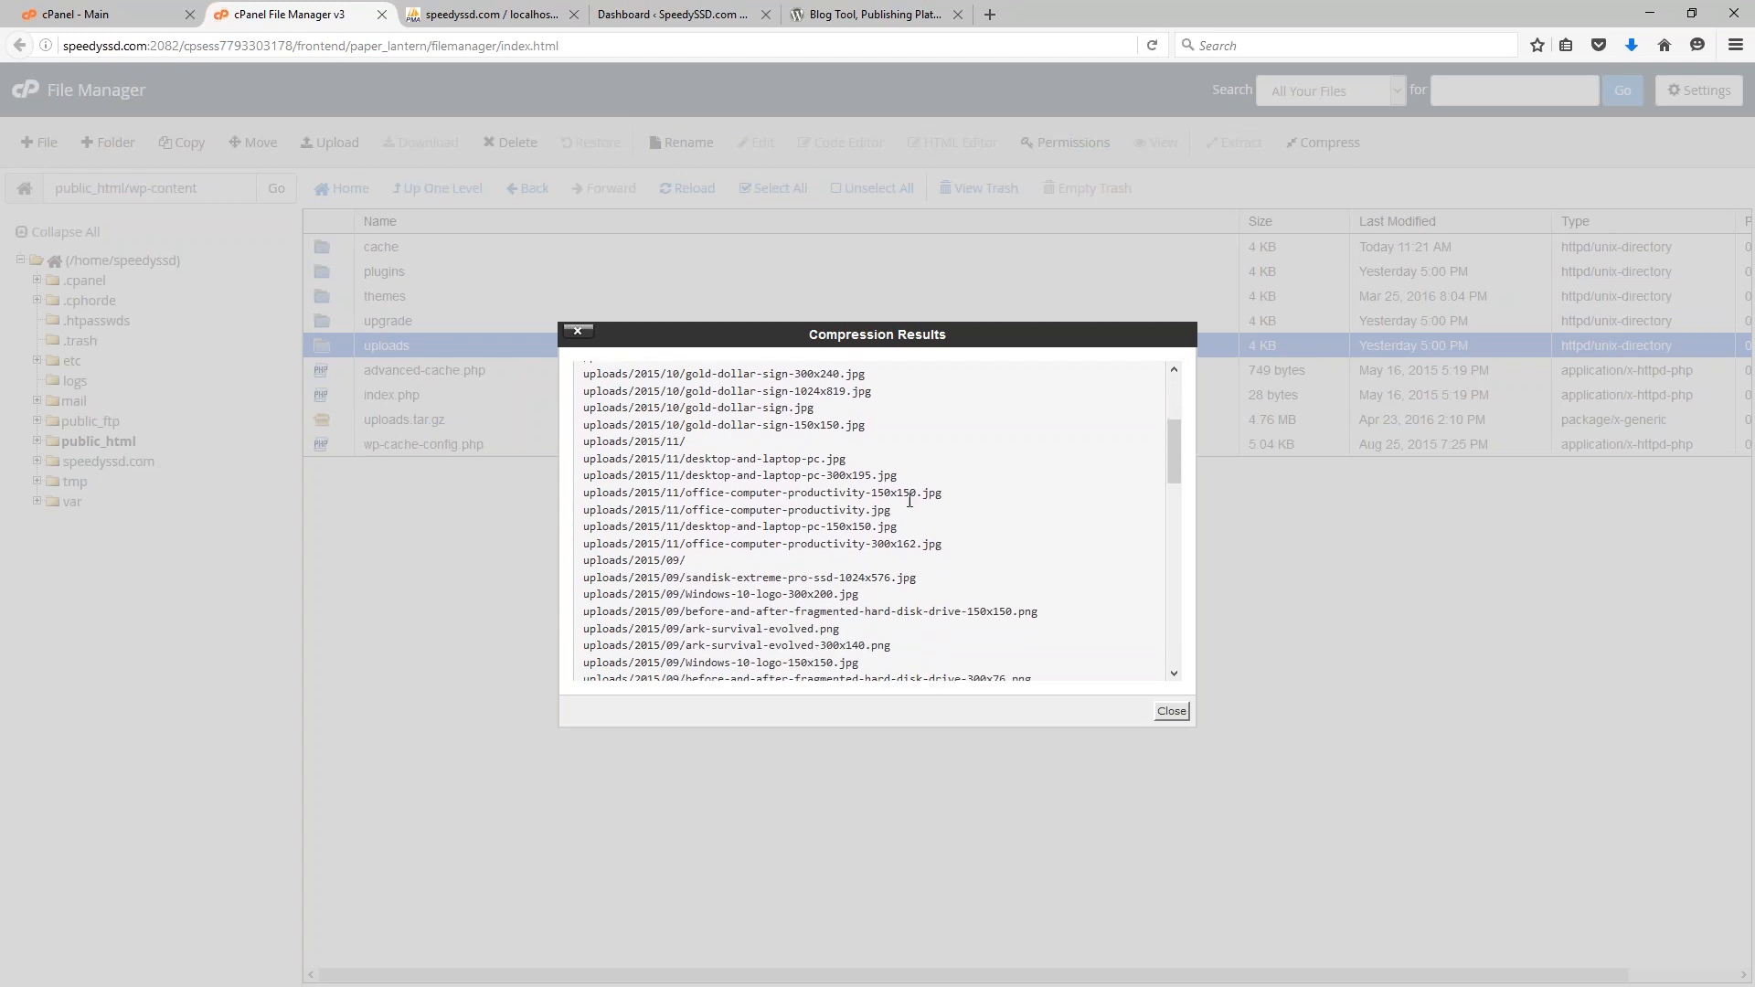
{"action": "scroll", "coordinate": [782, 526], "scroll_direction": "down", "scroll_amount": 3}
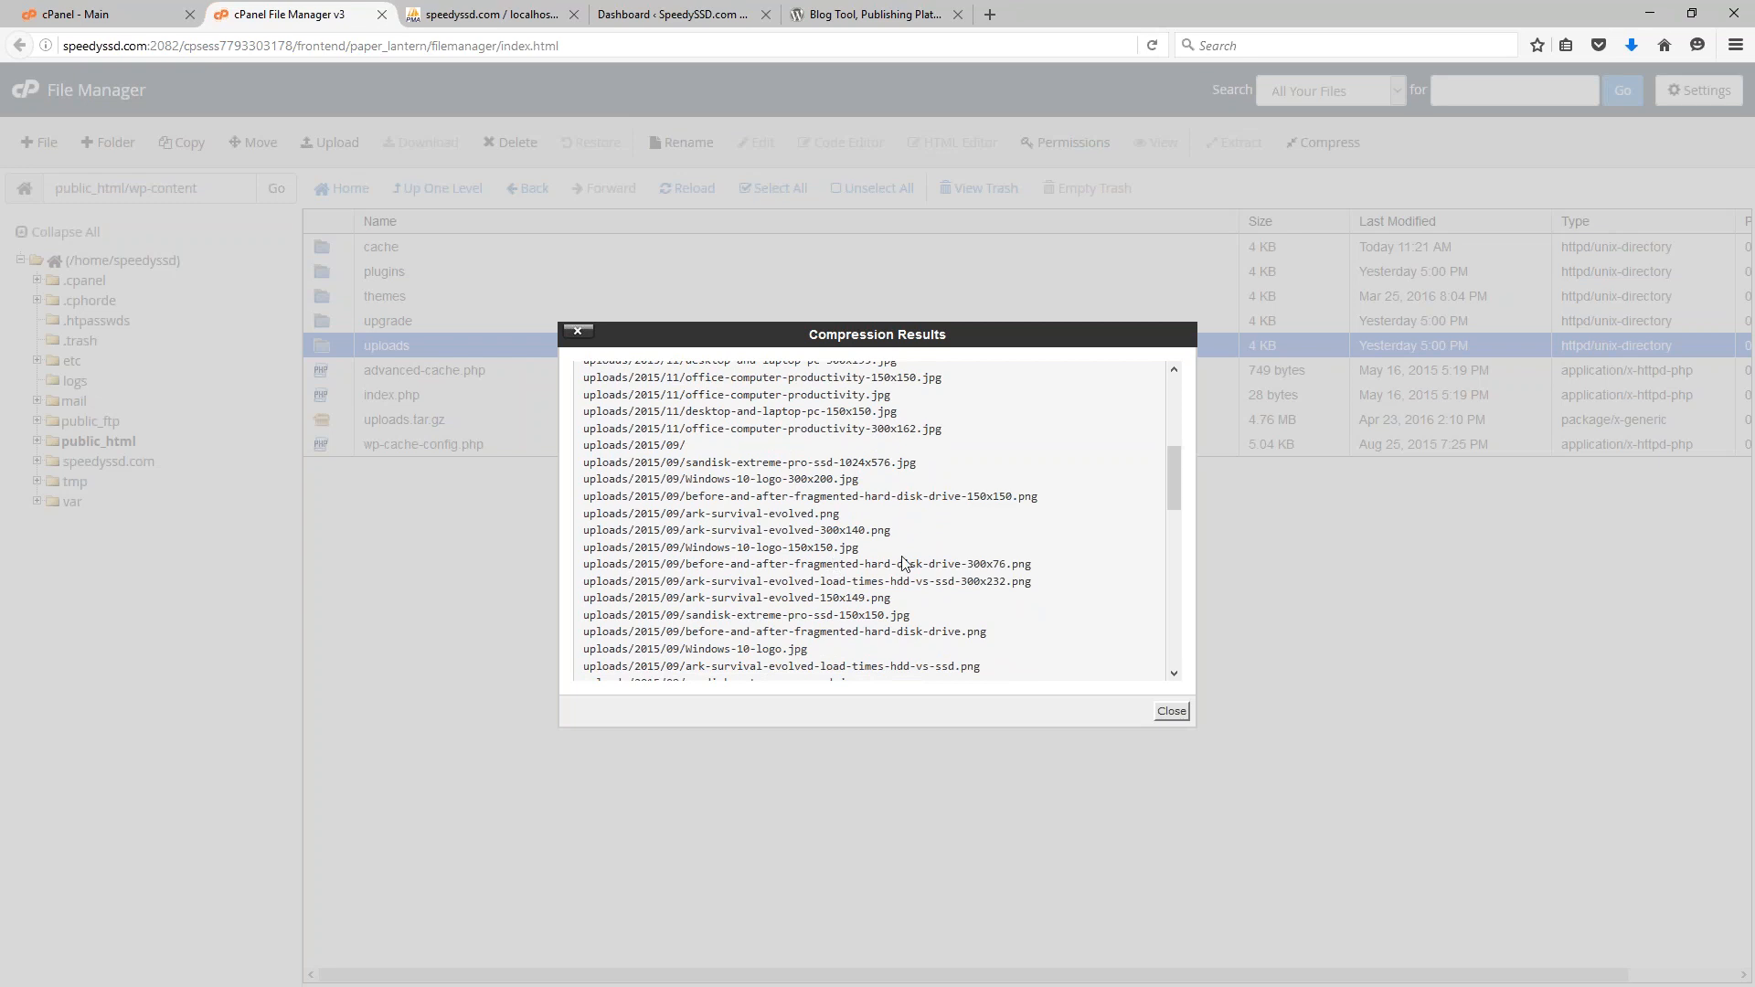
{"action": "scroll", "coordinate": [915, 567], "scroll_direction": "down", "scroll_amount": 4}
{"action": "scroll", "coordinate": [847, 488], "scroll_direction": "down", "scroll_amount": 1}
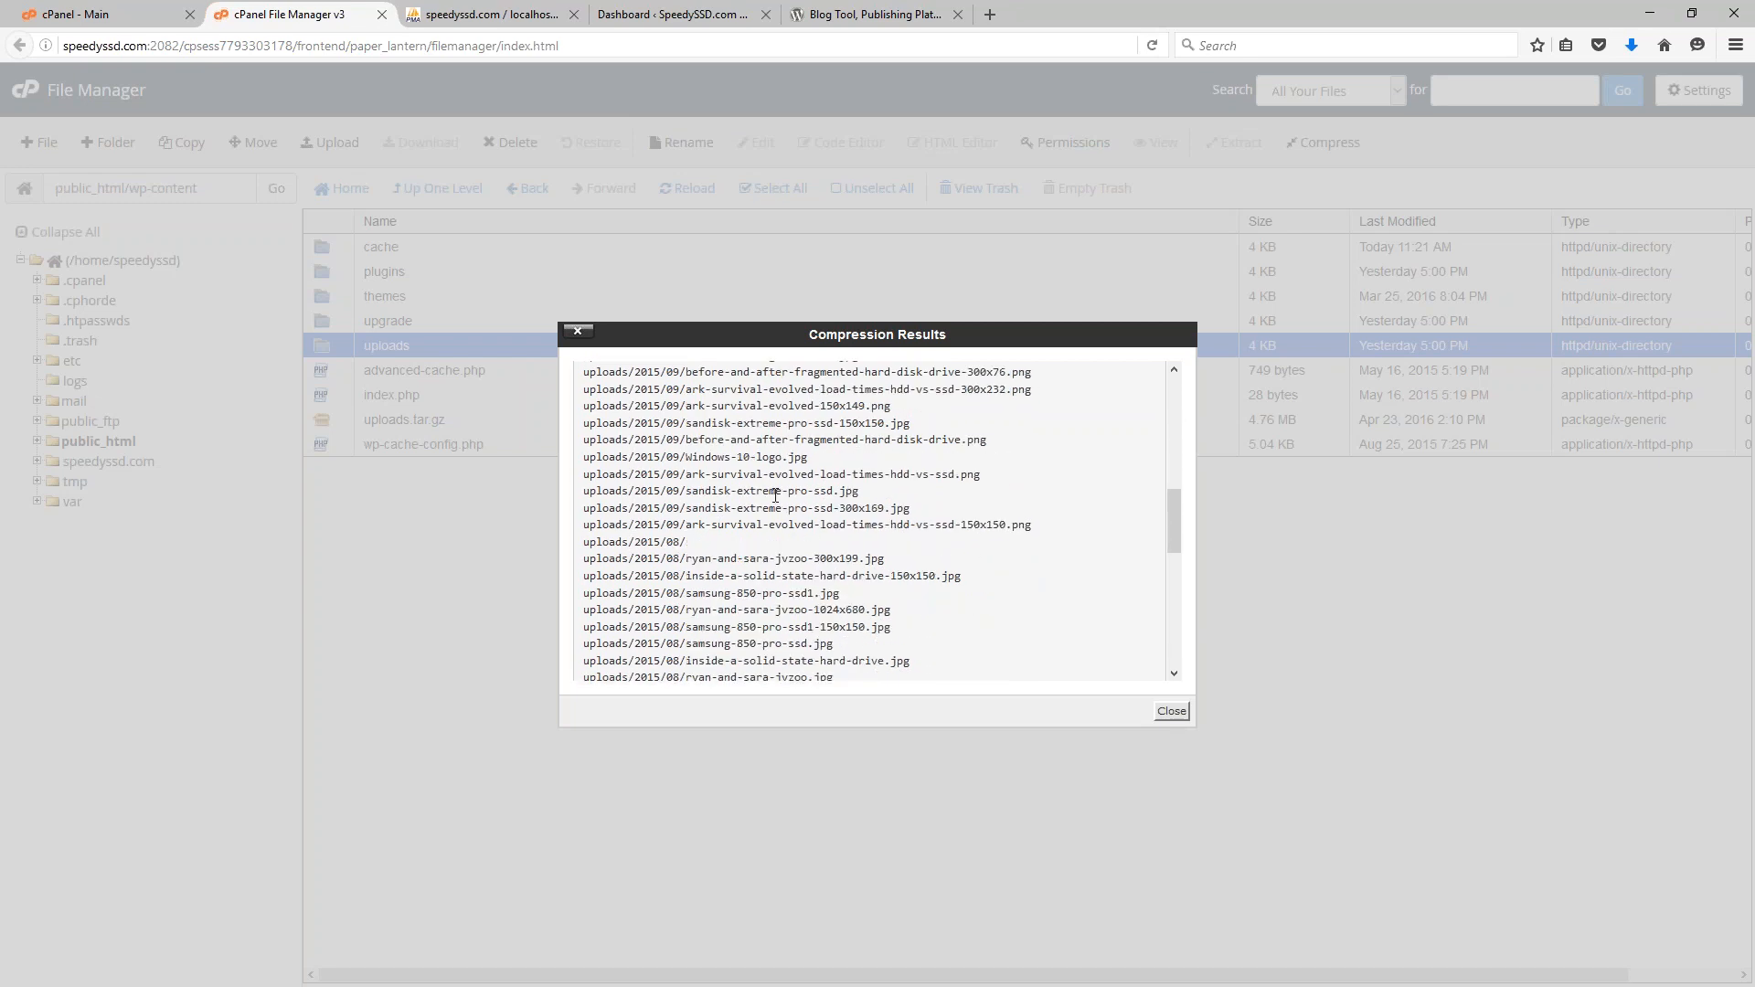
{"action": "scroll", "coordinate": [805, 512], "scroll_direction": "down", "scroll_amount": 2}
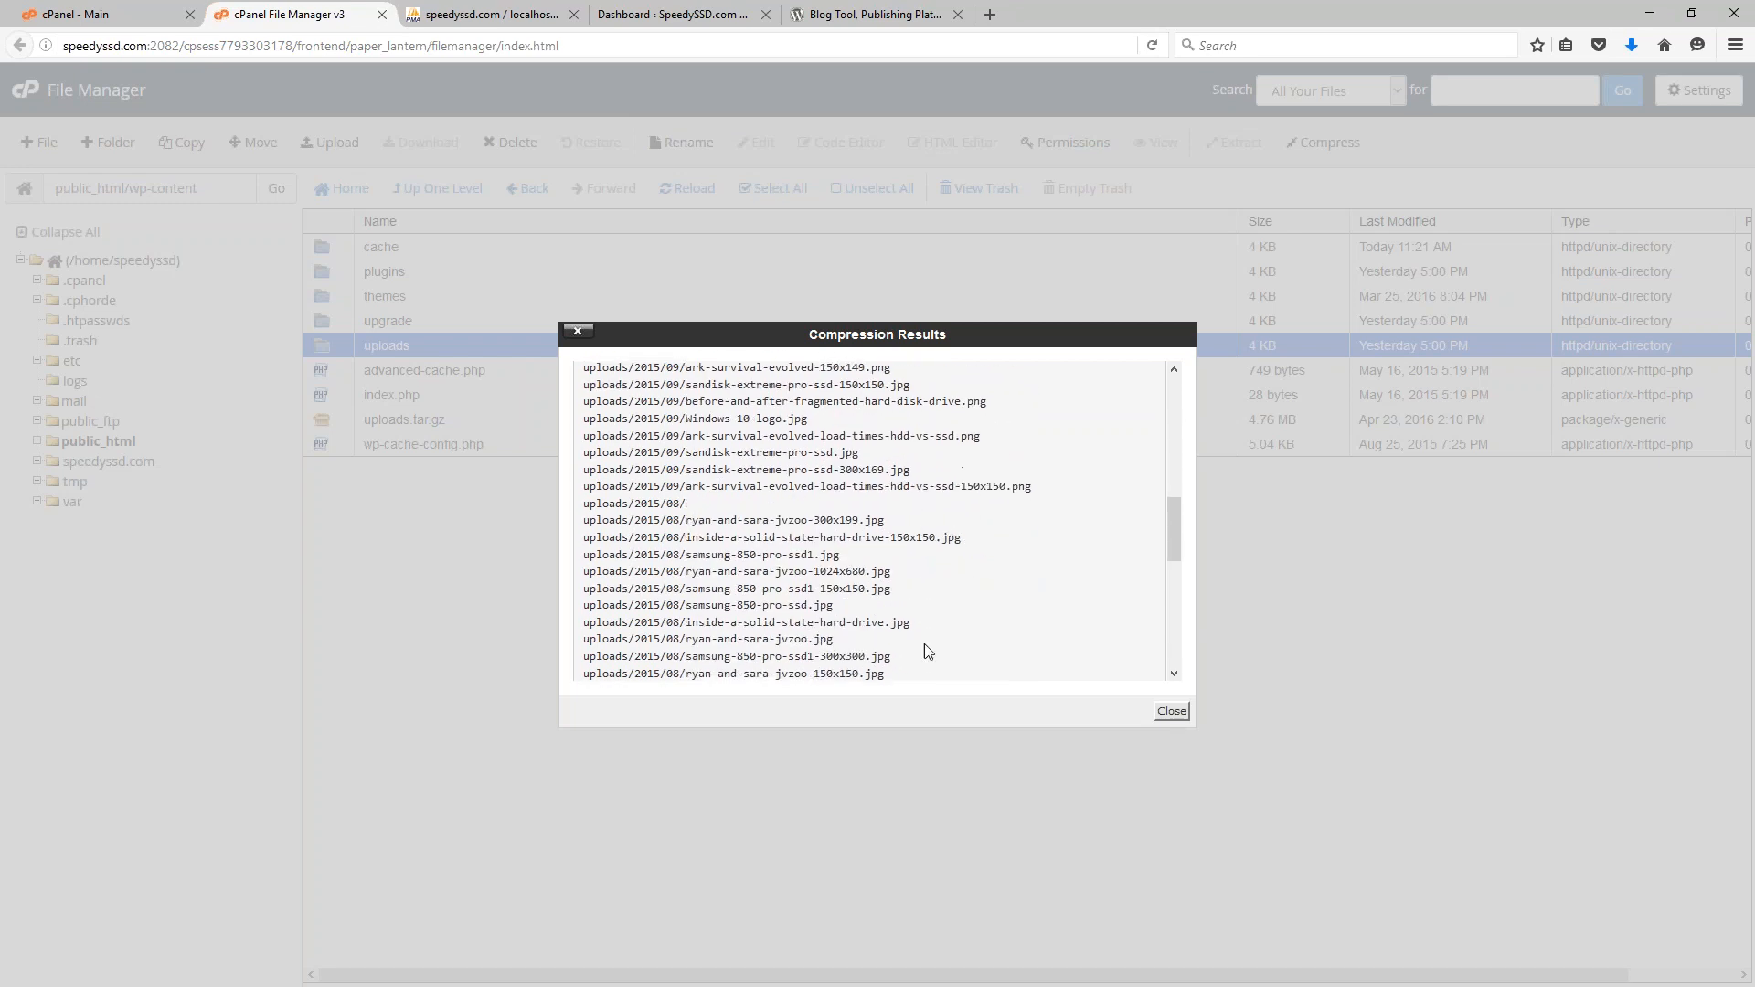
{"action": "scroll", "coordinate": [924, 643], "scroll_direction": "down", "scroll_amount": 2}
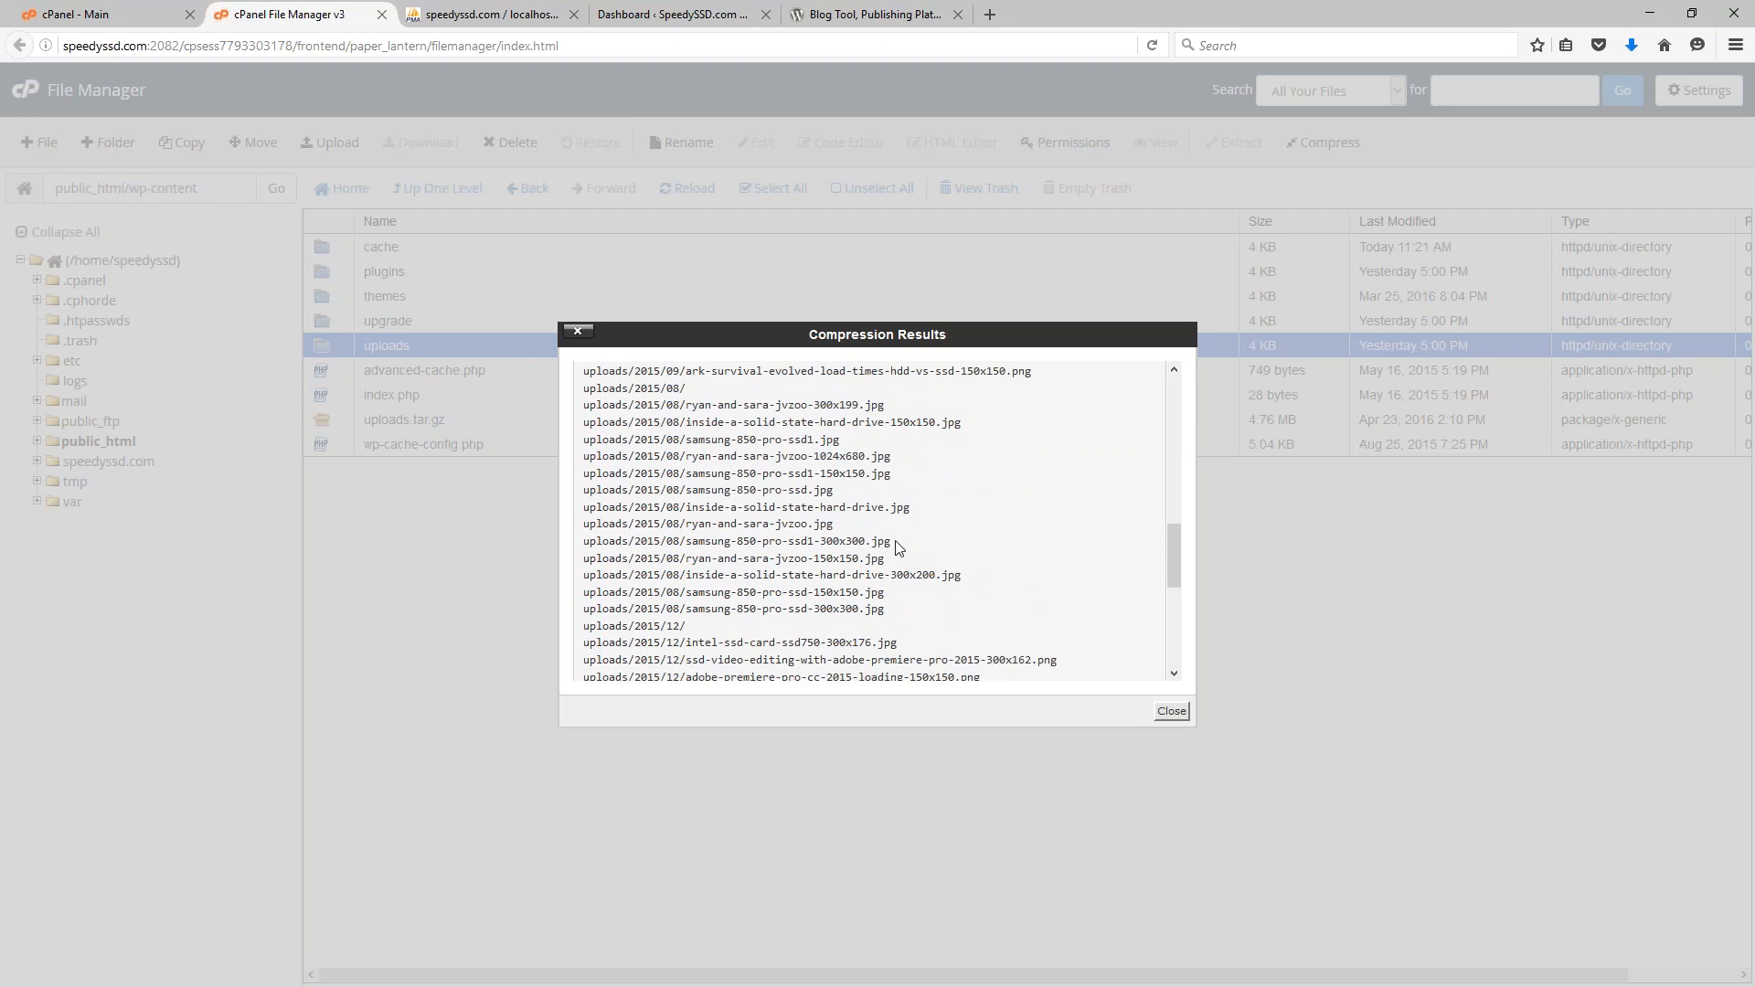
{"action": "left_click_drag", "start_coordinate": [892, 541], "coordinate": [862, 540]}
{"action": "mouse_move", "coordinate": [1059, 660]}
{"action": "left_mouse_down"}
{"action": "mouse_move", "coordinate": [585, 660]}
{"action": "mouse_move", "coordinate": [1031, 660]}
{"action": "left_mouse_up"}
{"action": "scroll", "coordinate": [919, 595], "scroll_direction": "down", "scroll_amount": 5}
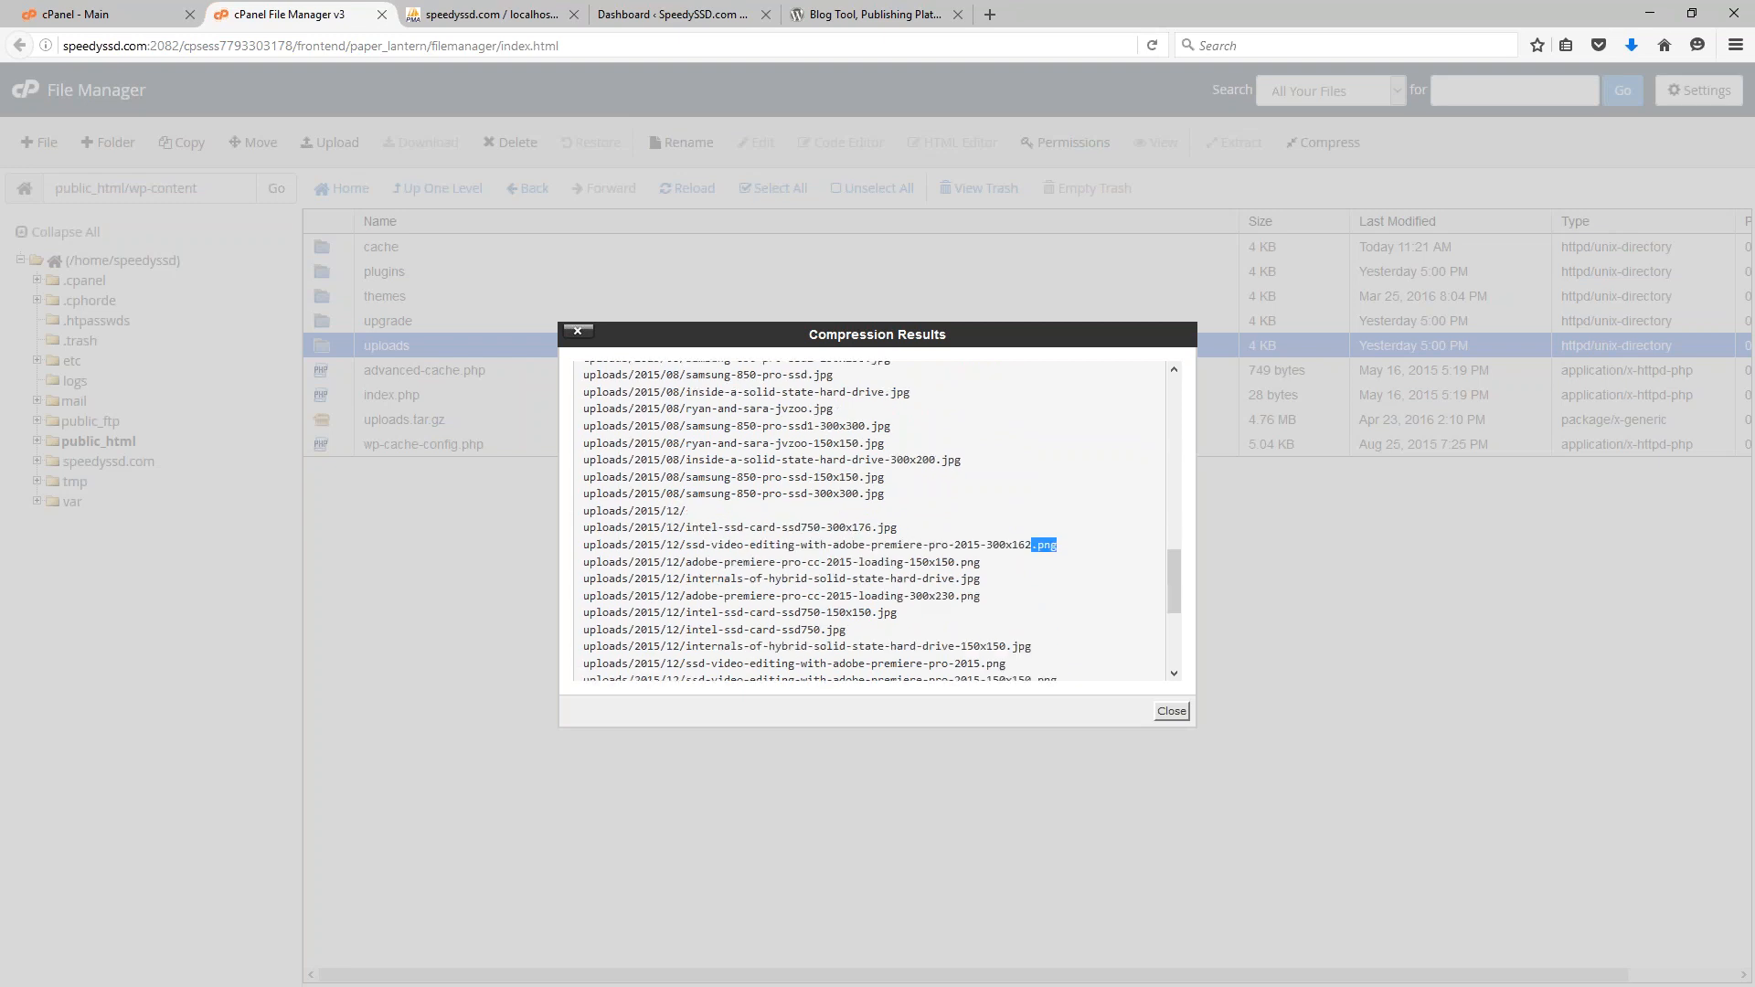
{"action": "left_click", "coordinate": [902, 498]}
{"action": "scroll", "coordinate": [902, 499], "scroll_direction": "down", "scroll_amount": 1}
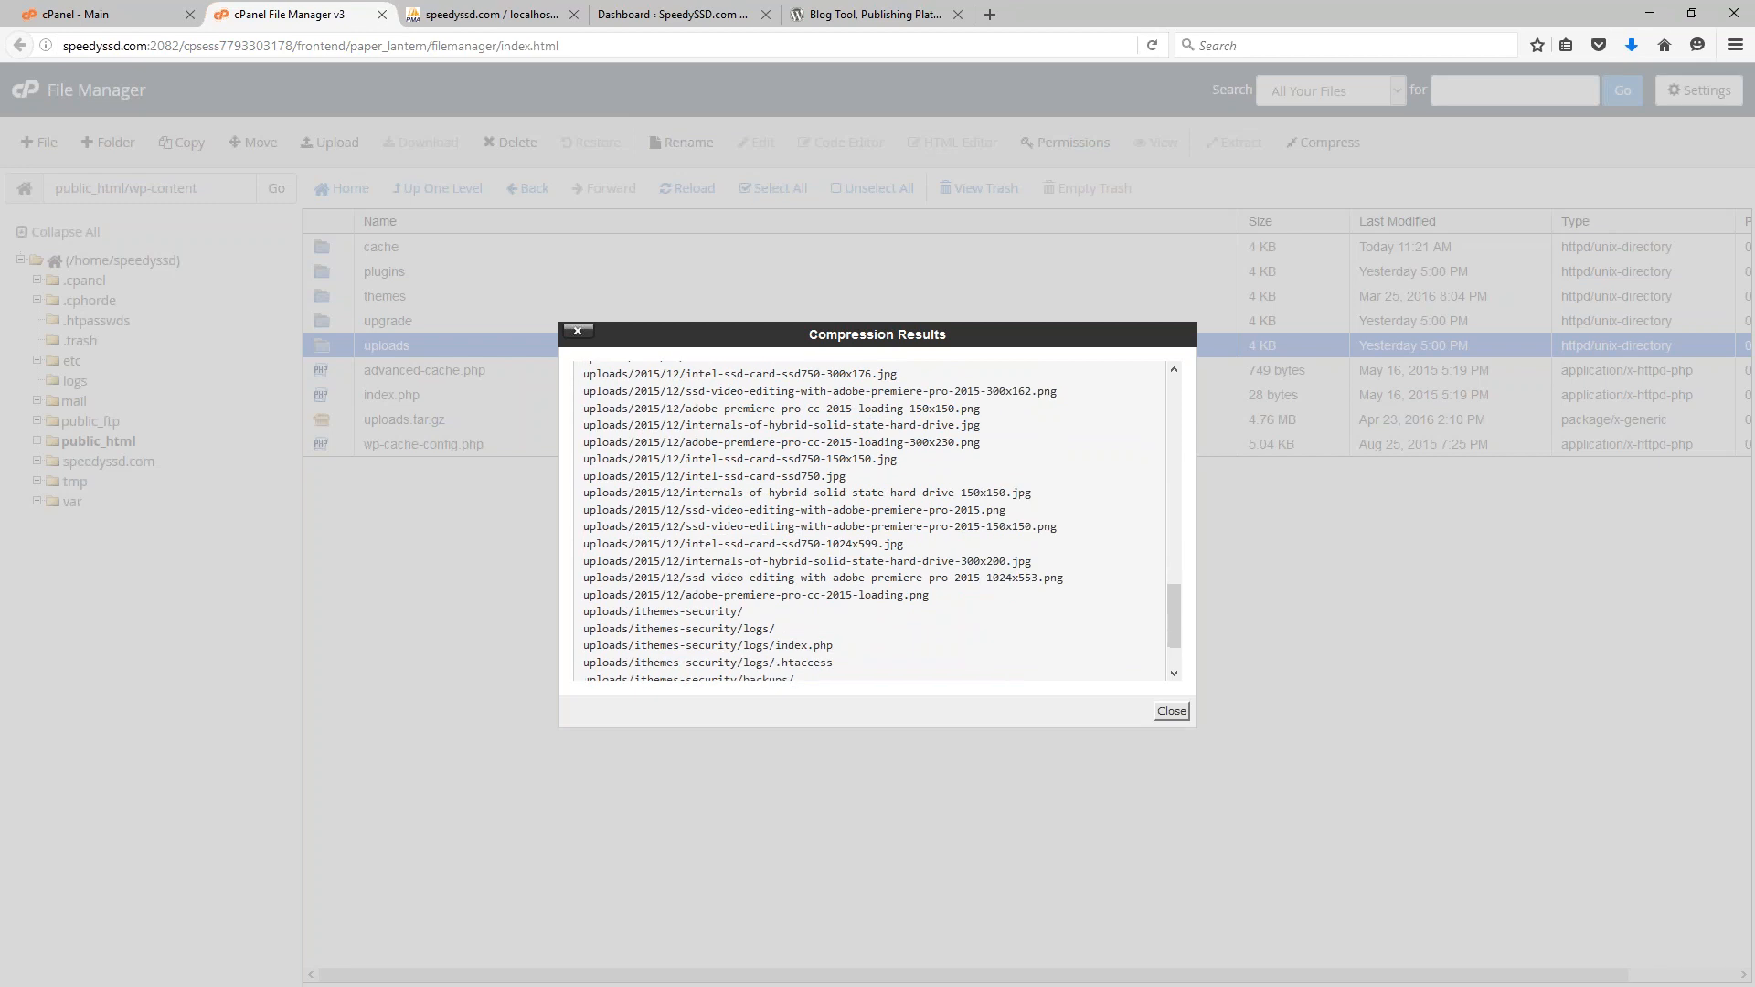
{"action": "scroll", "coordinate": [876, 525], "scroll_direction": "down", "scroll_amount": 2}
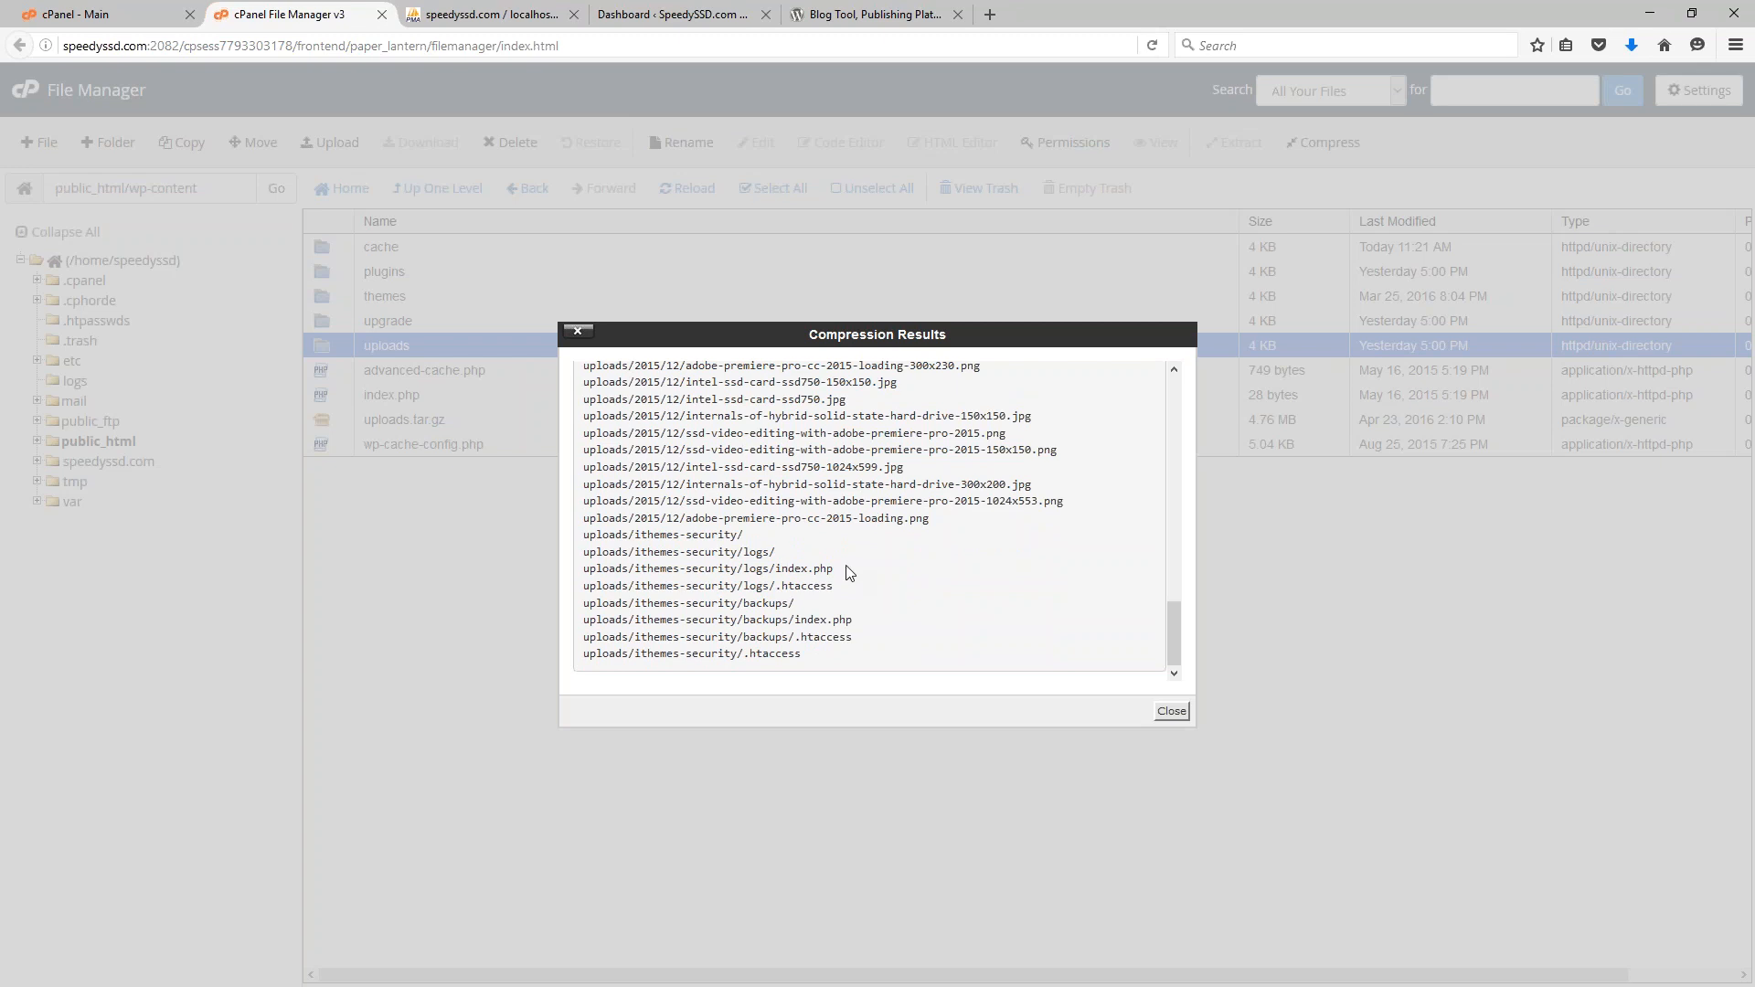
Step: Review the ithemes-security log entries at the end of the list, then close the results
{"action": "left_click_drag", "start_coordinate": [834, 571], "coordinate": [778, 575]}
{"action": "left_click_drag", "start_coordinate": [588, 533], "coordinate": [911, 657]}
{"action": "left_click", "coordinate": [841, 587]}
{"action": "scroll", "coordinate": [935, 614], "scroll_direction": "up", "scroll_amount": 2}
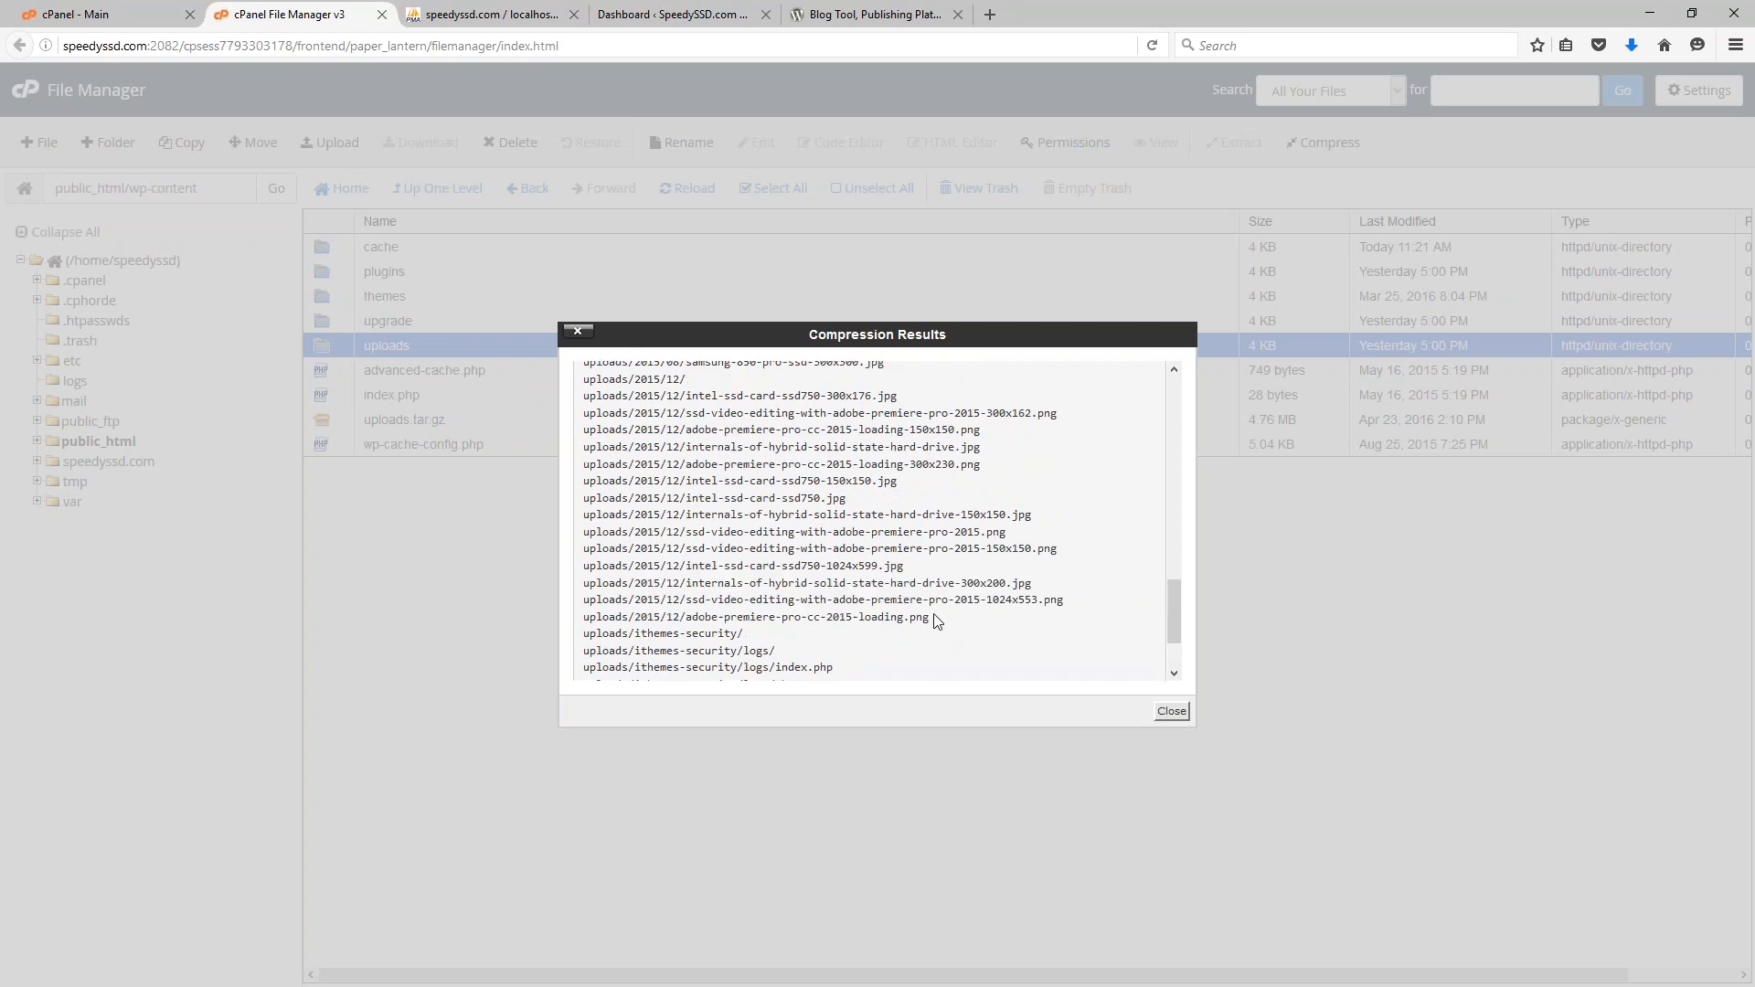
{"action": "scroll", "coordinate": [937, 632], "scroll_direction": "down", "scroll_amount": 2}
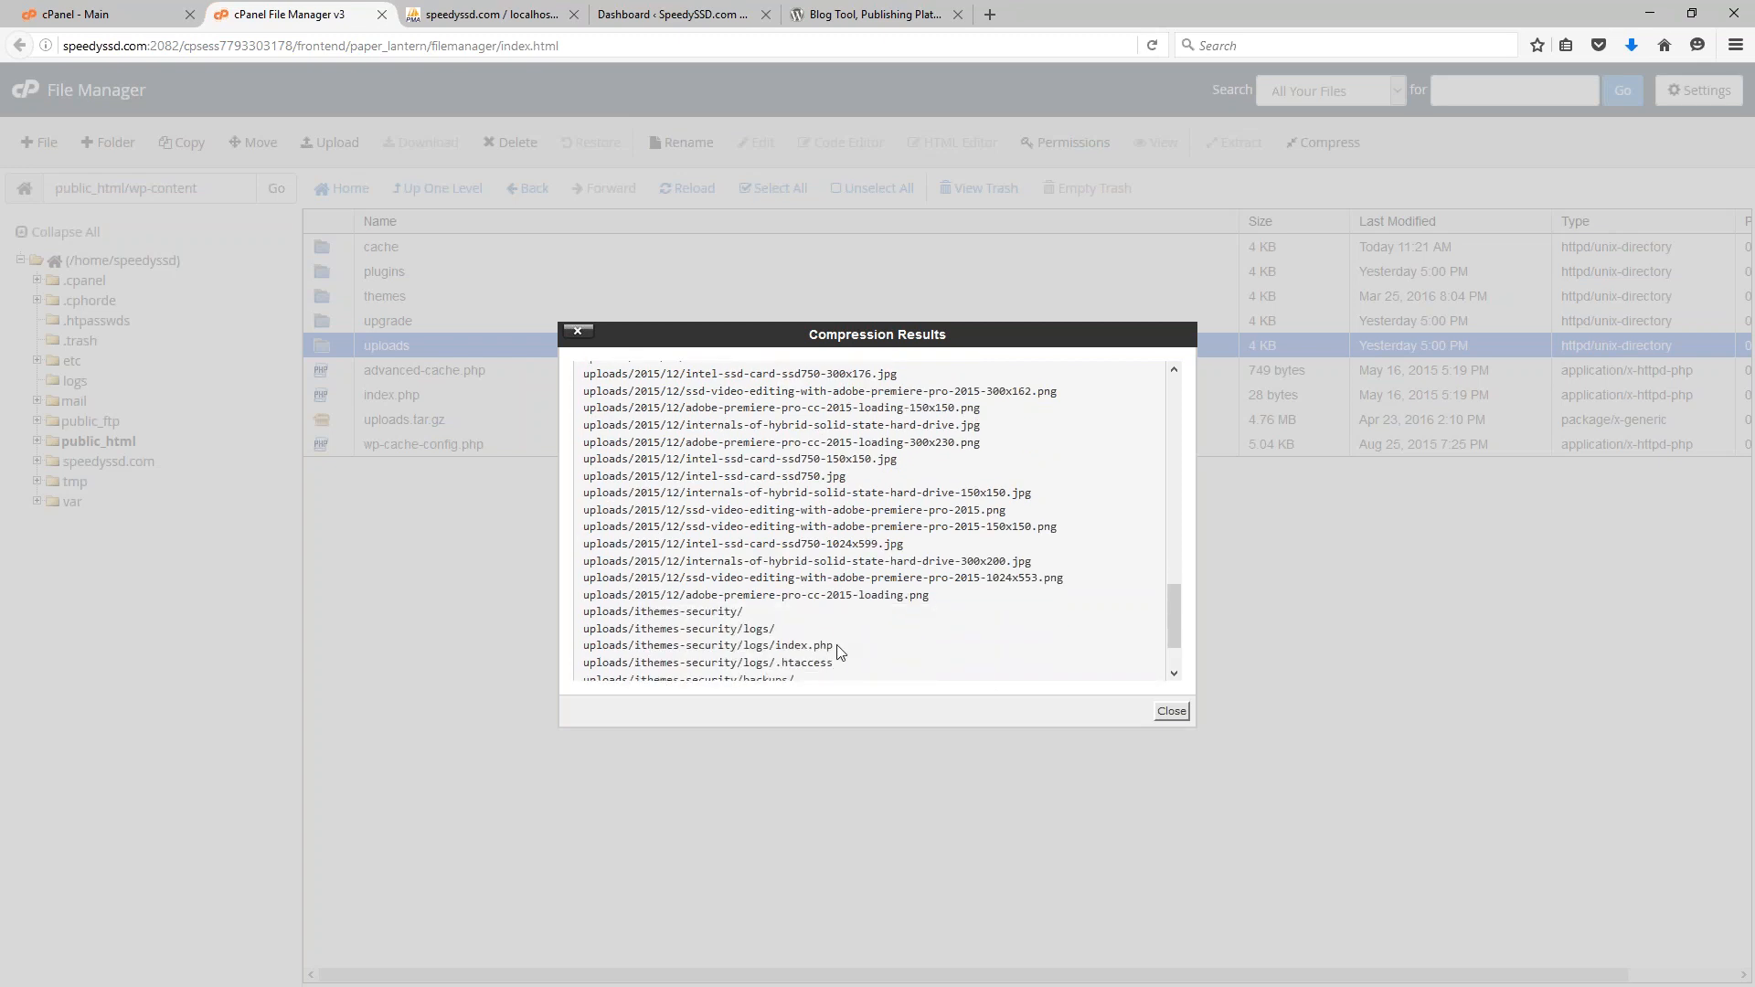
{"action": "left_click_drag", "start_coordinate": [836, 645], "coordinate": [809, 644]}
{"action": "scroll", "coordinate": [873, 635], "scroll_direction": "up", "scroll_amount": 10}
{"action": "scroll", "coordinate": [878, 625], "scroll_direction": "up", "scroll_amount": 10}
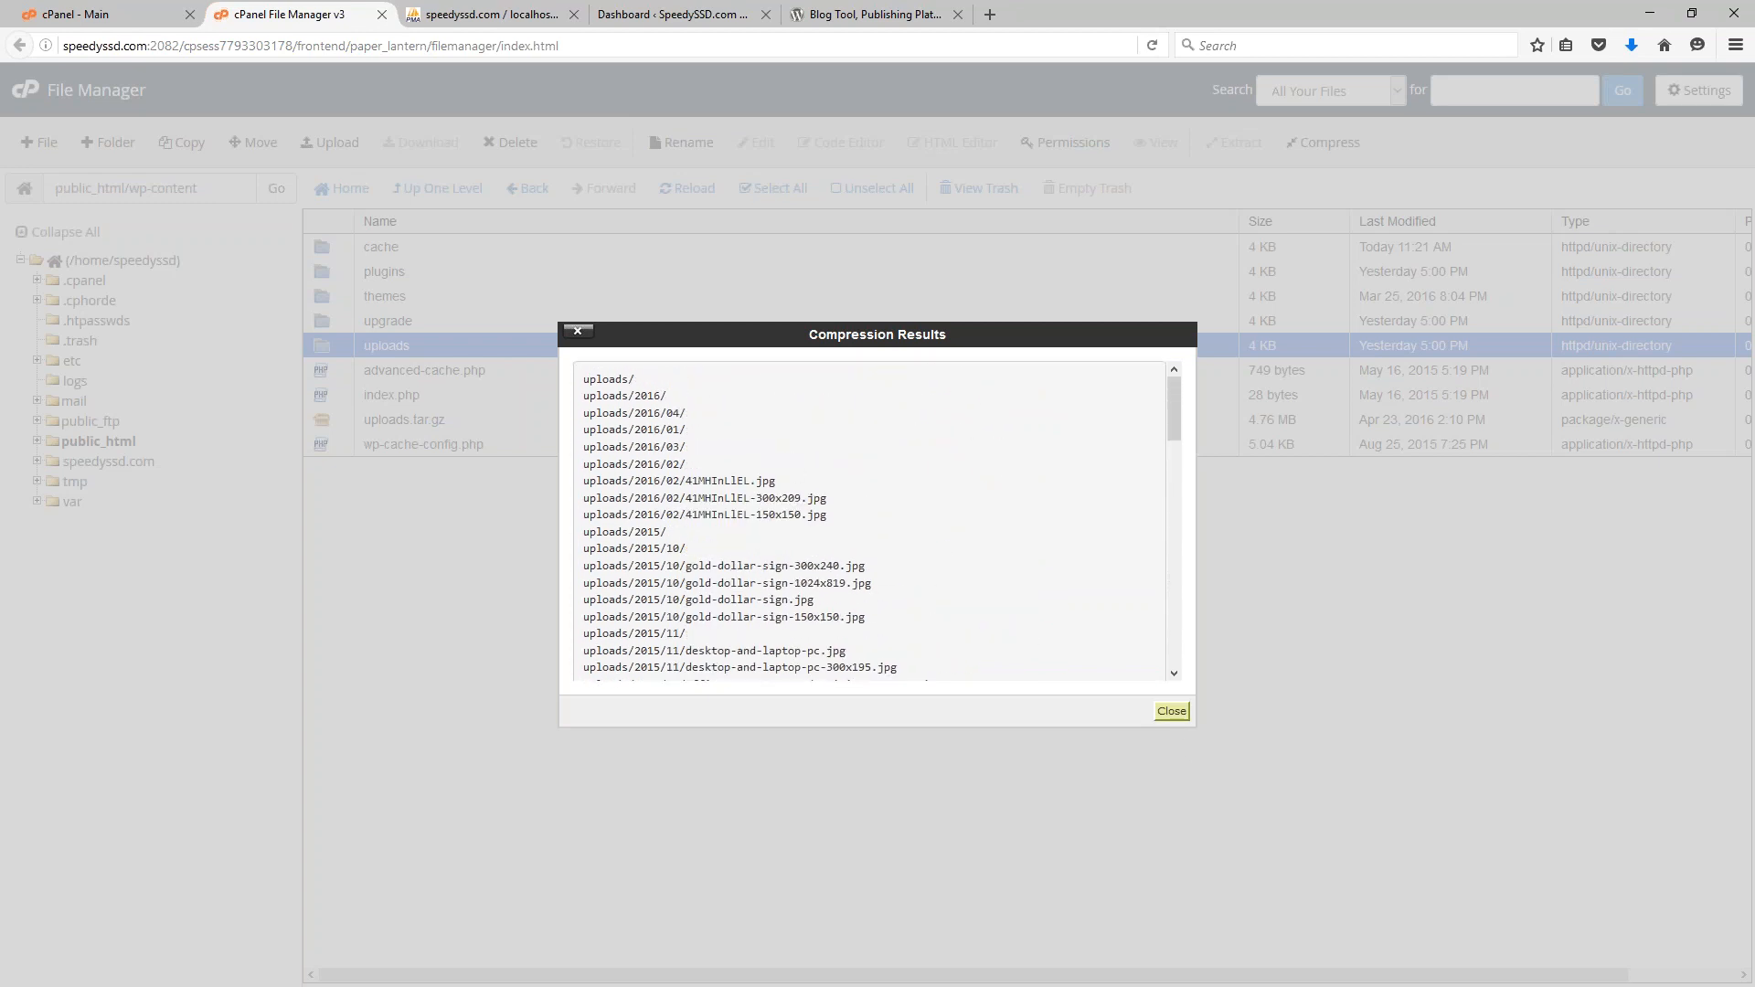
{"action": "left_click", "coordinate": [1171, 711]}
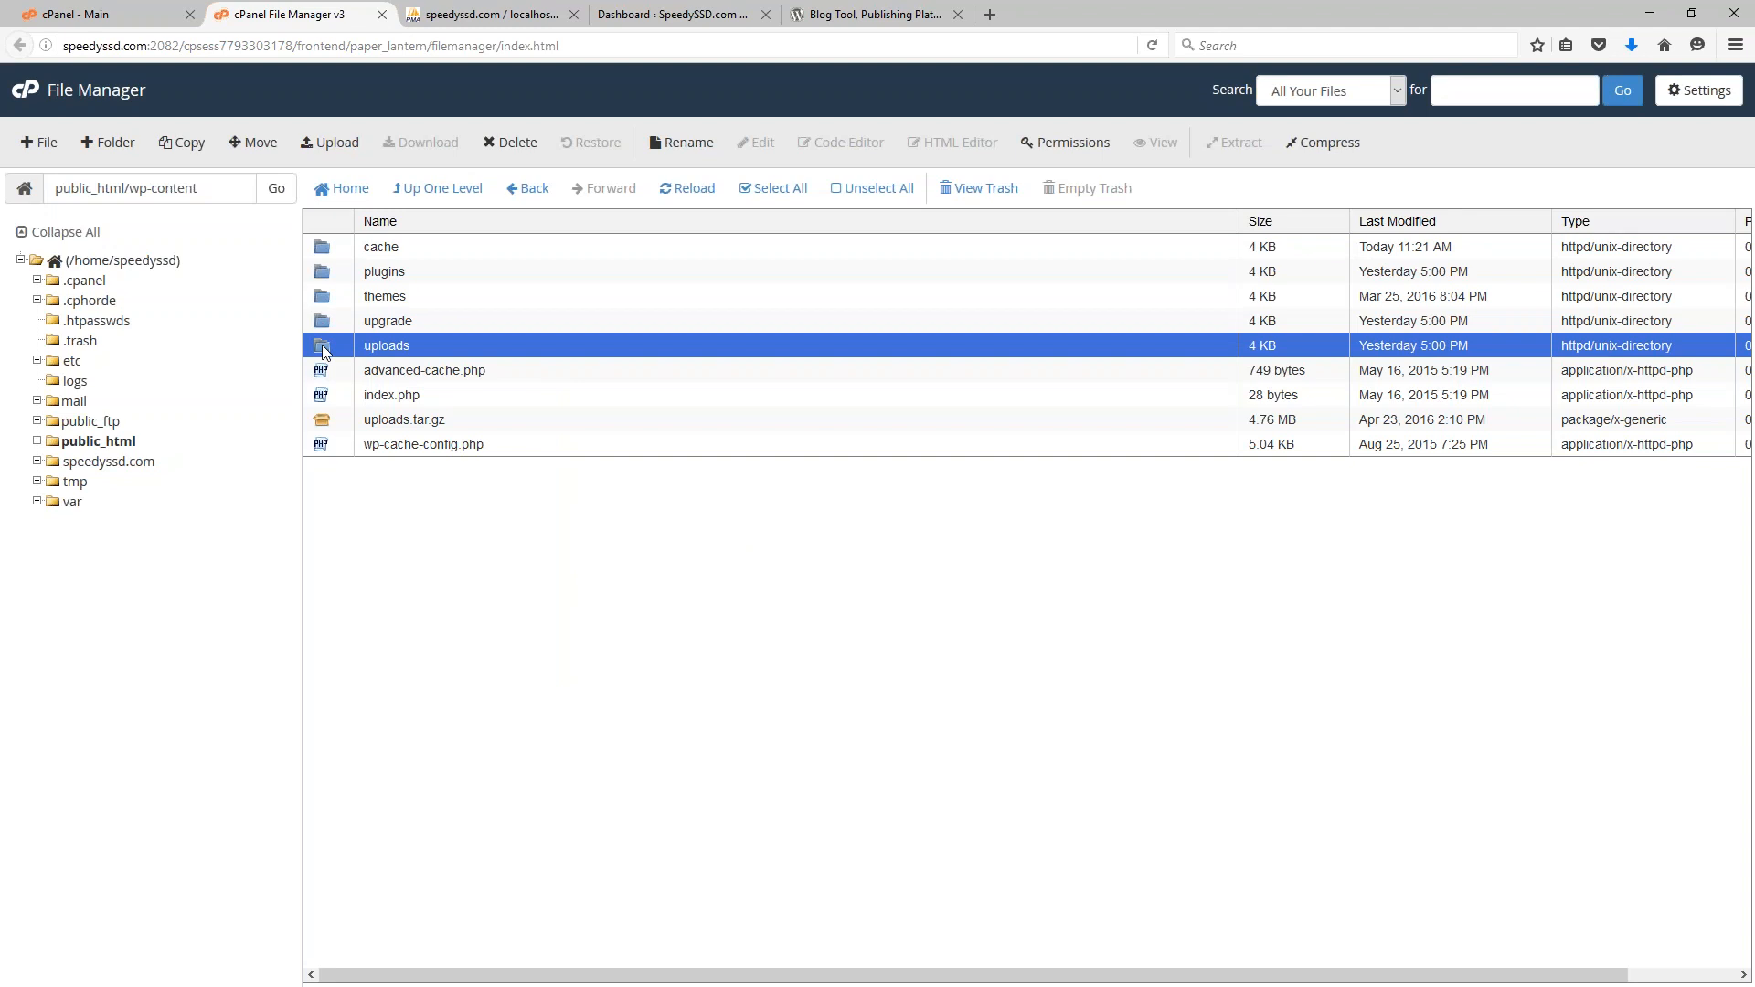
Step: Browse into uploads/ithemes-security/backups and select its index.php file
{"action": "double_click", "coordinate": [324, 348]}
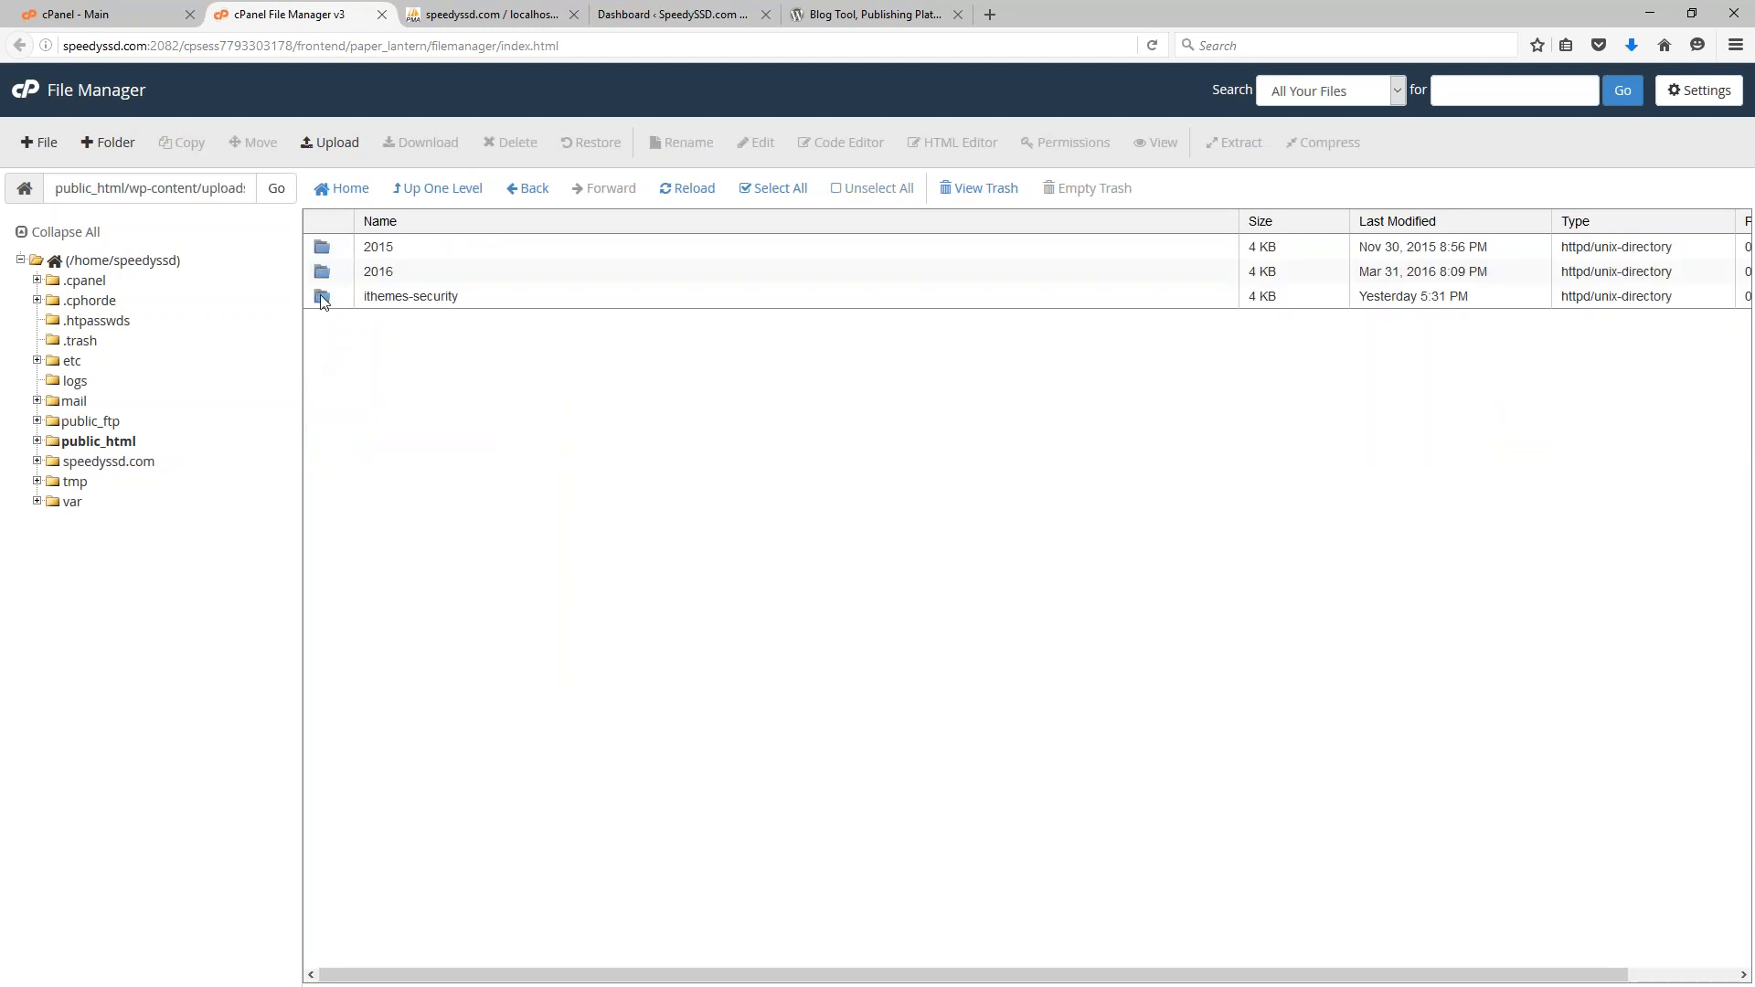
{"action": "double_click", "coordinate": [322, 296]}
{"action": "double_click", "coordinate": [315, 240]}
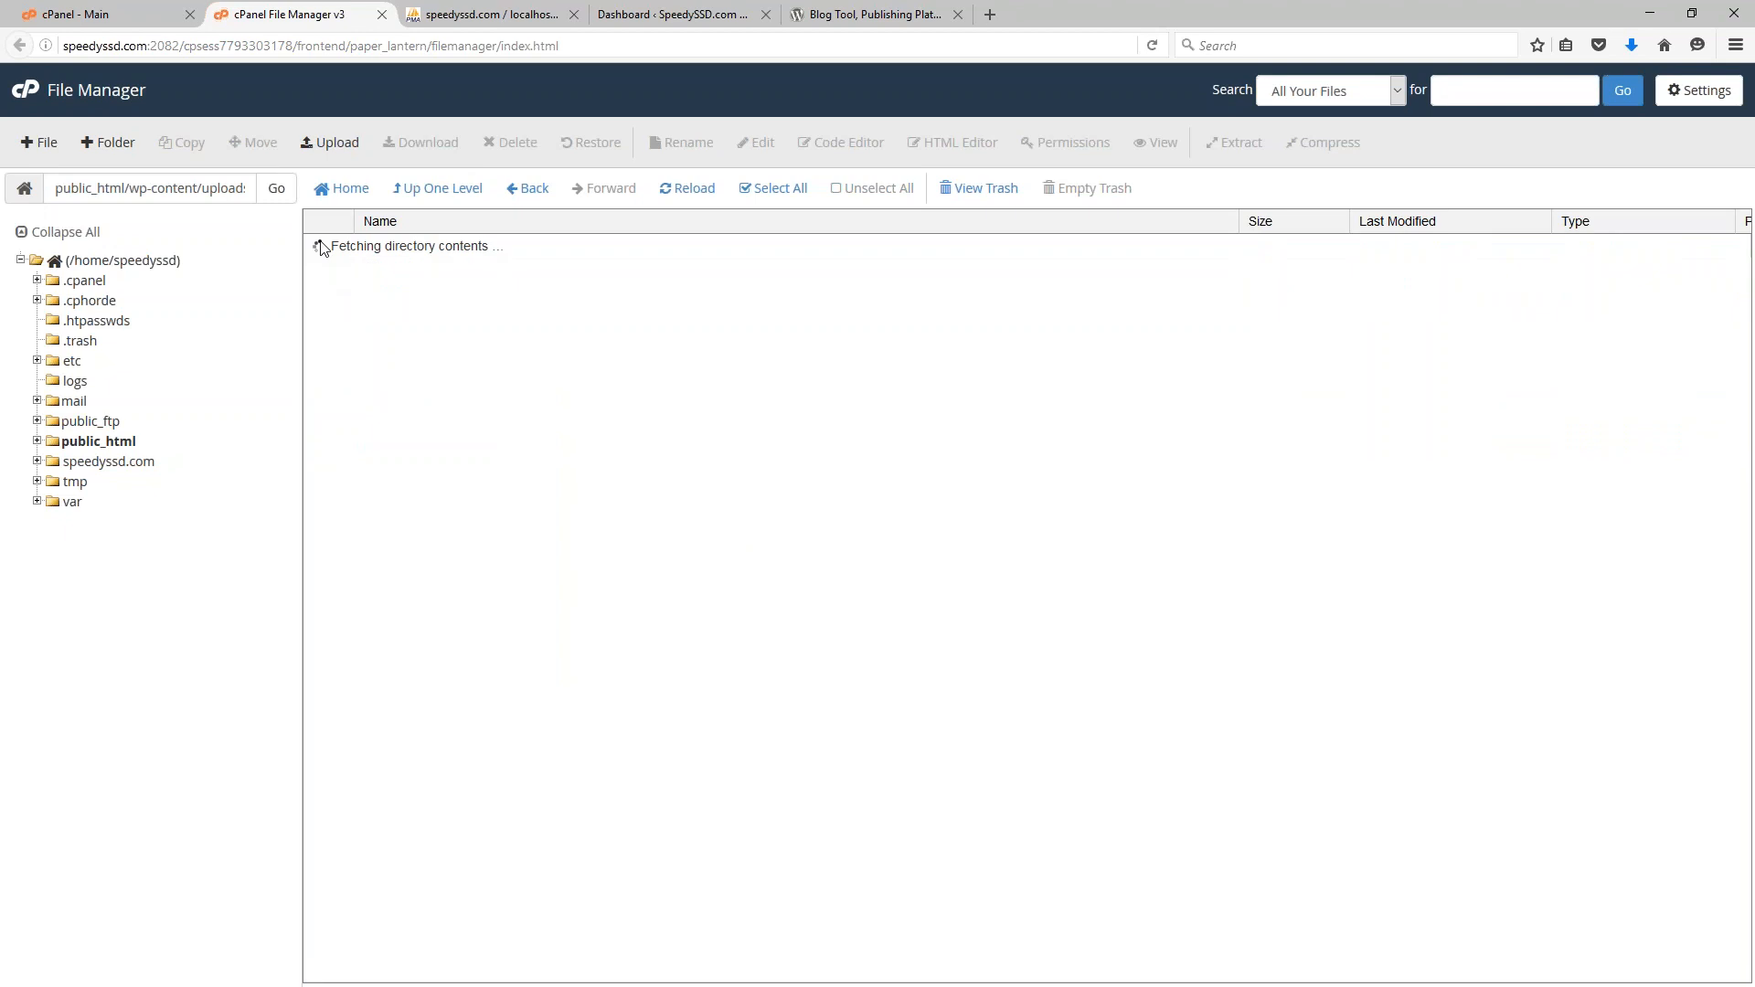
{"action": "left_click", "coordinate": [399, 273]}
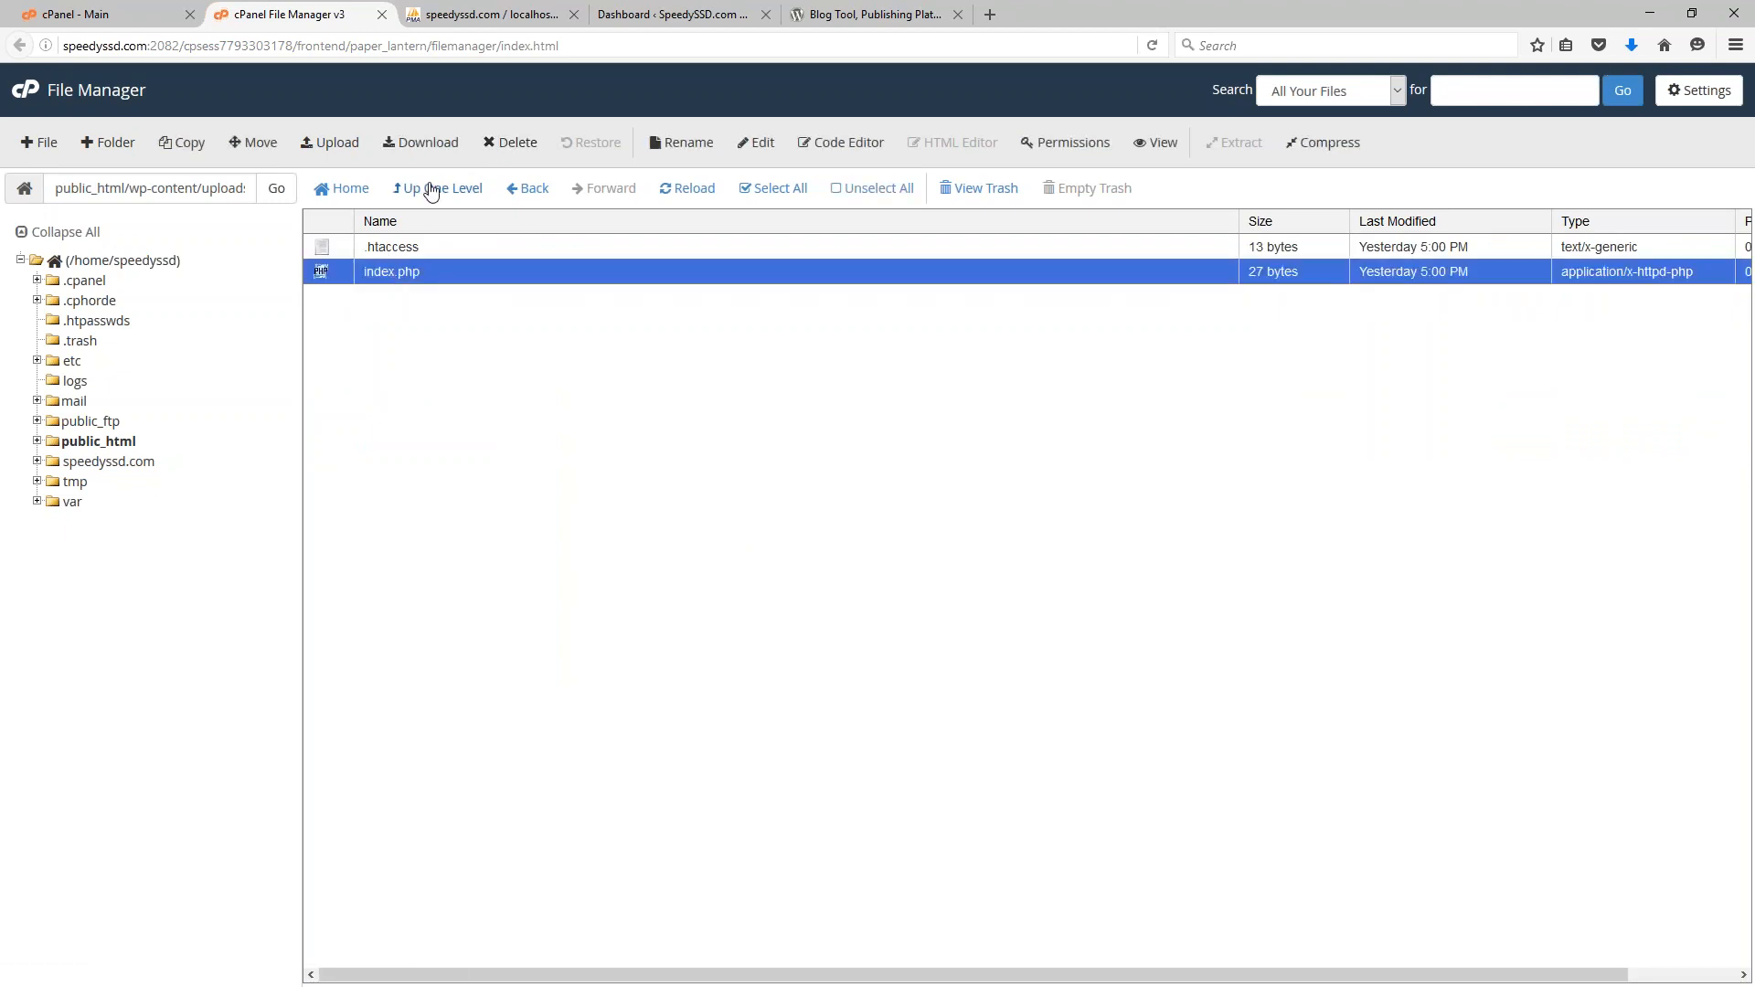
Step: Return up to wp-content and select uploads, uploads.tar.gz and wp-cache-config.php
{"action": "left_click", "coordinate": [432, 189]}
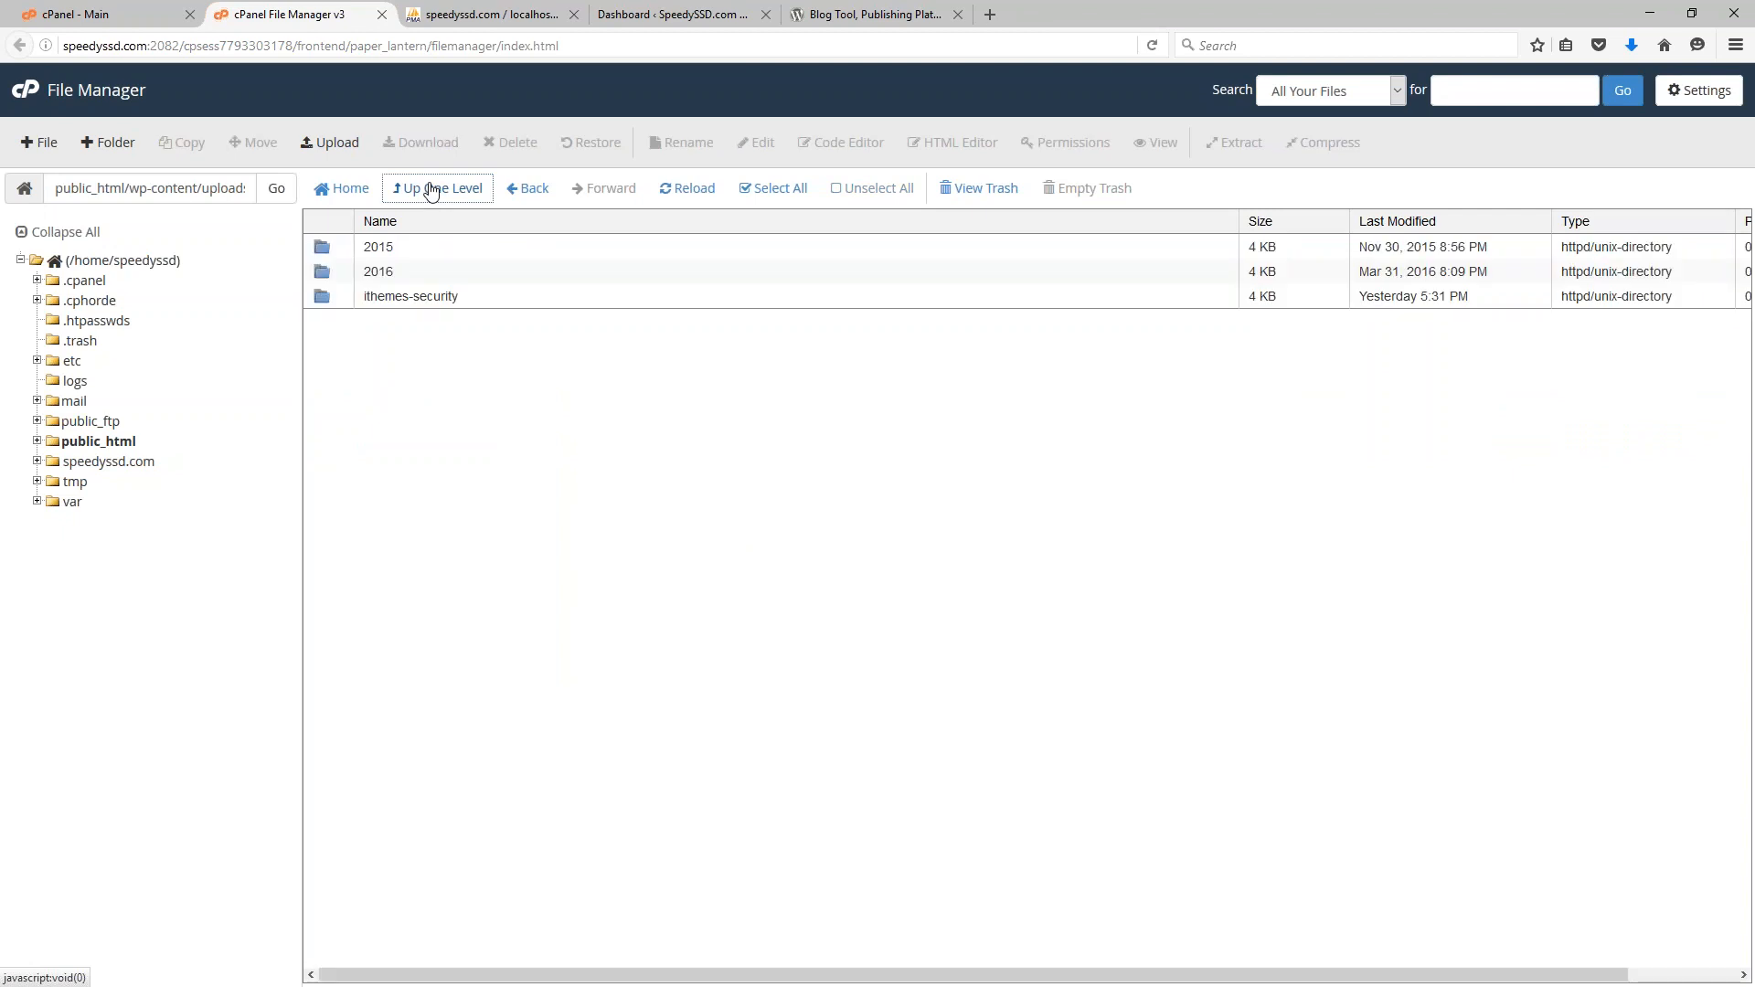
{"action": "left_click", "coordinate": [429, 189]}
{"action": "left_click", "coordinate": [325, 350]}
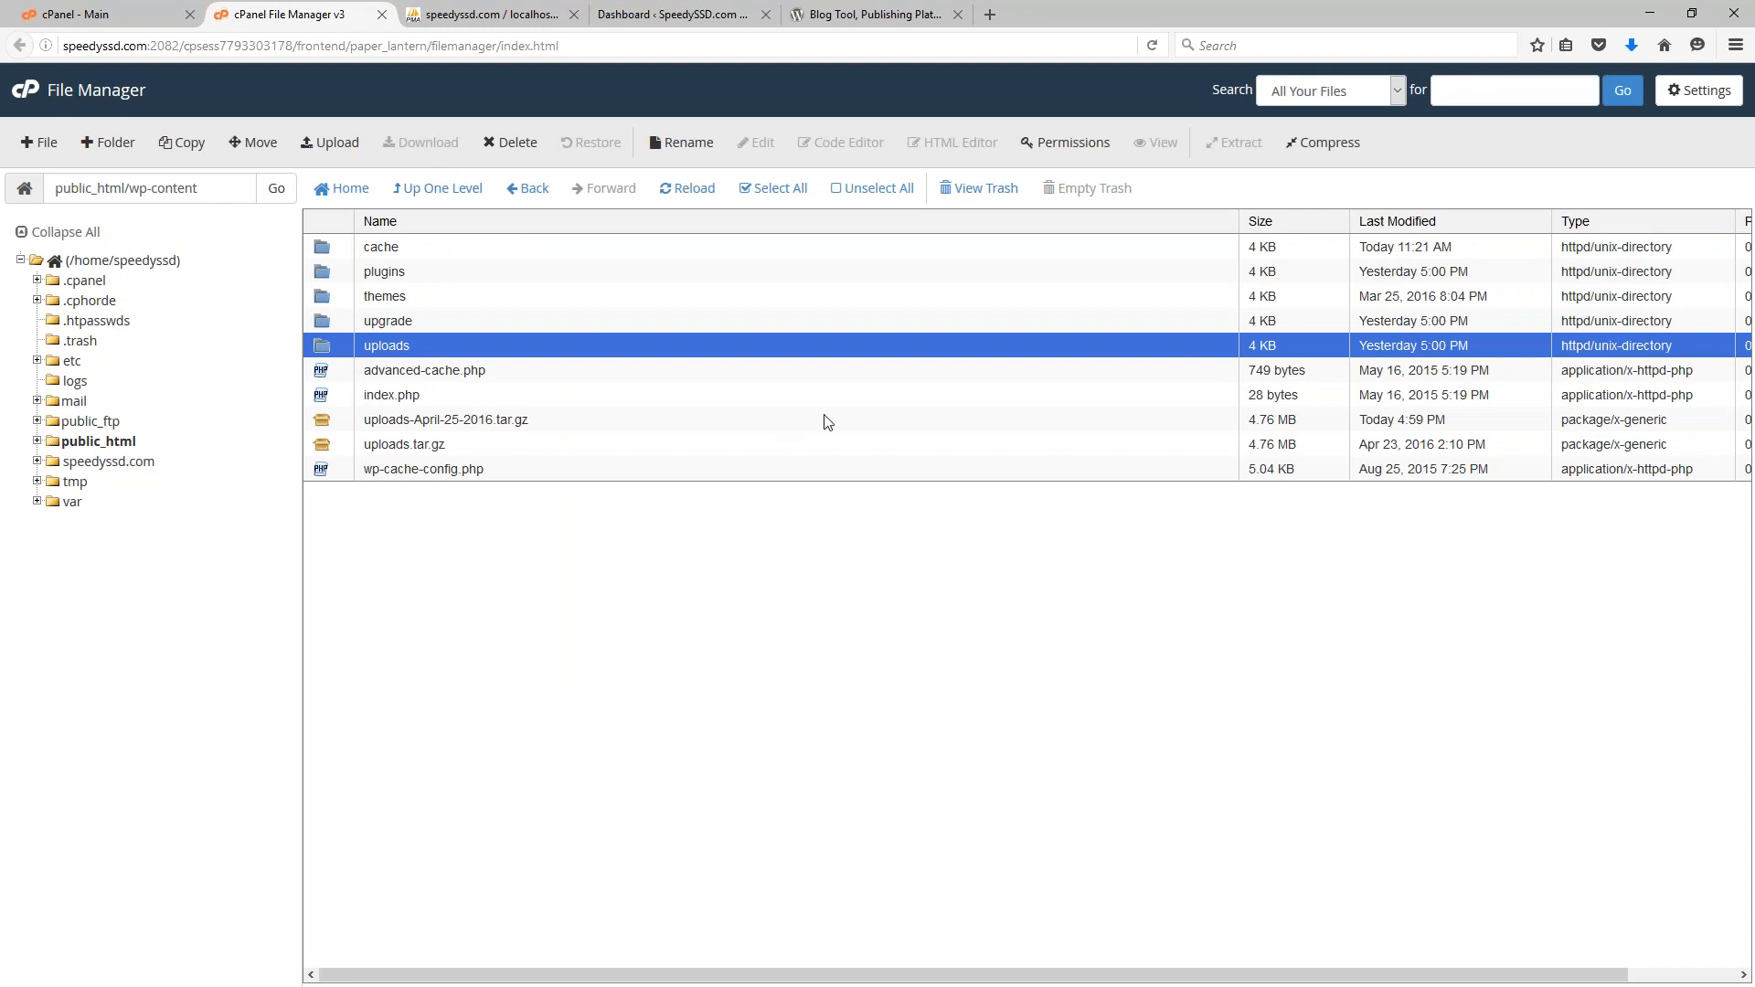
{"action": "left_click", "coordinate": [823, 444]}
{"action": "left_click", "coordinate": [823, 469], "text": "shift"}
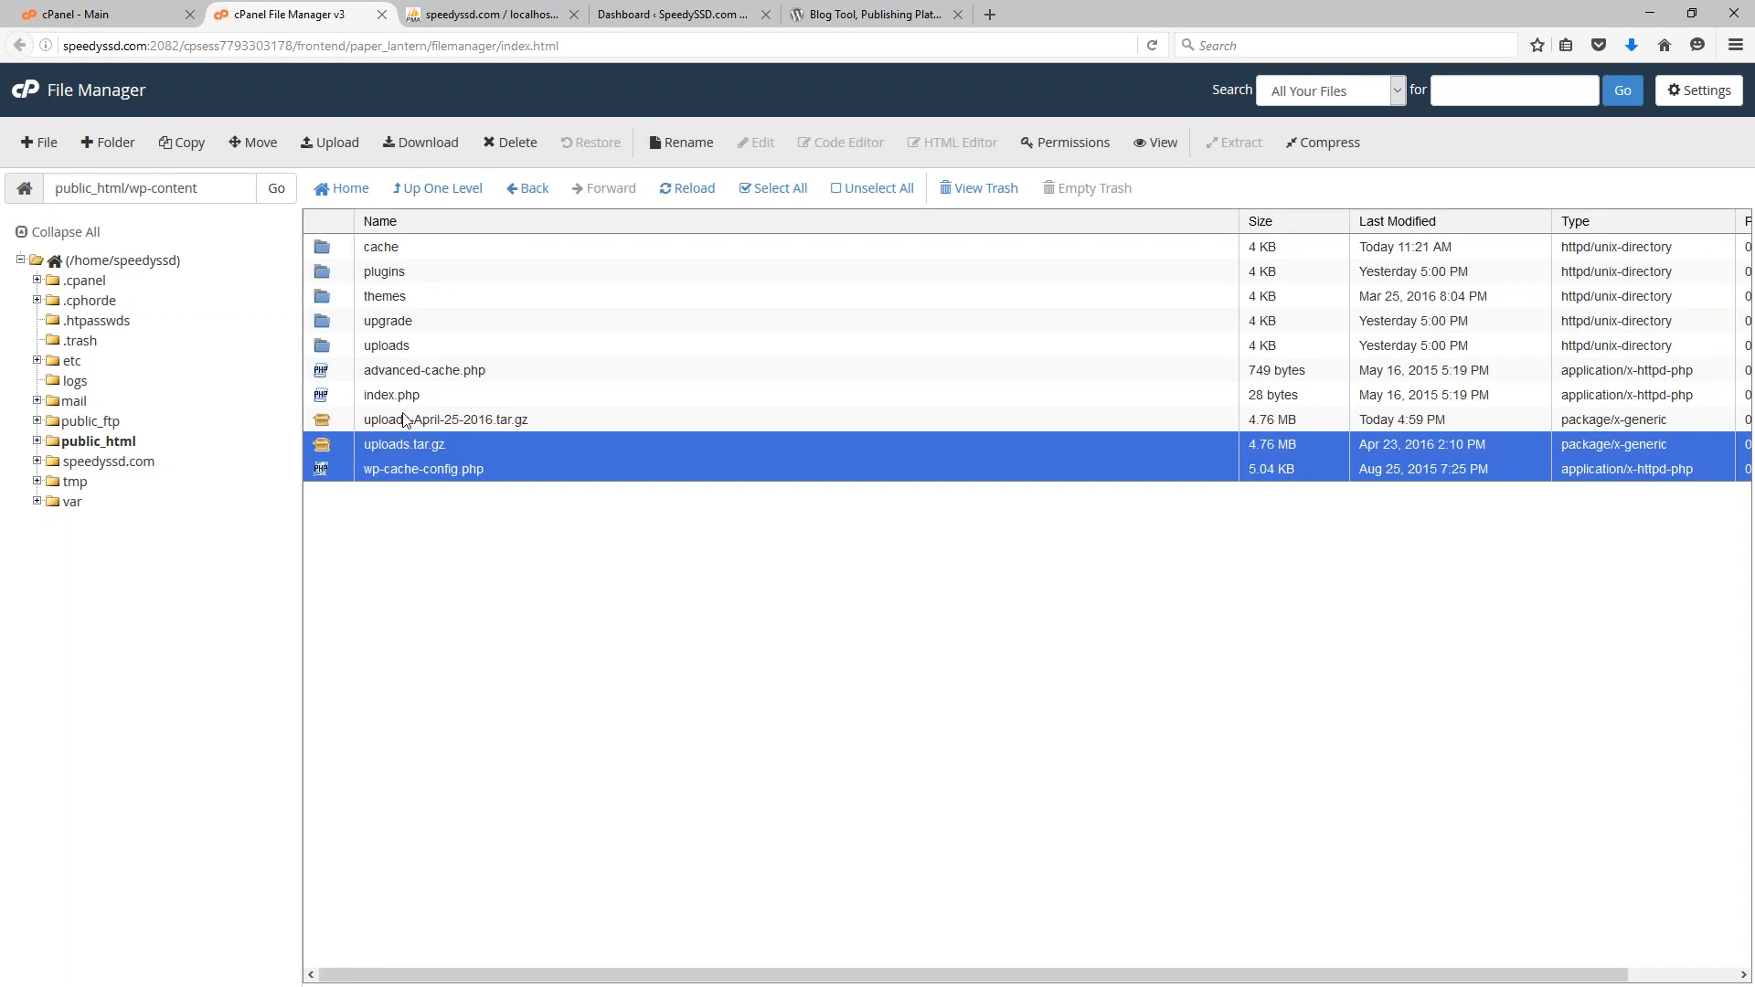
Step: Download uploads-April-25-2016.tar.gz, then go up to public_html and switch to the WordPress dashboard
{"action": "left_click", "coordinate": [403, 418]}
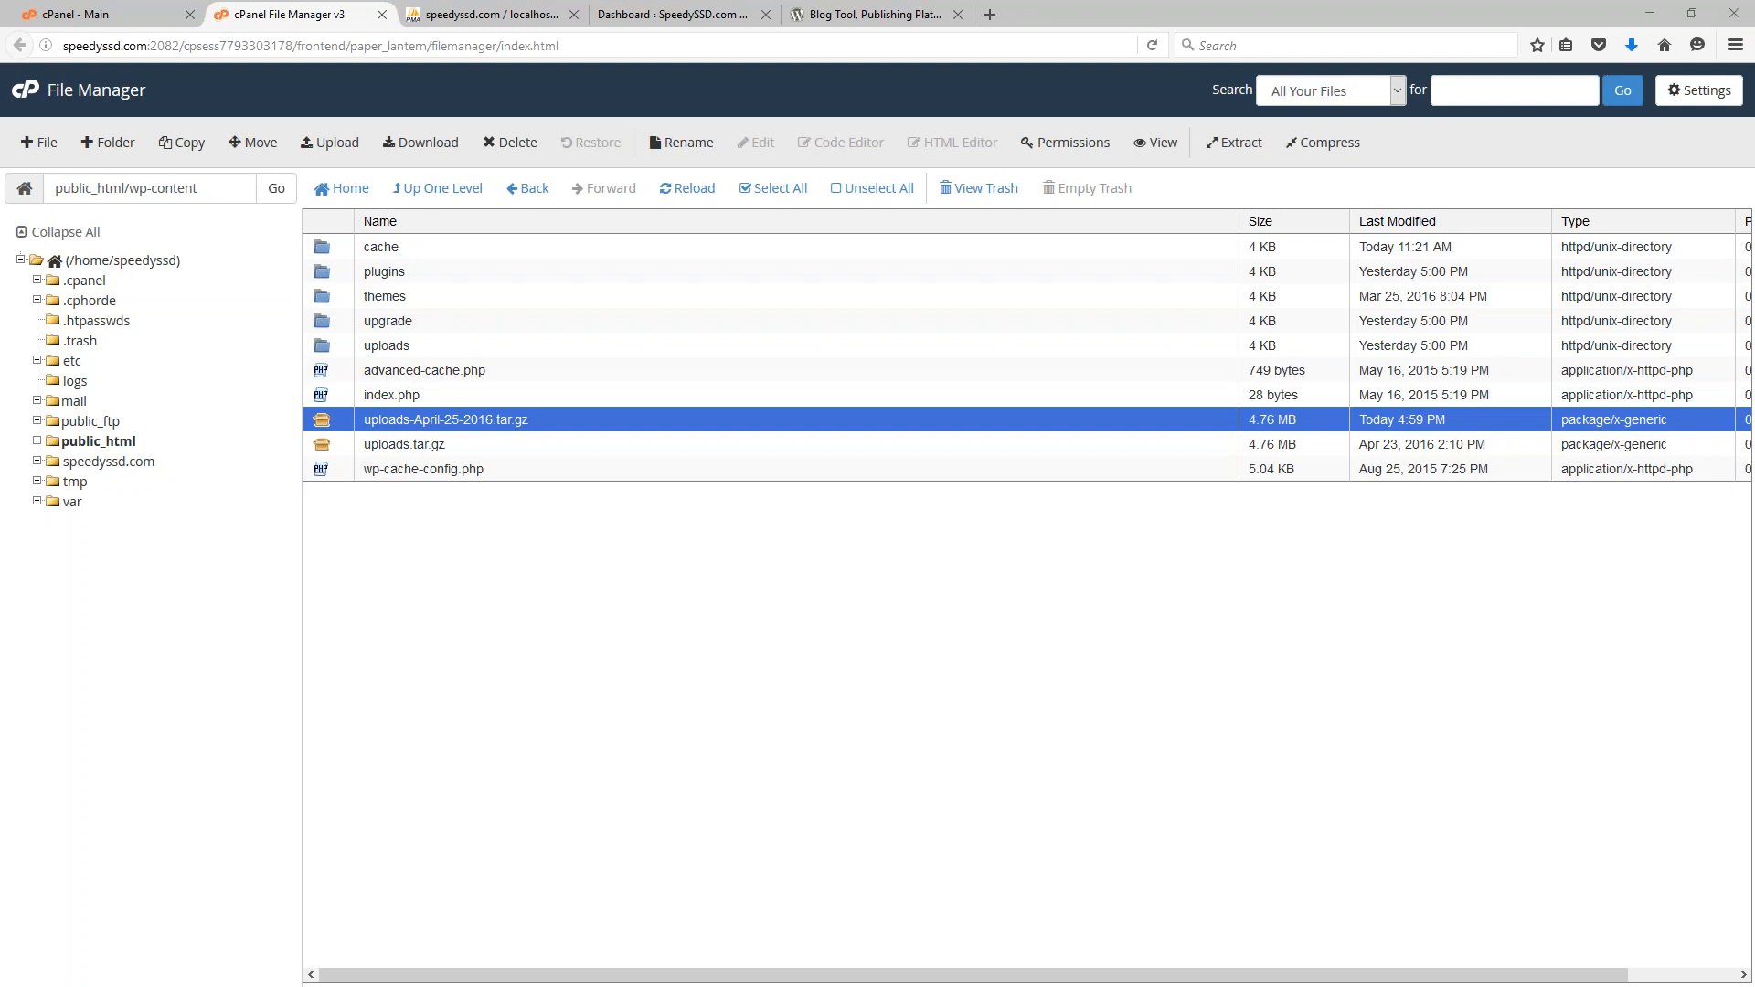
{"action": "left_click", "coordinate": [419, 427]}
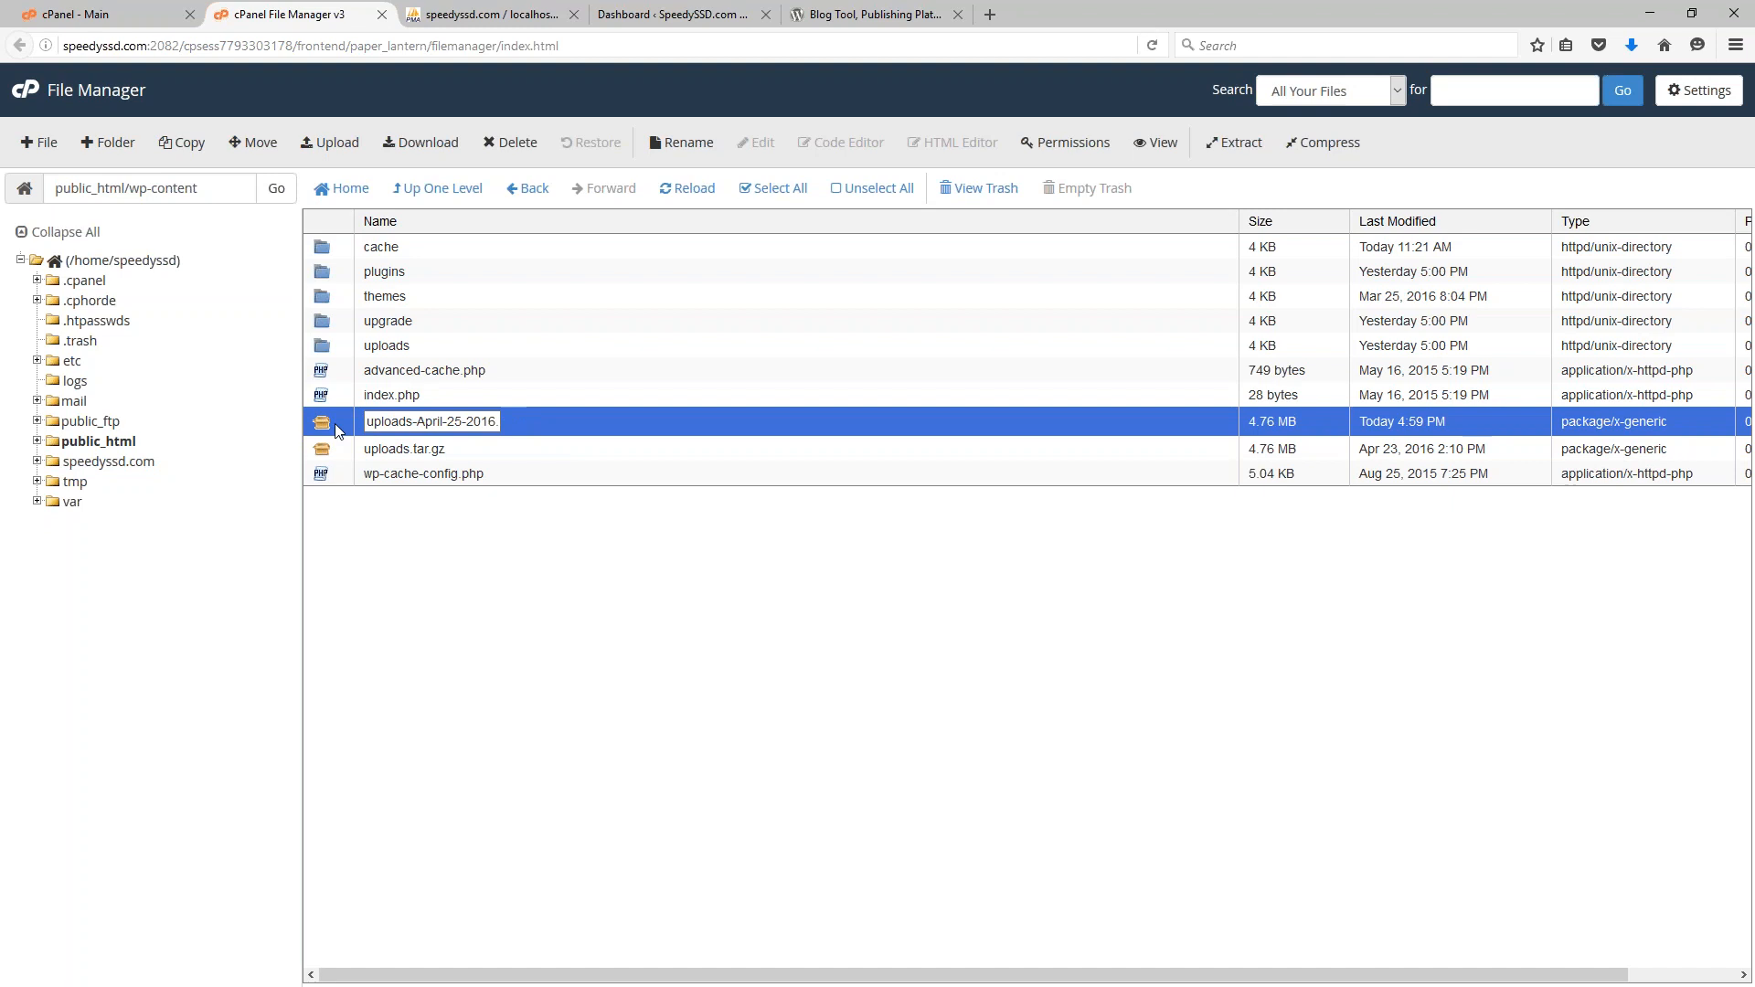
{"action": "left_click", "coordinate": [336, 424]}
{"action": "left_click", "coordinate": [331, 422]}
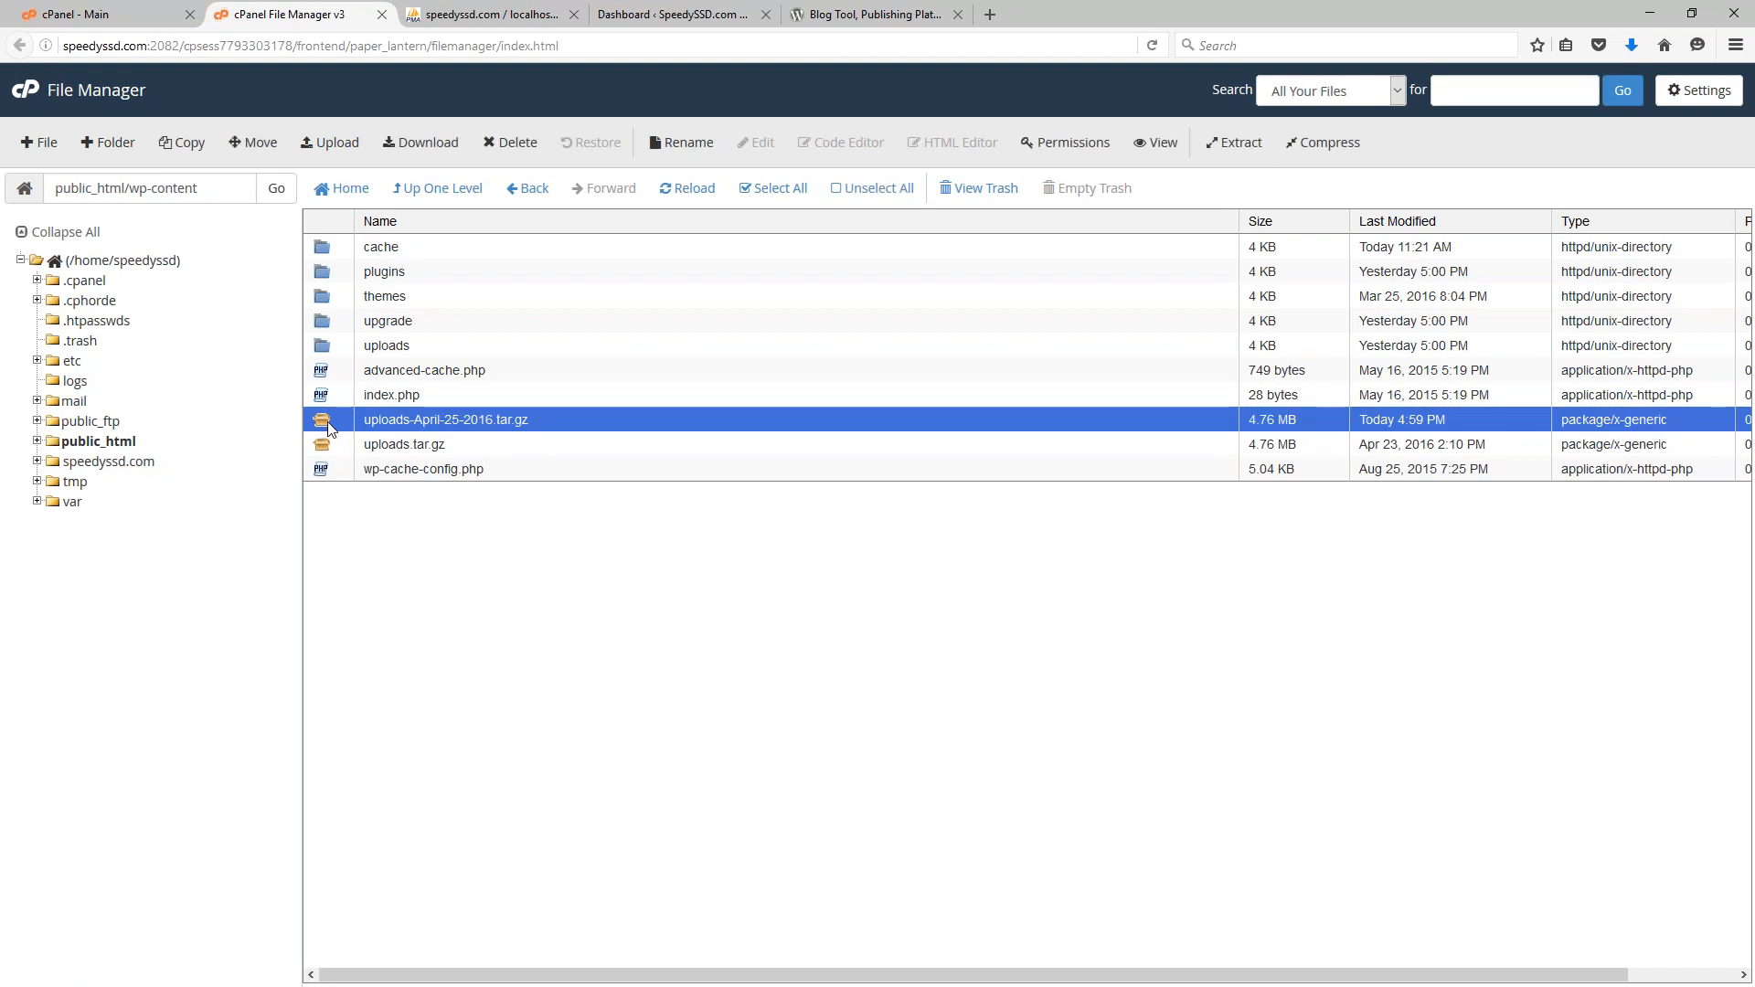
{"action": "left_click", "coordinate": [414, 149]}
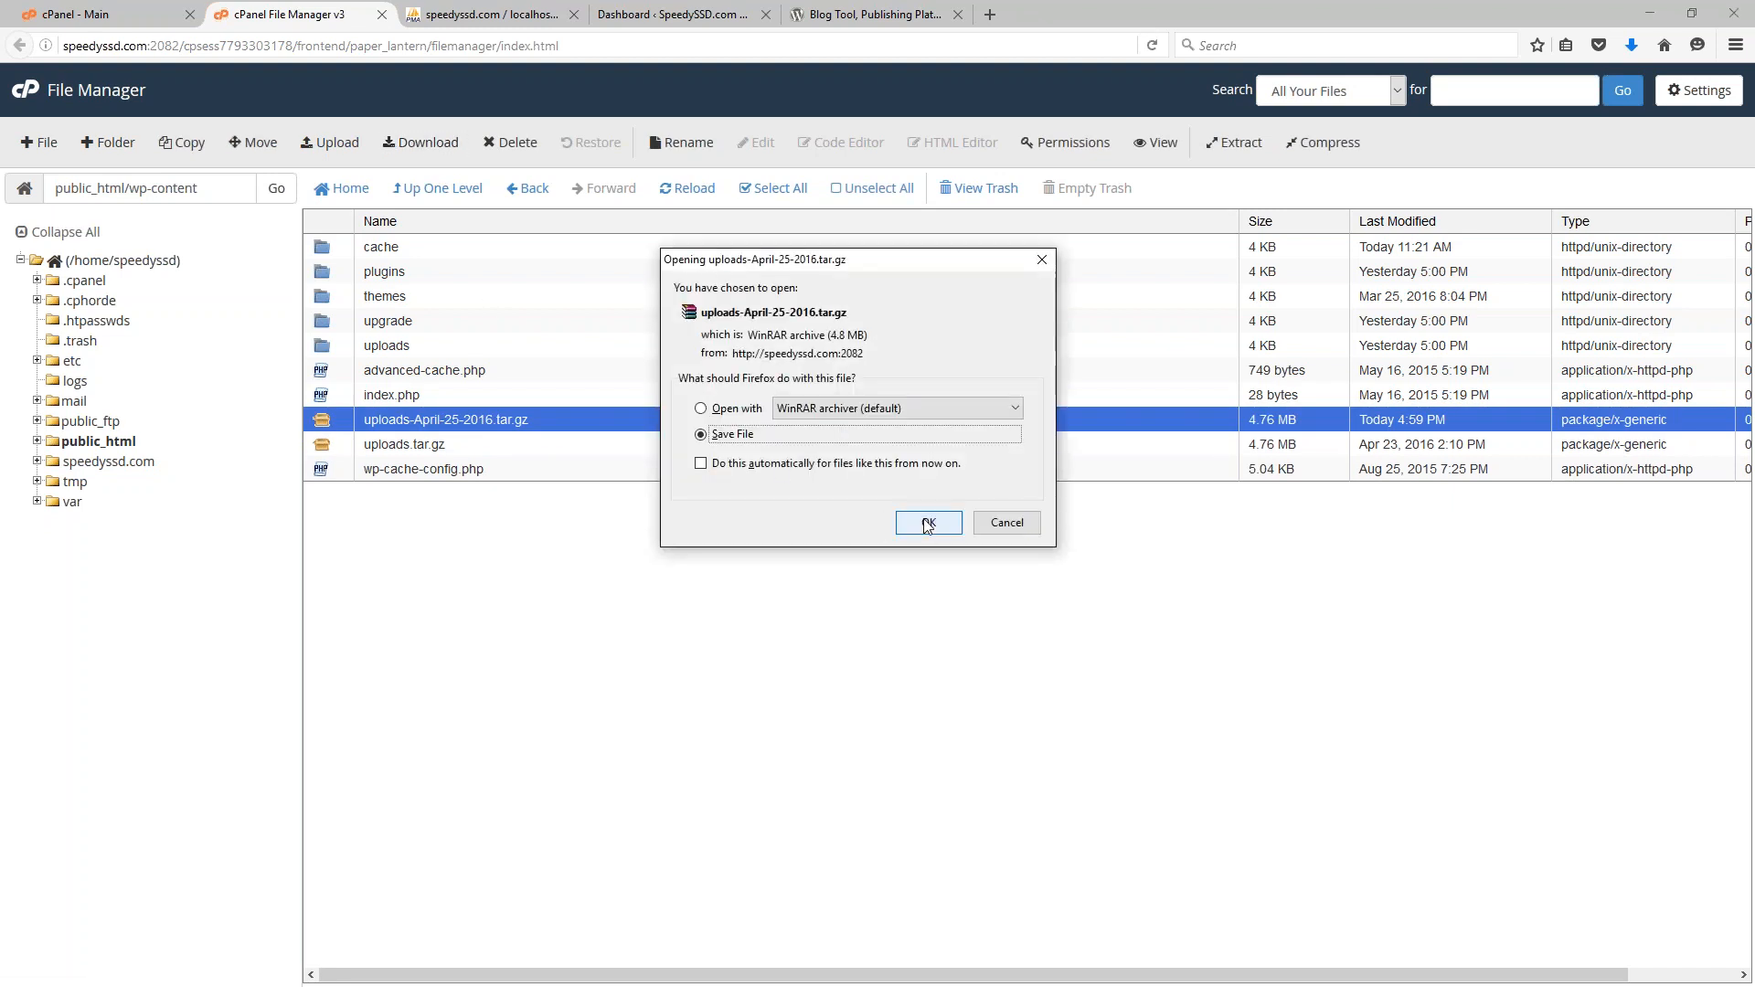
{"action": "left_click", "coordinate": [928, 524]}
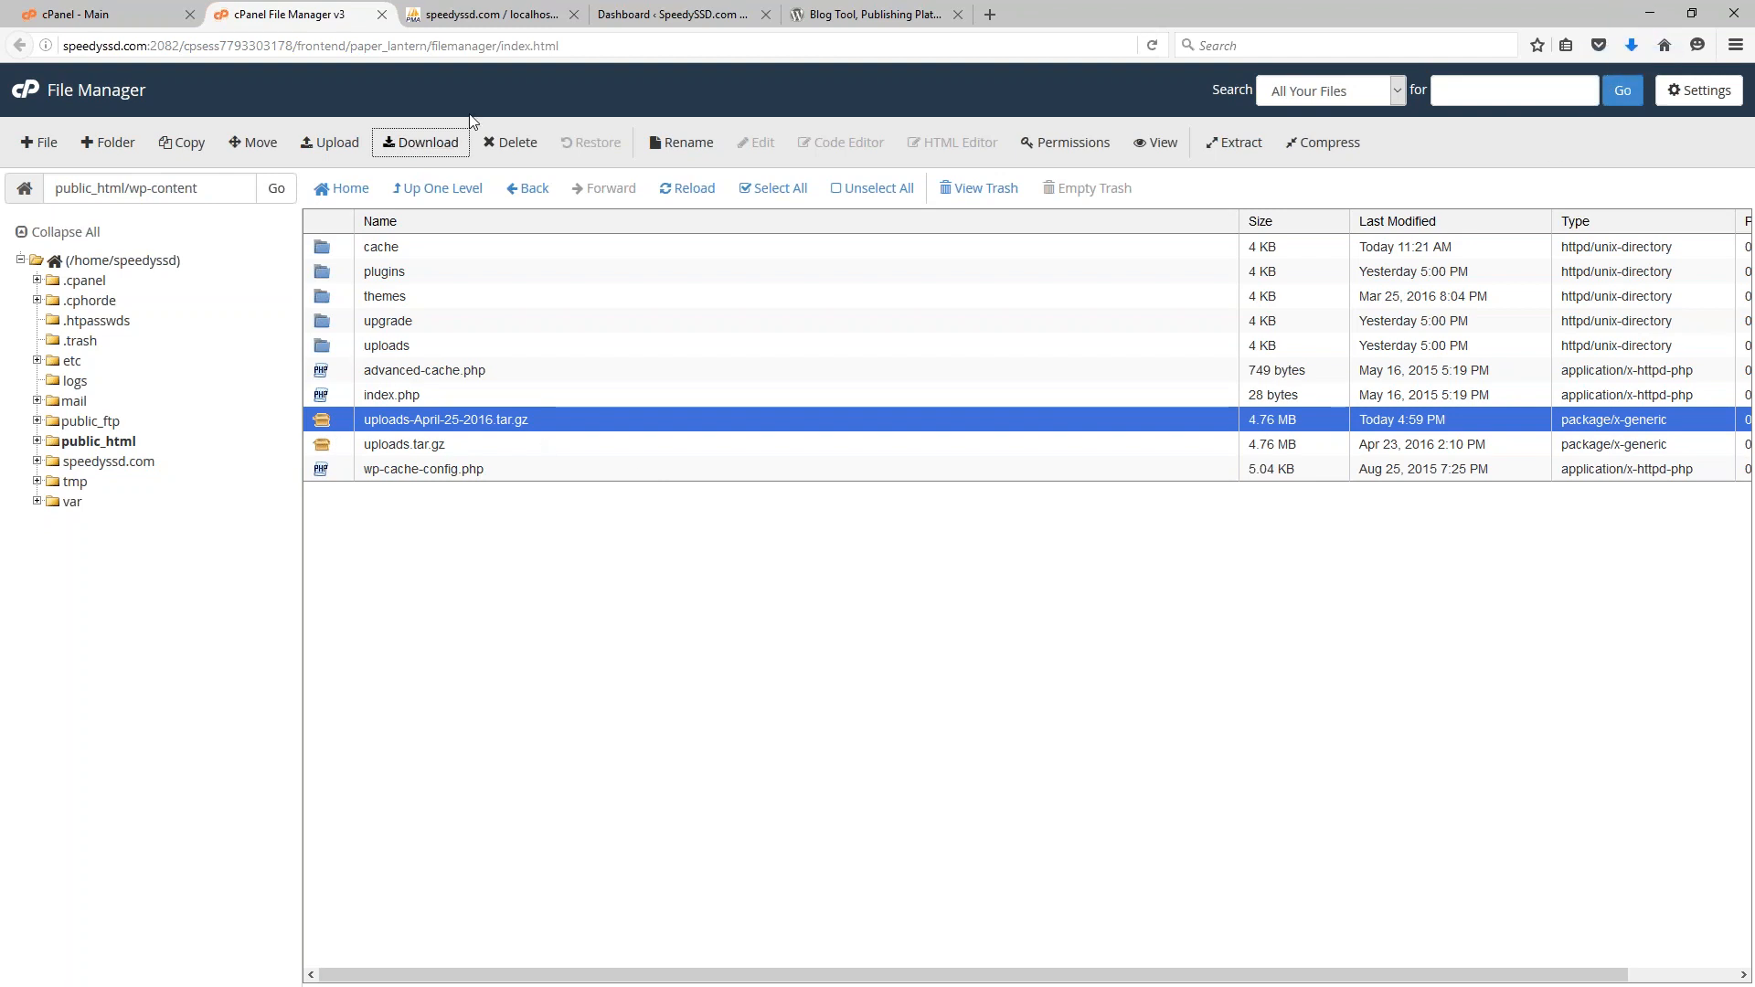
{"action": "left_click", "coordinate": [446, 189]}
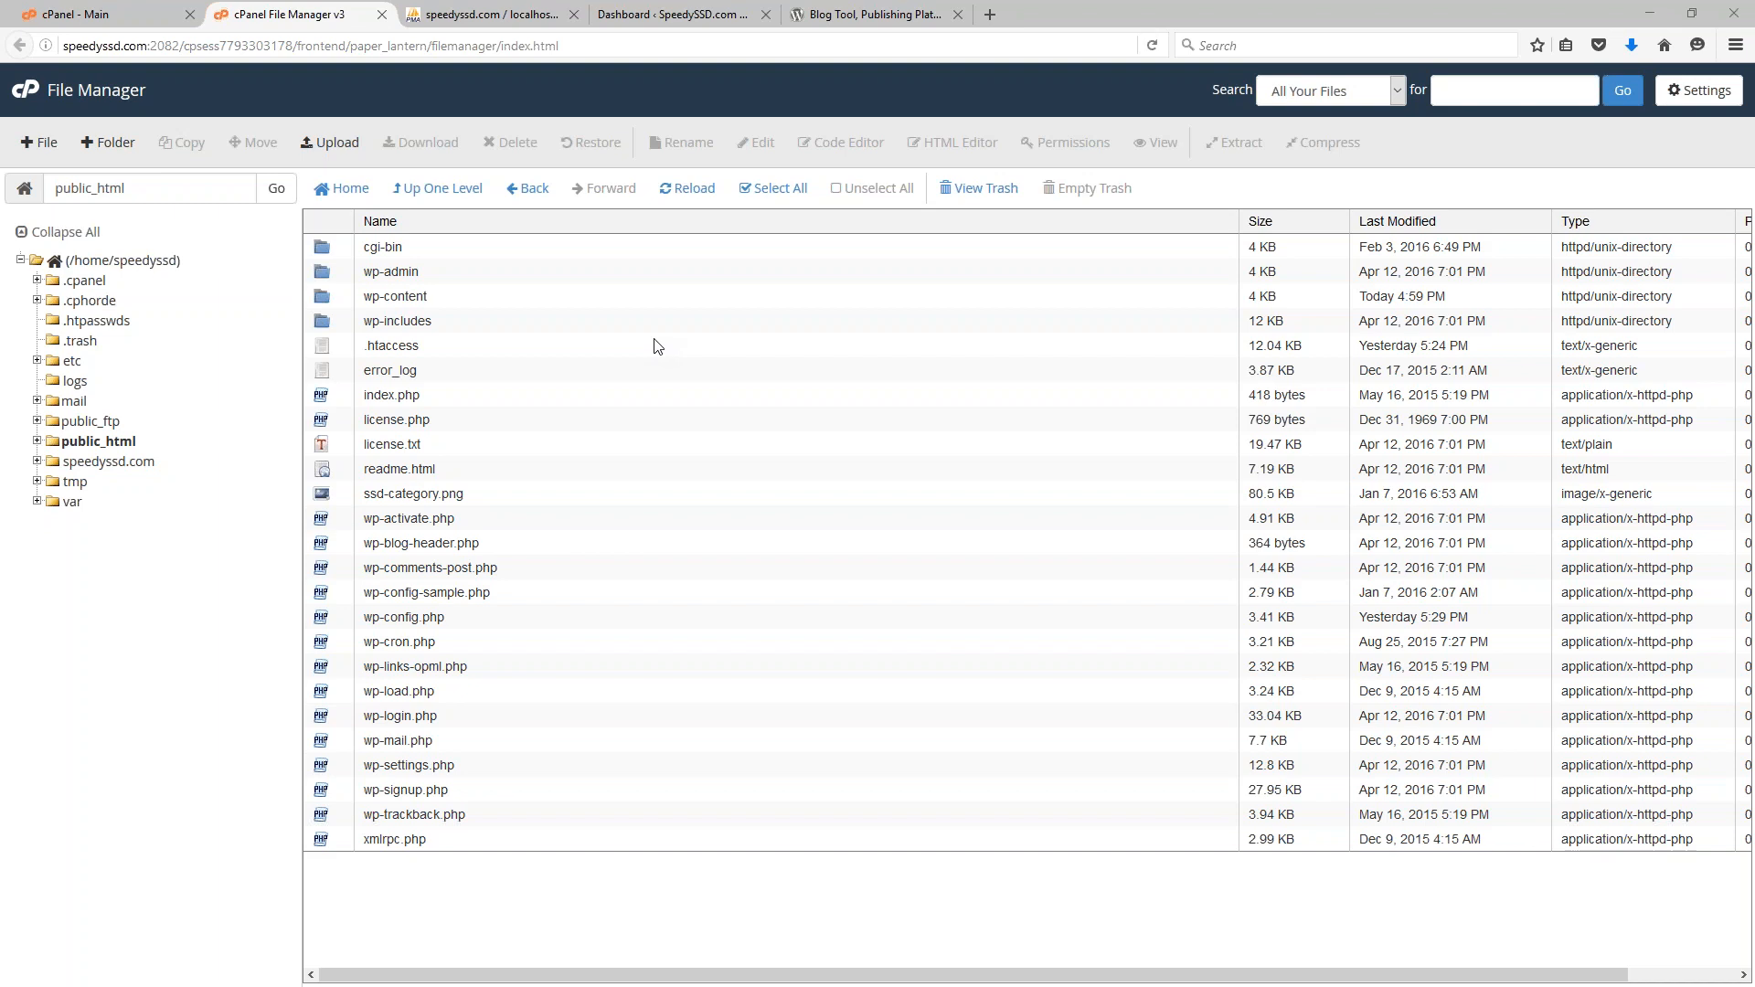
{"action": "left_click", "coordinate": [653, 11]}
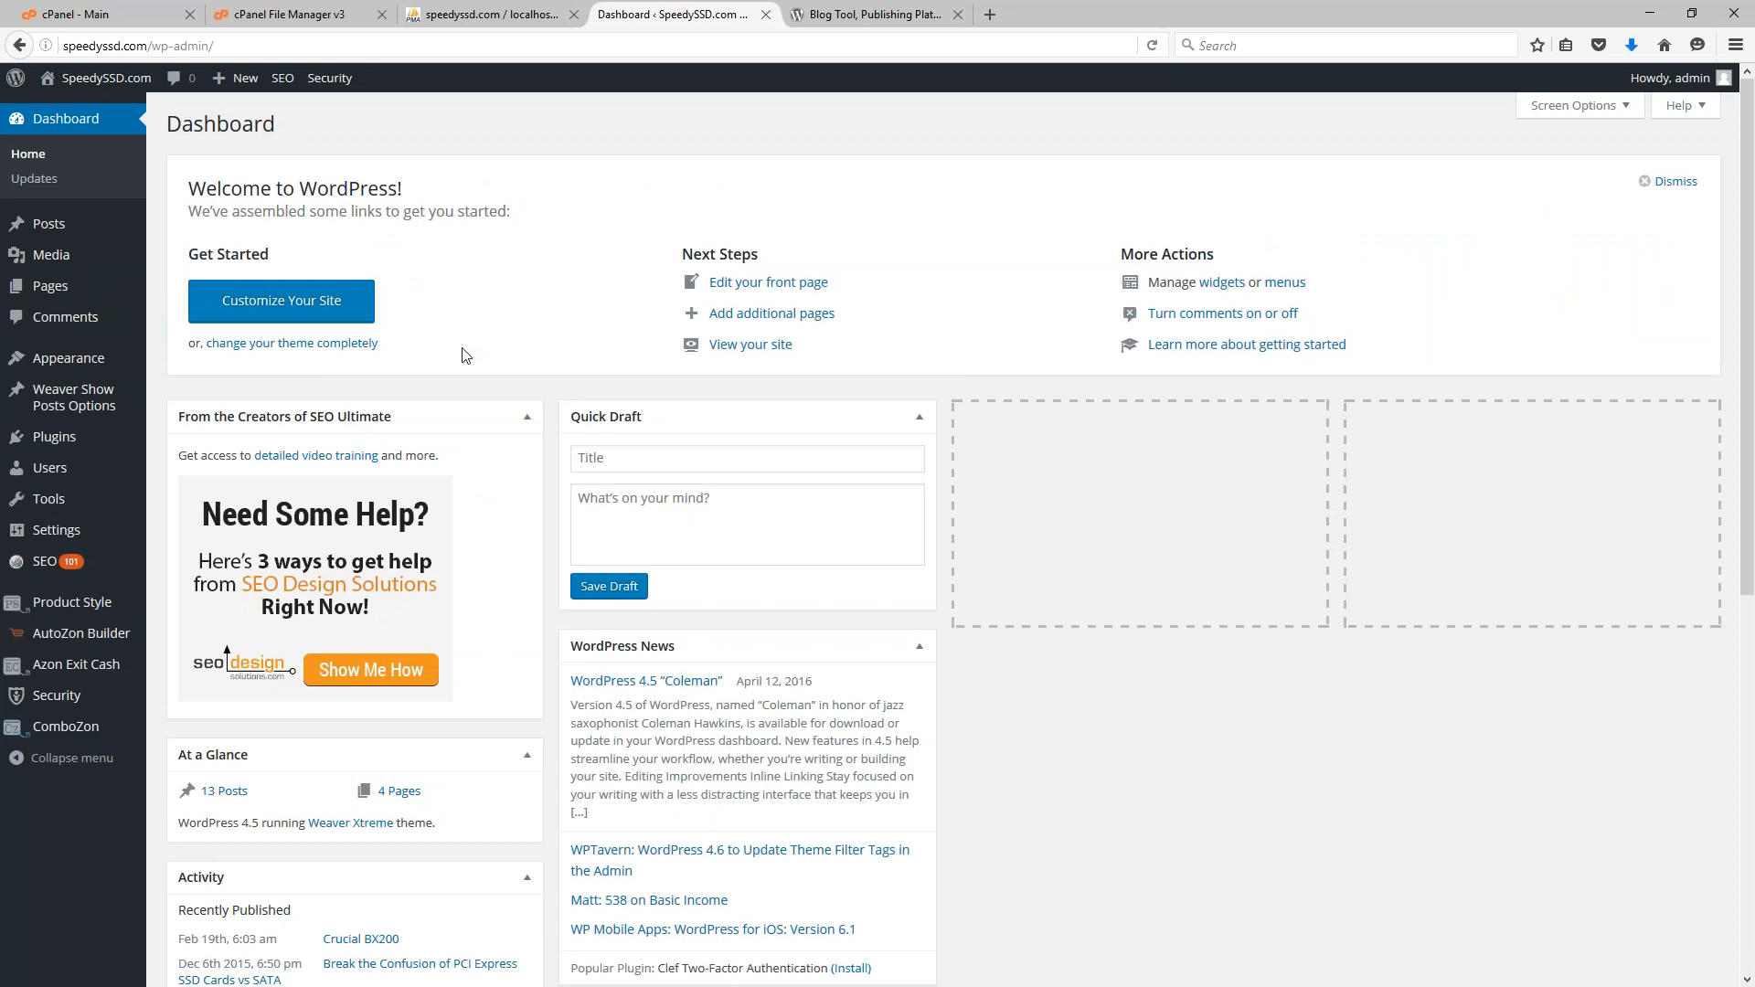
Step: View the All Pages list sorted by date
{"action": "mouse_move", "coordinate": [50, 291]}
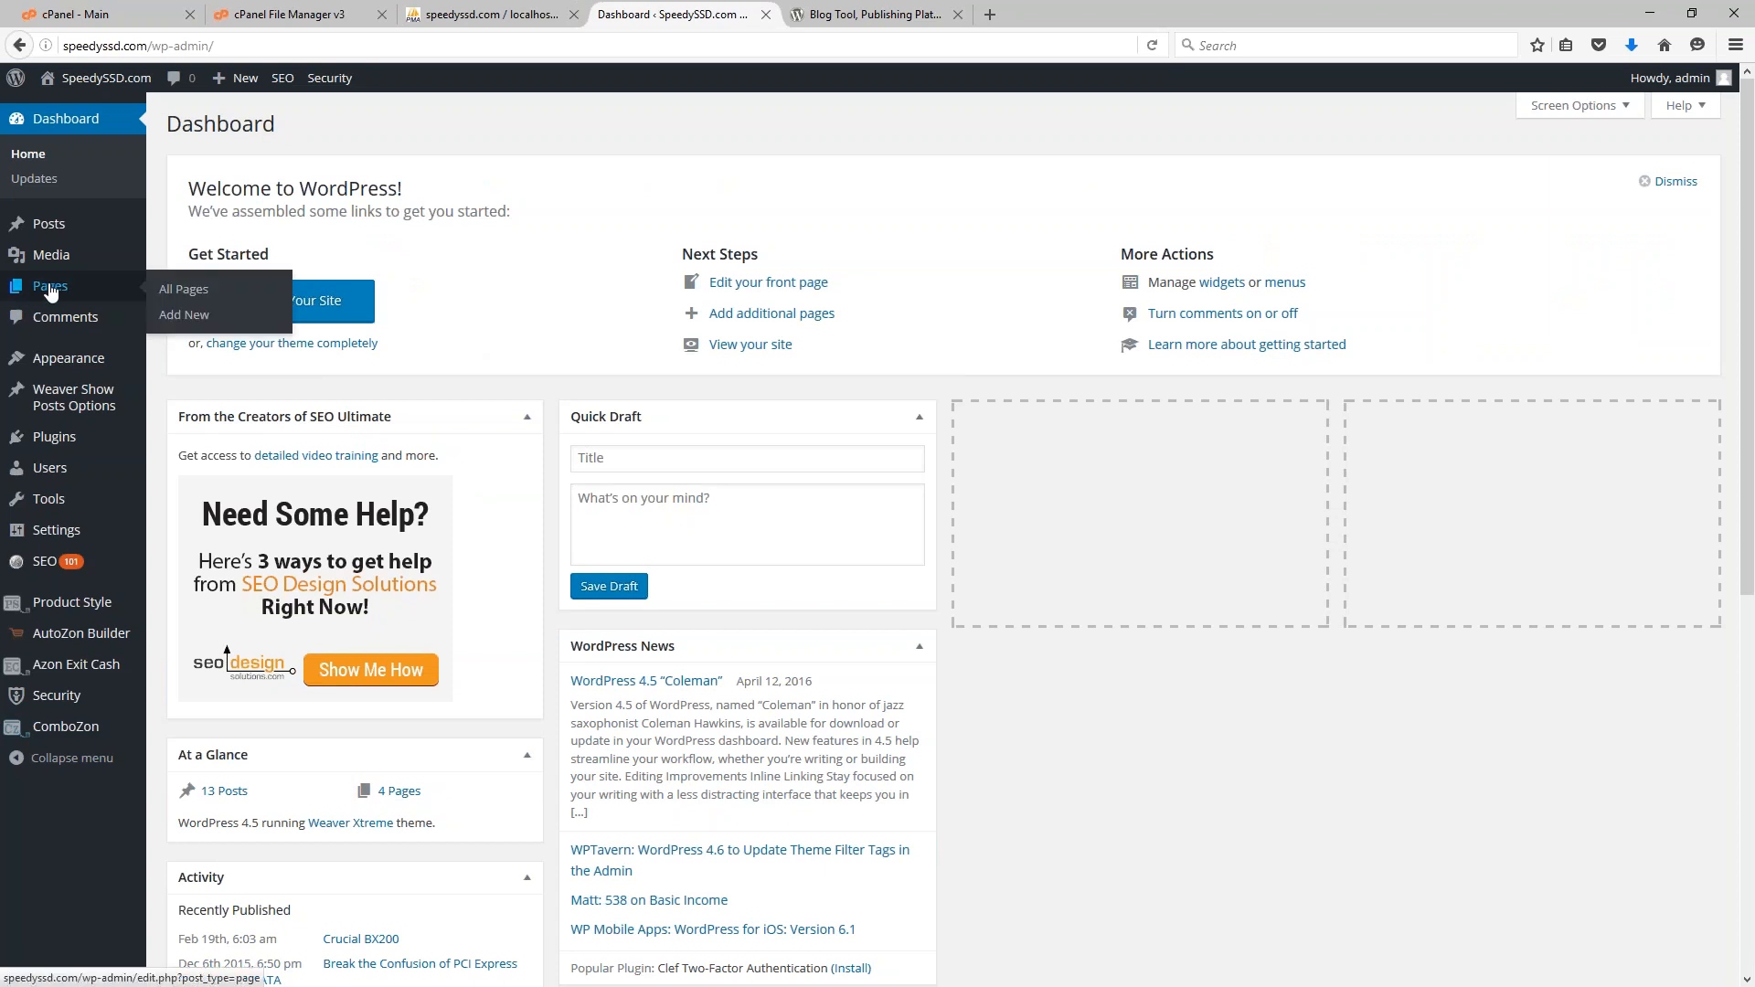
{"action": "mouse_move", "coordinate": [49, 236]}
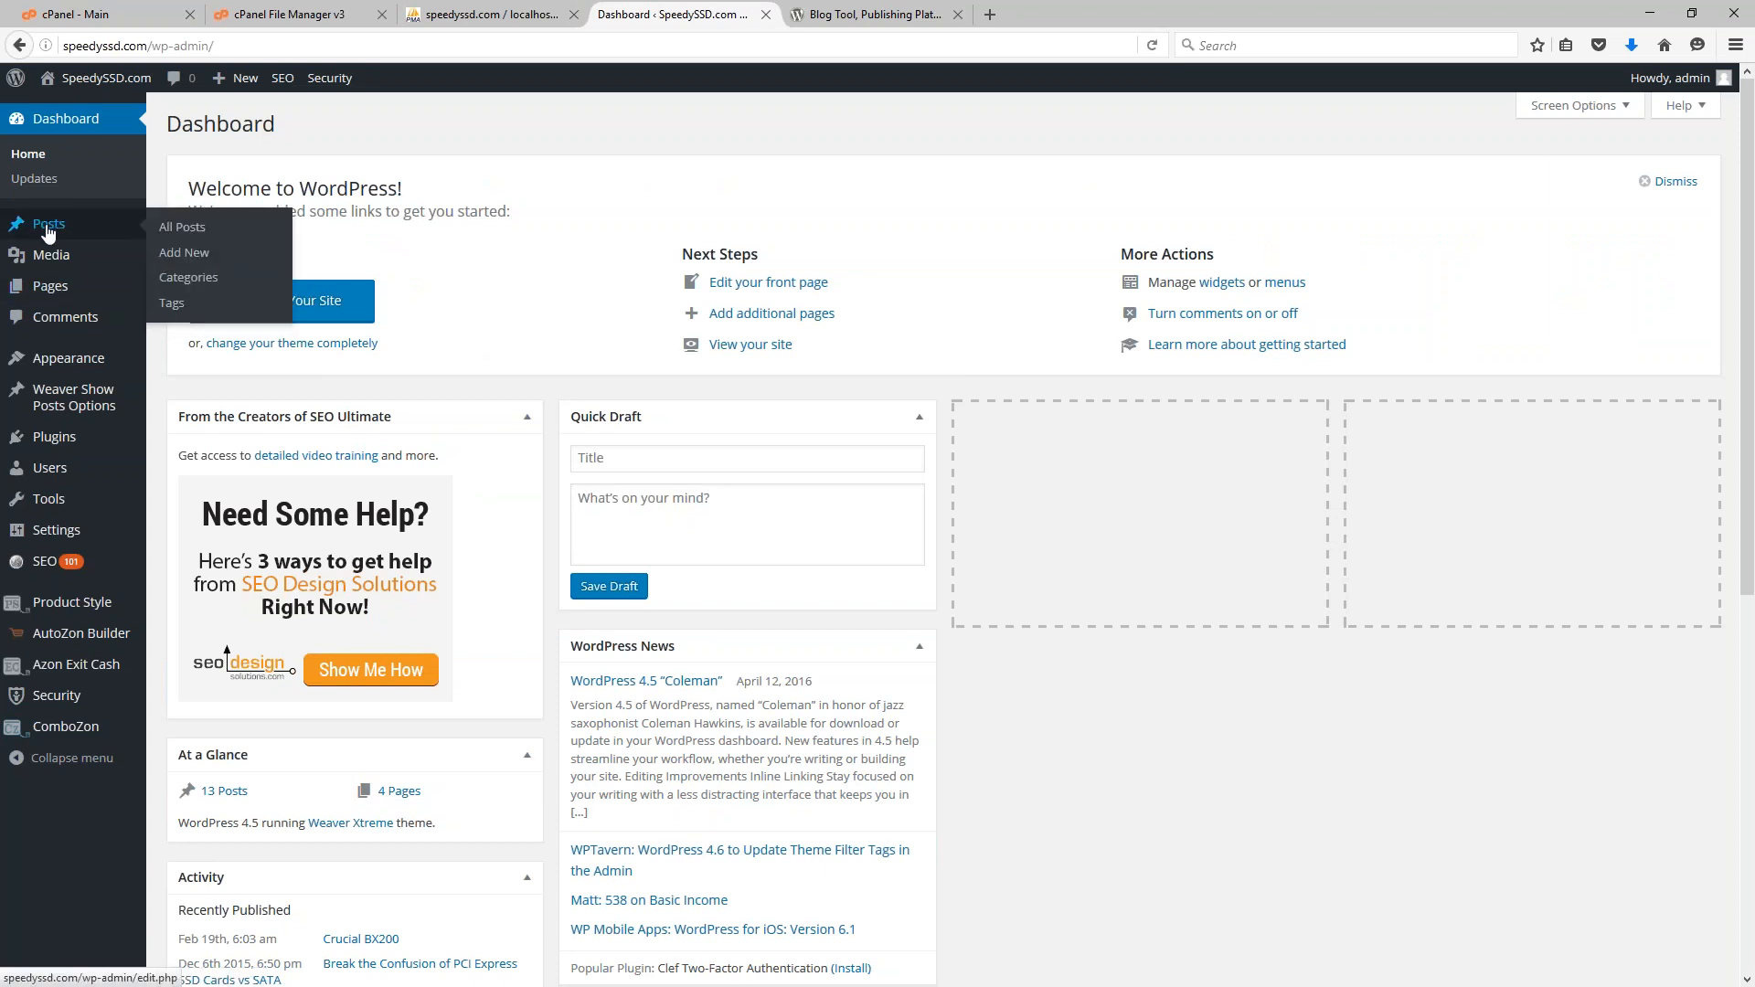
{"action": "left_click", "coordinate": [55, 287]}
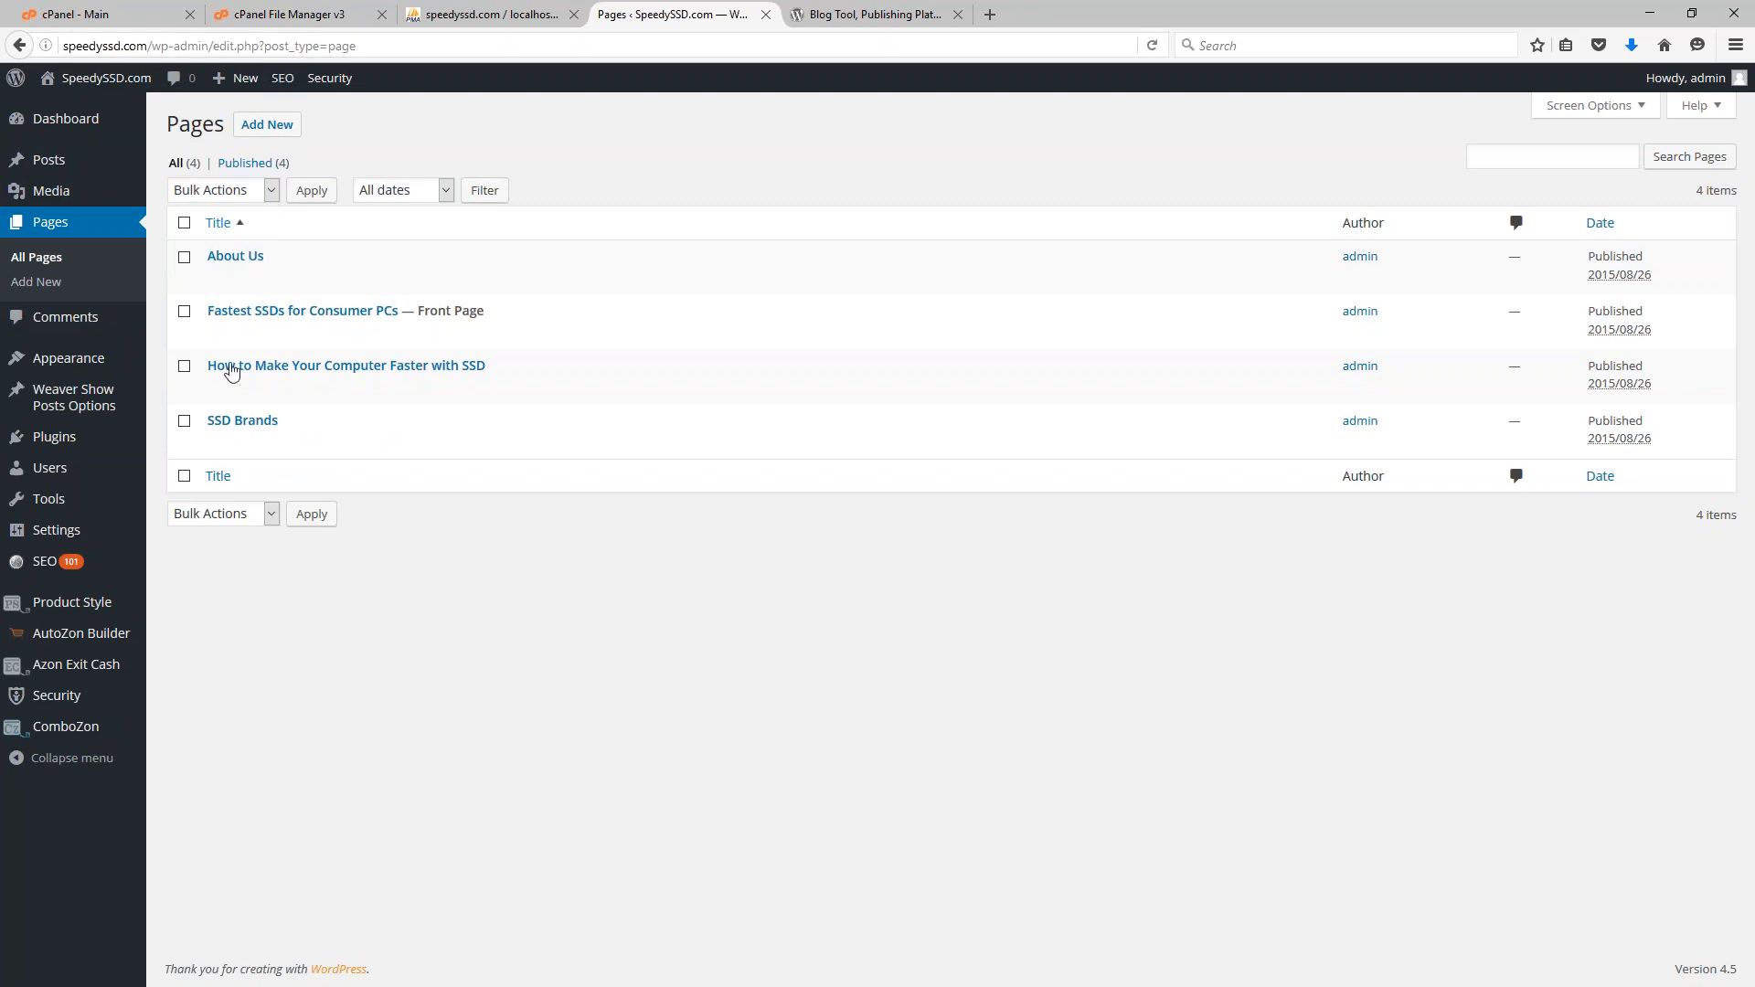
{"action": "left_click", "coordinate": [1601, 223]}
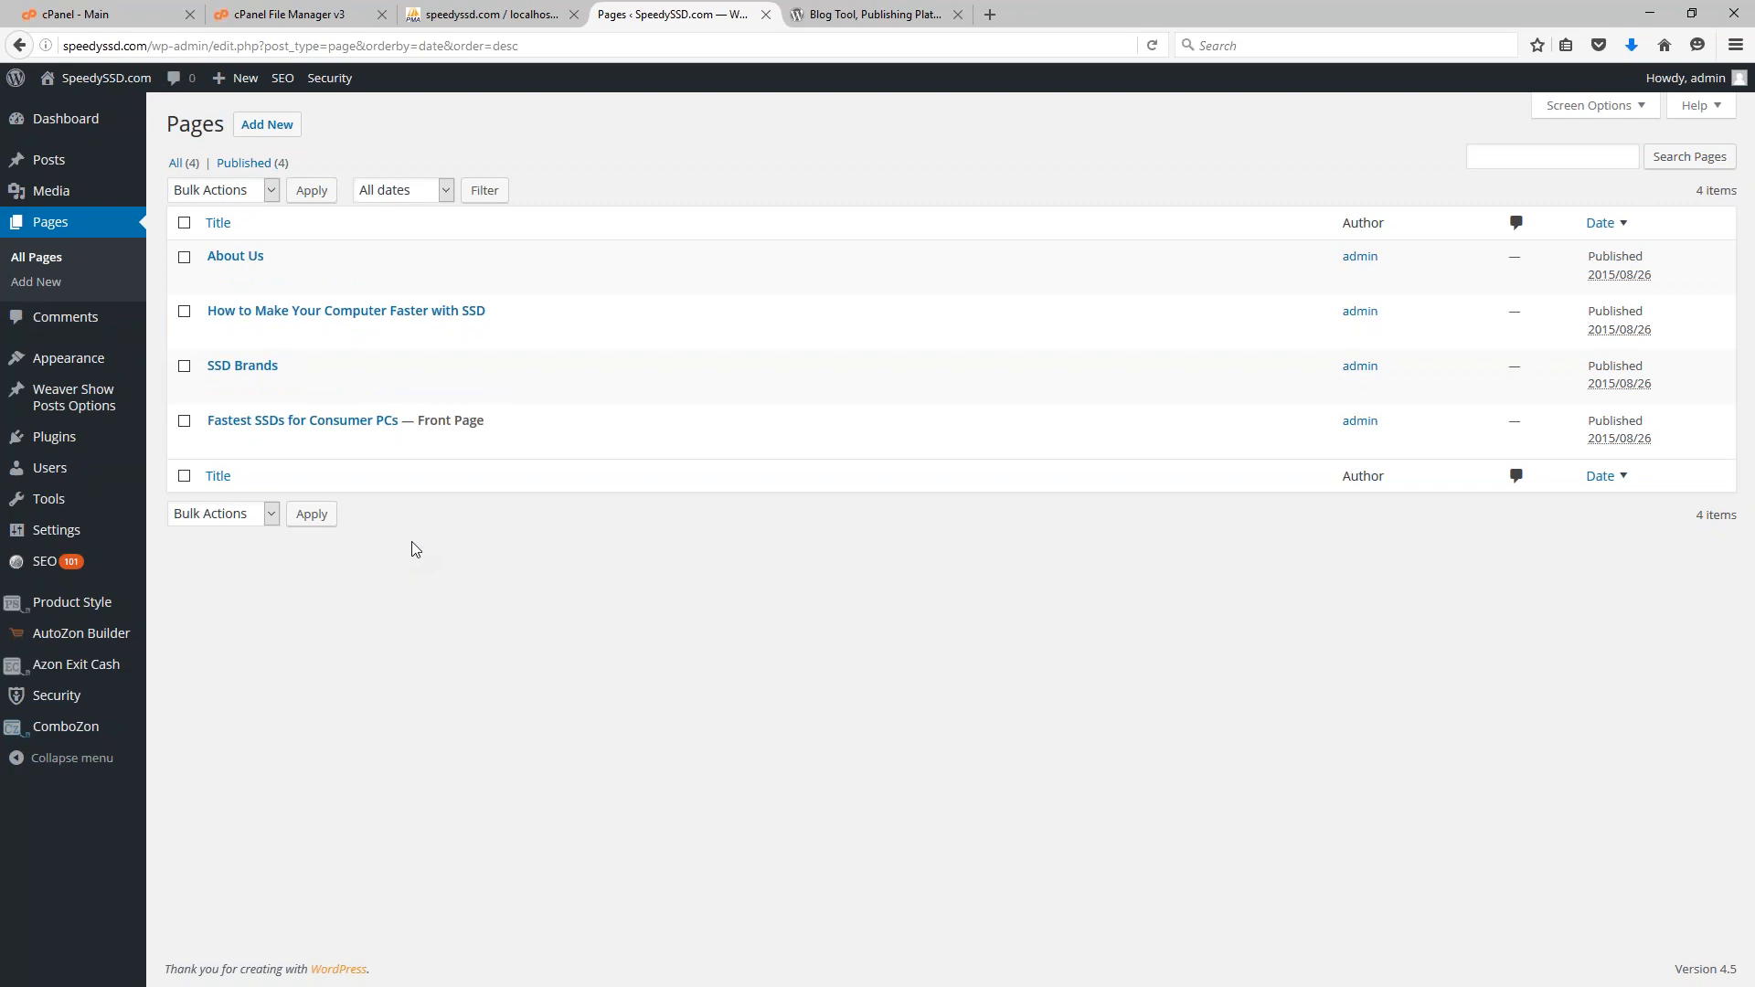
Step: Show all 13 posts sorted by date, newest first, and scroll through the list
{"action": "left_click", "coordinate": [51, 159]}
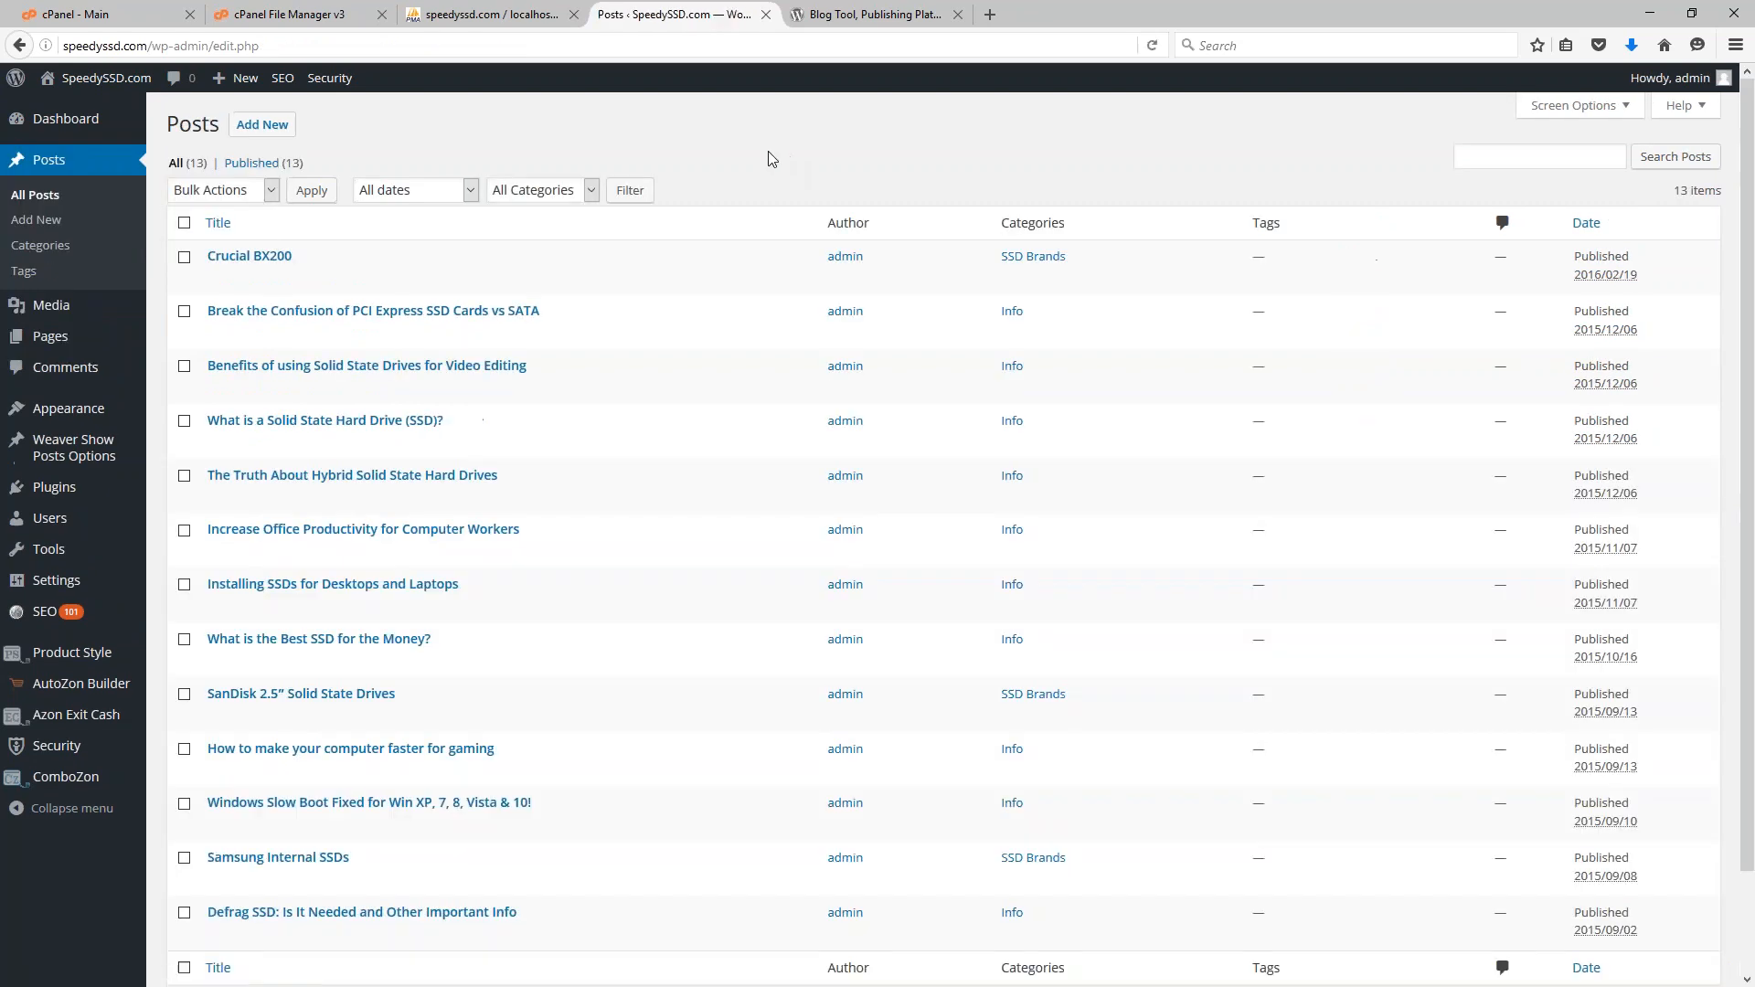
{"action": "left_click", "coordinate": [1615, 221]}
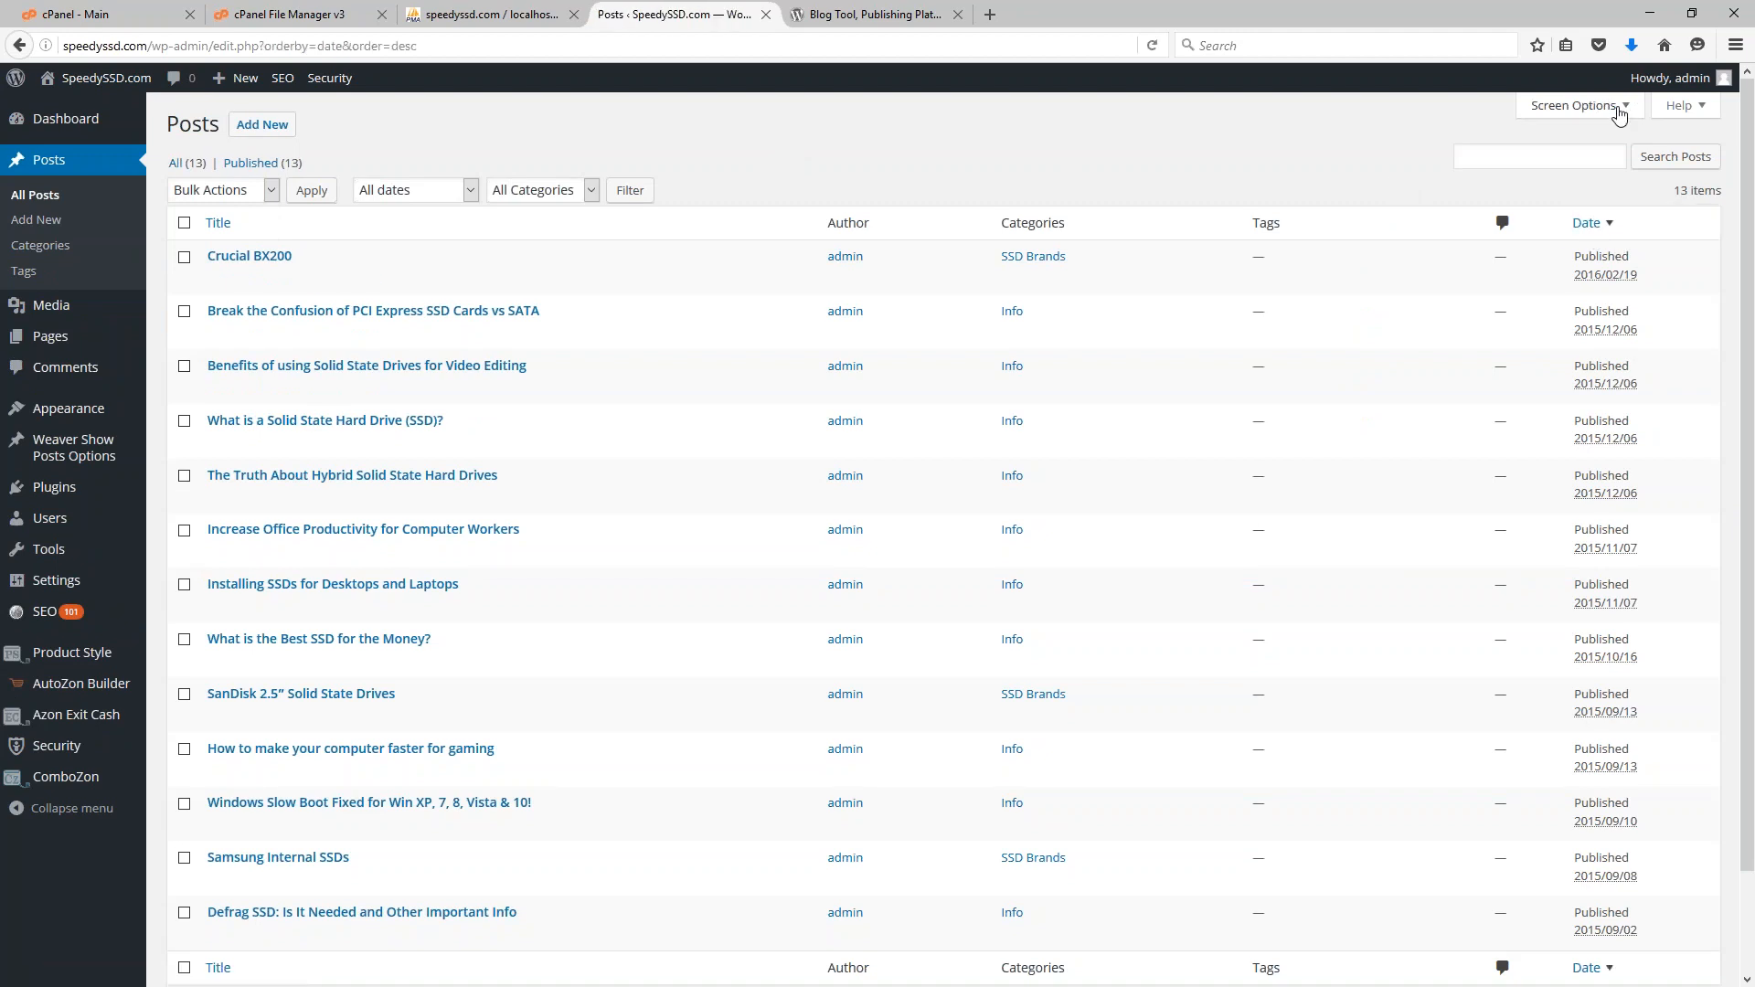
{"action": "left_click", "coordinate": [1580, 106]}
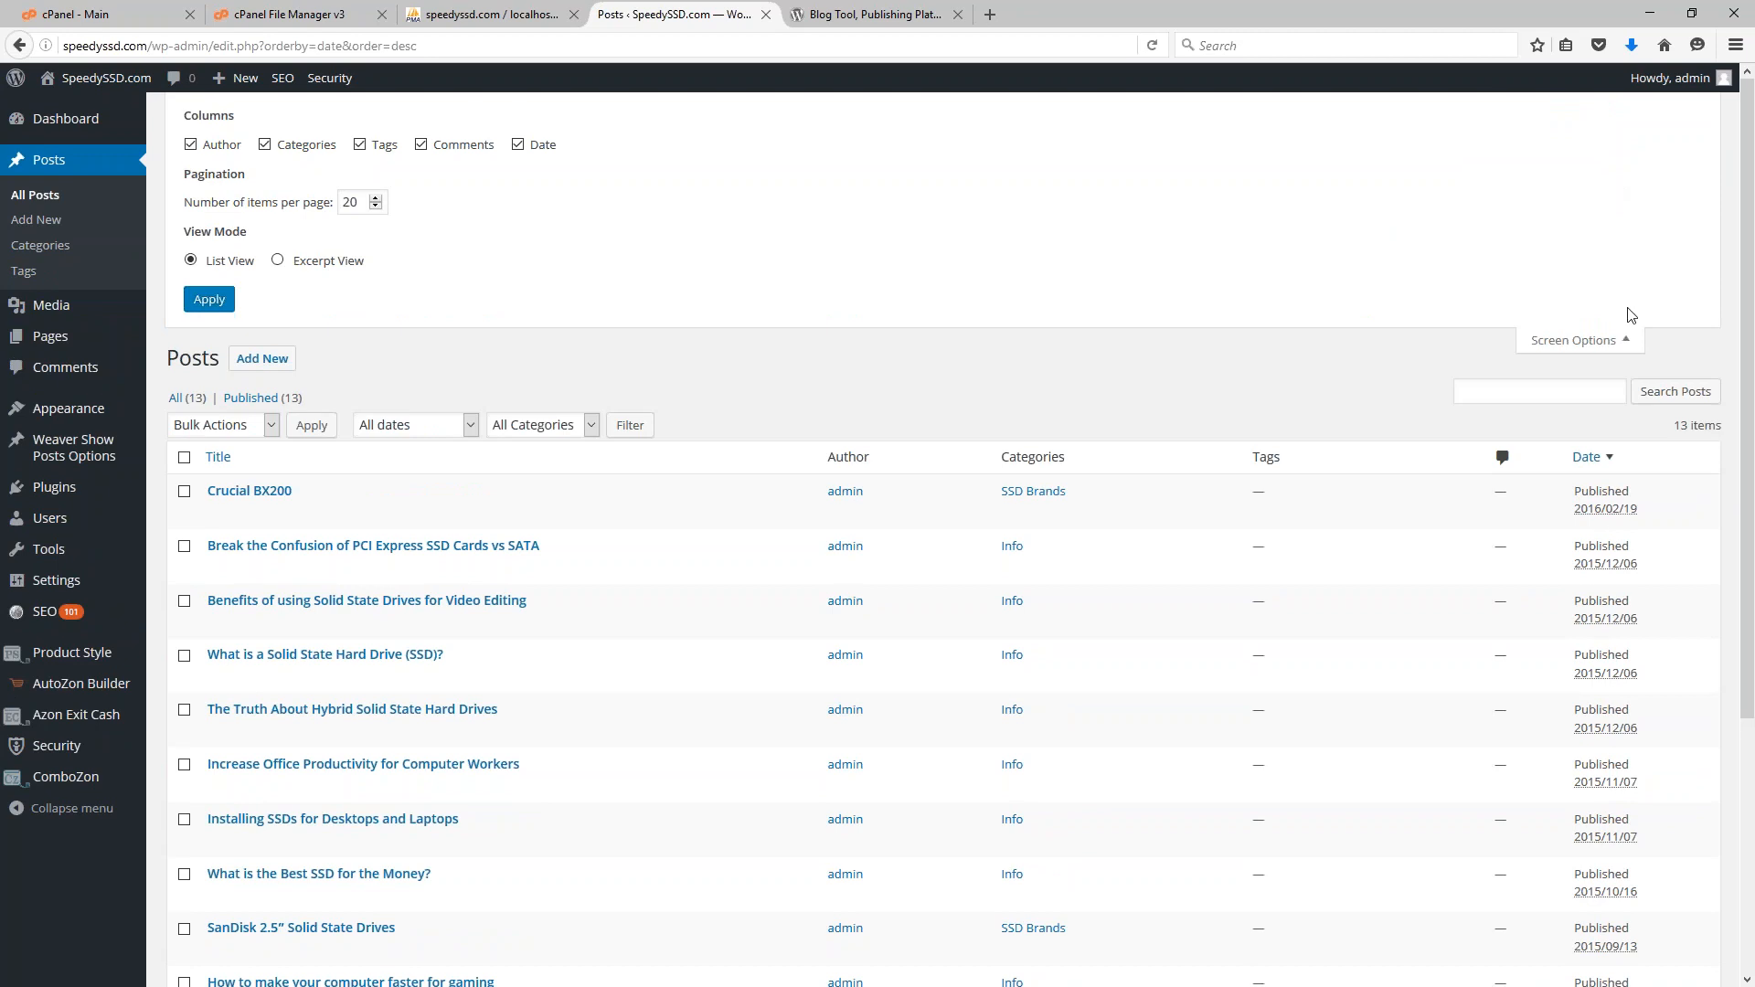
{"action": "left_click", "coordinate": [1580, 340]}
{"action": "scroll", "coordinate": [1554, 228], "scroll_direction": "down", "scroll_amount": 1}
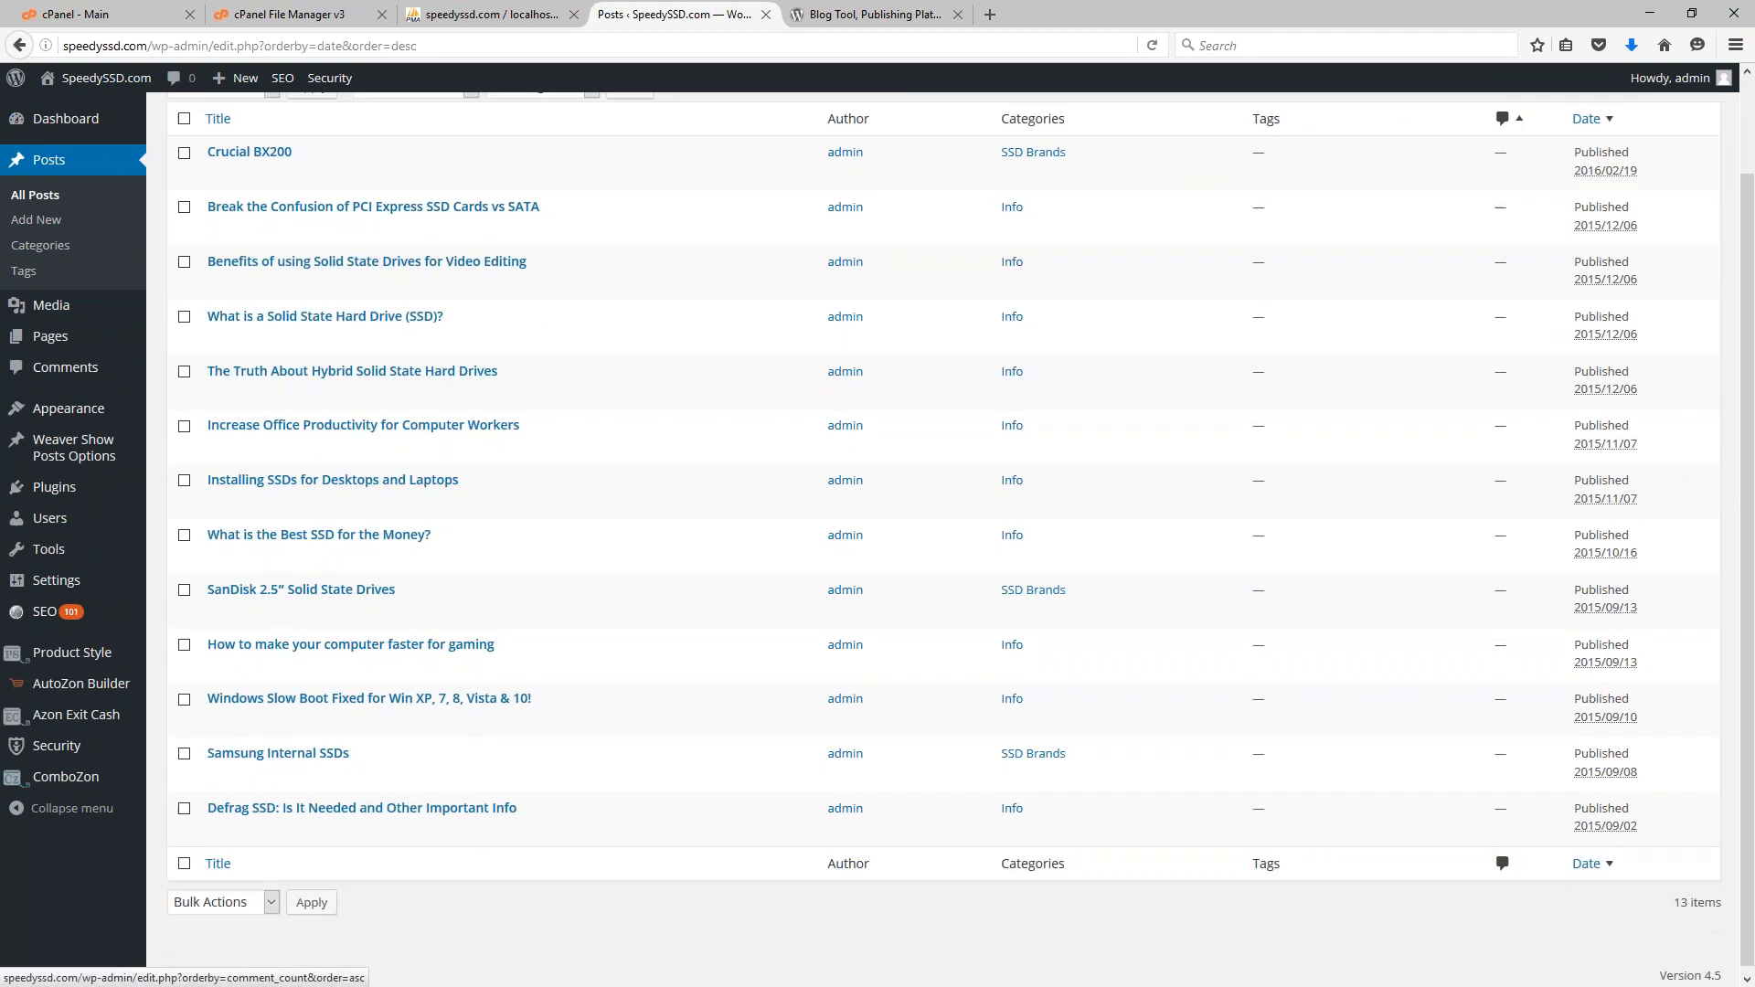
{"action": "scroll", "coordinate": [1272, 424], "scroll_direction": "up", "scroll_amount": 1}
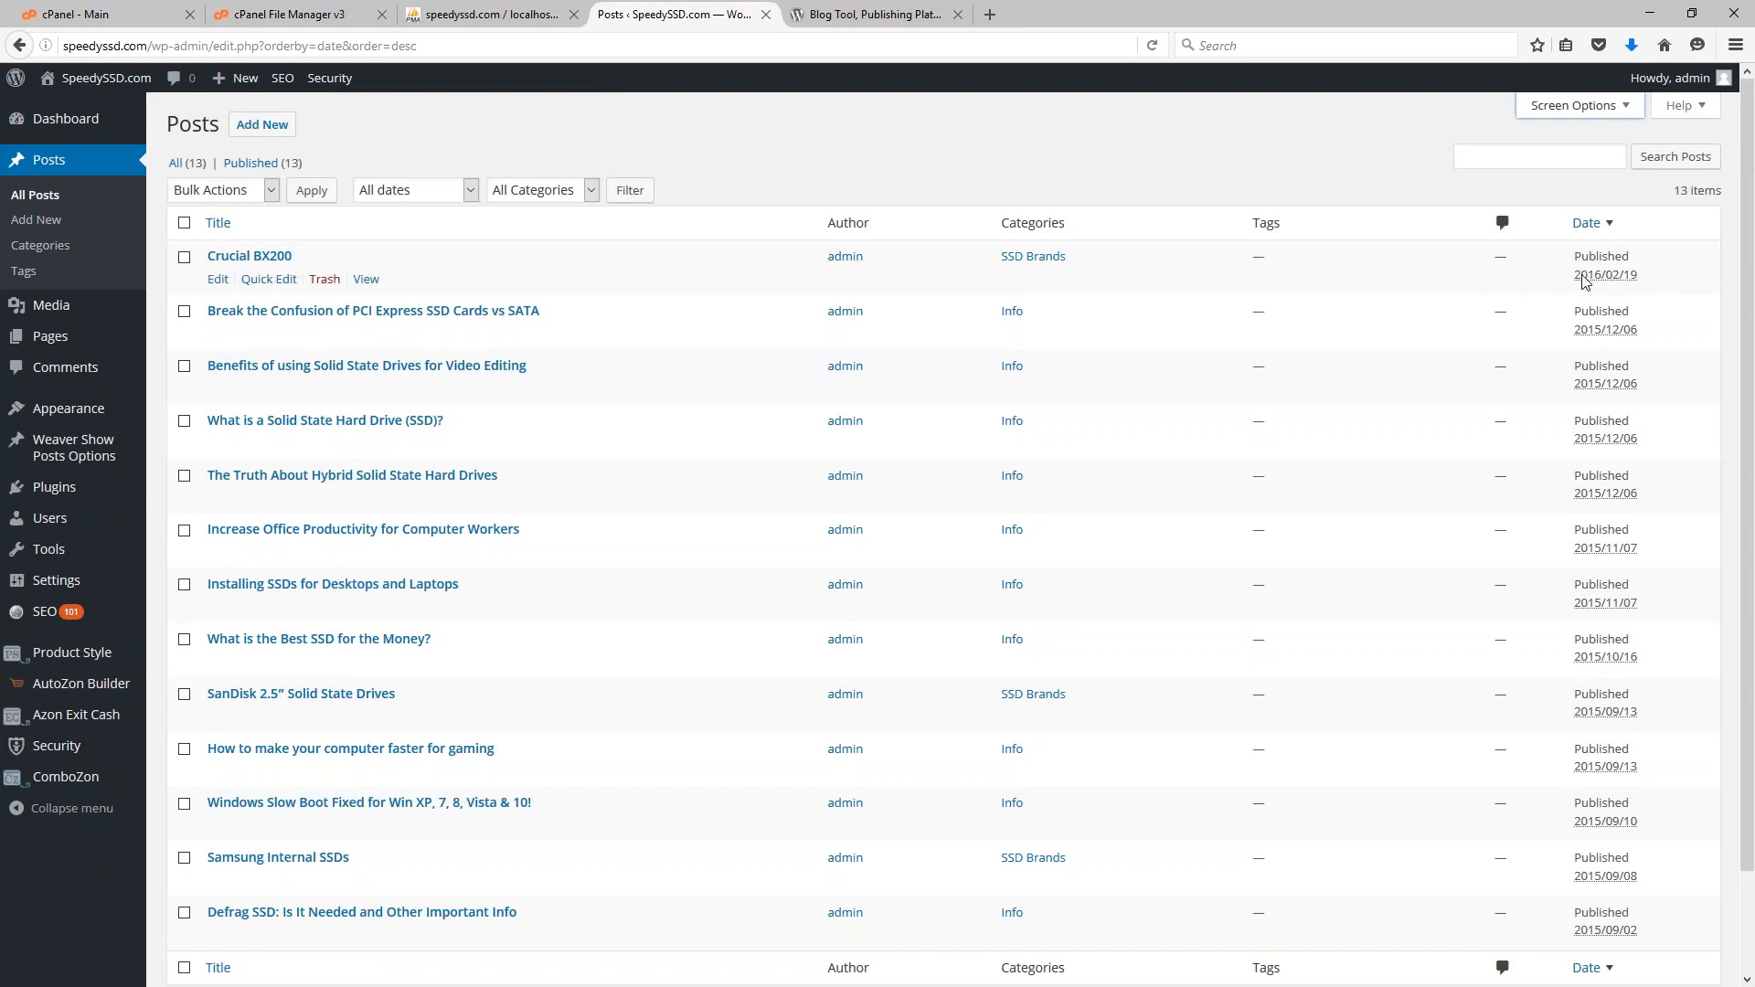
{"action": "scroll", "coordinate": [1586, 290], "scroll_direction": "down", "scroll_amount": 2}
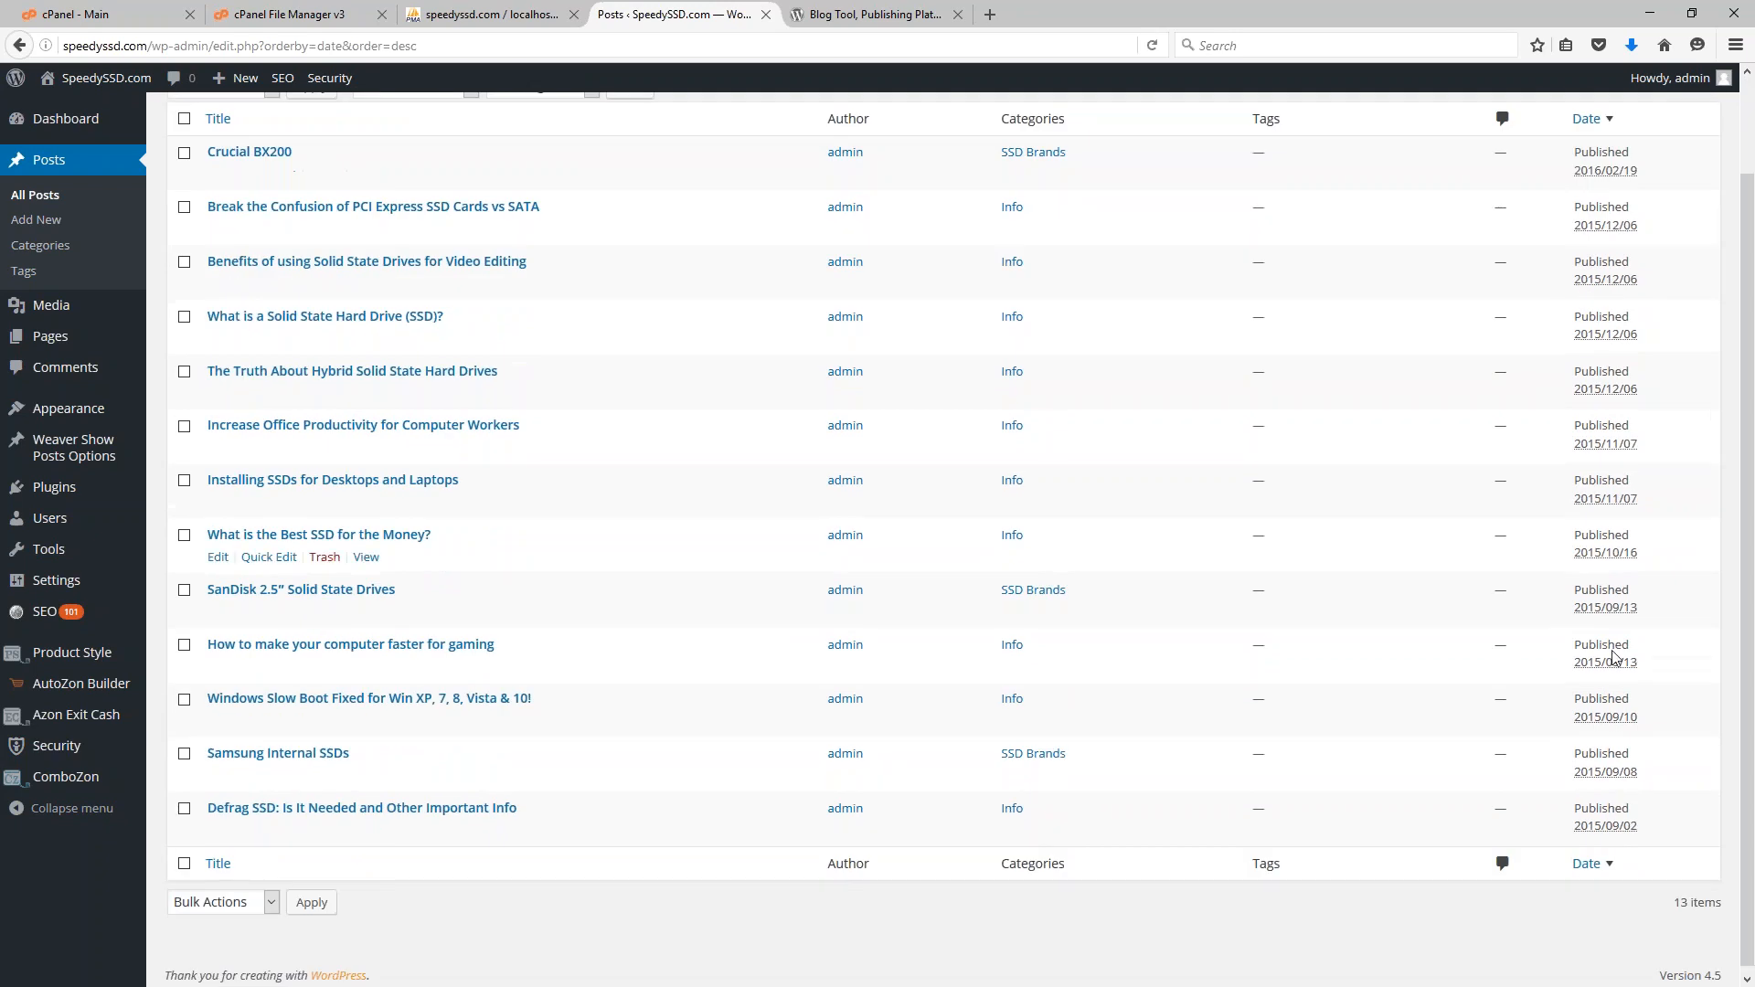
{"action": "scroll", "coordinate": [1545, 579], "scroll_direction": "up", "scroll_amount": 1}
{"action": "scroll", "coordinate": [1545, 579], "scroll_direction": "up", "scroll_amount": 2}
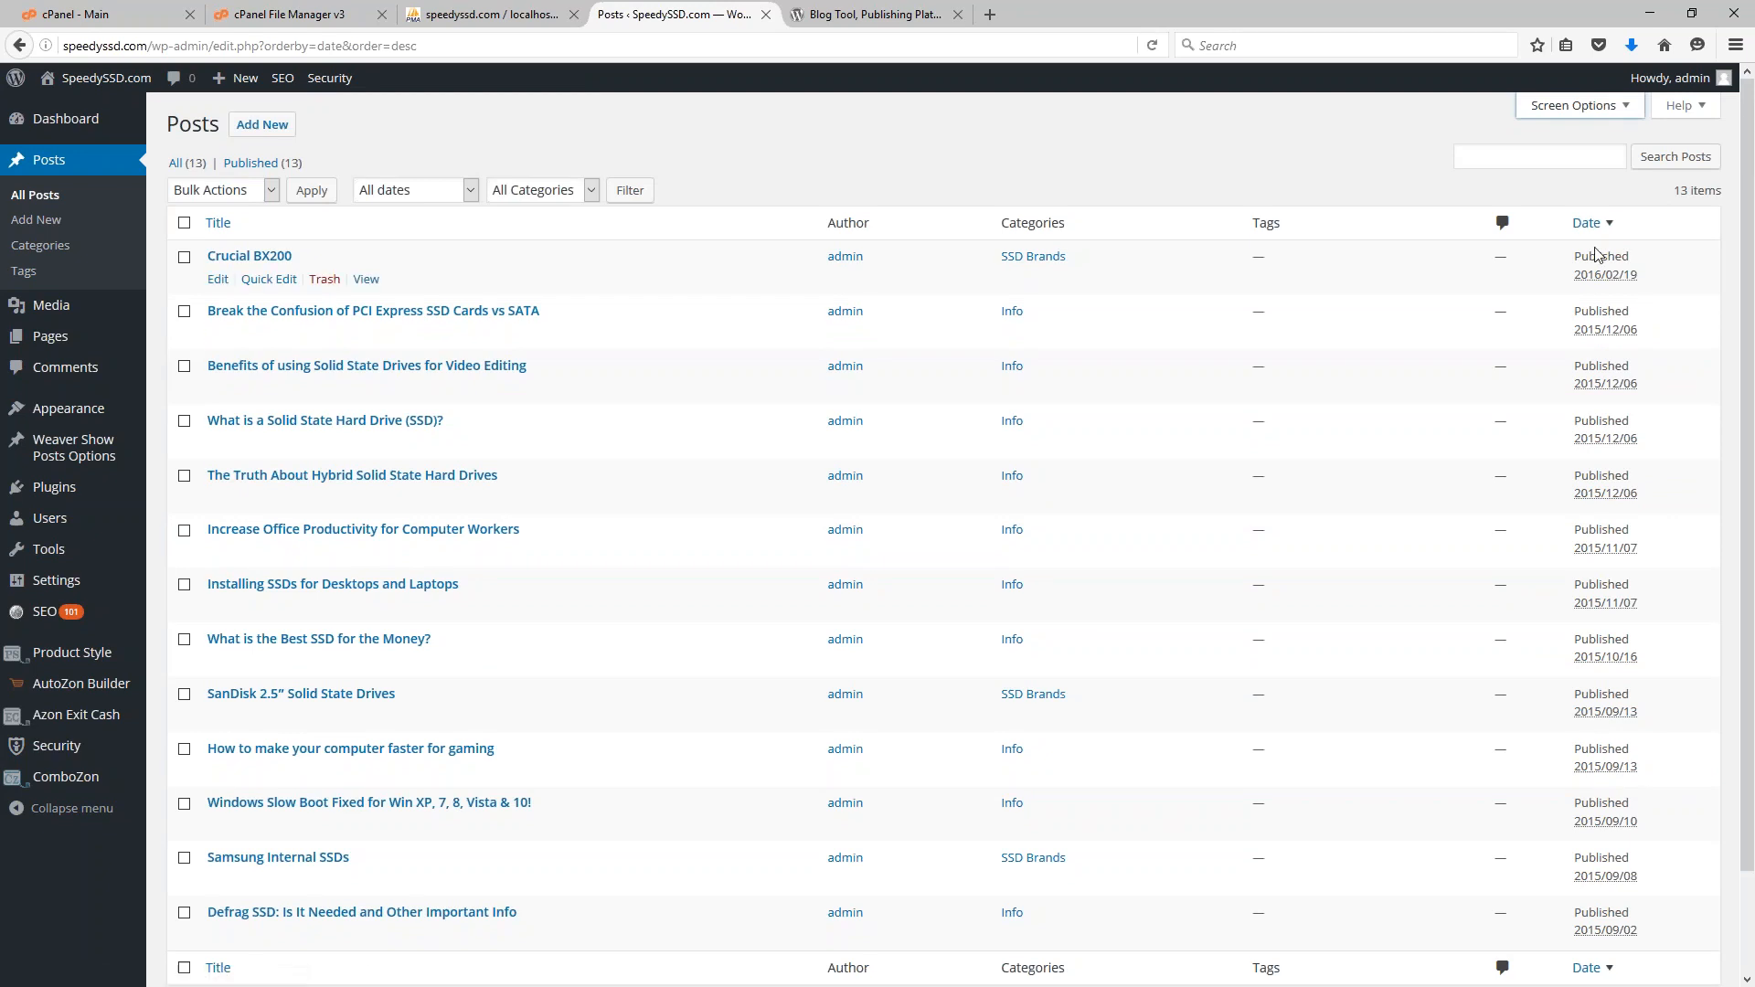
Step: Insert '<script> </script>' below the Crucial BX200 post's paragraph and update the post
{"action": "left_click", "coordinate": [223, 283]}
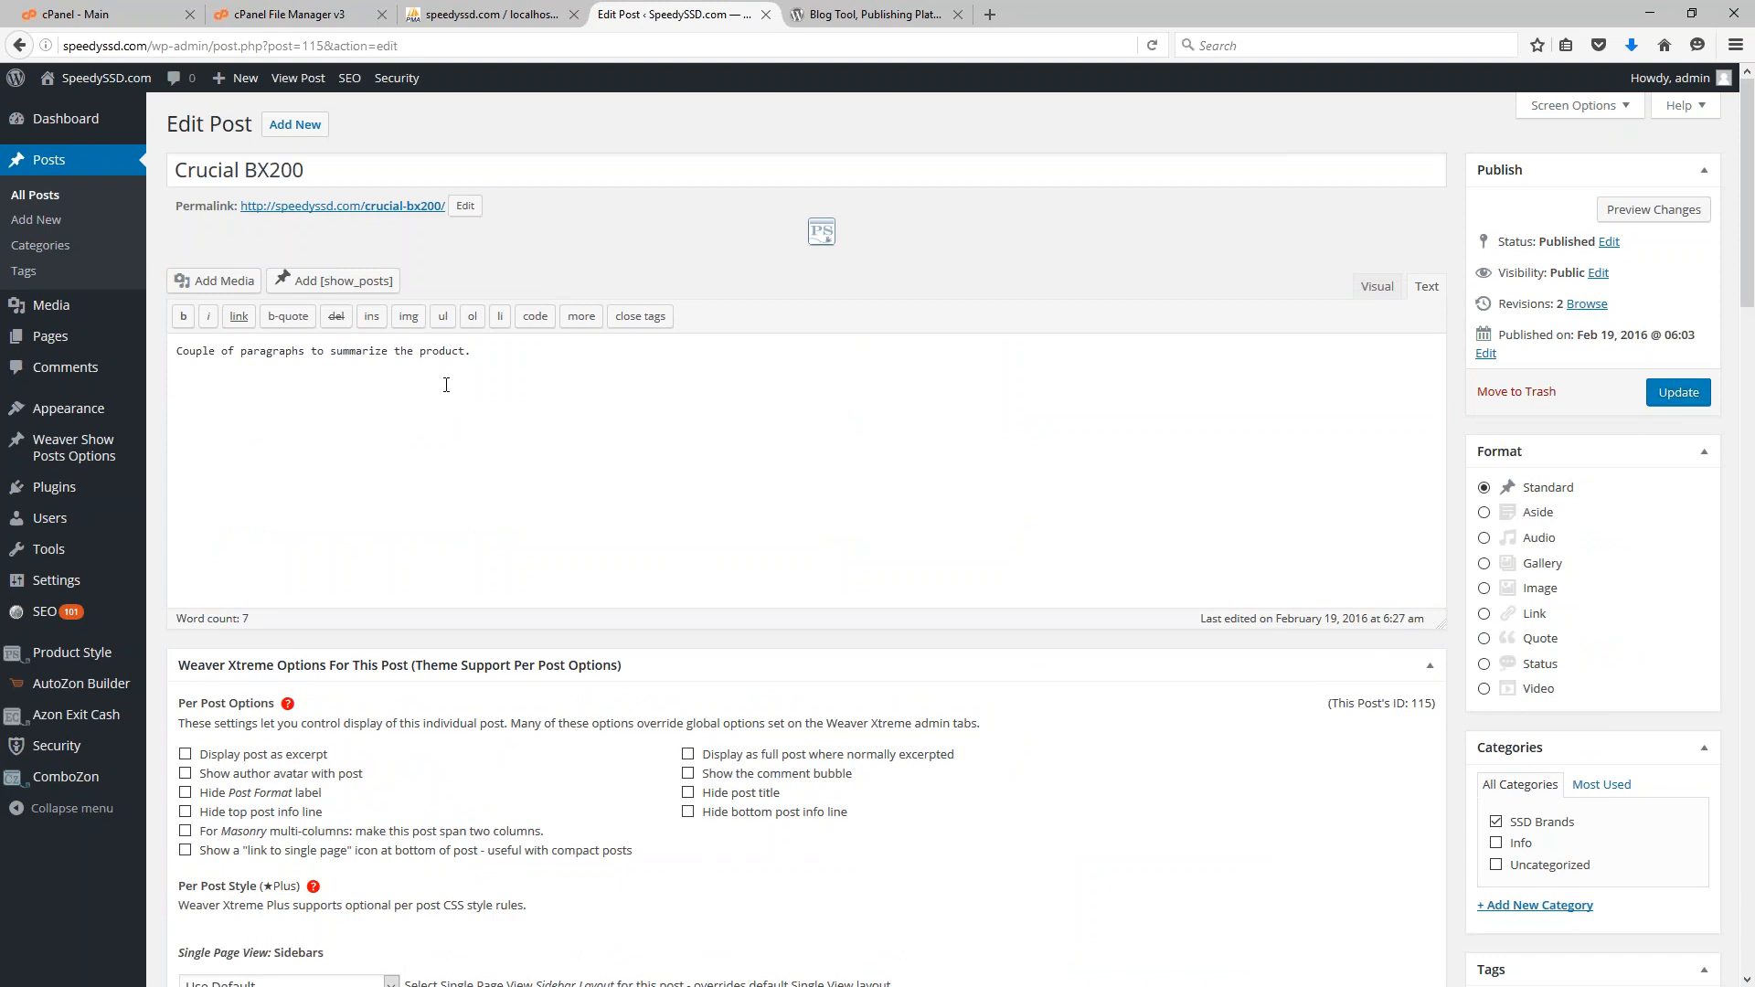
{"action": "key", "text": "ctrl+a"}
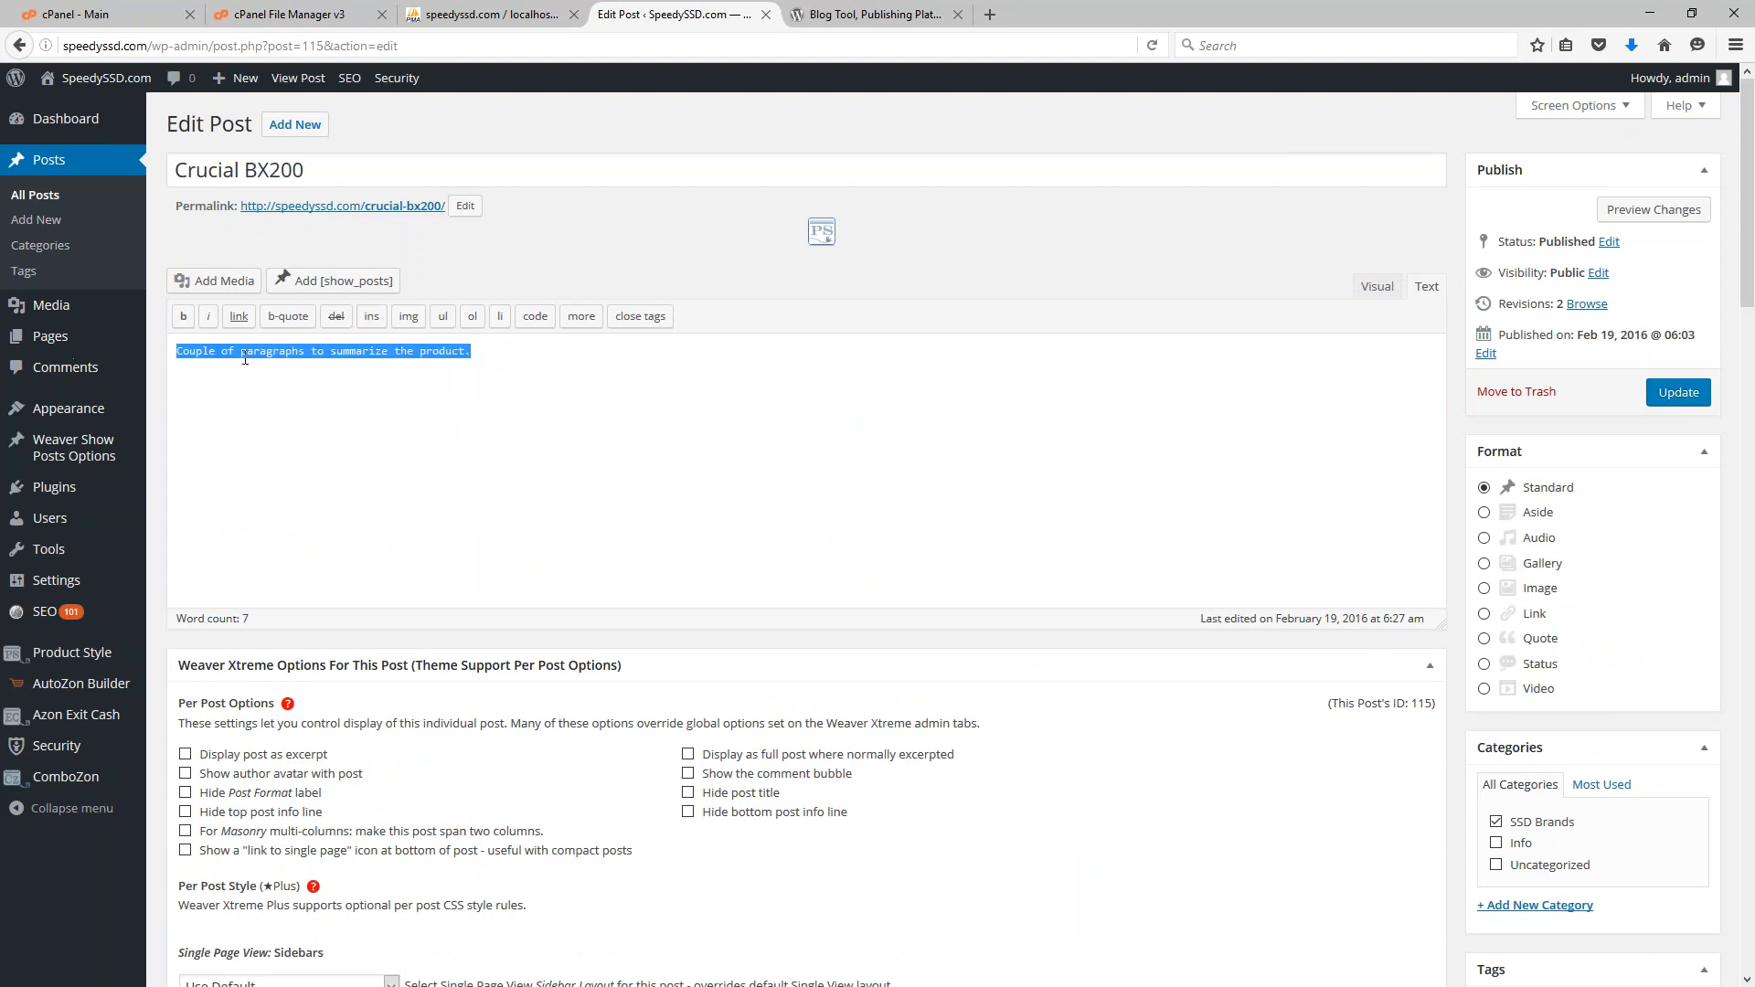
{"action": "left_click", "coordinate": [423, 406]}
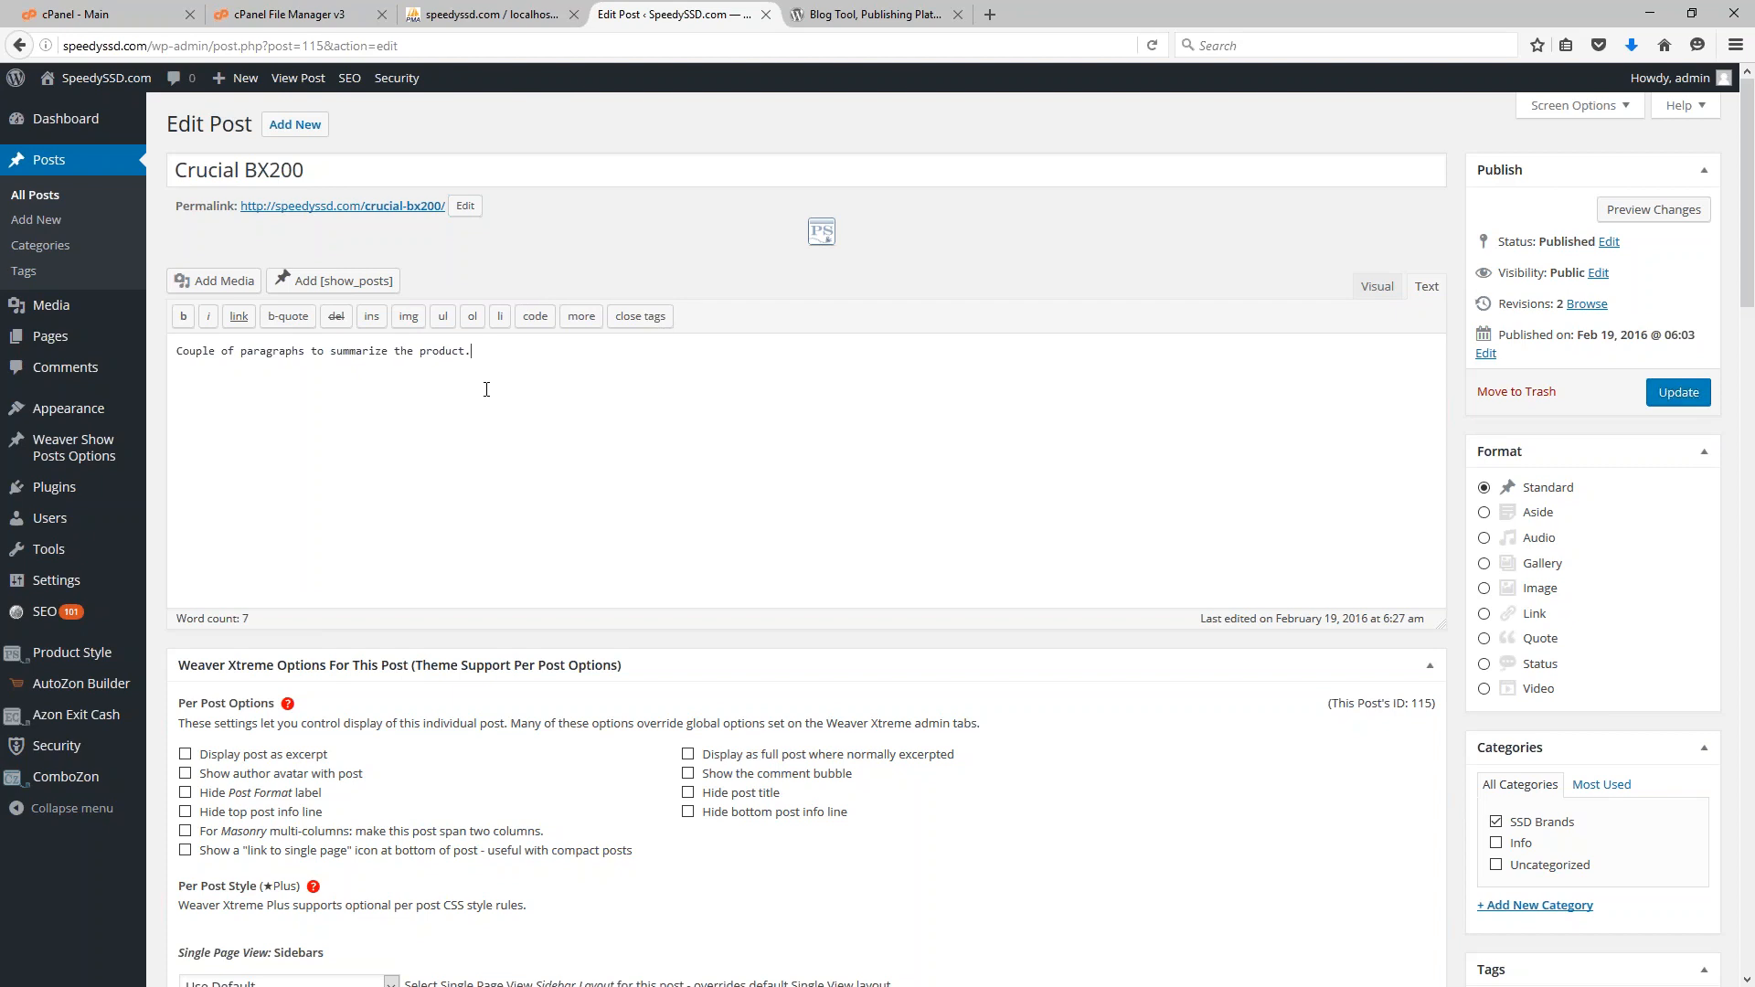
{"action": "type", "text": "<script> </script>"}
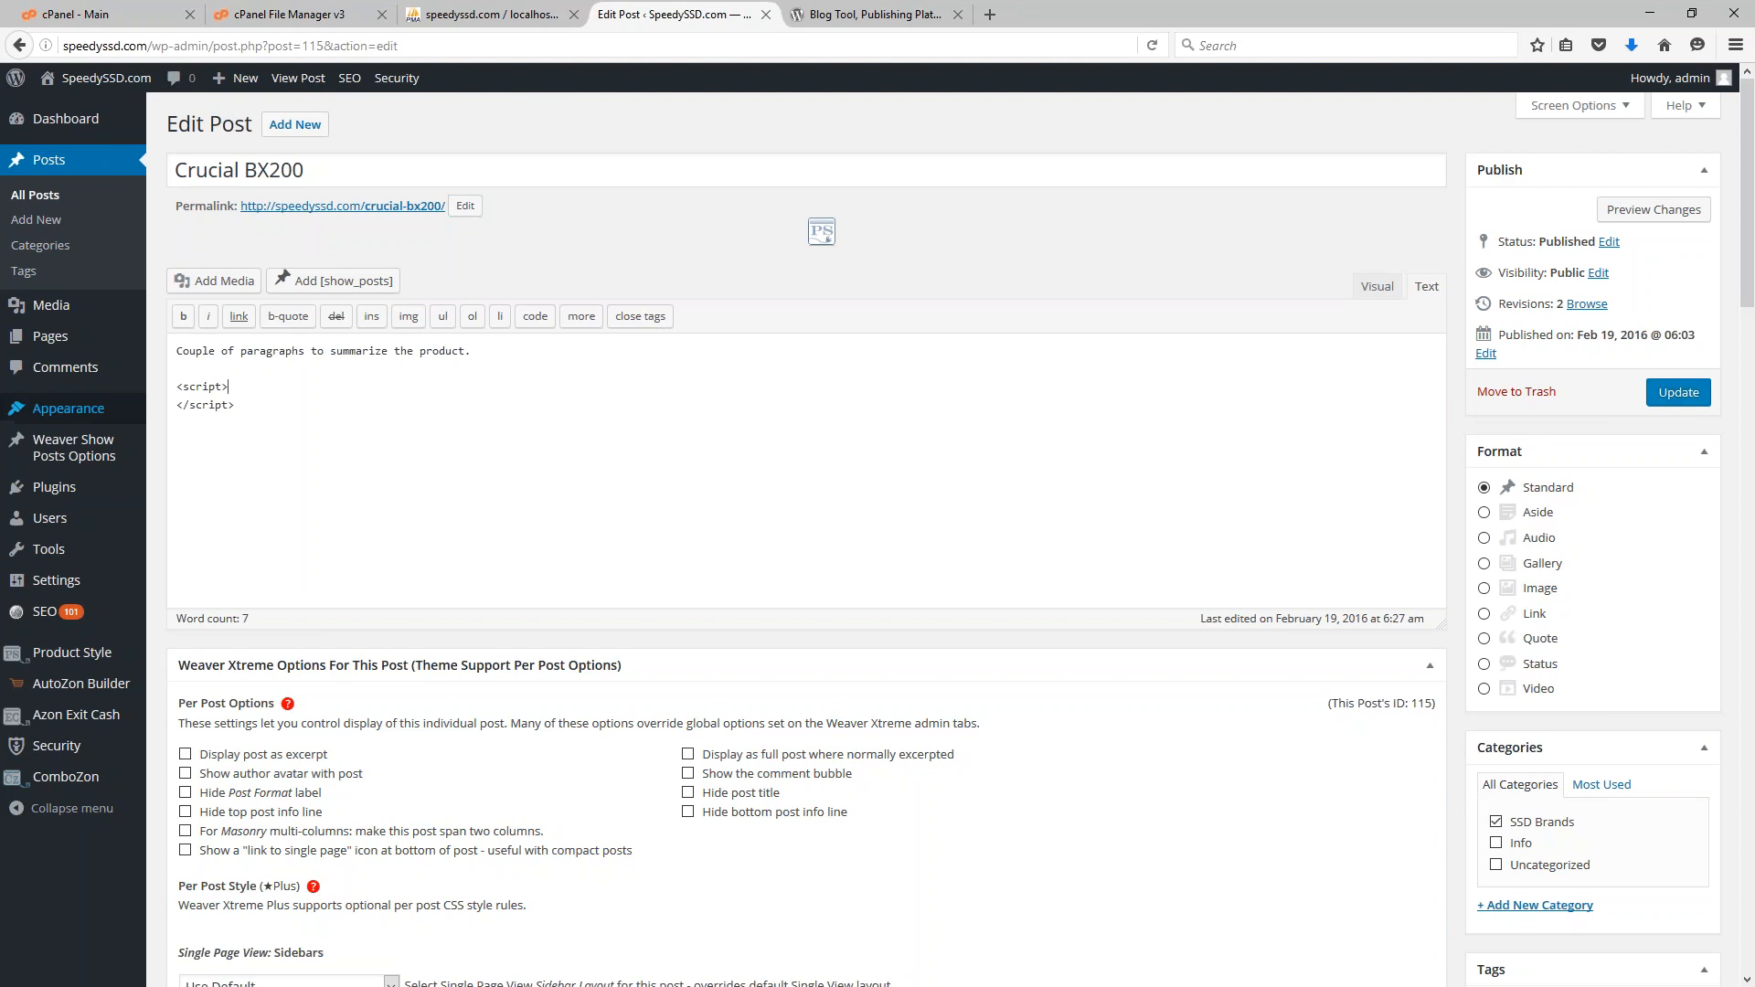
{"action": "key", "text": "Up"}
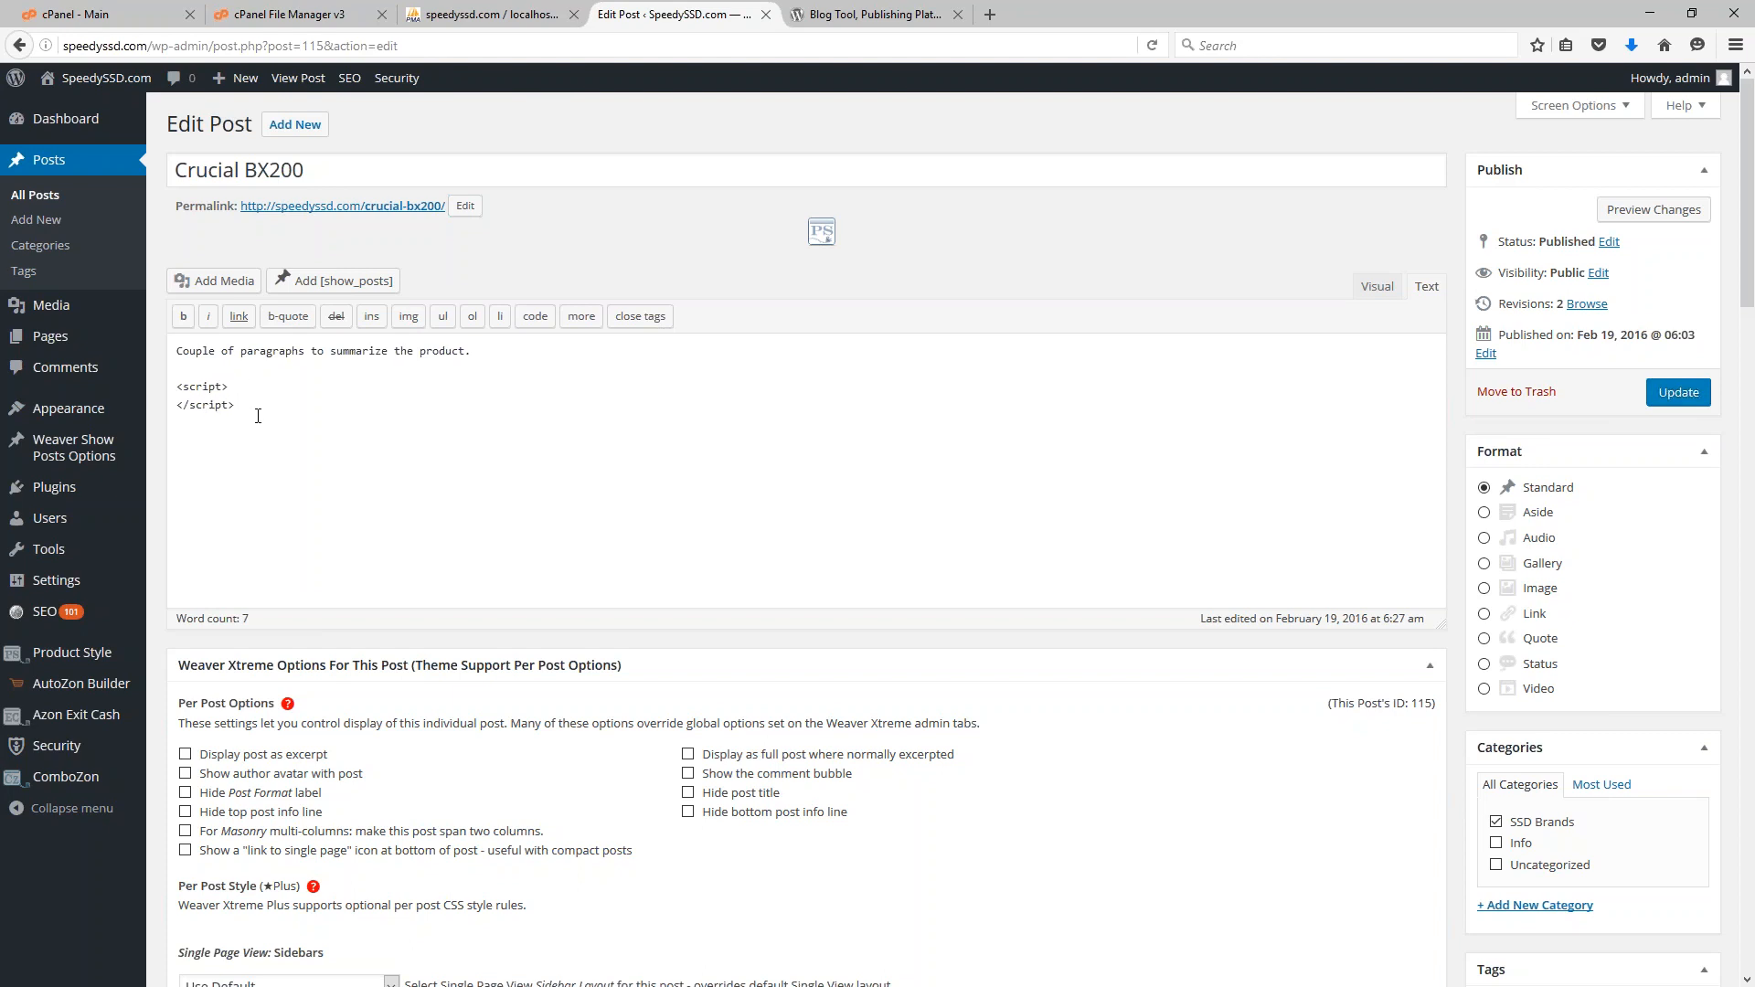
{"action": "left_click", "coordinate": [1679, 393]}
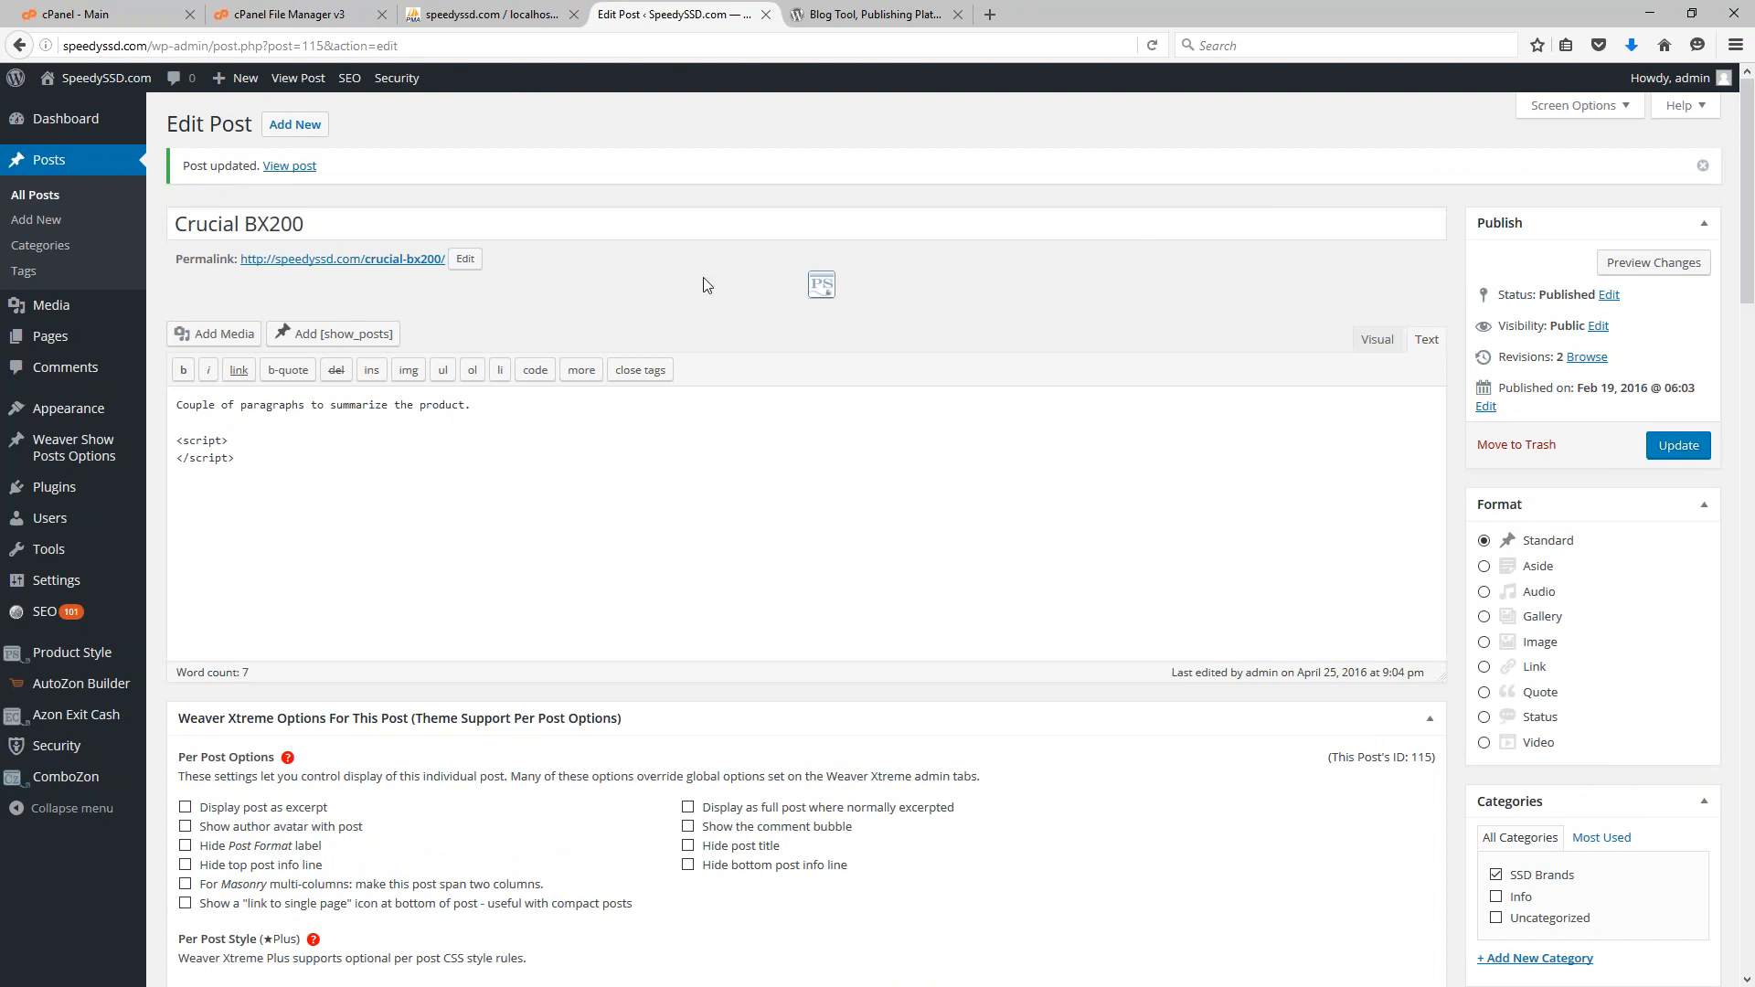
{"action": "right_click", "coordinate": [53, 196]}
Step: Open All Posts in a new tab and sort it by date, then return to the Crucial BX200 editor
{"action": "left_click", "coordinate": [138, 208]}
{"action": "left_click", "coordinate": [853, 16]}
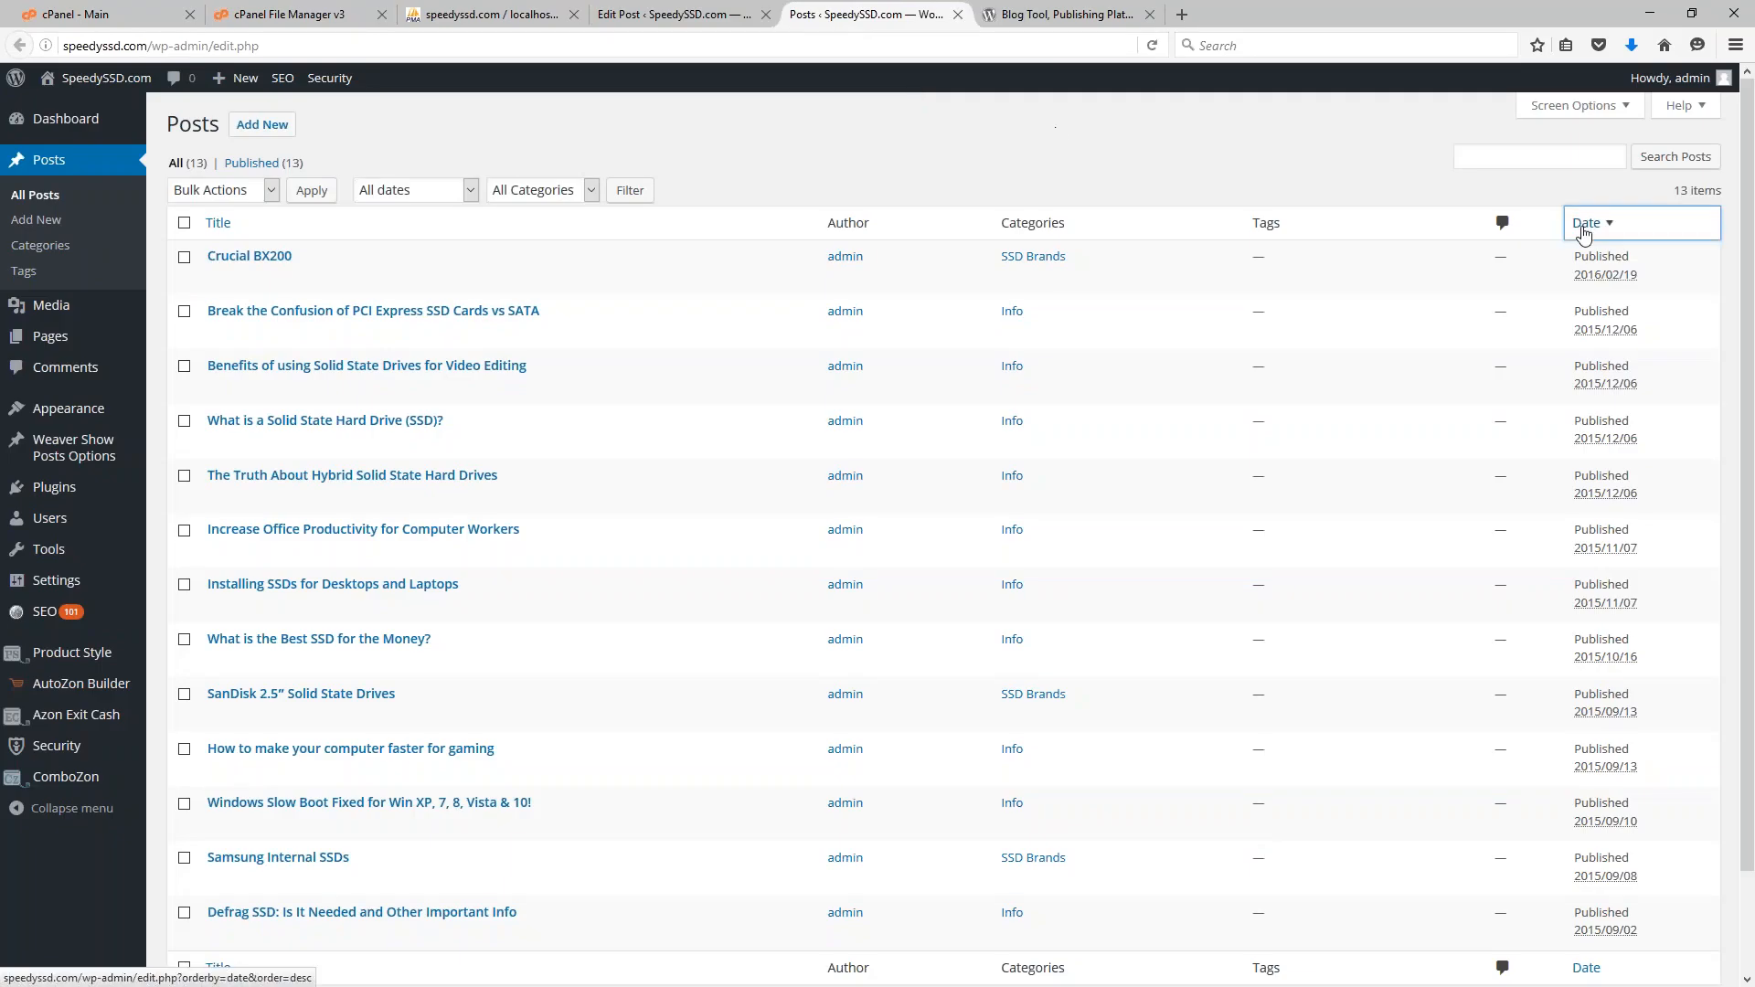
{"action": "left_click", "coordinate": [1589, 225]}
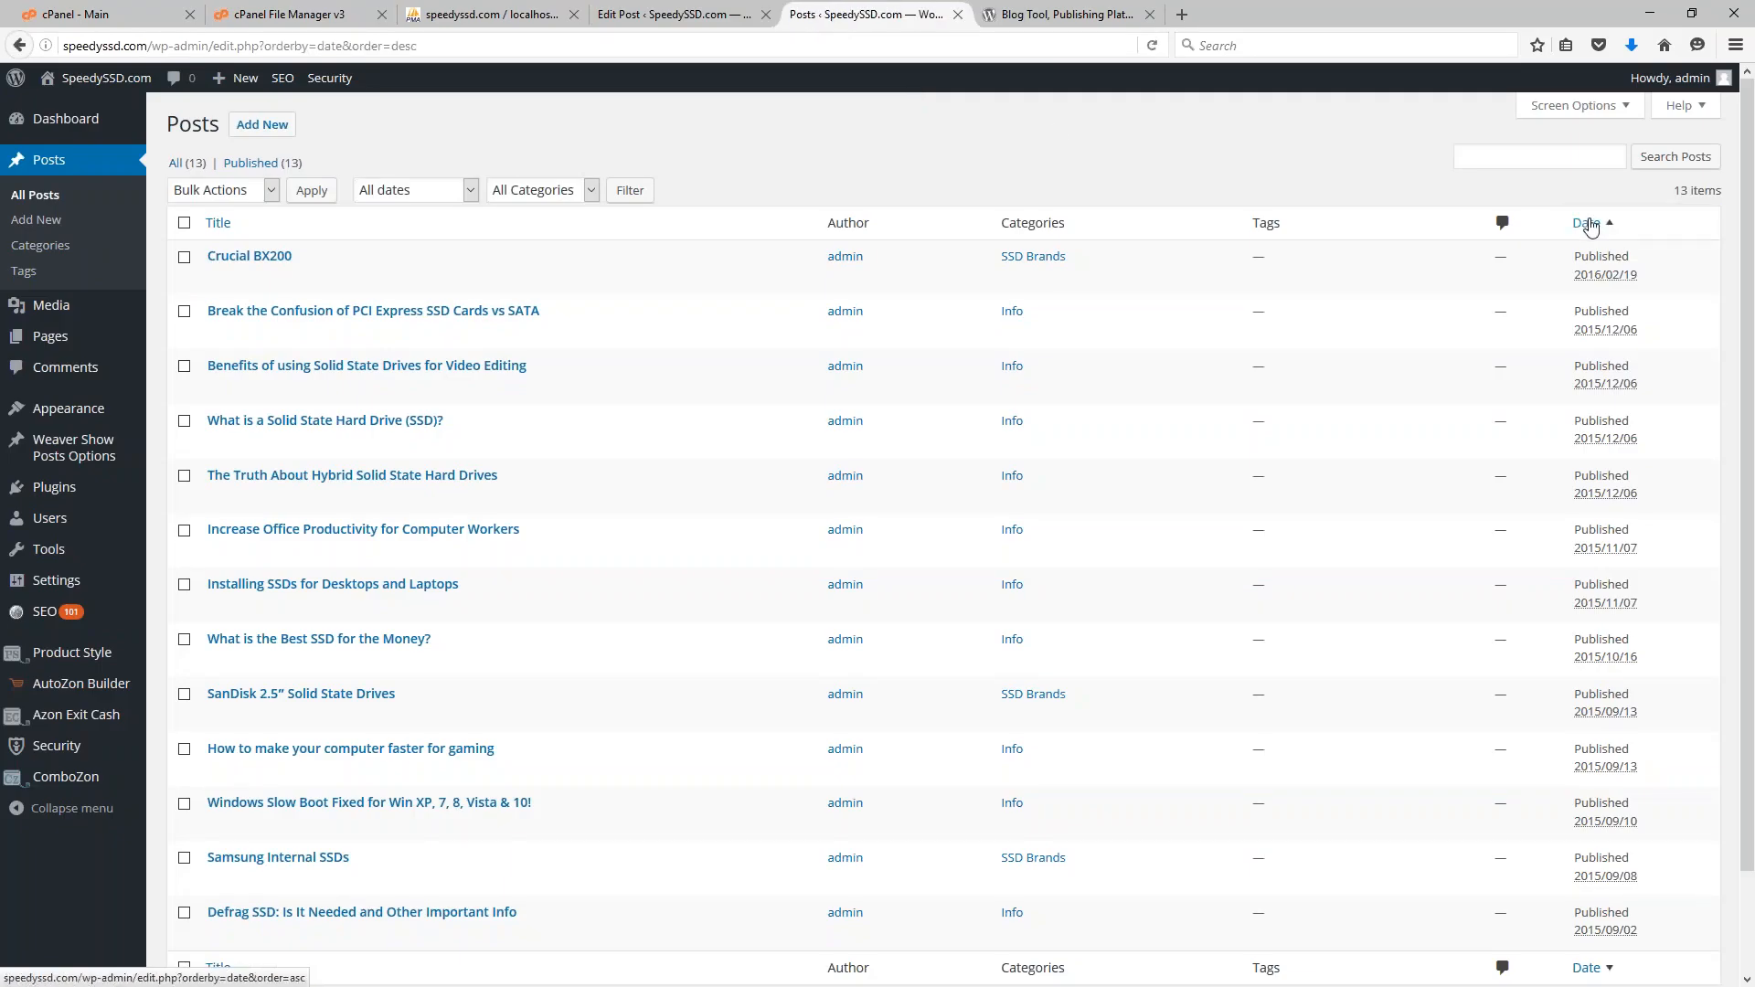
{"action": "left_click", "coordinate": [1588, 225]}
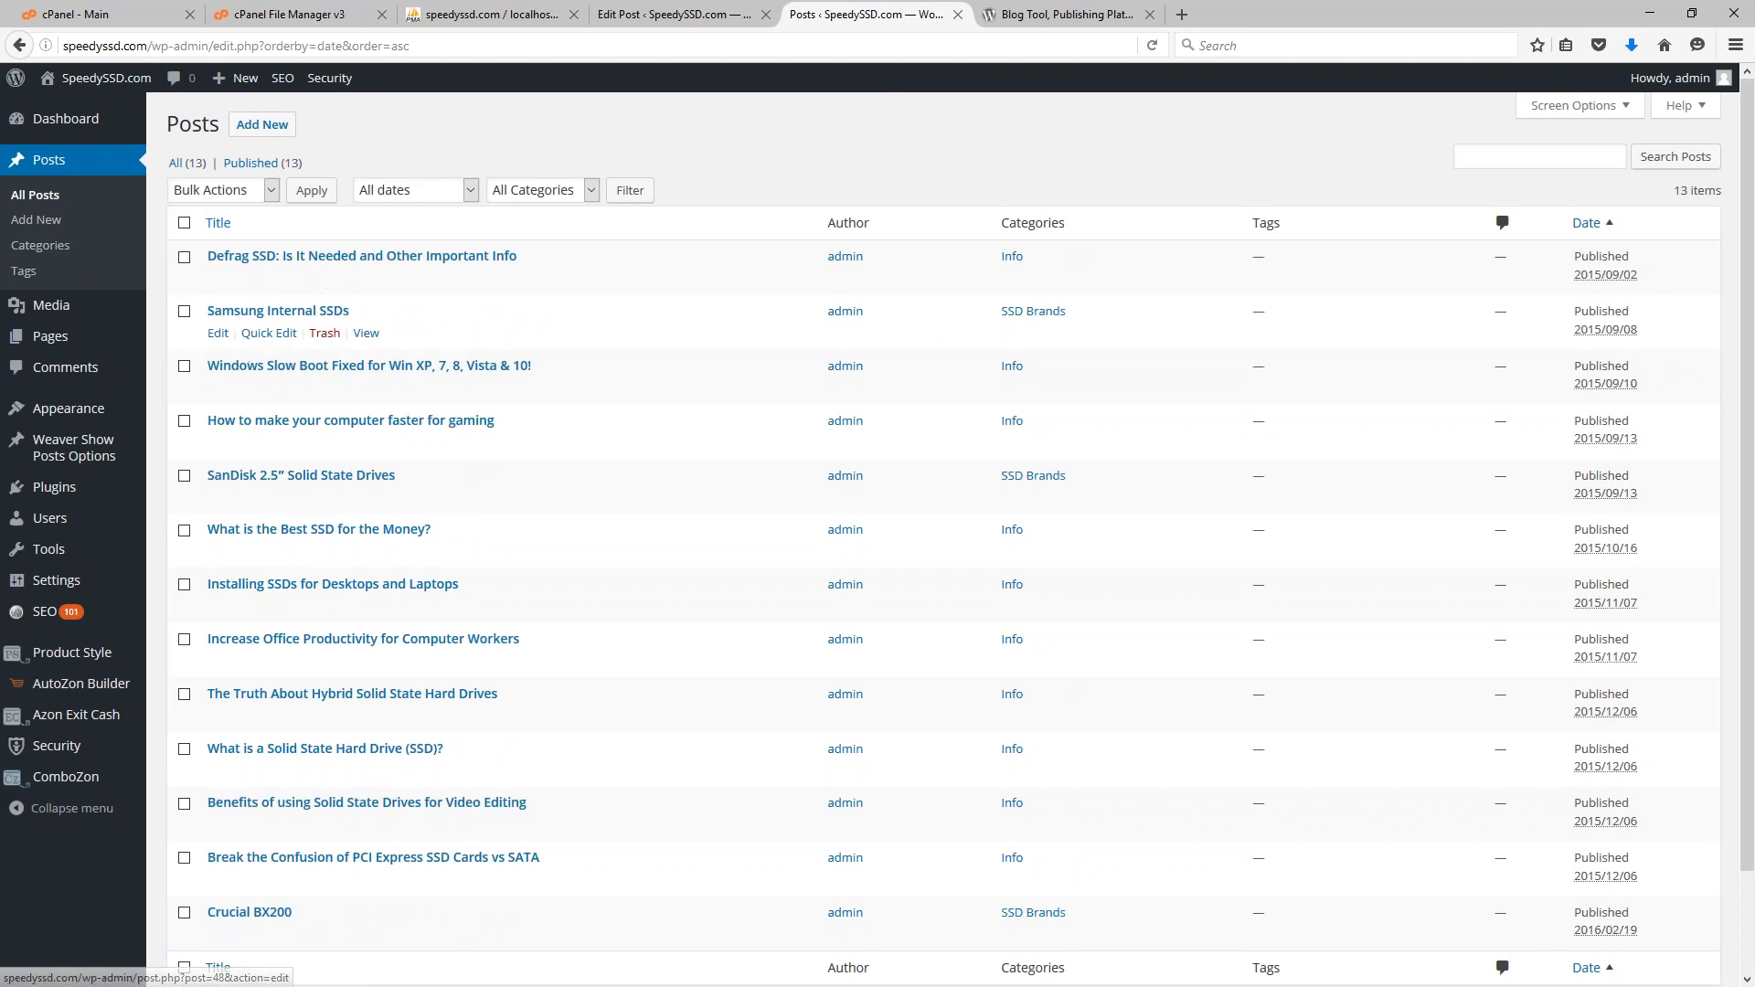
{"action": "left_click", "coordinate": [1584, 225]}
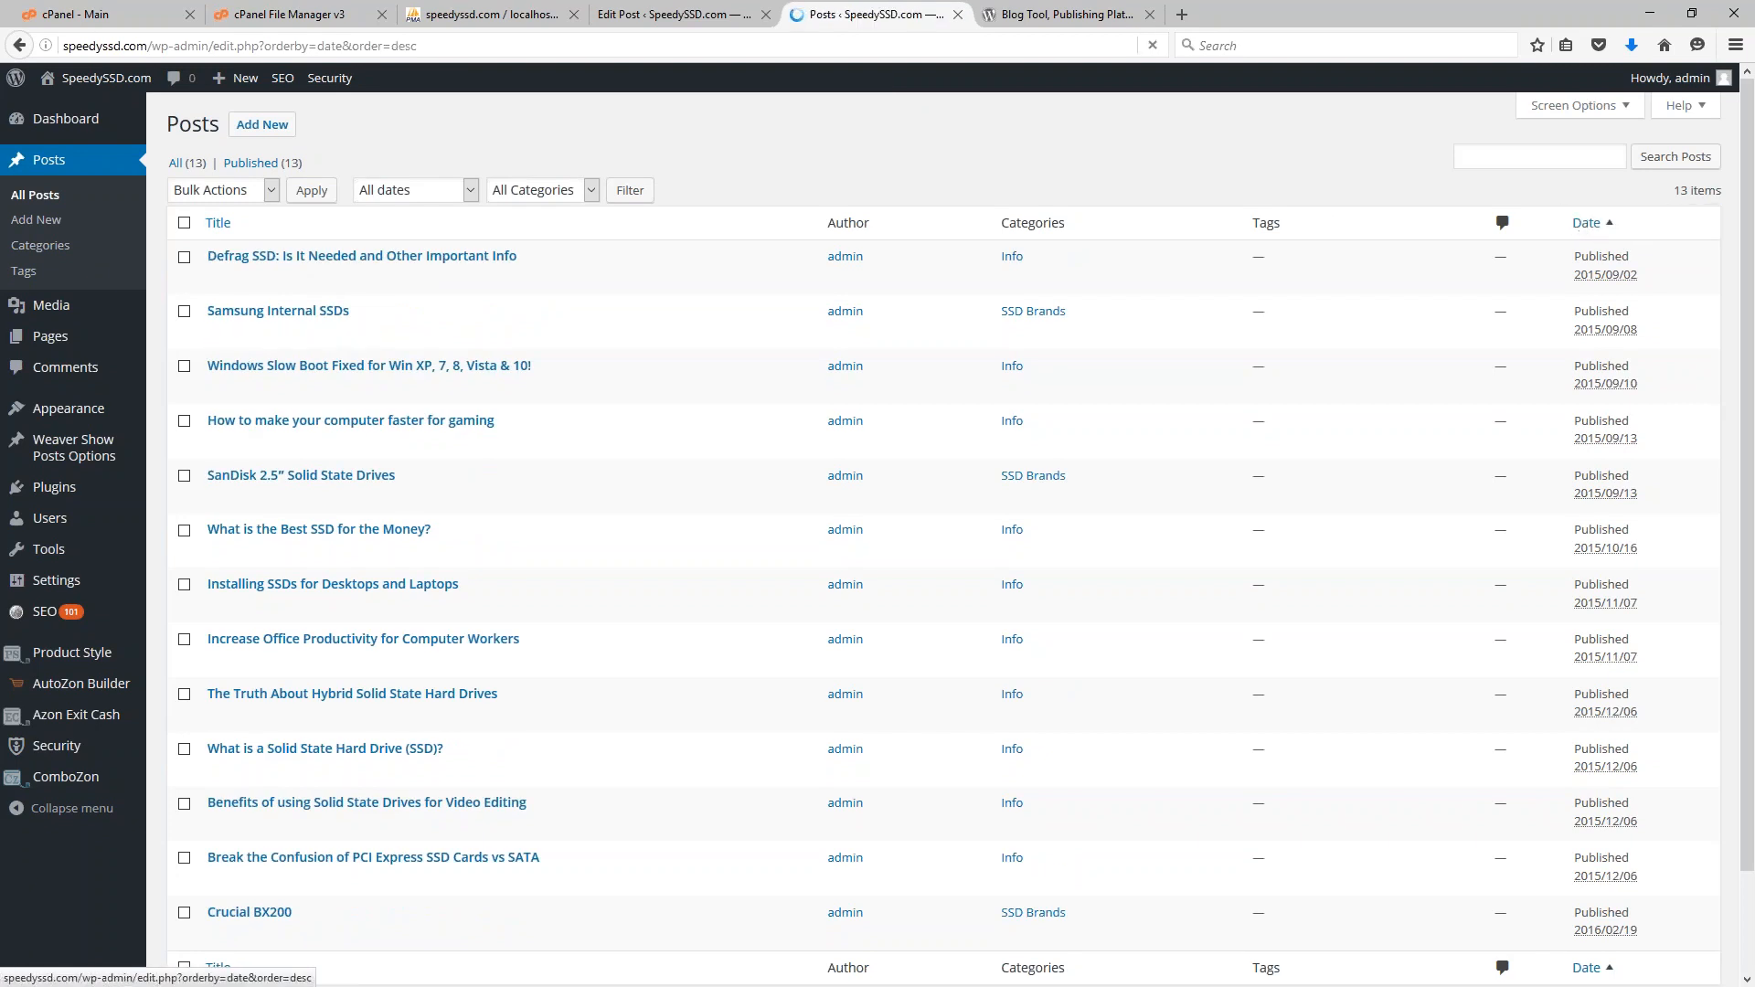
{"action": "left_click", "coordinate": [1095, 13]}
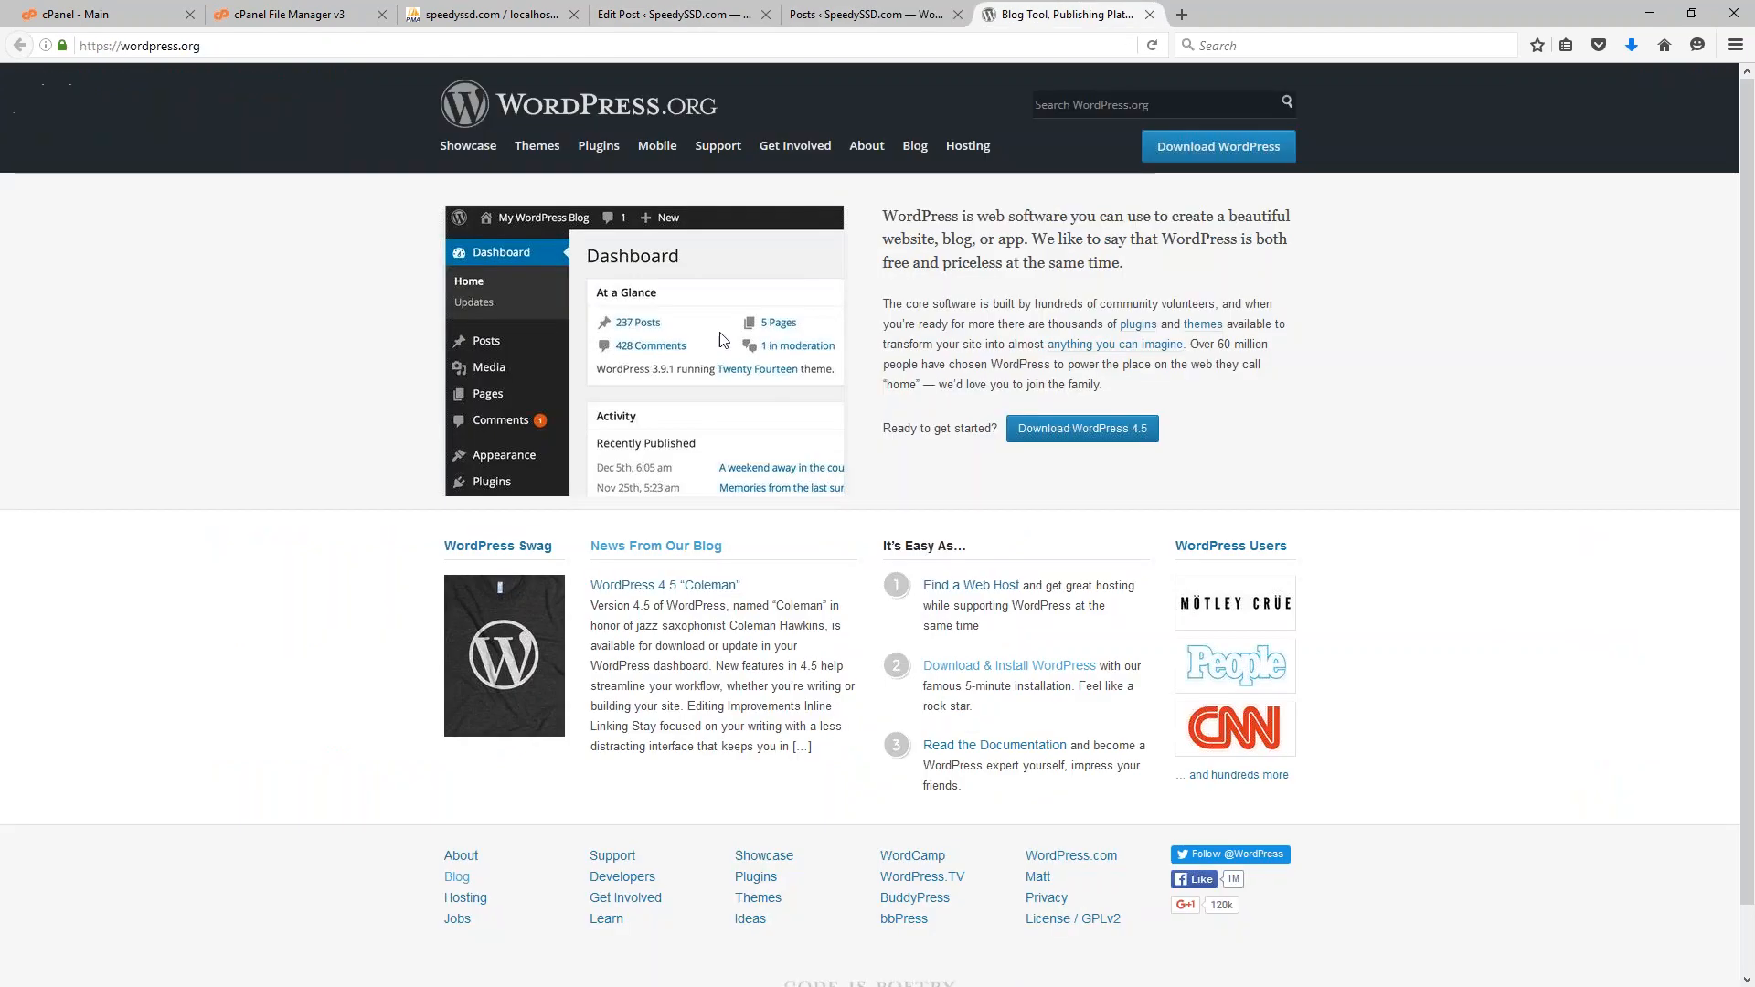
{"action": "left_click", "coordinate": [674, 14]}
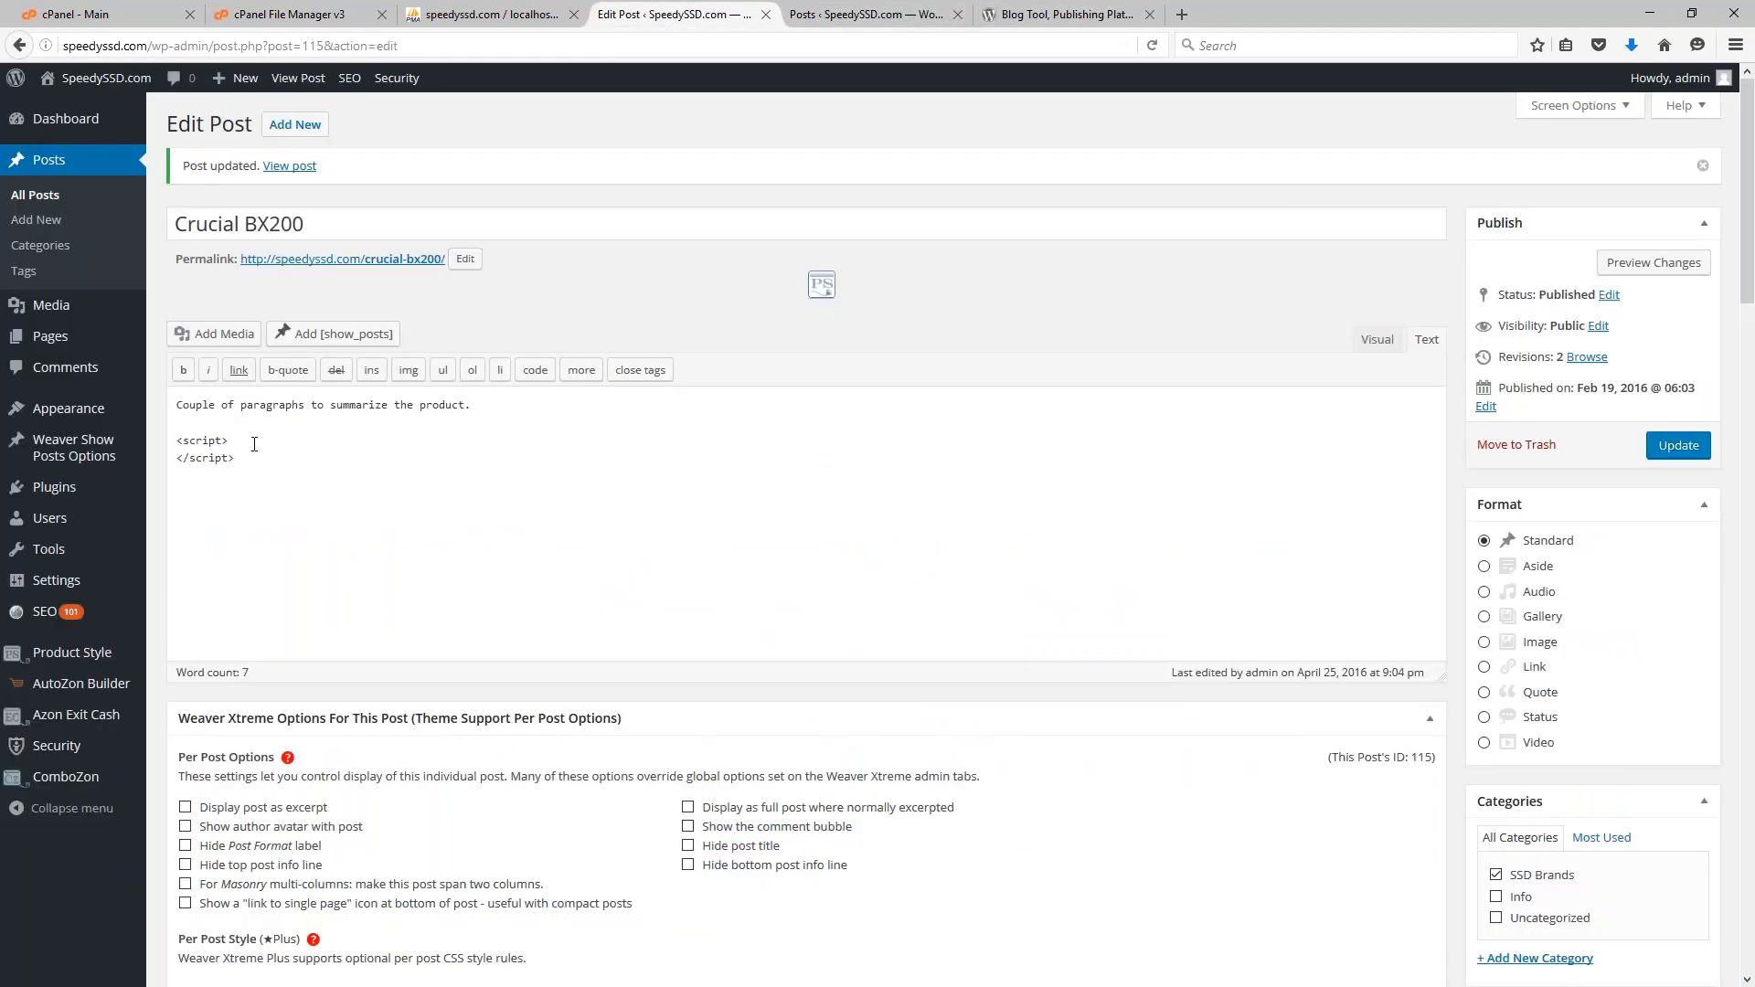
Step: Enable Revisions in Screen Options and open the February 19 autosave revision for comparison
{"action": "left_click", "coordinate": [1586, 106]}
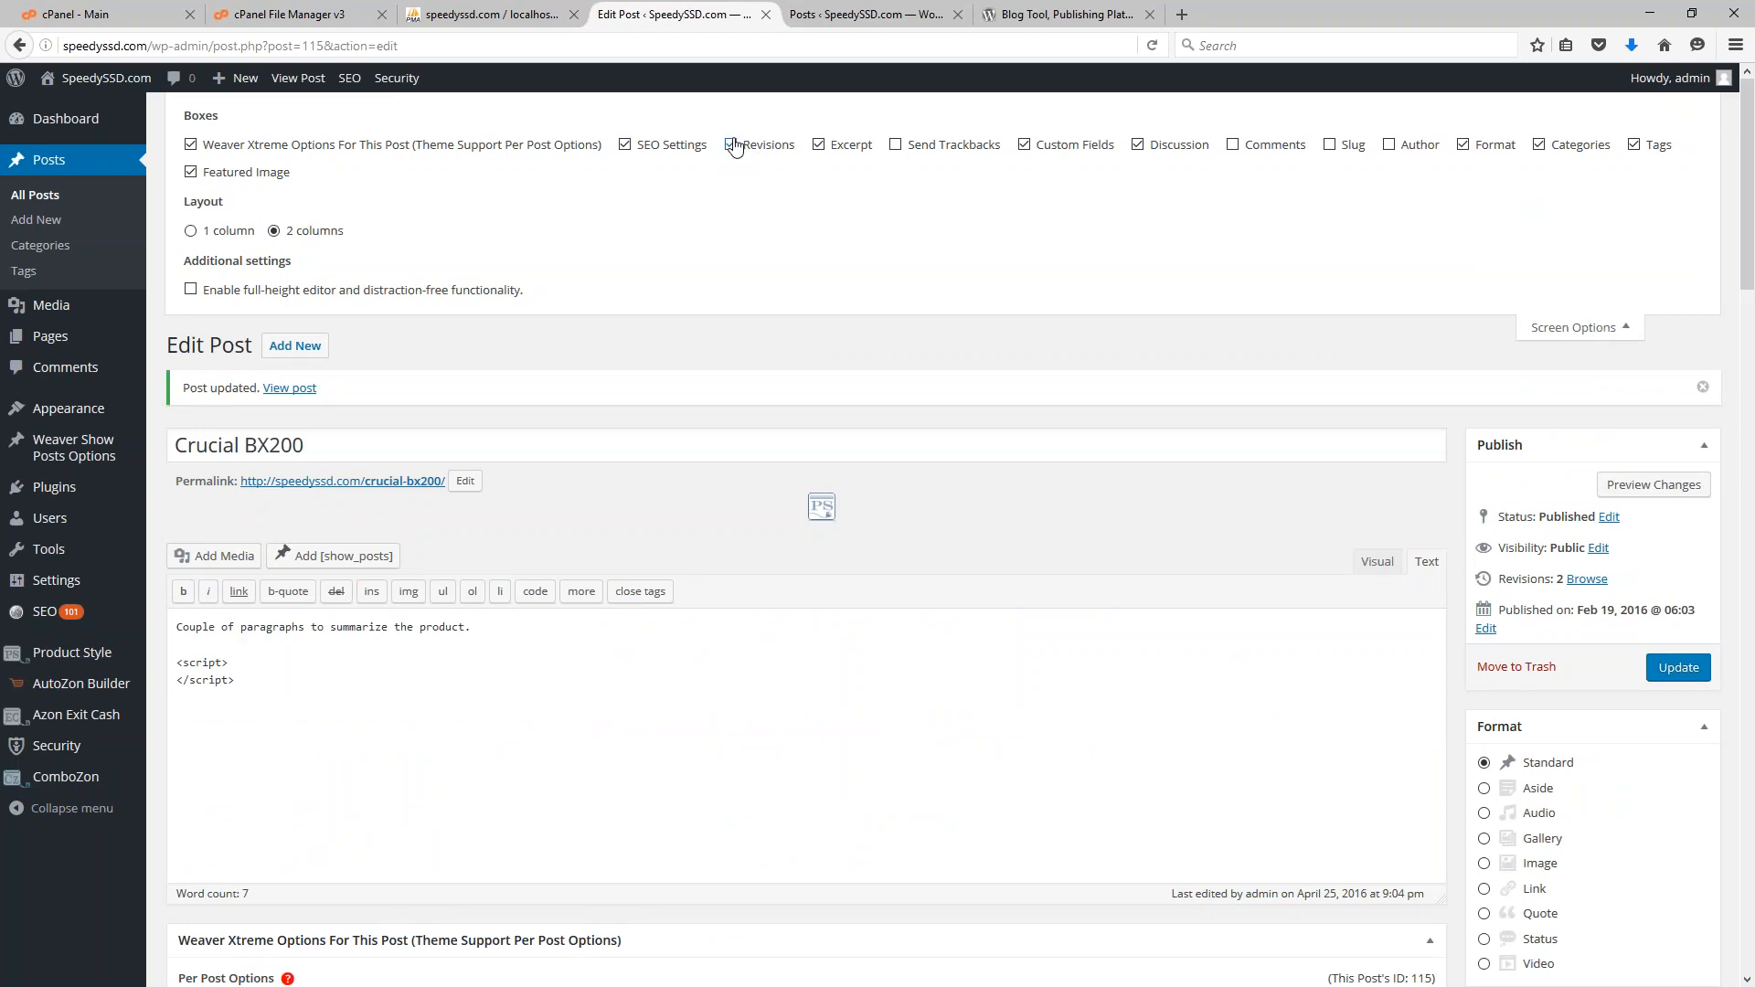
{"action": "scroll", "coordinate": [740, 310], "scroll_direction": "down", "scroll_amount": 15}
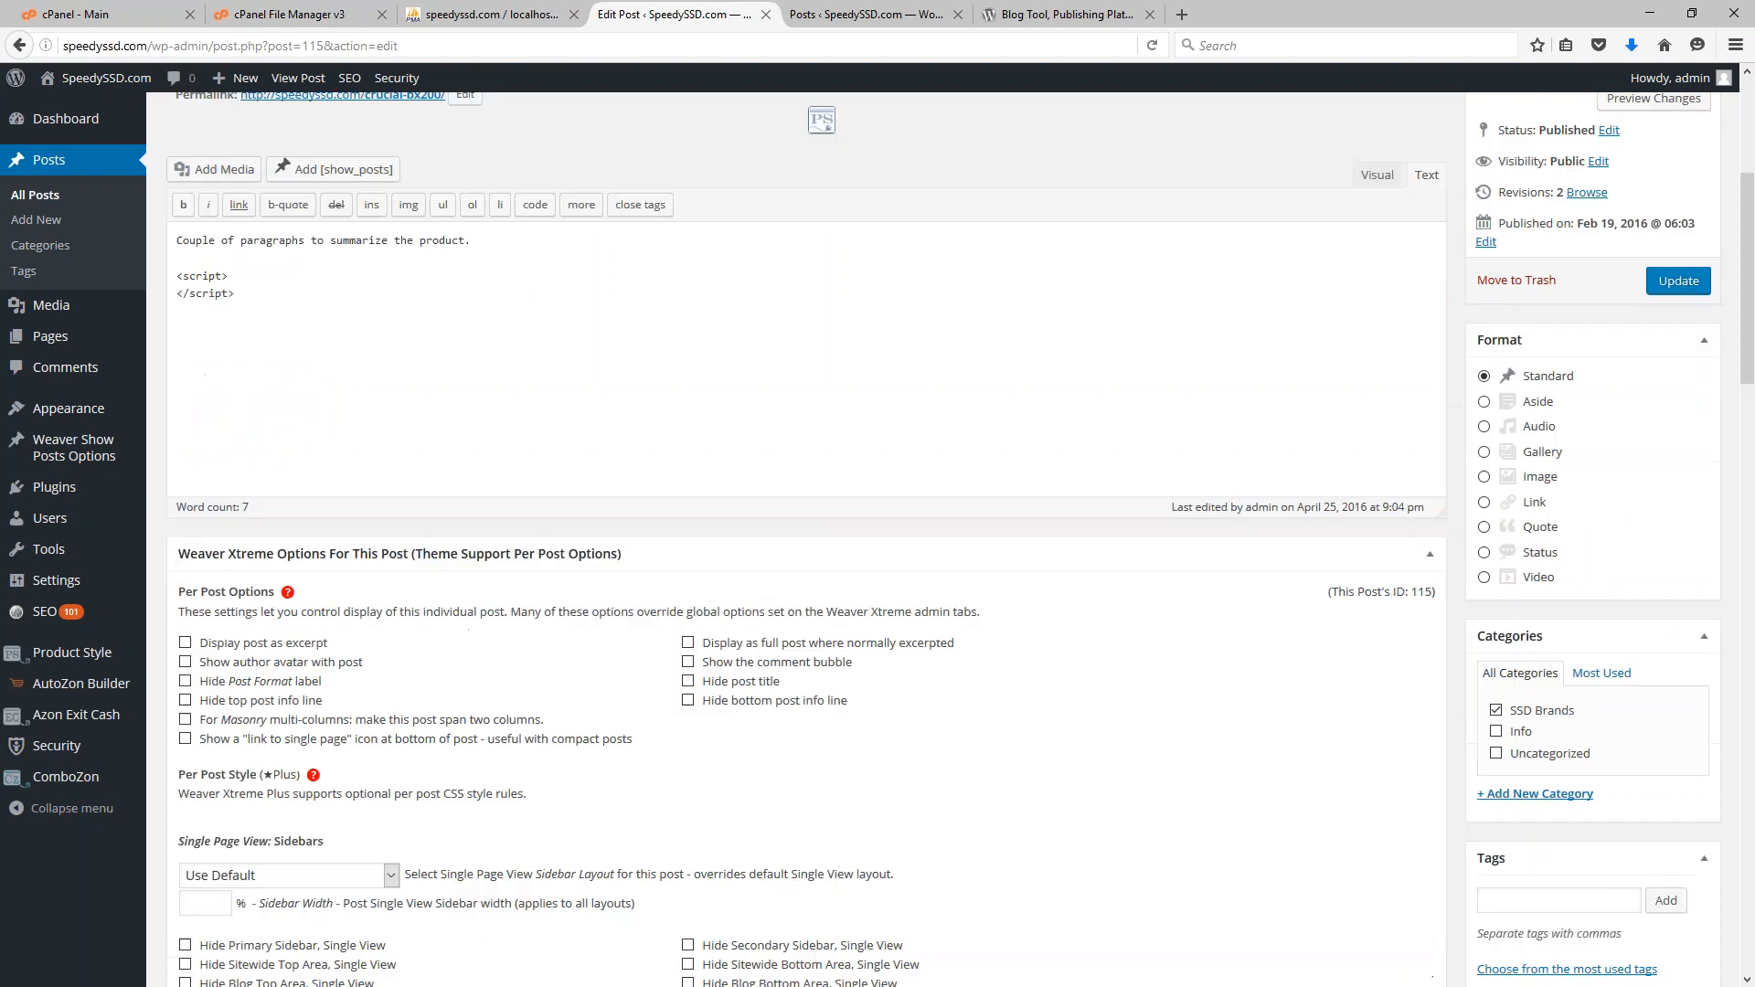
{"action": "scroll", "coordinate": [736, 327], "scroll_direction": "down", "scroll_amount": 7}
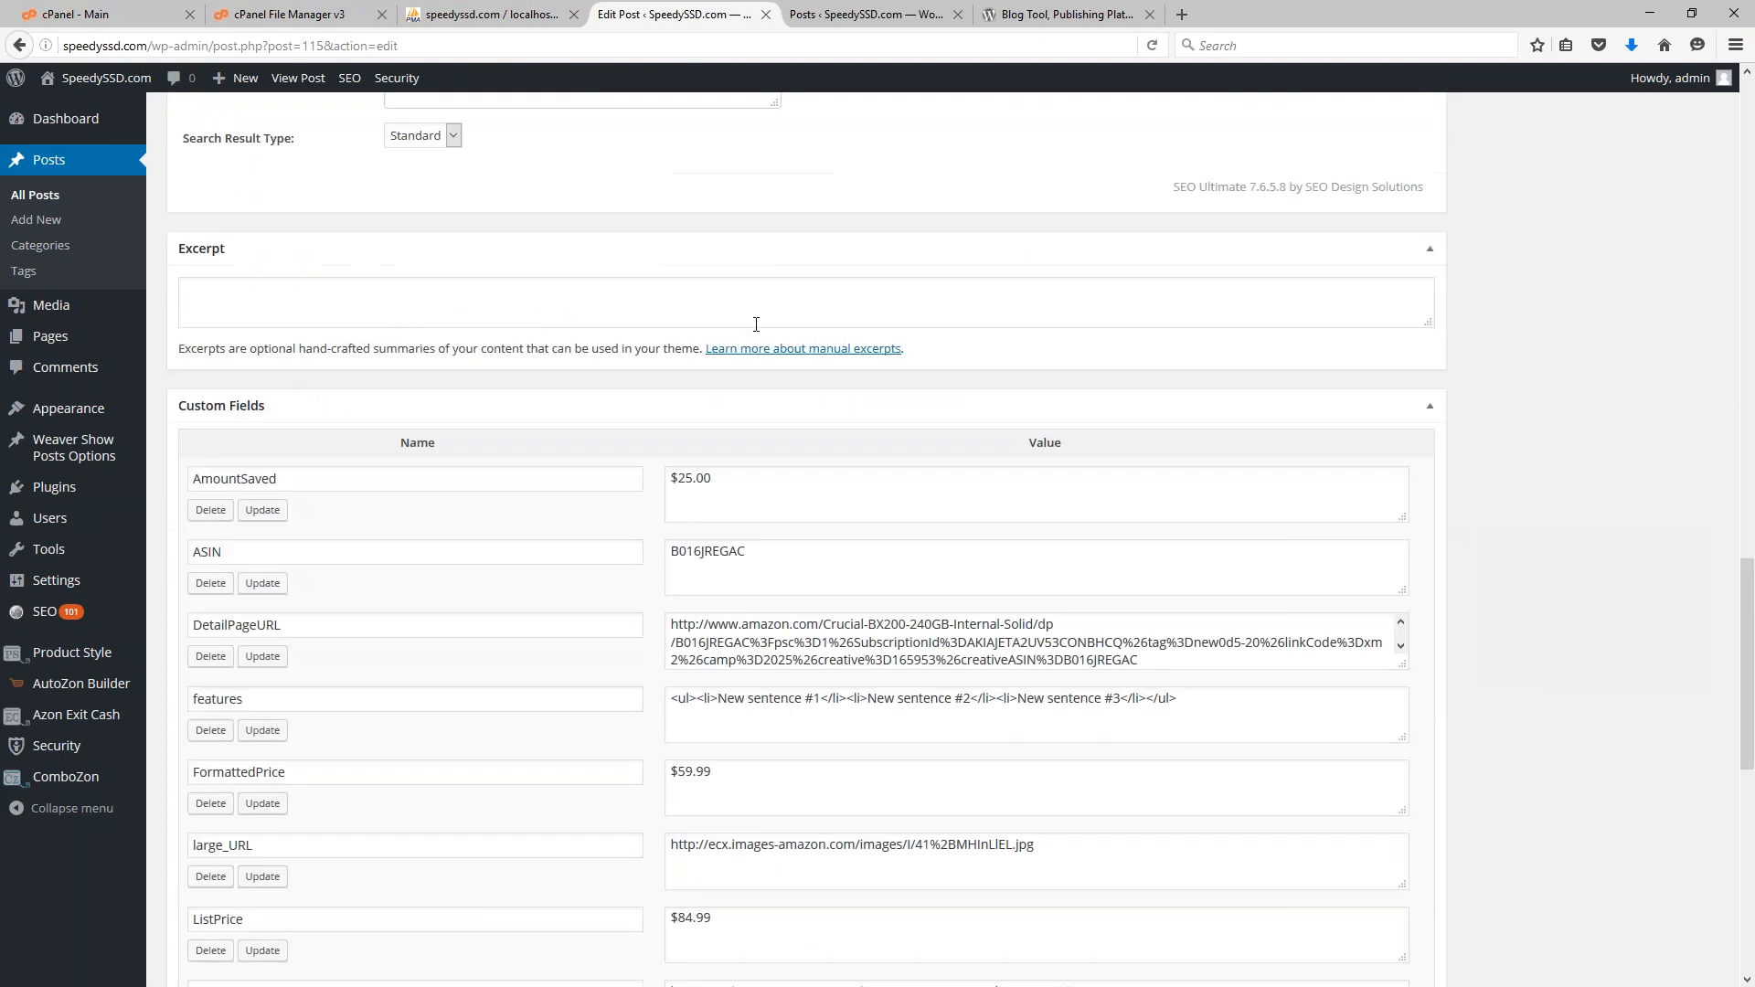
{"action": "scroll", "coordinate": [757, 324], "scroll_direction": "down", "scroll_amount": 9}
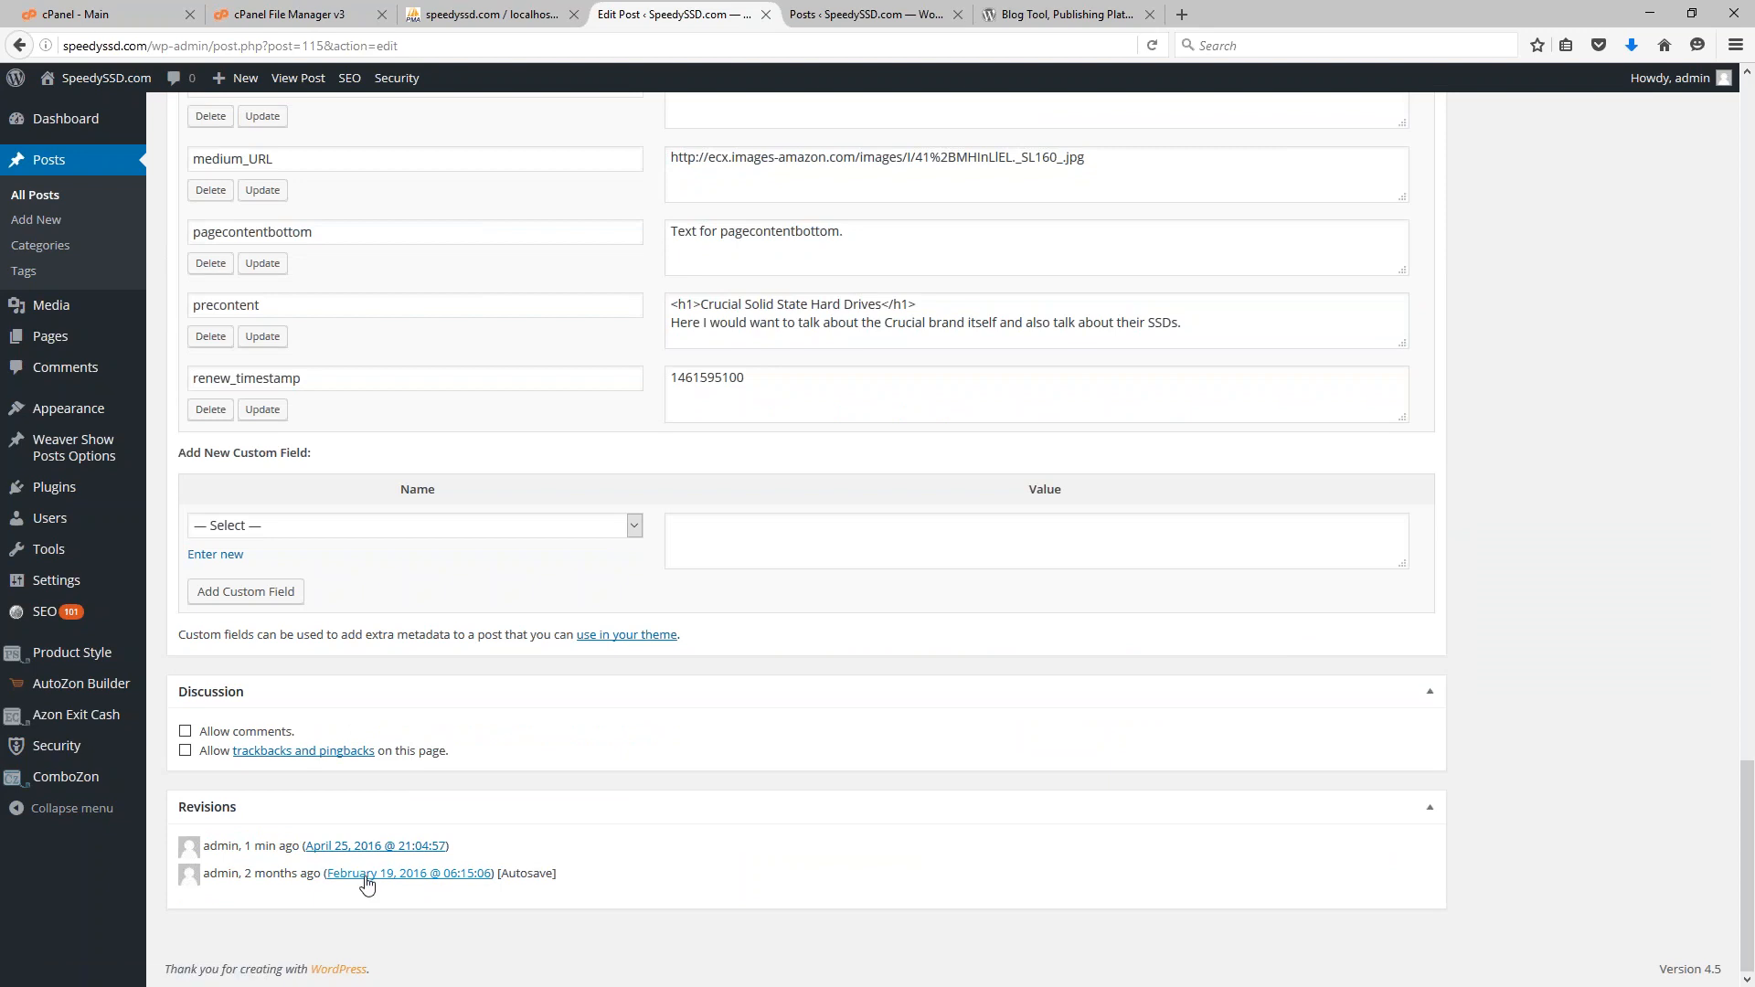
{"action": "left_click", "coordinate": [363, 875]}
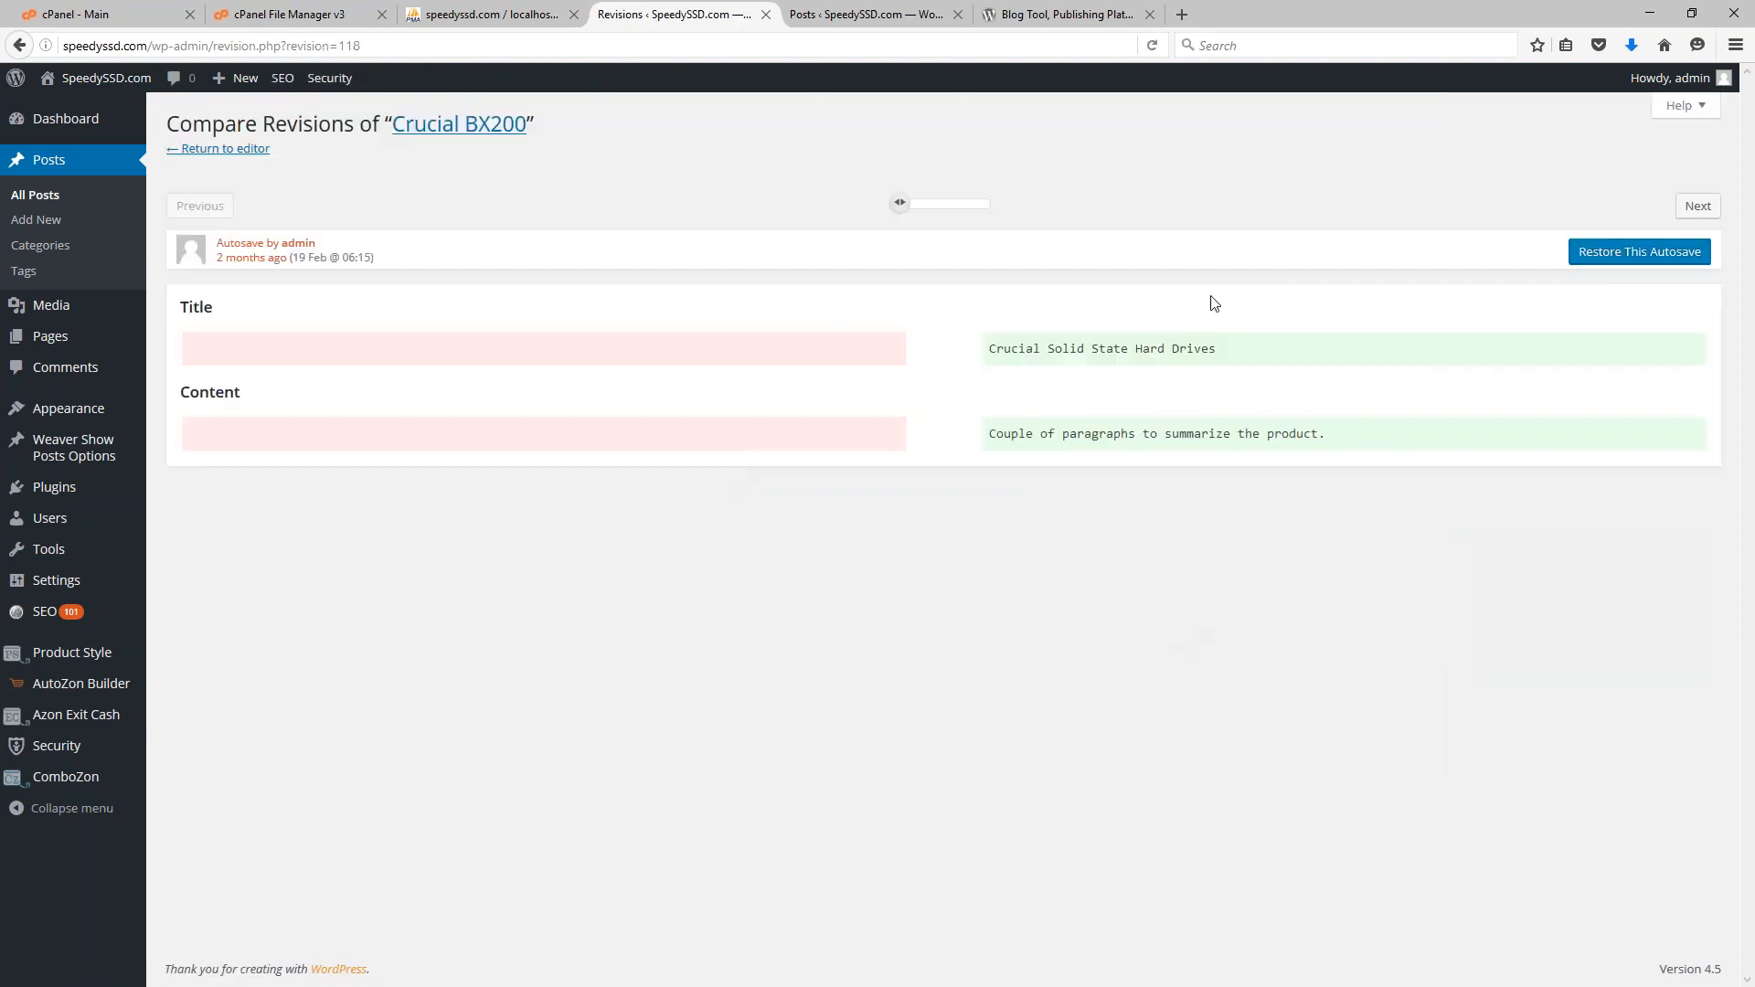
Step: Slide to the current 25 Apr revision, showing the 'Crucial BX200' title and added script lines
{"action": "mouse_move", "coordinate": [901, 202]}
{"action": "left_mouse_down"}
{"action": "mouse_move", "coordinate": [990, 203]}
{"action": "mouse_move", "coordinate": [893, 201]}
{"action": "left_mouse_up"}
{"action": "left_click_drag", "start_coordinate": [900, 206], "coordinate": [996, 216]}
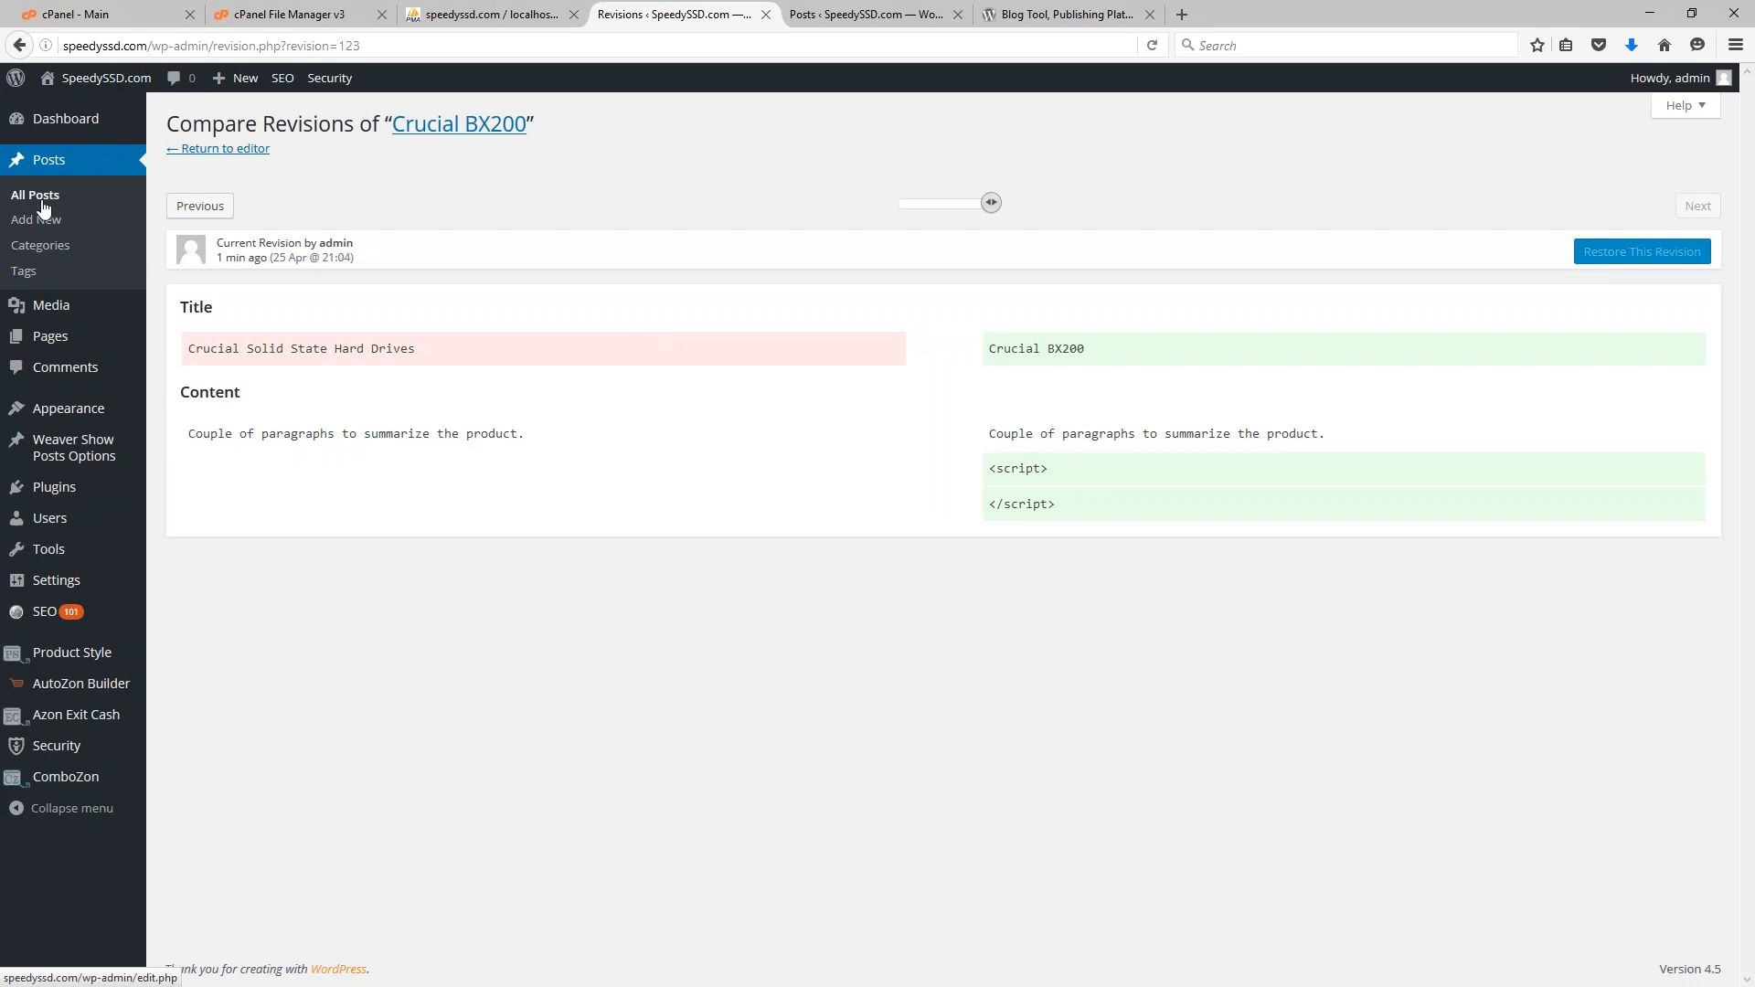
{"action": "mouse_move", "coordinate": [37, 339]}
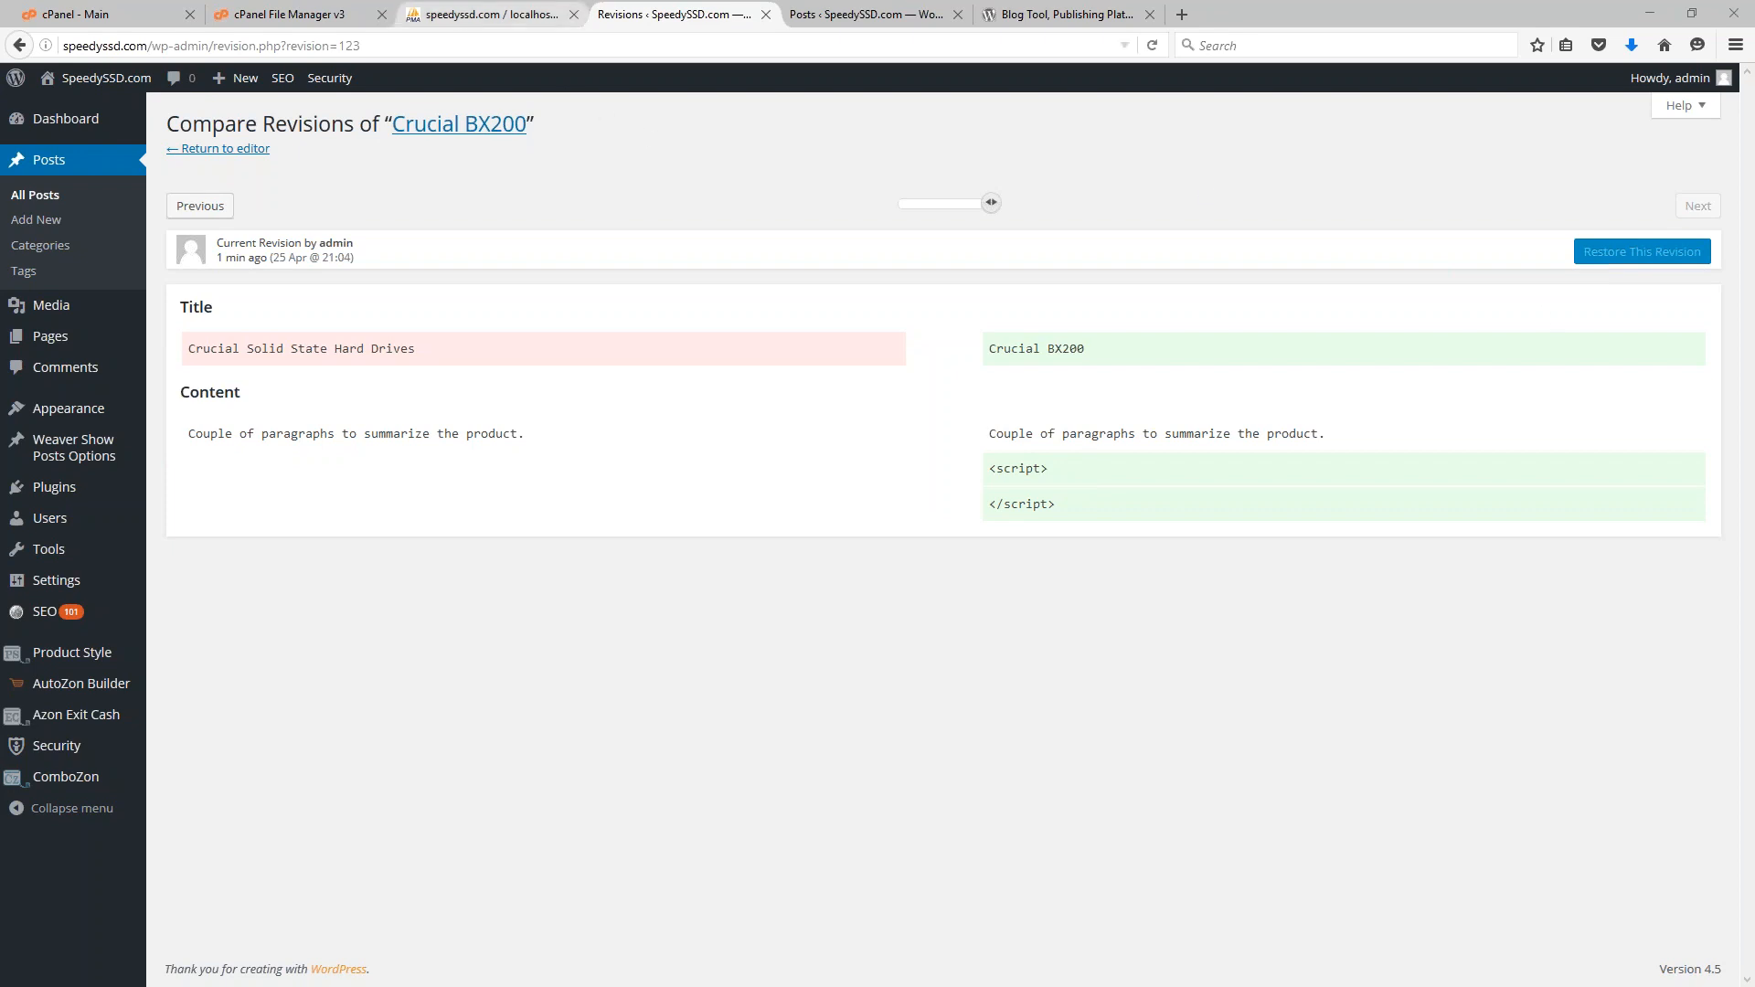
Step: Select all 35 mofsai_ tables in speedyss_wrdp20 and drop them, confirming the DROP TABLE query
{"action": "left_click", "coordinate": [460, 16]}
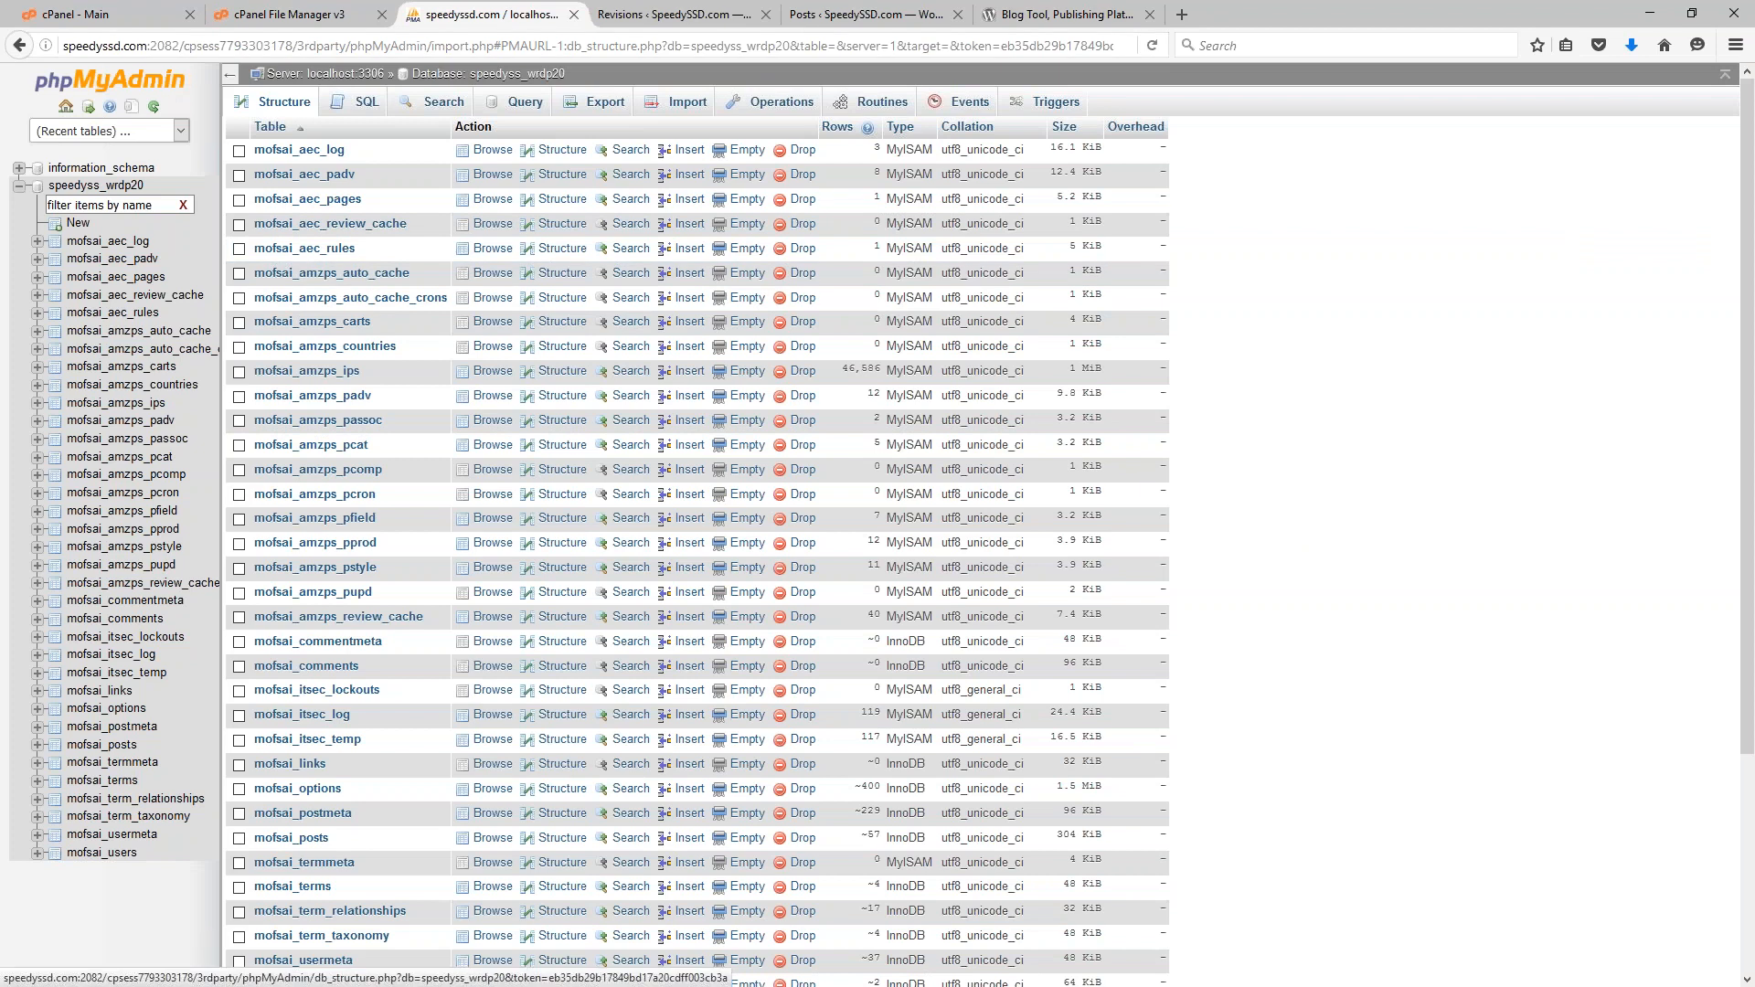
{"action": "left_click", "coordinate": [77, 189]}
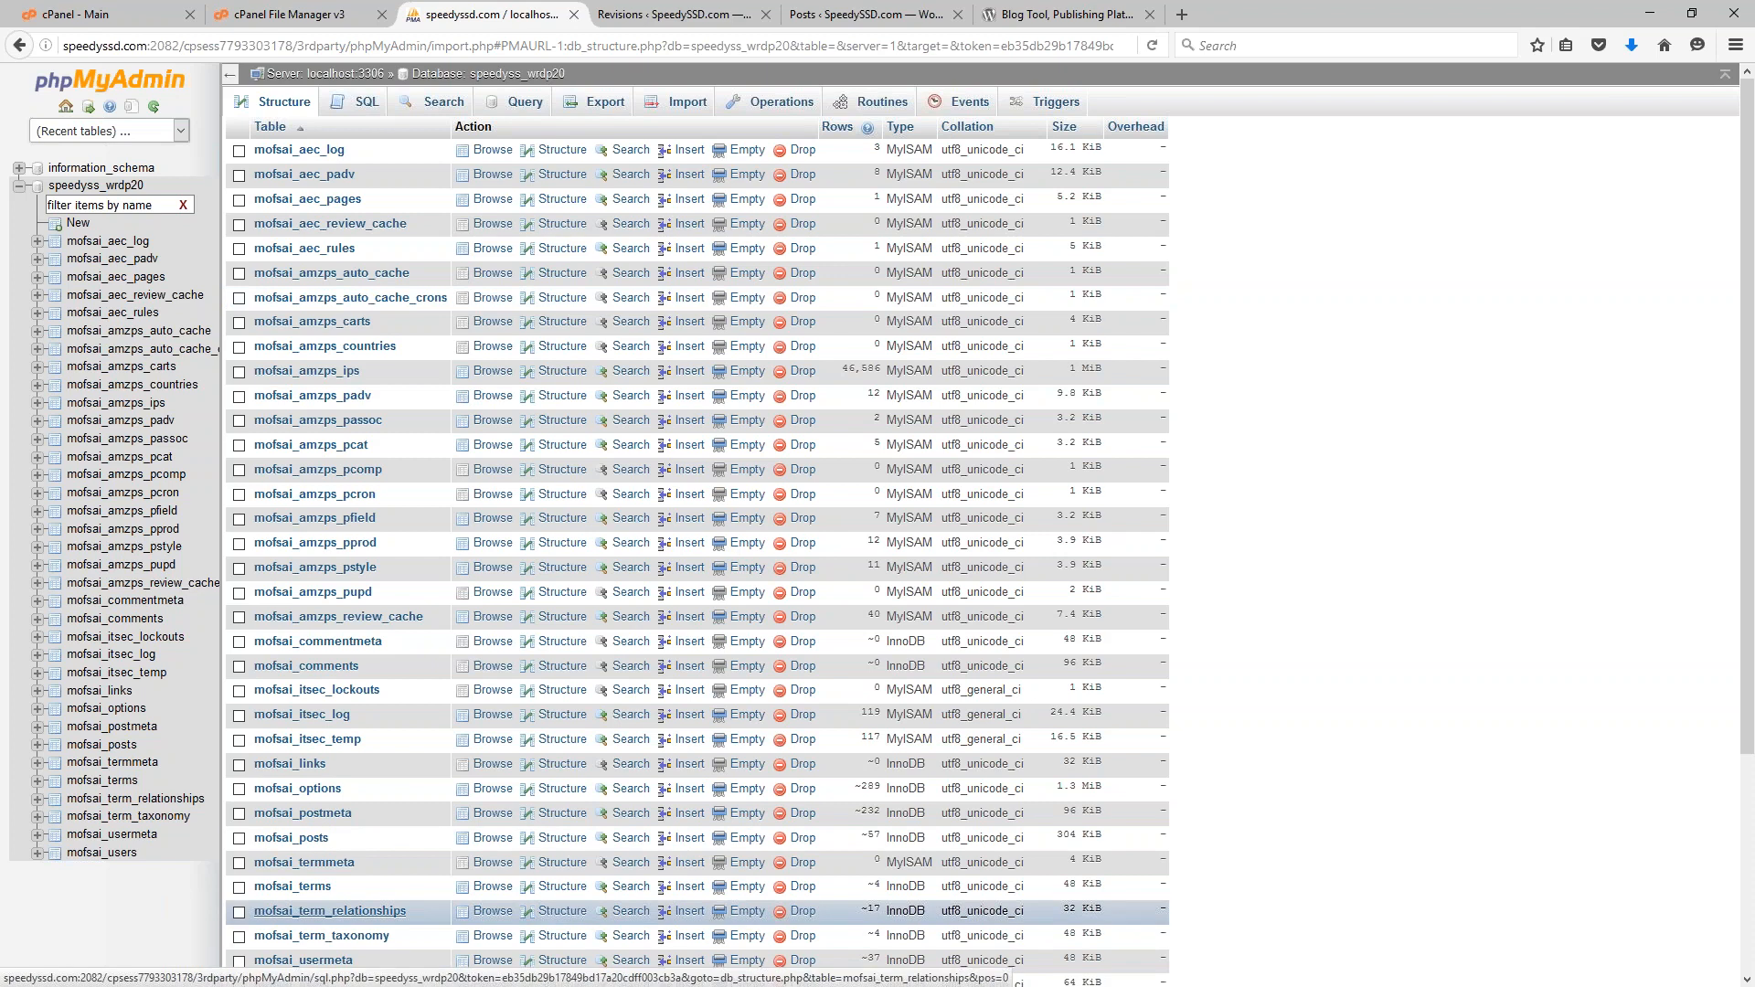
{"action": "scroll", "coordinate": [377, 603], "scroll_direction": "down", "scroll_amount": 5}
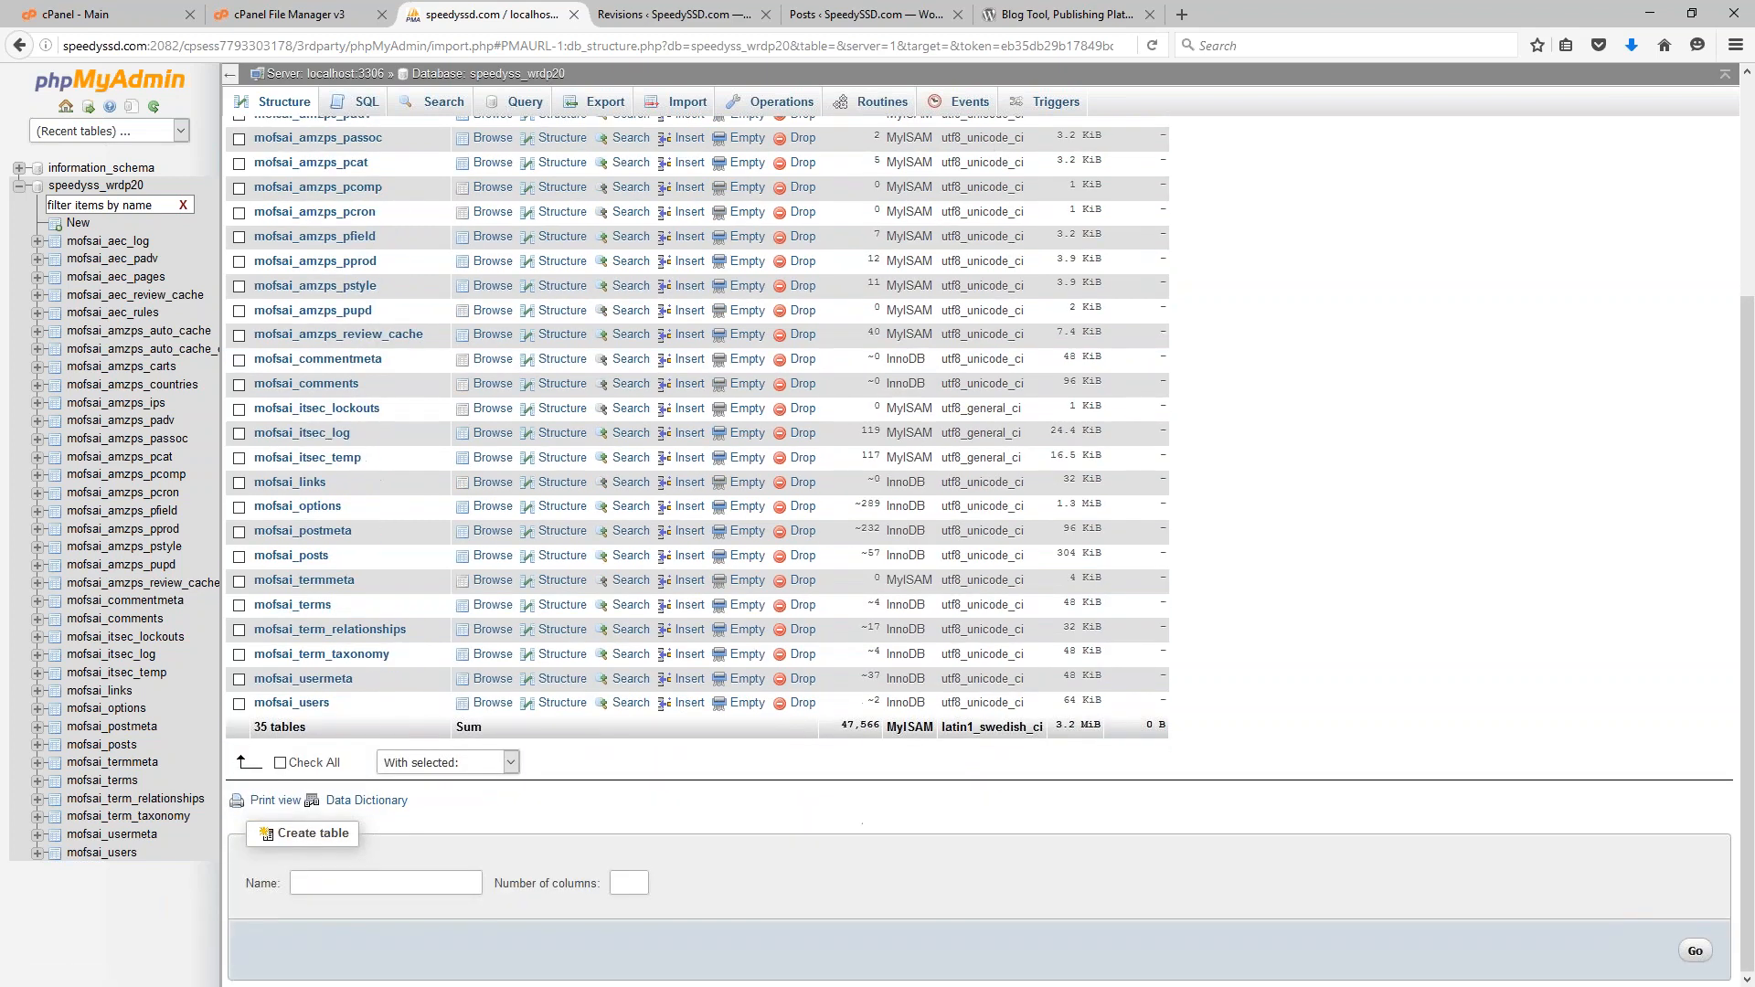
{"action": "left_click", "coordinate": [281, 764]}
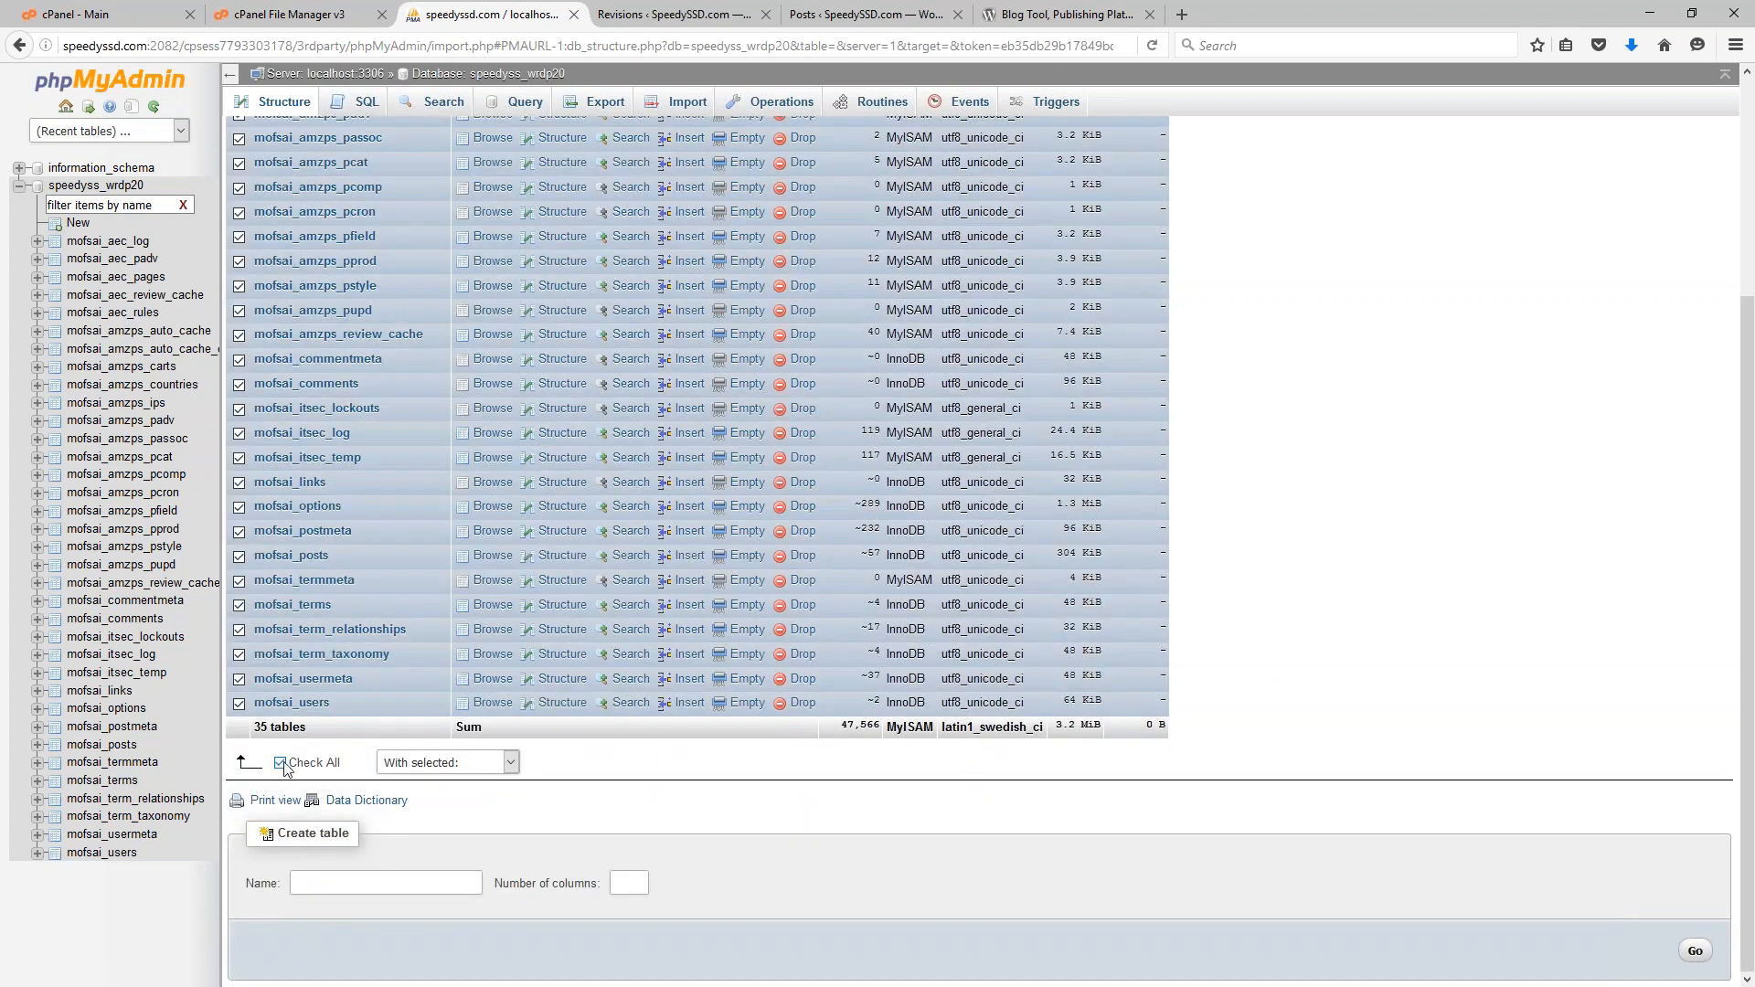
{"action": "left_click", "coordinate": [448, 767]}
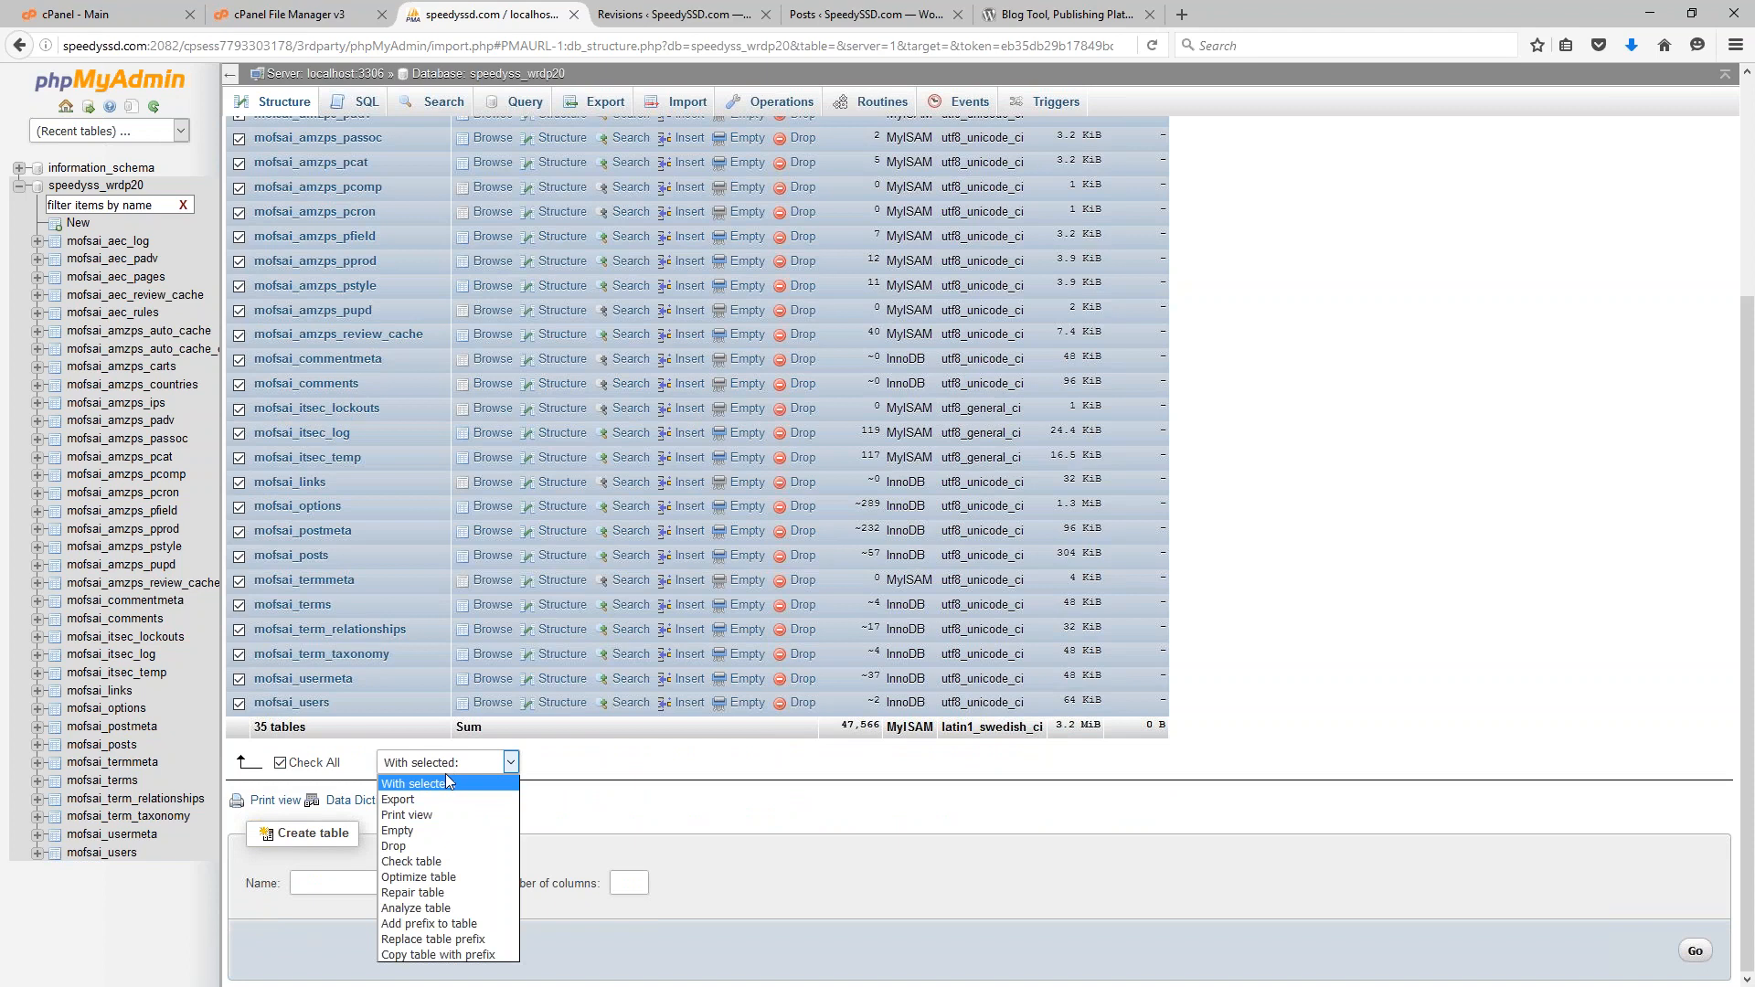
{"action": "left_click", "coordinate": [416, 847]}
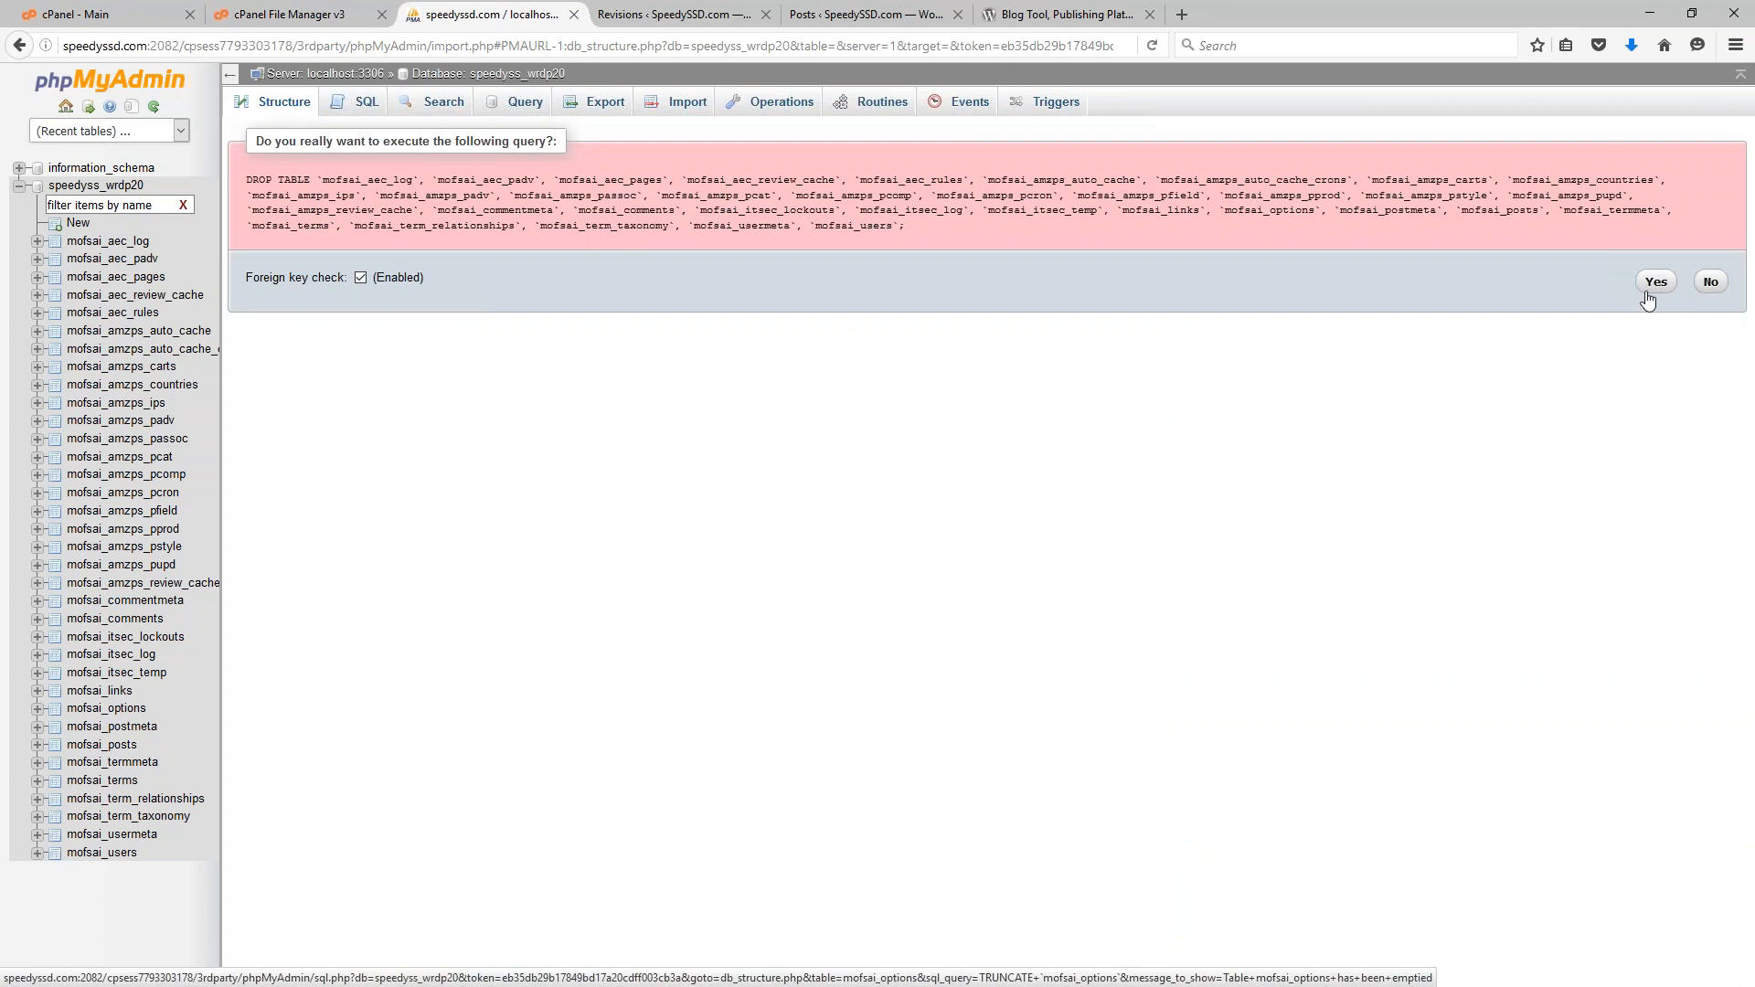
{"action": "left_click", "coordinate": [1656, 283]}
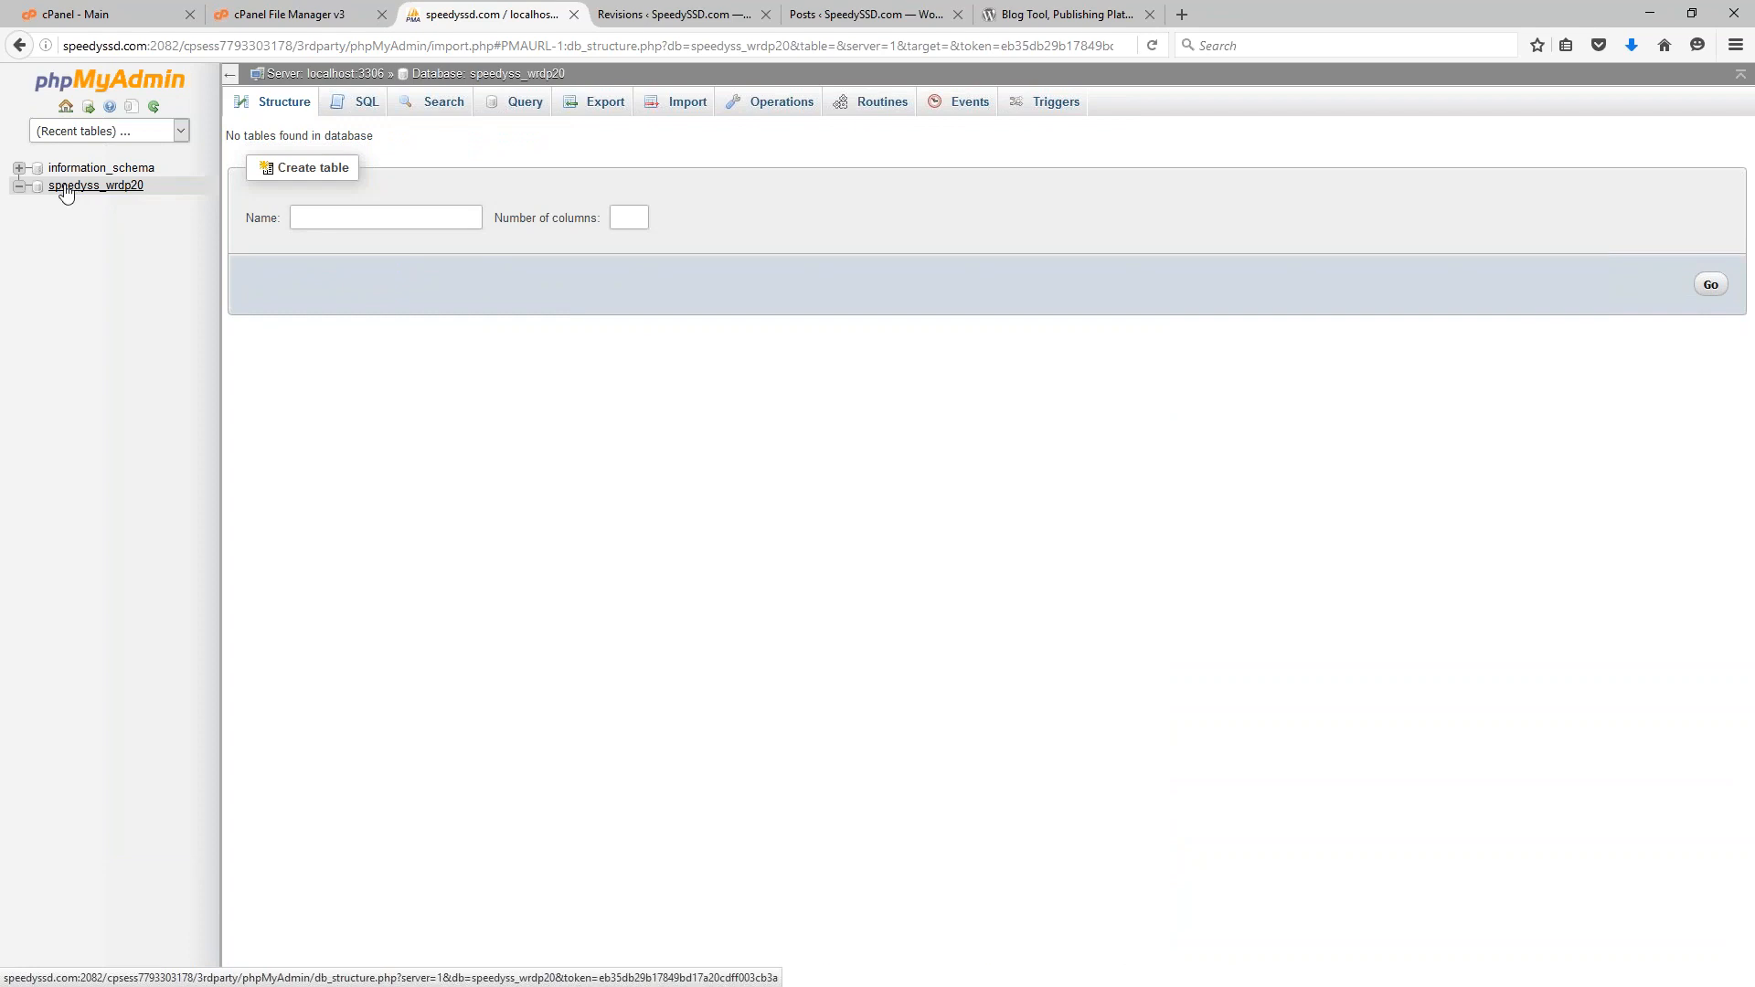
Step: Import the speedyss_wrdp20(2).sql backup into speedyss_wrdp20, running its 90 queries
{"action": "left_click", "coordinate": [670, 103]}
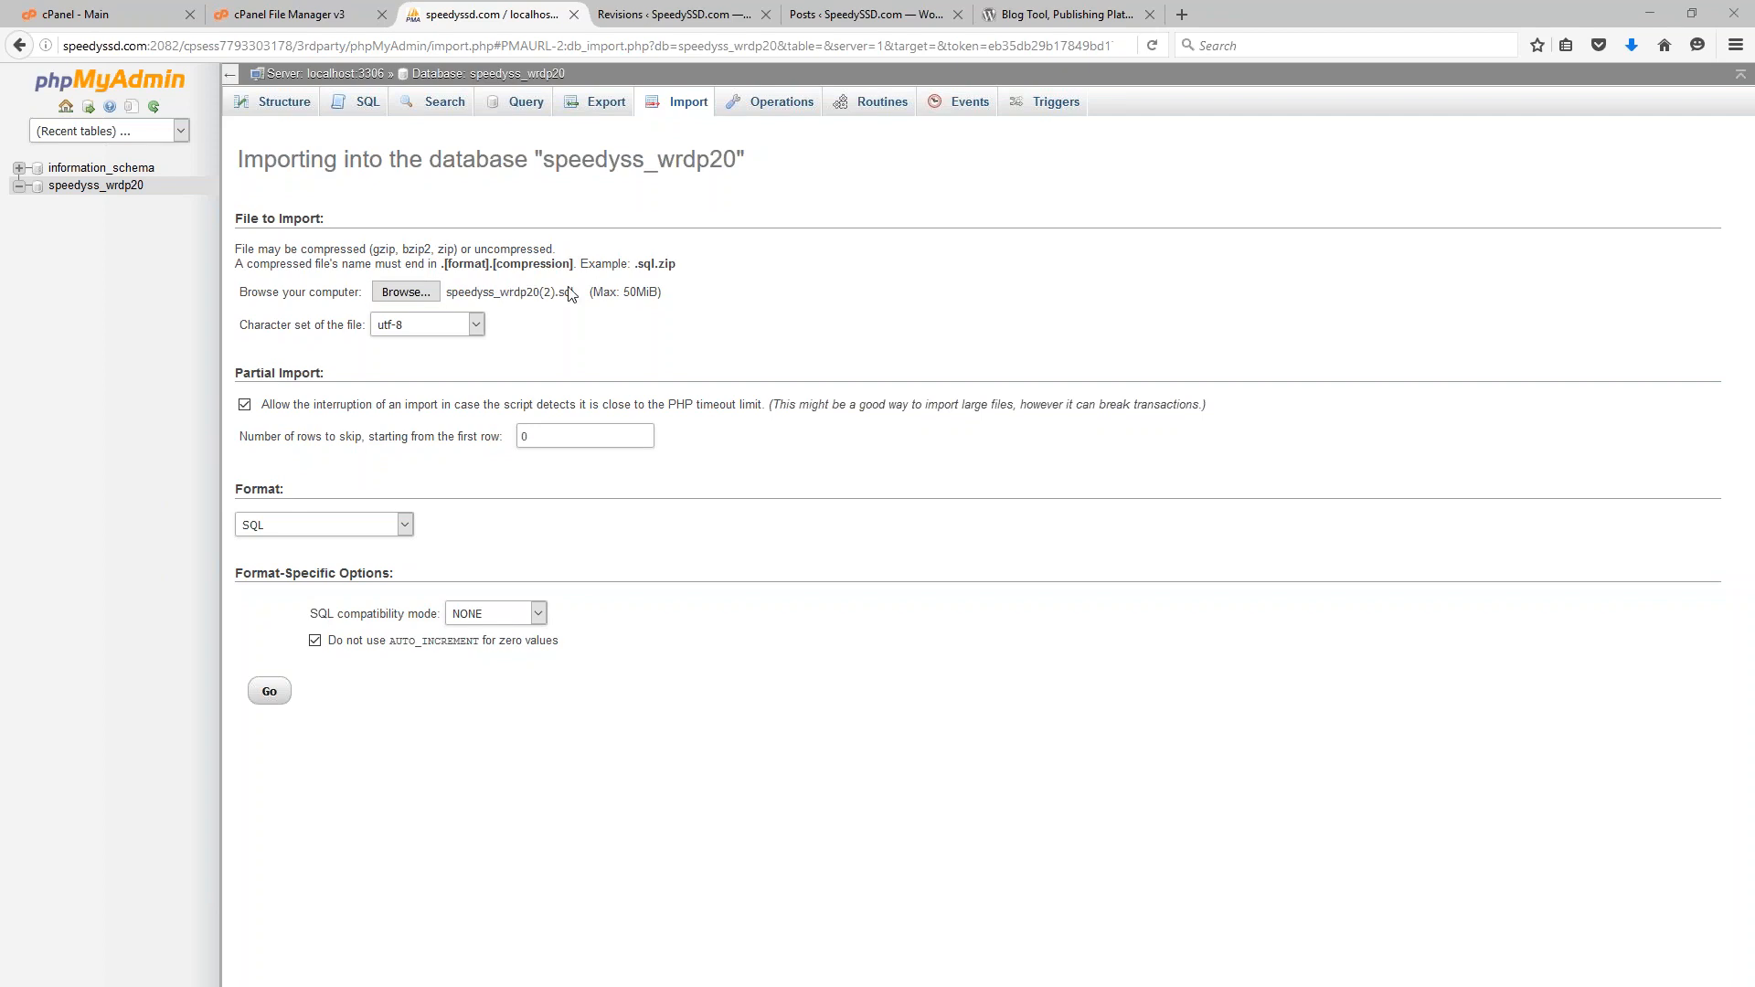
{"action": "left_click", "coordinate": [269, 693]}
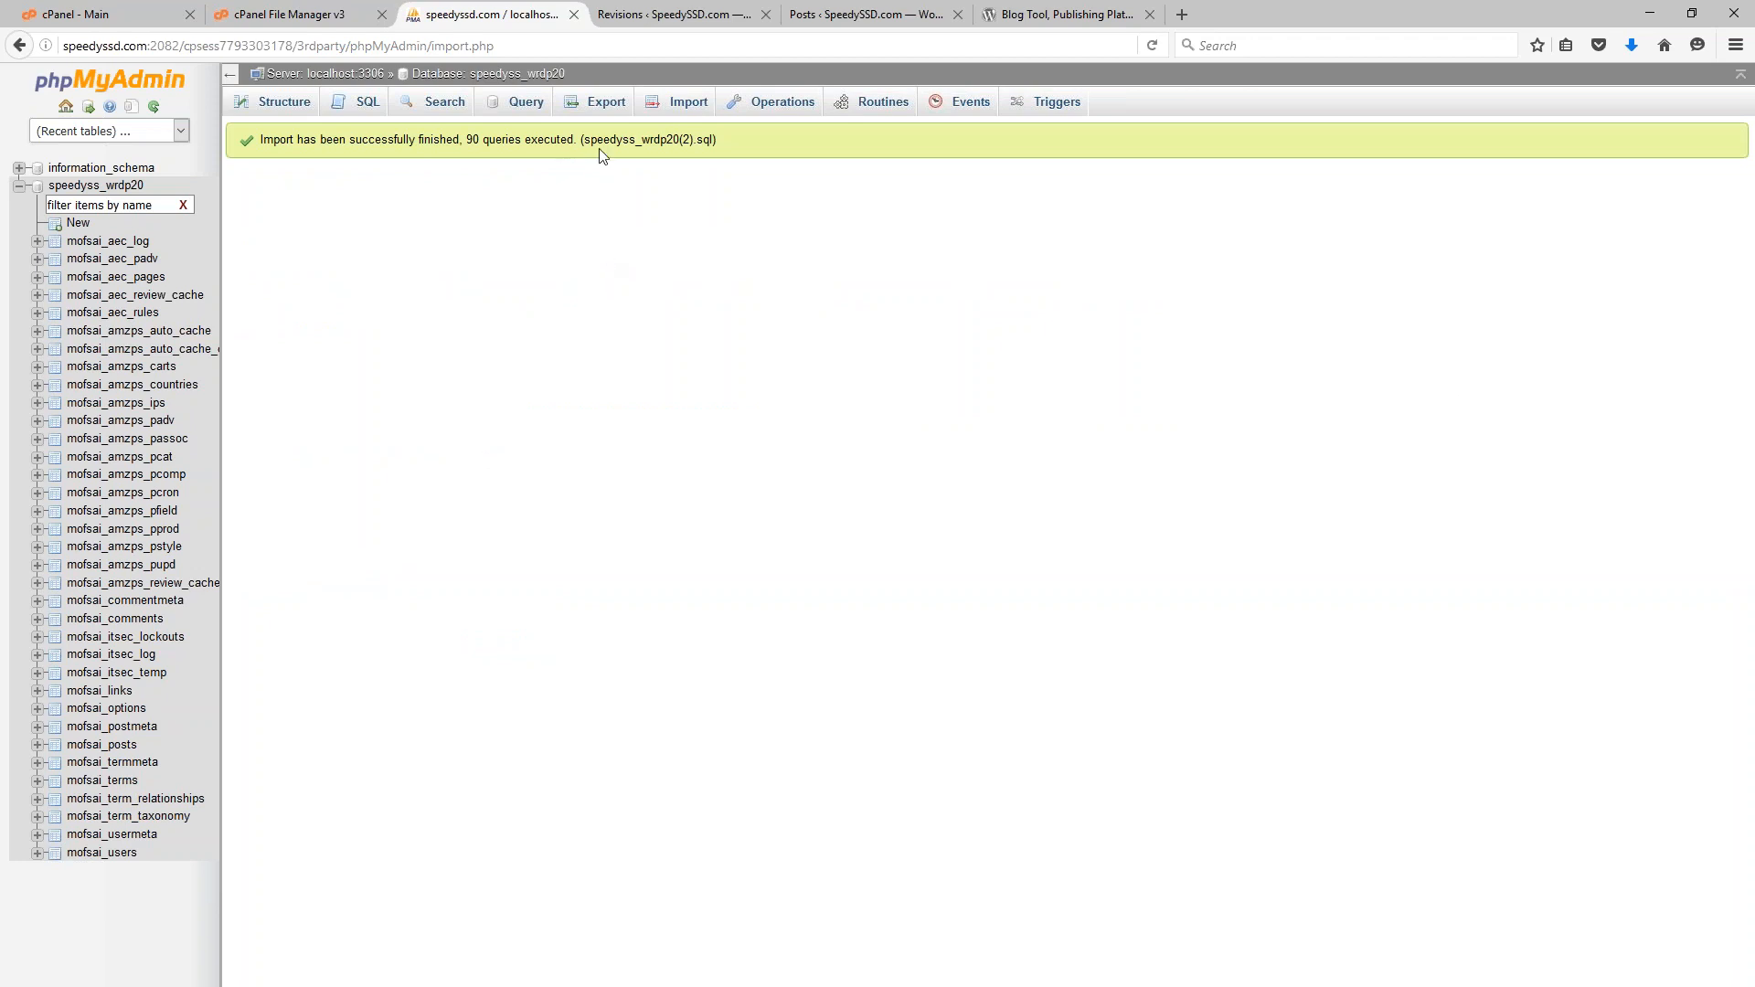
Step: Glance at the WordPress posts list, then view speedyss_wrdp20's restored mofsai_ tables in phpMyAdmin
{"action": "left_click", "coordinate": [871, 15]}
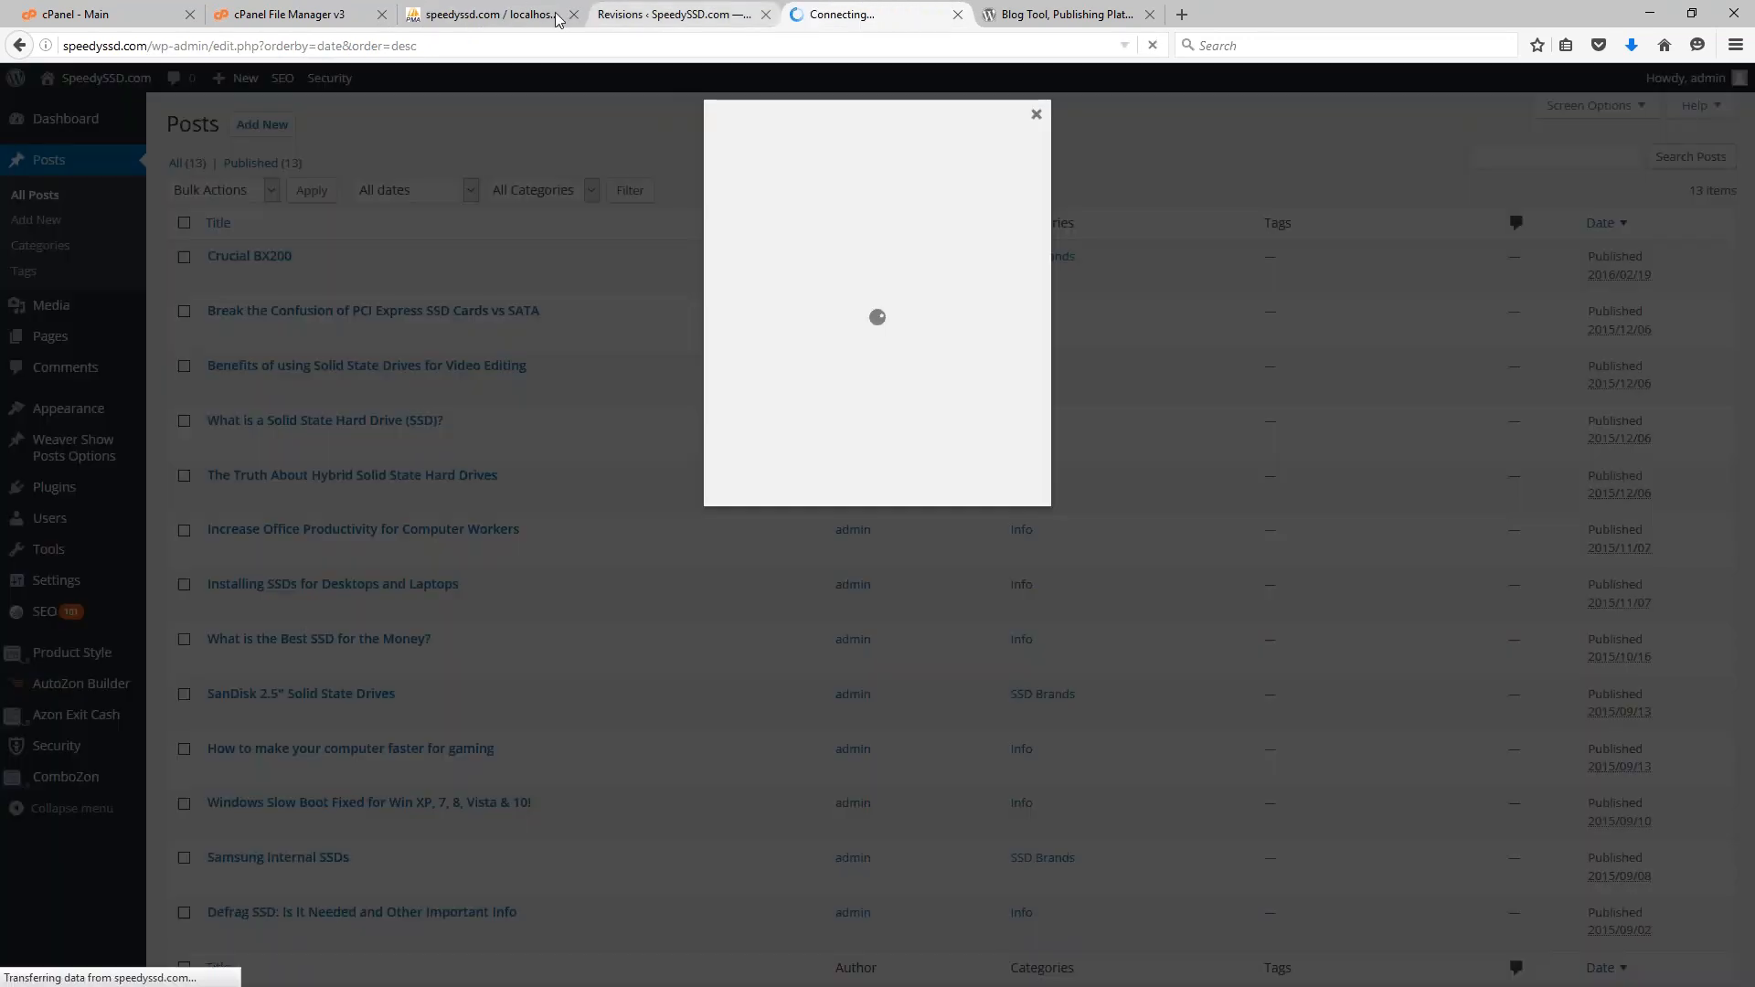
{"action": "left_click", "coordinate": [466, 14]}
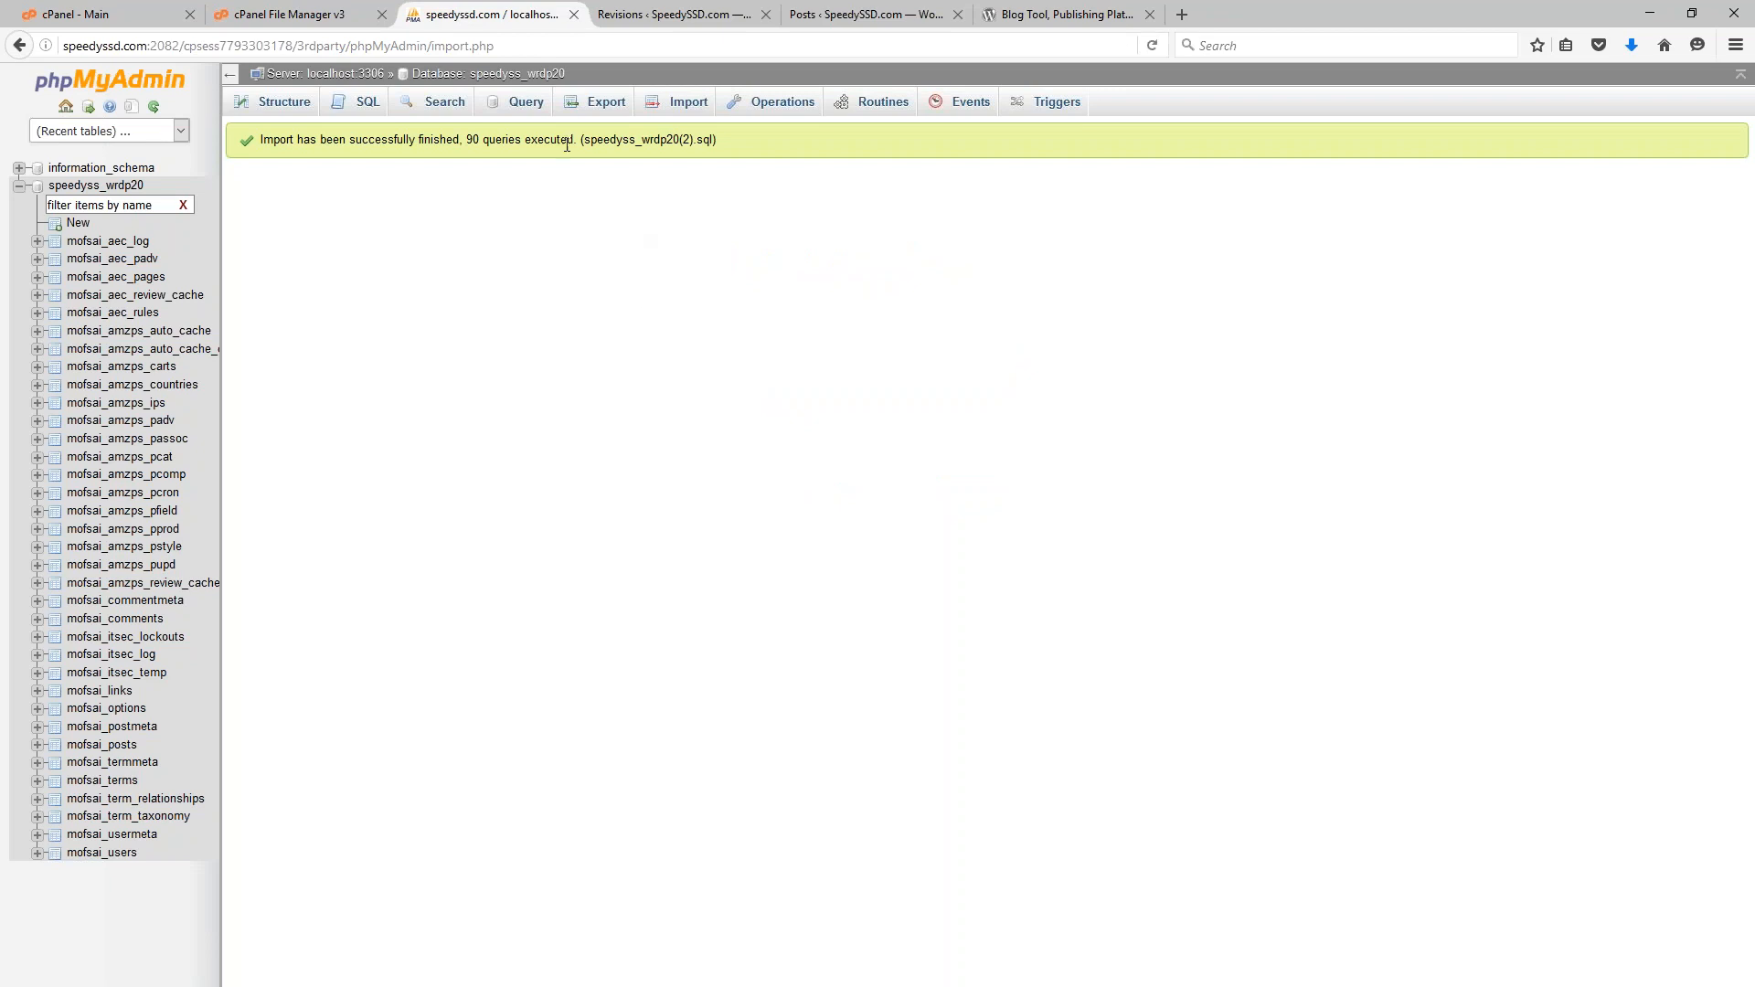
{"action": "left_click", "coordinate": [78, 187]}
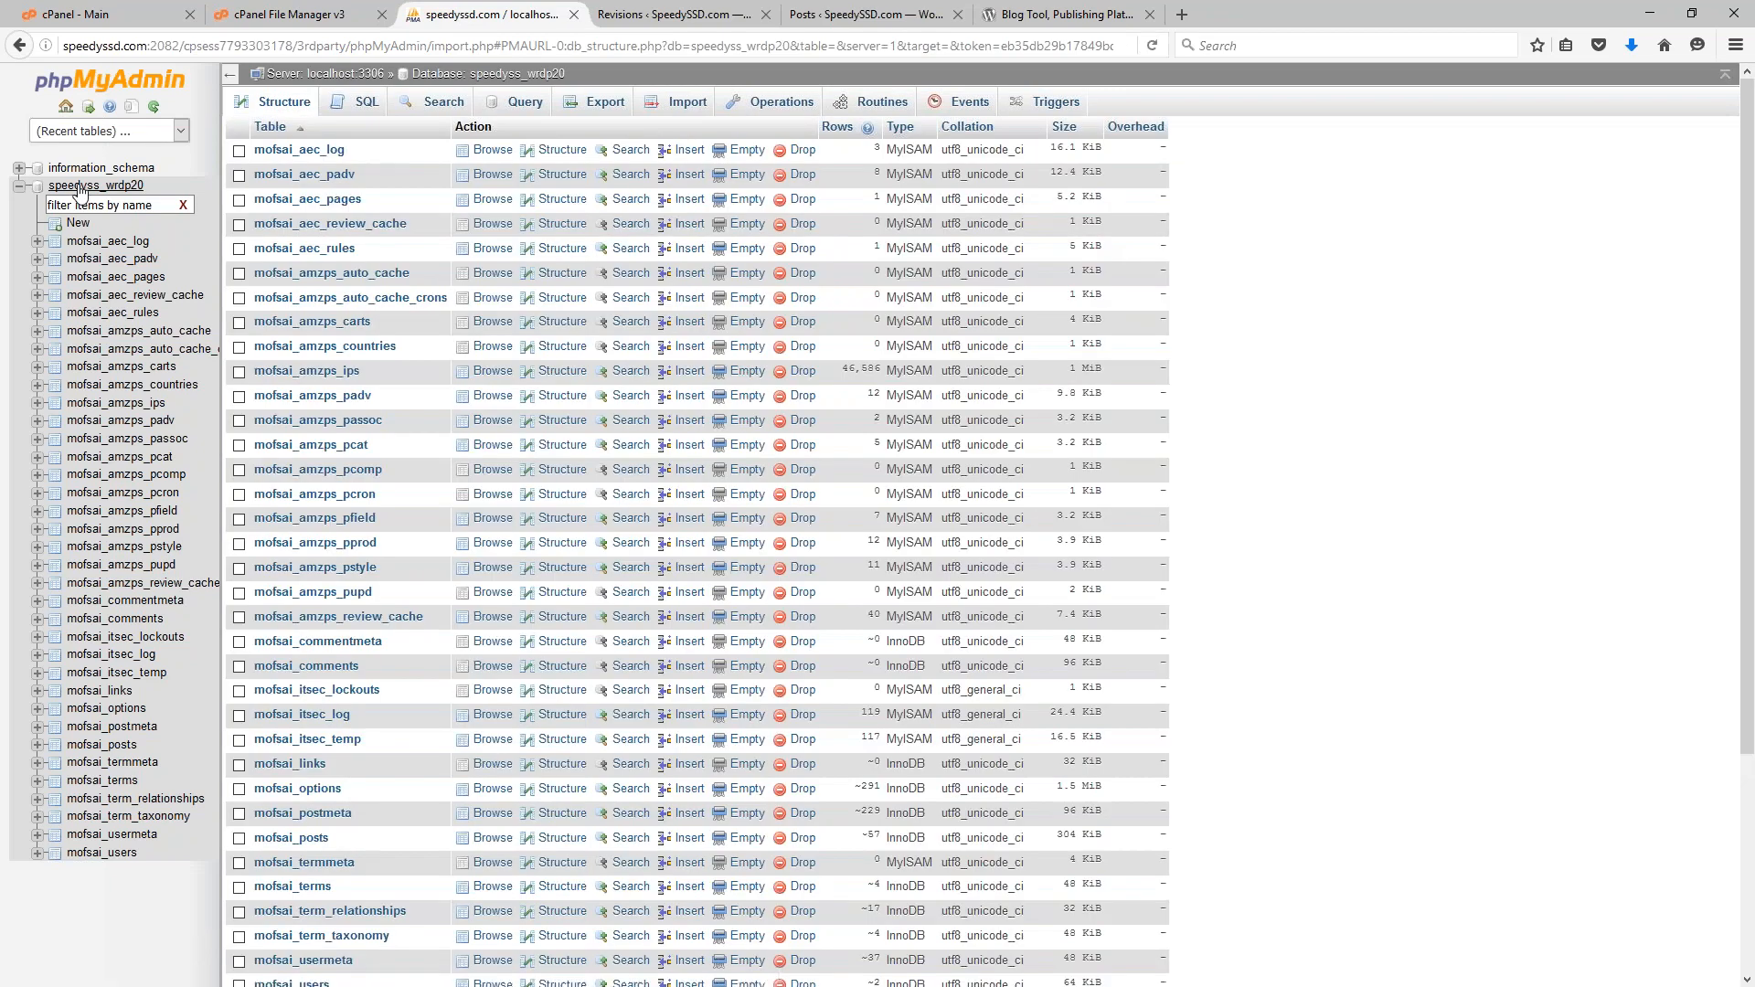
Step: Export speedyss_wrdp20 as a Quick SQL file to the computer, then return to File Manager
{"action": "left_click", "coordinate": [592, 103]}
{"action": "left_click", "coordinate": [269, 406]}
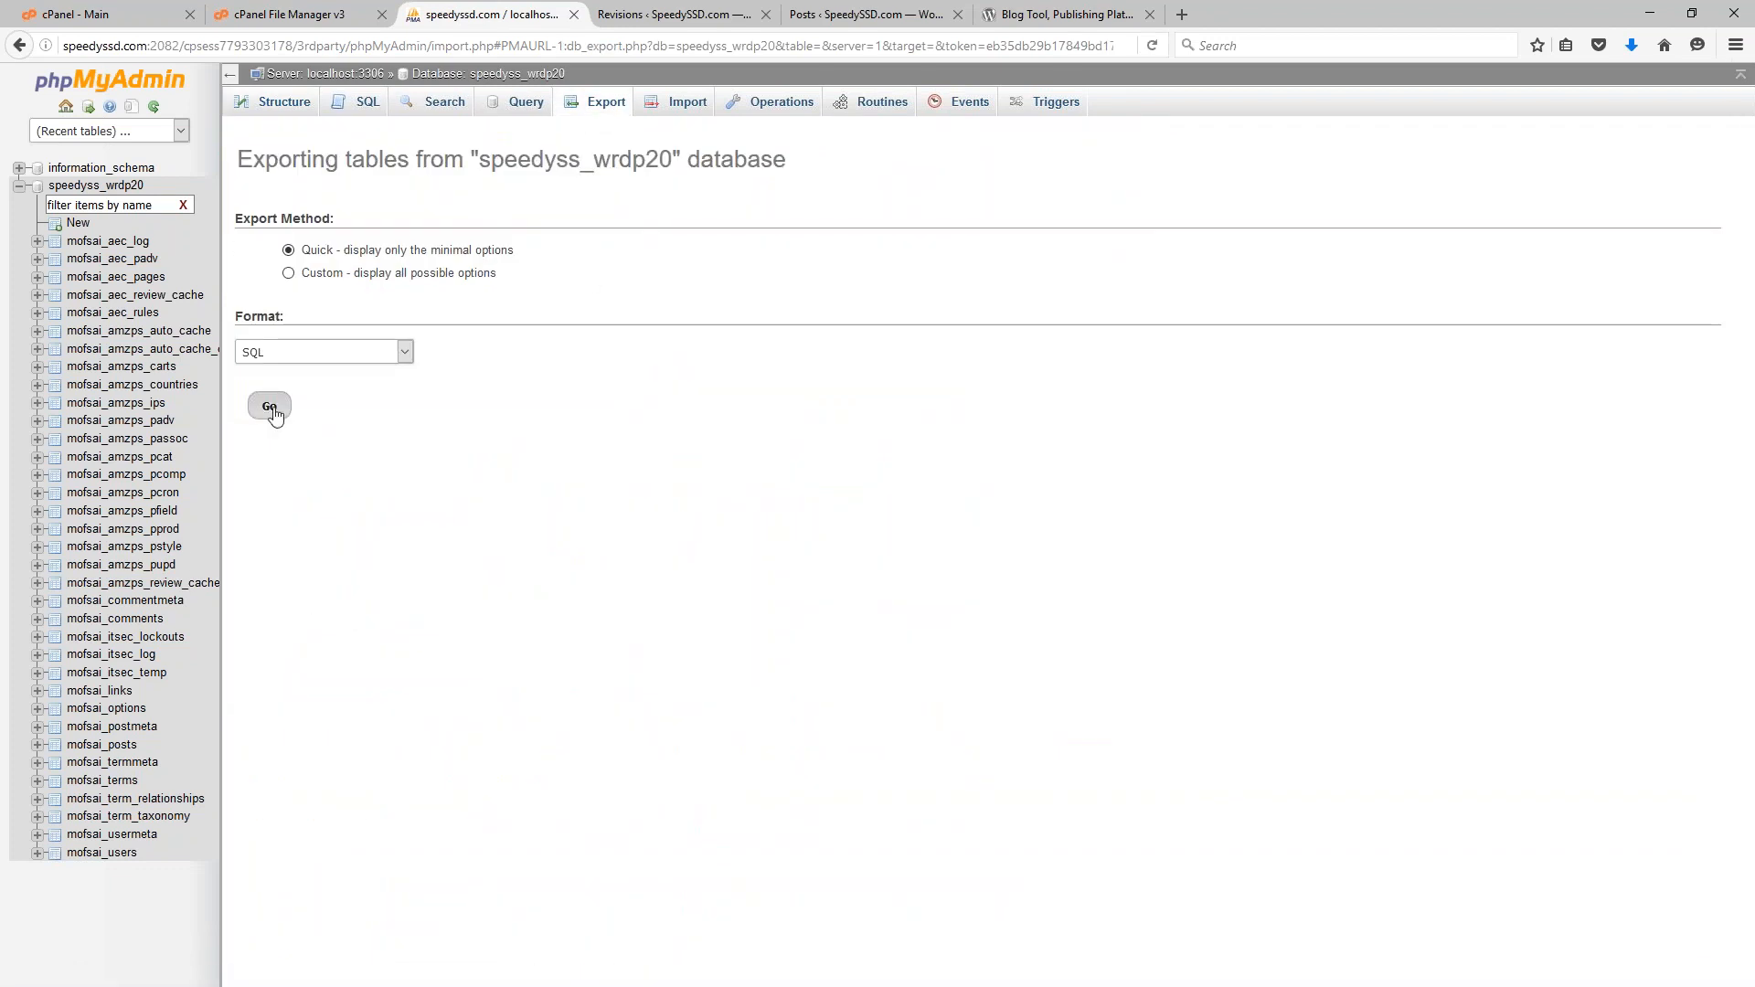
{"action": "left_click", "coordinate": [925, 524]}
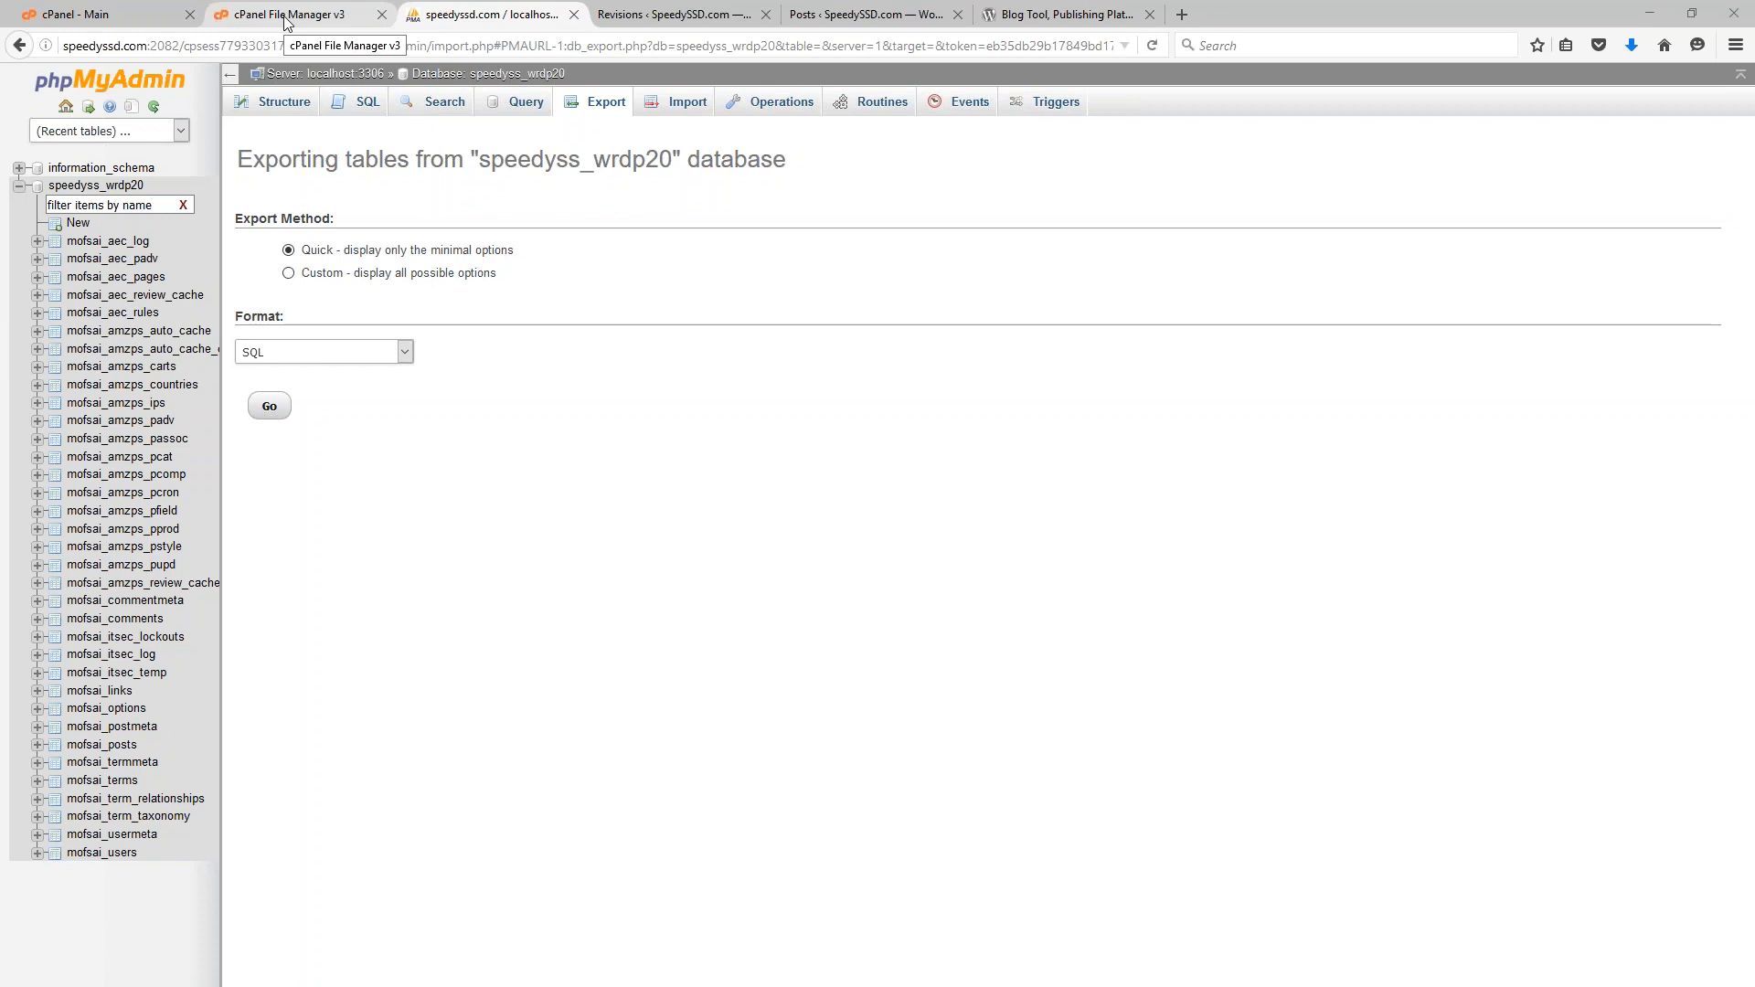
{"action": "left_click", "coordinate": [287, 17]}
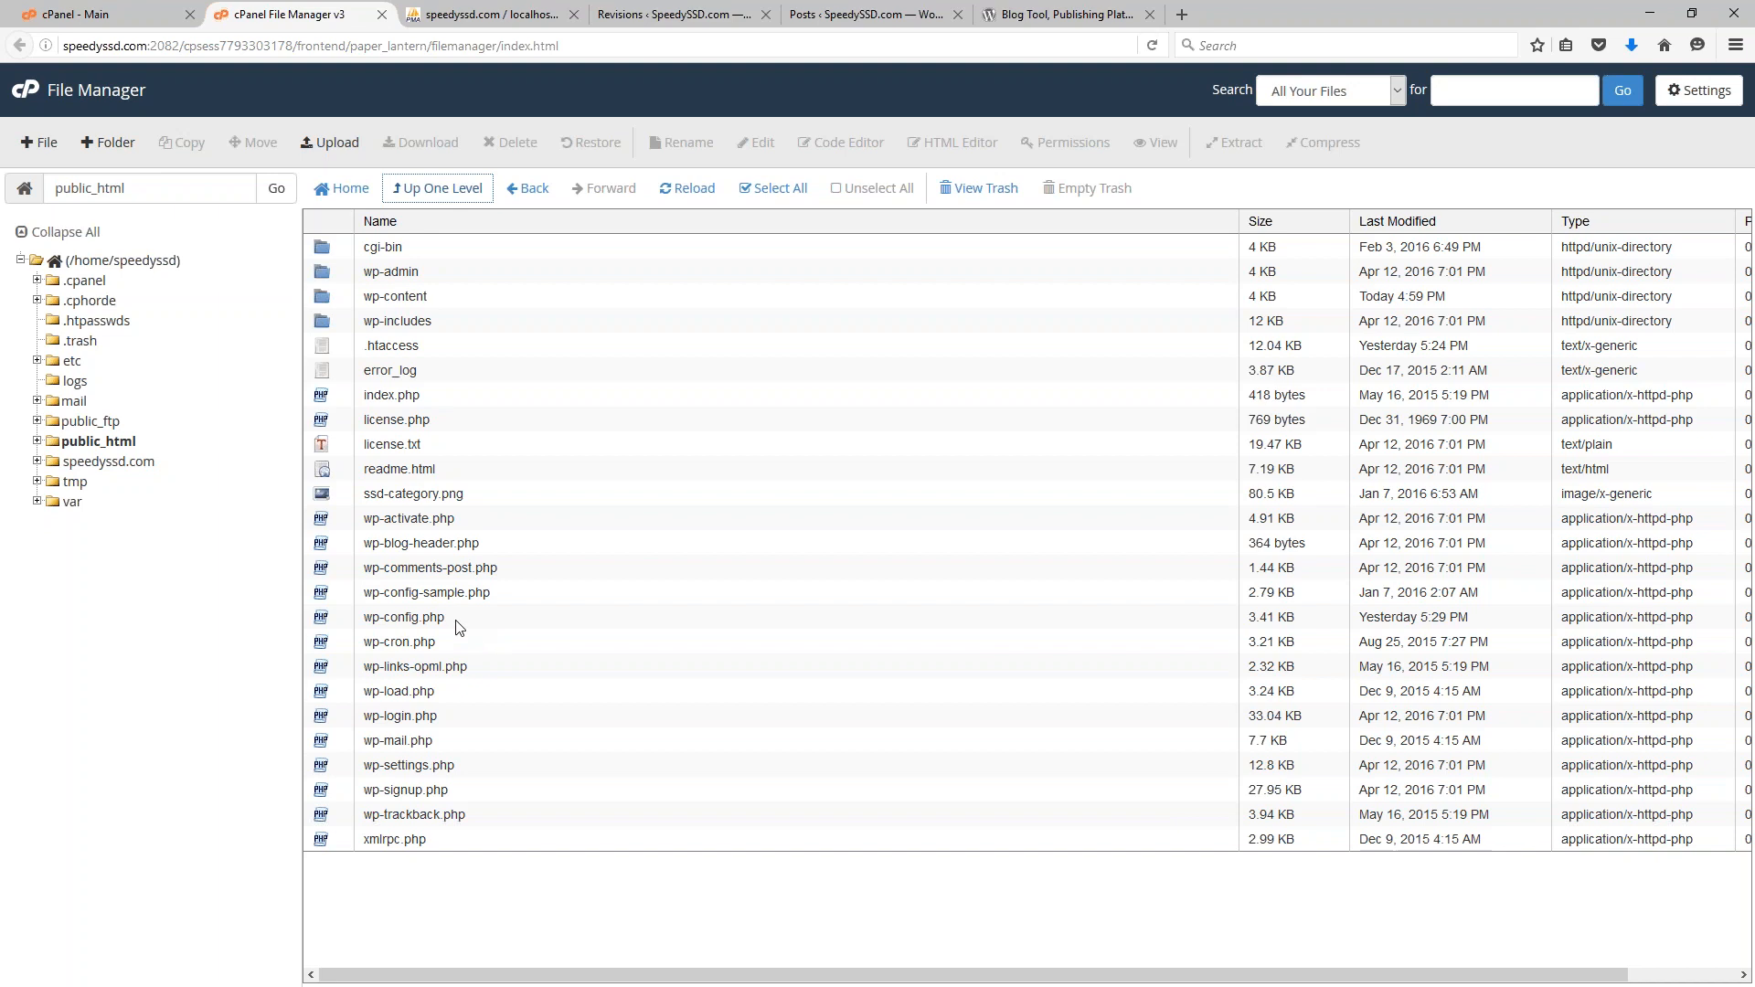
Step: Select everything in public_html and permanently delete it, skipping the trash
{"action": "left_click", "coordinate": [393, 254]}
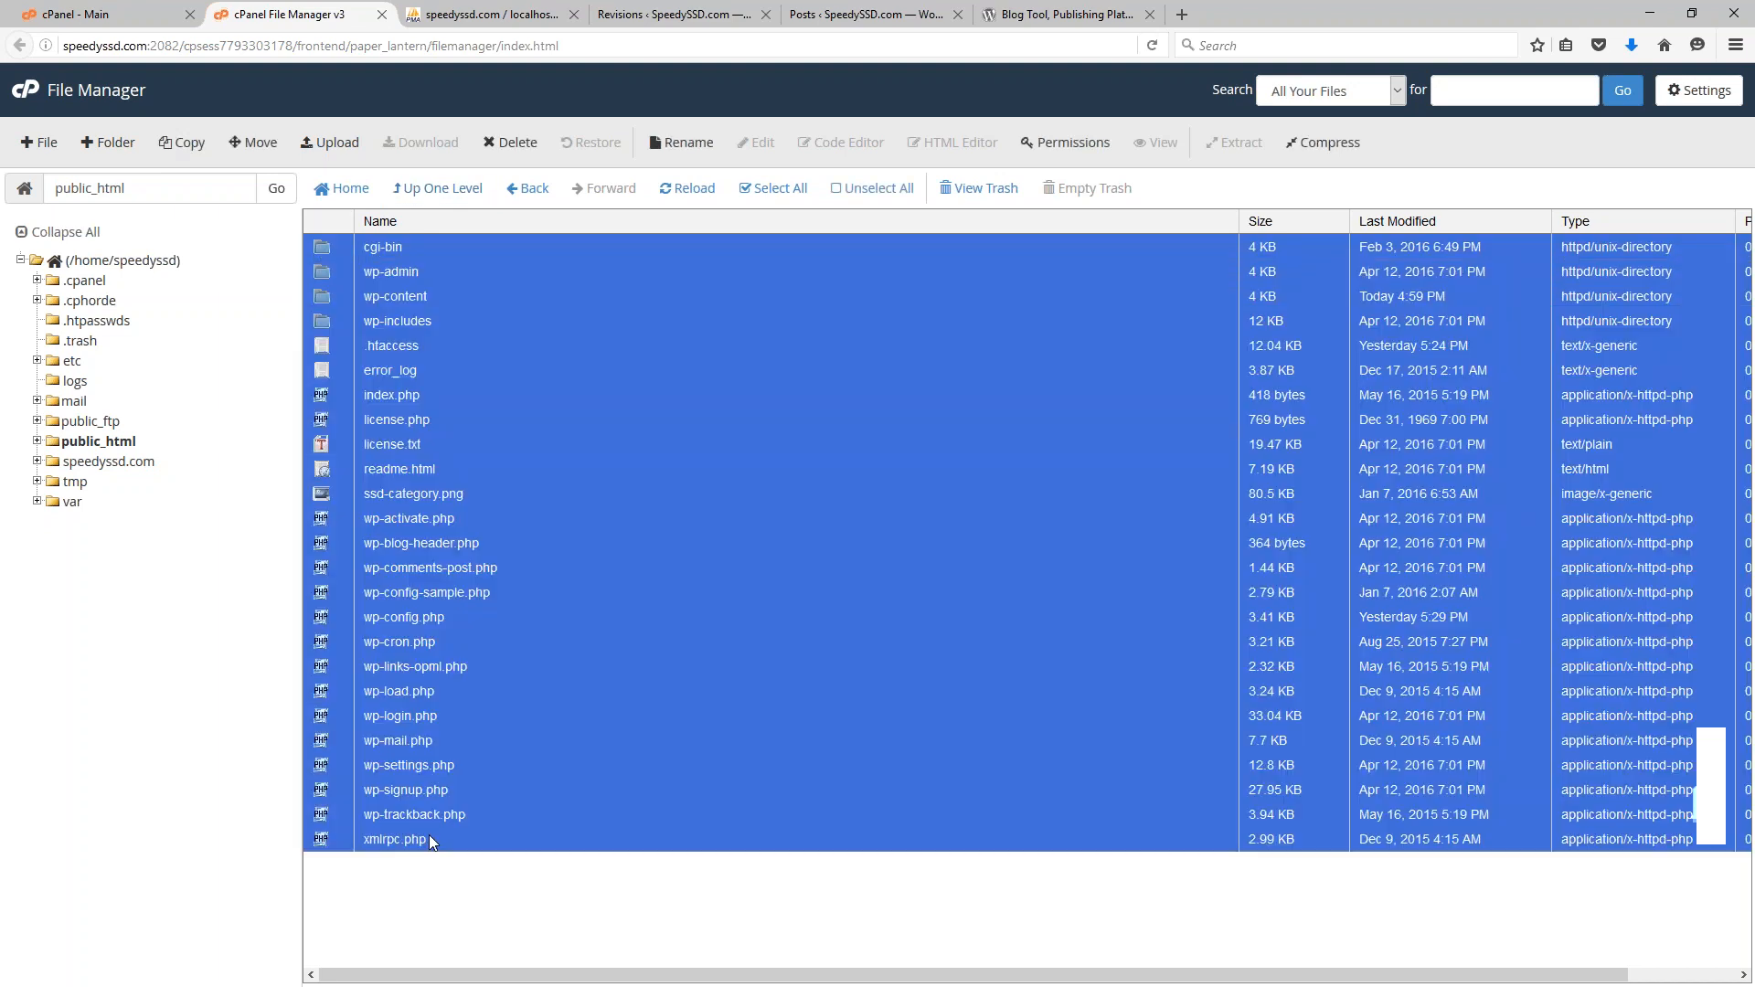
{"action": "left_click", "coordinate": [402, 840], "text": "shift"}
{"action": "left_click", "coordinate": [519, 188]}
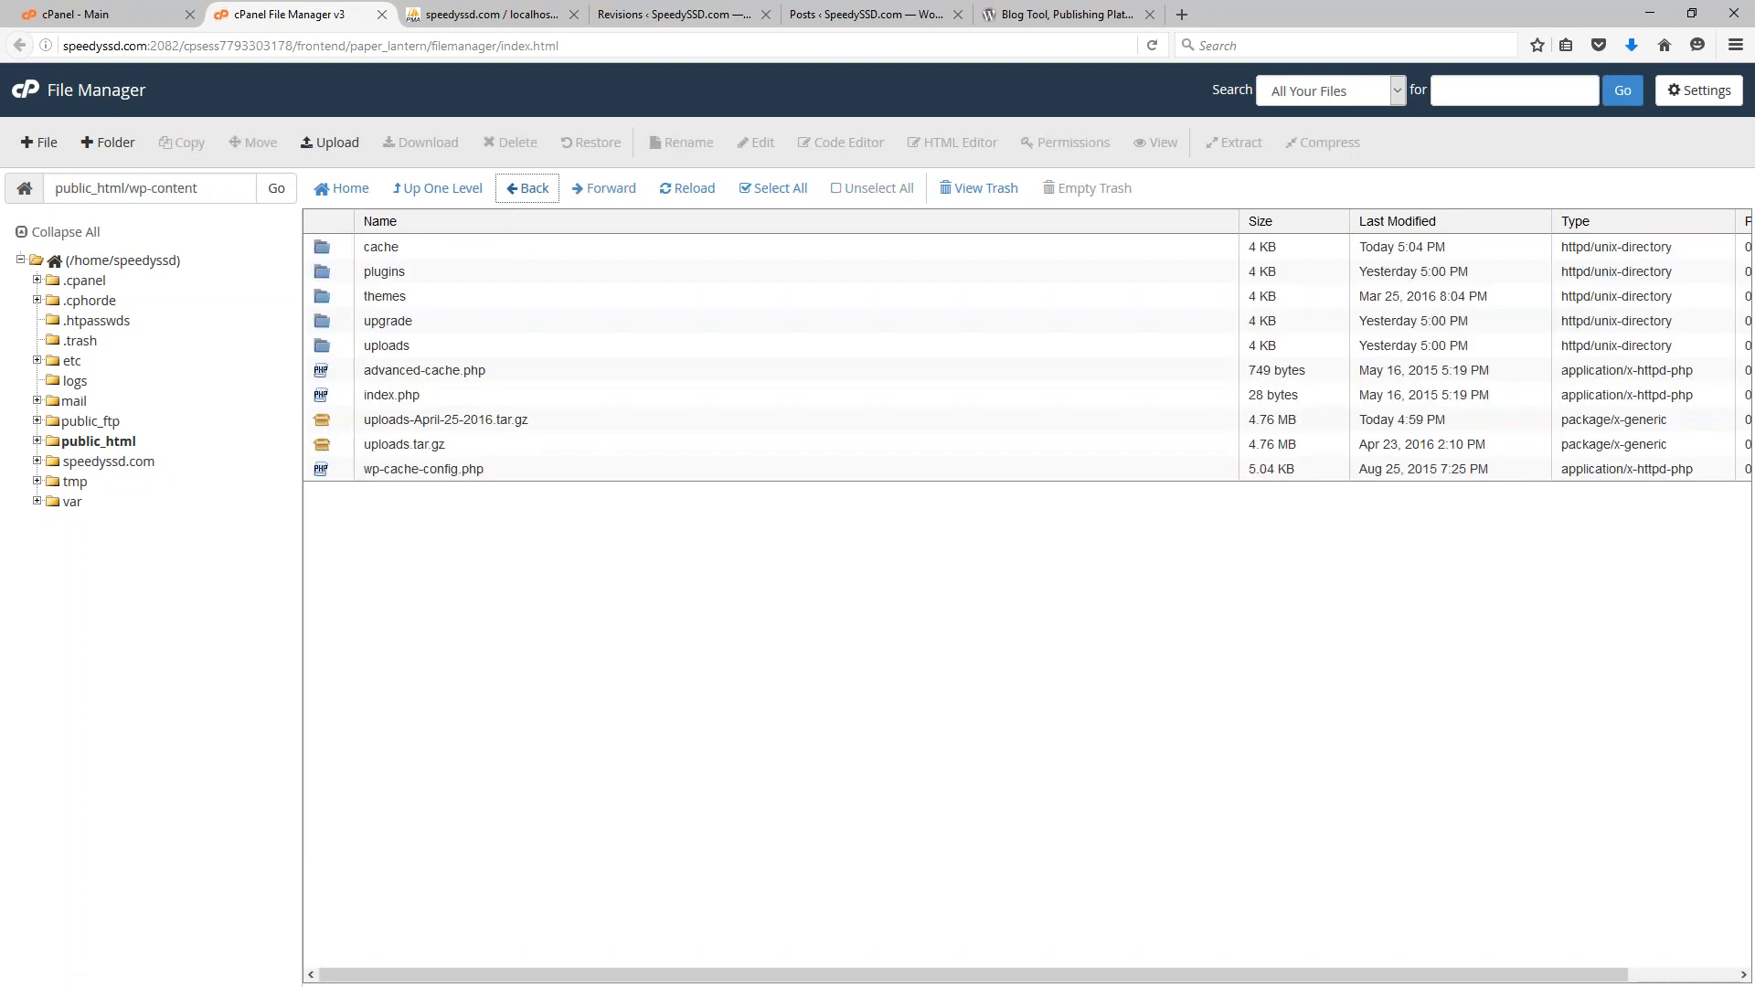
{"action": "left_click", "coordinate": [436, 189]}
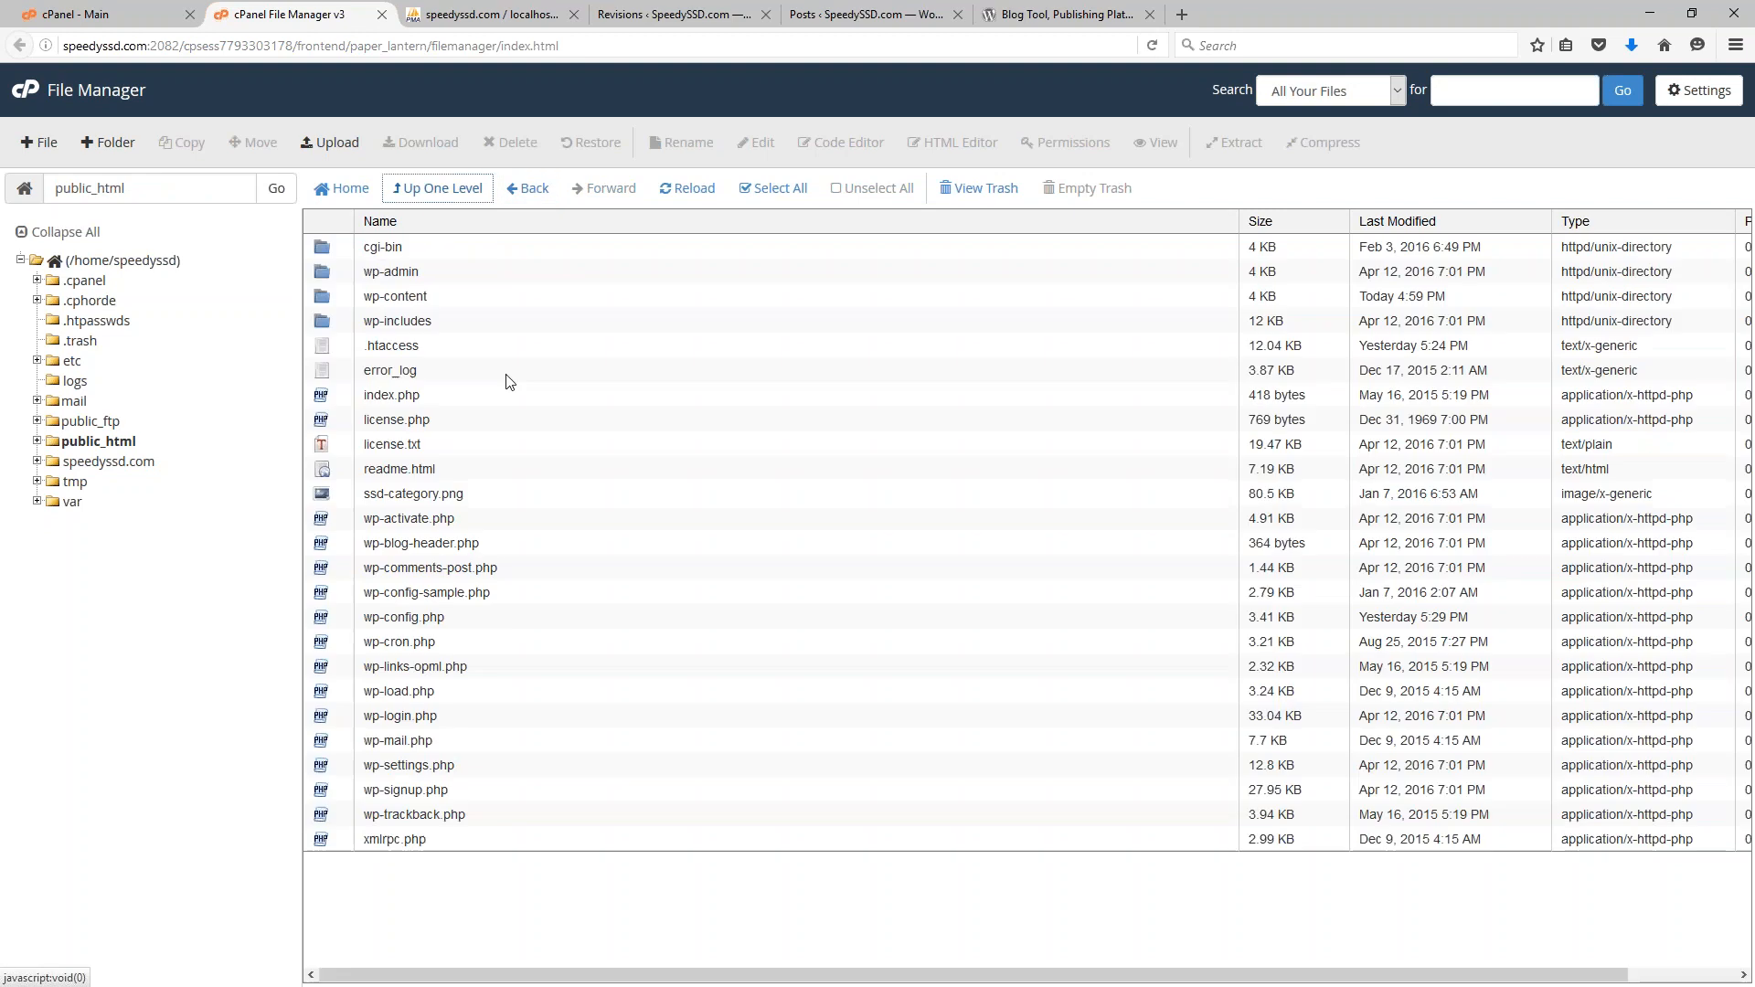
{"action": "left_click", "coordinate": [373, 247]}
{"action": "left_click", "coordinate": [411, 836], "text": "shift"}
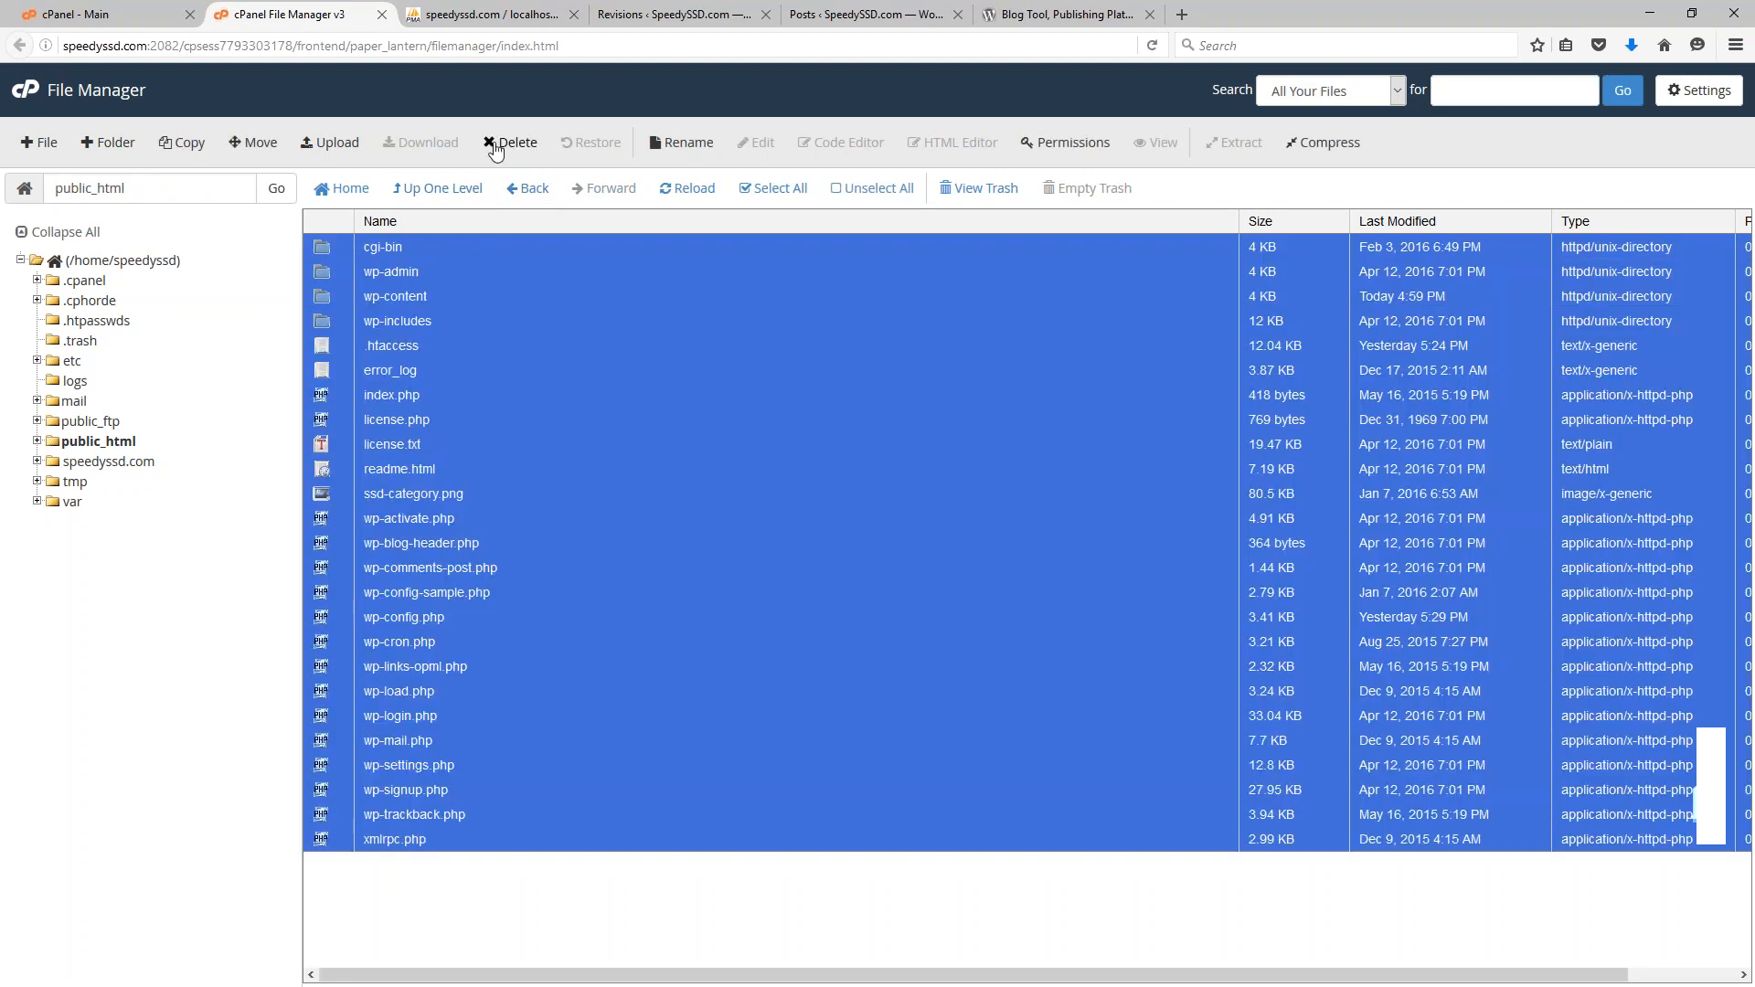
{"action": "left_click", "coordinate": [532, 146]}
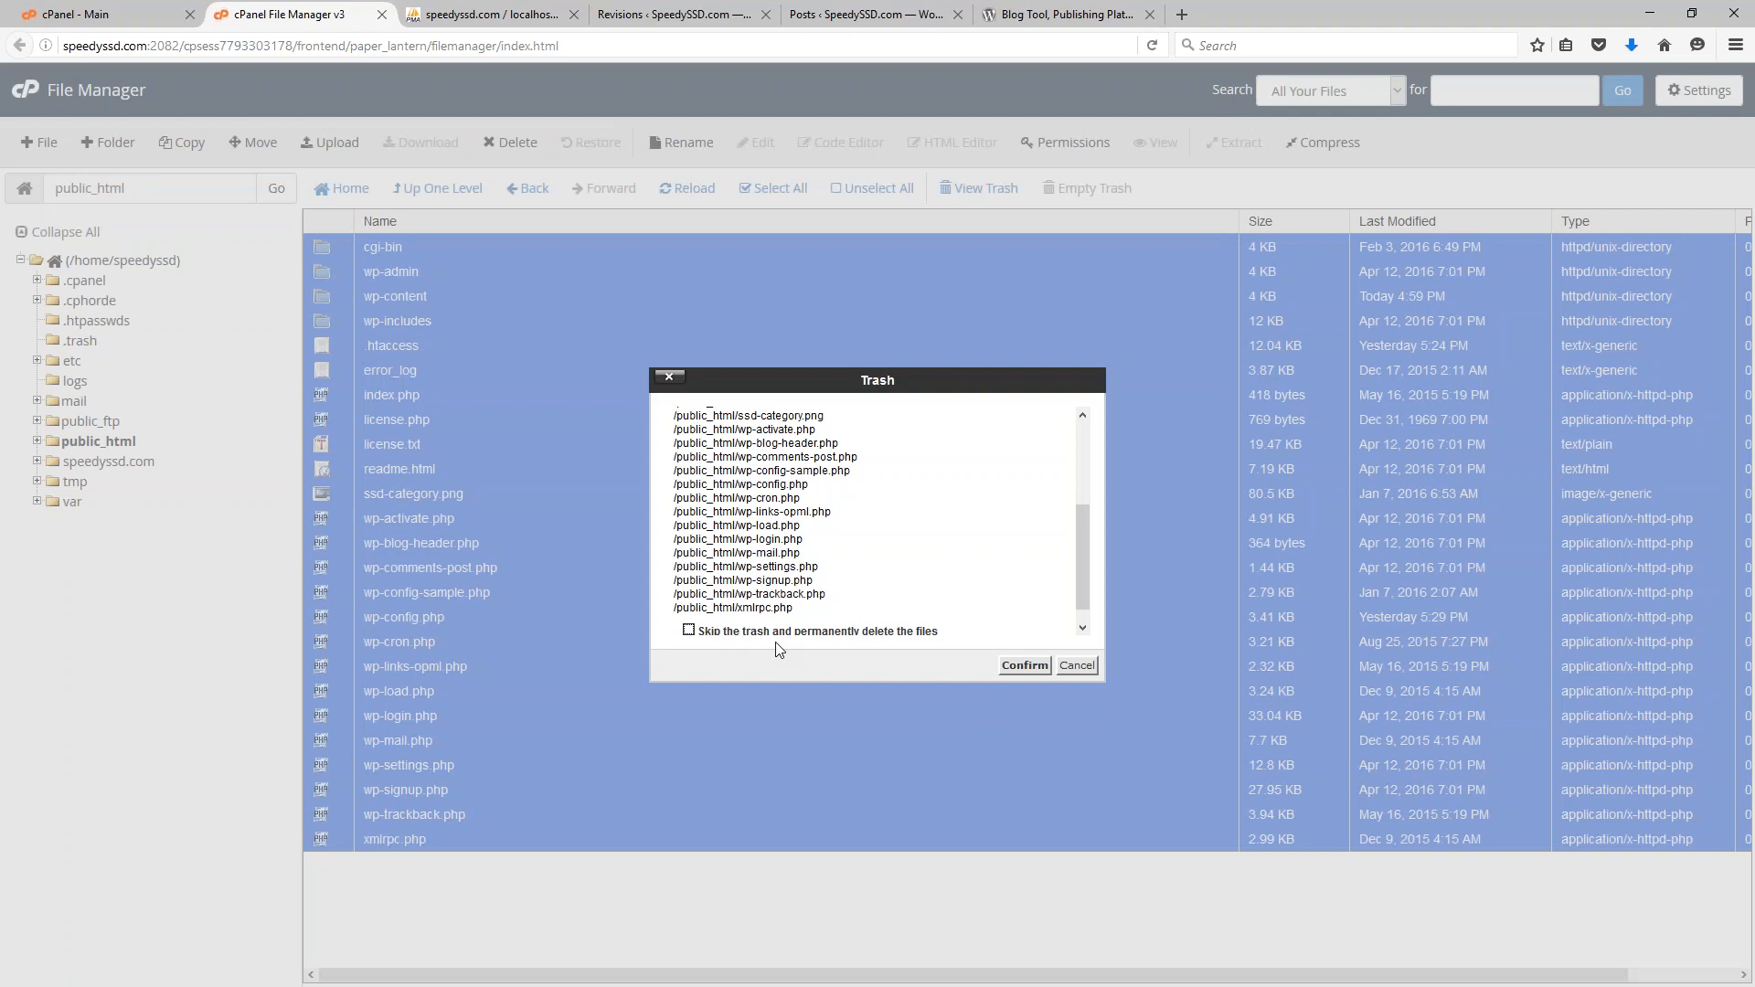
{"action": "left_click", "coordinate": [689, 631]}
{"action": "left_click", "coordinate": [1024, 665]}
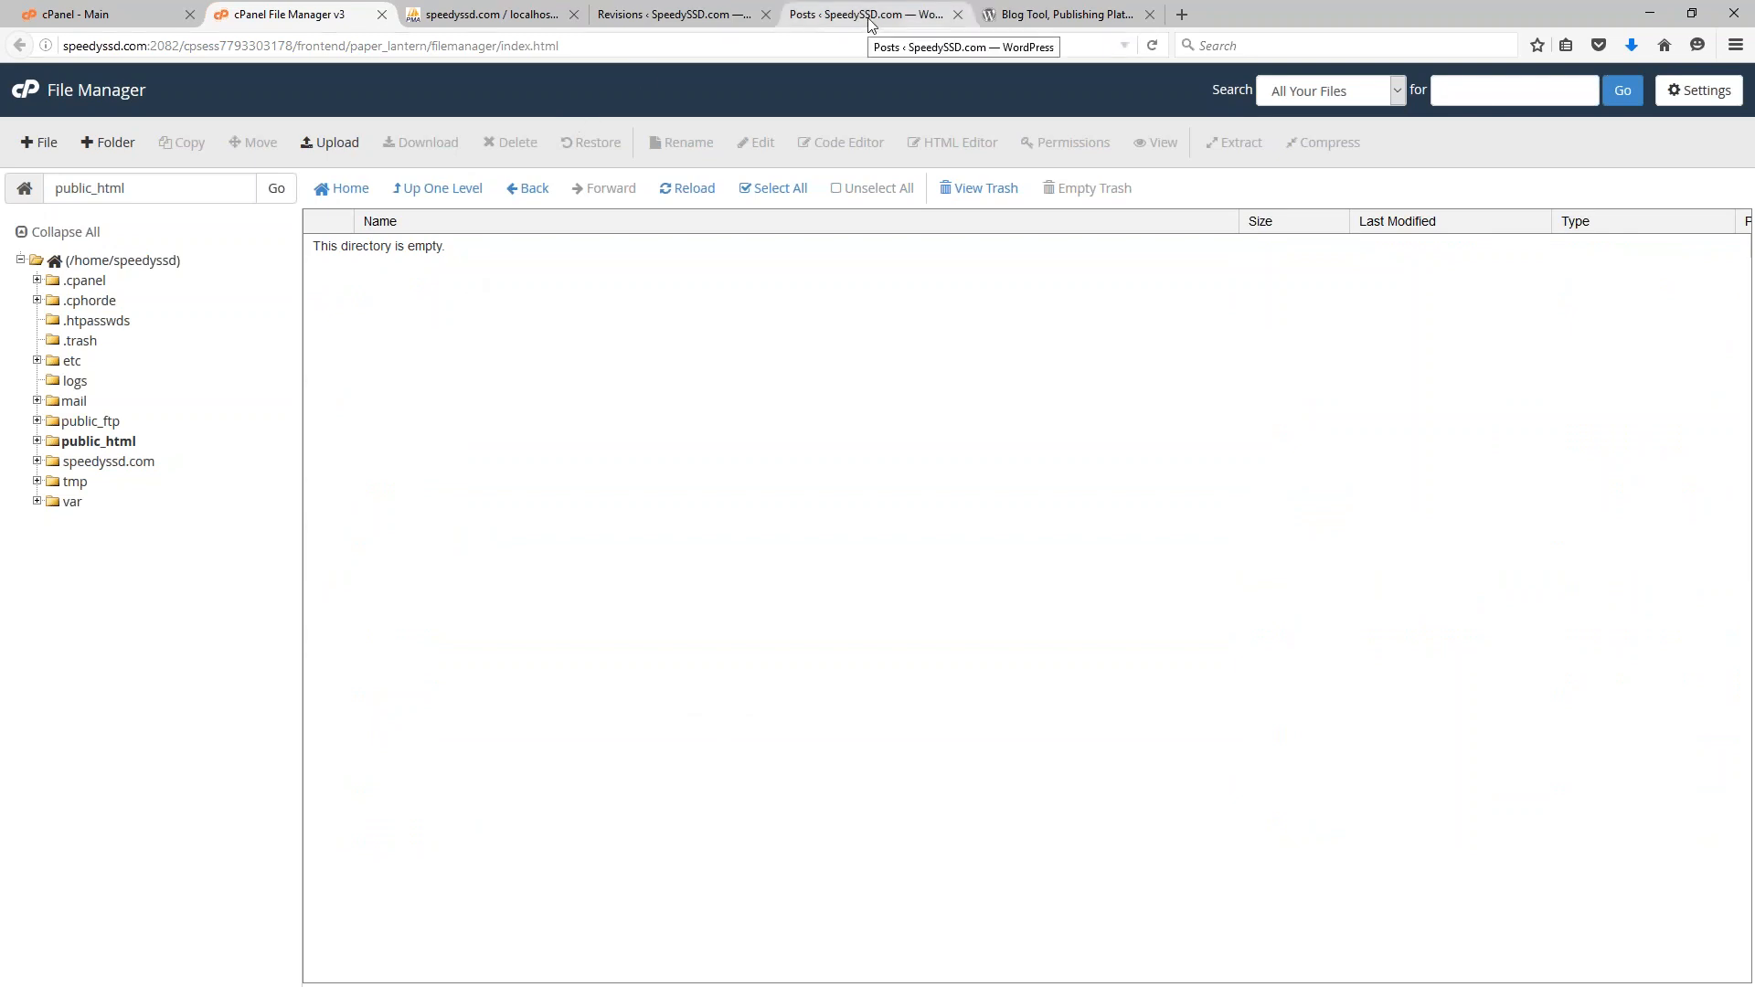
{"action": "left_click", "coordinate": [1063, 14]}
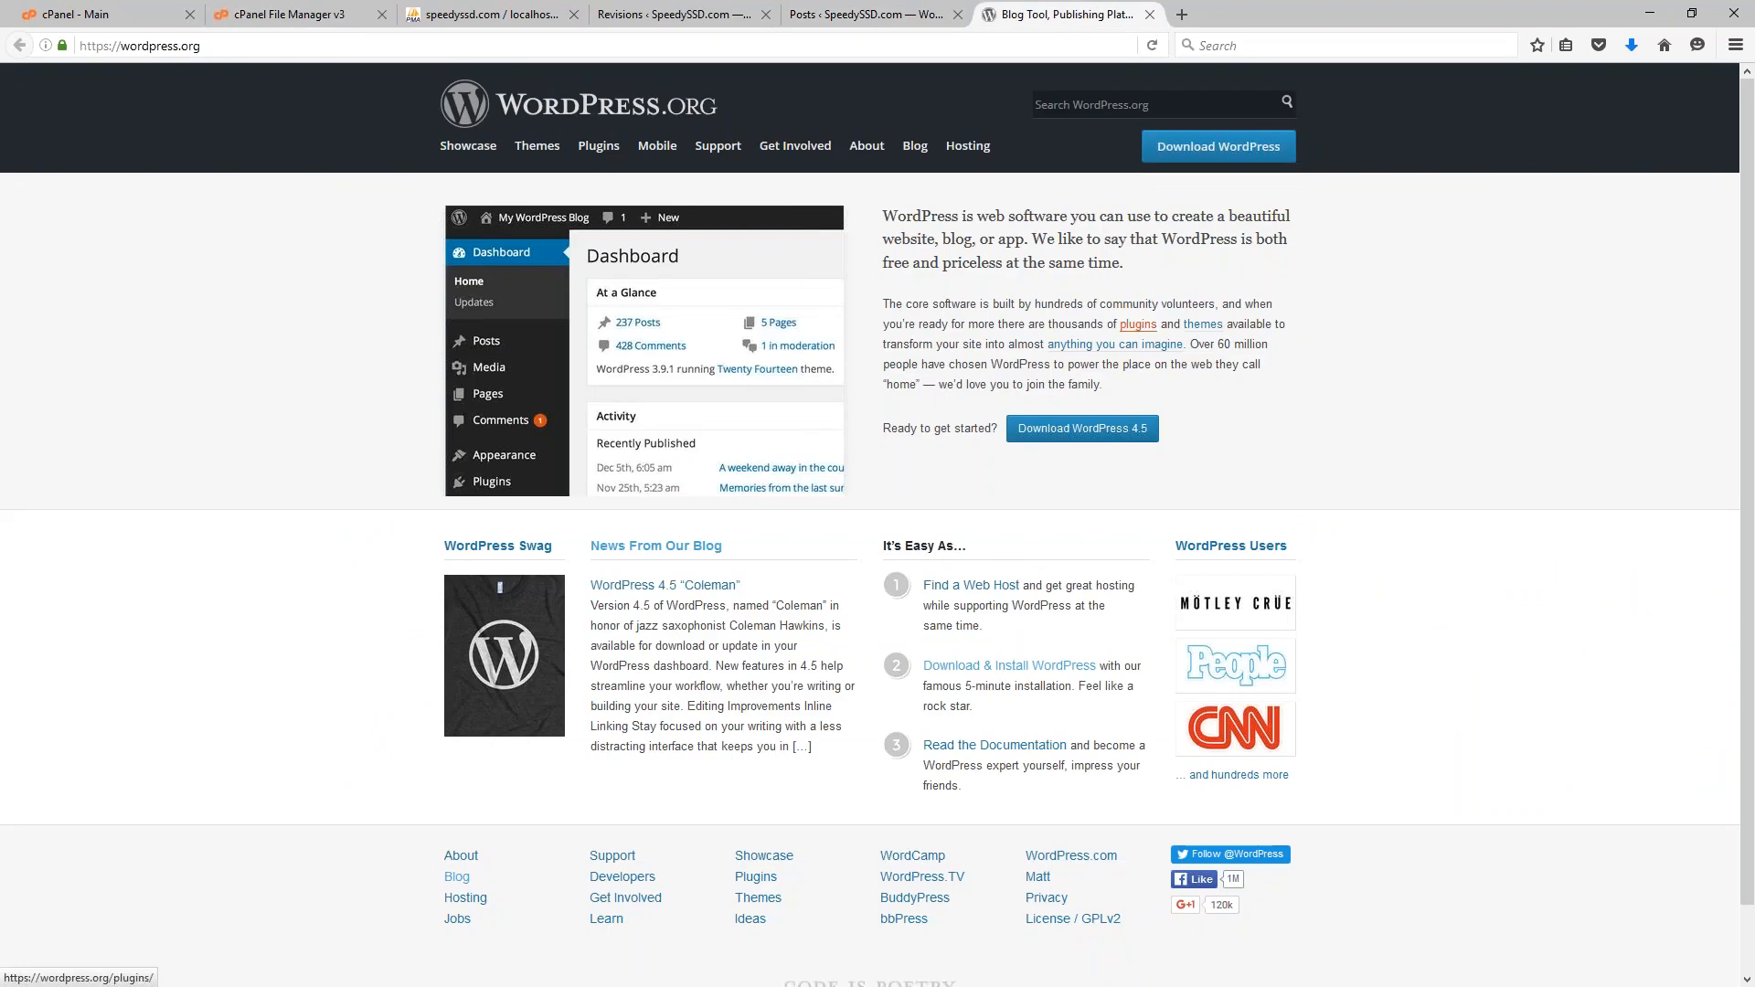
Step: Download WordPress 4.5 as wordpress-4.5.tar.gz and save it to disk
{"action": "left_click", "coordinate": [1060, 430]}
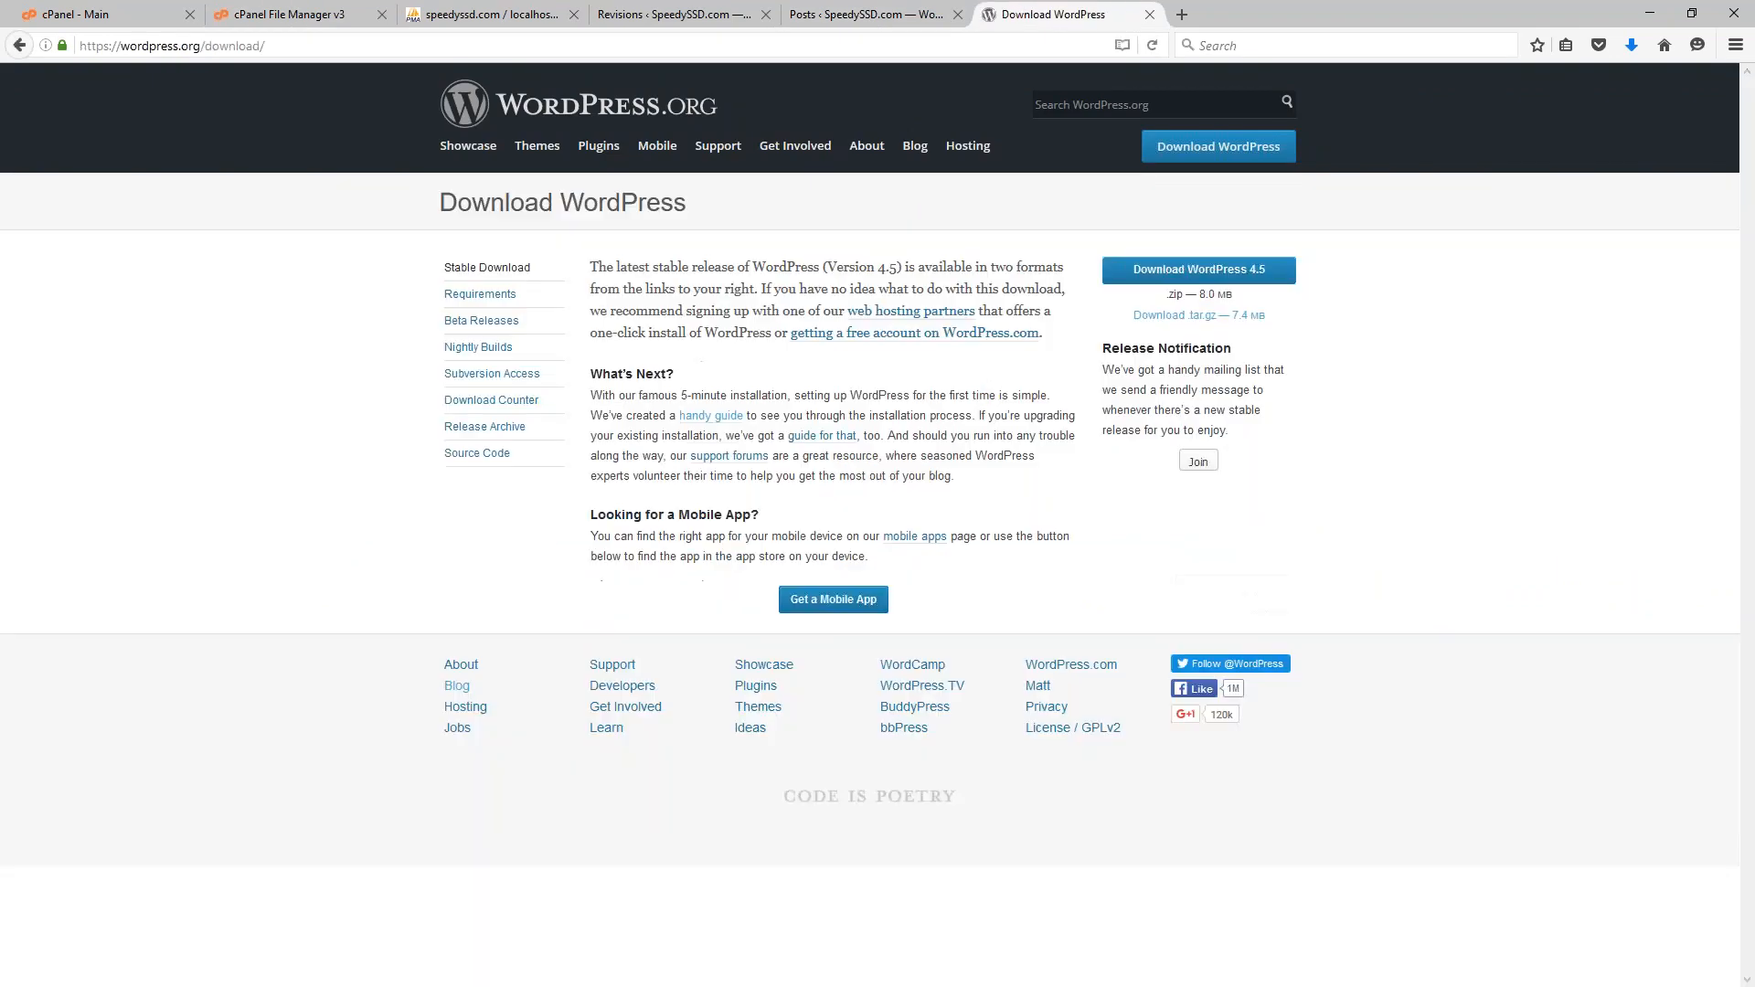
{"action": "left_click", "coordinate": [1194, 320]}
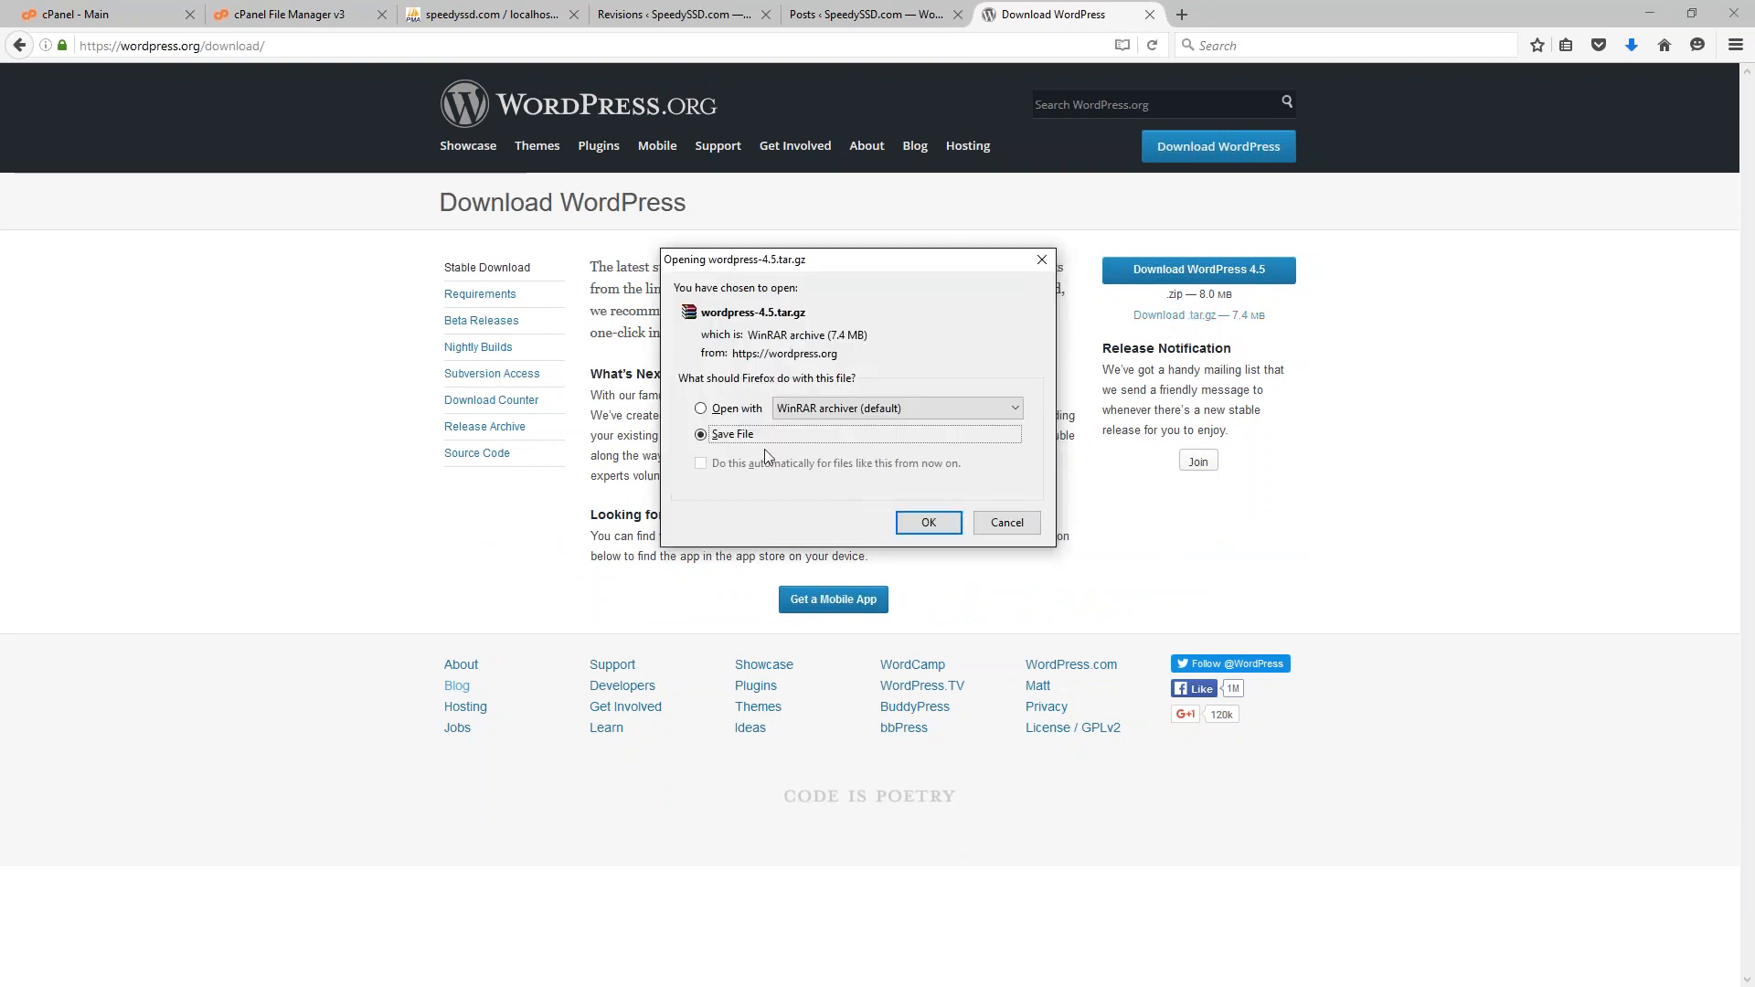
{"action": "left_click", "coordinate": [700, 435]}
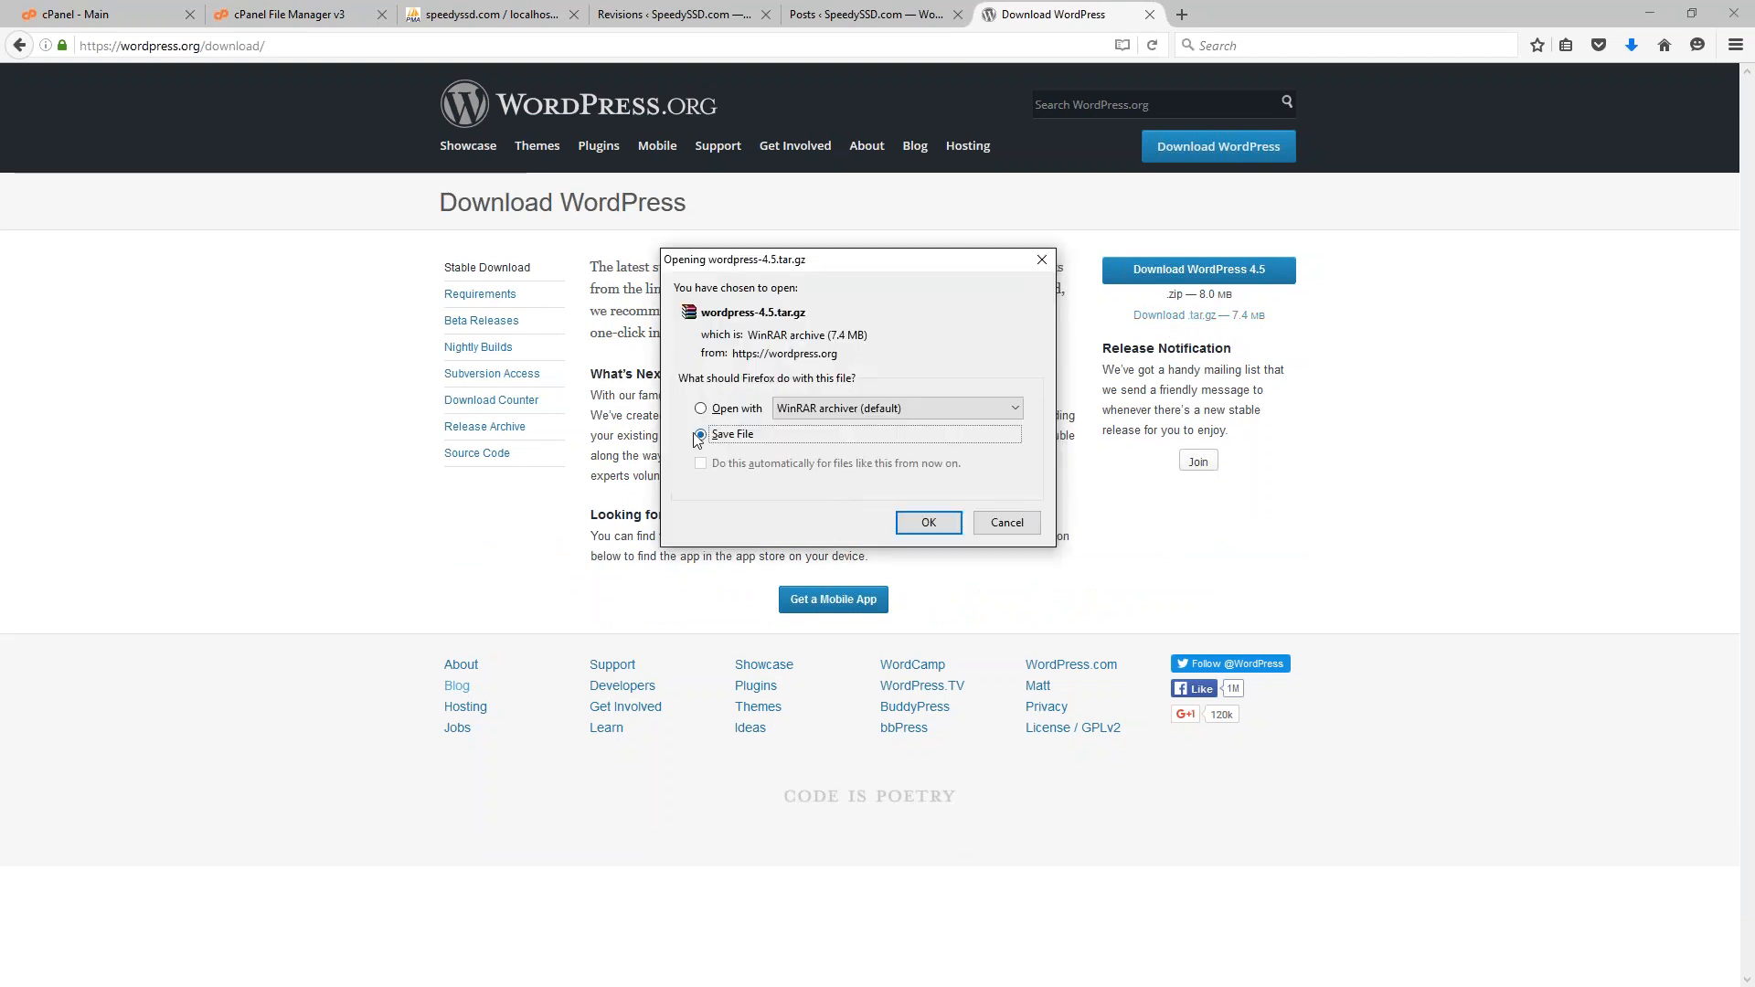
{"action": "left_click", "coordinate": [929, 525]}
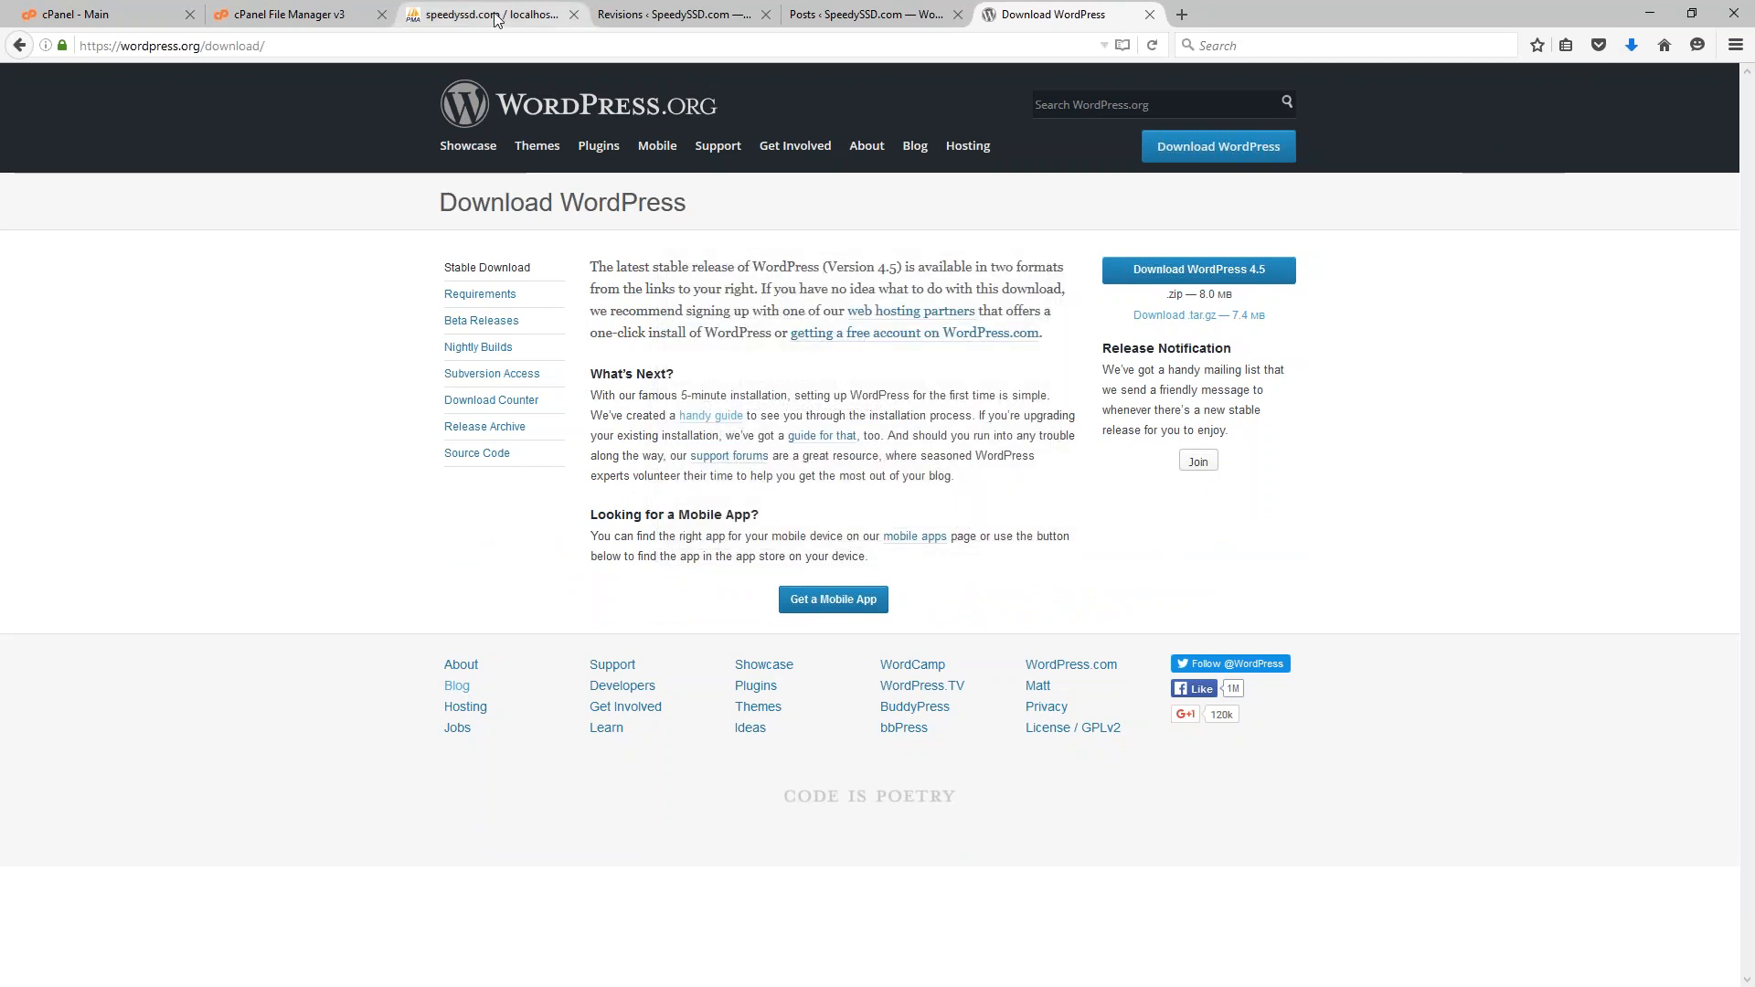
Step: Upload wordpress-4.5(1).tar.gz (7.40 MB) into public_html and refresh the File Manager listing
{"action": "left_click", "coordinate": [276, 10]}
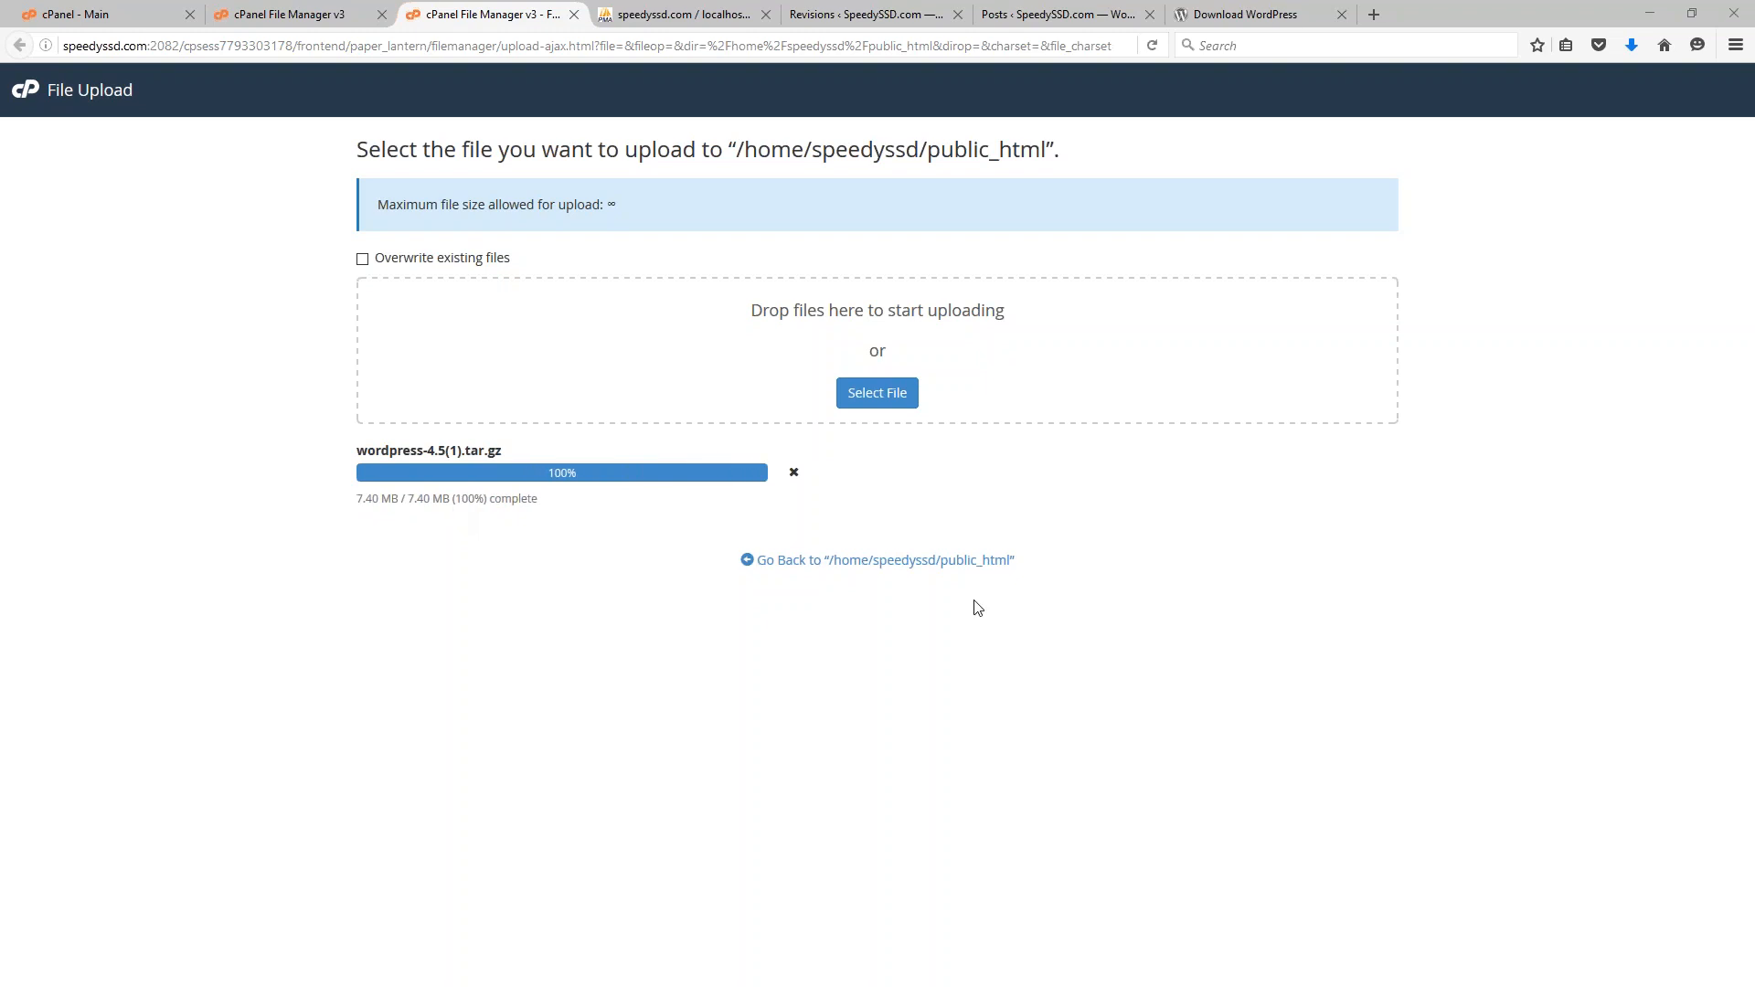
{"action": "left_click", "coordinate": [895, 560]}
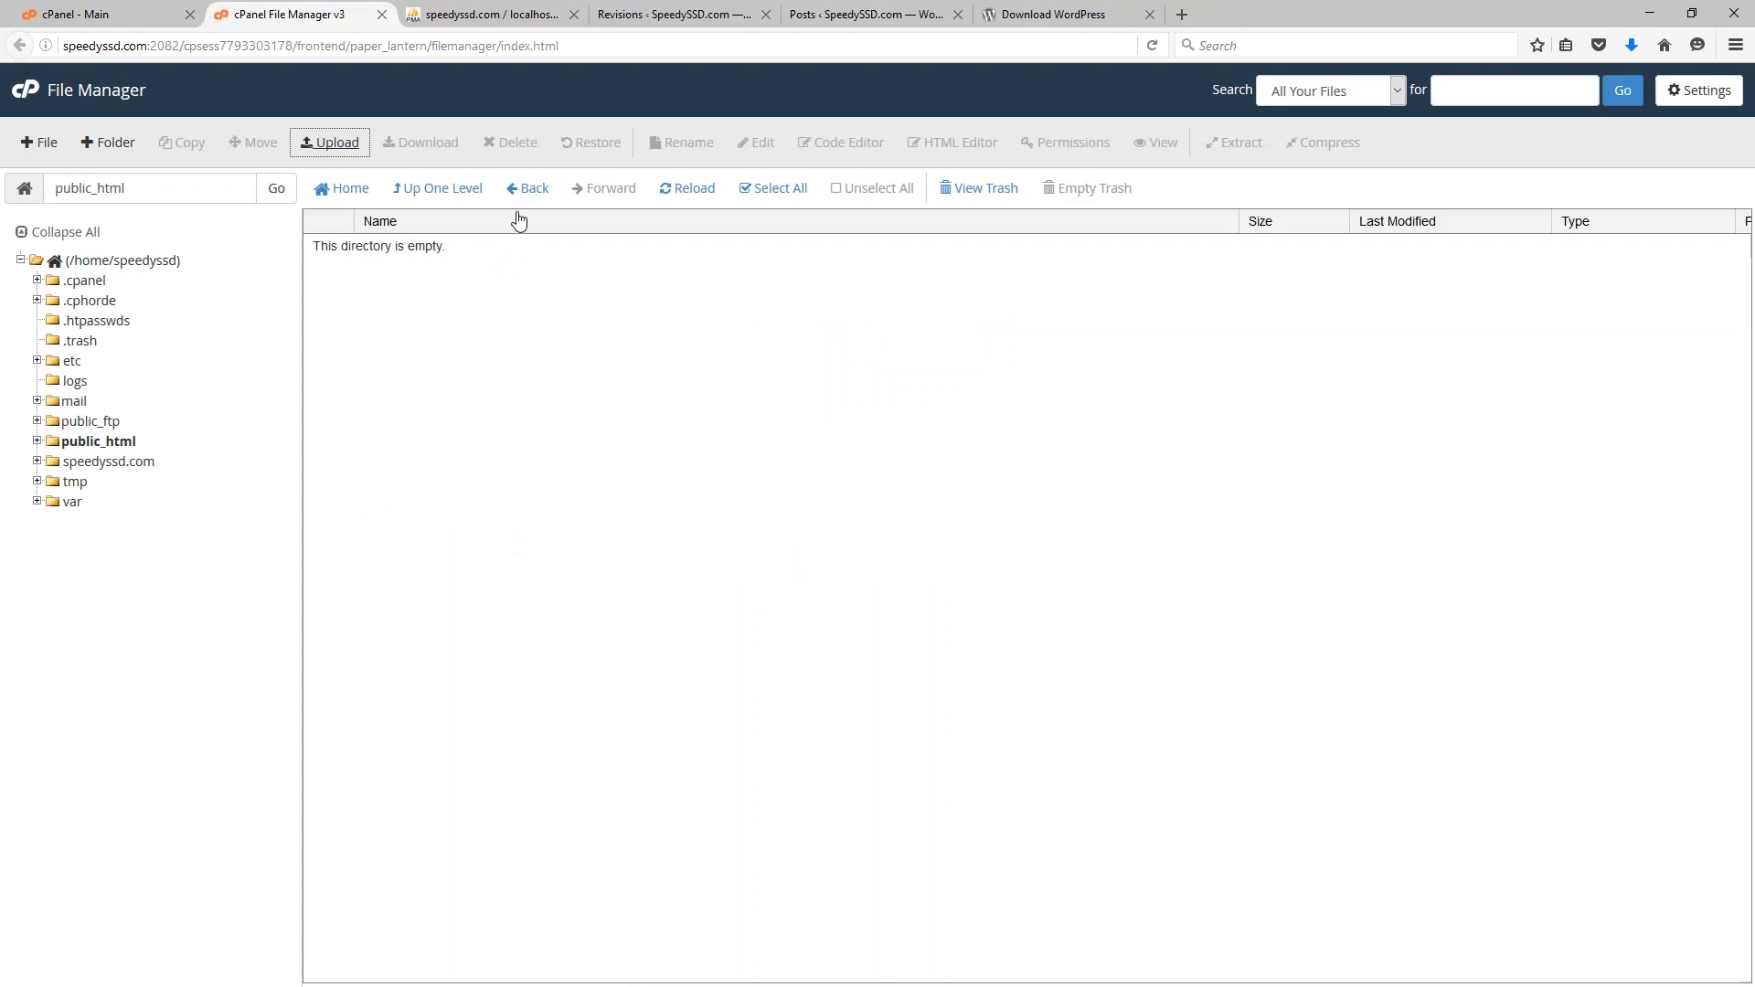
{"action": "left_click", "coordinate": [682, 190]}
{"action": "left_click", "coordinate": [462, 189]}
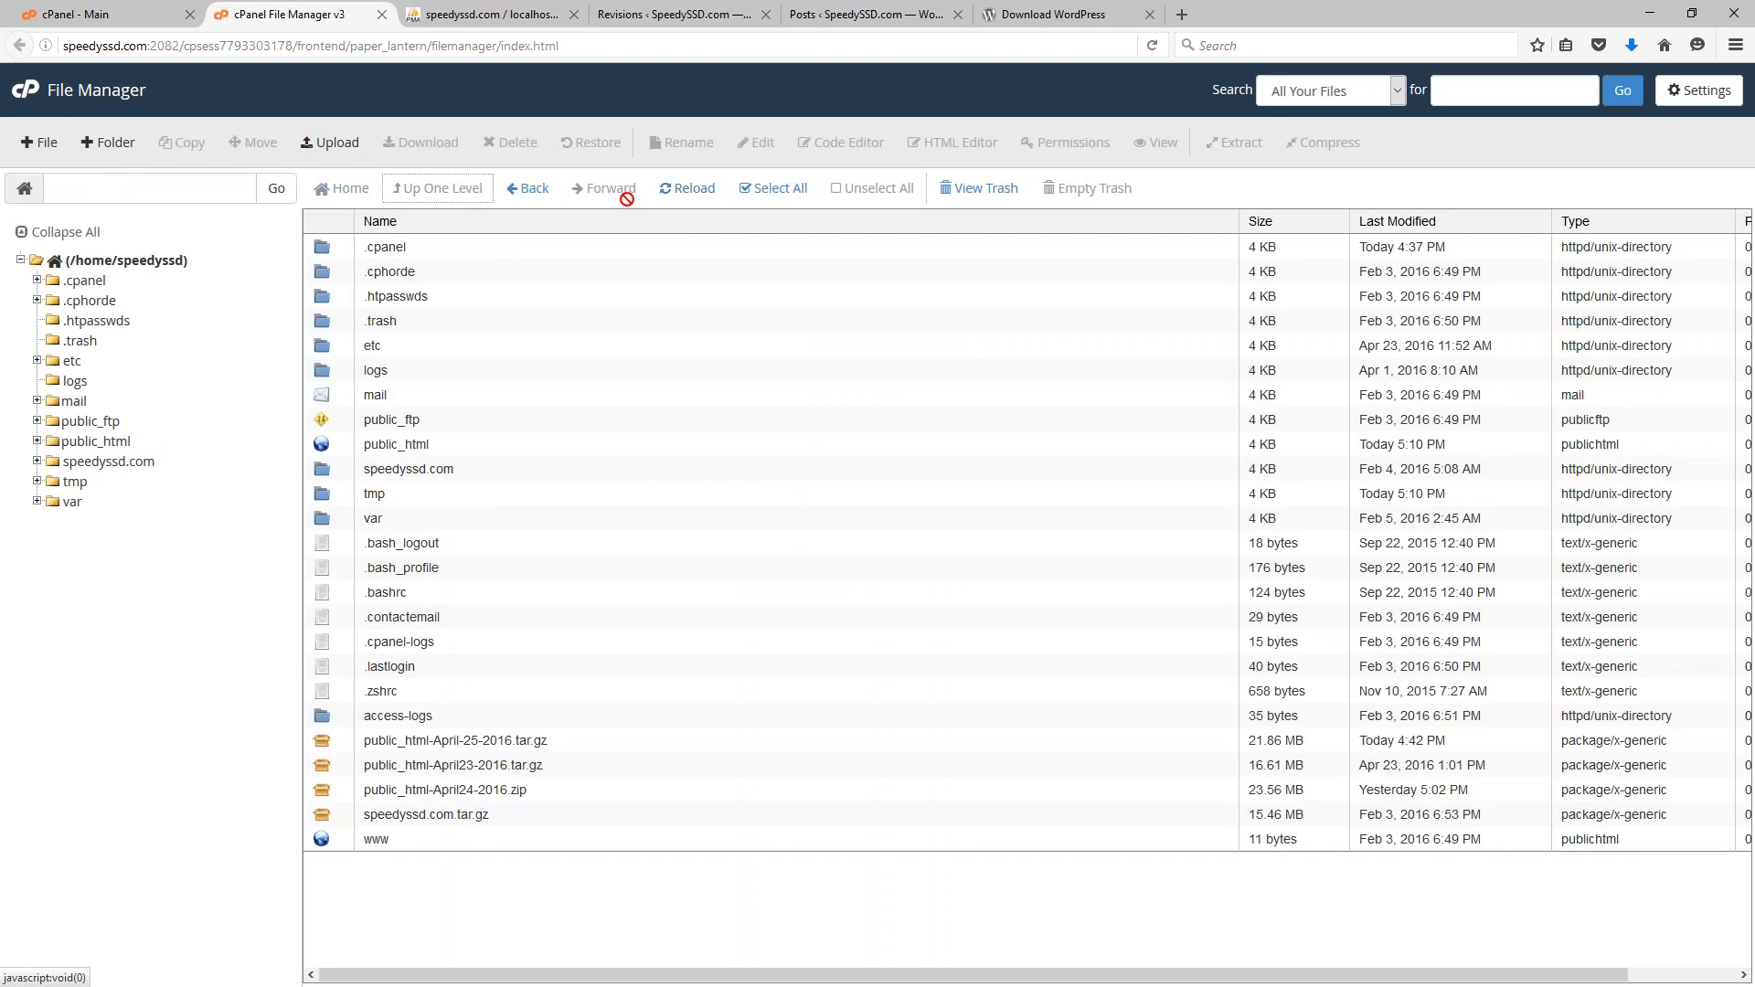
{"action": "left_click", "coordinate": [693, 189]}
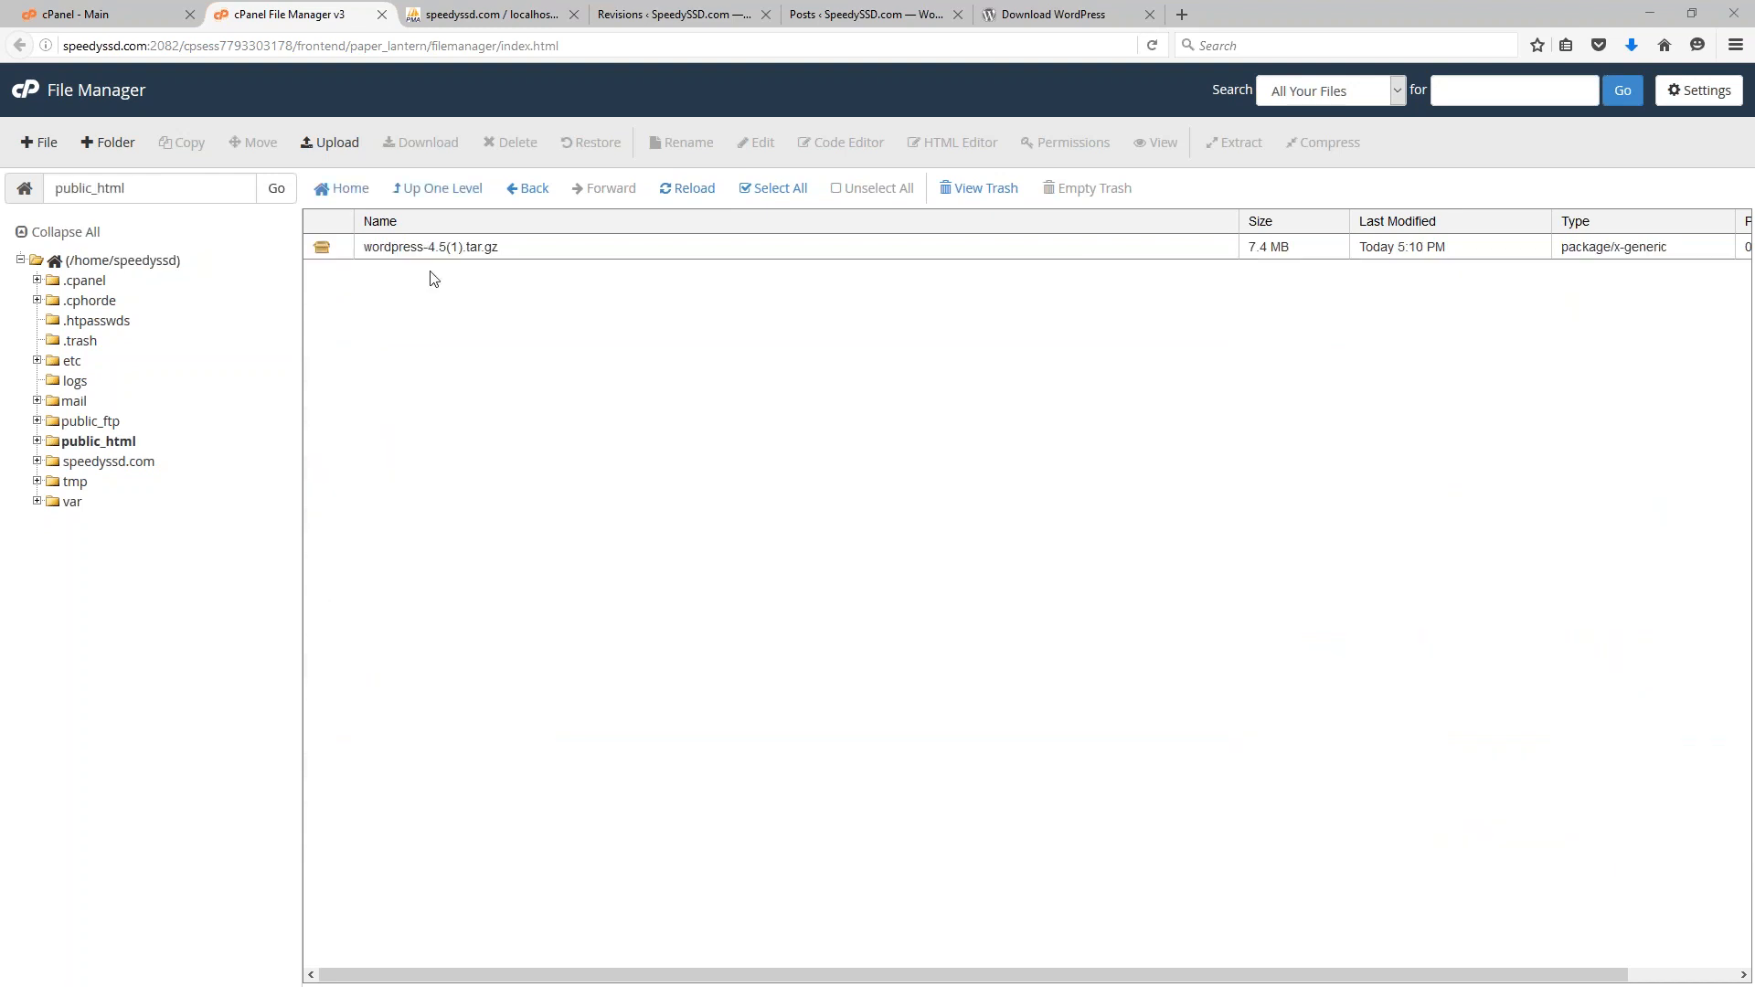
Step: Extract wordpress-4.5(1).tar.gz into public_html and select the resulting wordpress folder
{"action": "left_click", "coordinate": [702, 190]}
{"action": "left_click", "coordinate": [100, 443]}
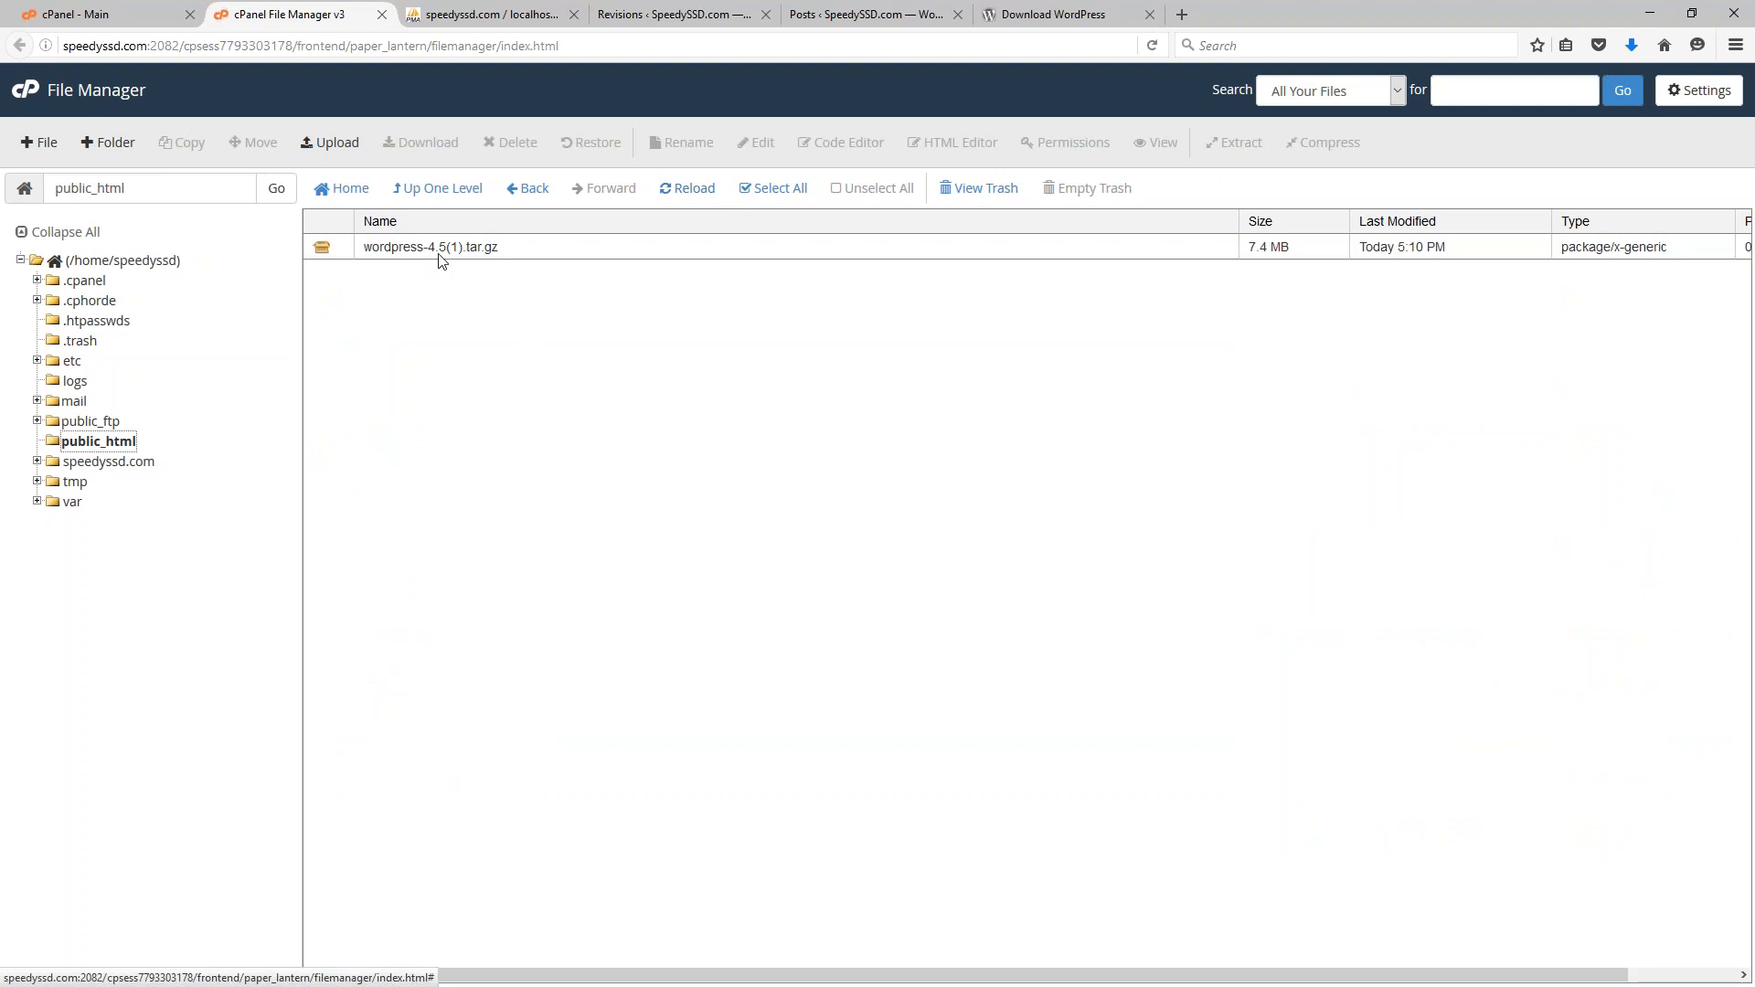
{"action": "left_click", "coordinate": [521, 250]}
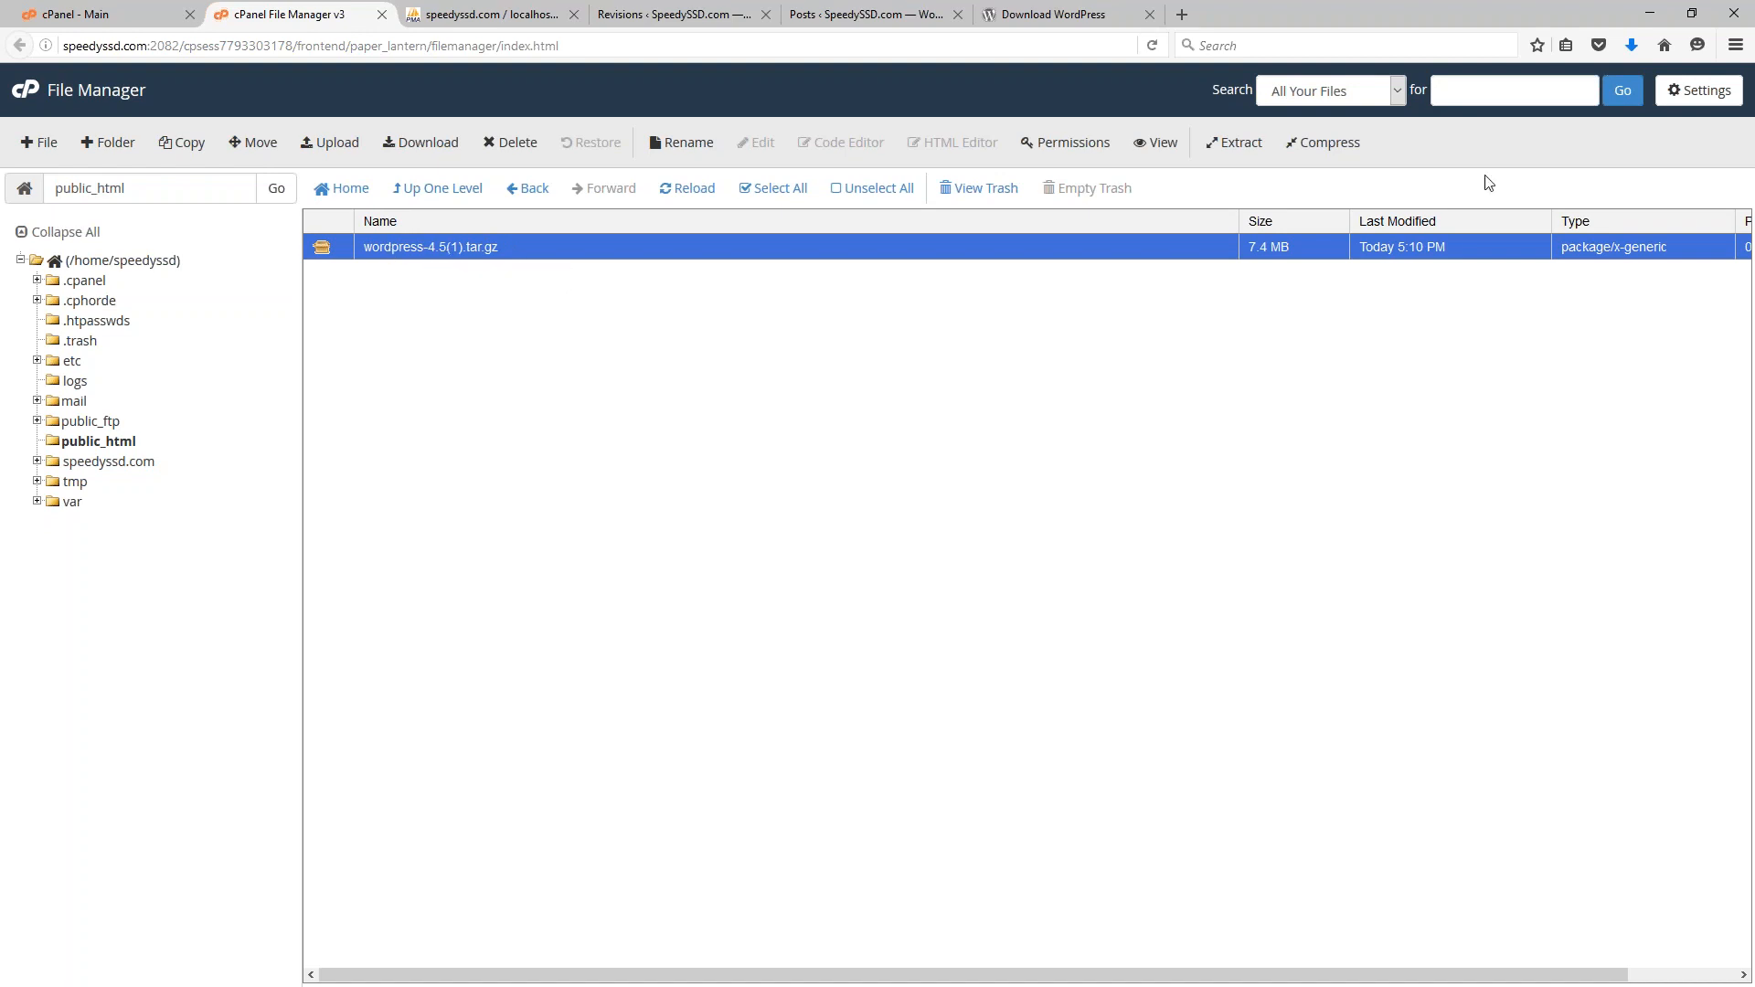
{"action": "left_click", "coordinate": [1236, 146]}
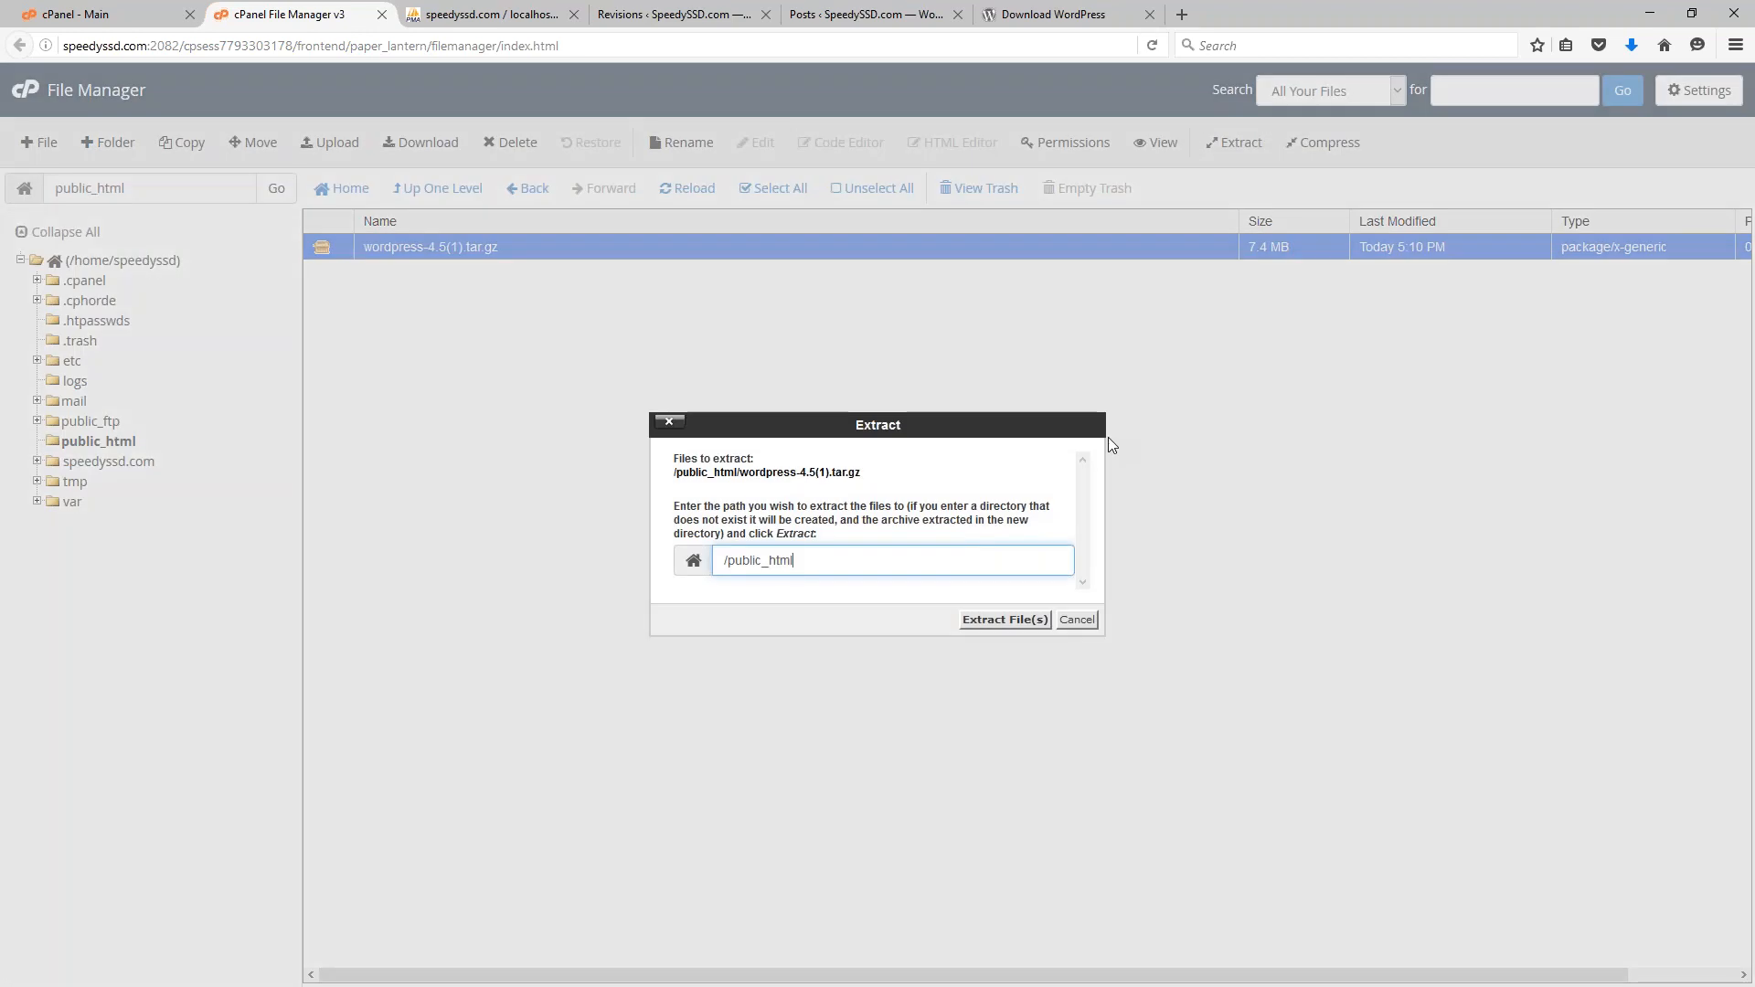
{"action": "left_click", "coordinate": [999, 622]}
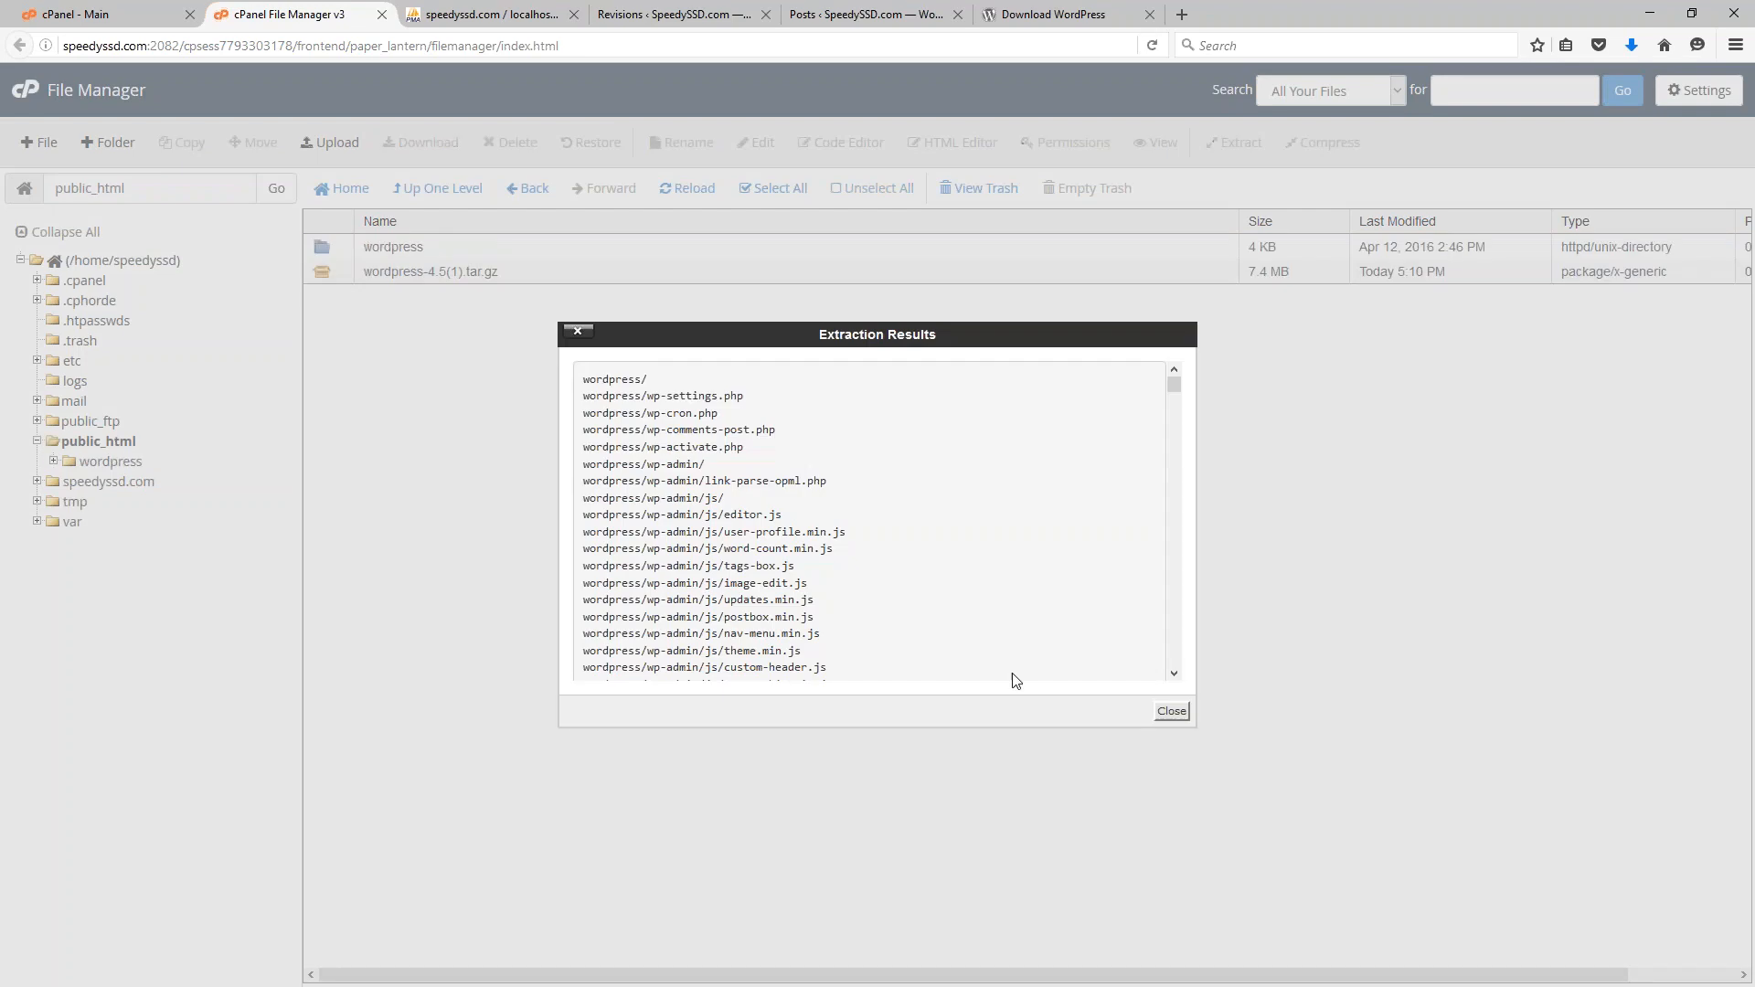
{"action": "left_click", "coordinate": [1170, 711]}
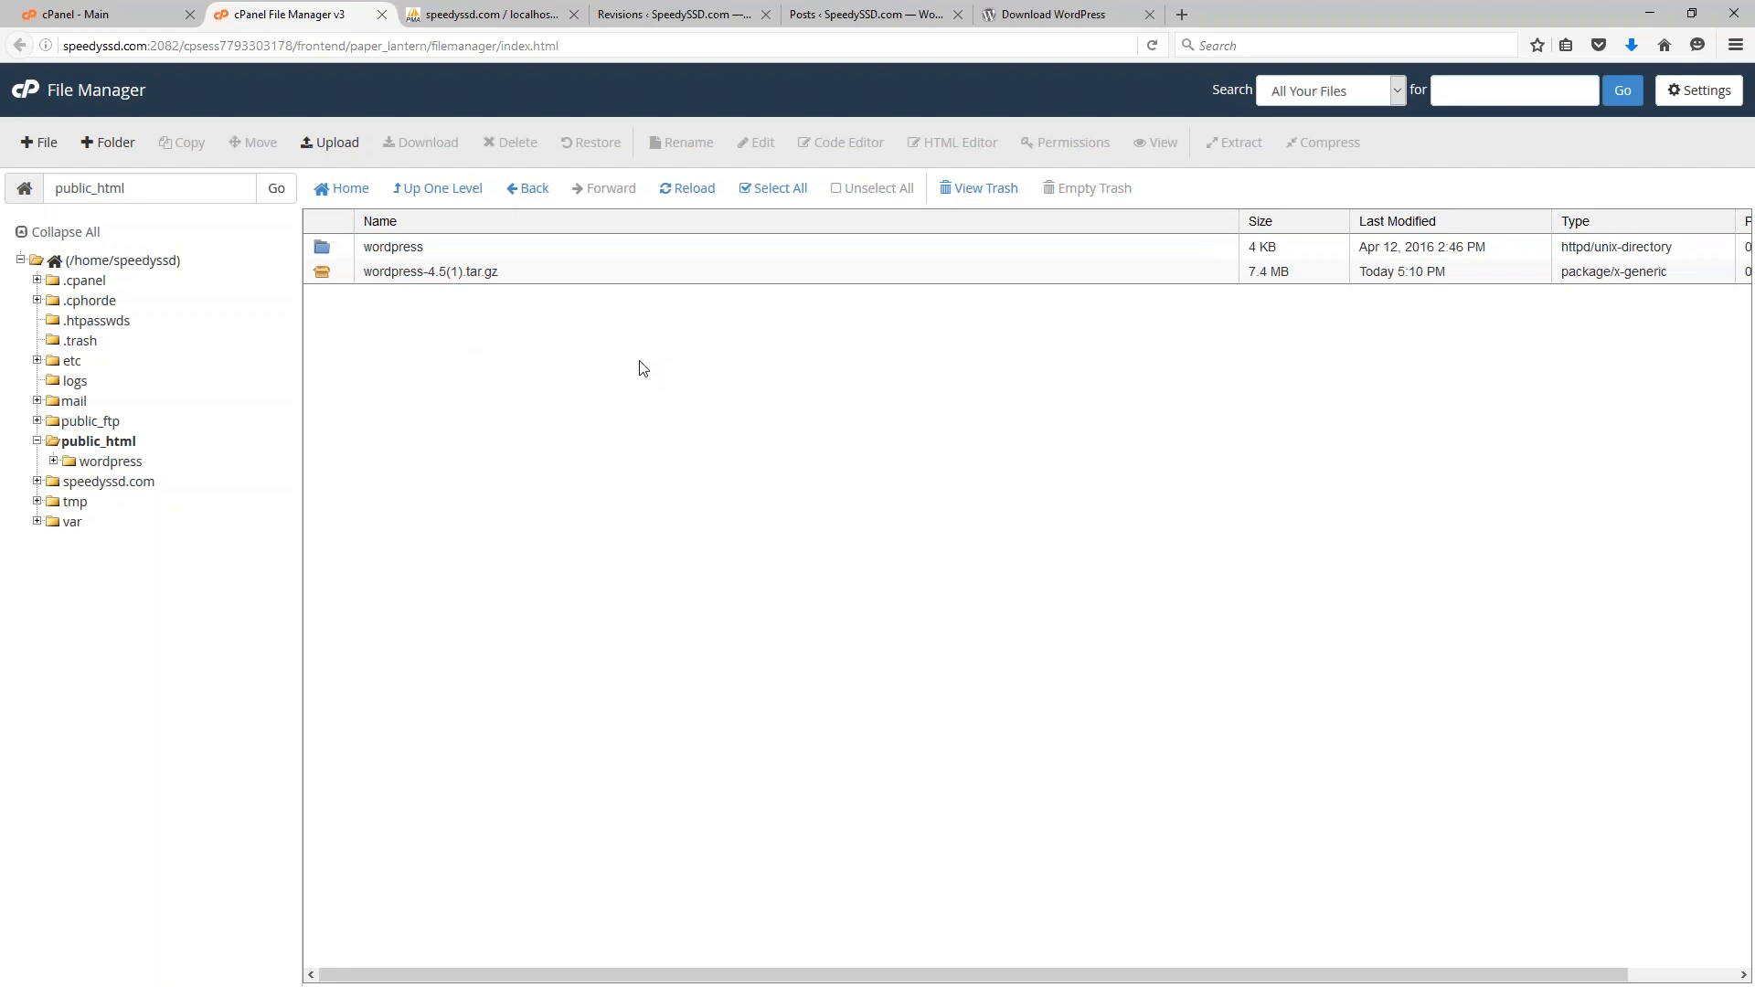
{"action": "left_click", "coordinate": [324, 247]}
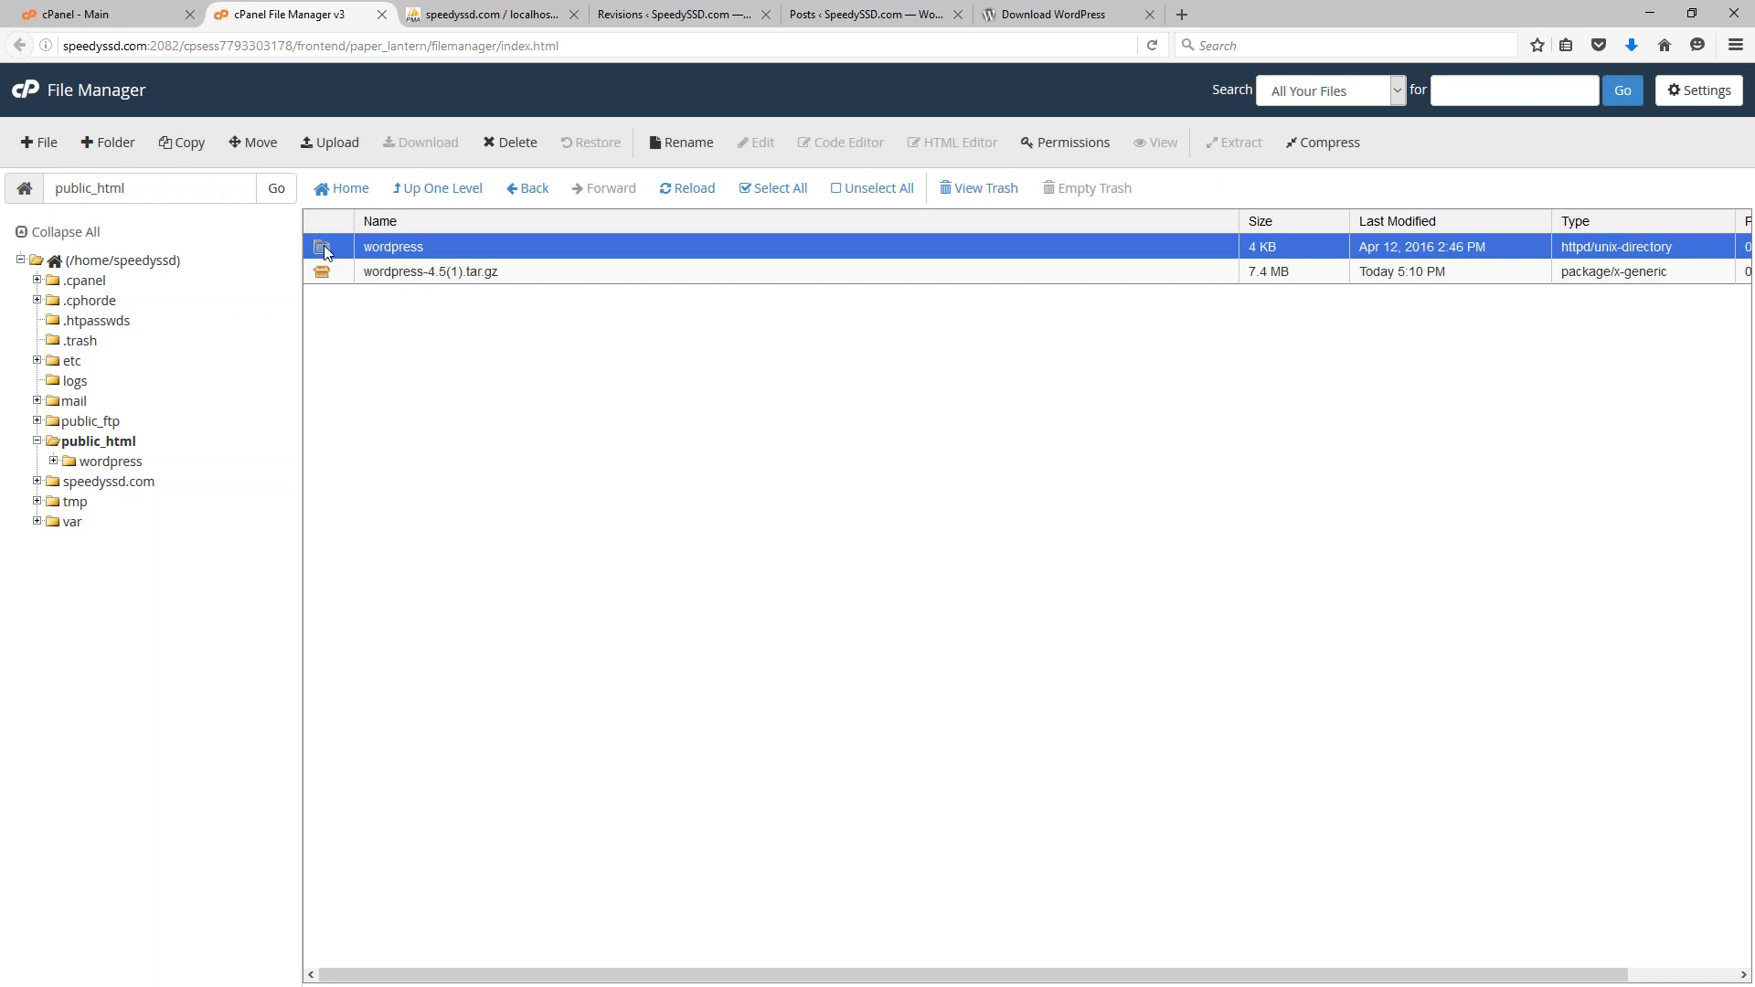
Step: Select every file and folder inside wordpress and move them up into public_html
{"action": "double_click", "coordinate": [324, 245]}
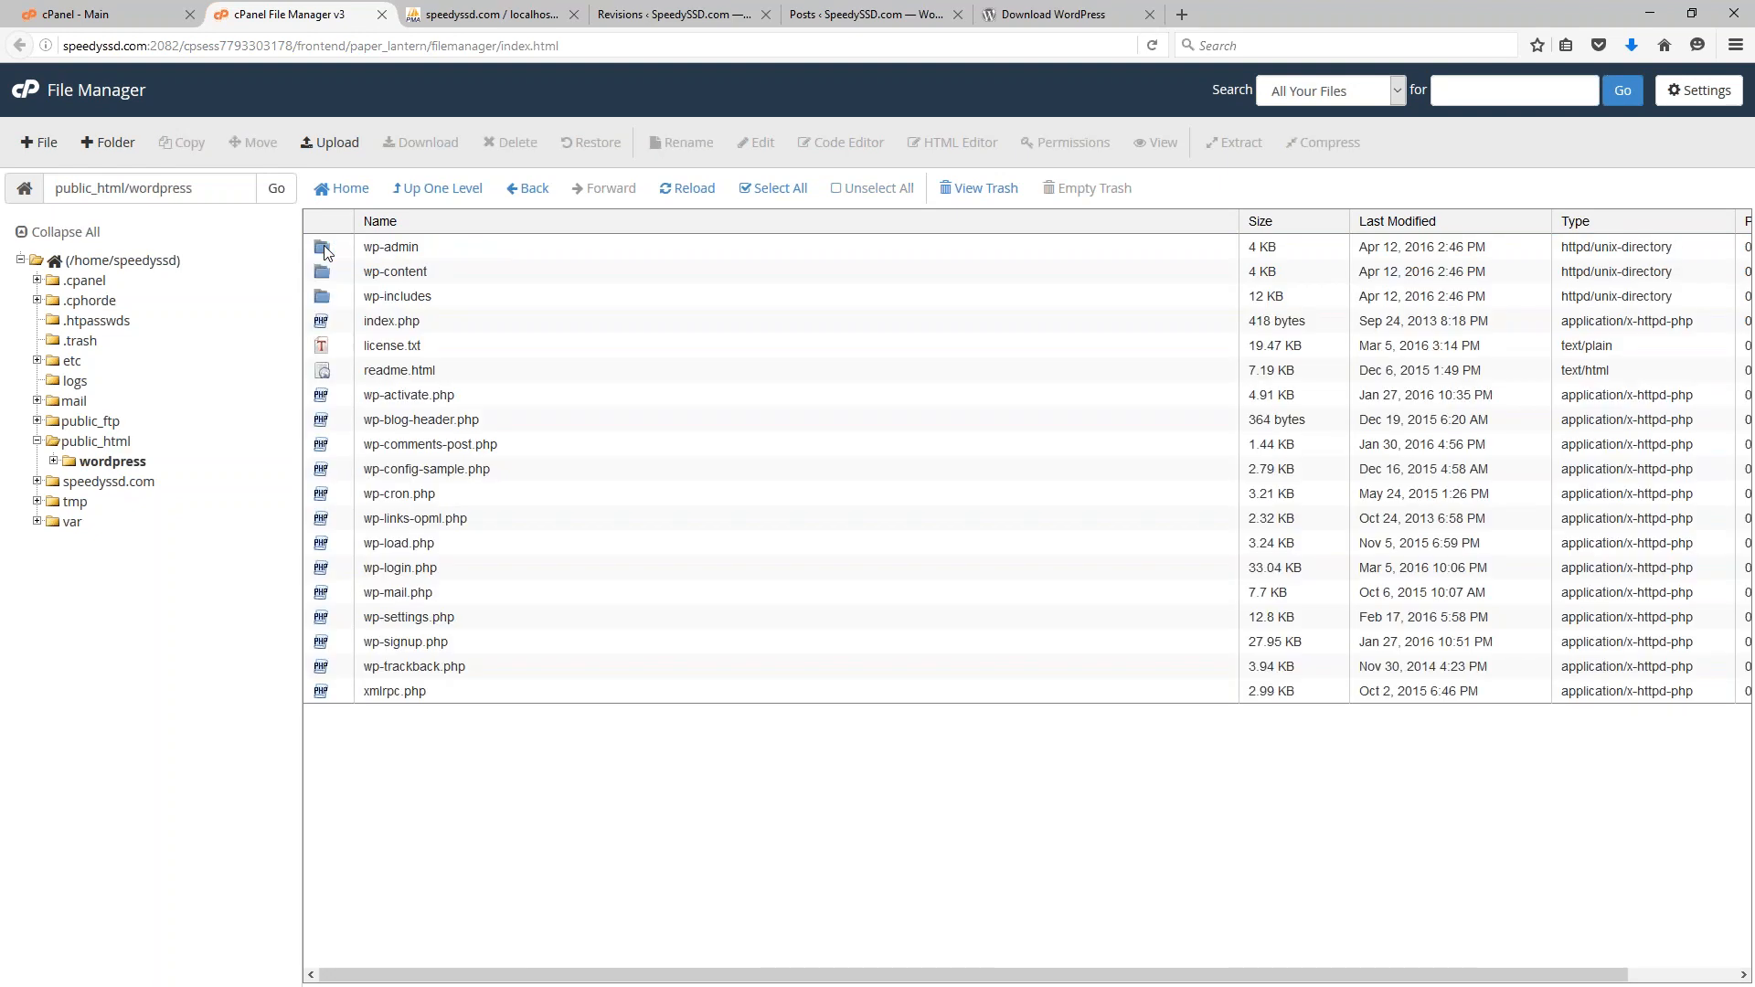
{"action": "left_click", "coordinate": [393, 692]}
{"action": "left_click", "coordinate": [402, 248], "text": "shift"}
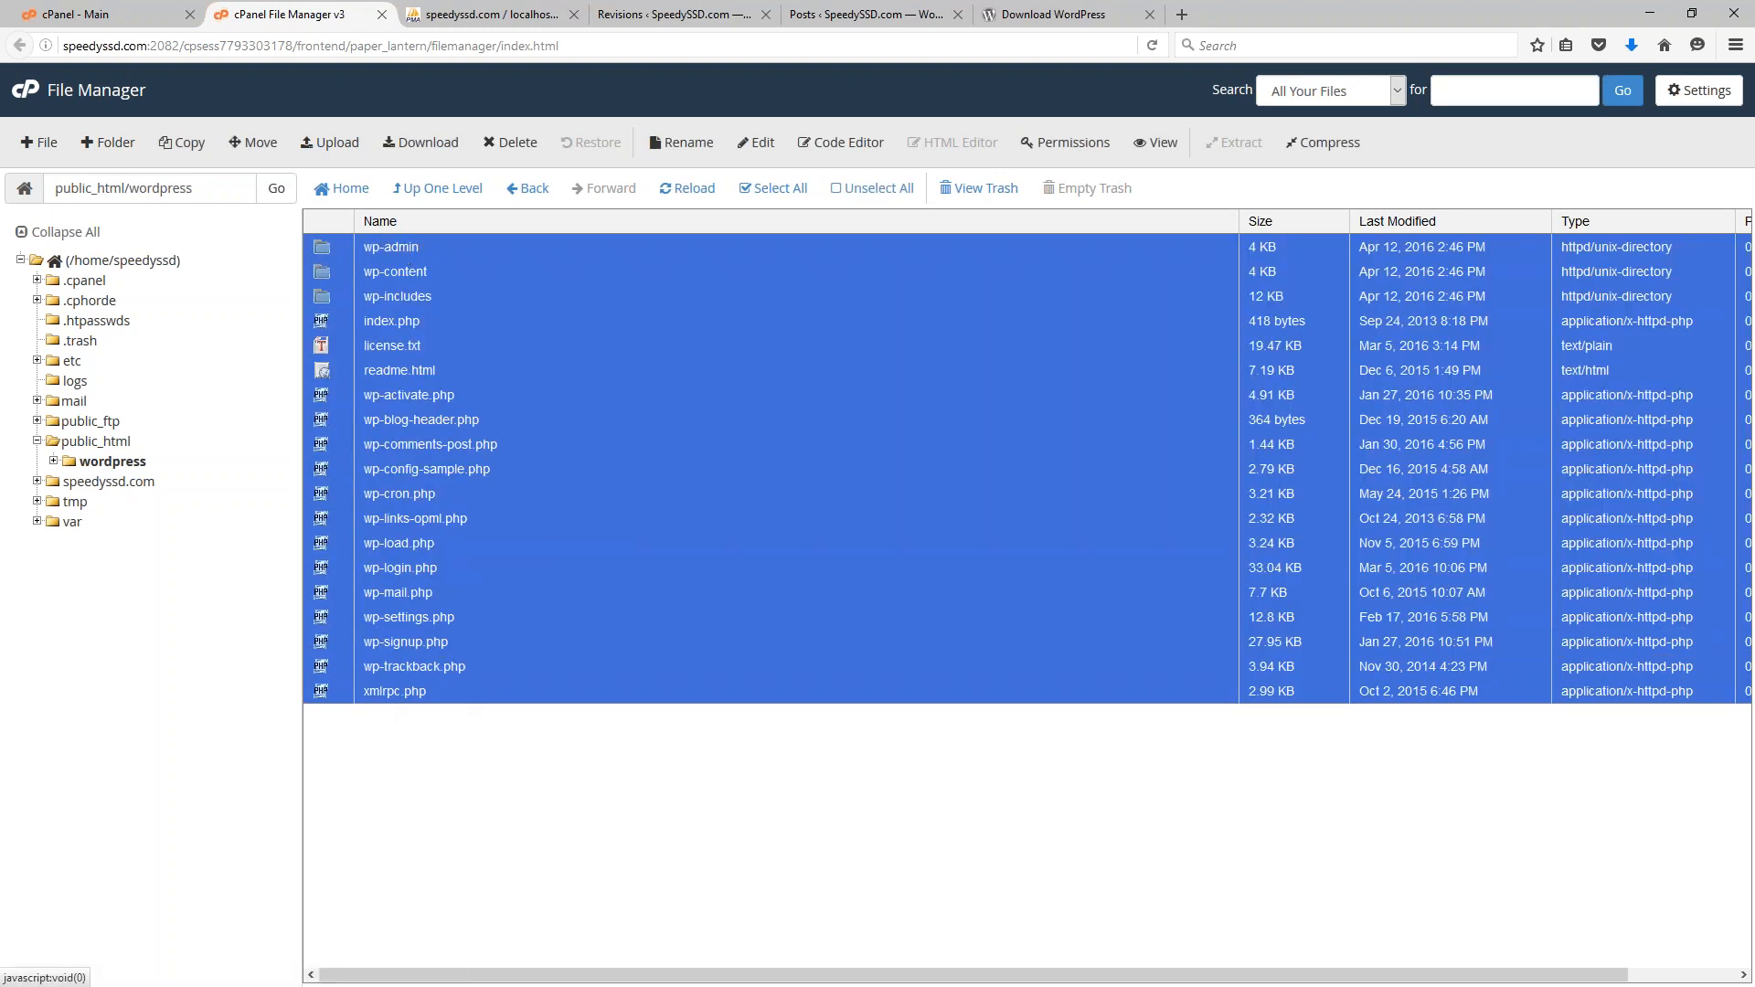
{"action": "left_click", "coordinate": [259, 144]}
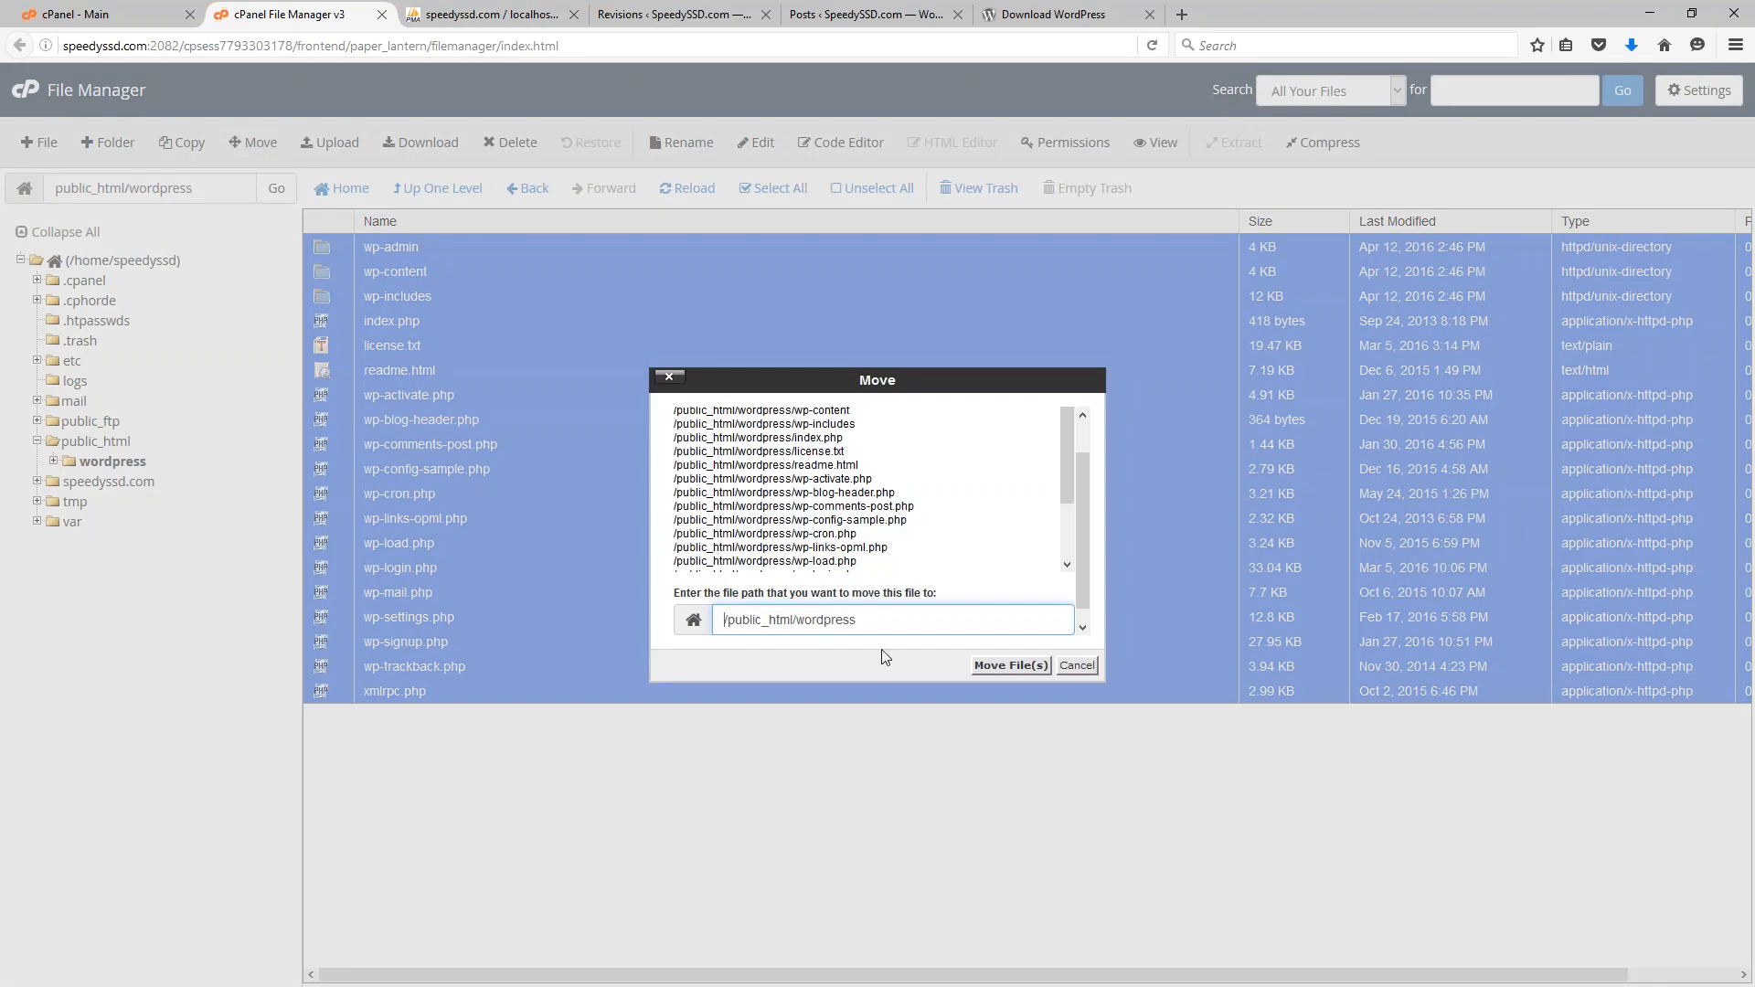
{"action": "double_click", "coordinate": [838, 621]}
{"action": "key", "text": "BackSpace"}
{"action": "left_click", "coordinate": [1010, 664]}
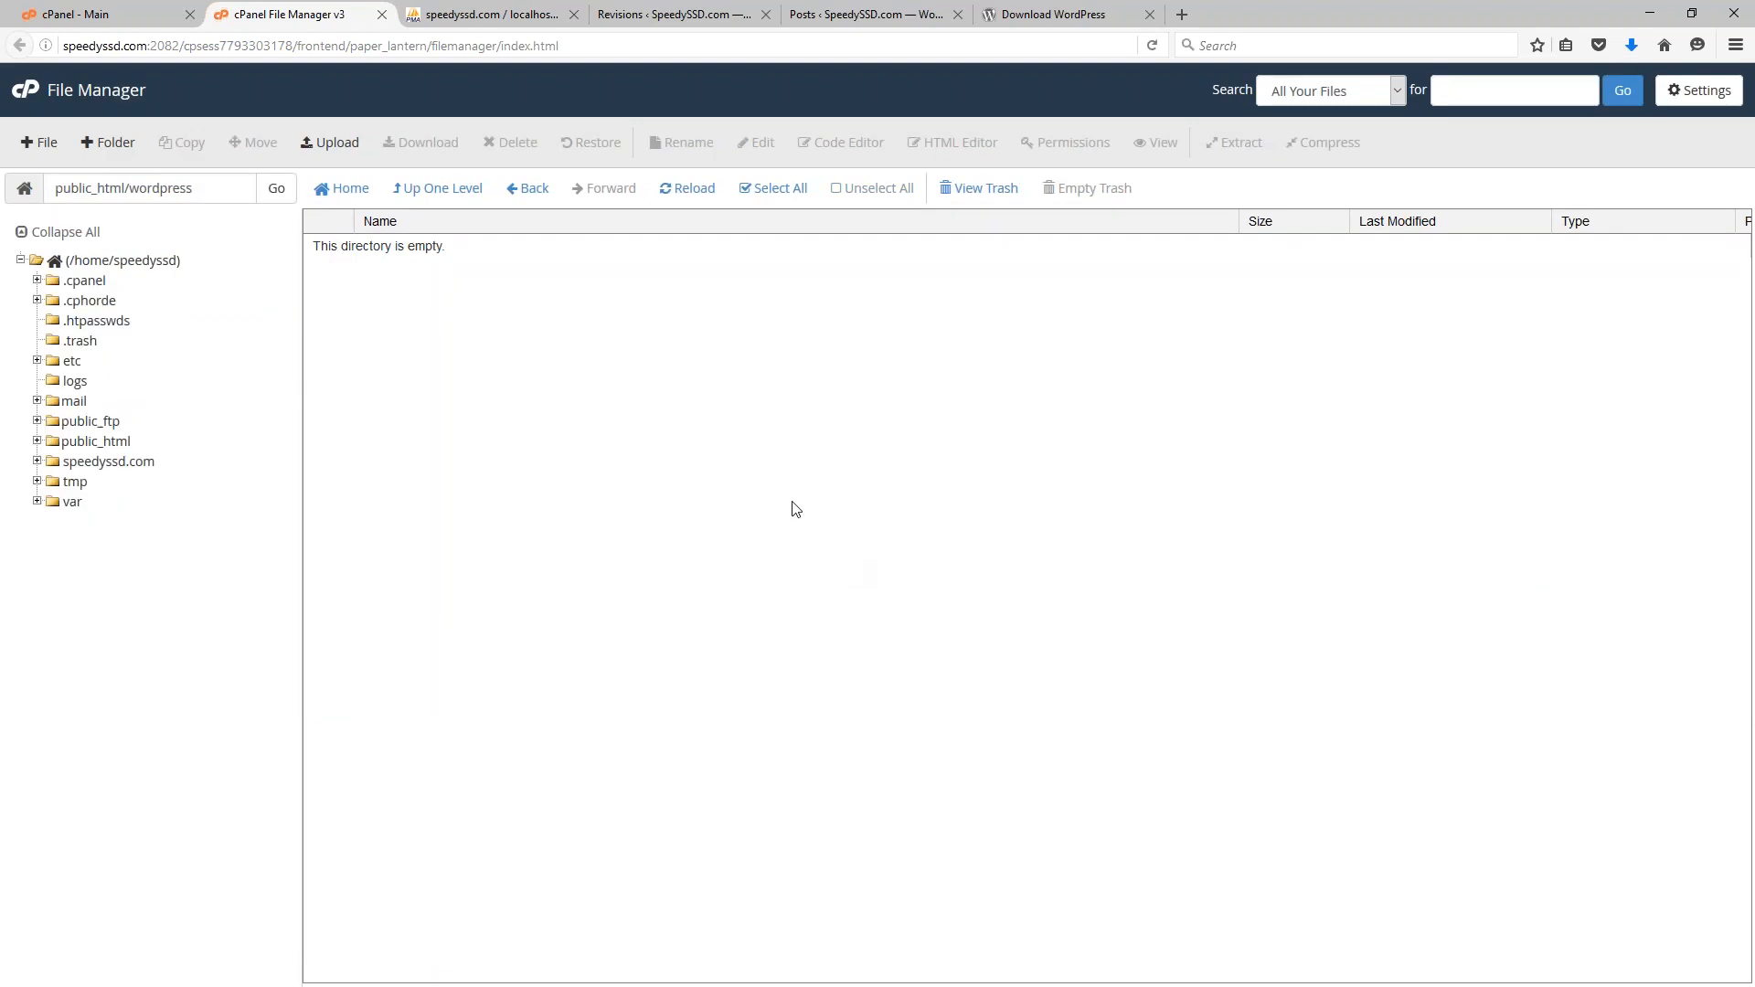
{"action": "left_click", "coordinate": [445, 188]}
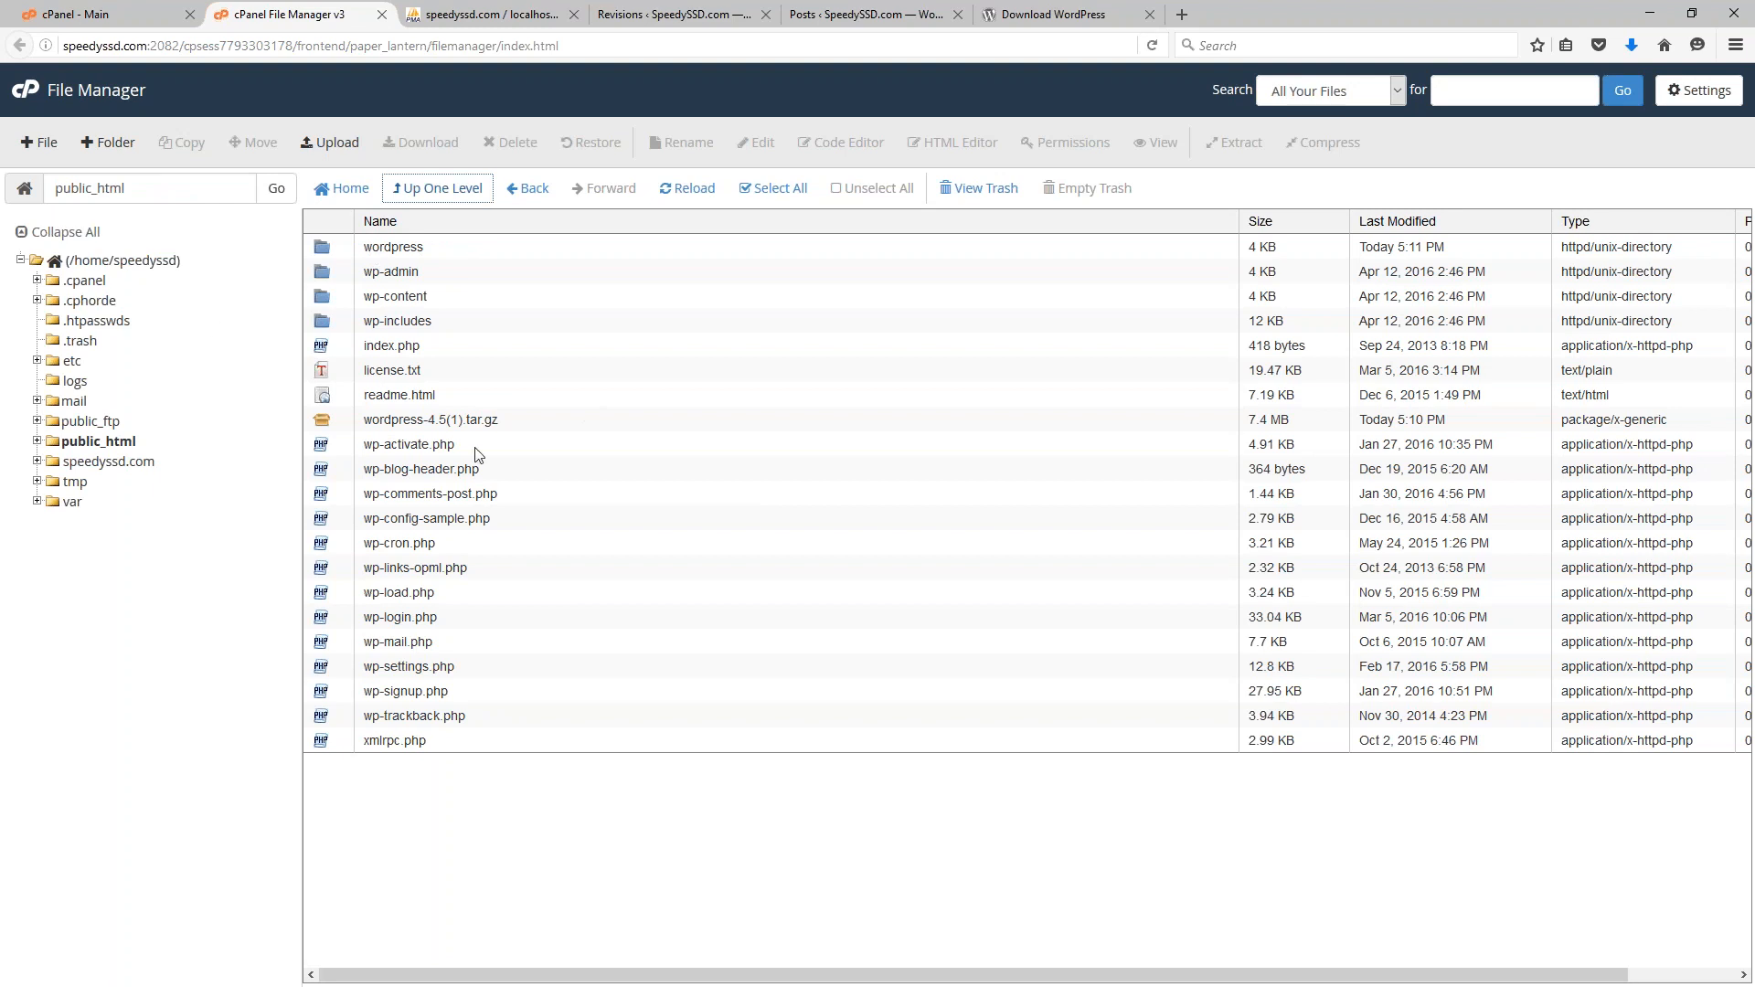
Step: Trash the now-empty wordpress folder
{"action": "left_click", "coordinate": [376, 250]}
{"action": "key", "text": "Delete"}
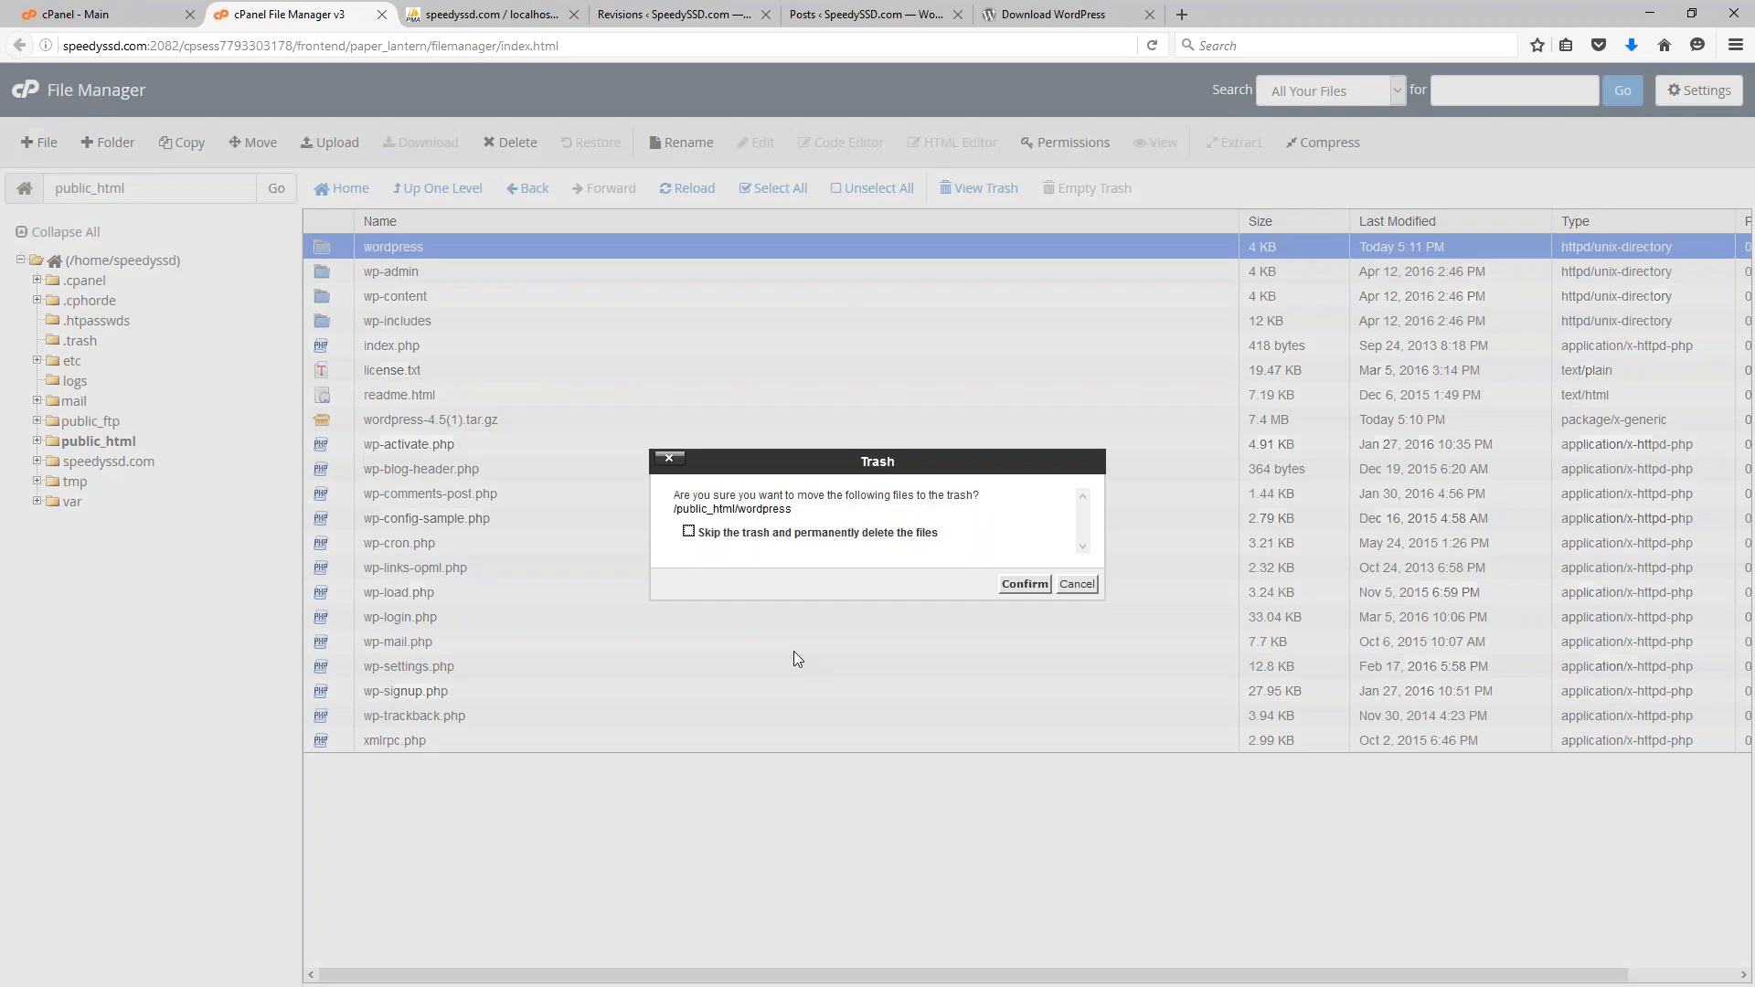
{"action": "left_click", "coordinate": [1025, 585]}
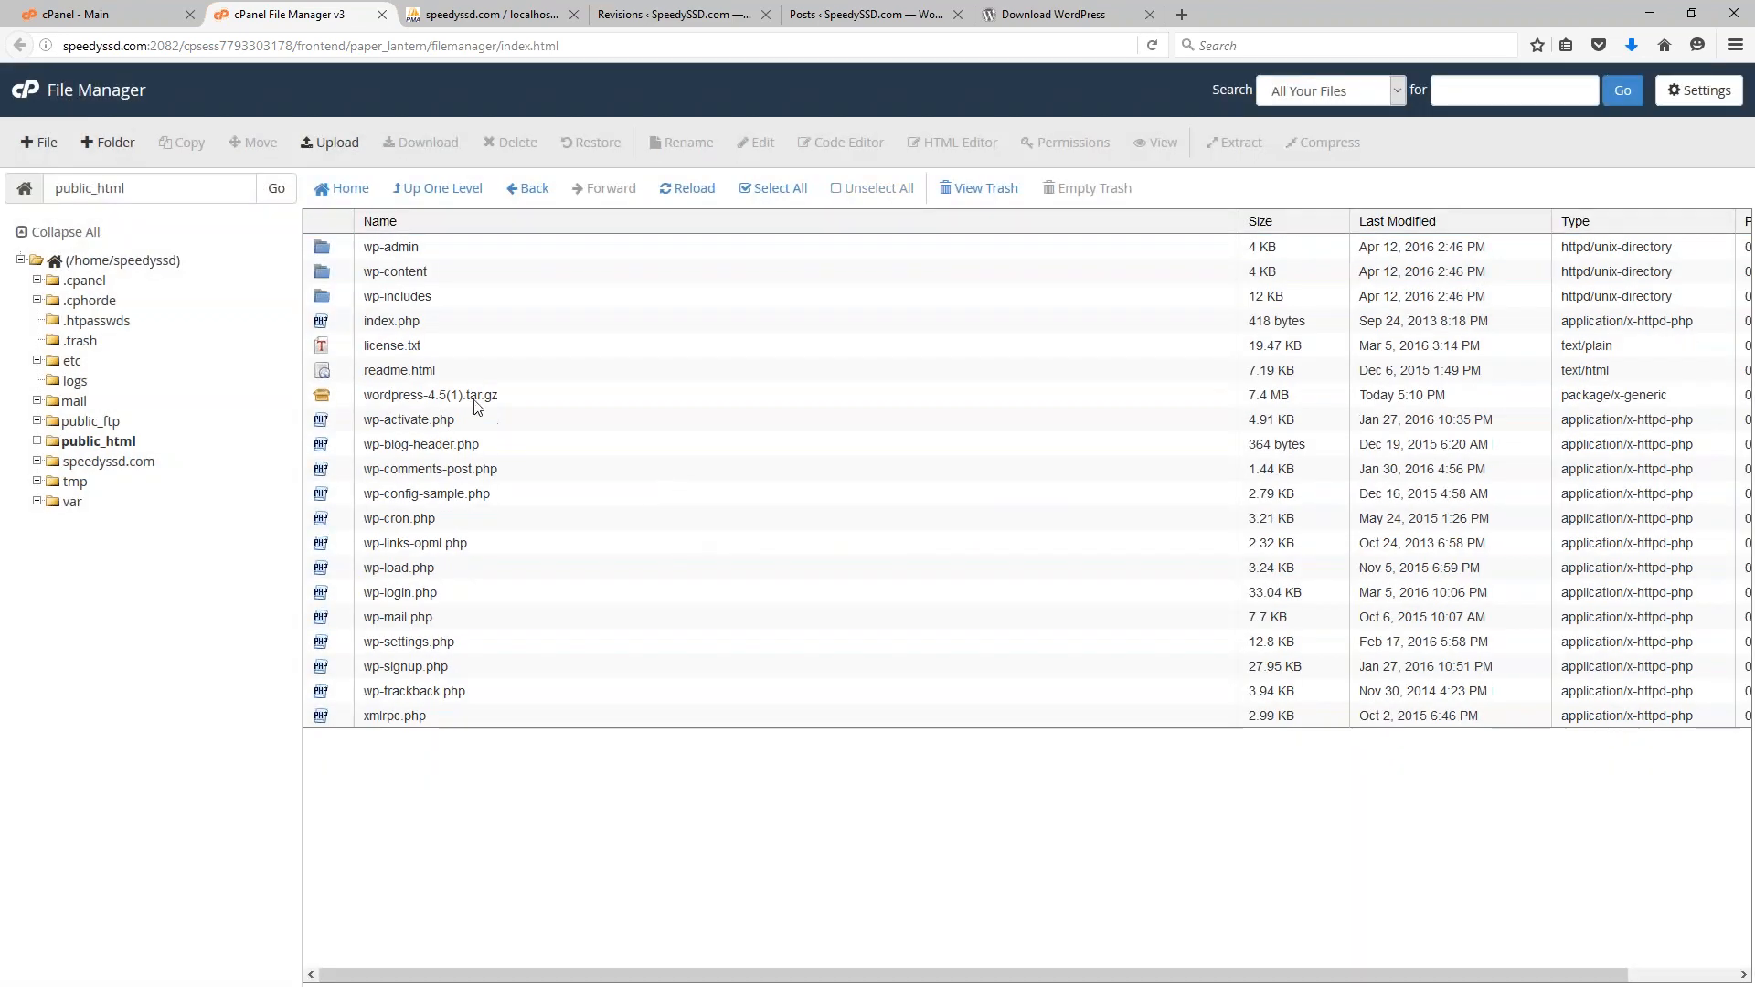
Step: Trash the wordpress-4.5(1).tar.gz archive and open the fresh wp-content folder
{"action": "left_click", "coordinate": [411, 403]}
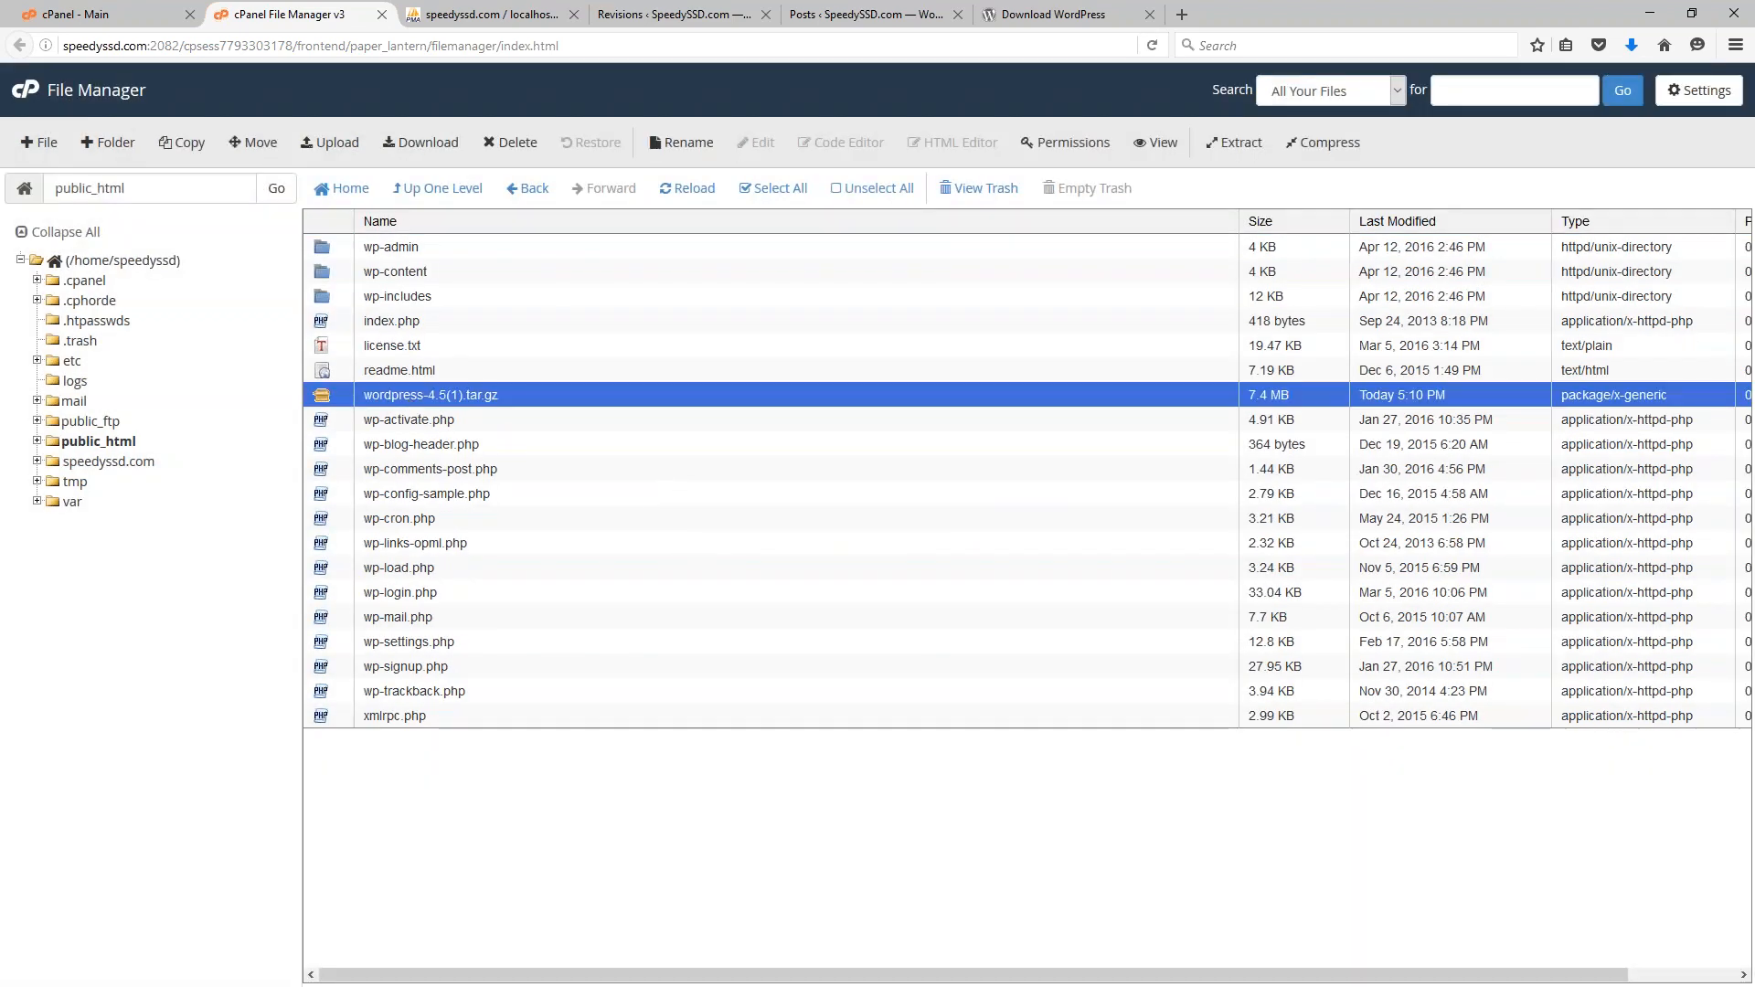
{"action": "left_click", "coordinate": [510, 143]}
{"action": "left_click", "coordinate": [1025, 584]}
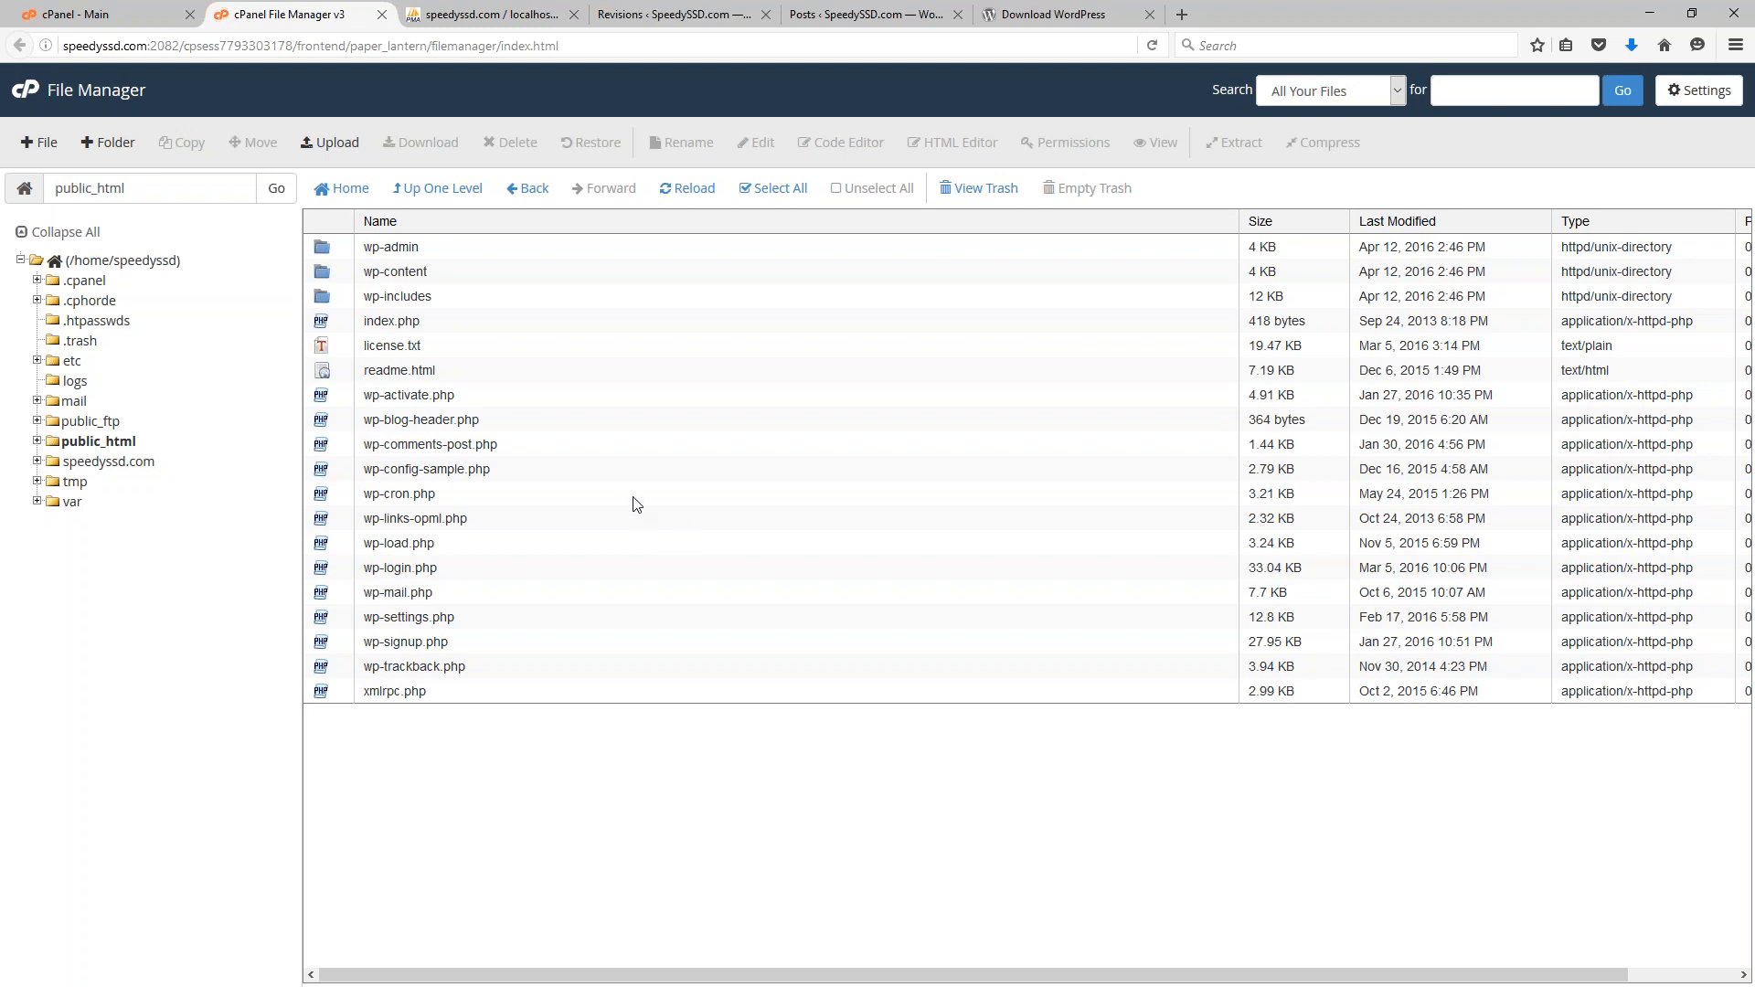
{"action": "double_click", "coordinate": [320, 273]}
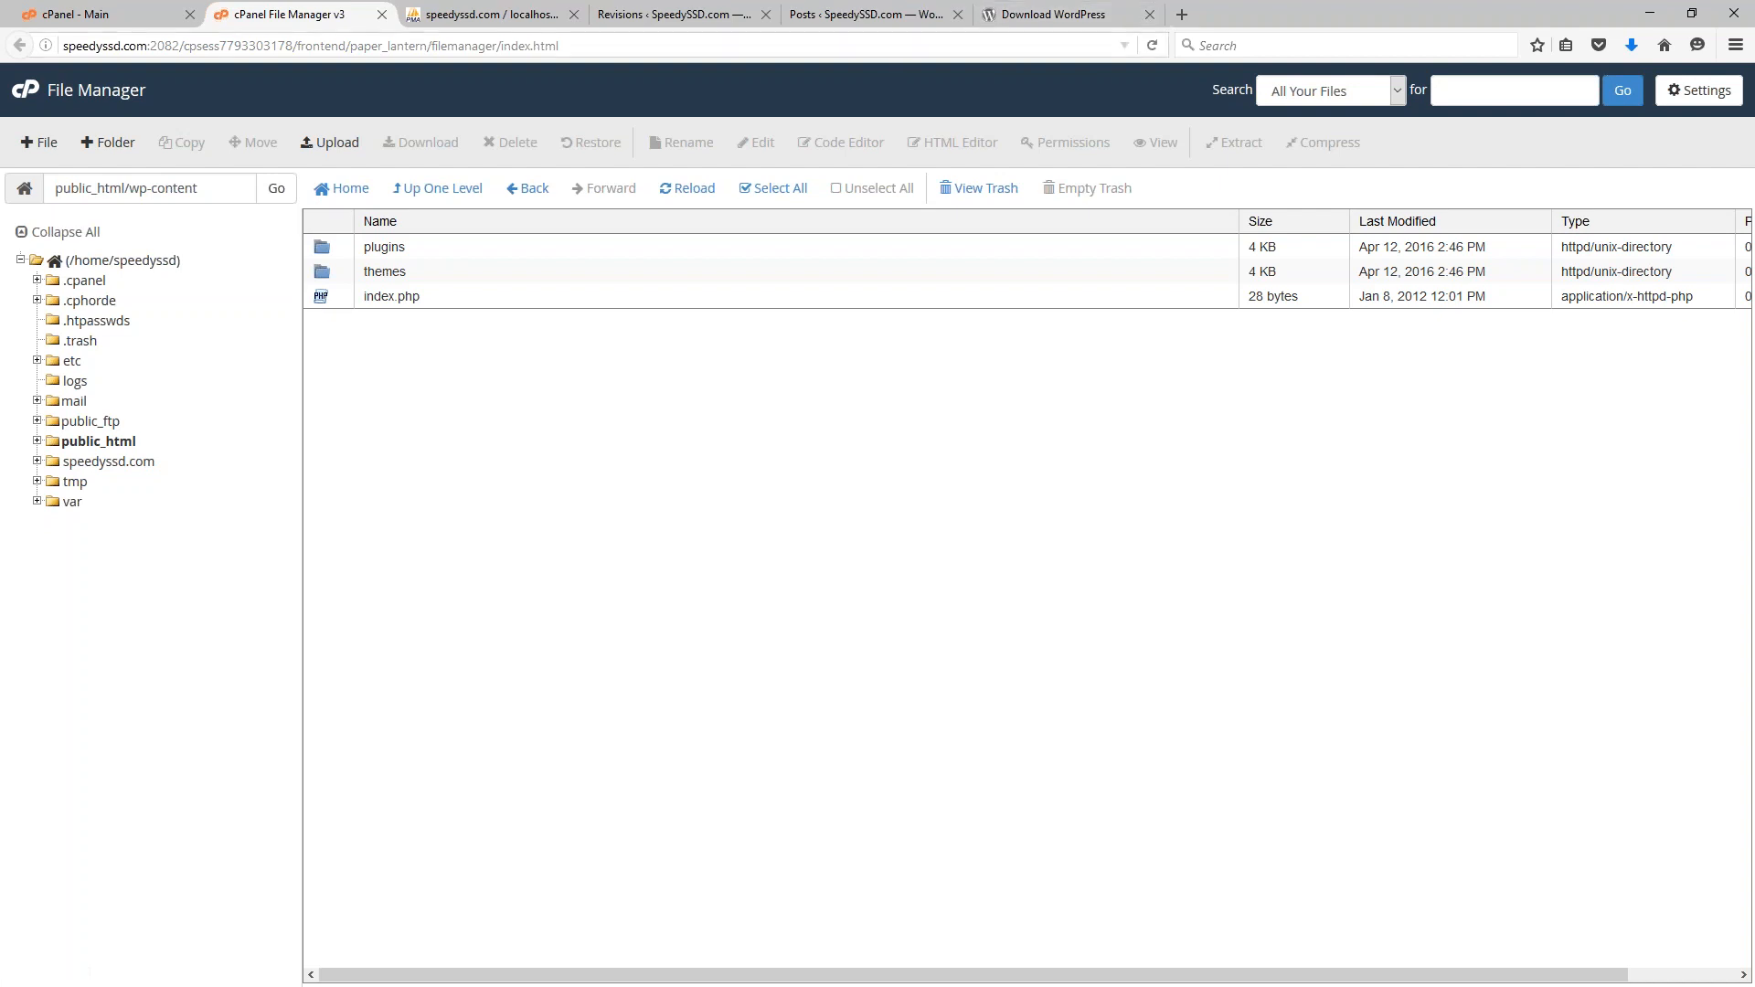
{"action": "left_click", "coordinate": [1051, 15]}
Step: Search WordPress.org for 'google sitemap generator'
{"action": "left_click", "coordinate": [1119, 106]}
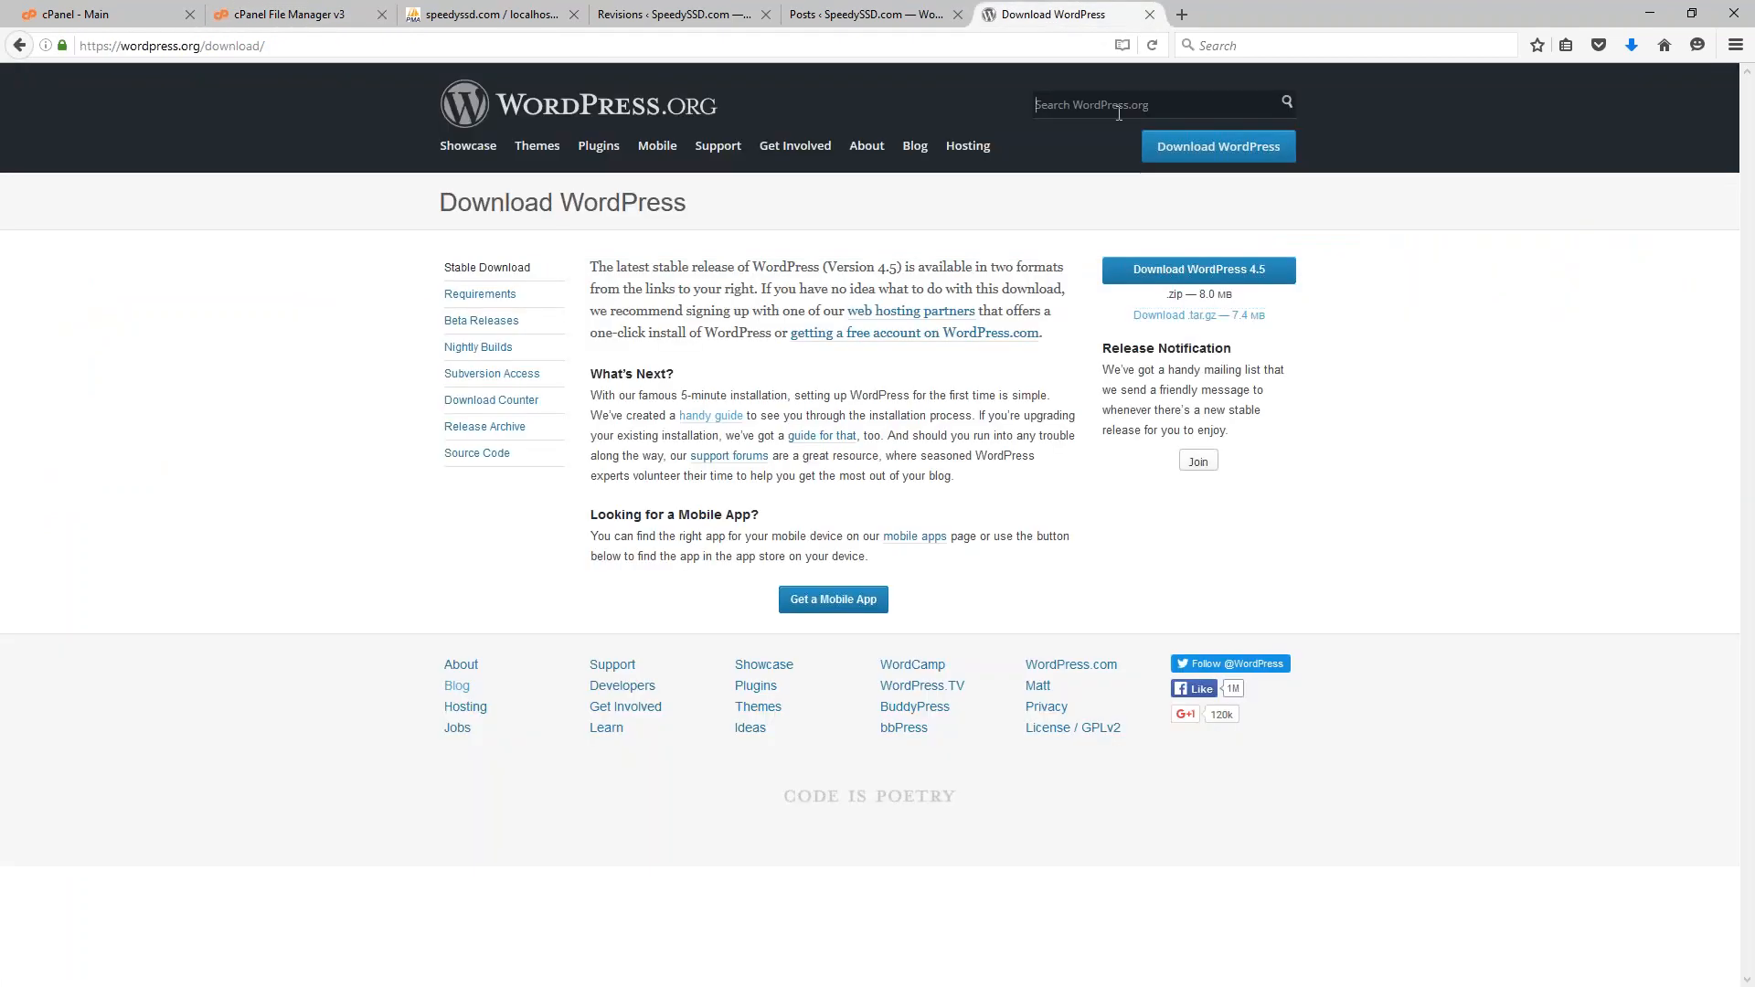
{"action": "type", "text": "google"}
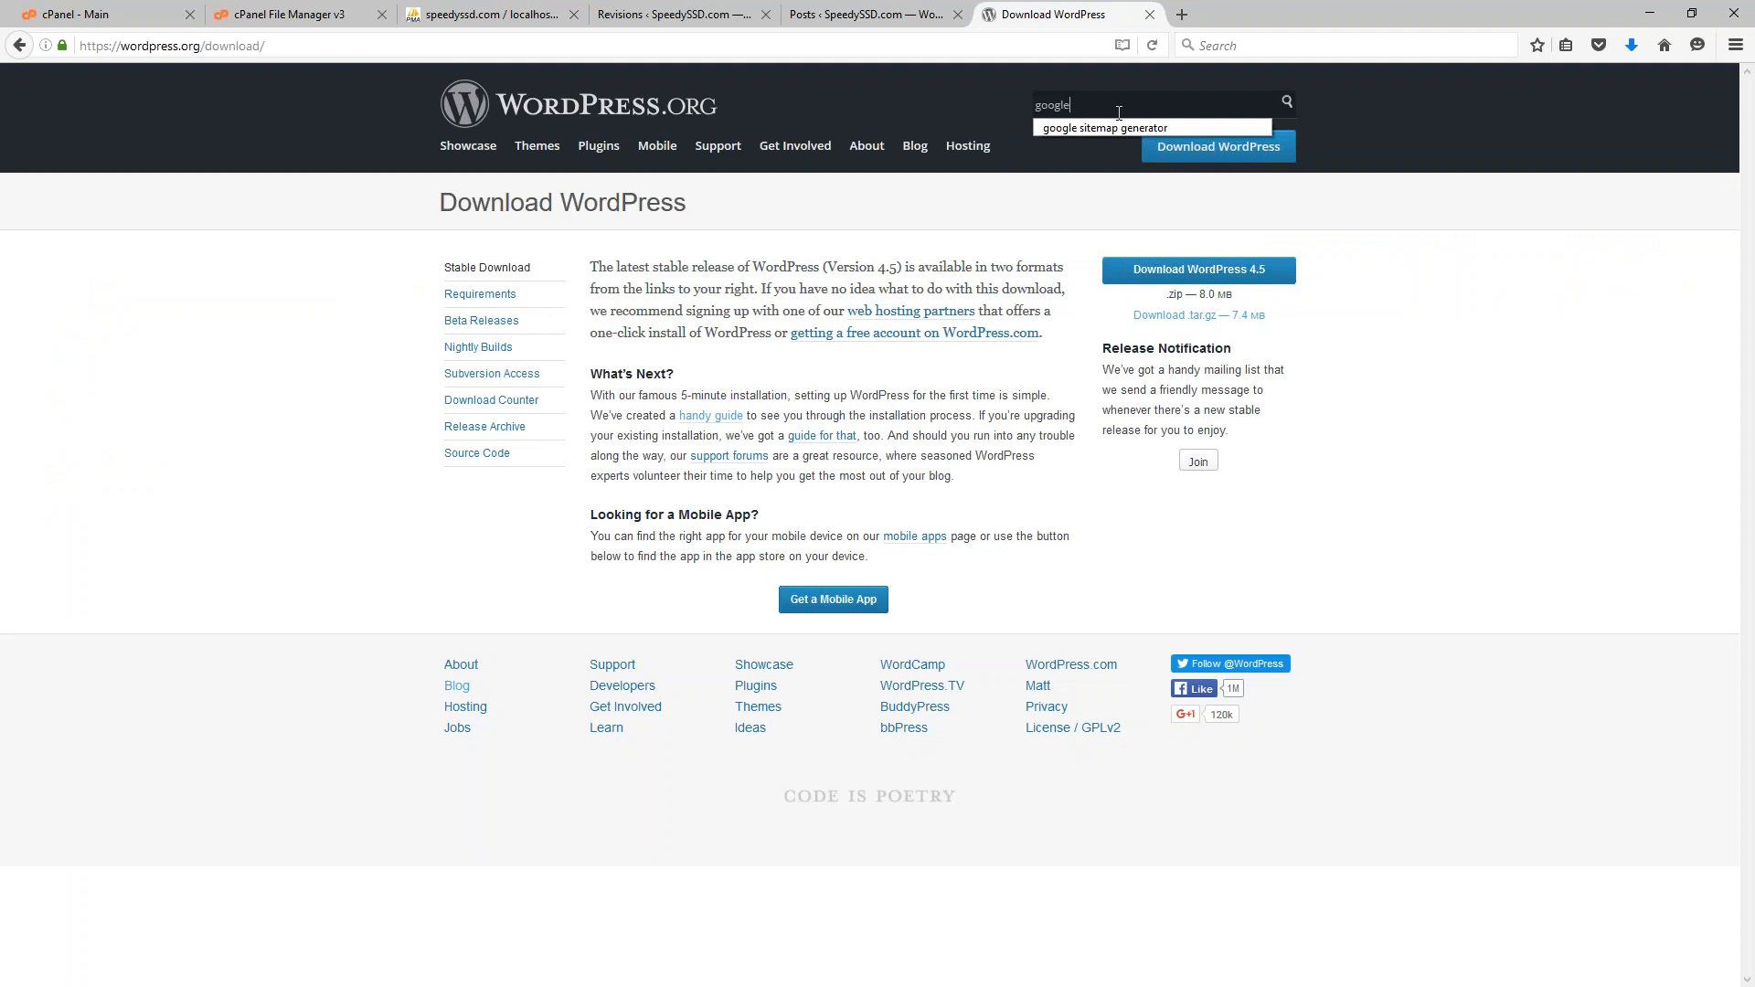
{"action": "left_click", "coordinate": [1103, 132]}
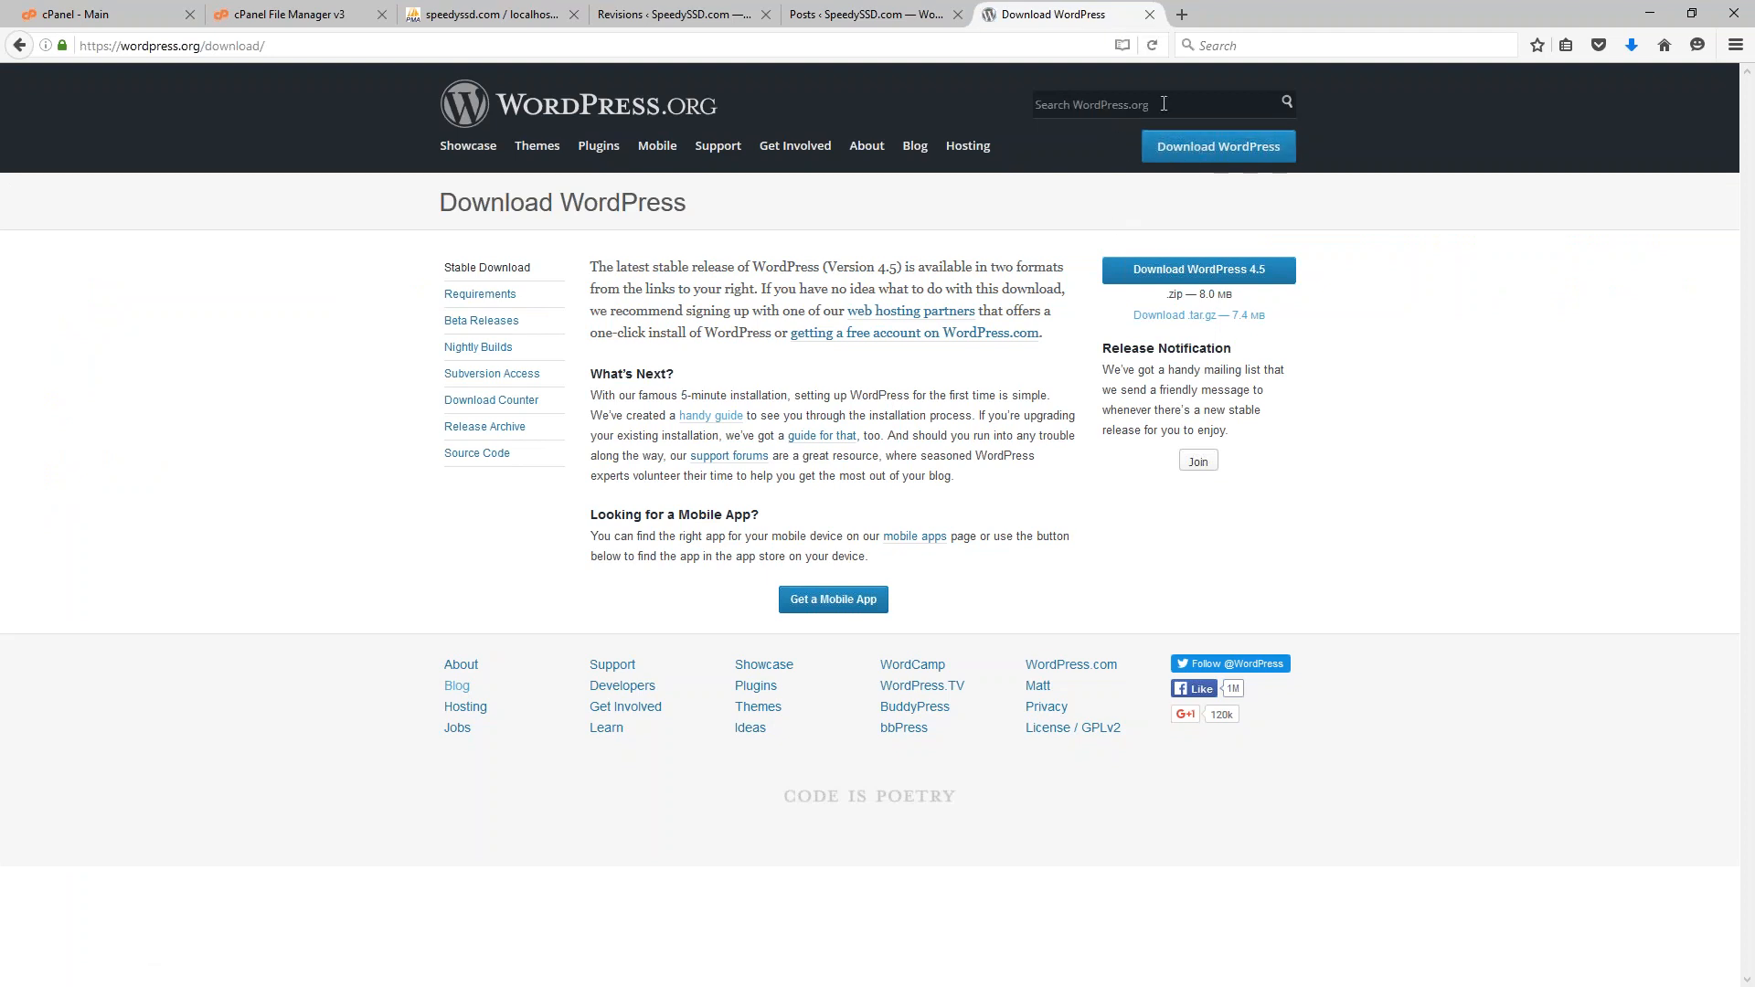
{"action": "type", "text": "g"}
{"action": "key", "text": "Down"}
{"action": "key", "text": "Return"}
{"action": "left_click", "coordinate": [1288, 103]}
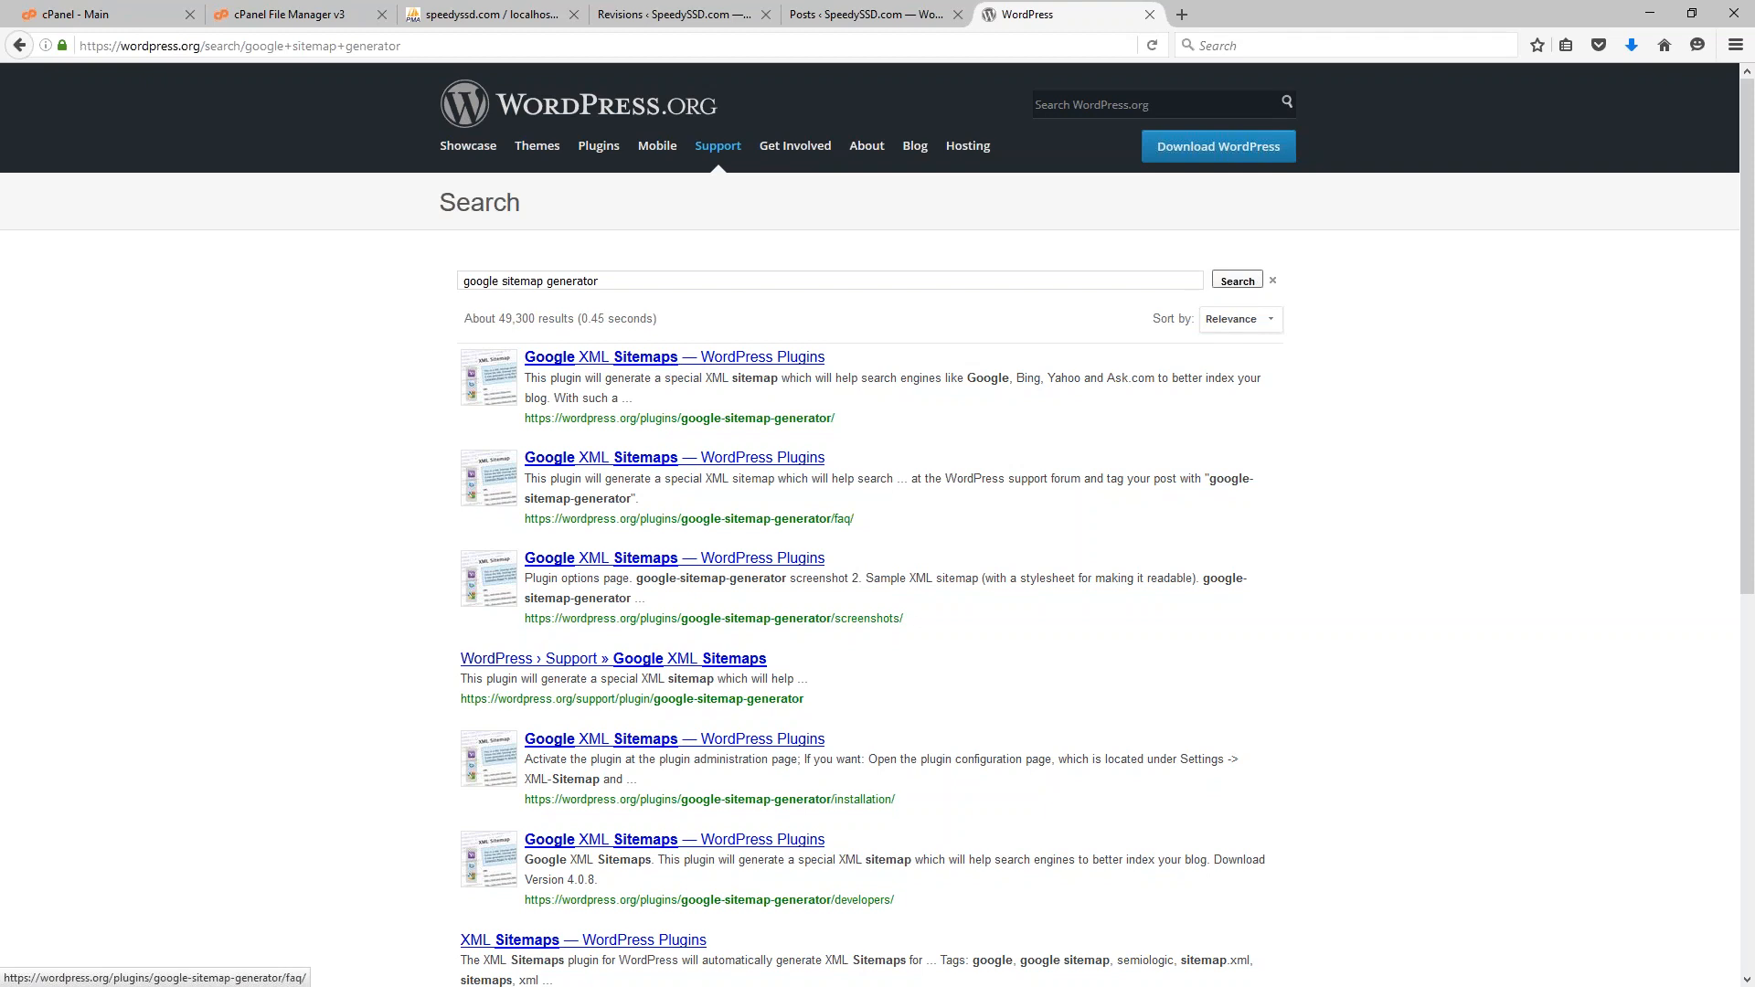
Step: Download Google XML Sitemaps version 4.0.8, then open wp-content/plugins in File Manager
{"action": "left_click", "coordinate": [616, 364]}
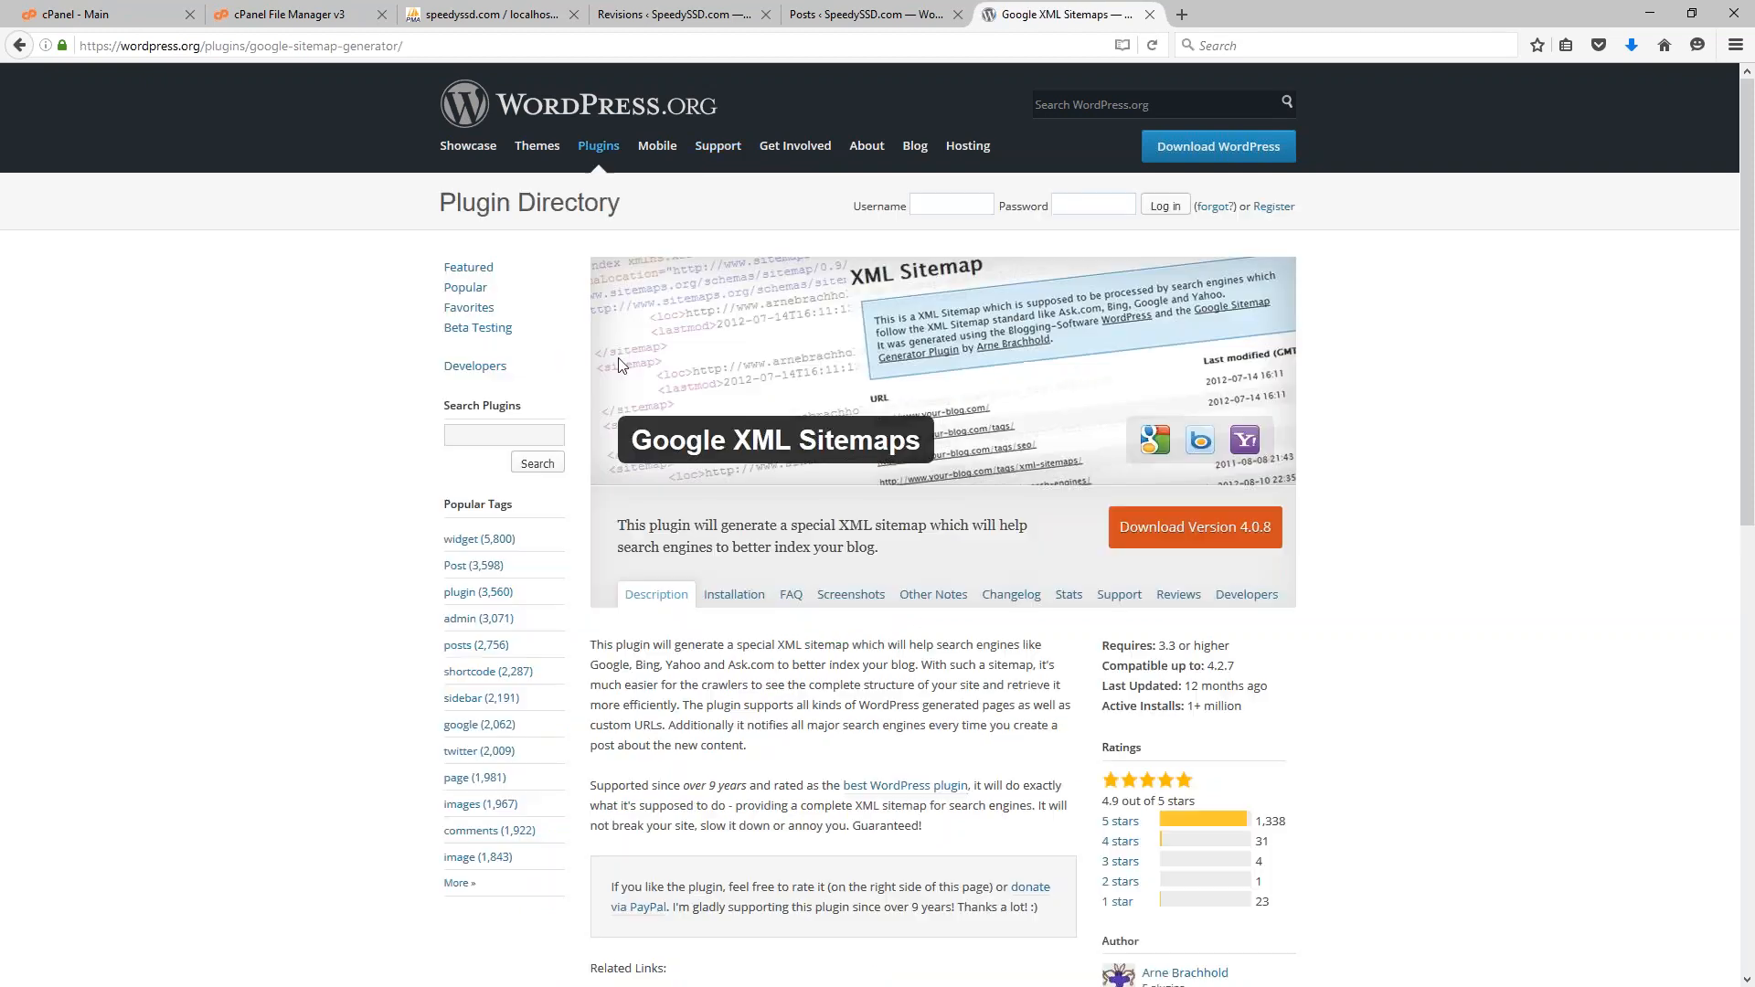
{"action": "scroll", "coordinate": [1418, 512], "scroll_direction": "down", "scroll_amount": 3}
{"action": "scroll", "coordinate": [1390, 485], "scroll_direction": "up", "scroll_amount": 3}
{"action": "left_click", "coordinate": [1174, 539]}
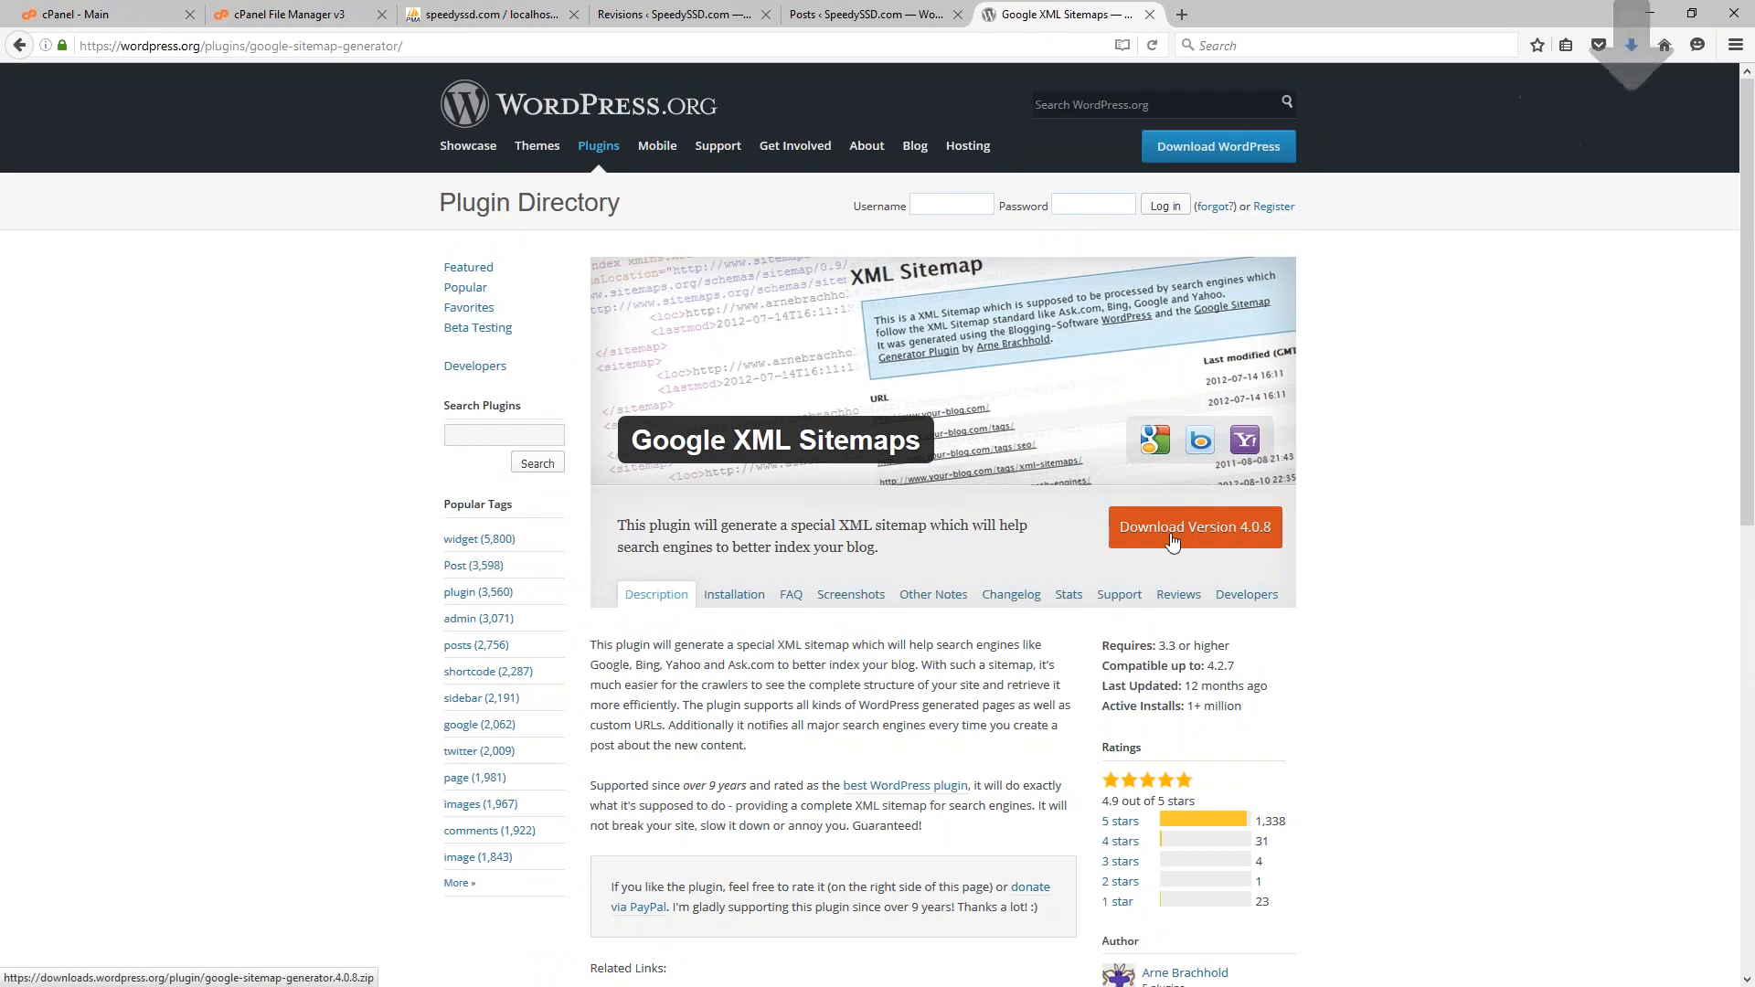
{"action": "left_click", "coordinate": [291, 13]}
{"action": "double_click", "coordinate": [322, 252]}
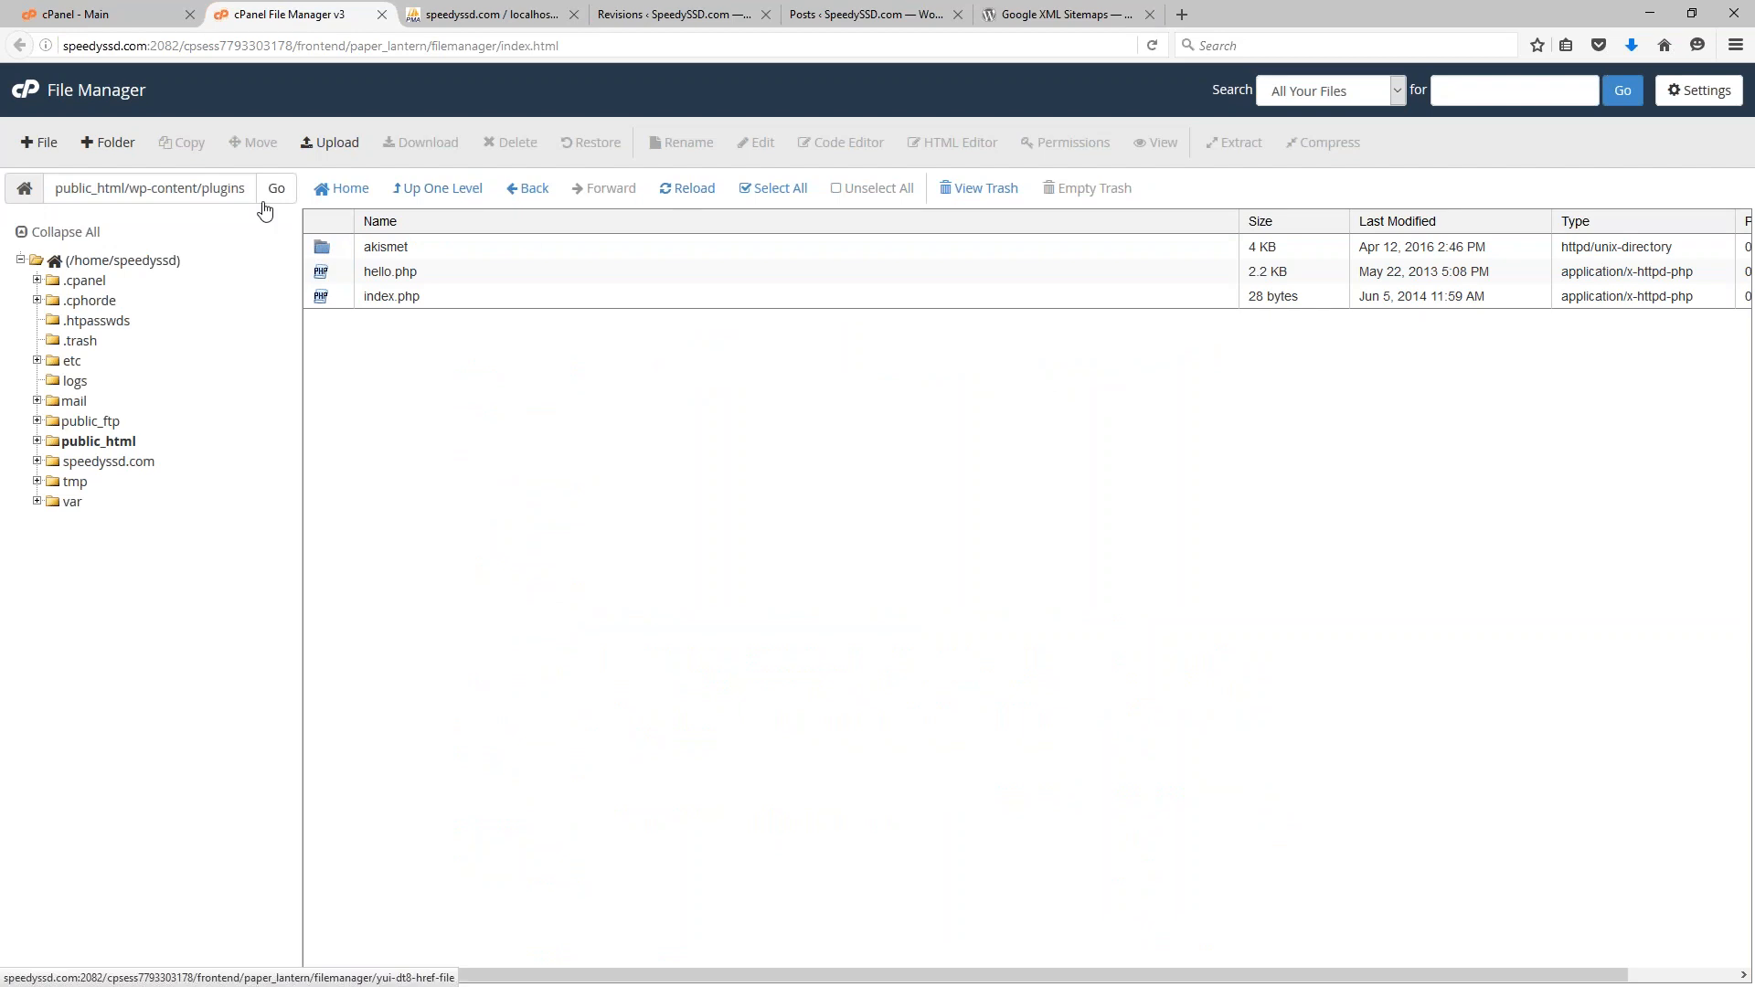
Step: Upload google-sitemap-generator.4.0.8(1).zip to plugins, extract it there, and refresh the listing
{"action": "left_click", "coordinate": [321, 144]}
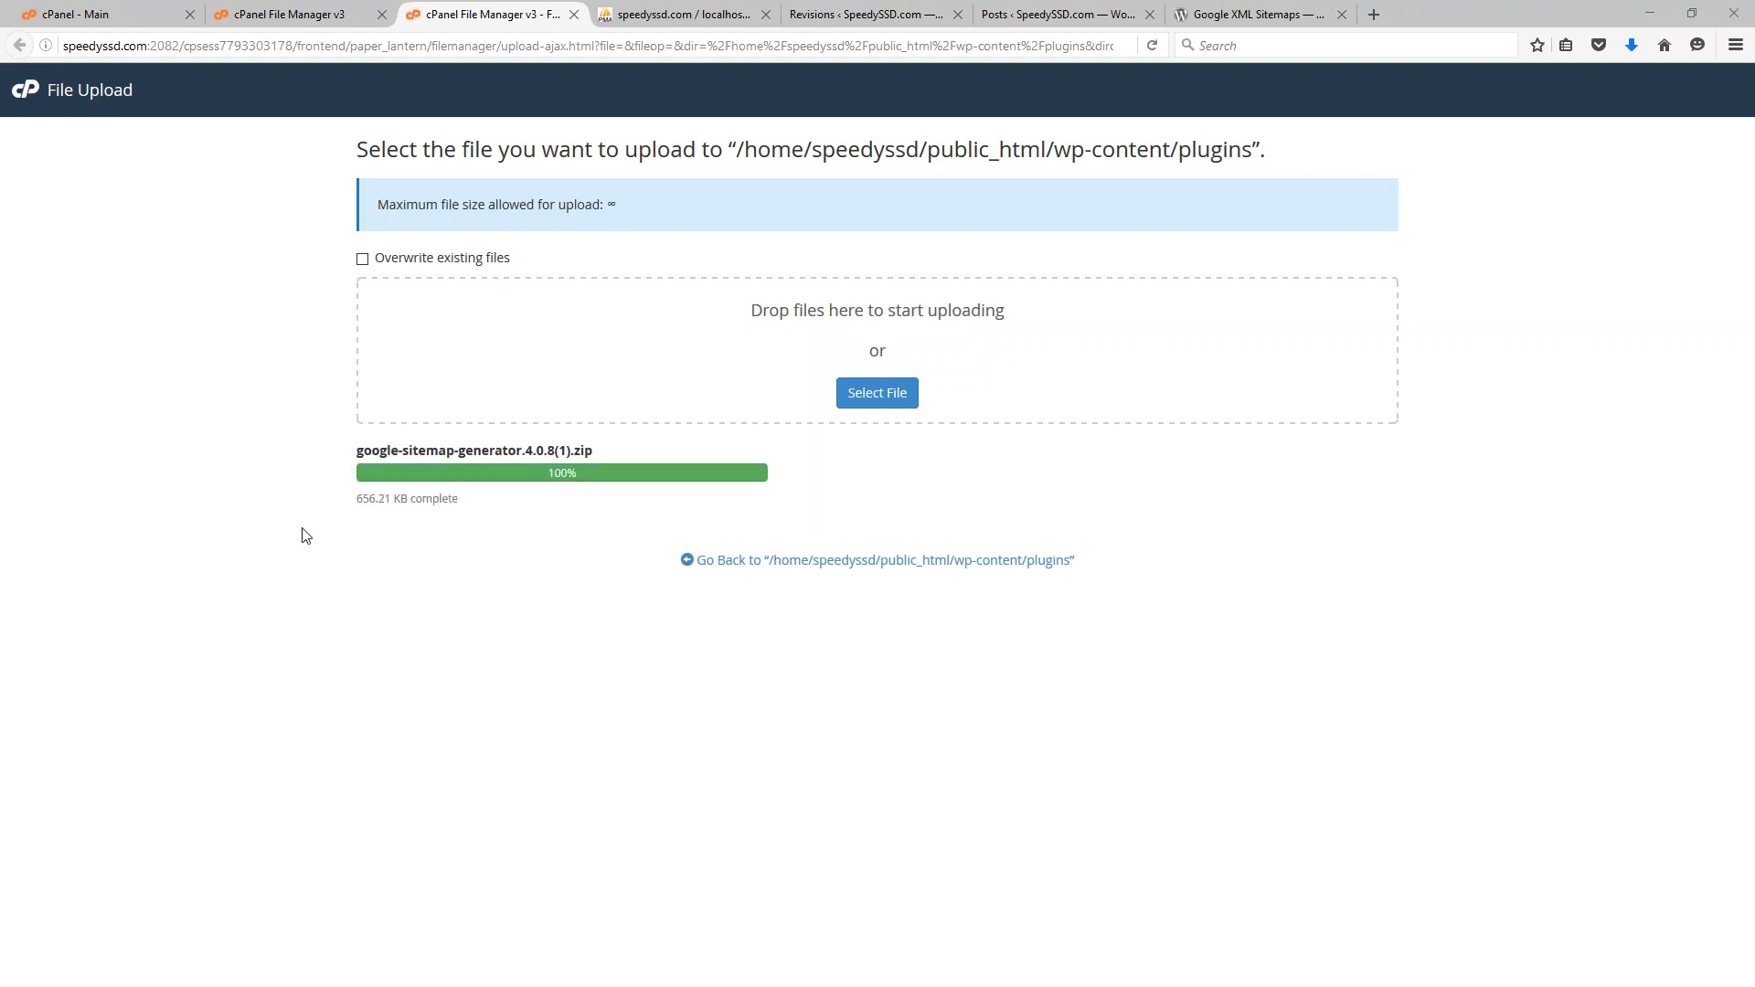
{"action": "left_click", "coordinate": [855, 563]}
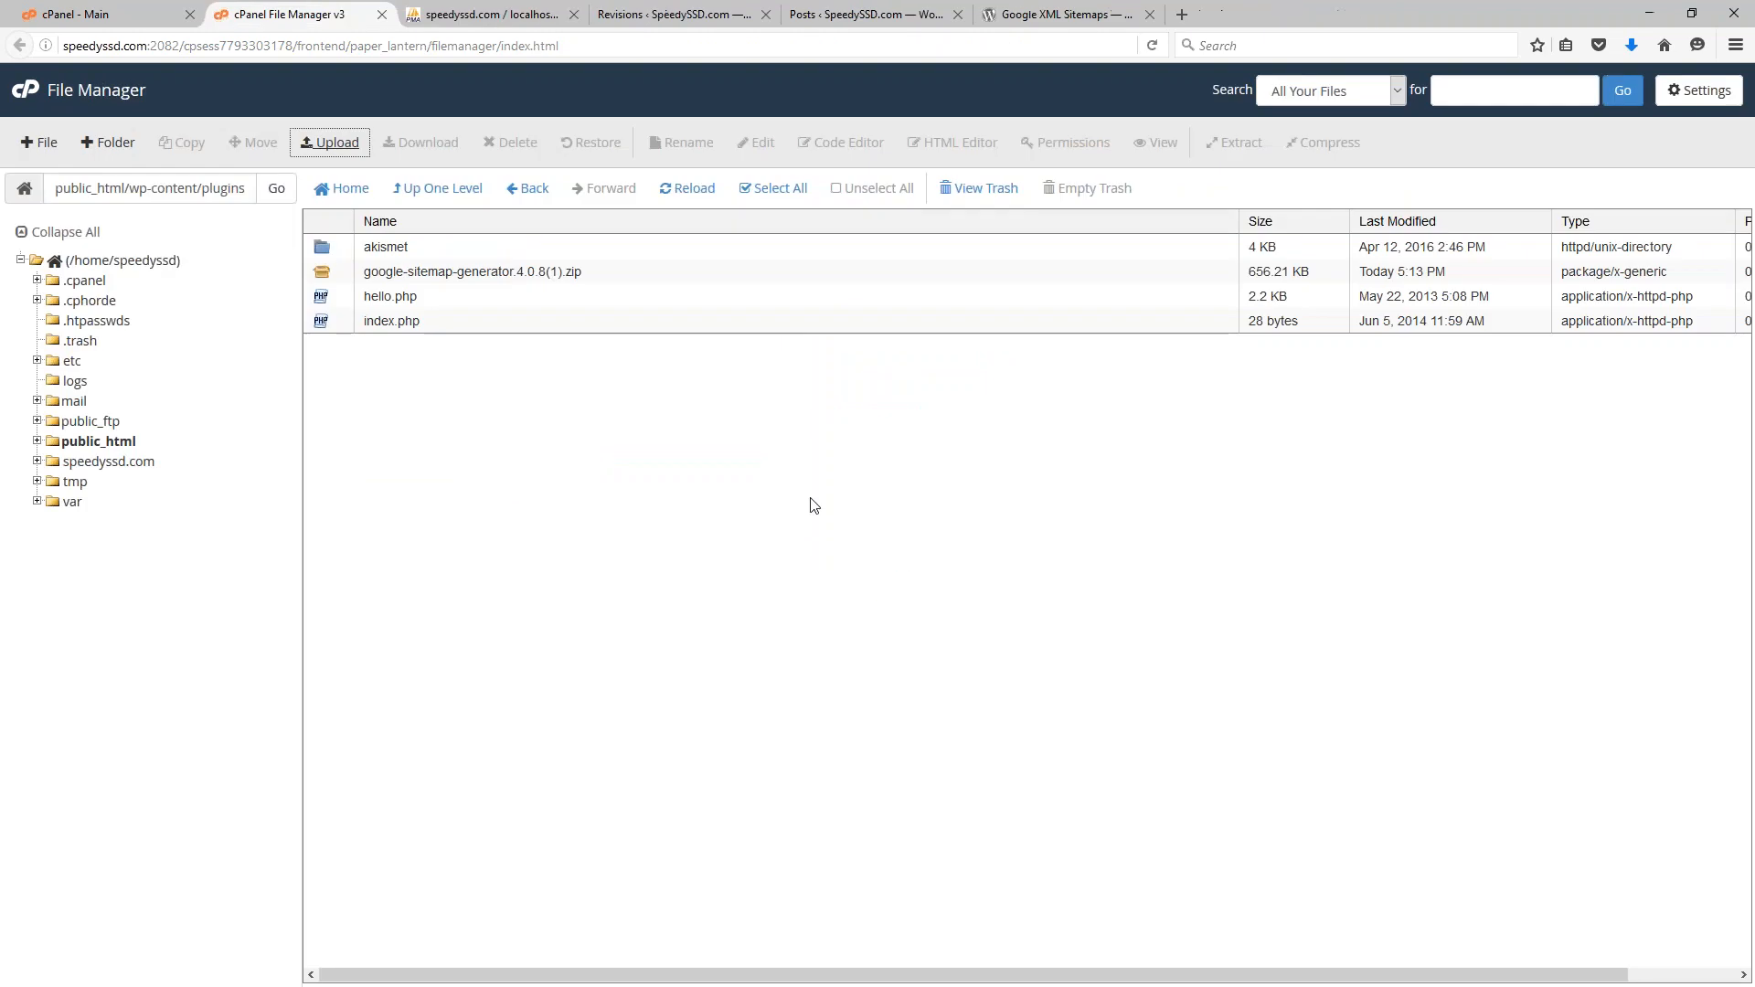
{"action": "left_click", "coordinate": [385, 276]}
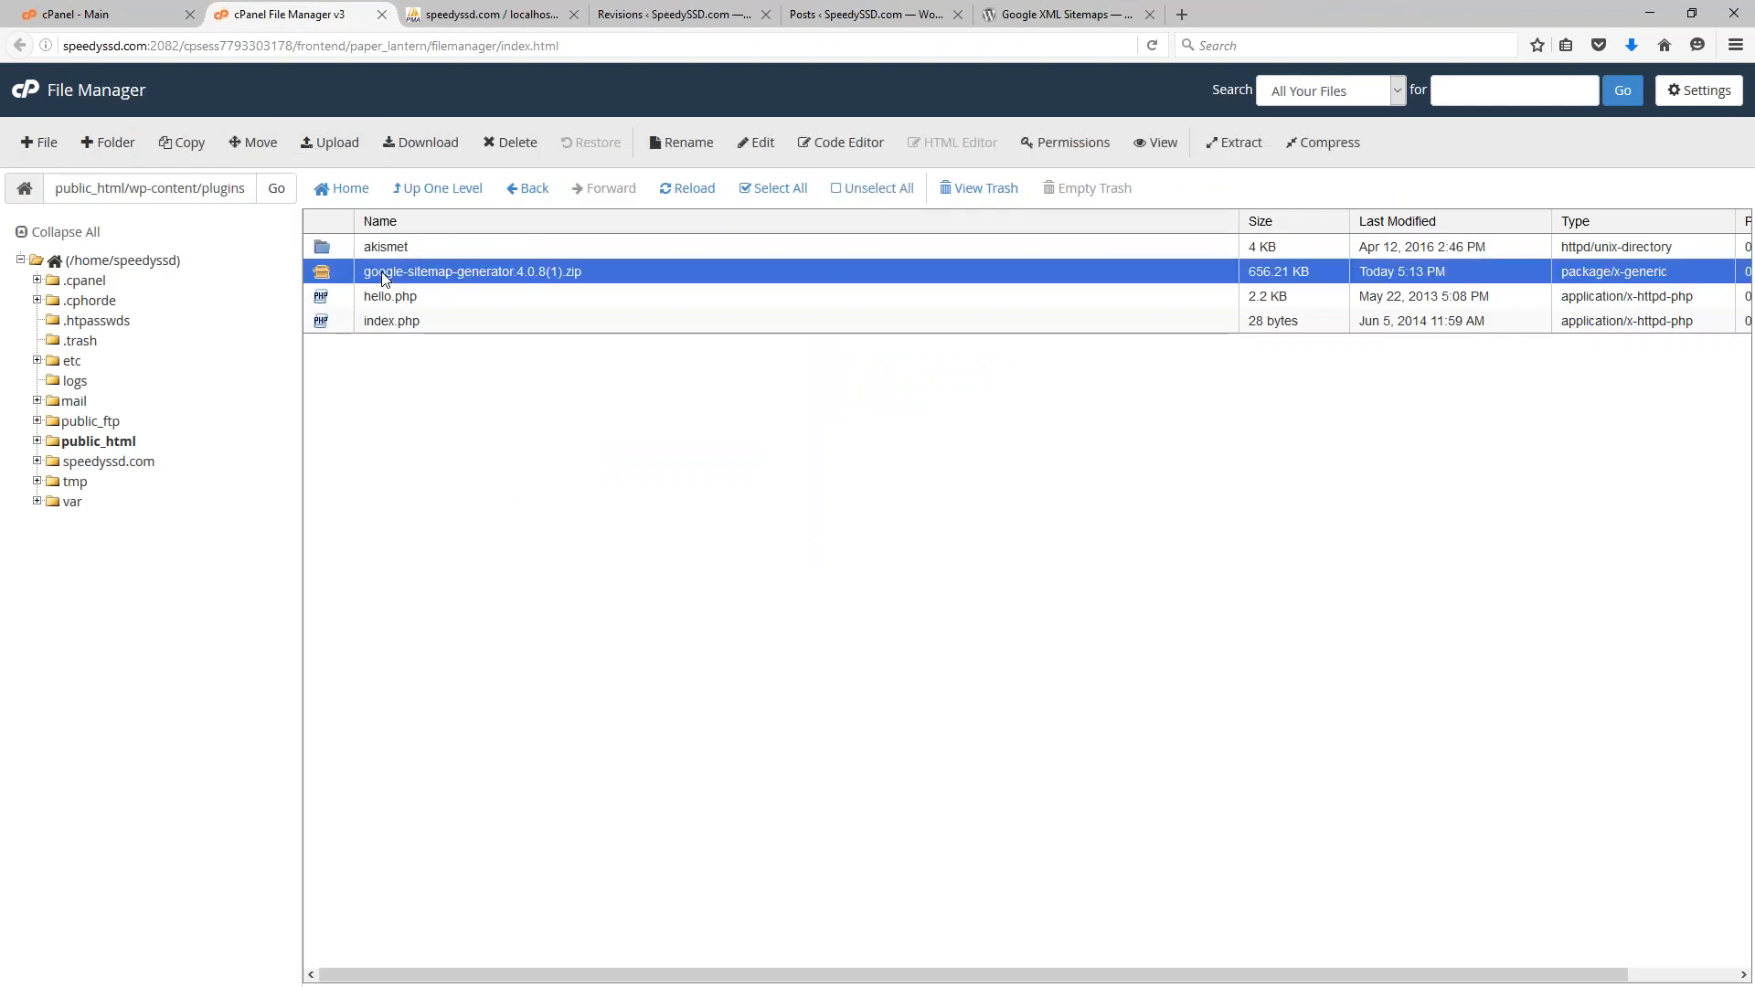
{"action": "left_click", "coordinate": [1232, 142]}
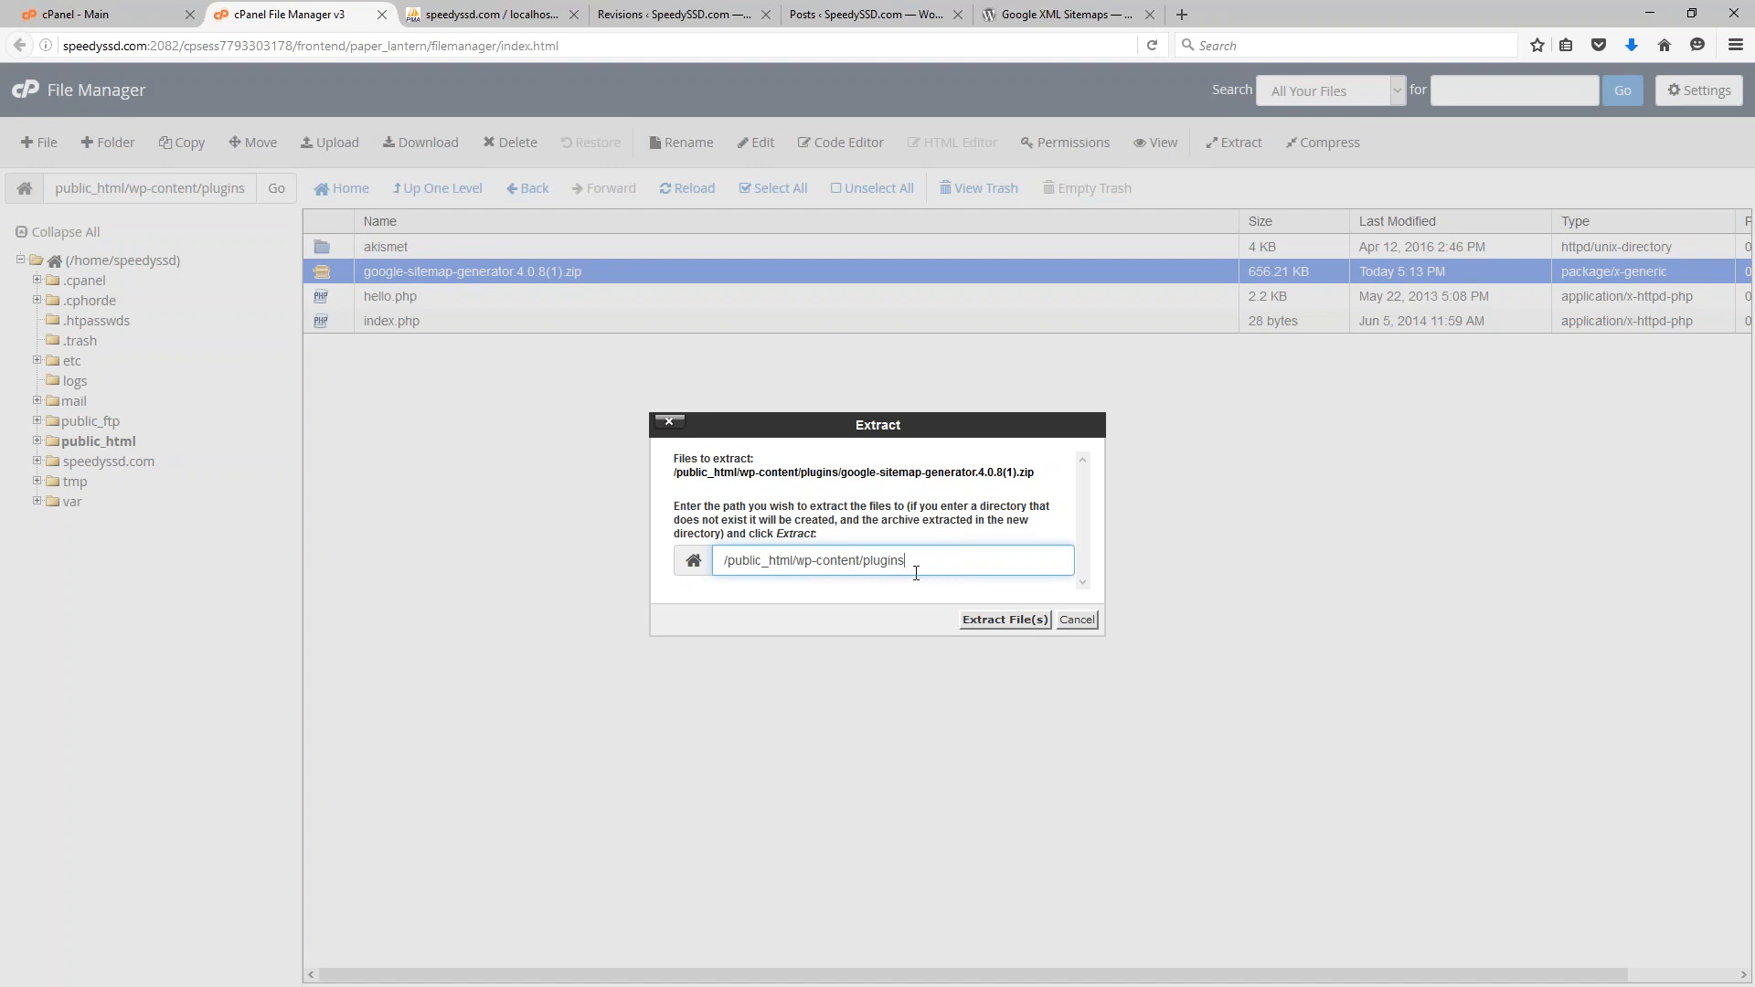
{"action": "left_click", "coordinate": [998, 621]}
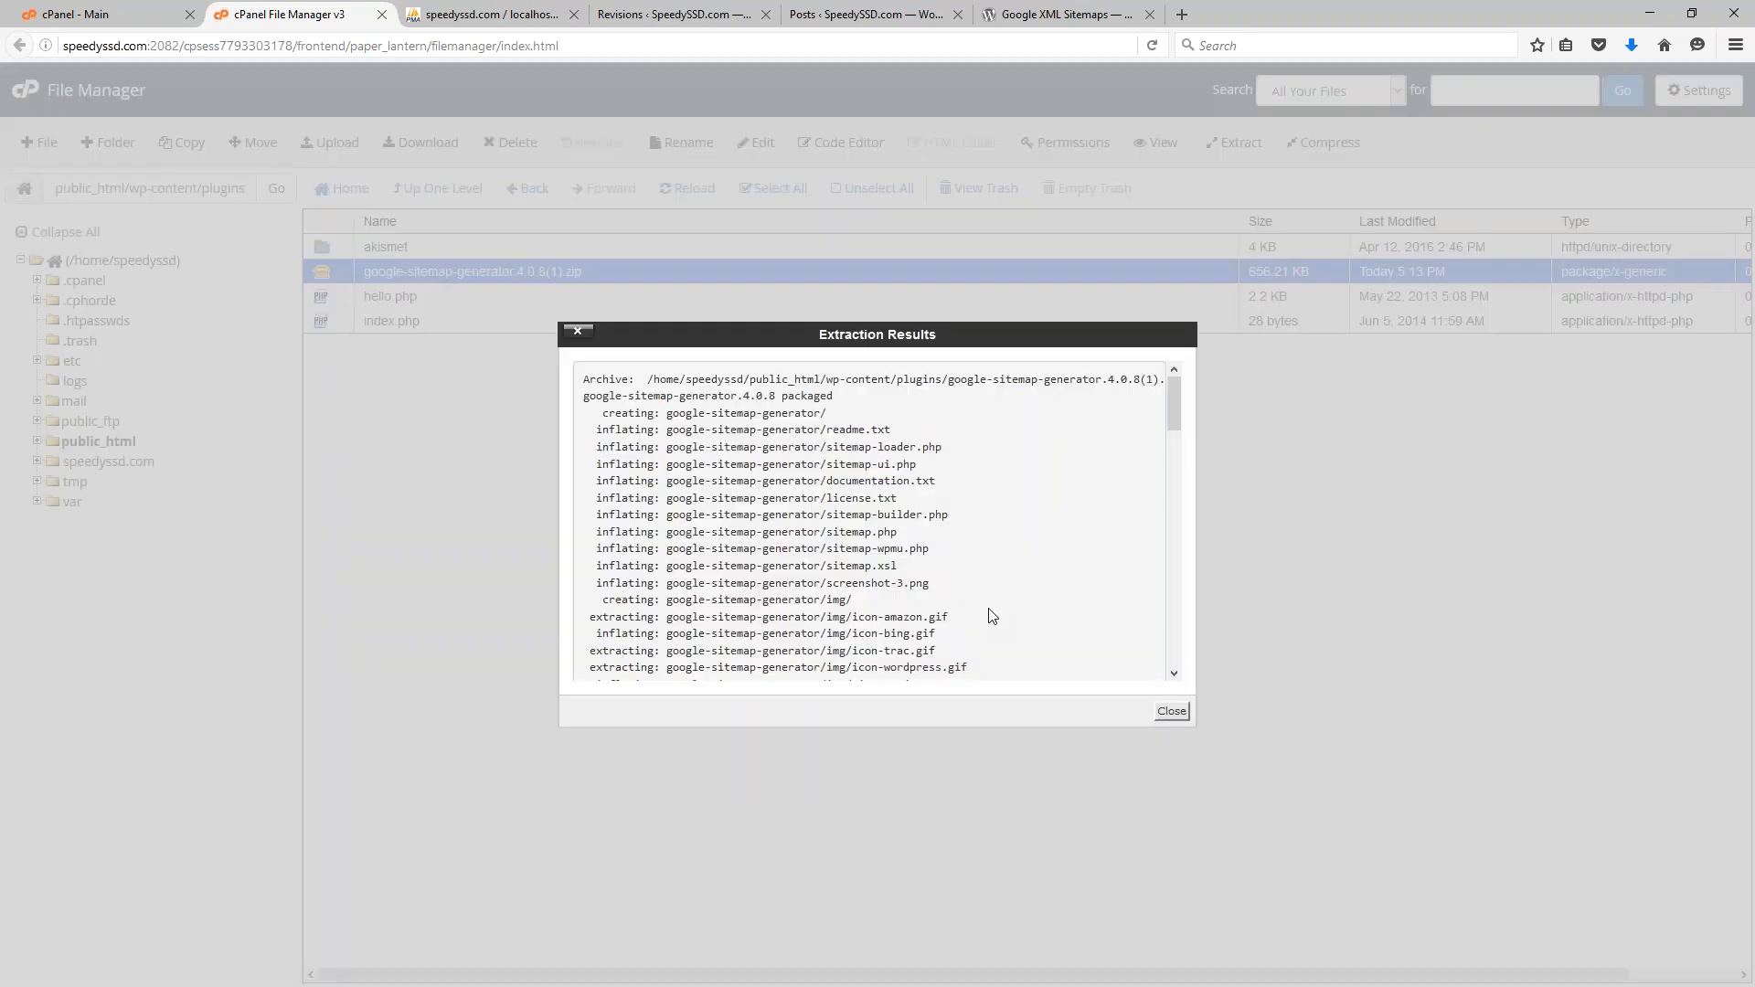
{"action": "left_click", "coordinate": [1171, 712]}
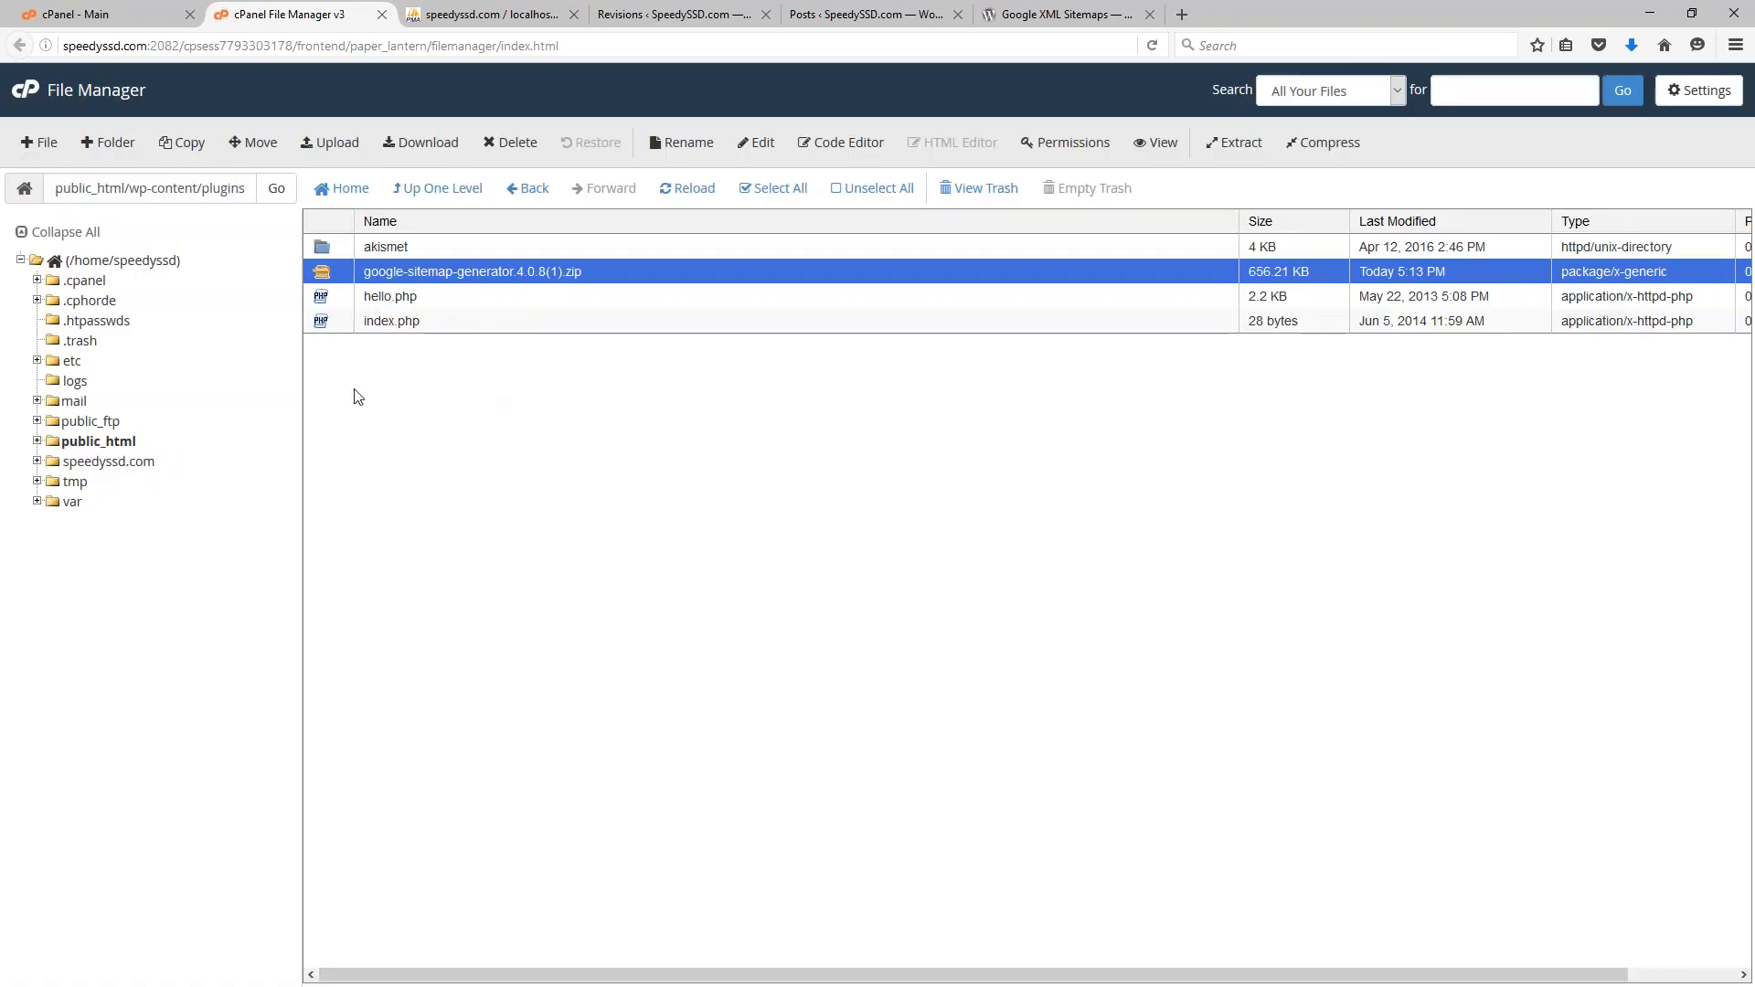
{"action": "left_click", "coordinate": [688, 189]}
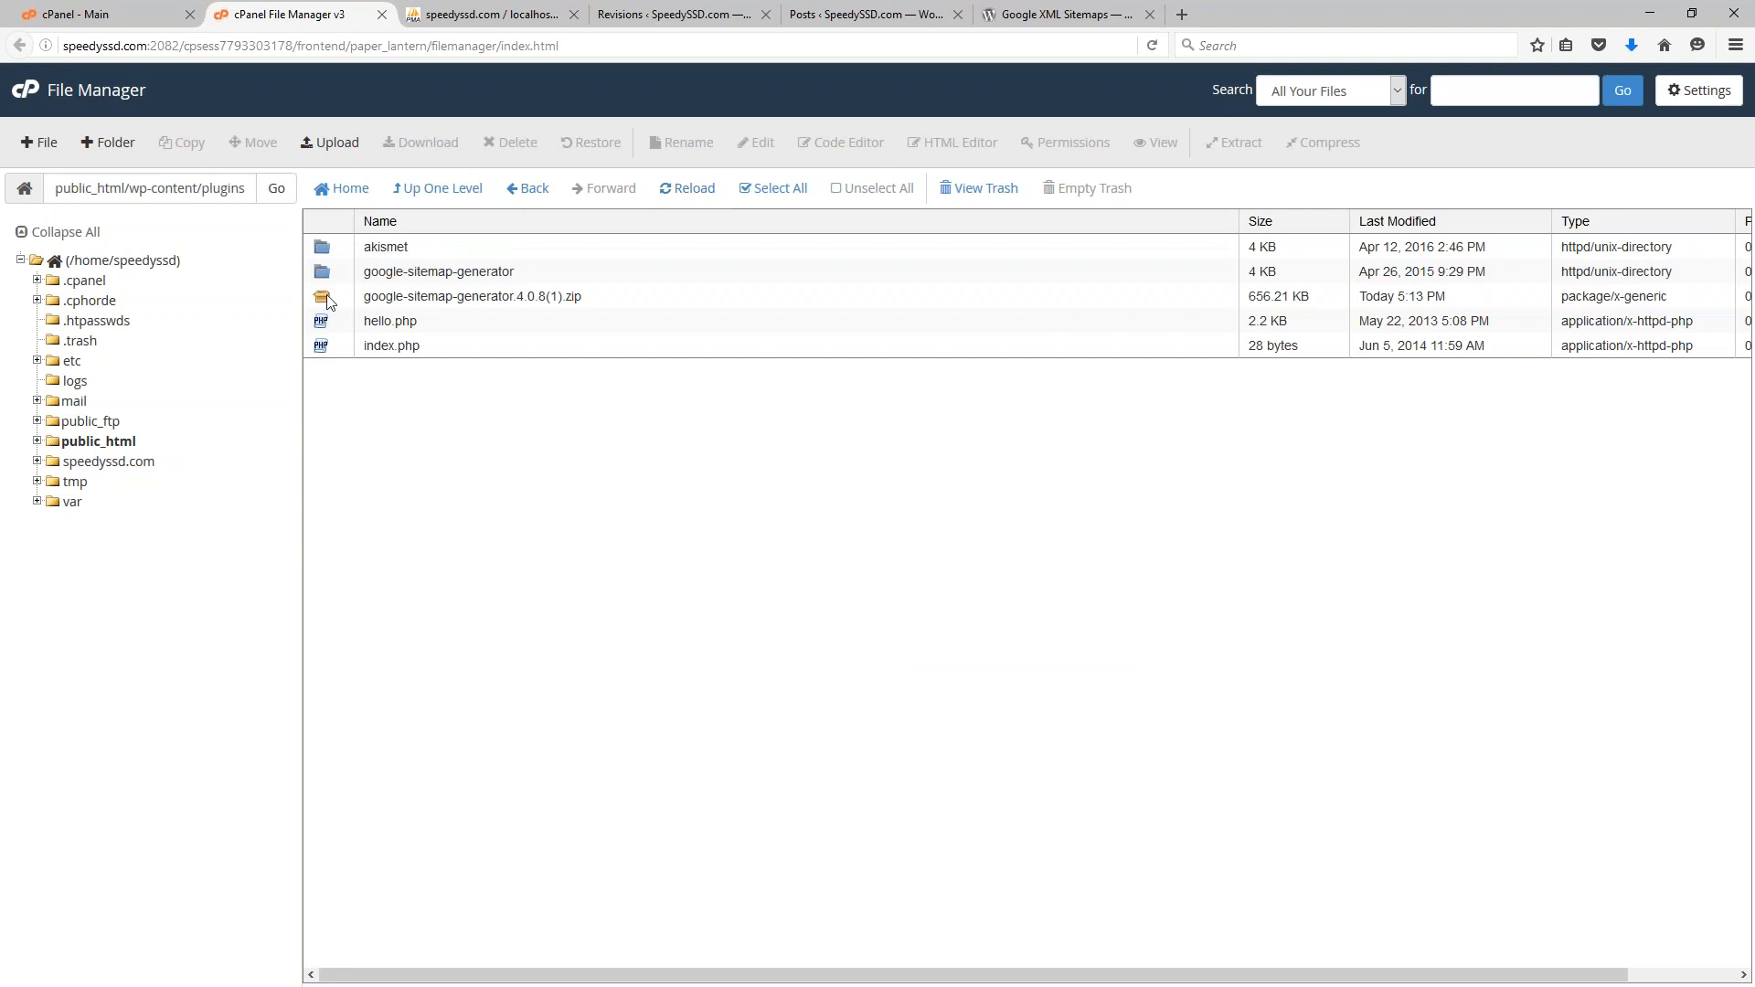
Step: Peek inside google-sitemap-generator, then go up through plugins back to wp-content
{"action": "double_click", "coordinate": [320, 273]}
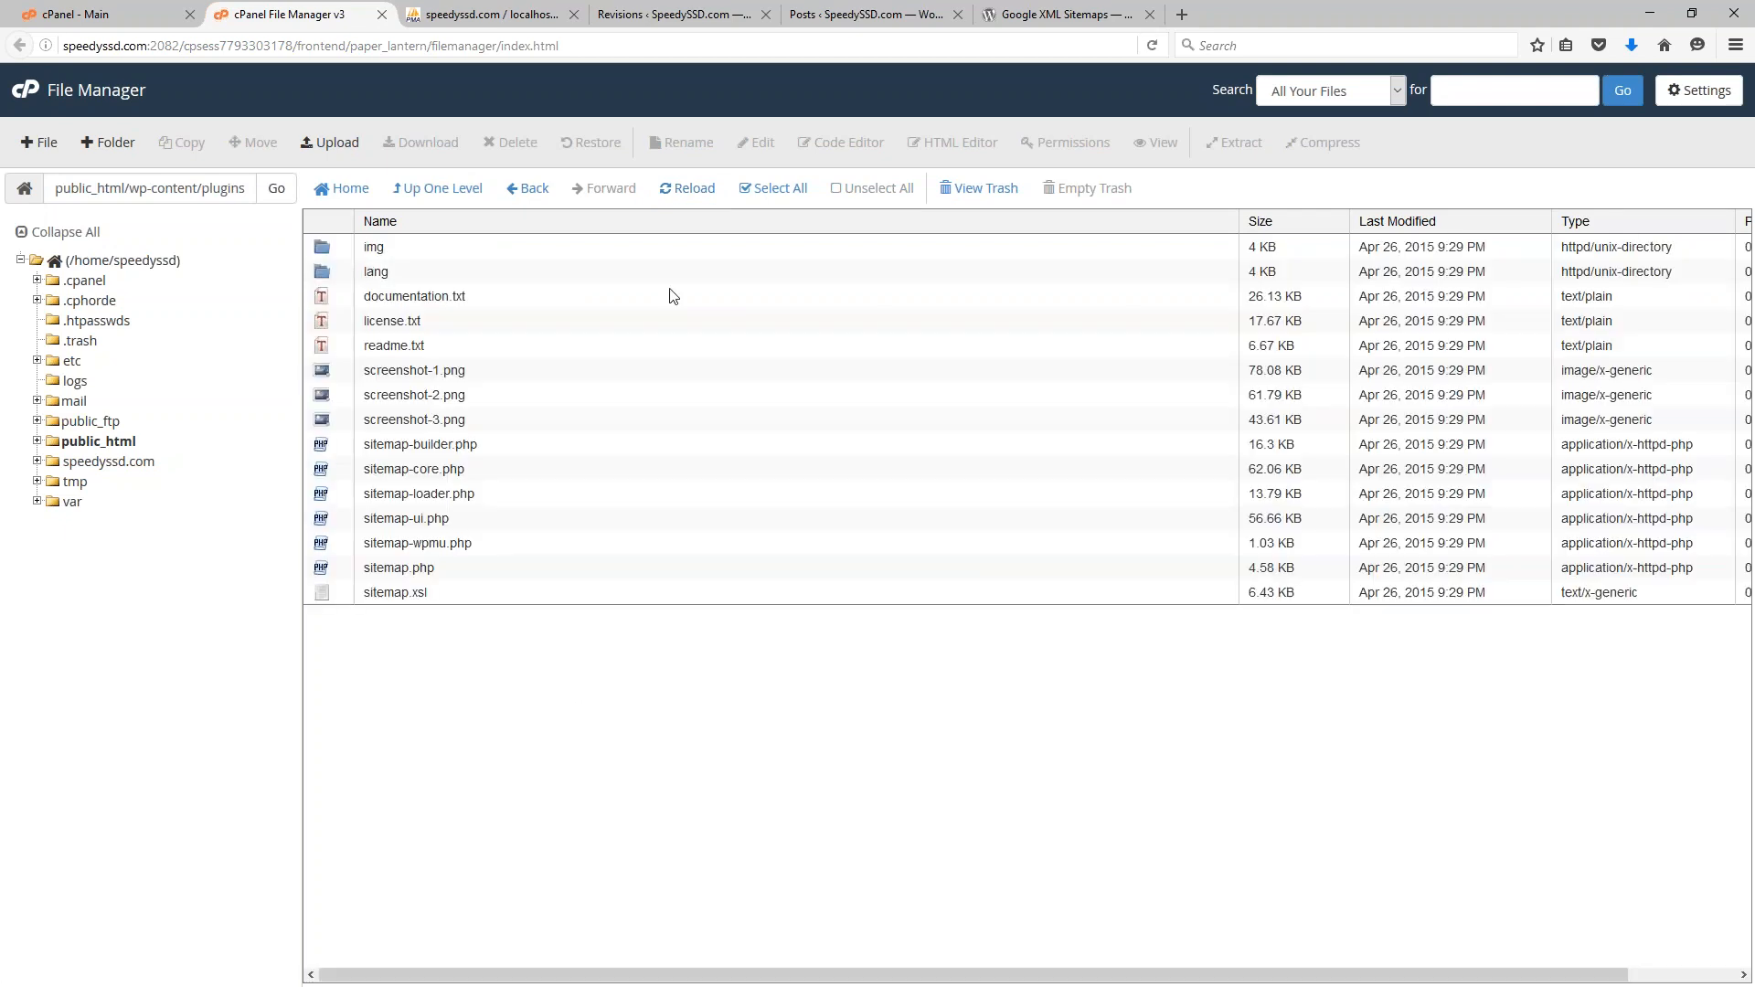
{"action": "left_click", "coordinate": [437, 189]}
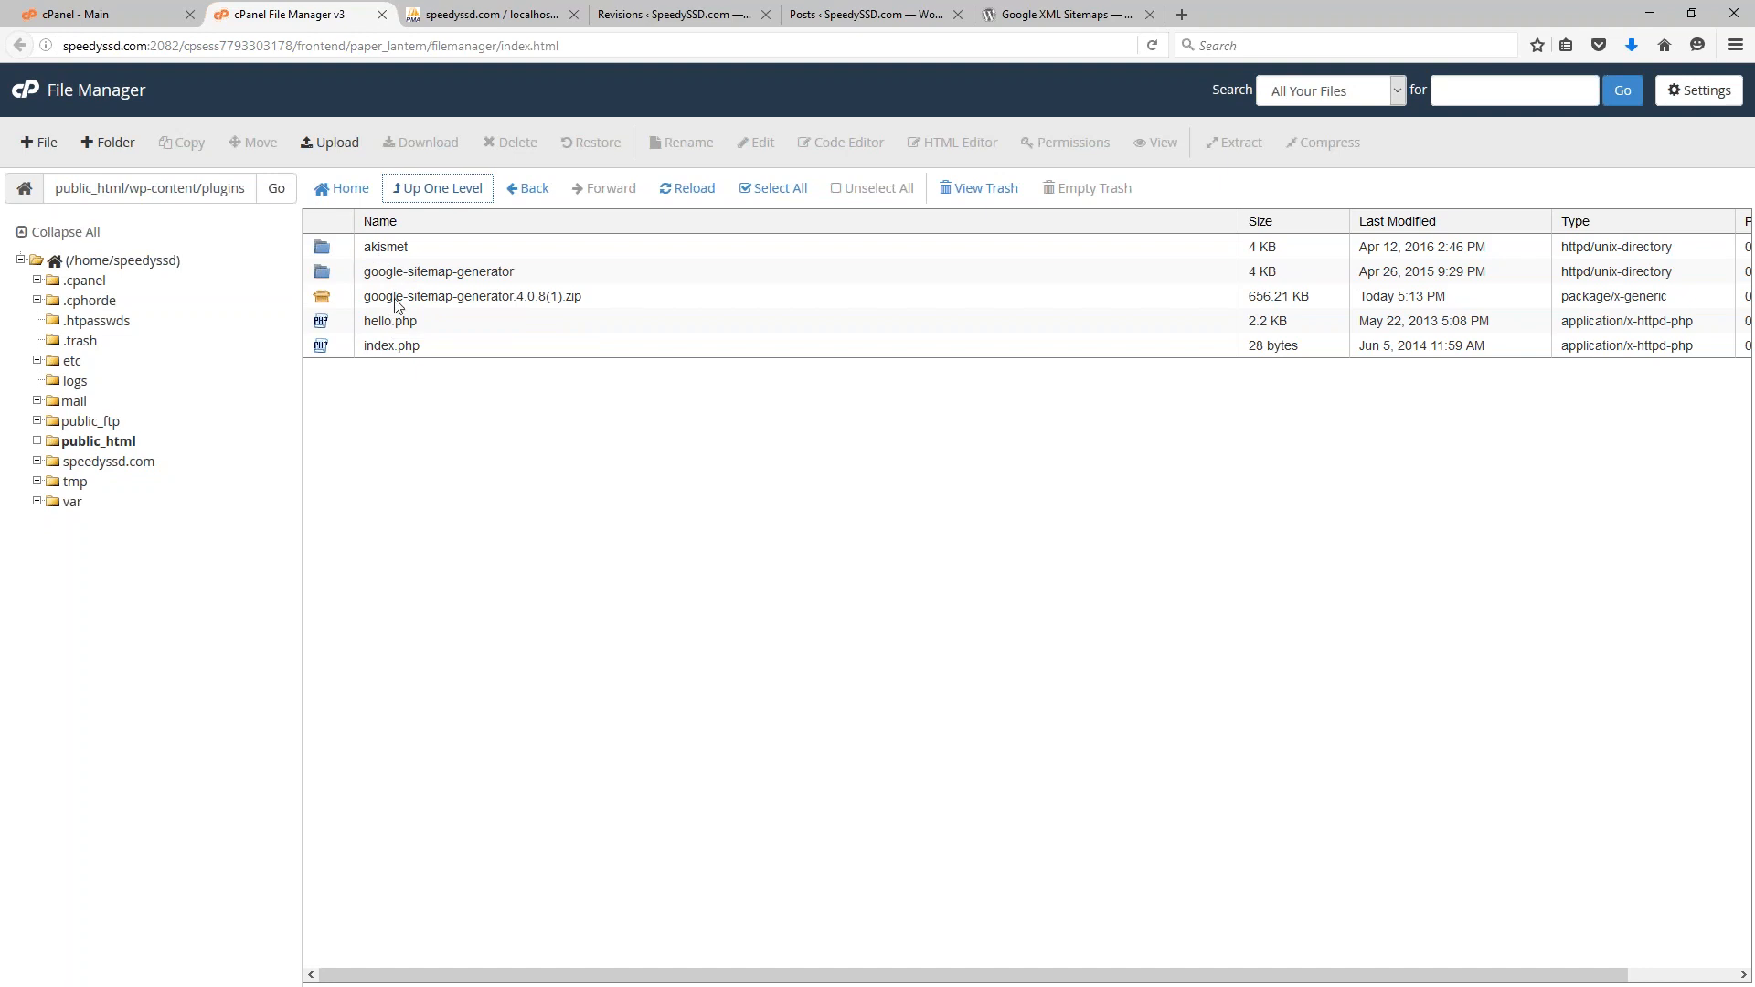
{"action": "left_click", "coordinate": [437, 188]}
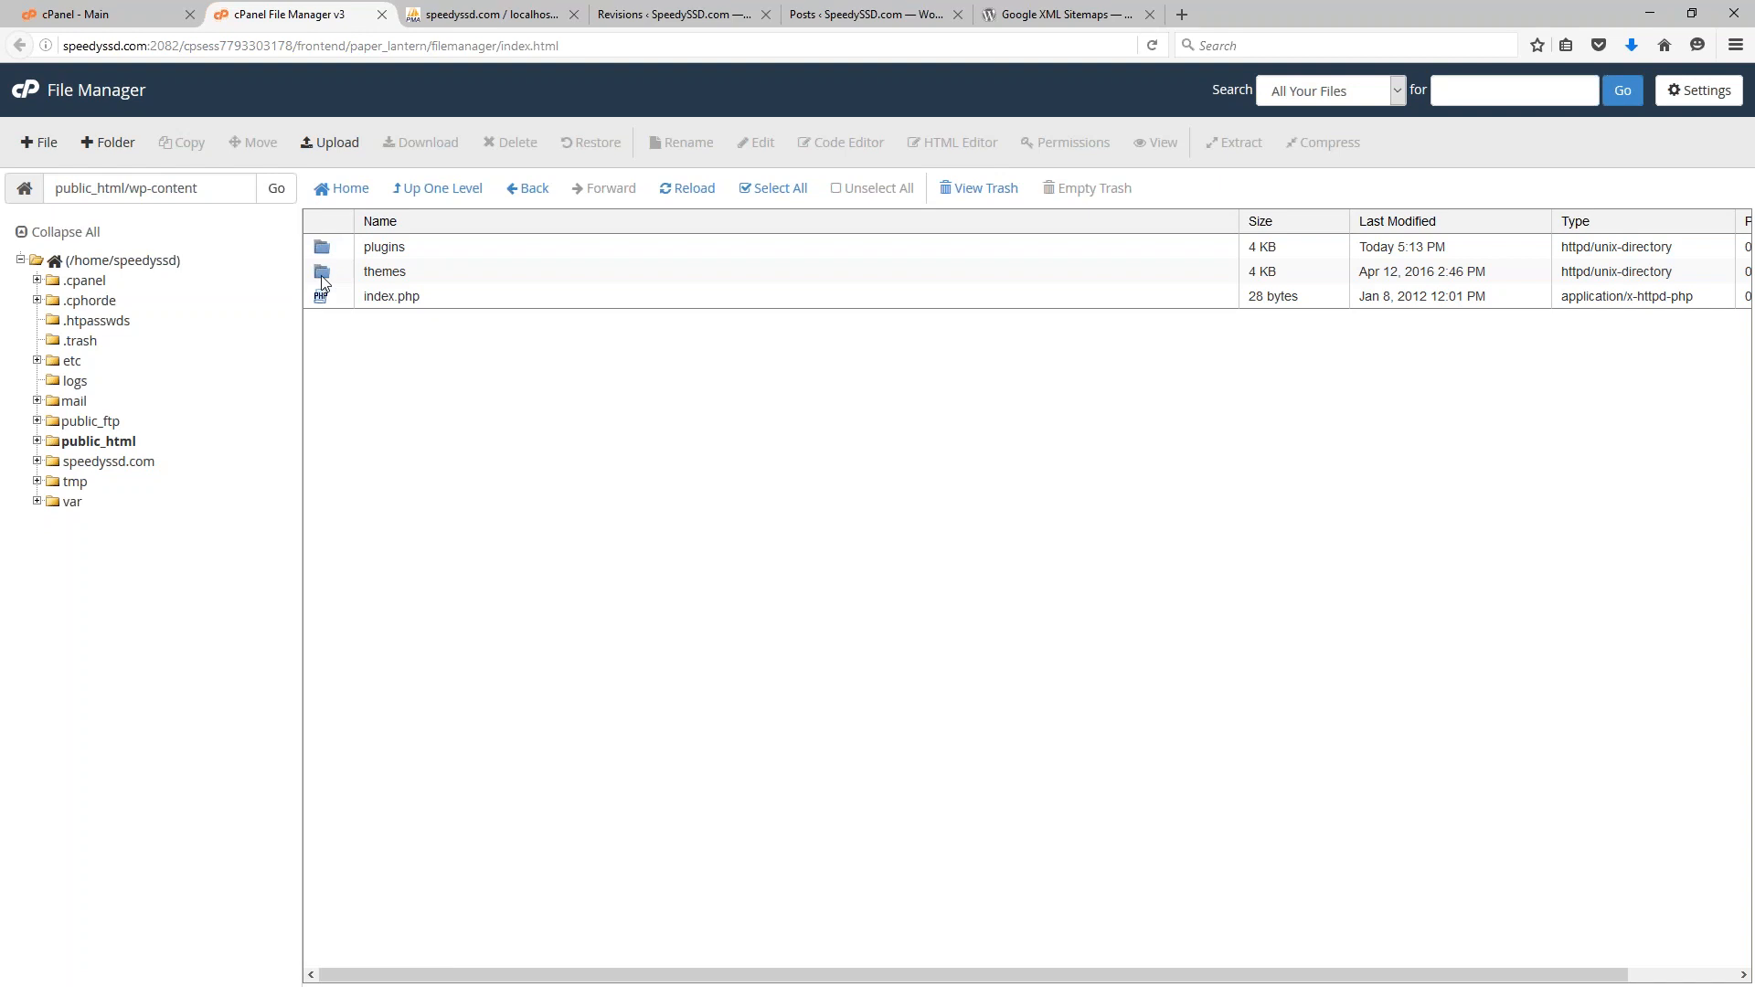
Step: Upload the 4.76 MB uploads-April-25-2016.tar.gz into wp-content and return to its listing
{"action": "left_click", "coordinate": [334, 142]}
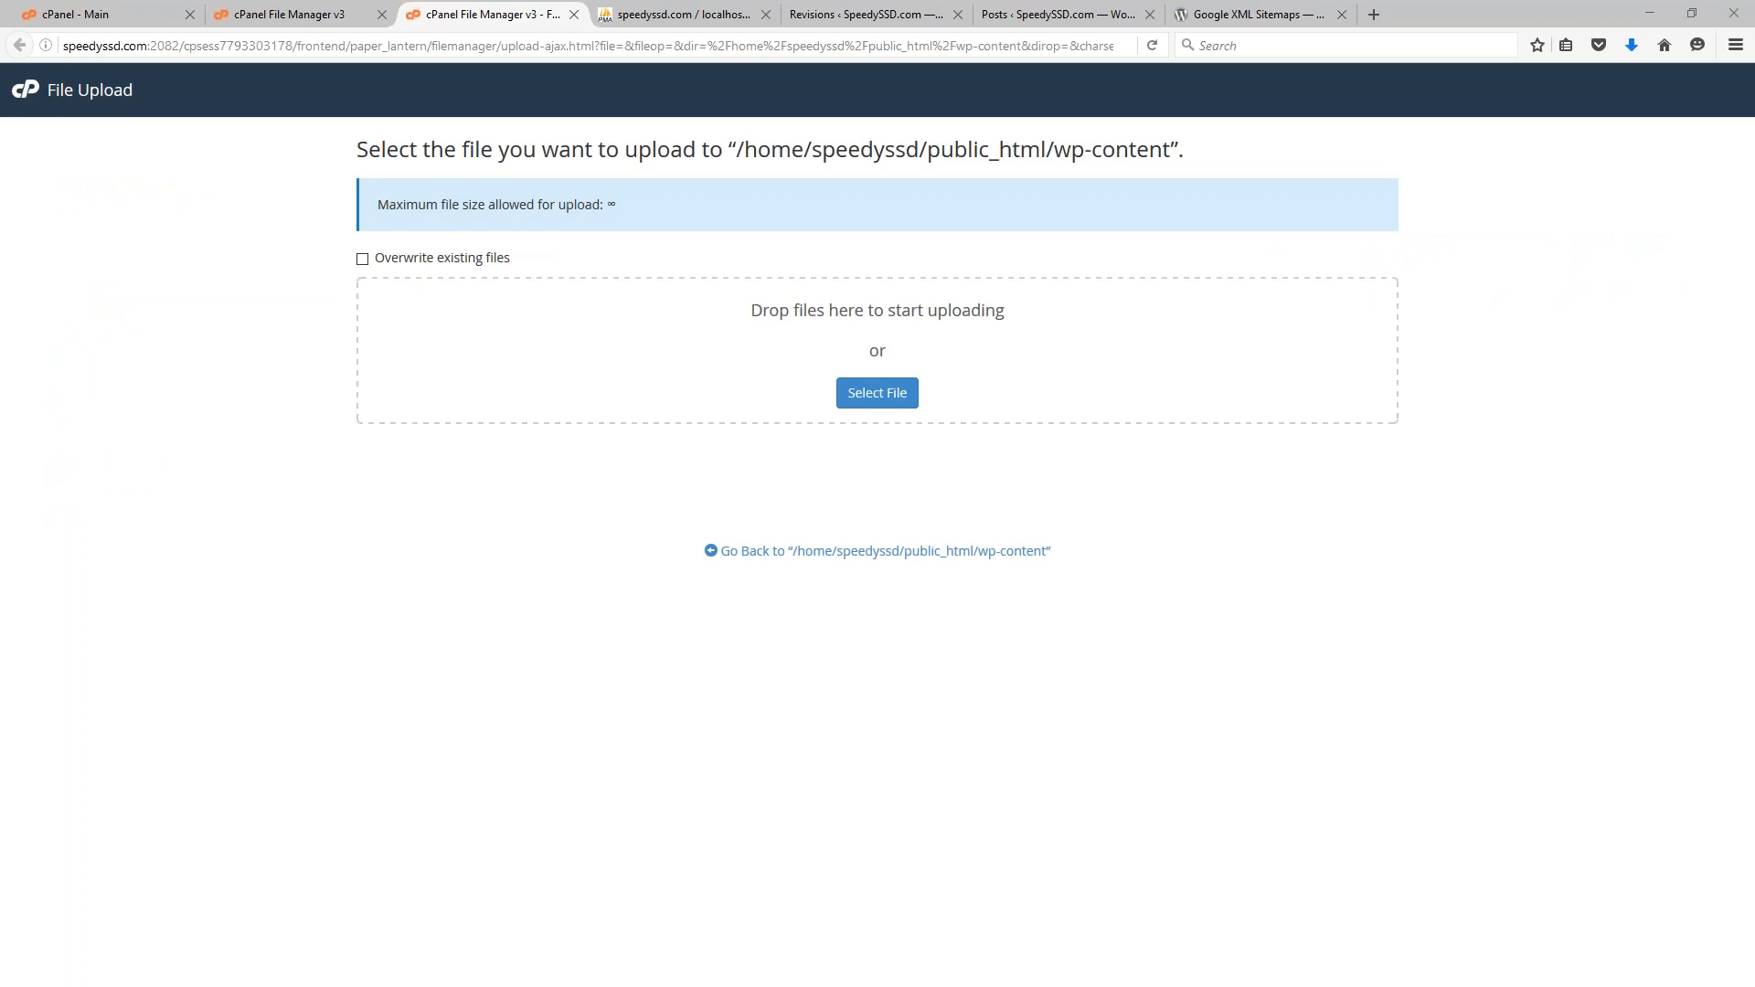
{"action": "key", "text": "Return"}
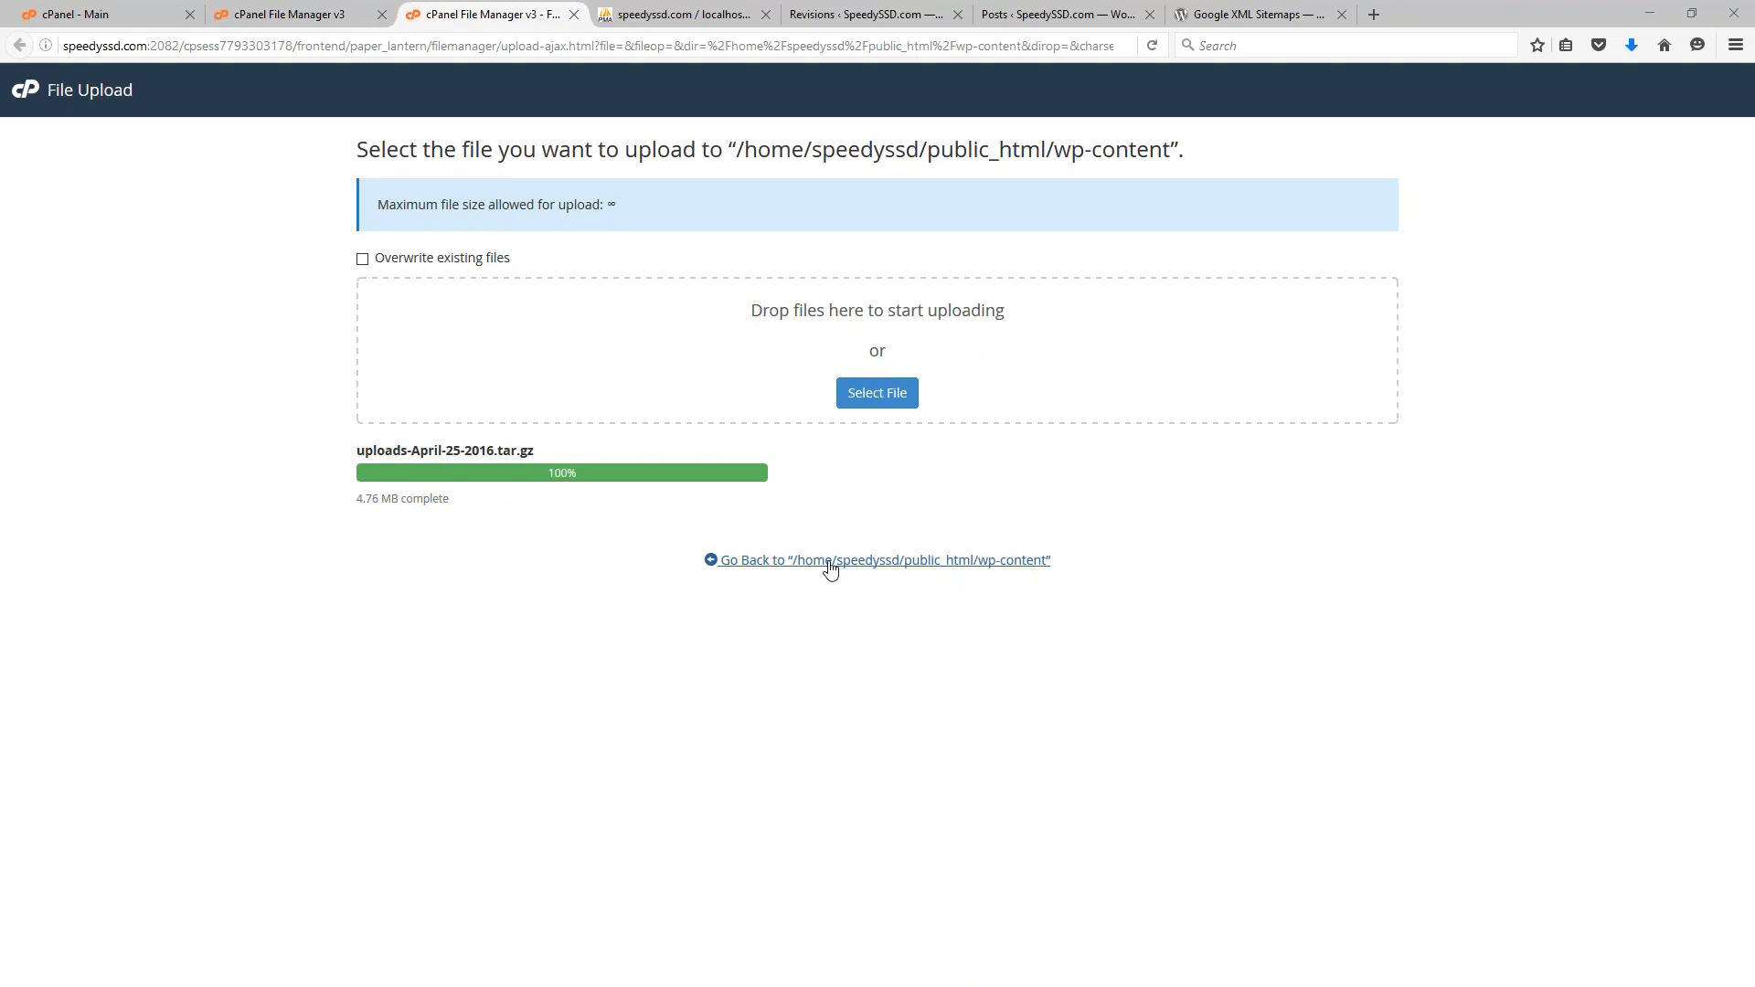
{"action": "left_click", "coordinate": [830, 561]}
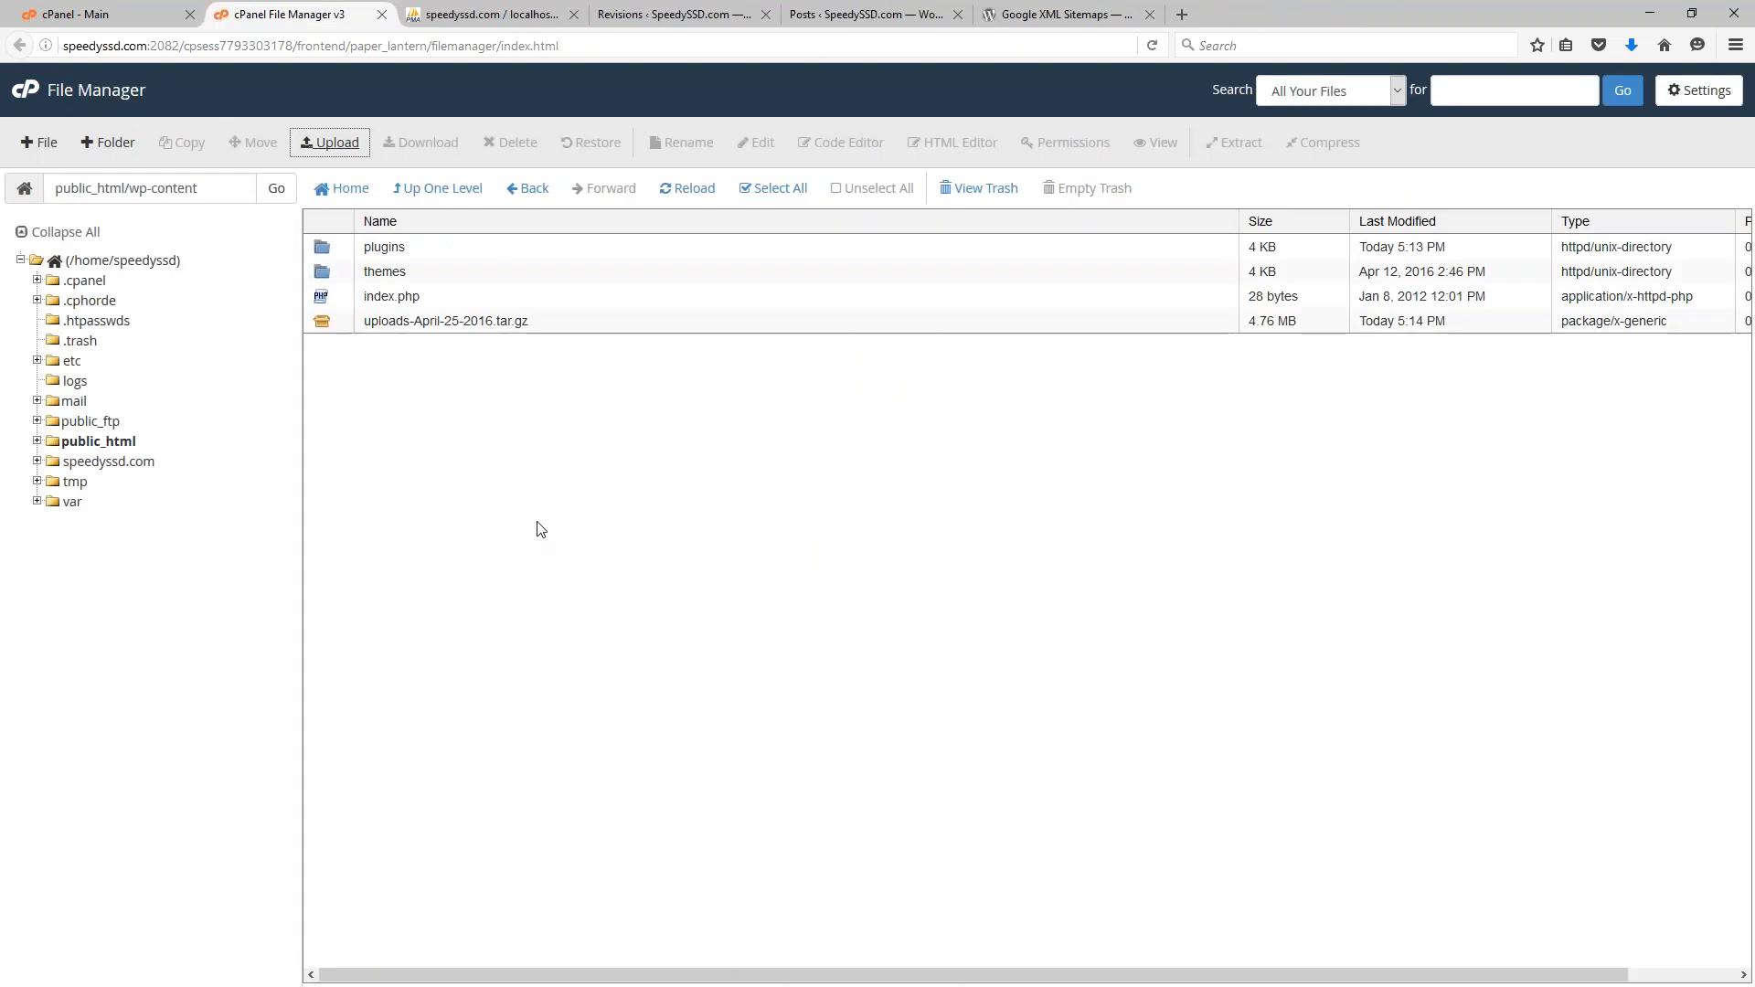
Step: Extract uploads-April-25-2016.tar.gz into wp-content and refresh to show the uploads folder
{"action": "left_click", "coordinate": [395, 322]}
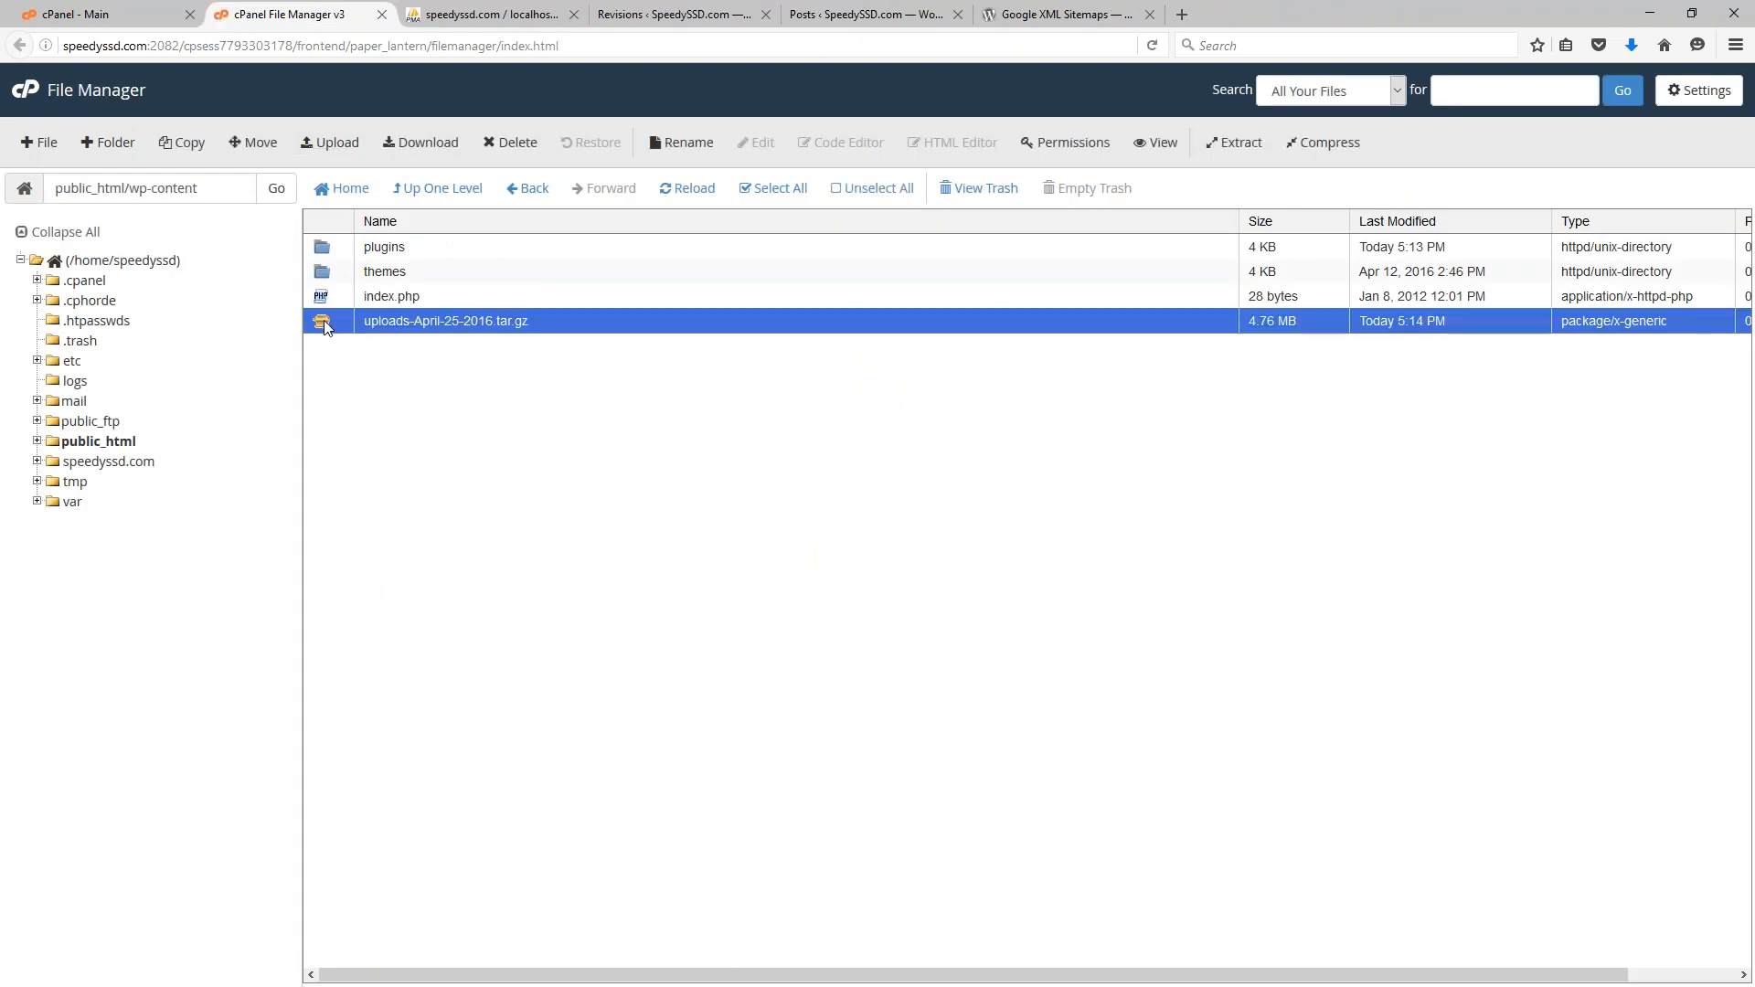
{"action": "right_click", "coordinate": [327, 325]}
{"action": "left_click", "coordinate": [361, 528]}
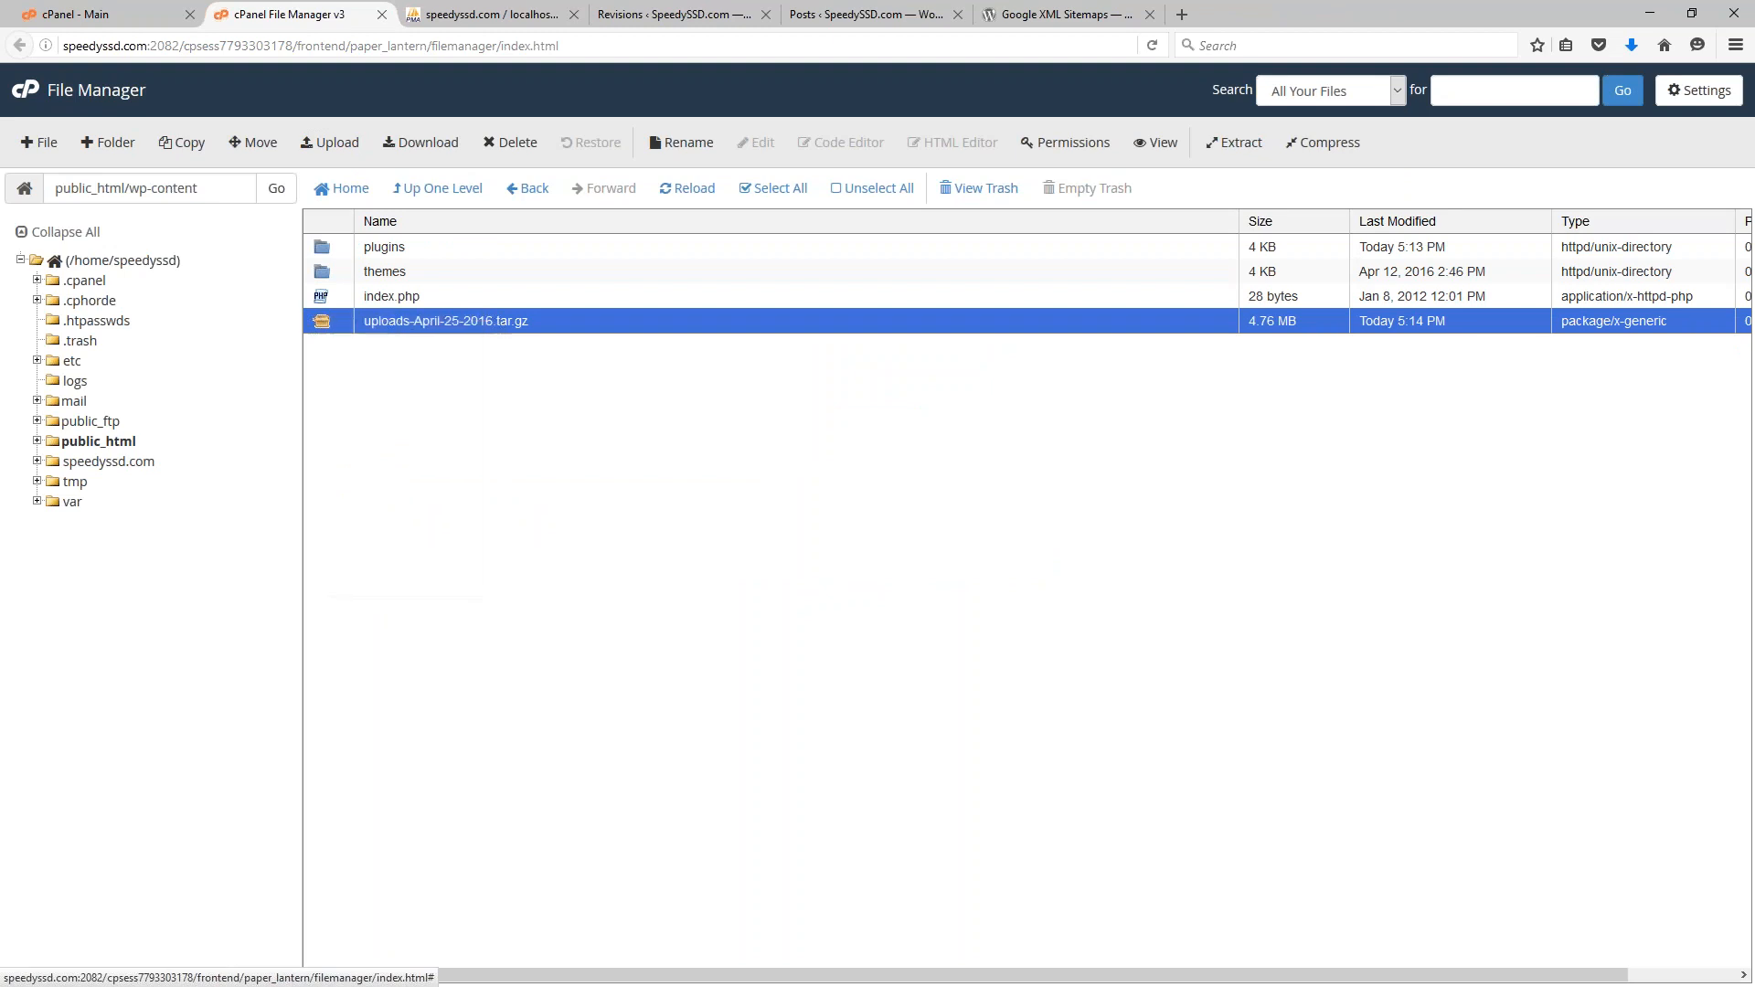
{"action": "left_click", "coordinate": [1005, 620]}
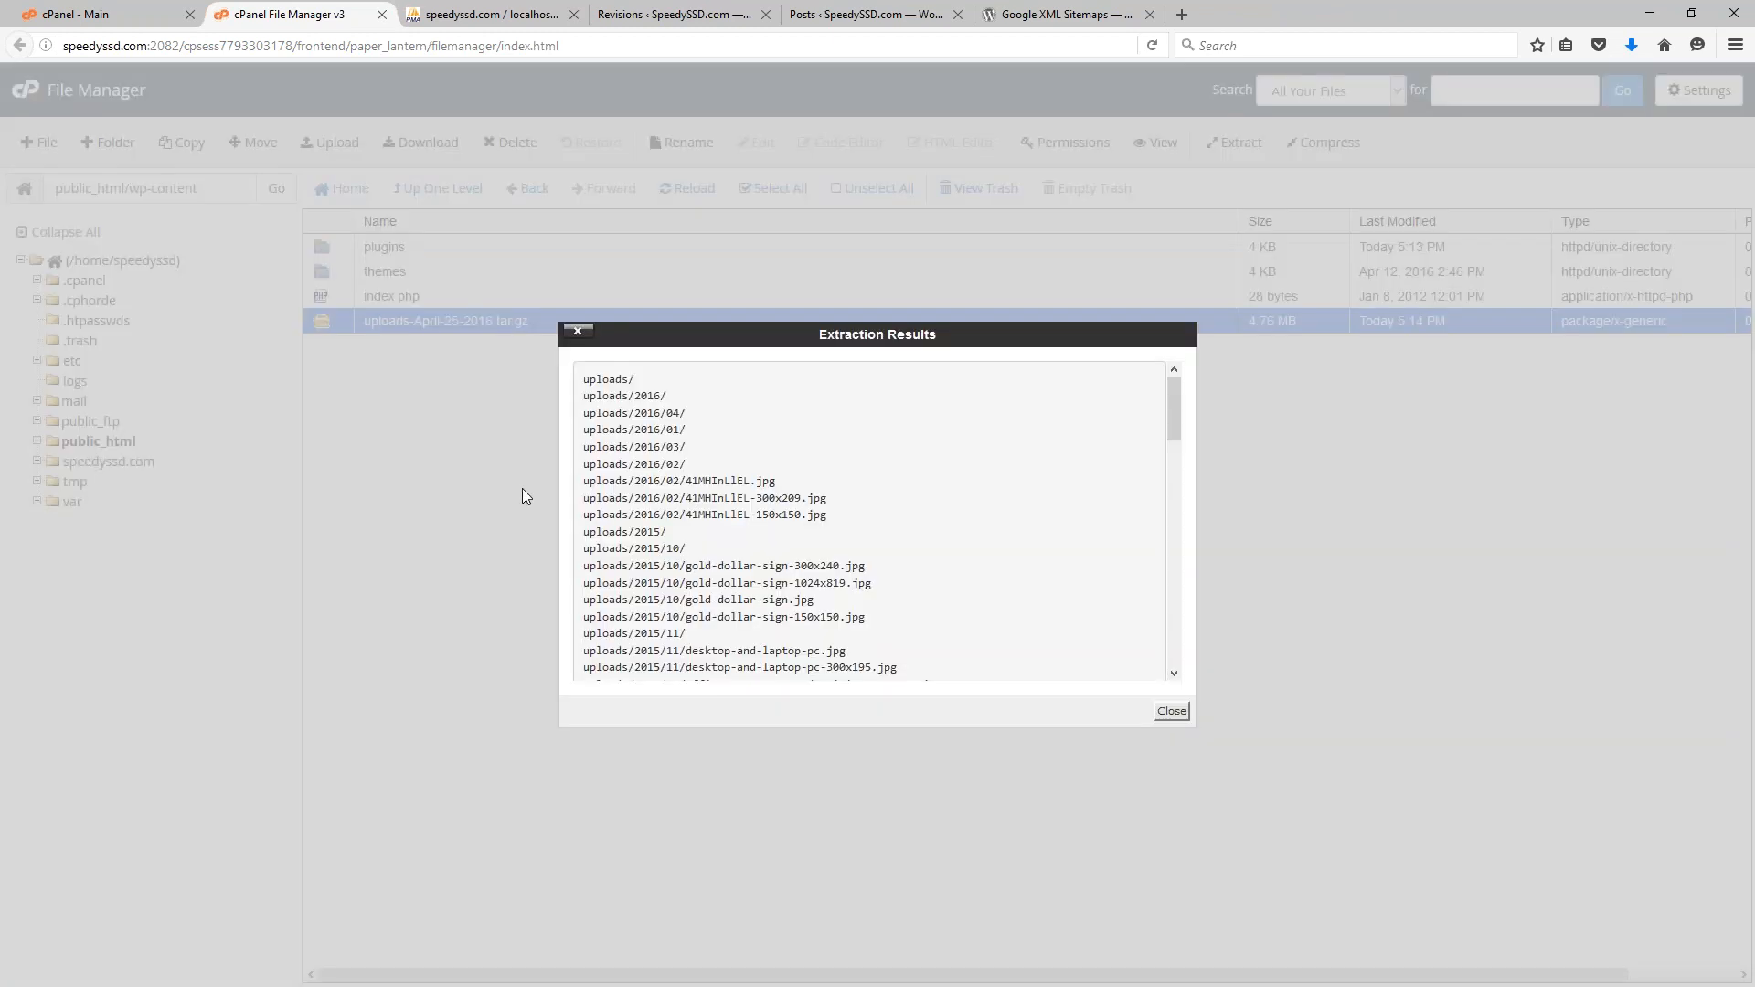
{"action": "left_click", "coordinate": [1171, 711]}
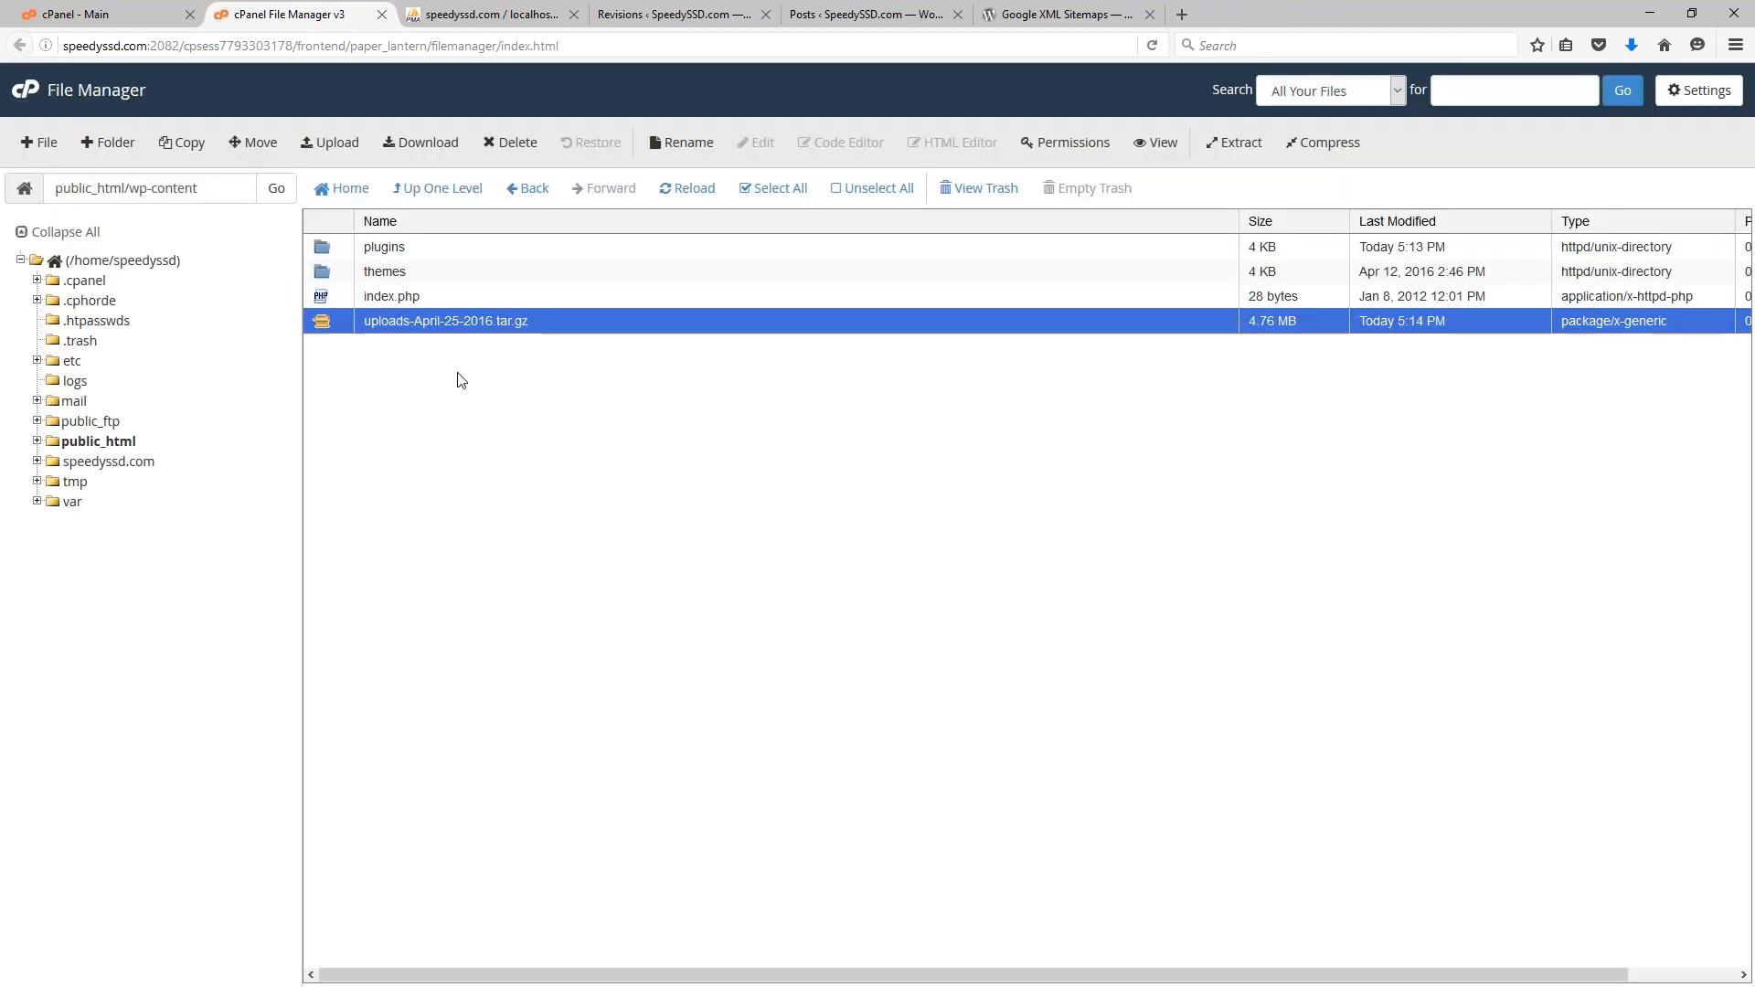
{"action": "left_click", "coordinate": [701, 202]}
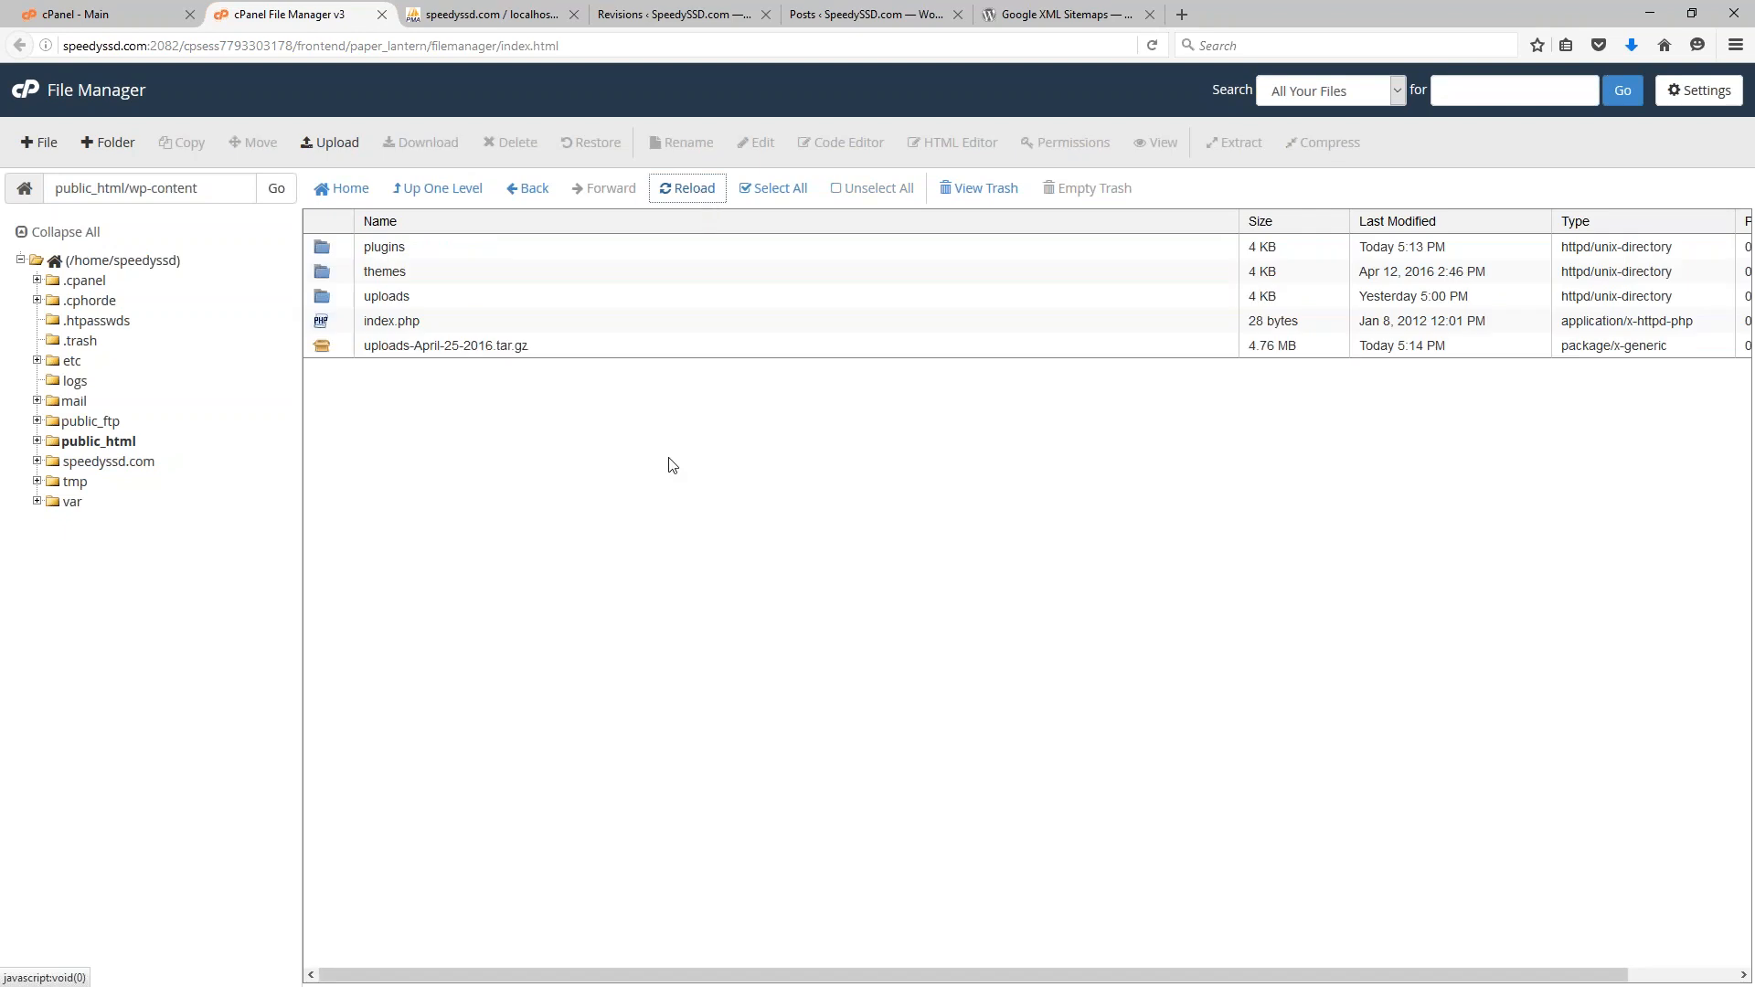
Step: Check the new uploads folder, then go back up to public_html
{"action": "double_click", "coordinate": [326, 299]}
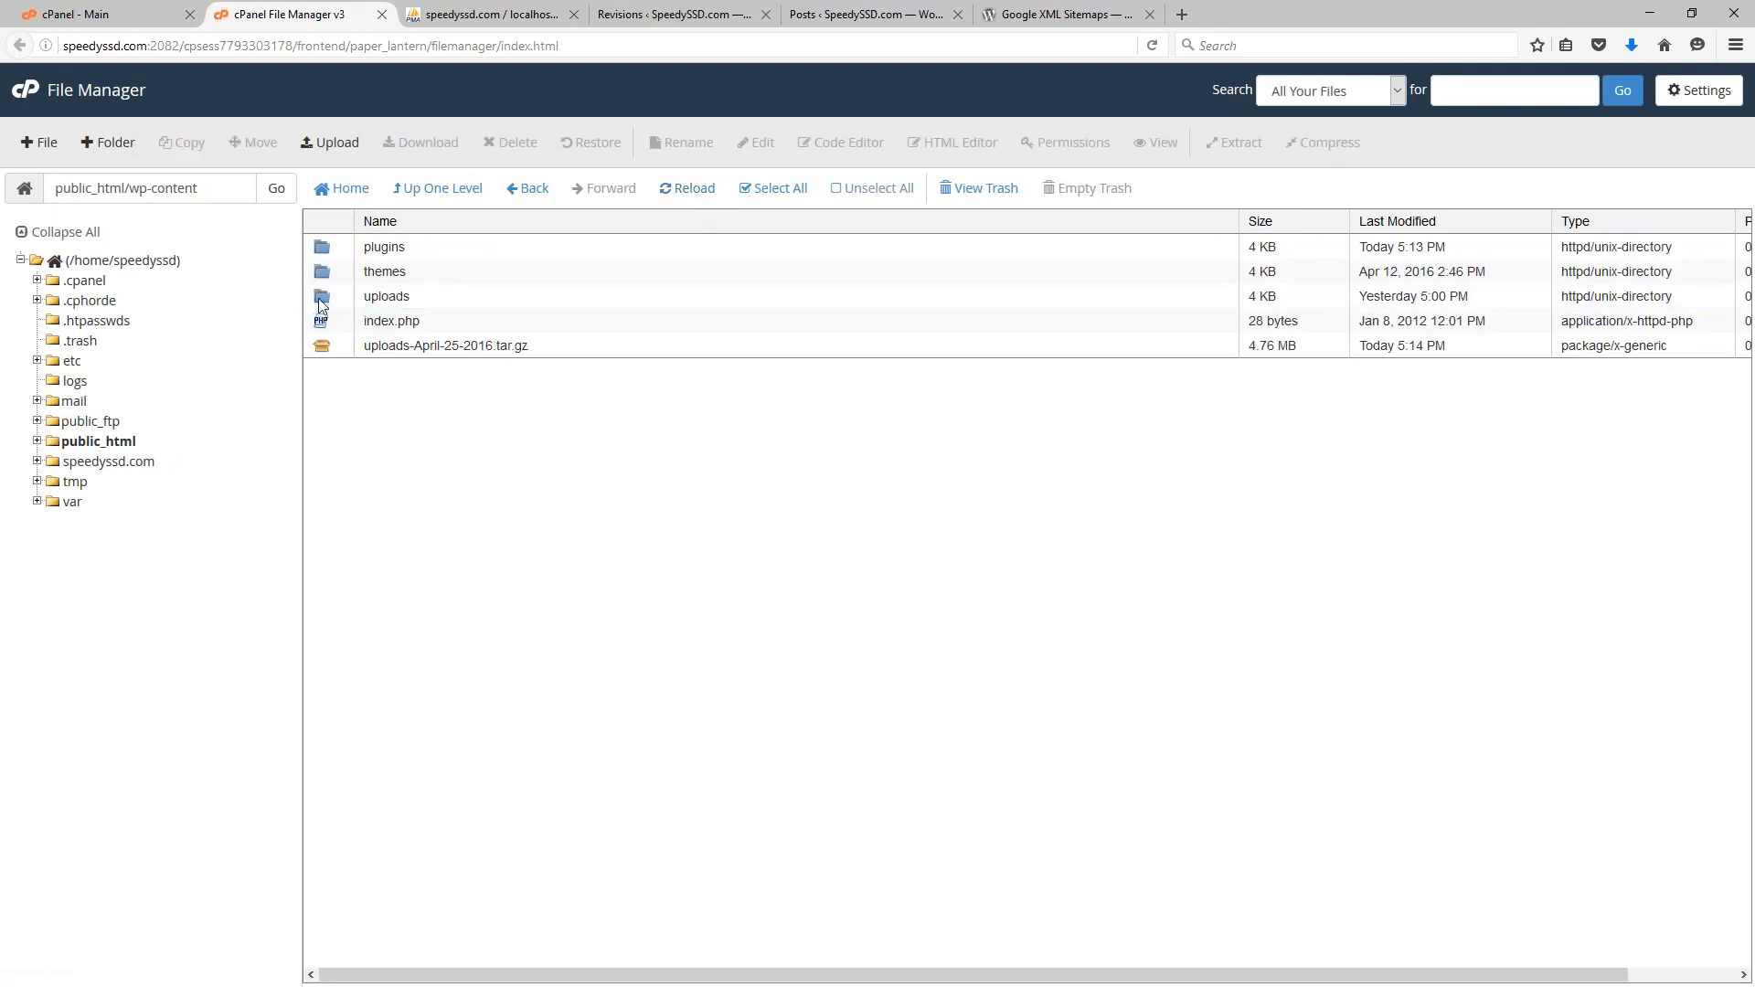
{"action": "left_click", "coordinate": [453, 189]}
{"action": "left_click", "coordinate": [435, 197]}
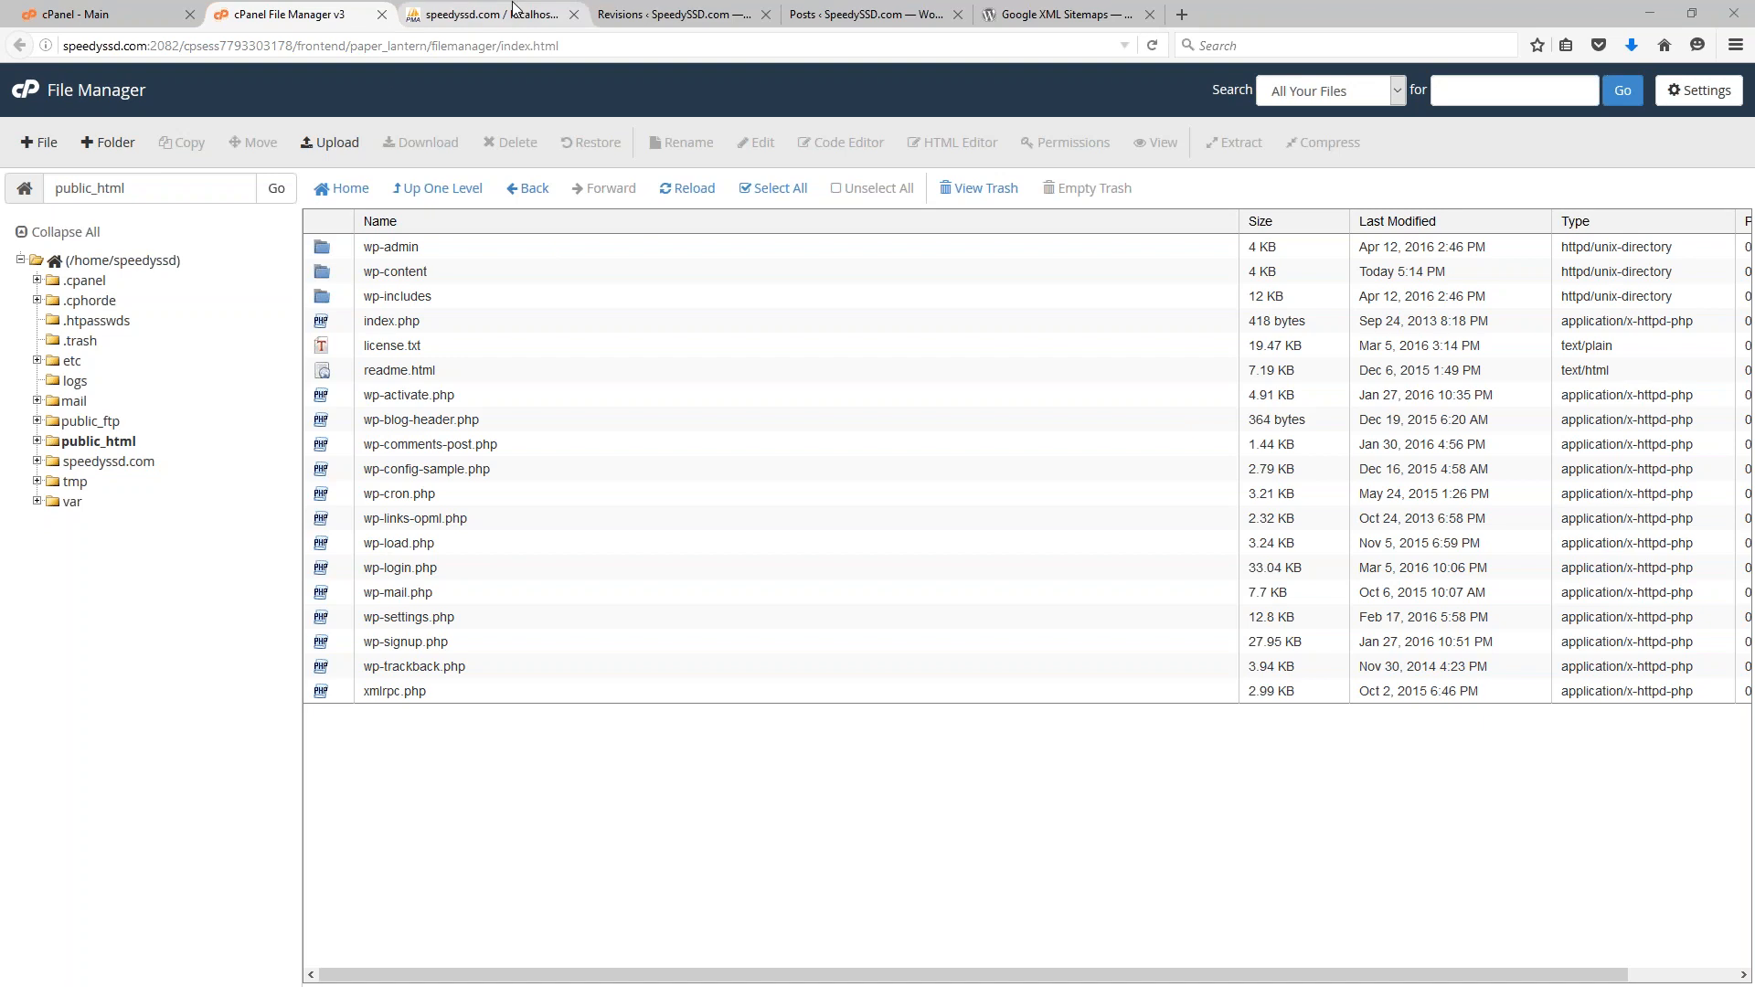
Step: From the cPanel home page, open MySQL Databases in a new tab and switch to it
{"action": "left_click", "coordinate": [133, 20]}
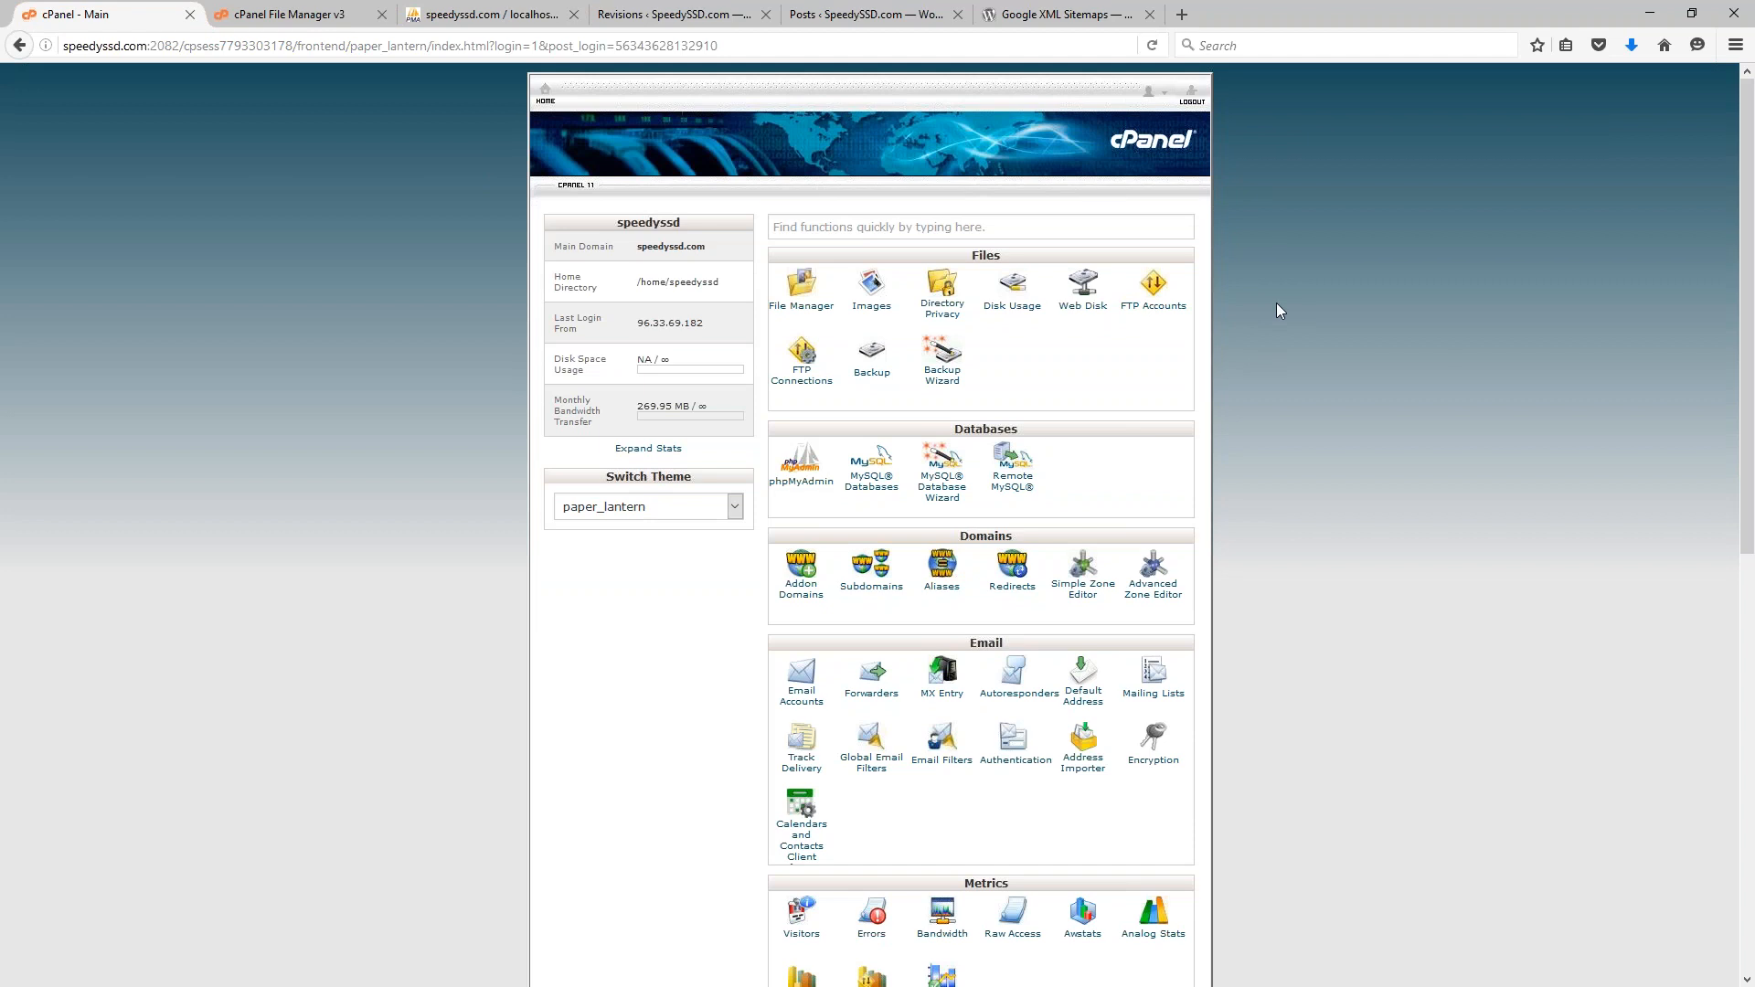
{"action": "right_click", "coordinate": [873, 485]}
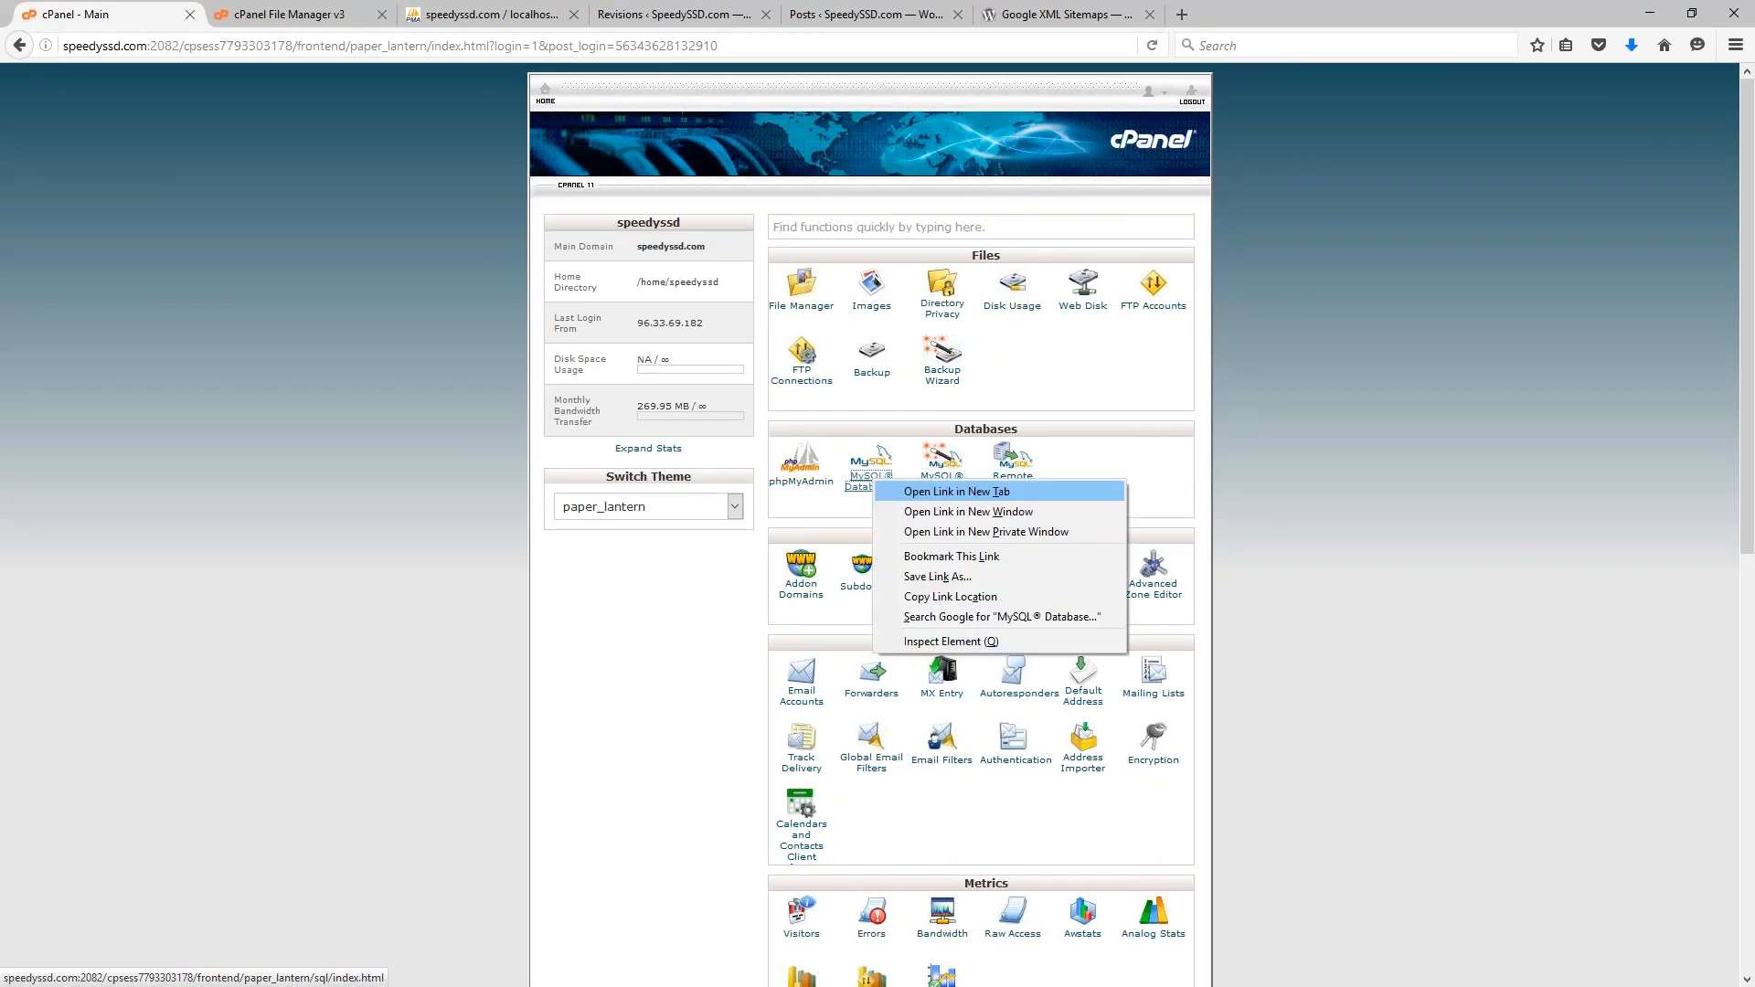
{"action": "left_click", "coordinate": [937, 493]}
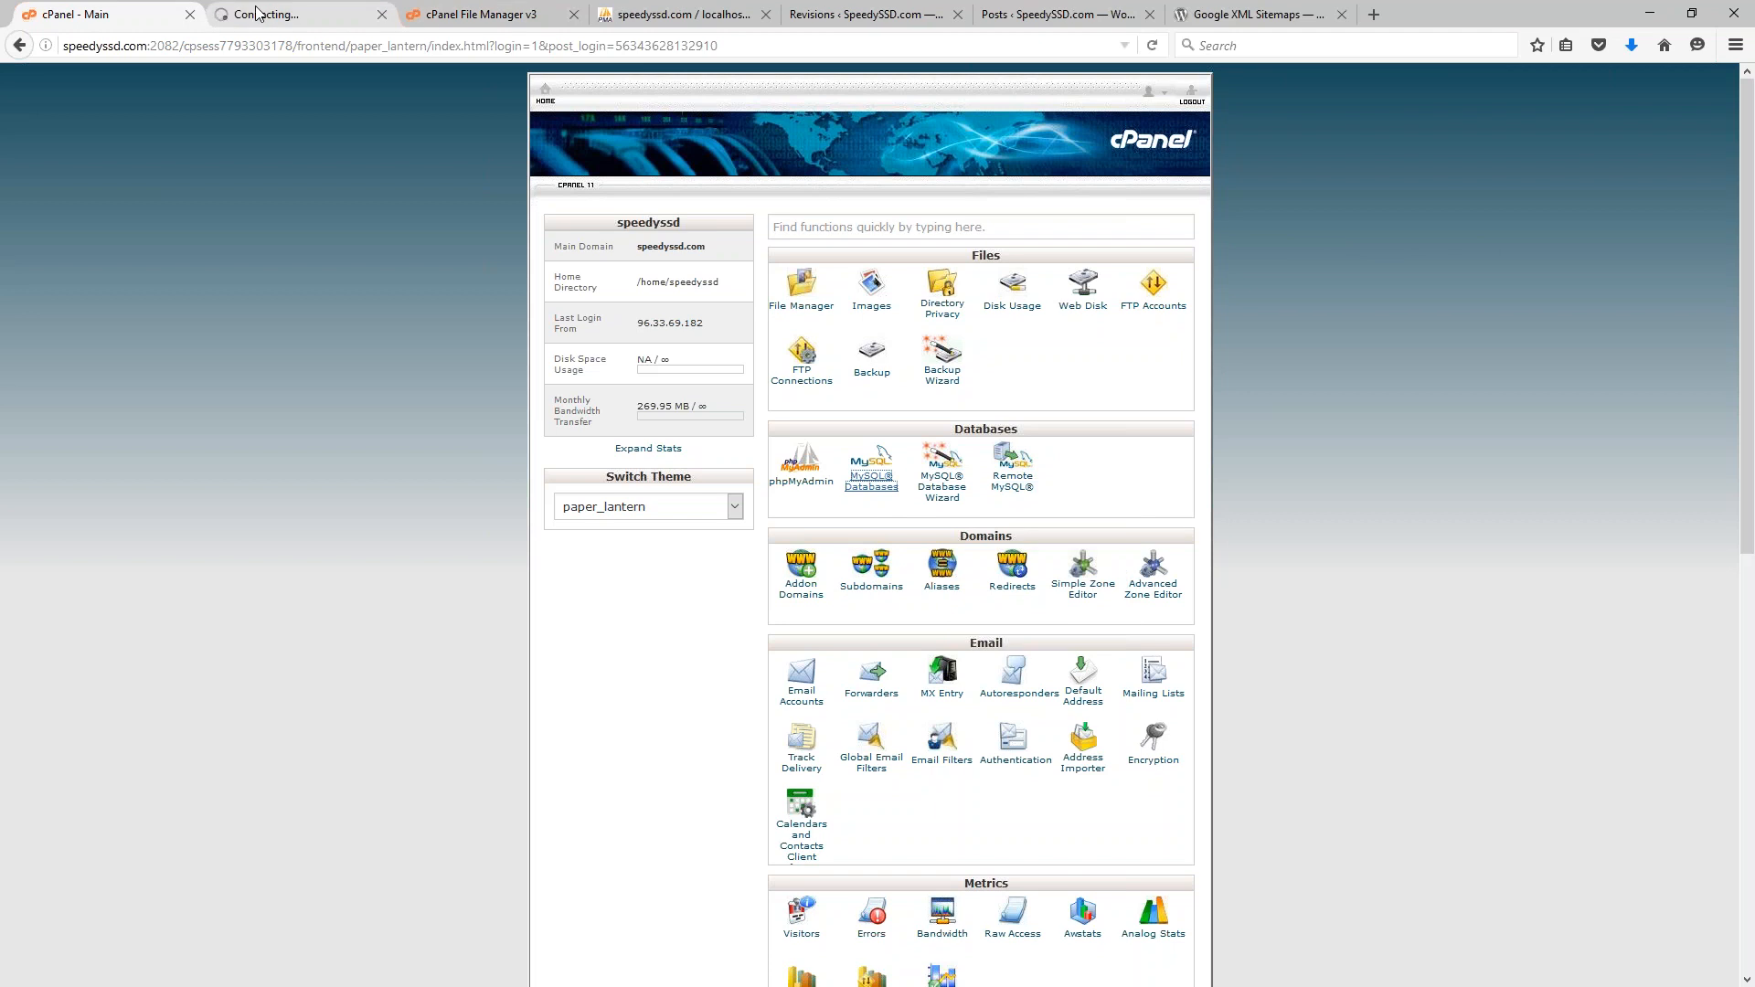
{"action": "left_click", "coordinate": [292, 14]}
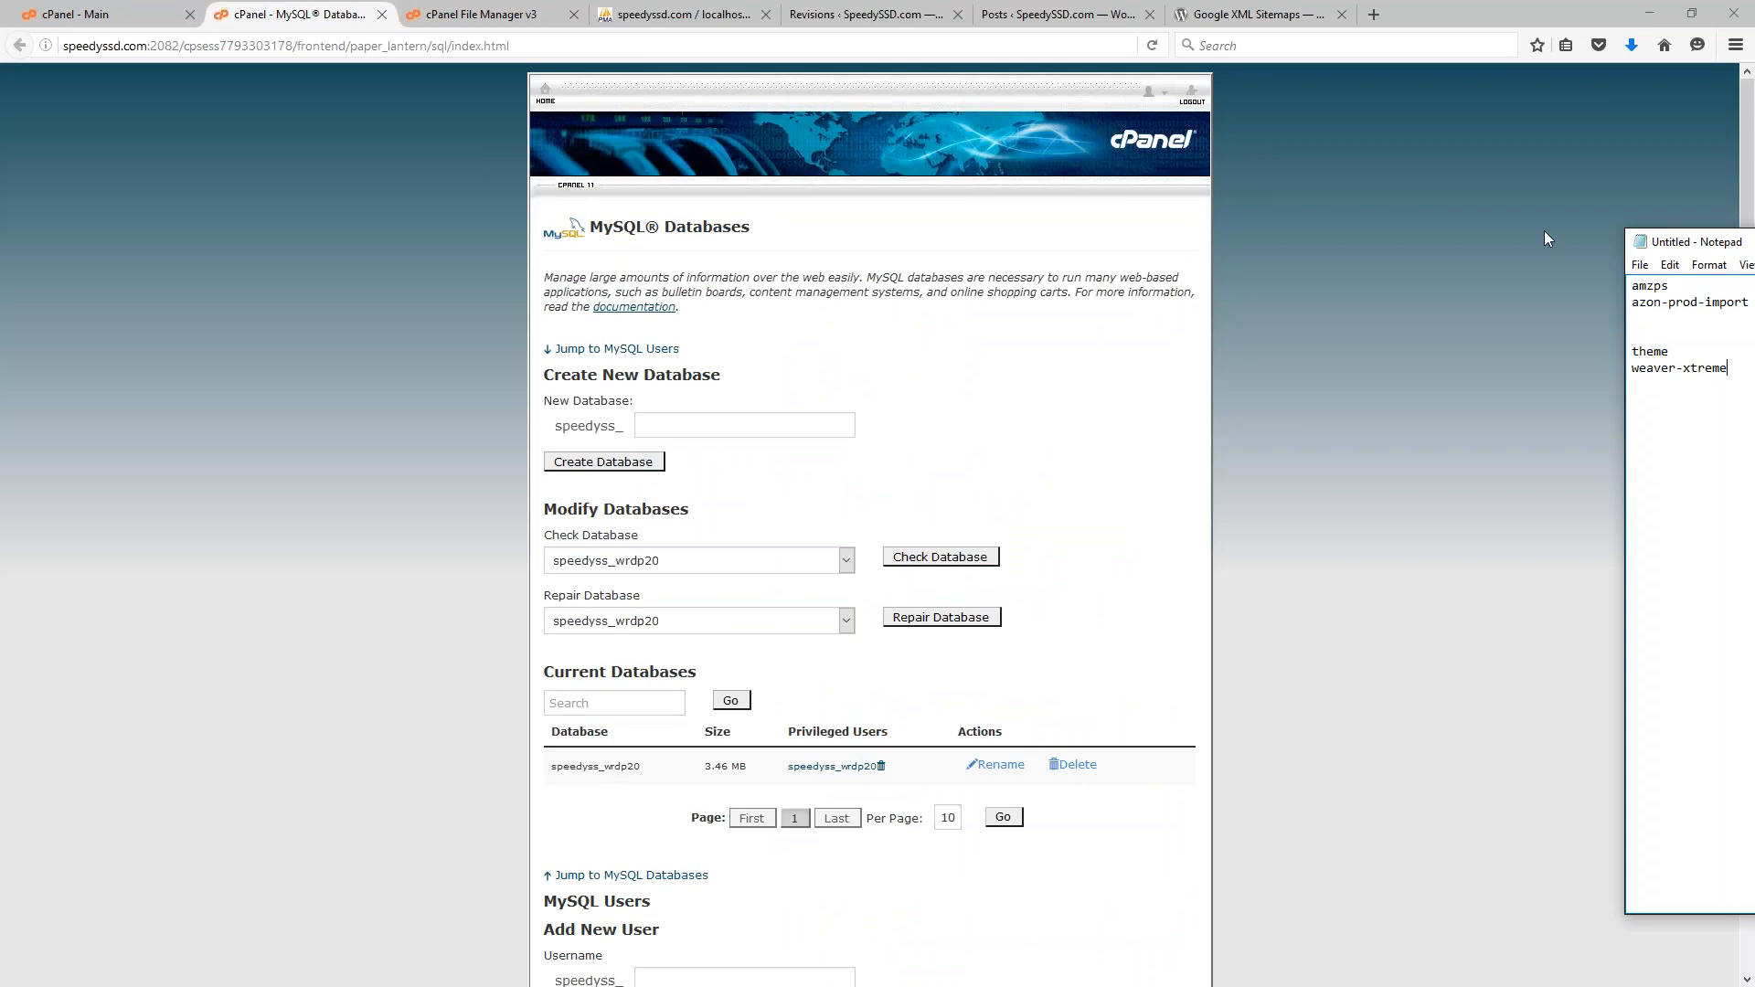
Step: Copy the speedyss_wrdp20 database name from Current Databases into the Notepad notes
{"action": "left_click_drag", "start_coordinate": [1544, 231], "coordinate": [1367, 197]}
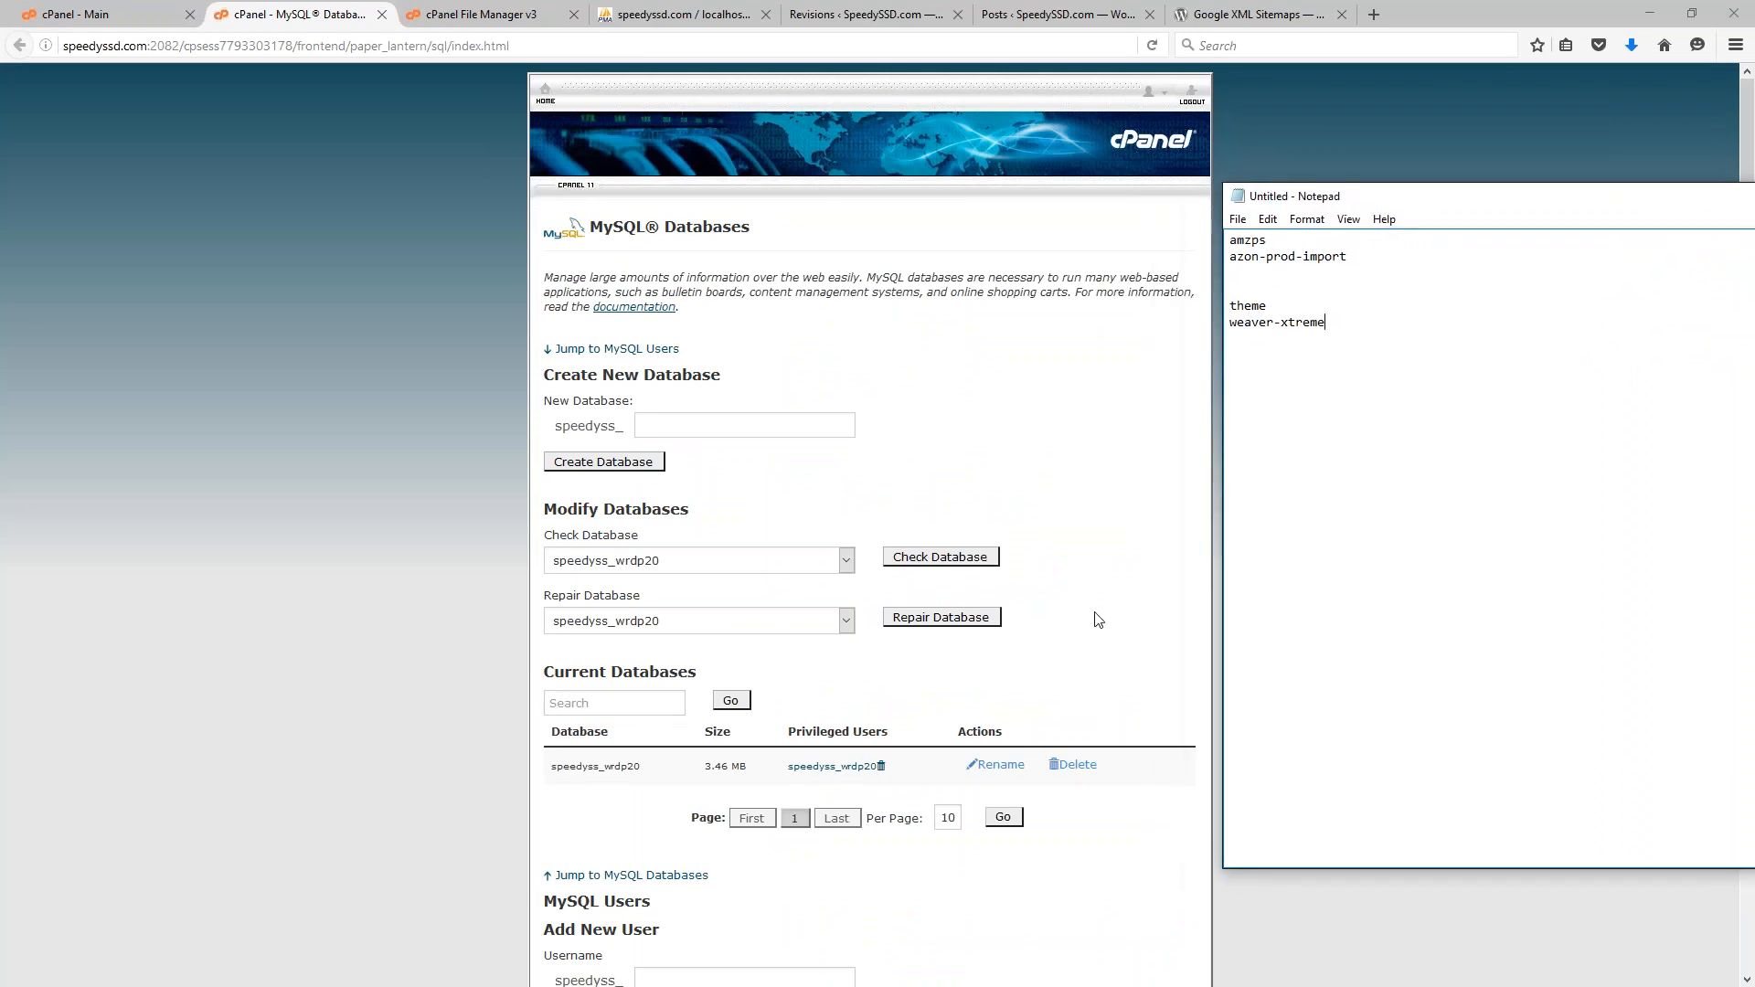
{"action": "left_click", "coordinate": [644, 772]}
{"action": "left_click_drag", "start_coordinate": [644, 772], "coordinate": [549, 779]}
{"action": "key", "text": "ctrl+c"}
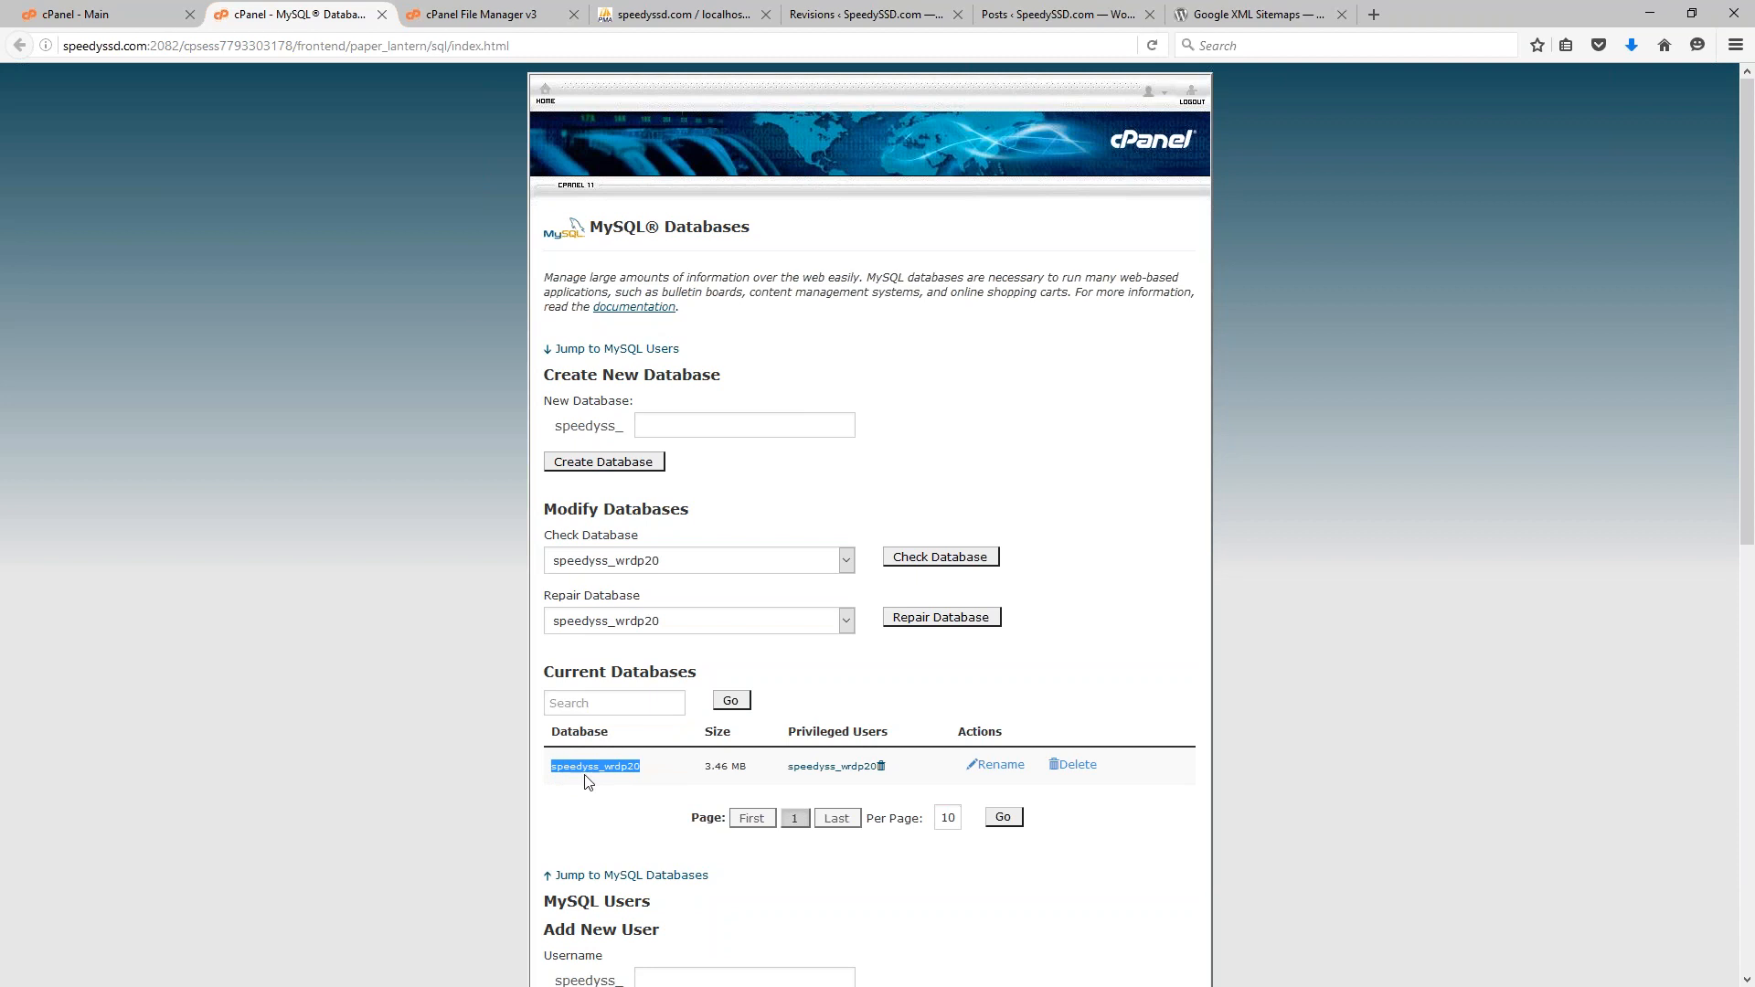
{"action": "left_click", "coordinate": [672, 12]}
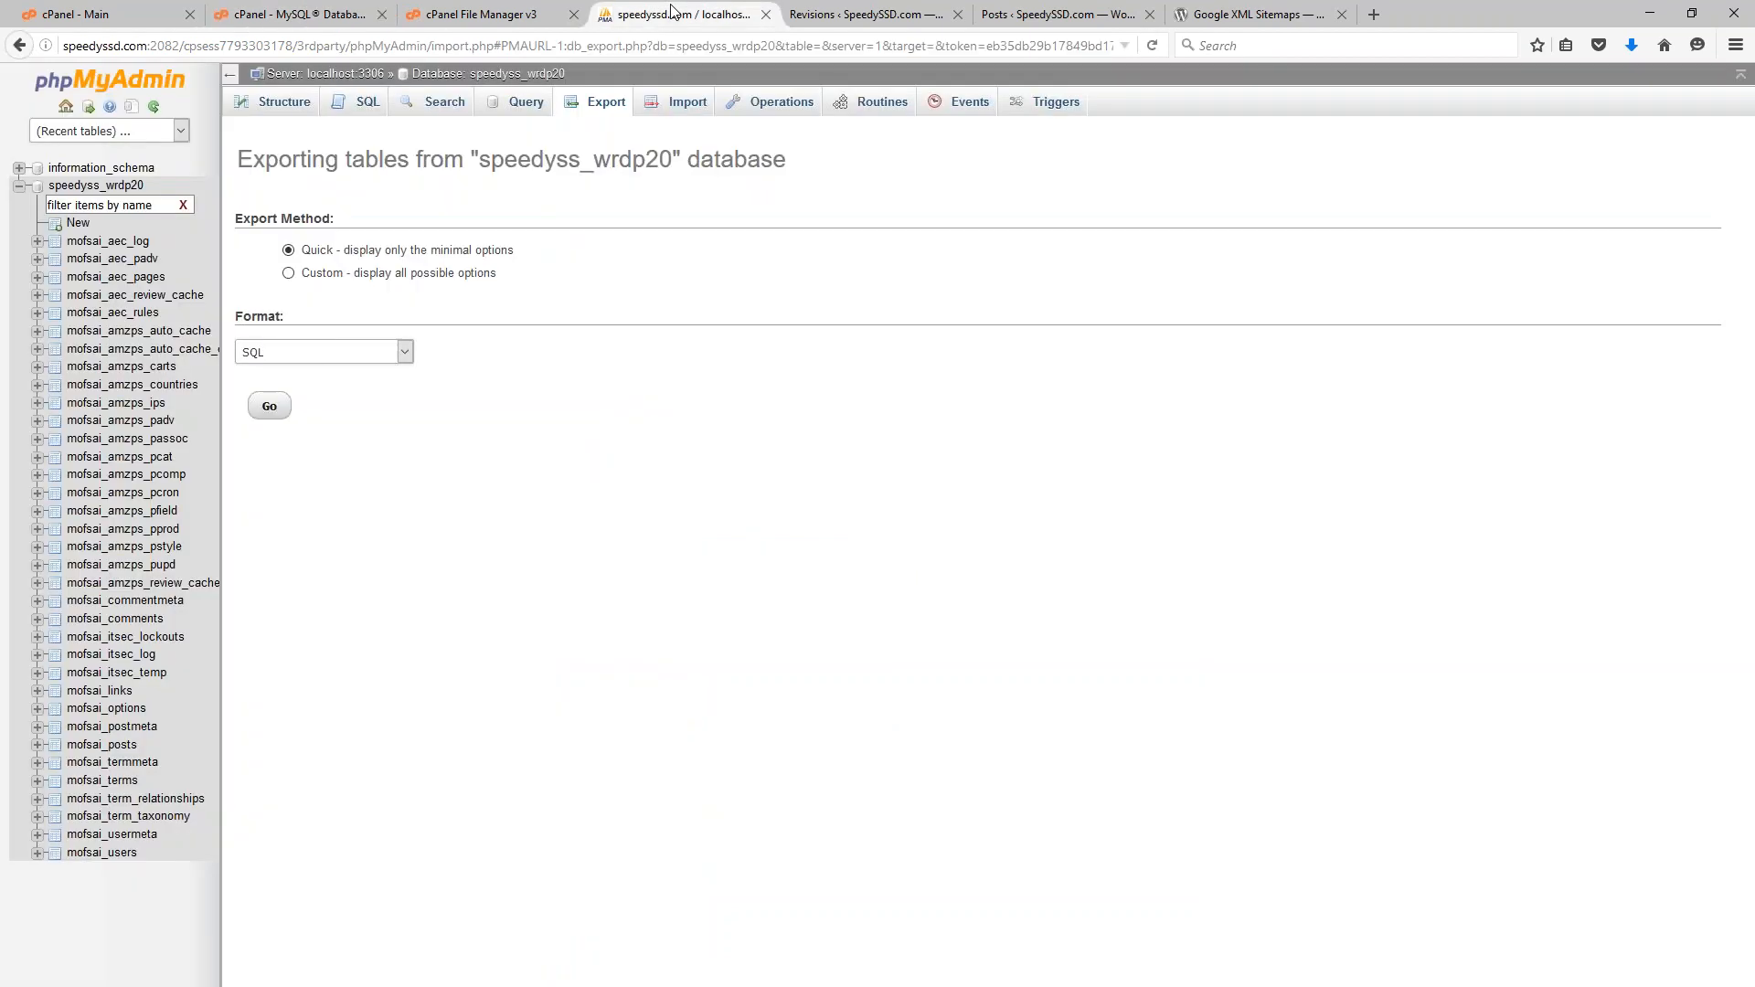
{"action": "left_click", "coordinate": [18, 186]}
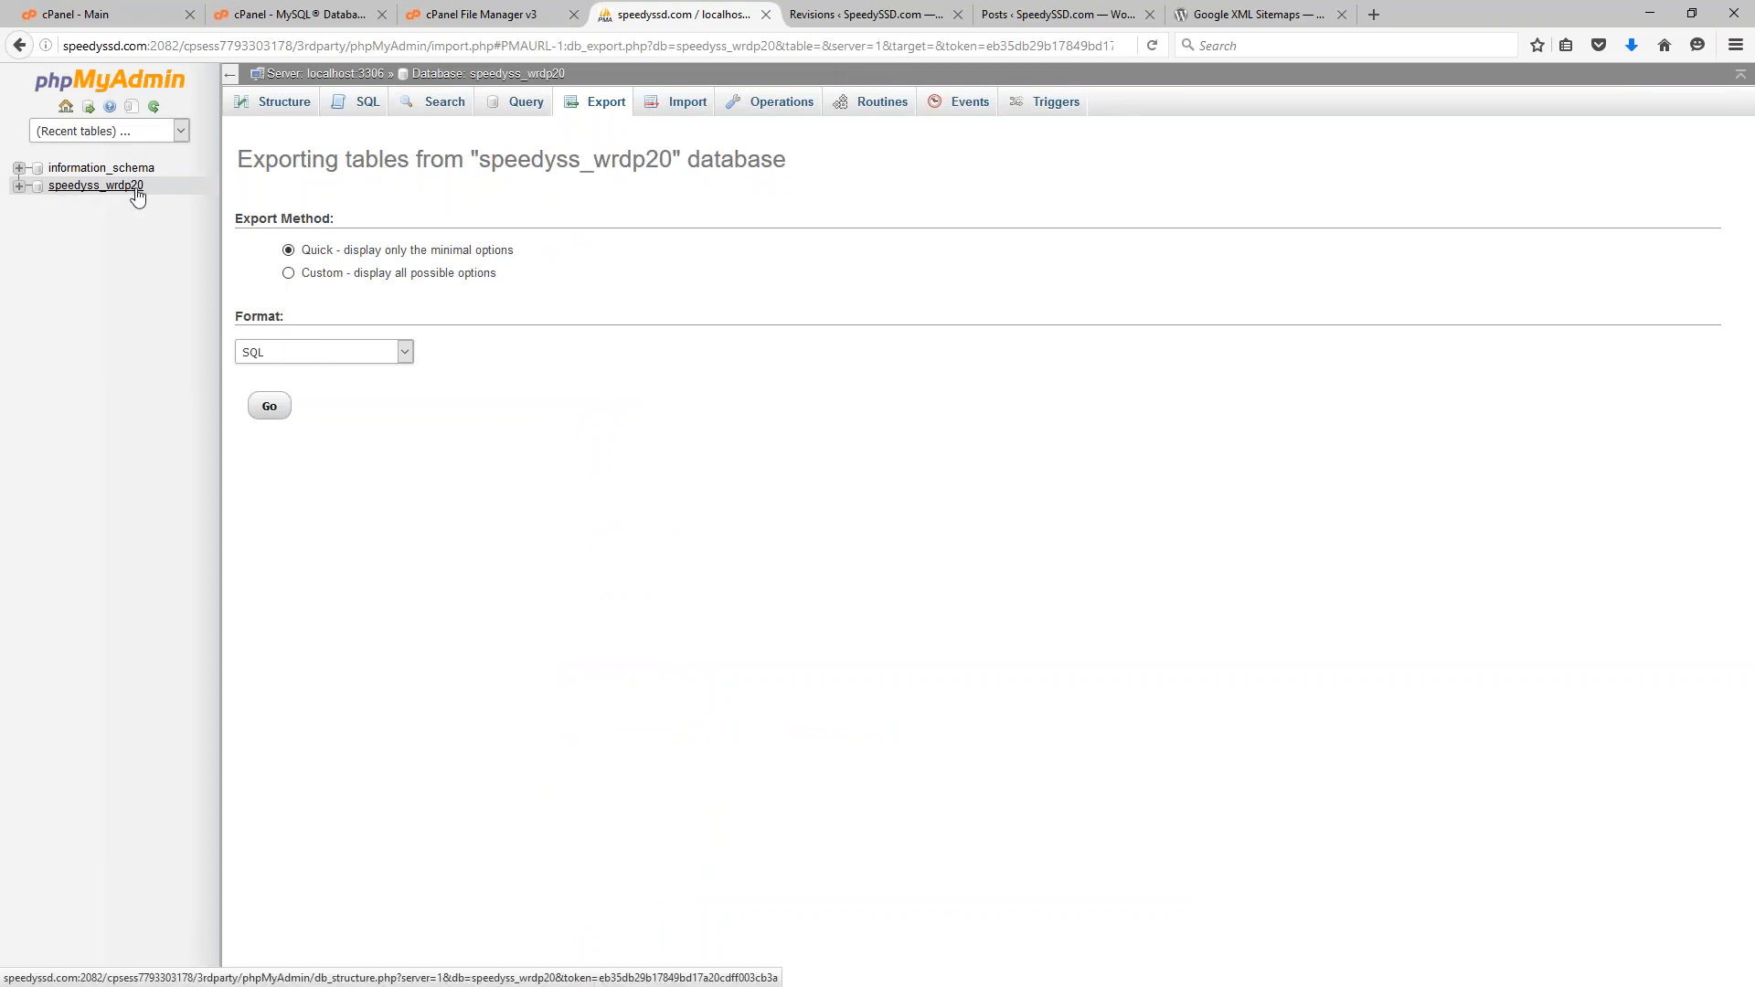
{"action": "left_click", "coordinate": [285, 13]}
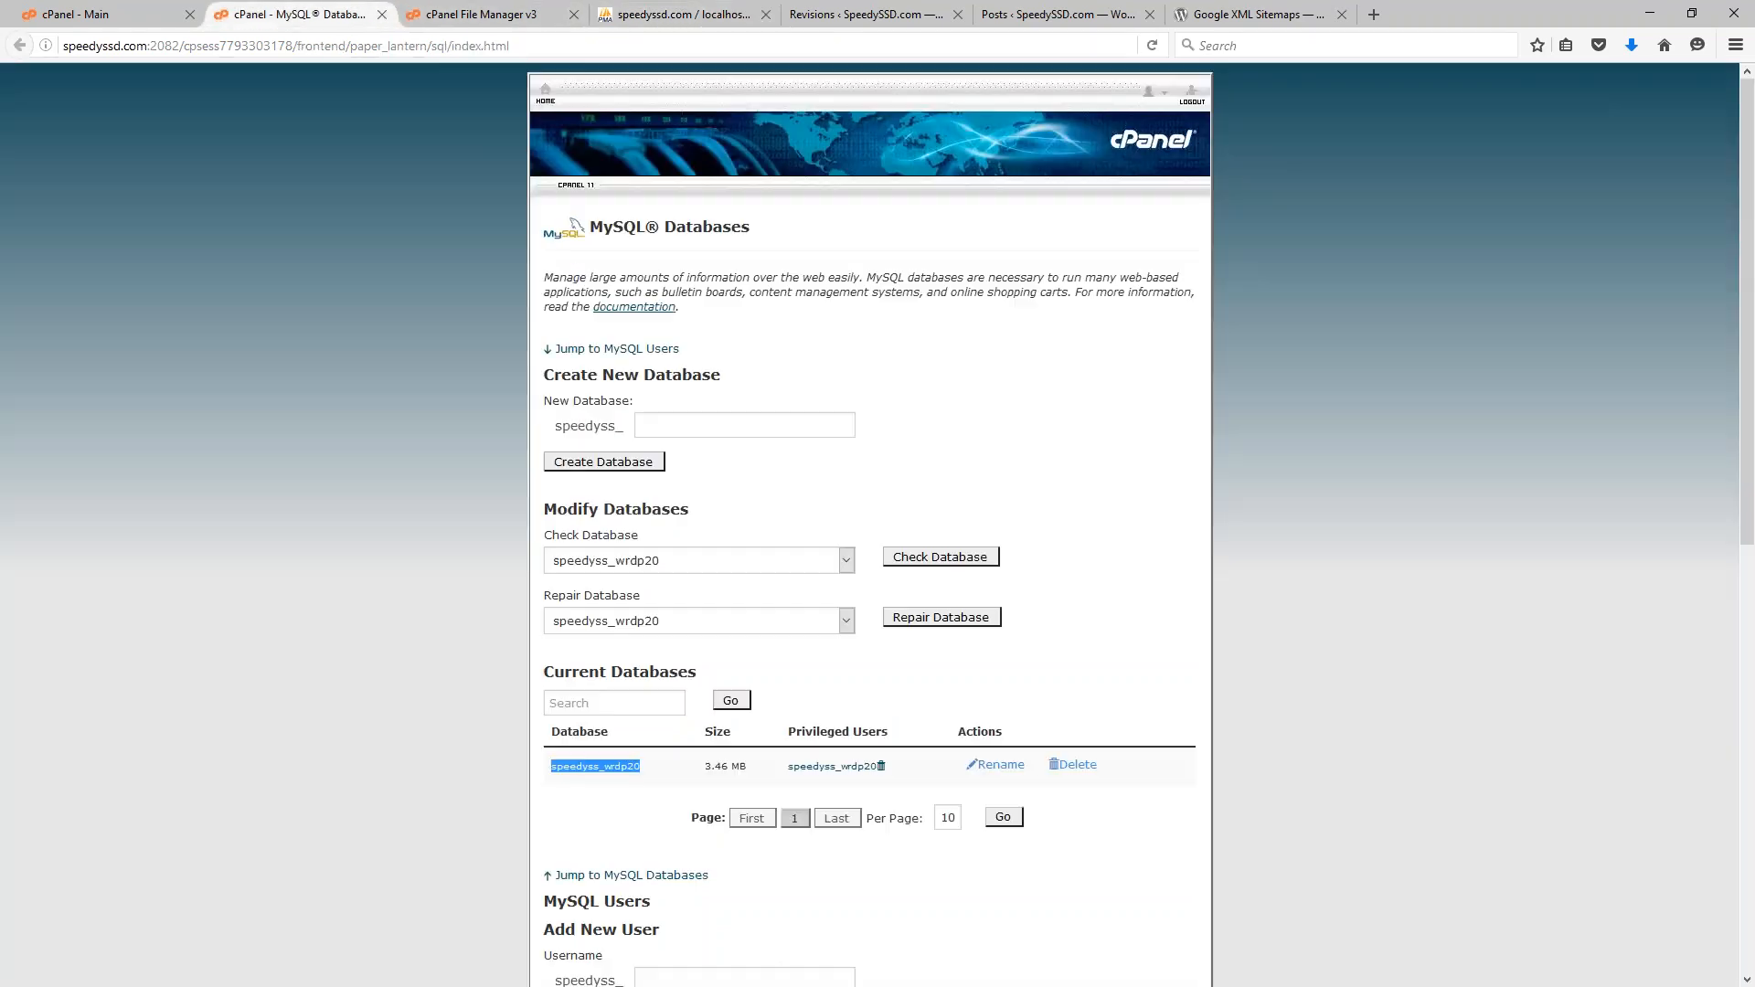
{"action": "key", "text": "alt+Tab"}
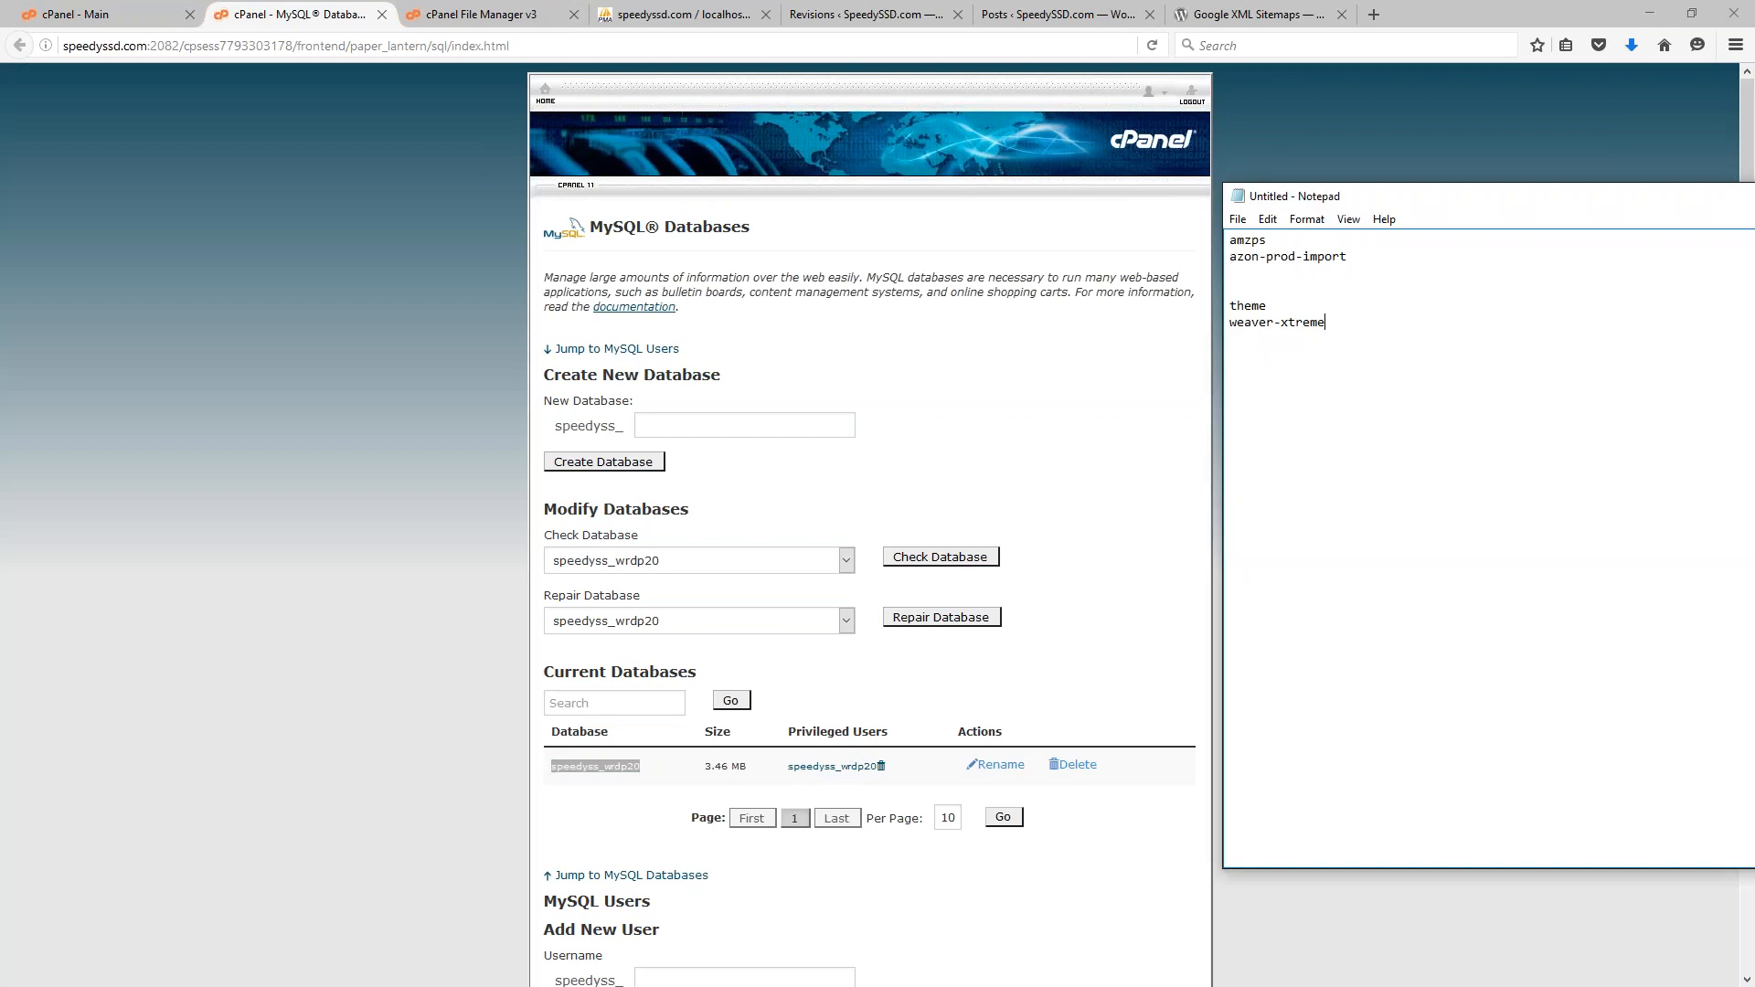
{"action": "key", "text": "Return"}
{"action": "key", "text": "ctrl+v"}
Step: Copy the database user name from Current Users onto a new line in the notes
{"action": "left_click_drag", "start_coordinate": [1342, 201], "coordinate": [1693, 194]}
{"action": "left_click", "coordinate": [1272, 525]}
{"action": "scroll", "coordinate": [1280, 493], "scroll_direction": "down", "scroll_amount": 9}
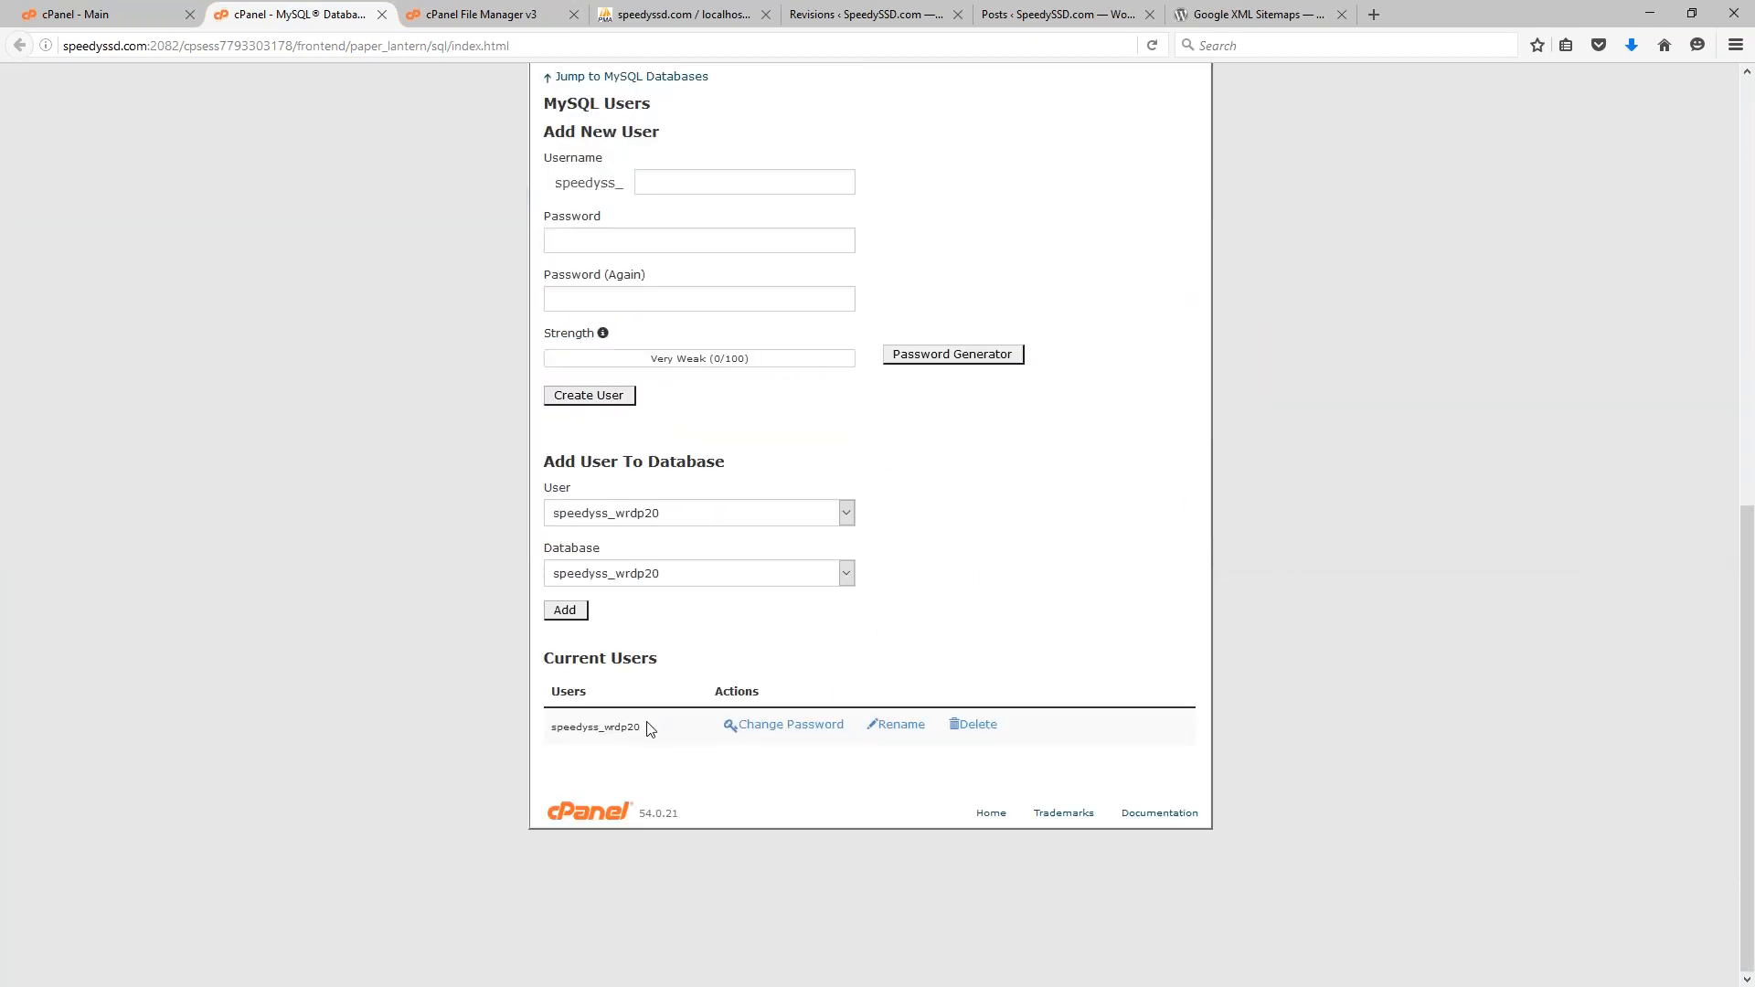
{"action": "left_click_drag", "start_coordinate": [642, 727], "coordinate": [545, 735]}
{"action": "key", "text": "ctrl+c"}
{"action": "key", "text": "alt+Tab"}
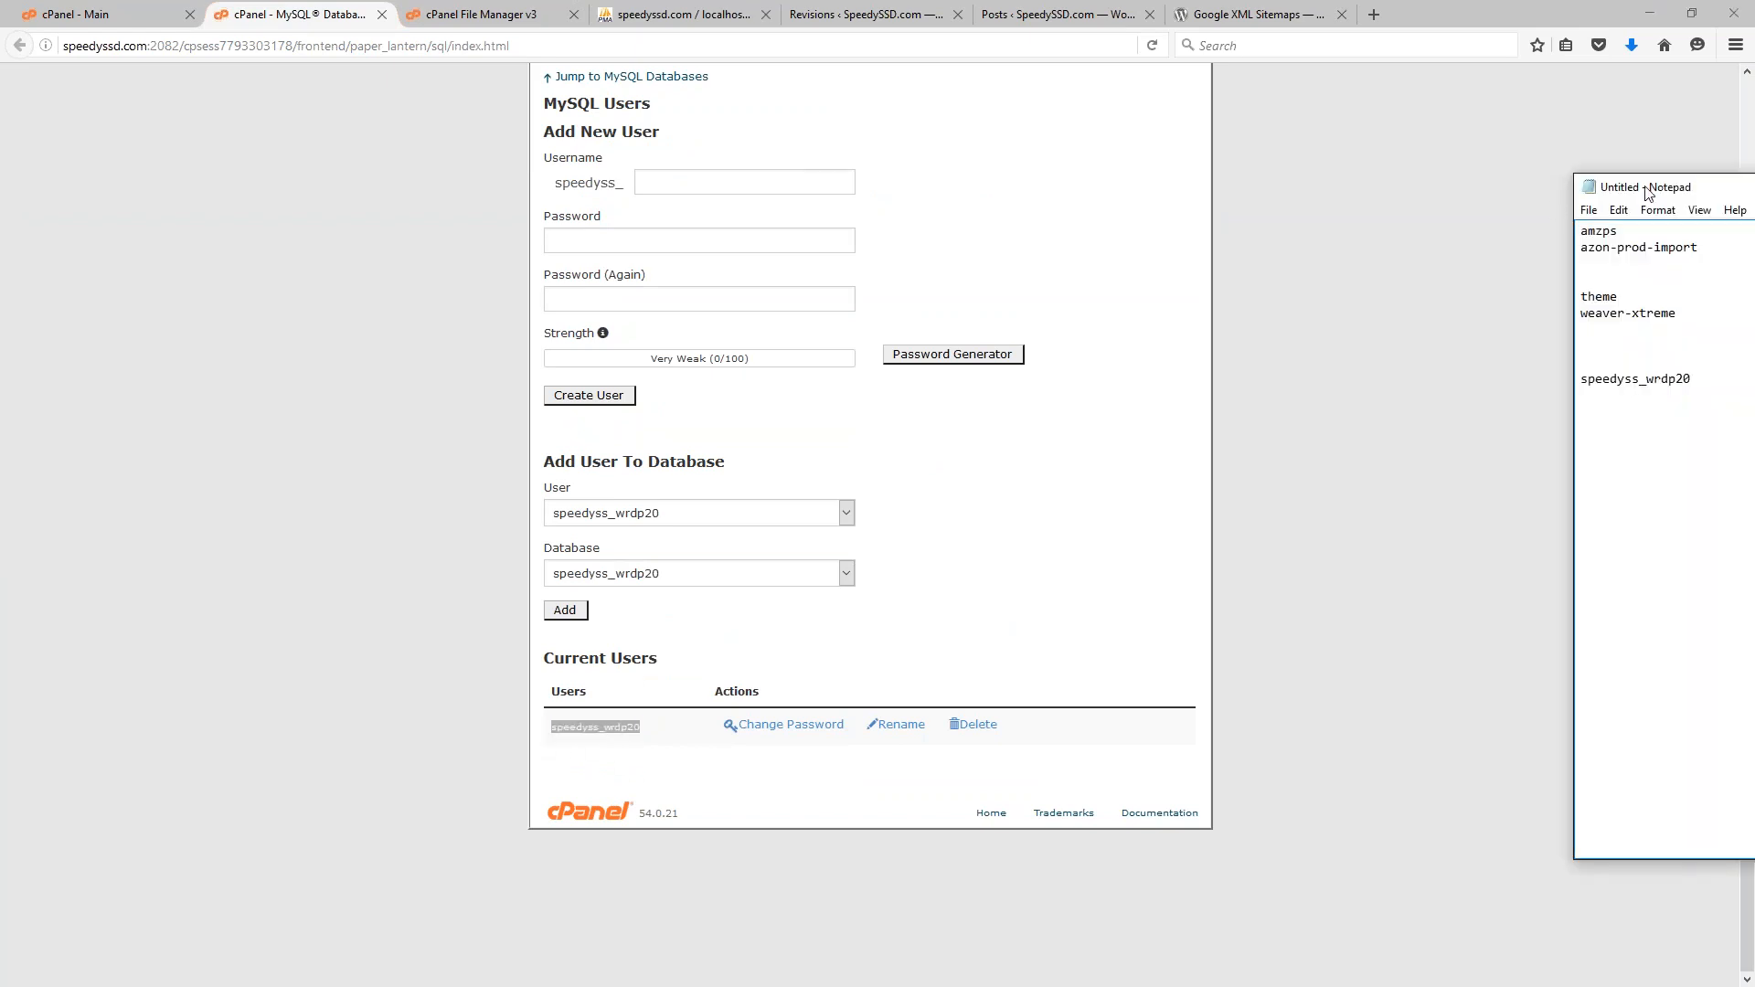
{"action": "left_click_drag", "start_coordinate": [1646, 188], "coordinate": [1374, 188]}
{"action": "key", "text": "Return"}
{"action": "key", "text": "ctrl+v"}
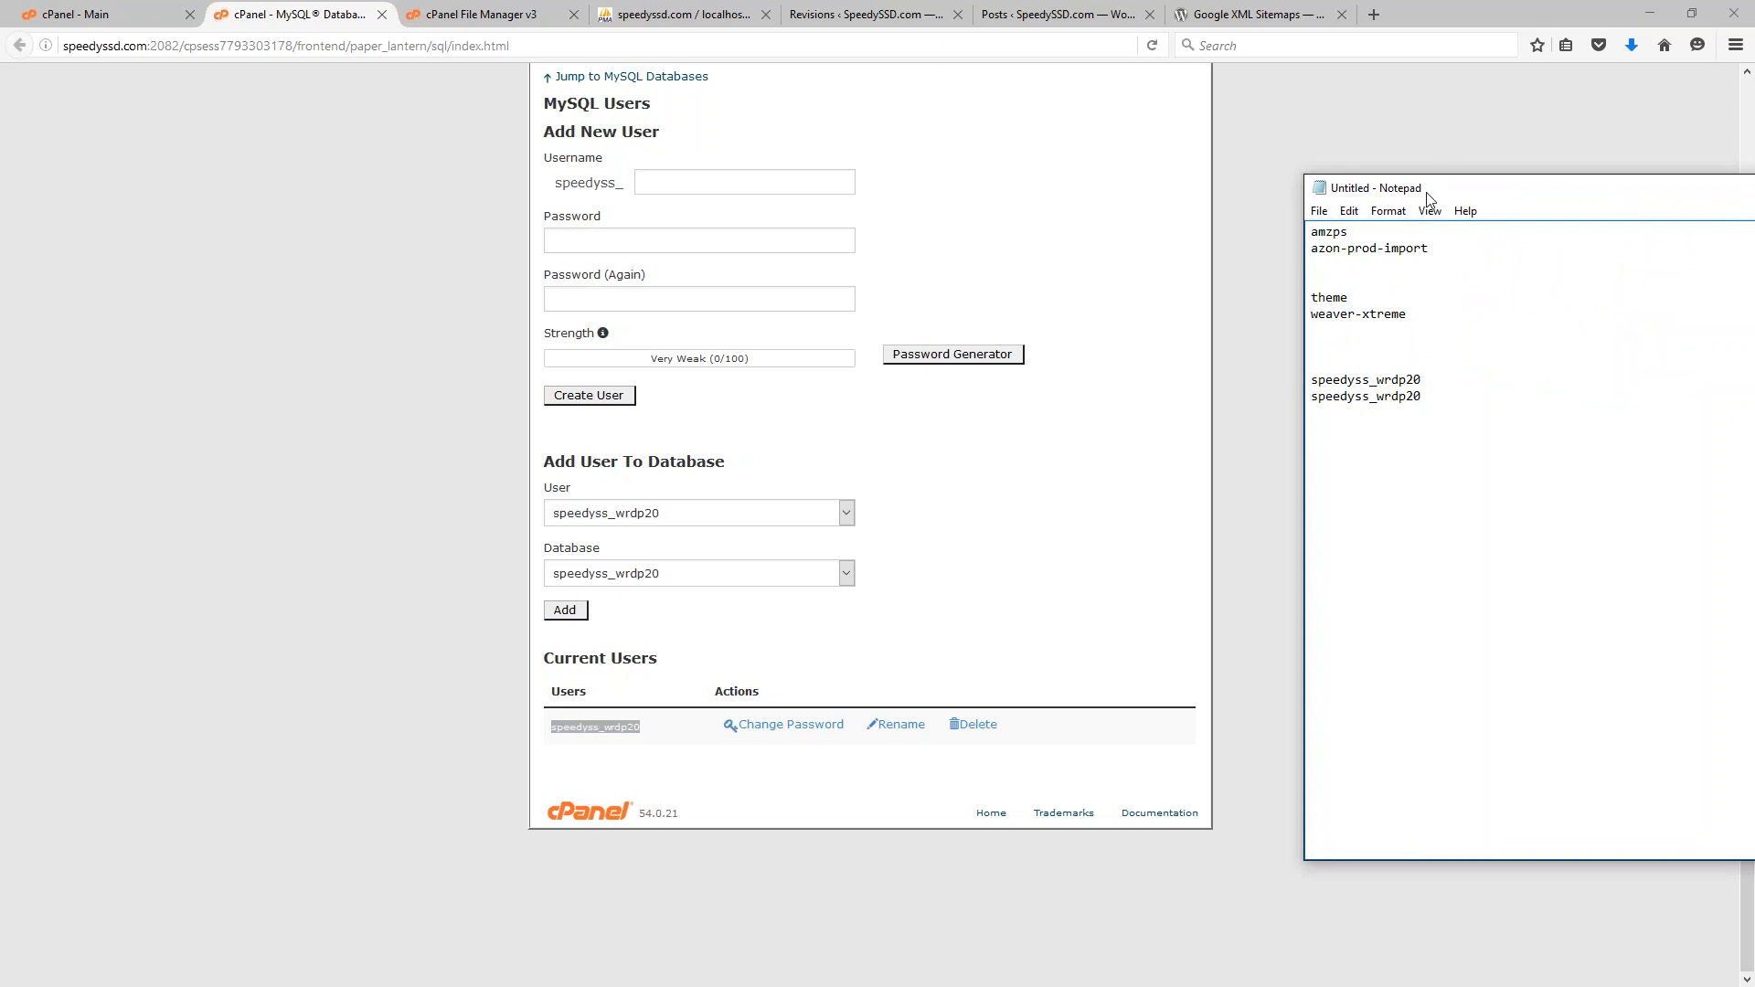
{"action": "left_click_drag", "start_coordinate": [1424, 193], "coordinate": [1621, 195]}
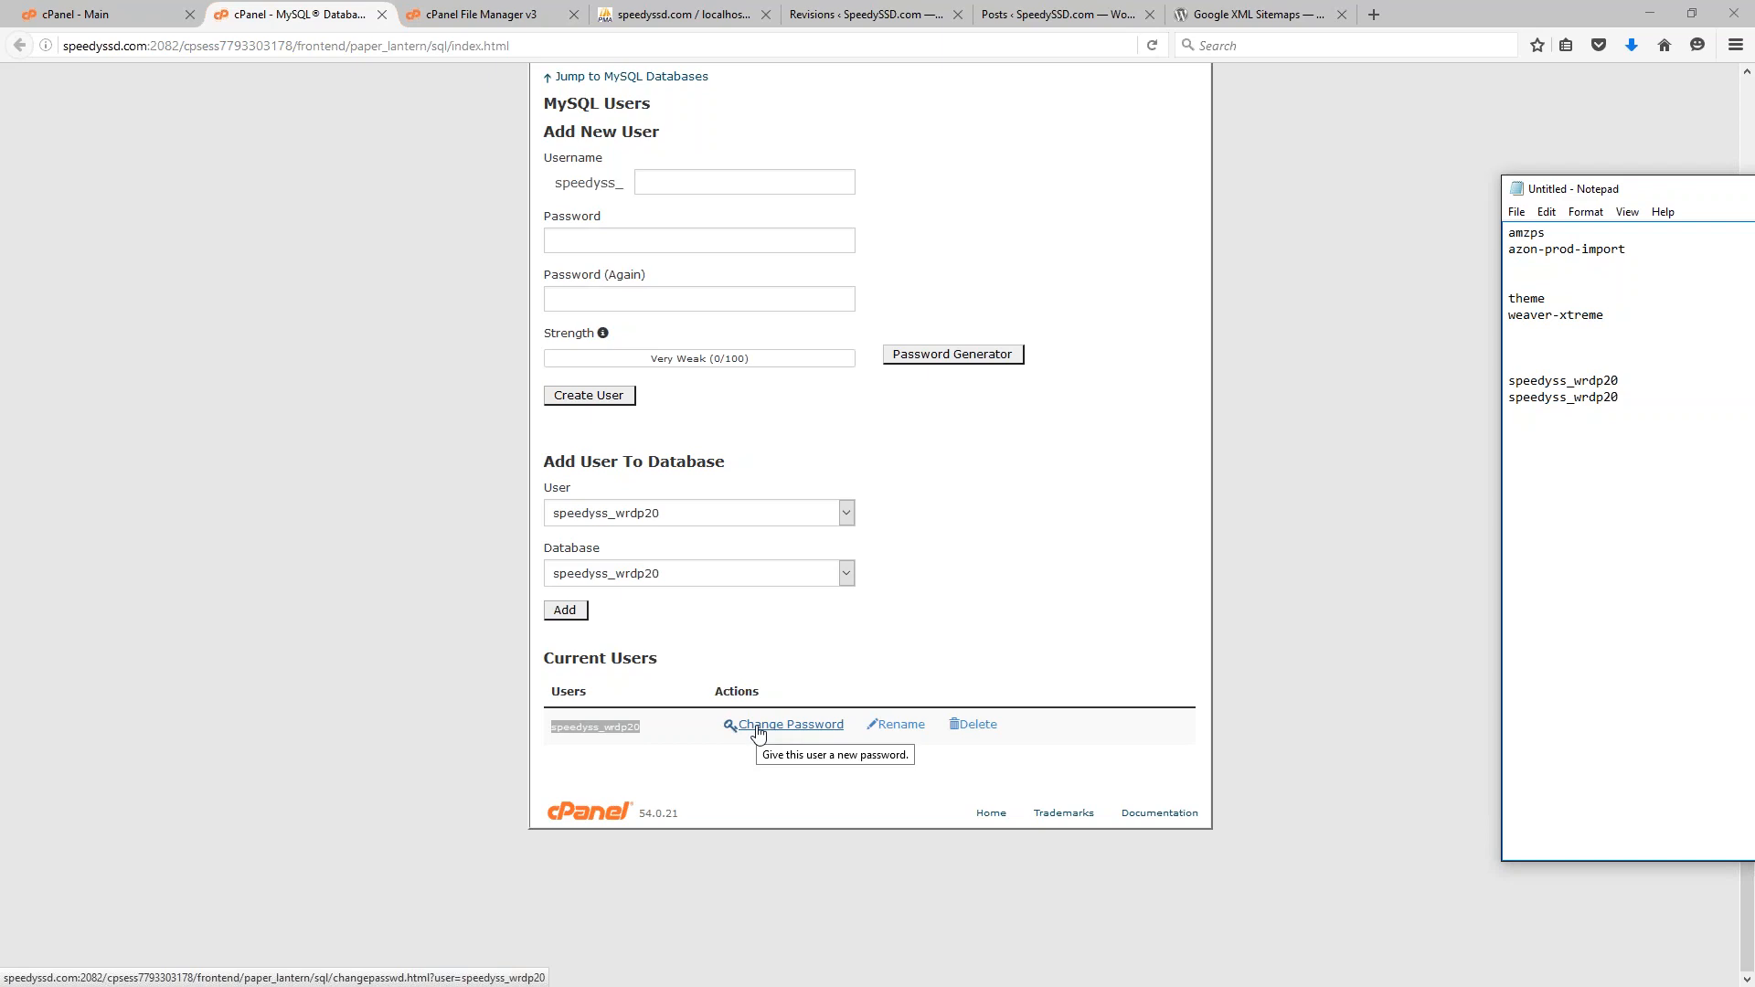
Step: Generate a new 18-character password for the speedyss_wrdp20 database user
{"action": "left_click", "coordinate": [758, 728]}
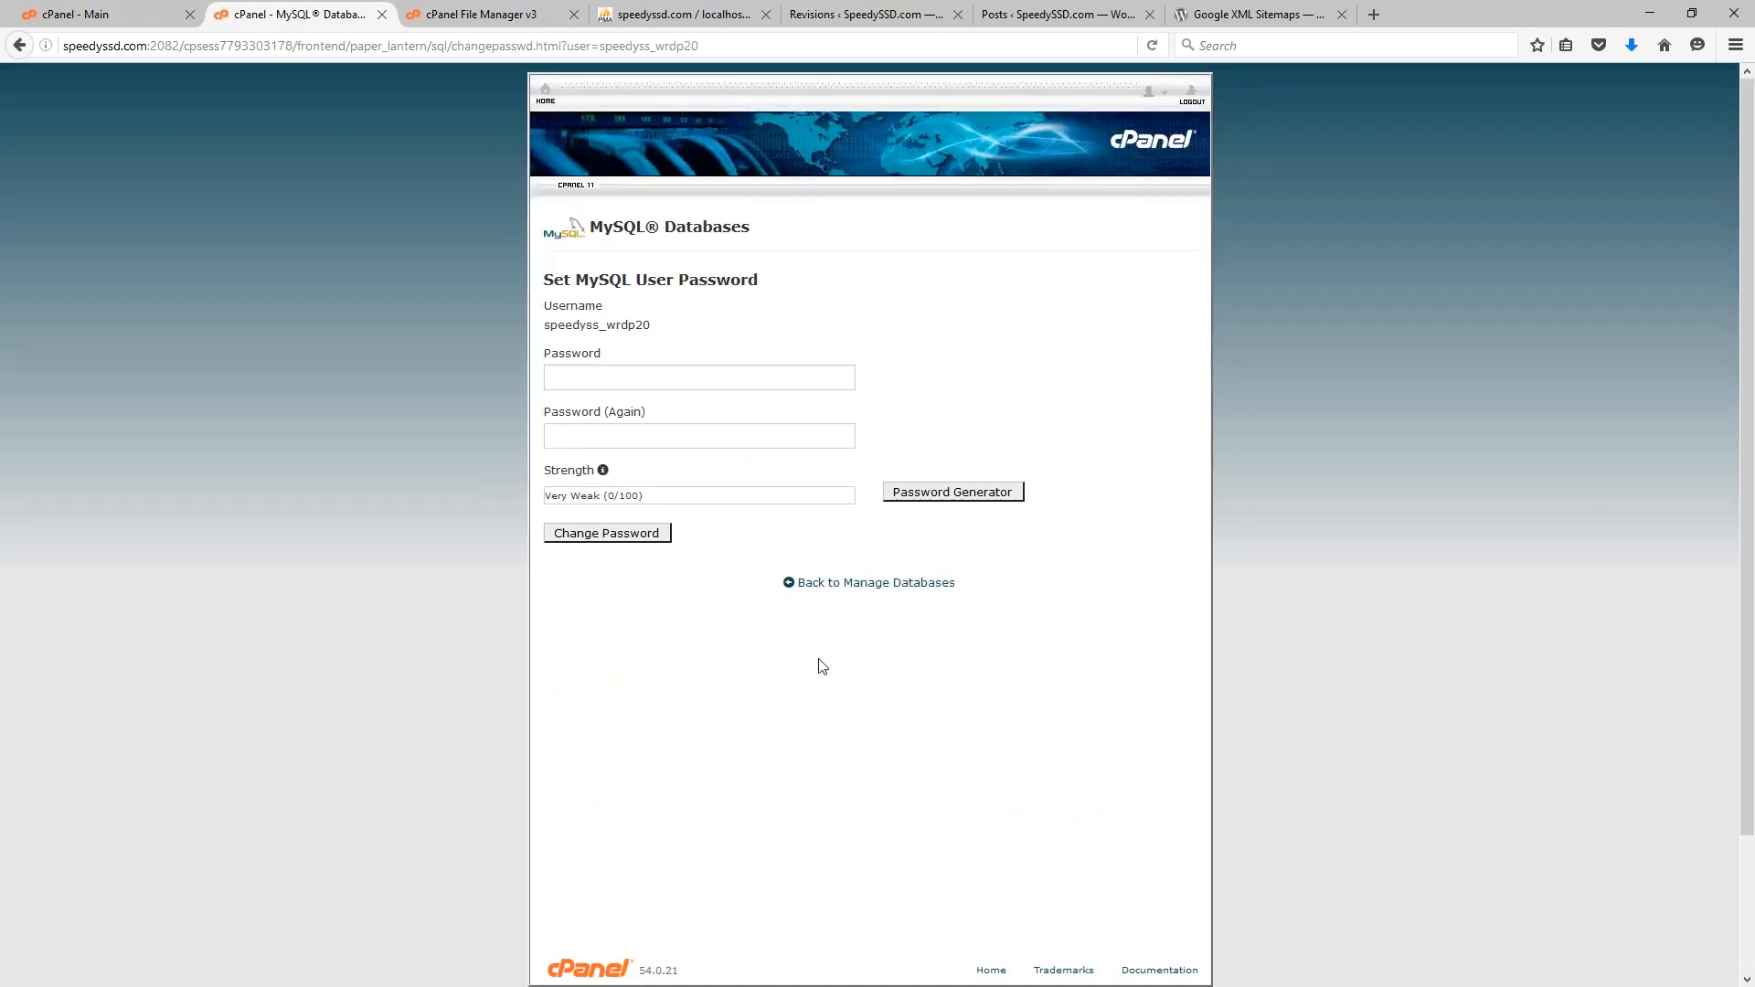
{"action": "left_click", "coordinate": [976, 496]}
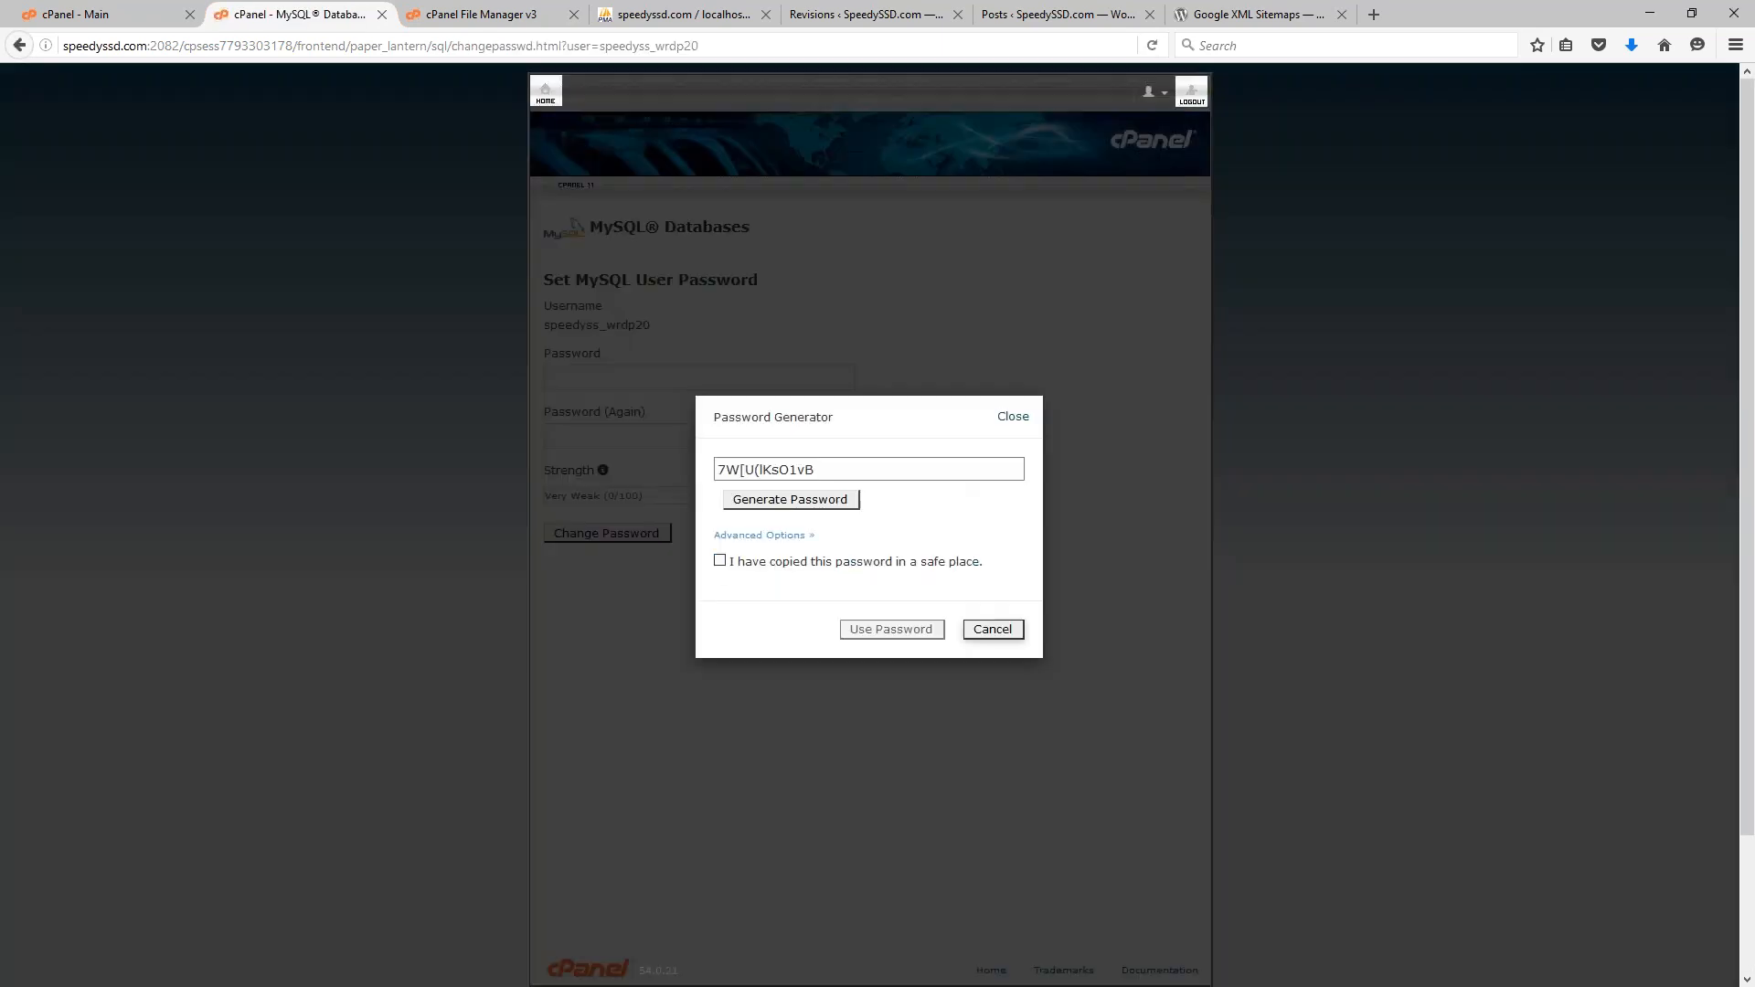
{"action": "left_click", "coordinate": [735, 538]}
{"action": "double_click", "coordinate": [791, 573]}
{"action": "type", "text": "18"}
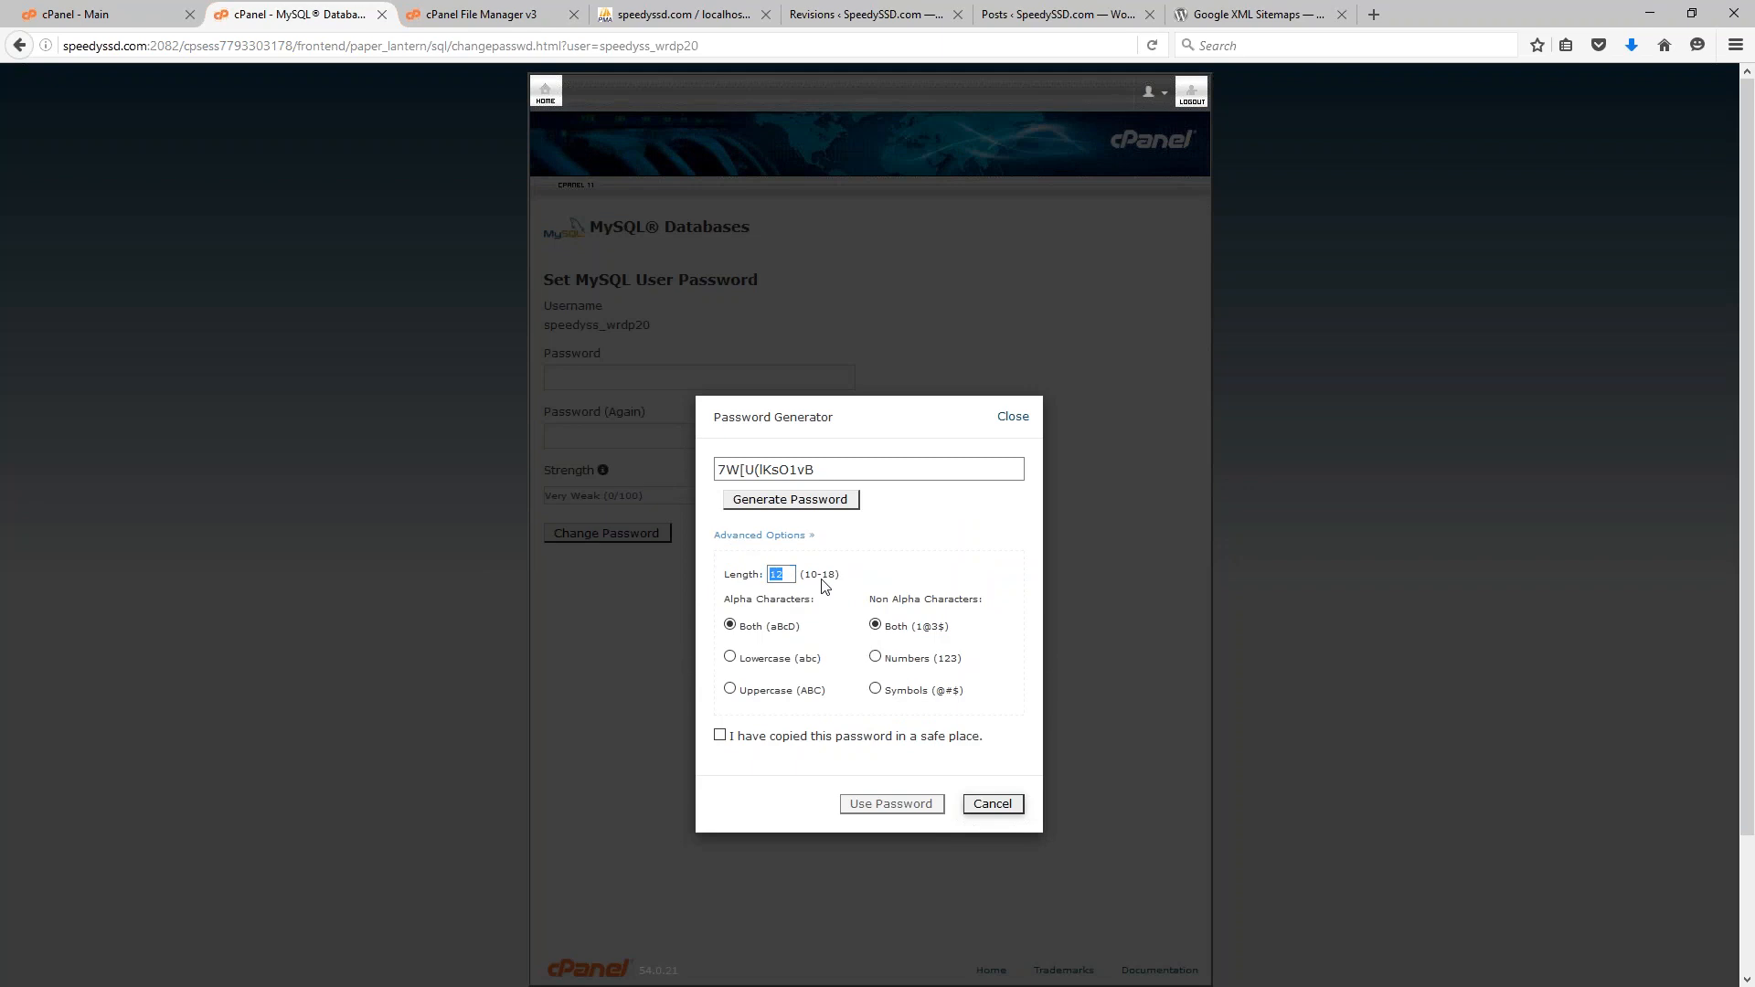
{"action": "left_click", "coordinate": [768, 535]}
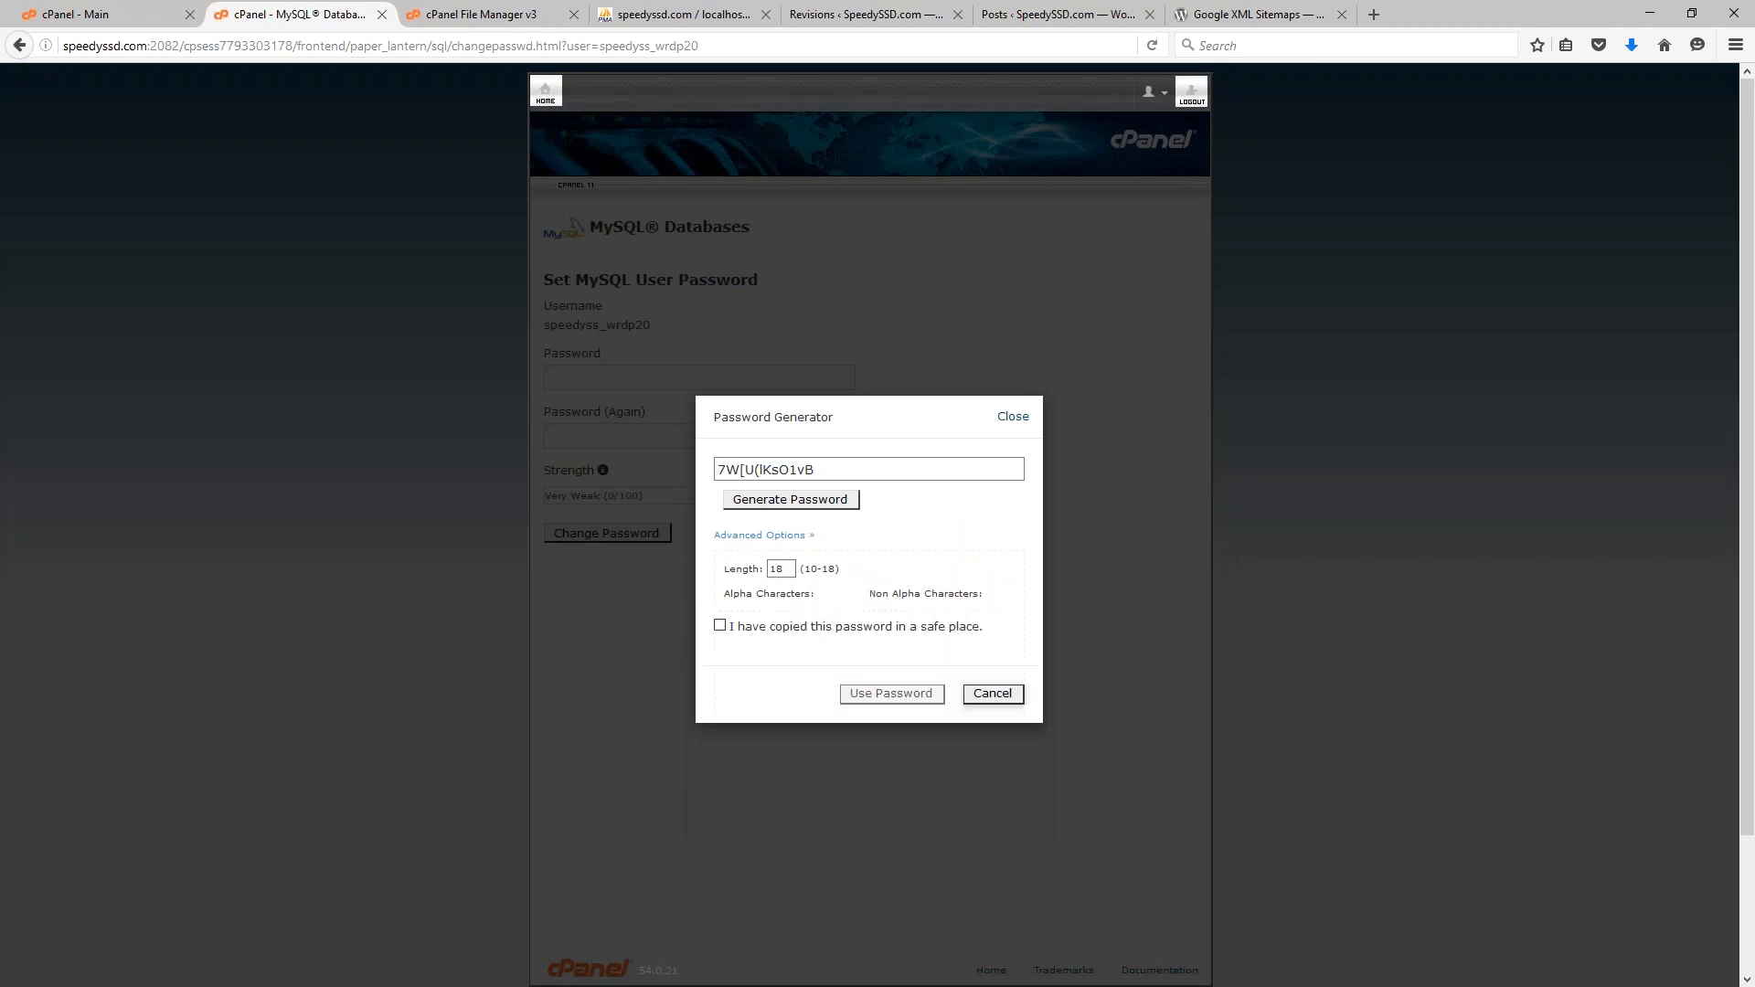
{"action": "left_click", "coordinate": [763, 541]}
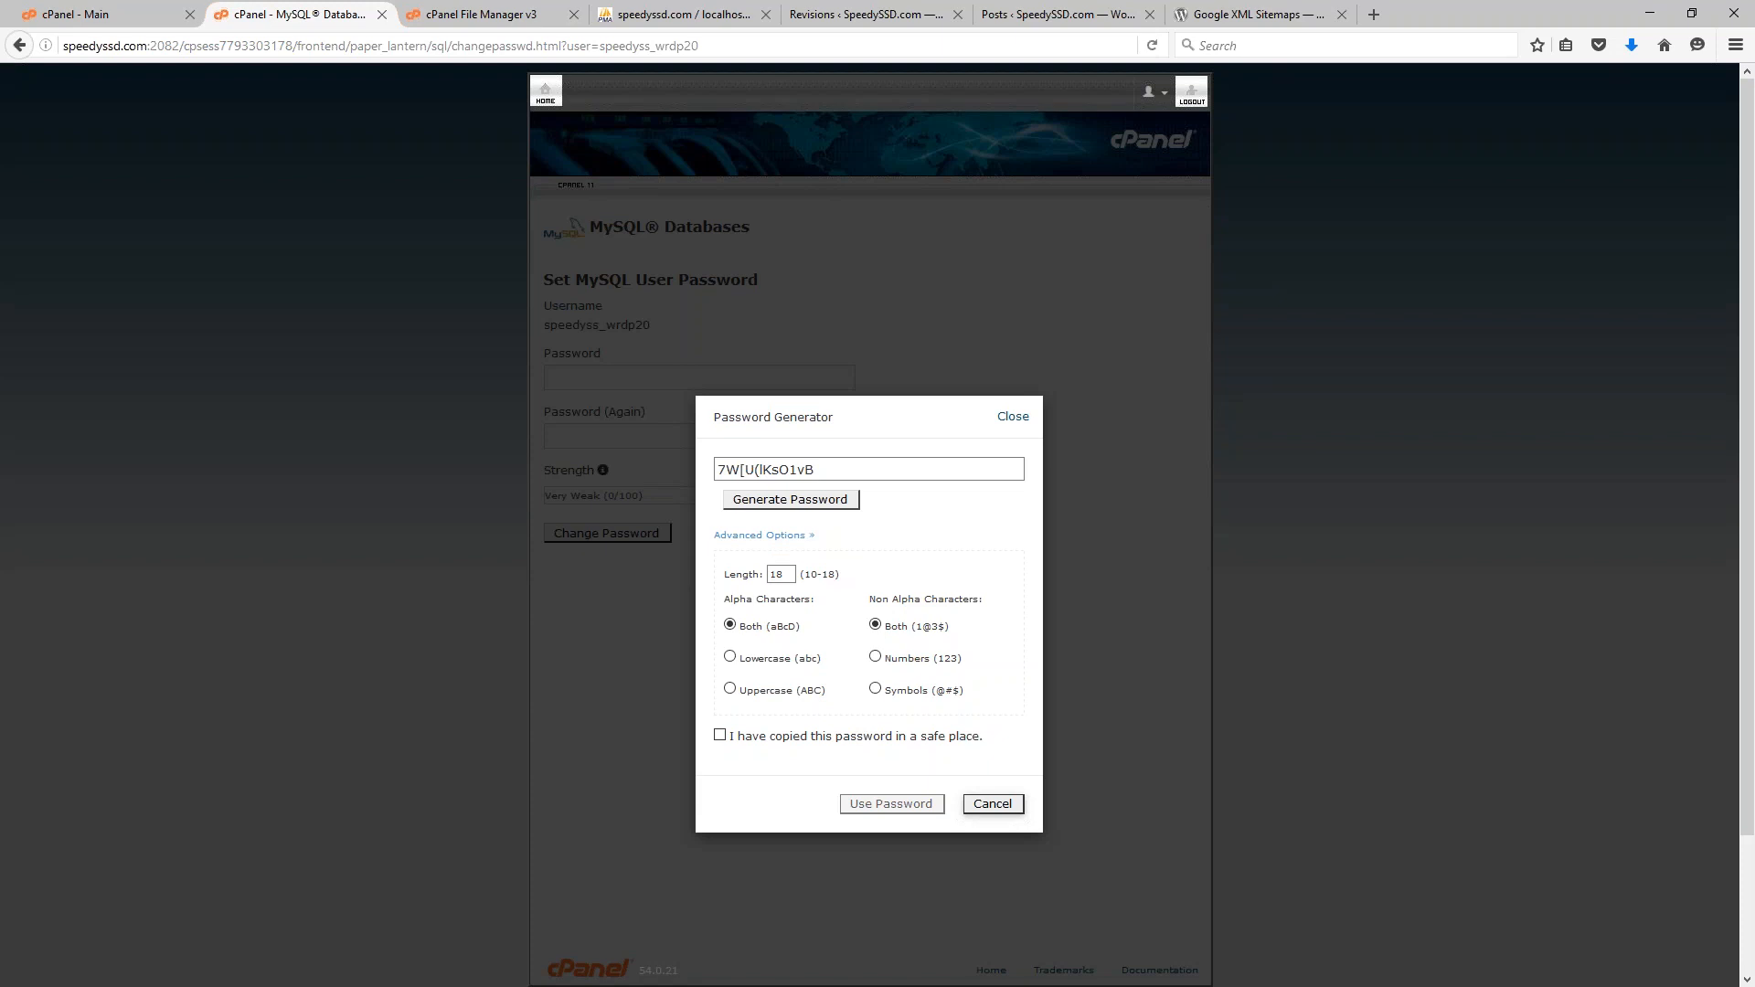
{"action": "left_click", "coordinate": [794, 501]}
{"action": "left_click", "coordinate": [794, 501]}
{"action": "left_click", "coordinate": [793, 501]}
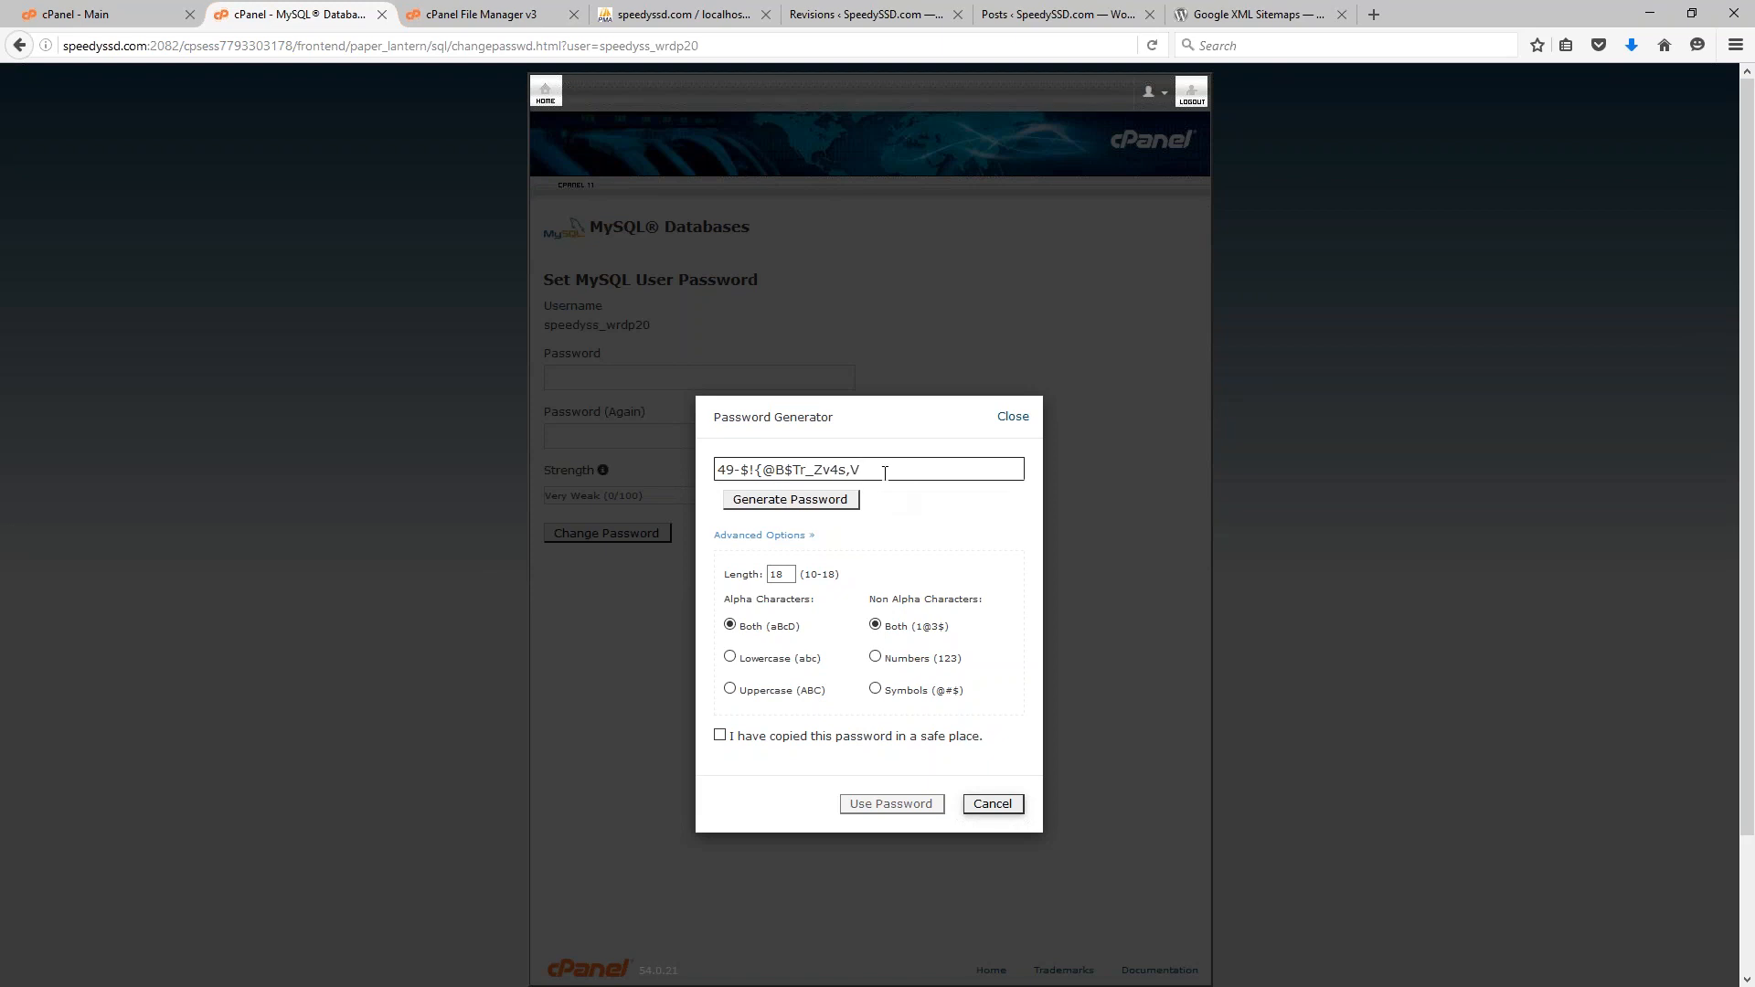
Step: Paste the generated password into the notes, confirm it's saved, and close the generator
{"action": "left_click_drag", "start_coordinate": [1022, 469], "coordinate": [706, 464]}
{"action": "key", "text": "ctrl+c"}
{"action": "key", "text": "alt+Tab"}
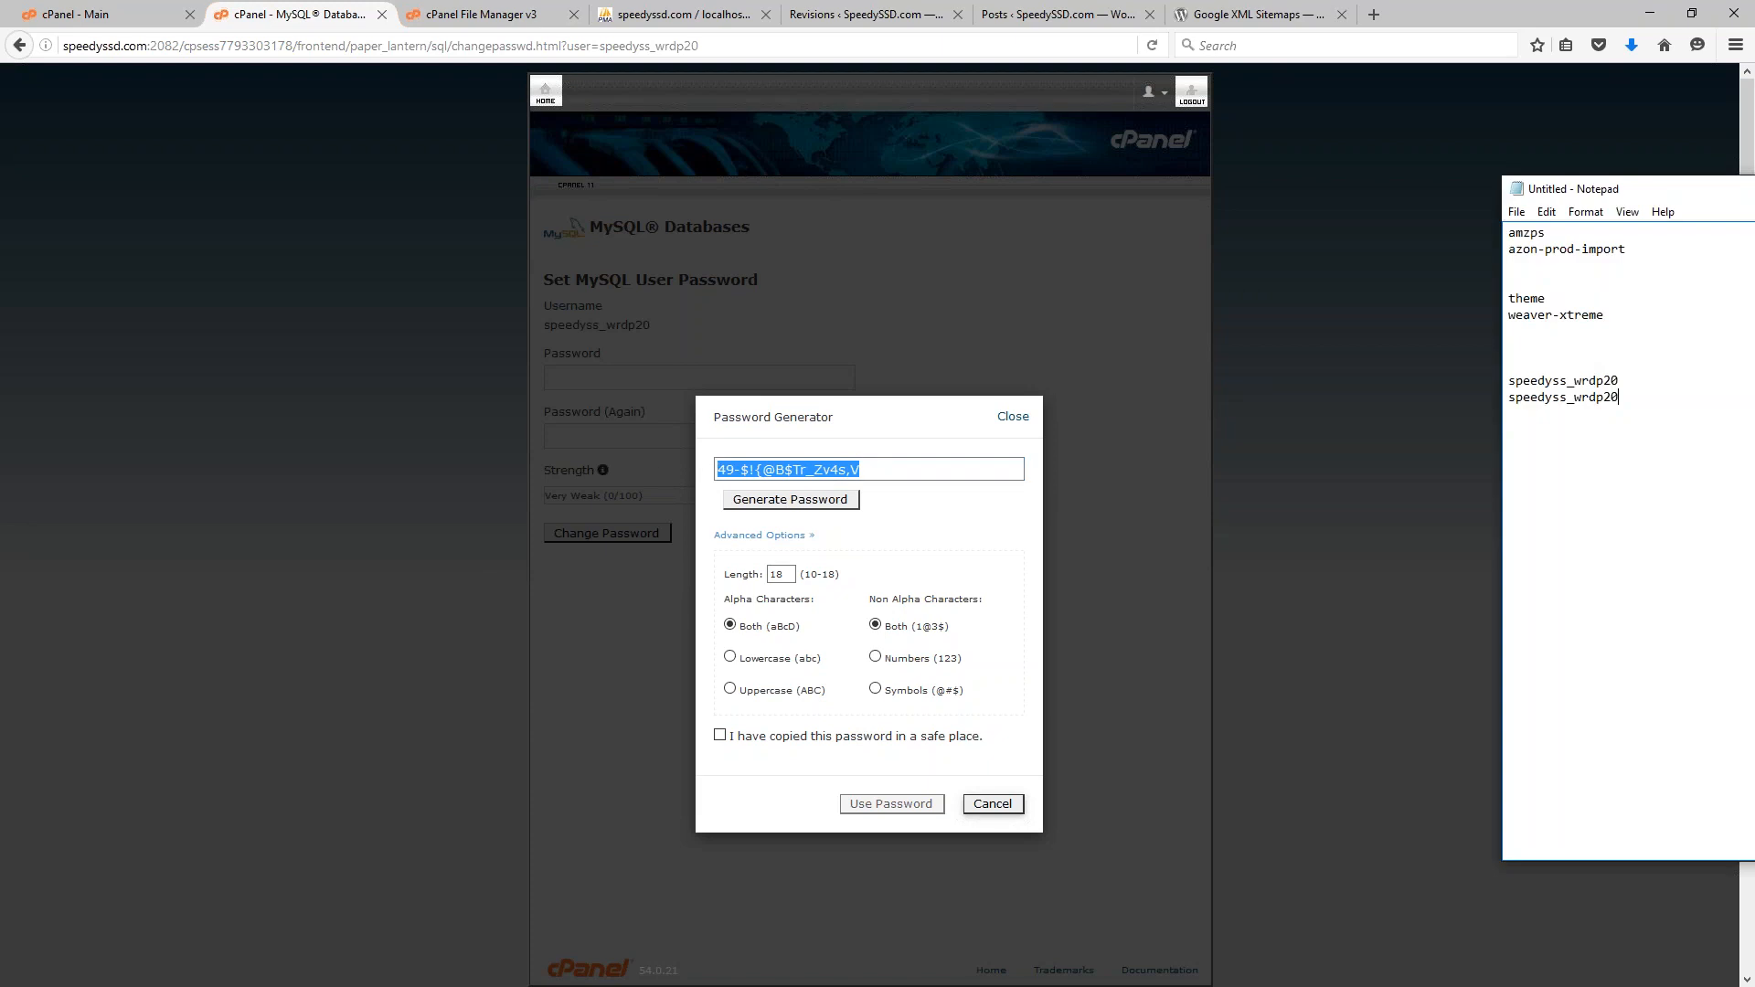
{"action": "key", "text": "ctrl+v"}
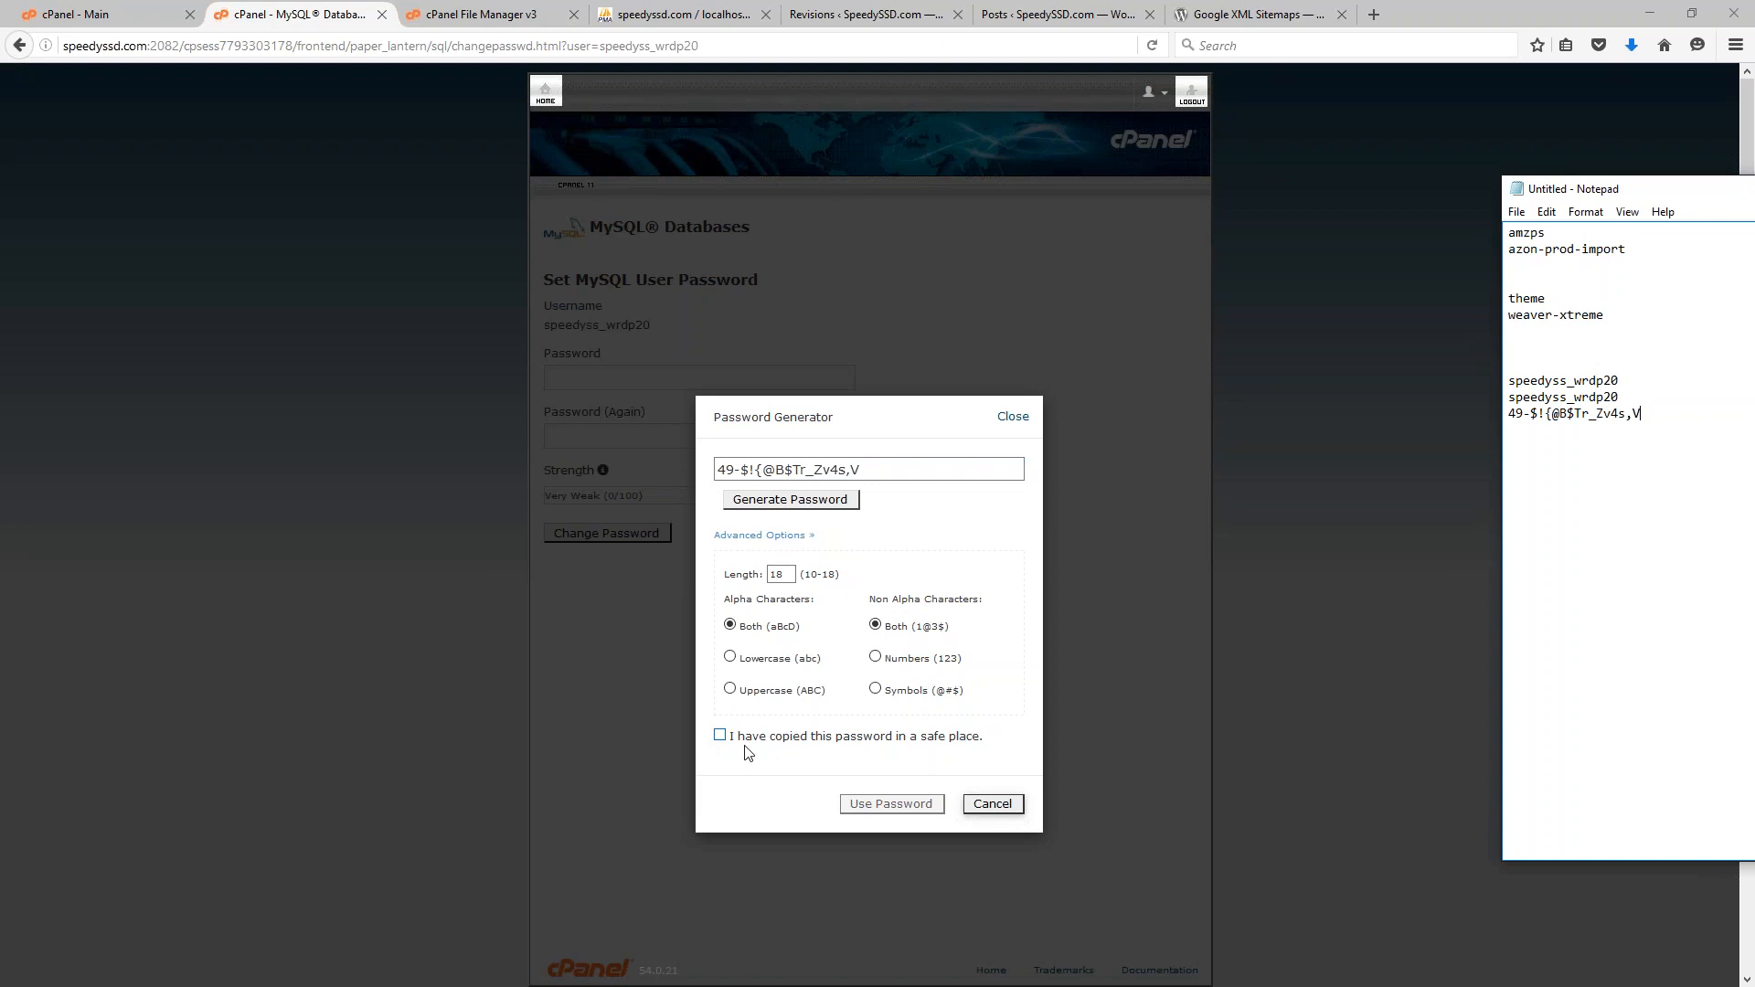
{"action": "left_click", "coordinate": [721, 739]}
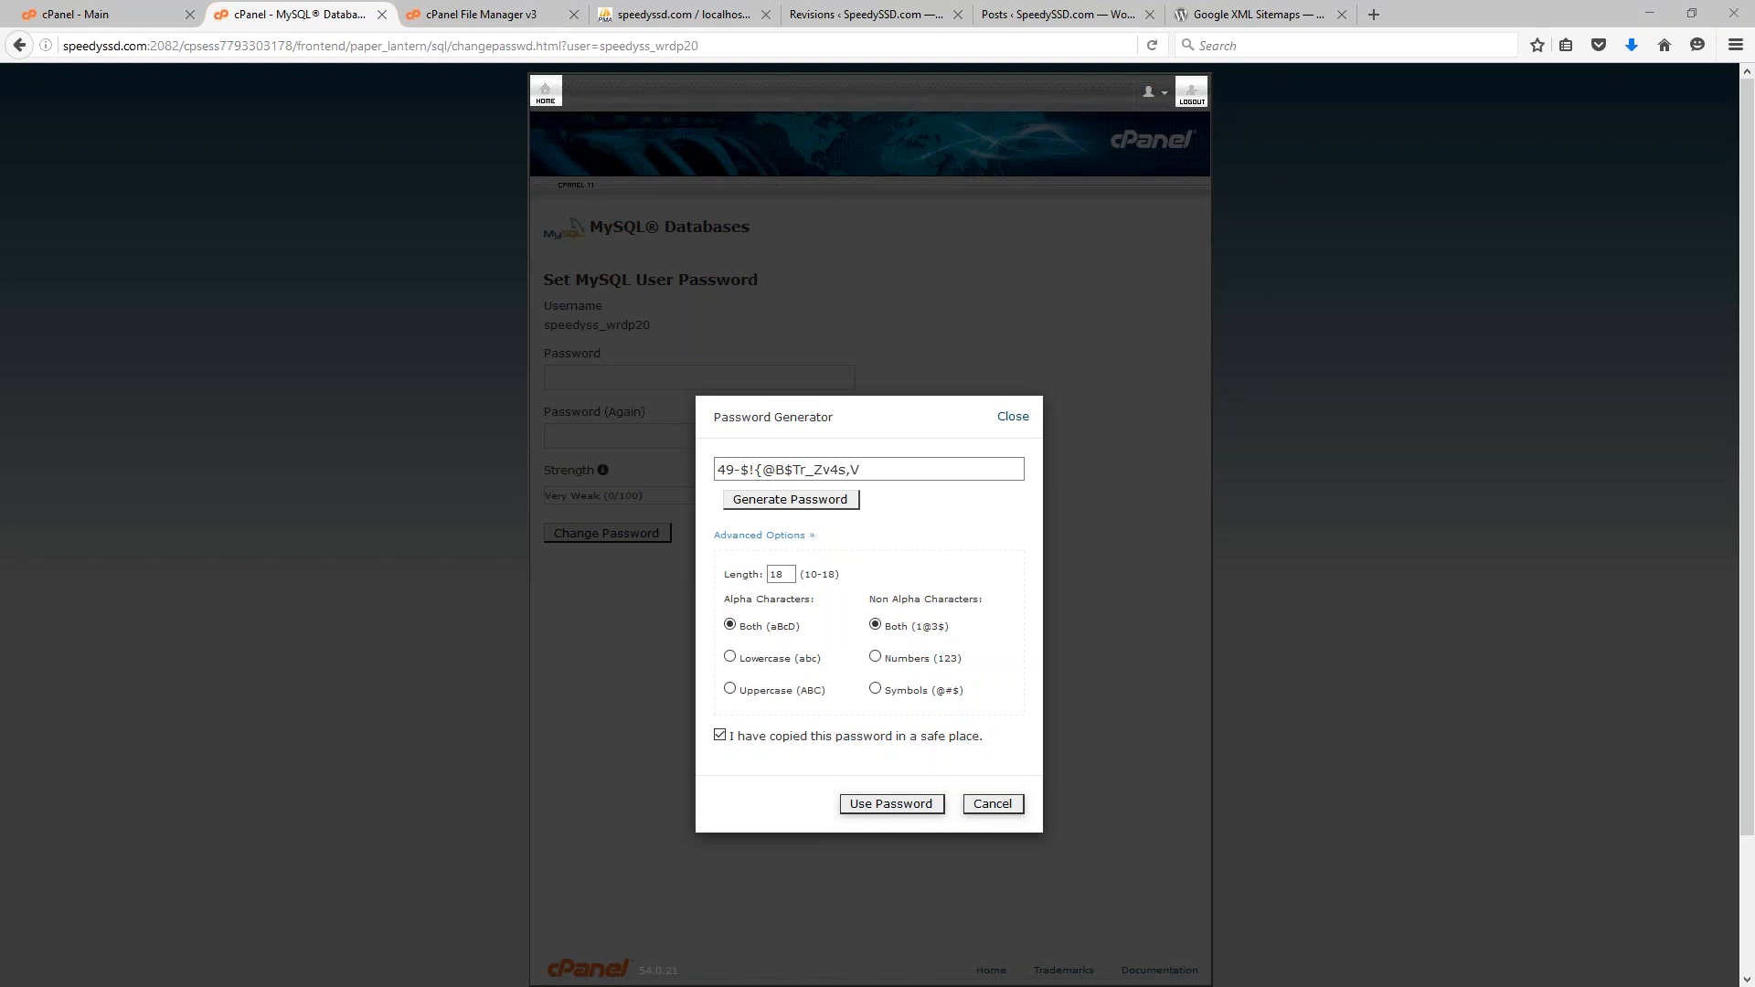
{"action": "key", "text": "Escape"}
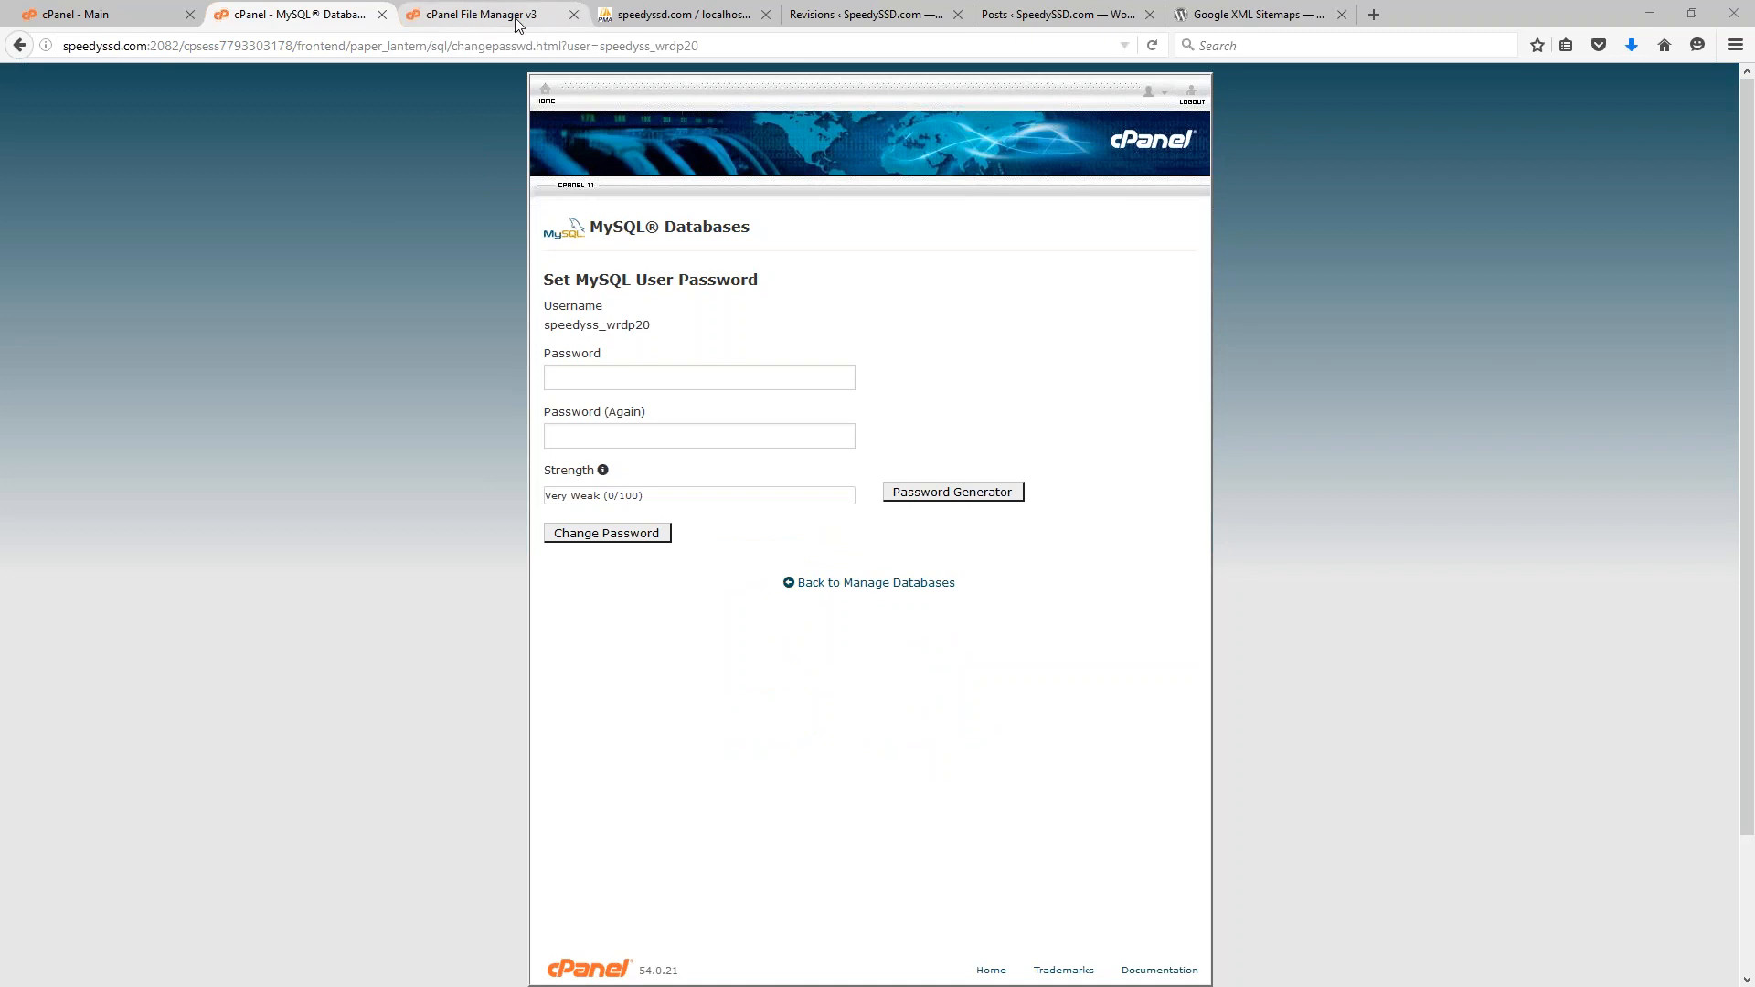
{"action": "left_click", "coordinate": [661, 20]}
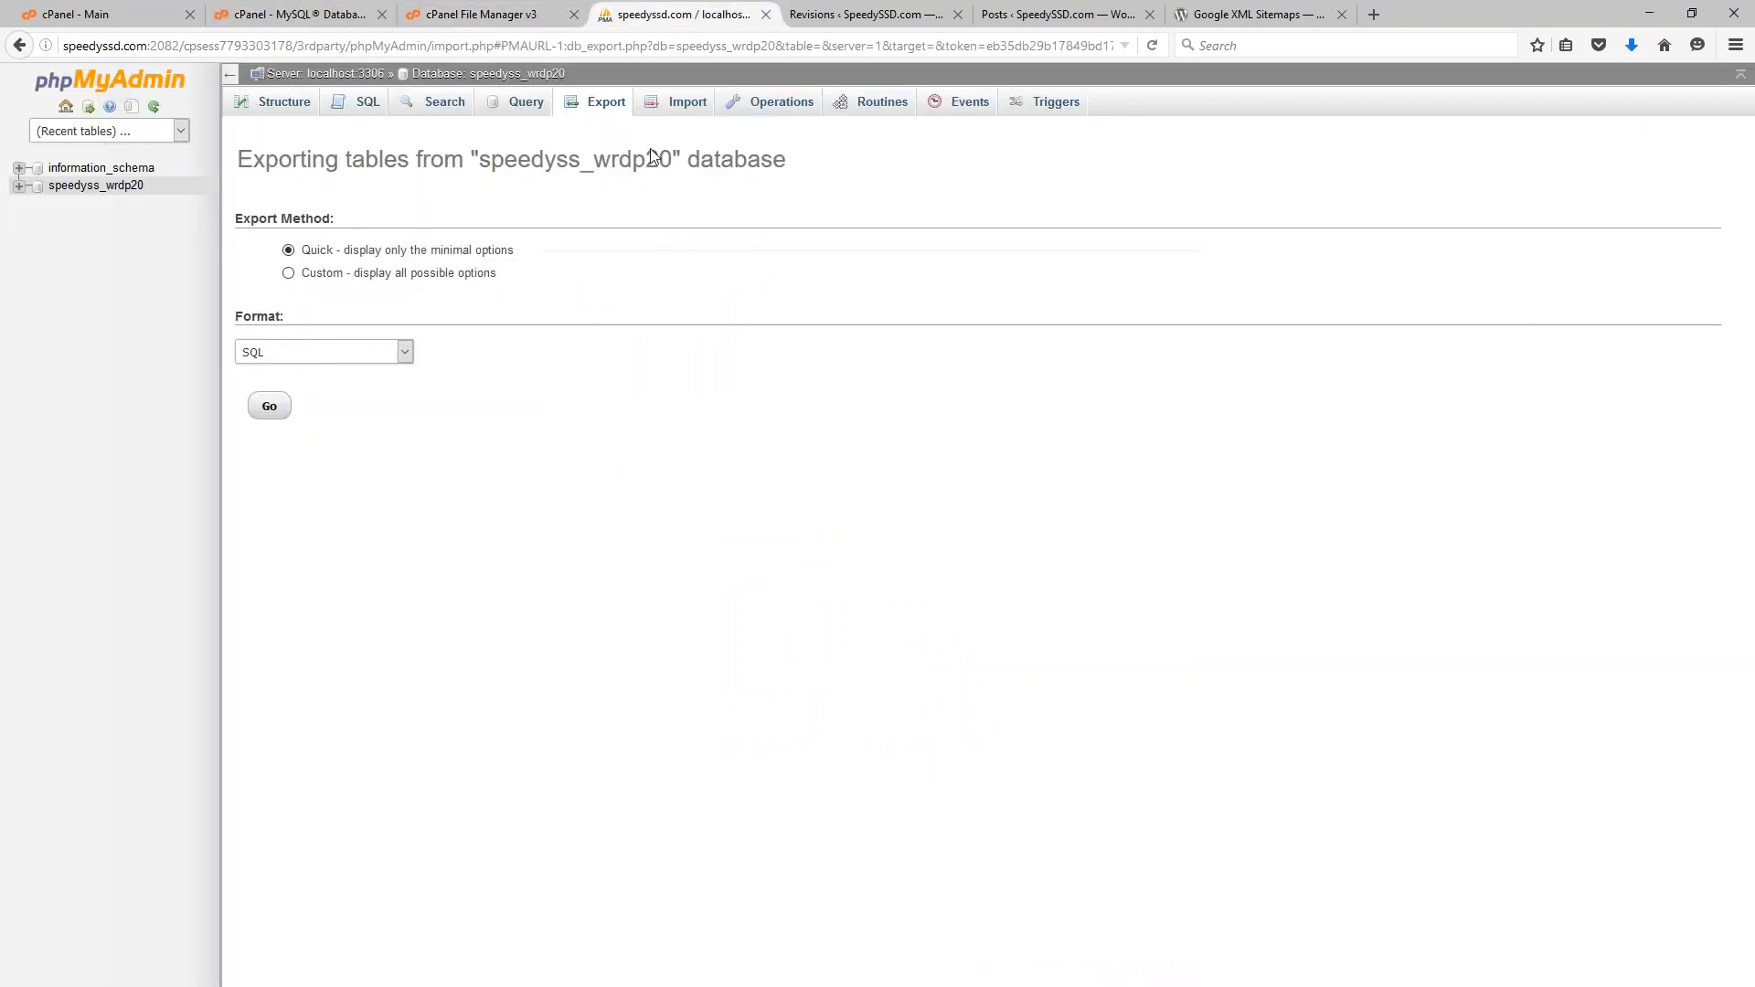
Step: Check that the speedyss_wrdp20 tables use mofsai_, note mofsai and wp_ in Notepad, then return to File Manager
{"action": "left_click", "coordinate": [19, 190]}
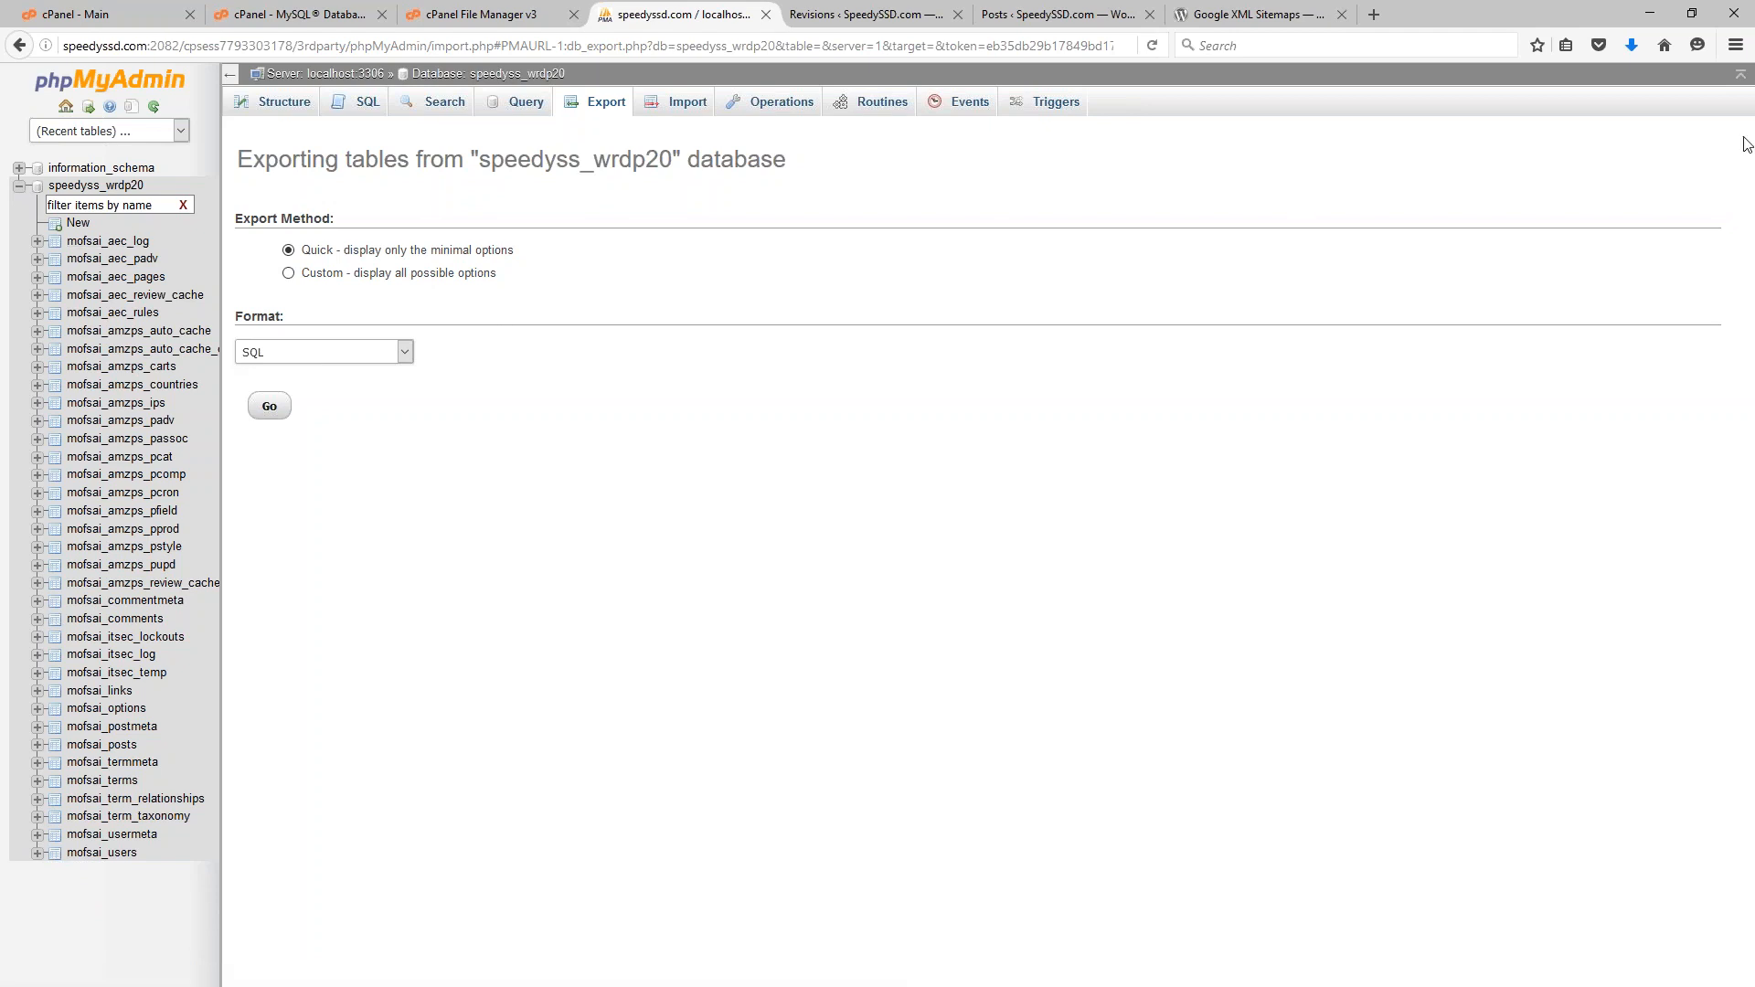
{"action": "left_click_drag", "start_coordinate": [1754, 145], "coordinate": [1076, 184]}
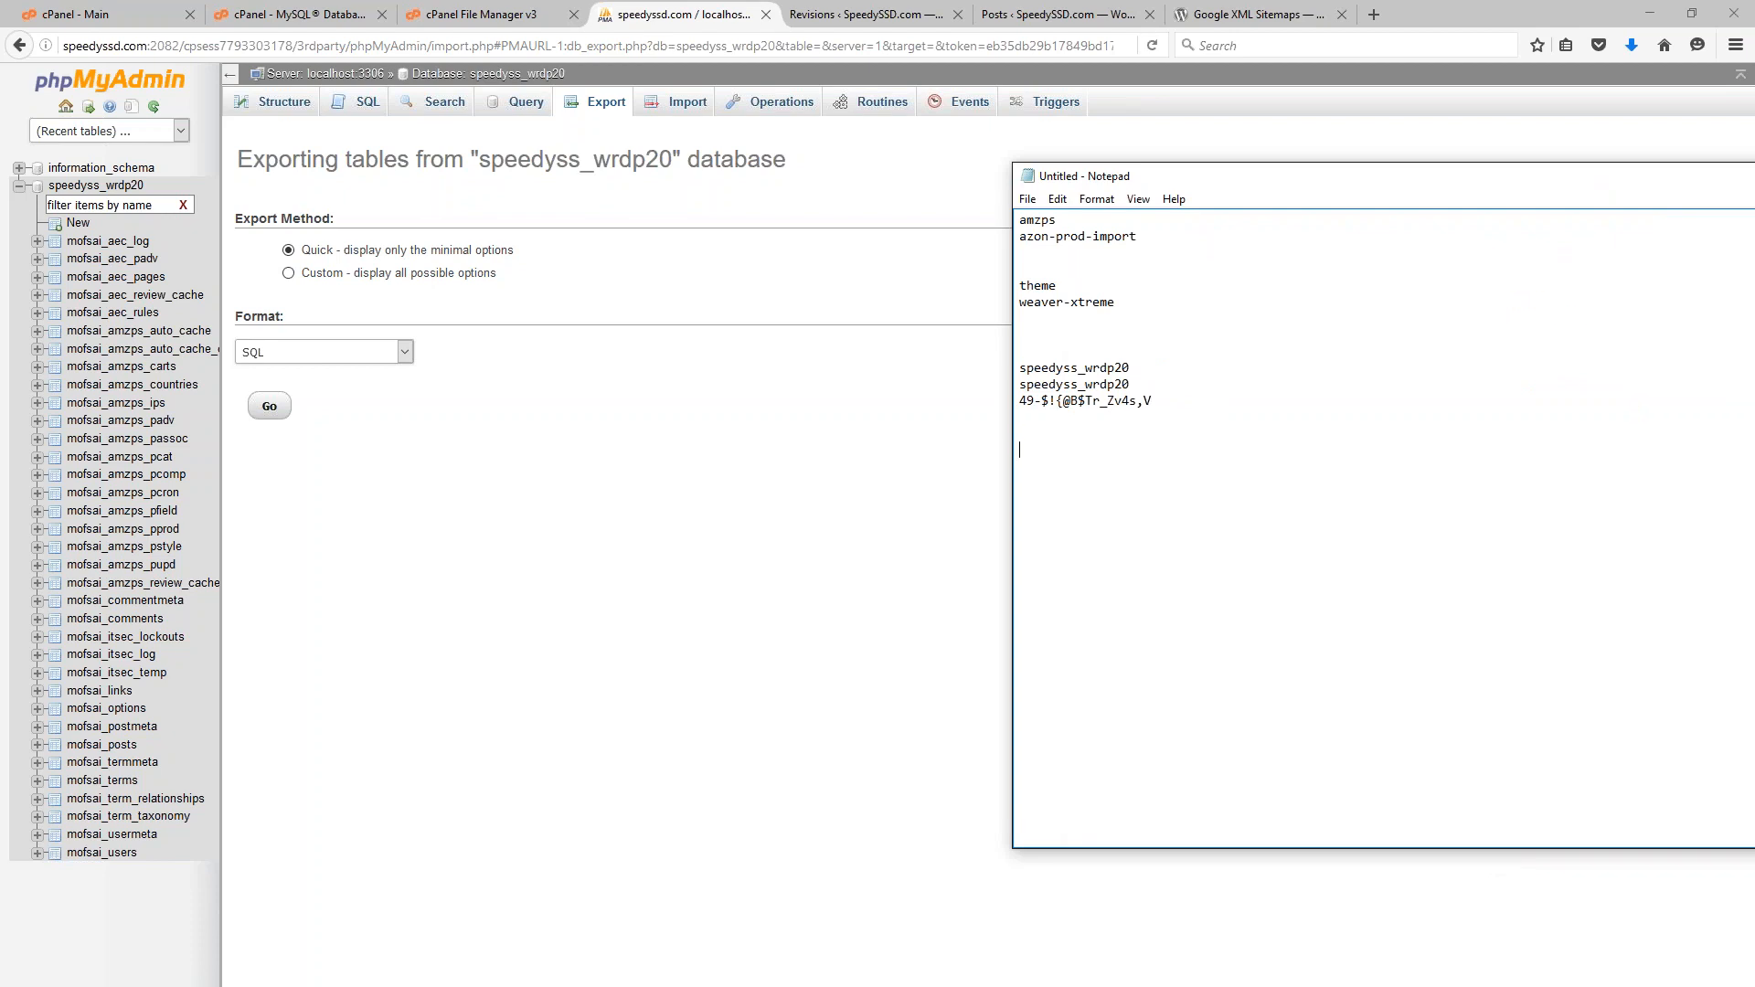
{"action": "type", "text": "mofsai"}
{"action": "key", "text": "Return"}
{"action": "key", "text": "Return"}
{"action": "type", "text": "wp_"}
{"action": "left_click_drag", "start_coordinate": [1051, 501], "coordinate": [1019, 509]}
{"action": "key", "text": "alt+Tab"}
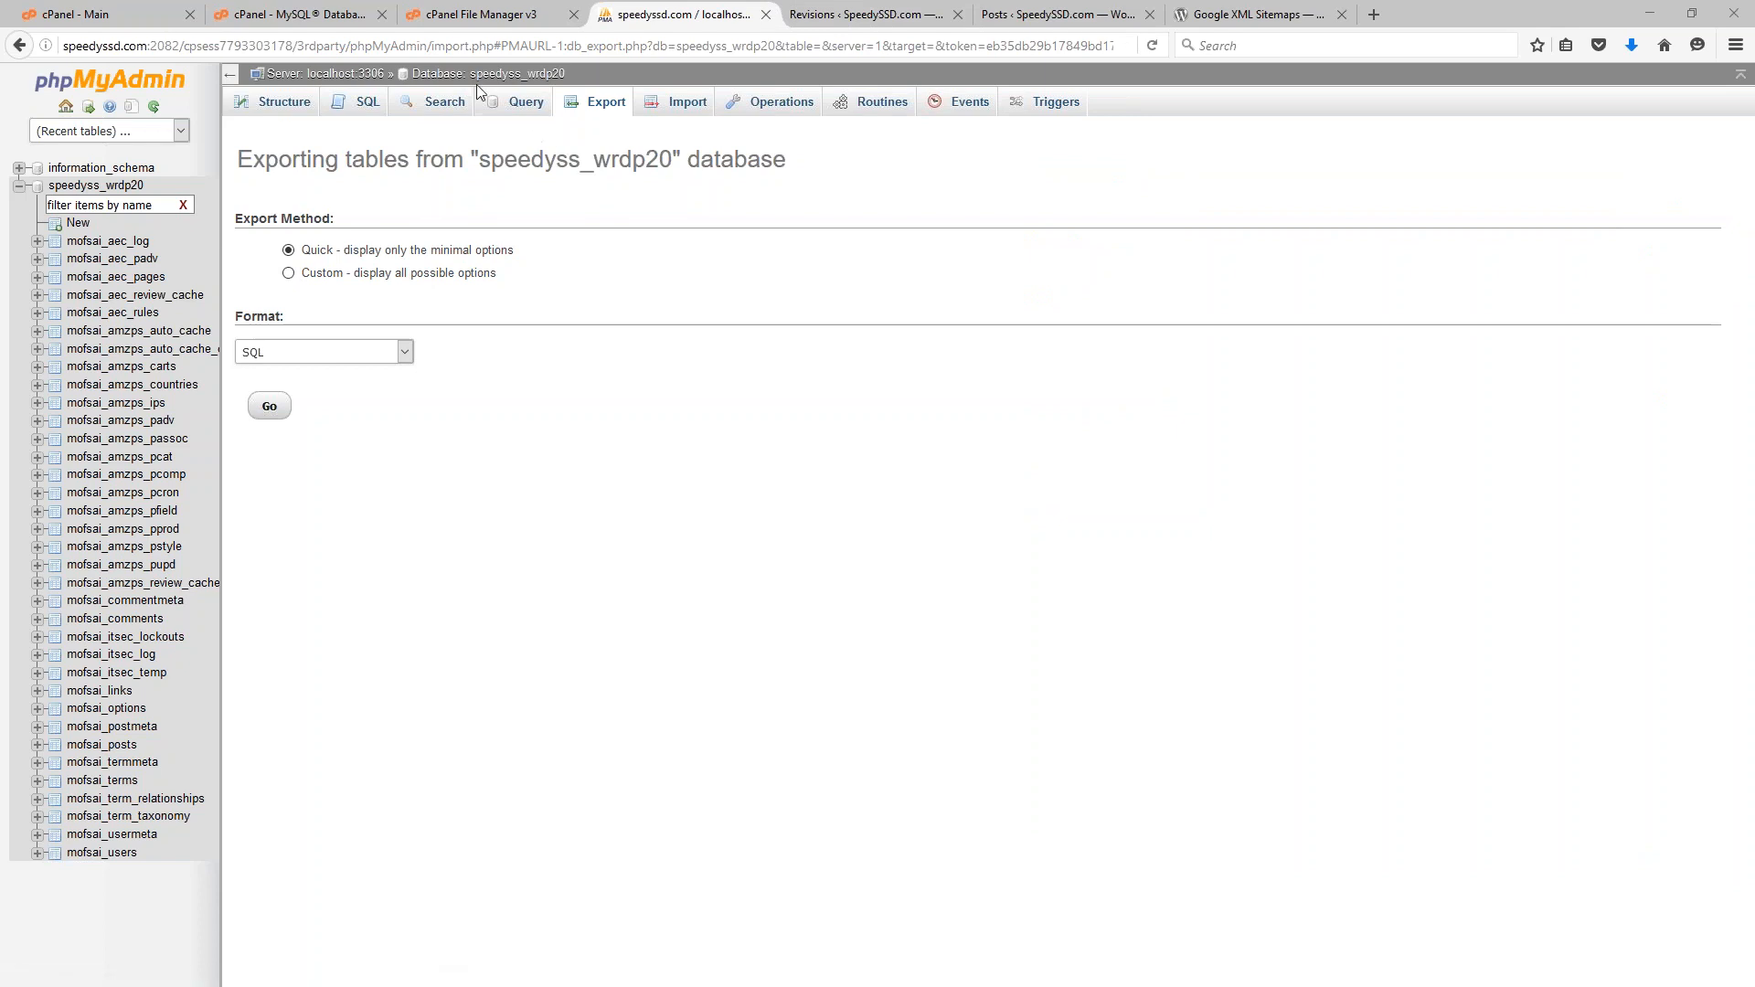
{"action": "left_click", "coordinate": [480, 14]}
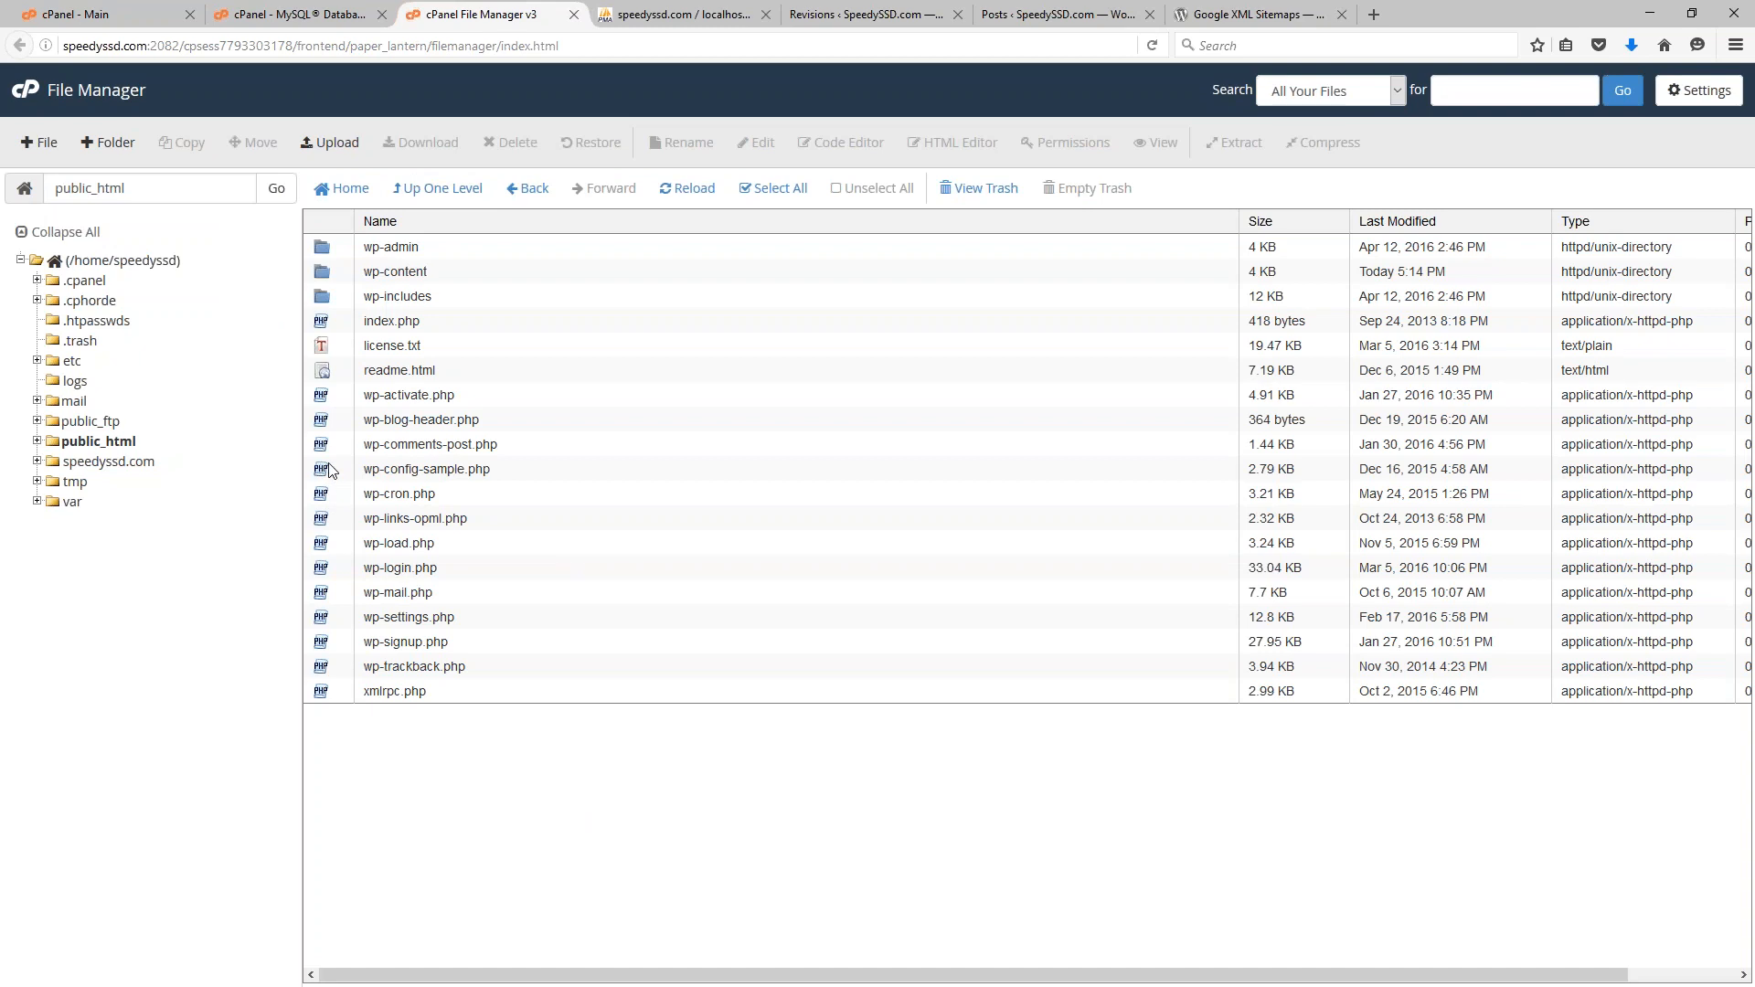
Step: Copy wp-config-sample.php to /public_html/wp-config.php and select the new wp-config.php
{"action": "left_click", "coordinate": [396, 475]}
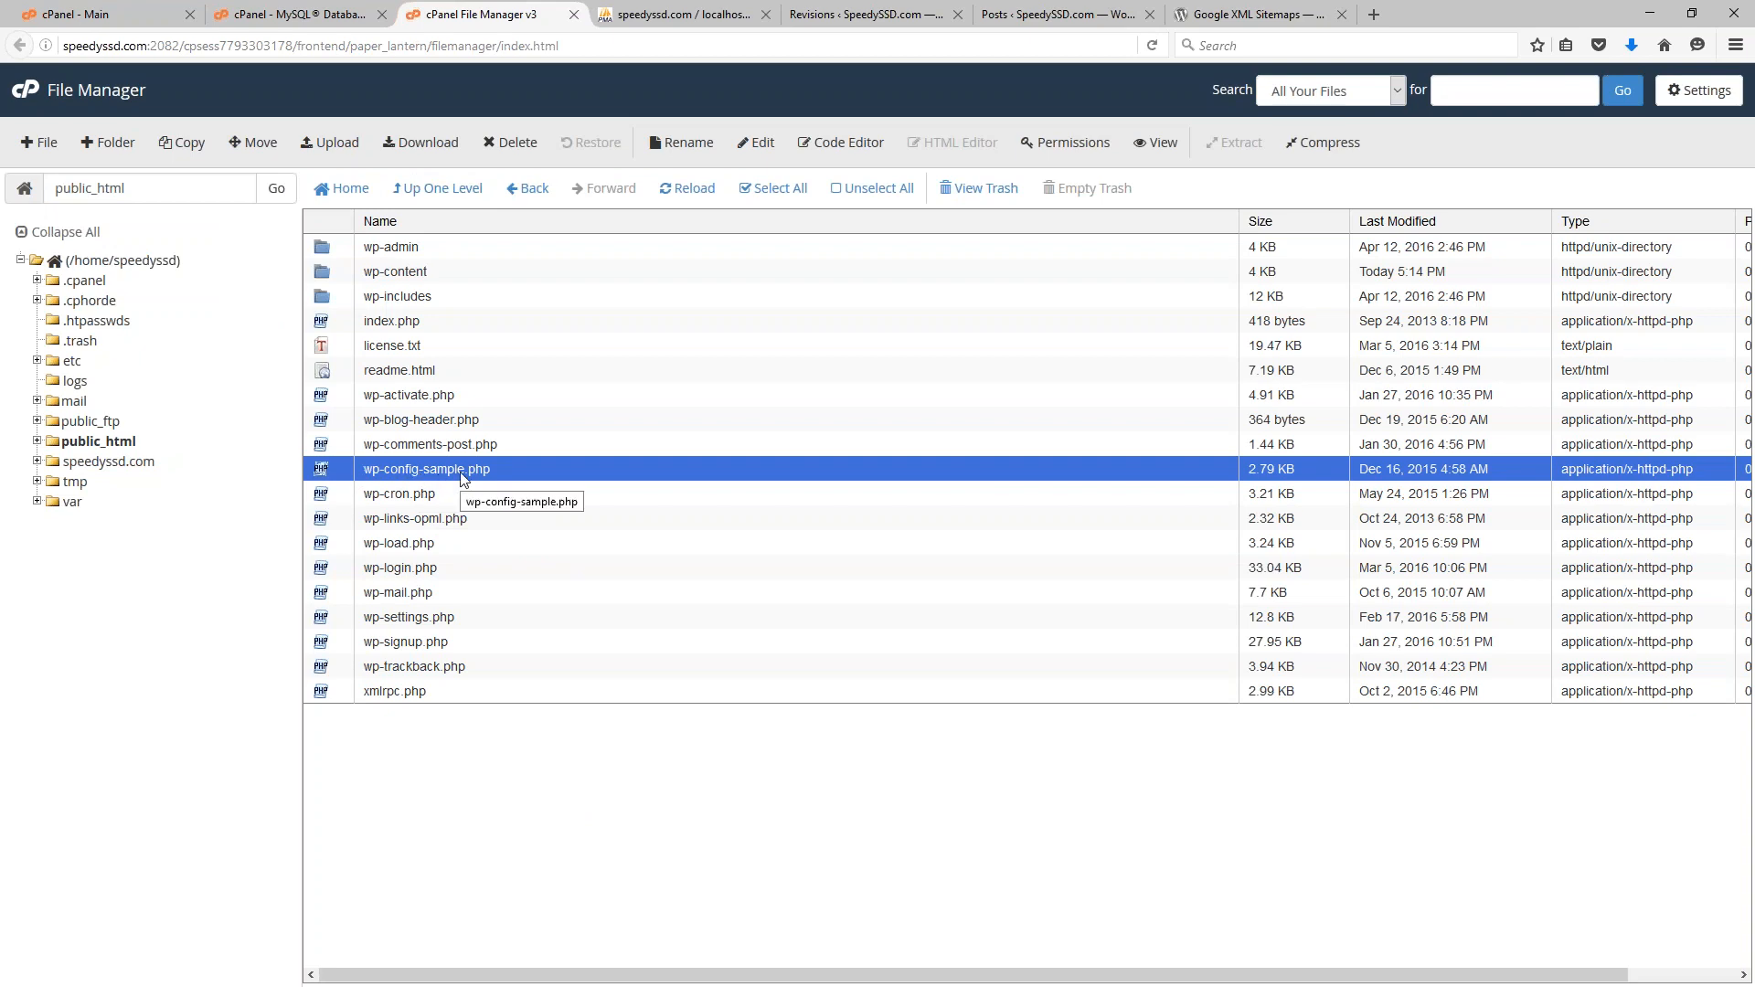
{"action": "left_click", "coordinate": [186, 142]}
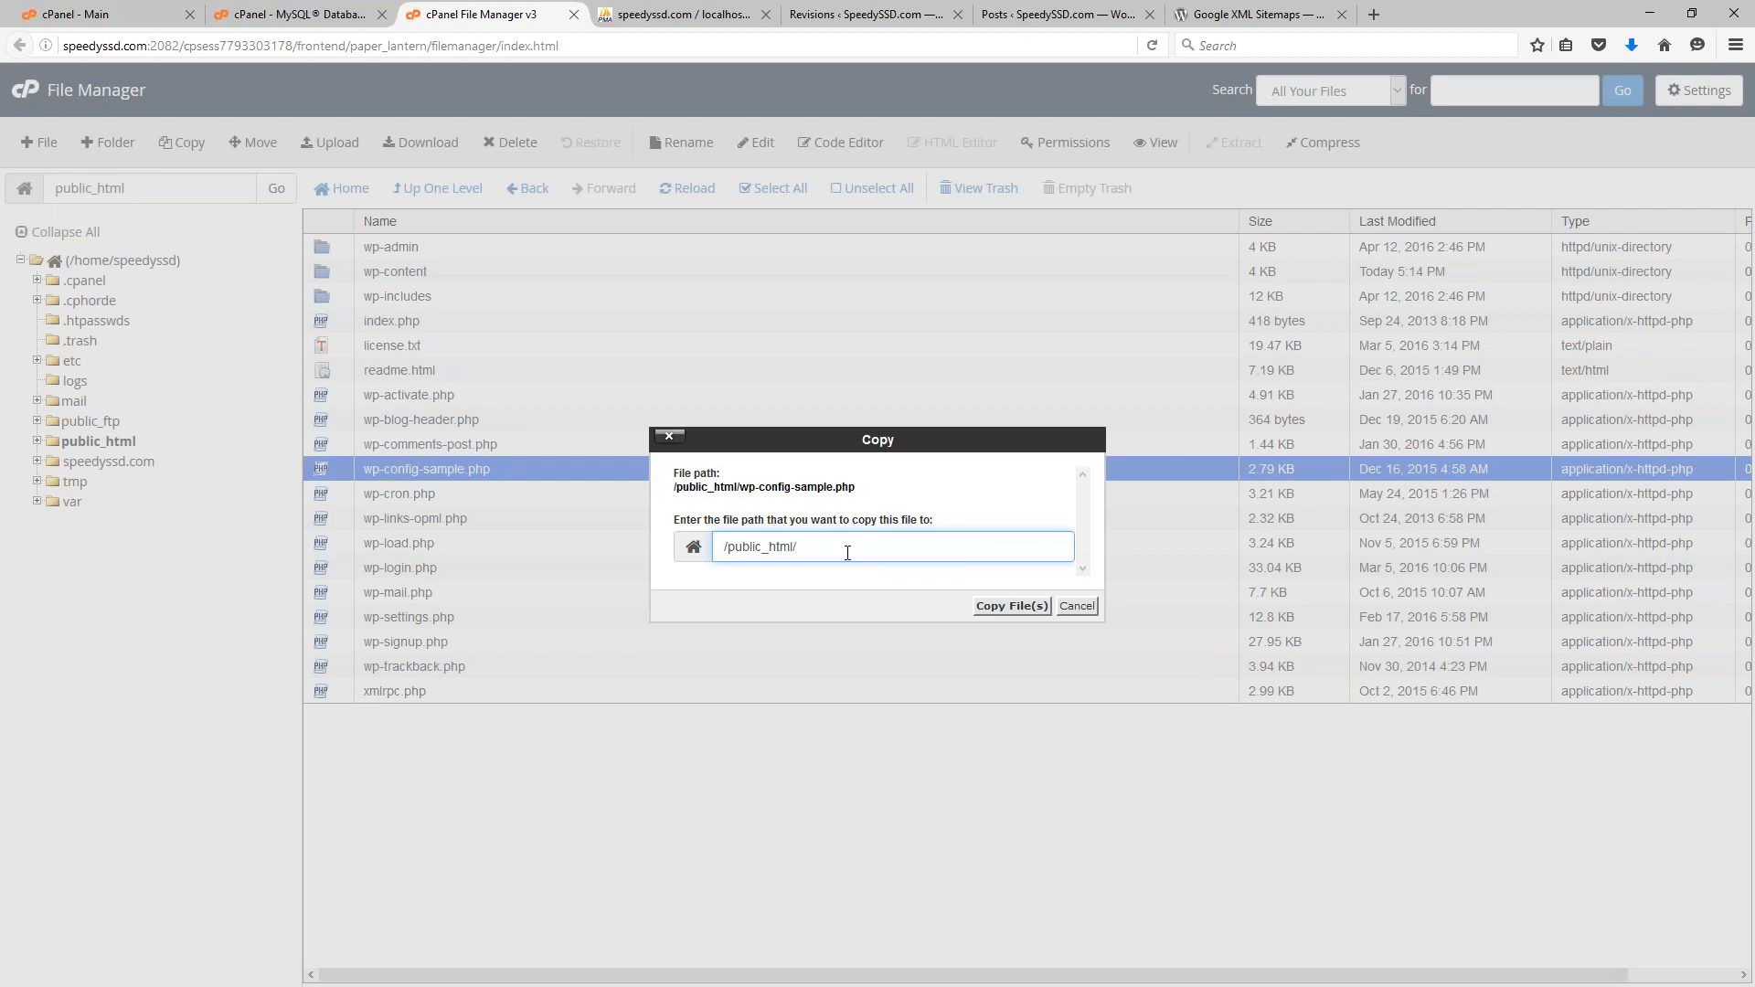
{"action": "type", "text": "/wp-config.php"}
{"action": "left_click", "coordinate": [1012, 606]}
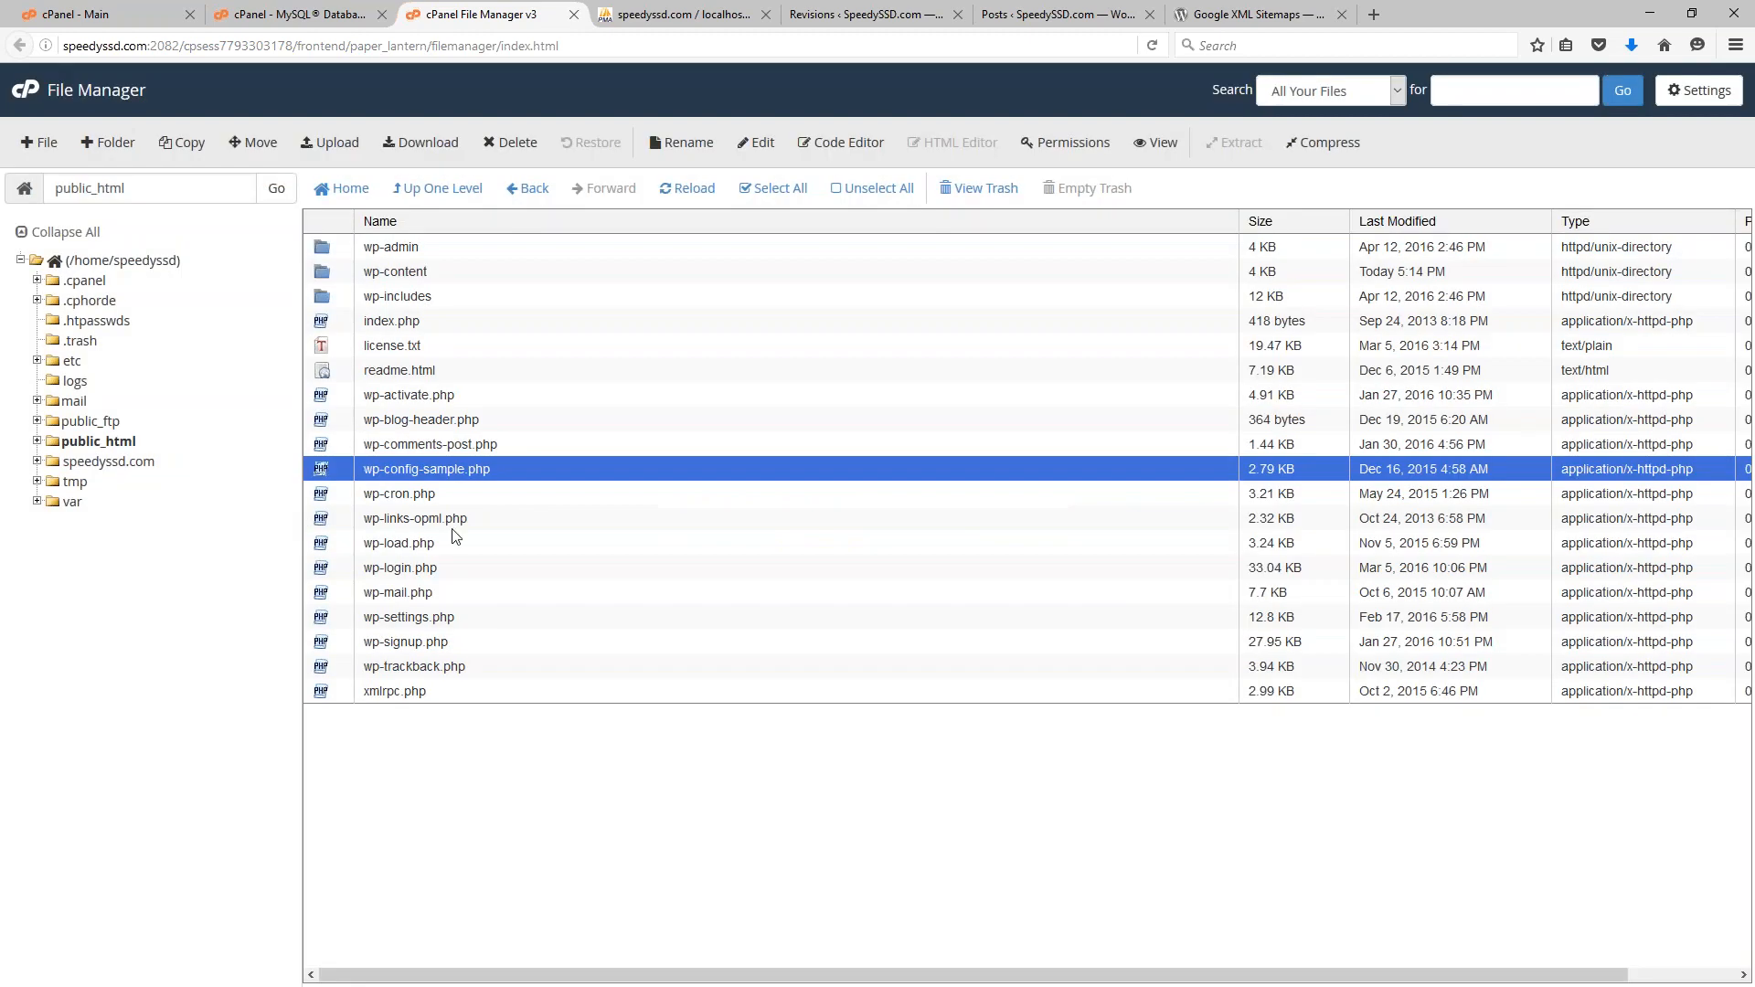
{"action": "left_click", "coordinate": [391, 499]}
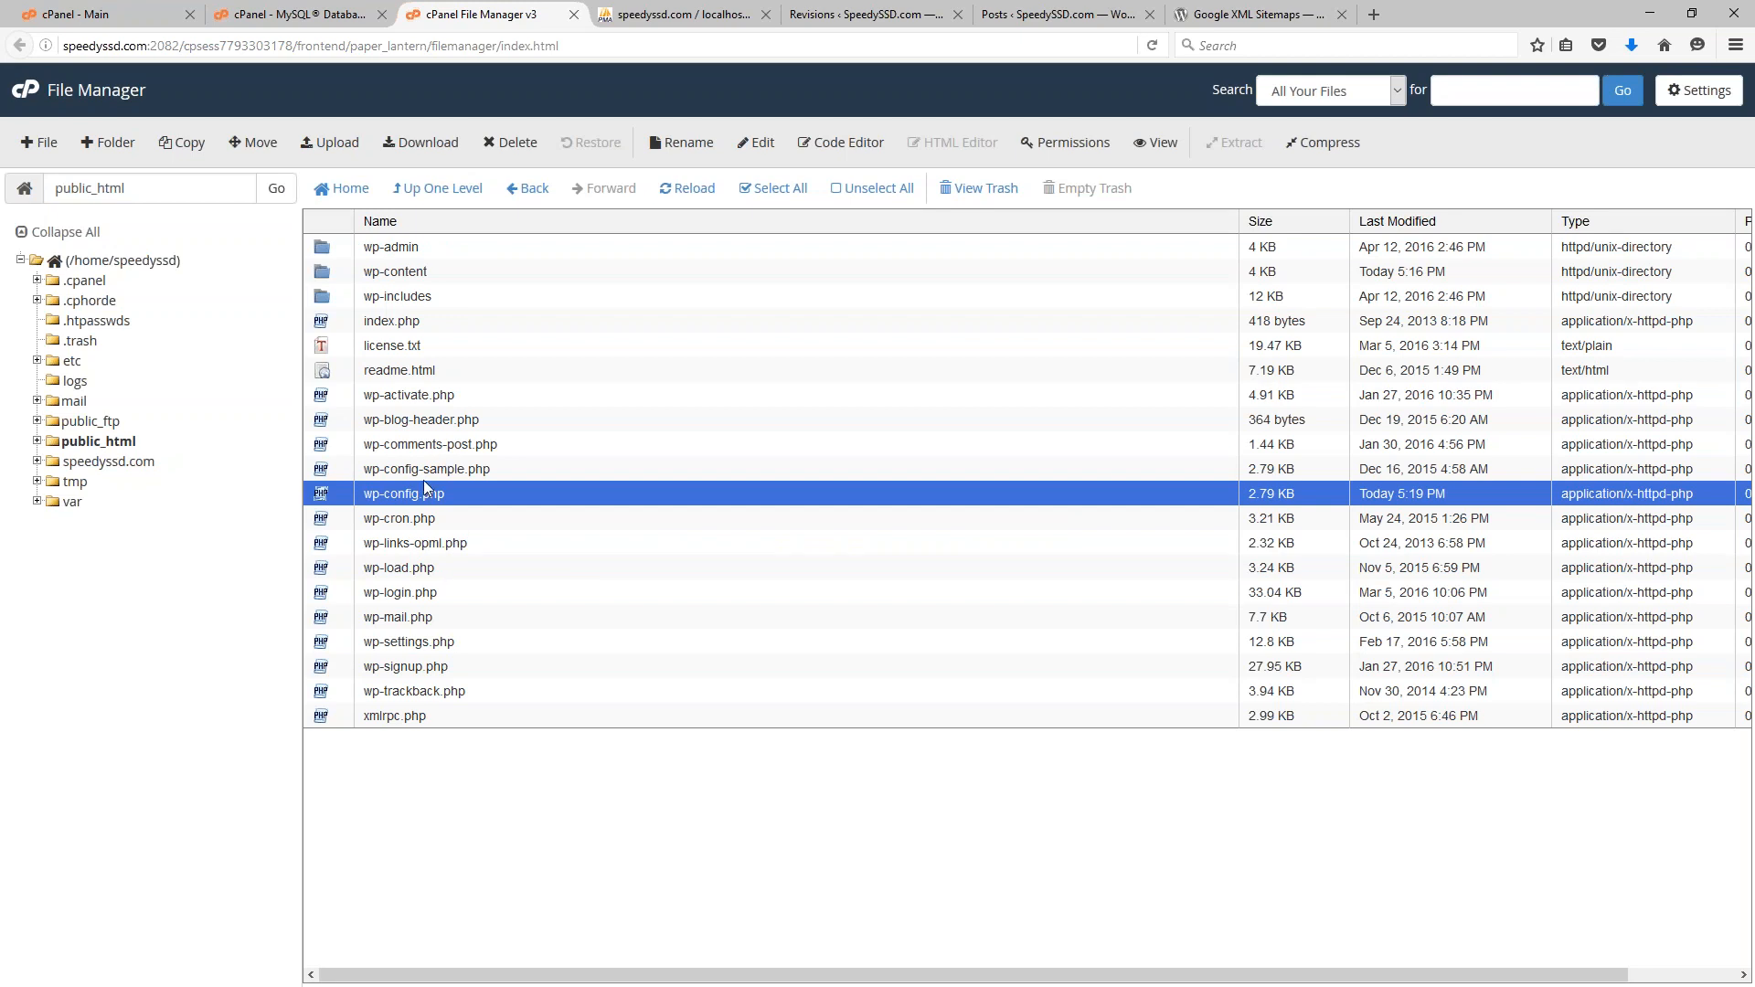
{"action": "left_click", "coordinate": [414, 472]}
{"action": "left_click", "coordinate": [403, 499]}
Step: Open wp-config.php in the Code Editor and paste speedyss_wrdp20 into DB_NAME and DB_USER
{"action": "left_click", "coordinate": [848, 145]}
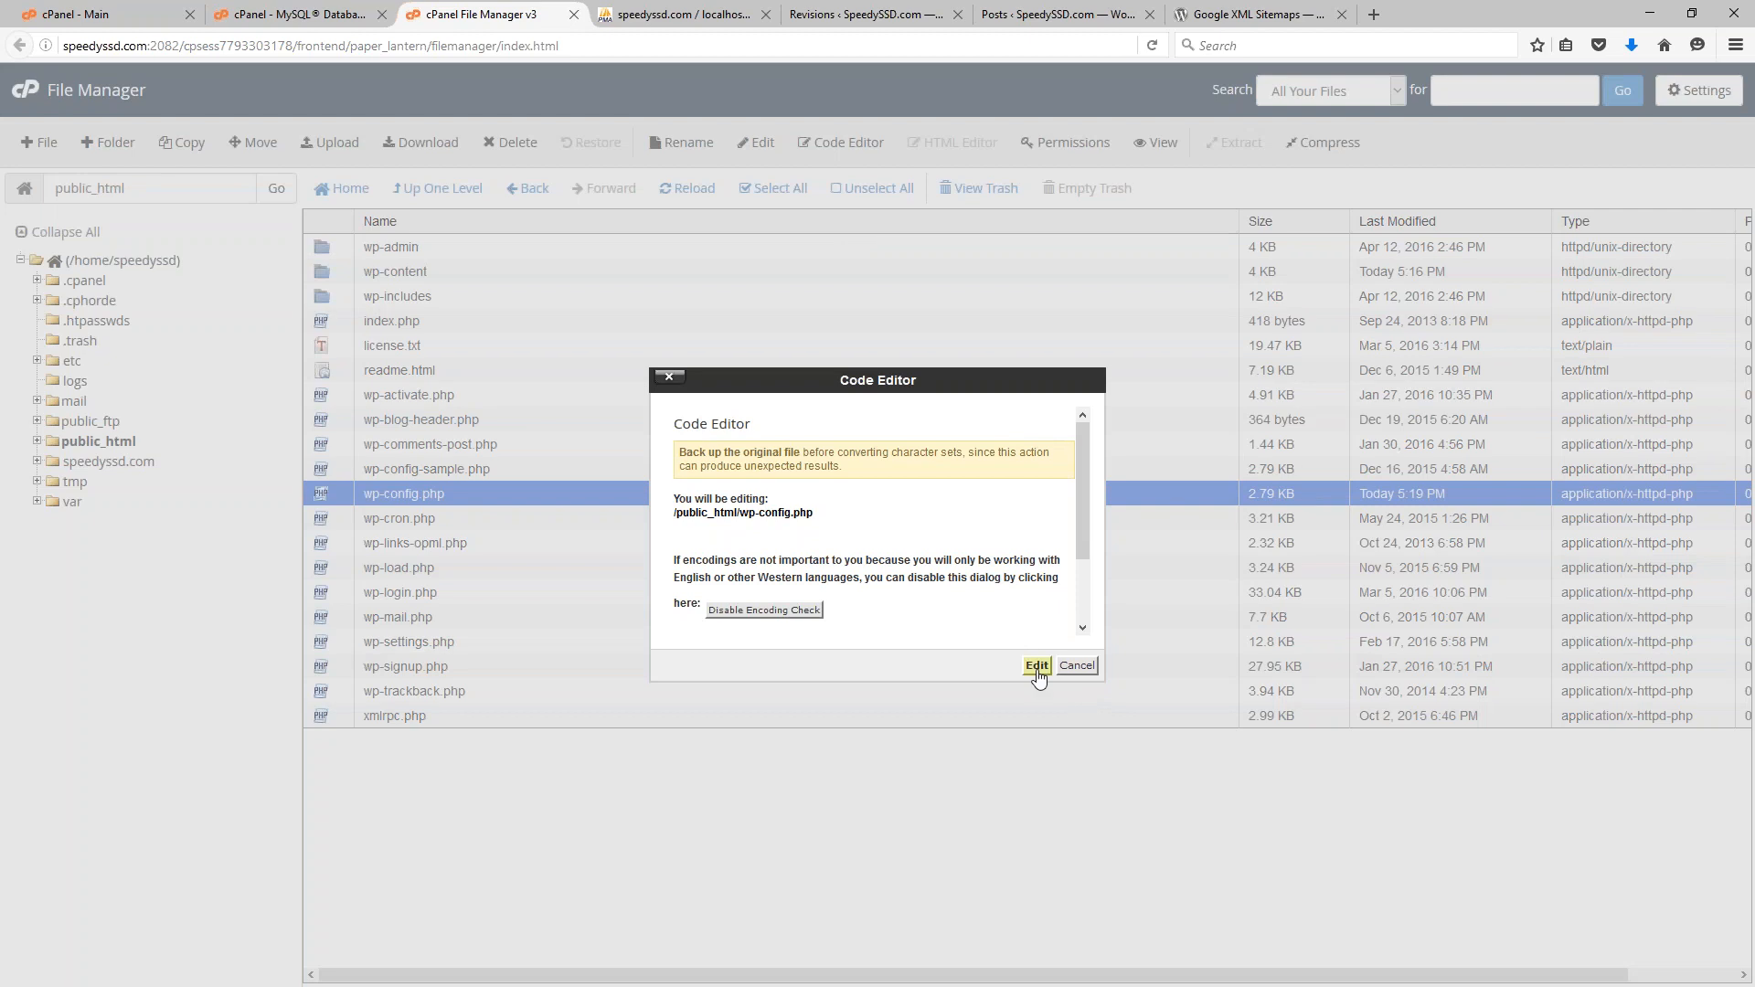
{"action": "left_click", "coordinate": [1040, 666]}
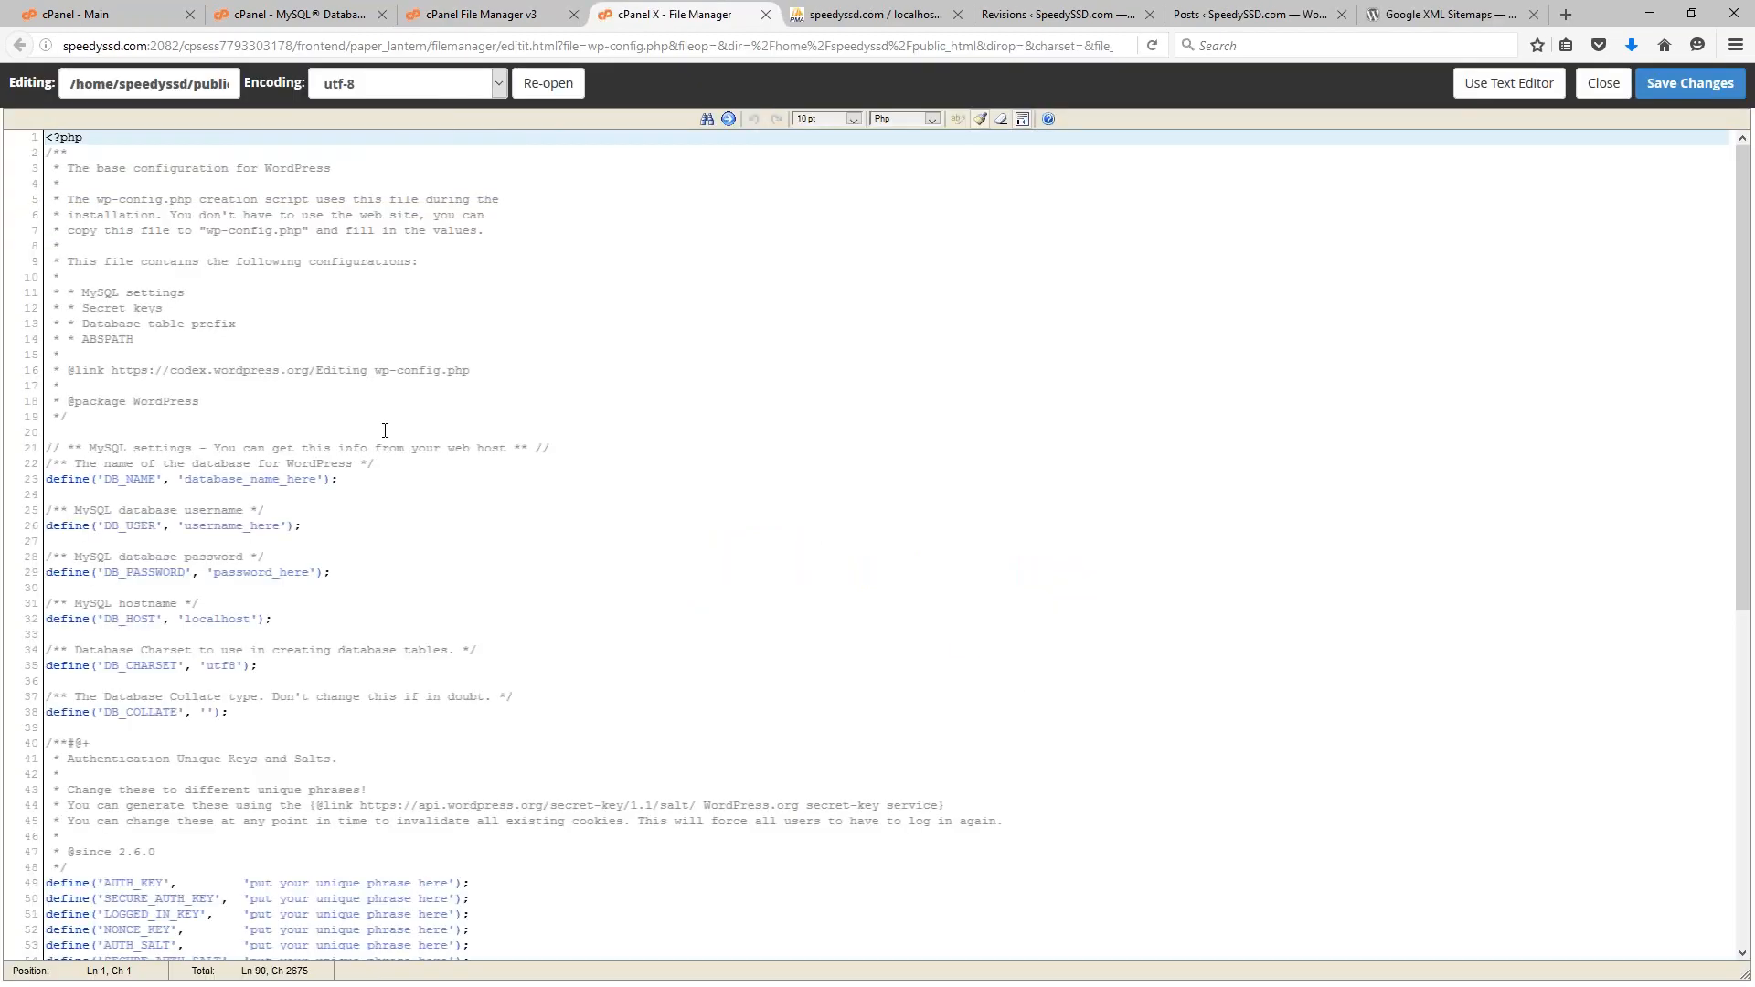
{"action": "scroll", "coordinate": [451, 488], "scroll_direction": "down", "scroll_amount": 1}
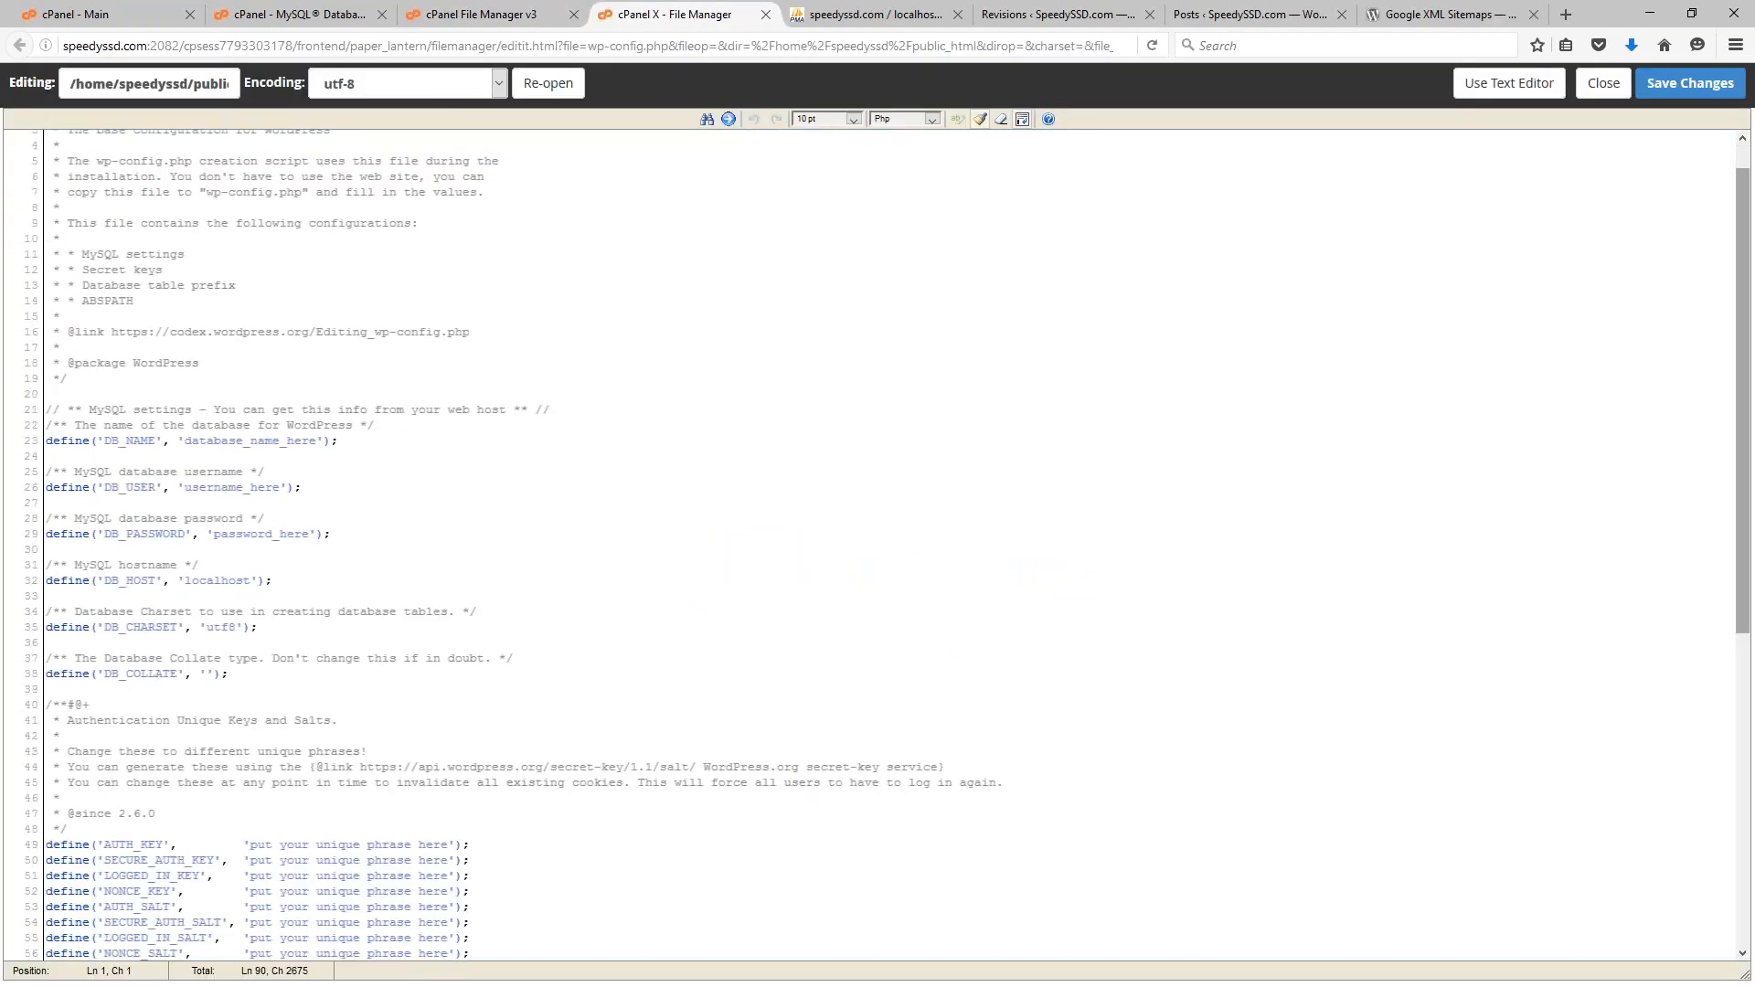
{"action": "left_click_drag", "start_coordinate": [1754, 249], "coordinate": [790, 270]}
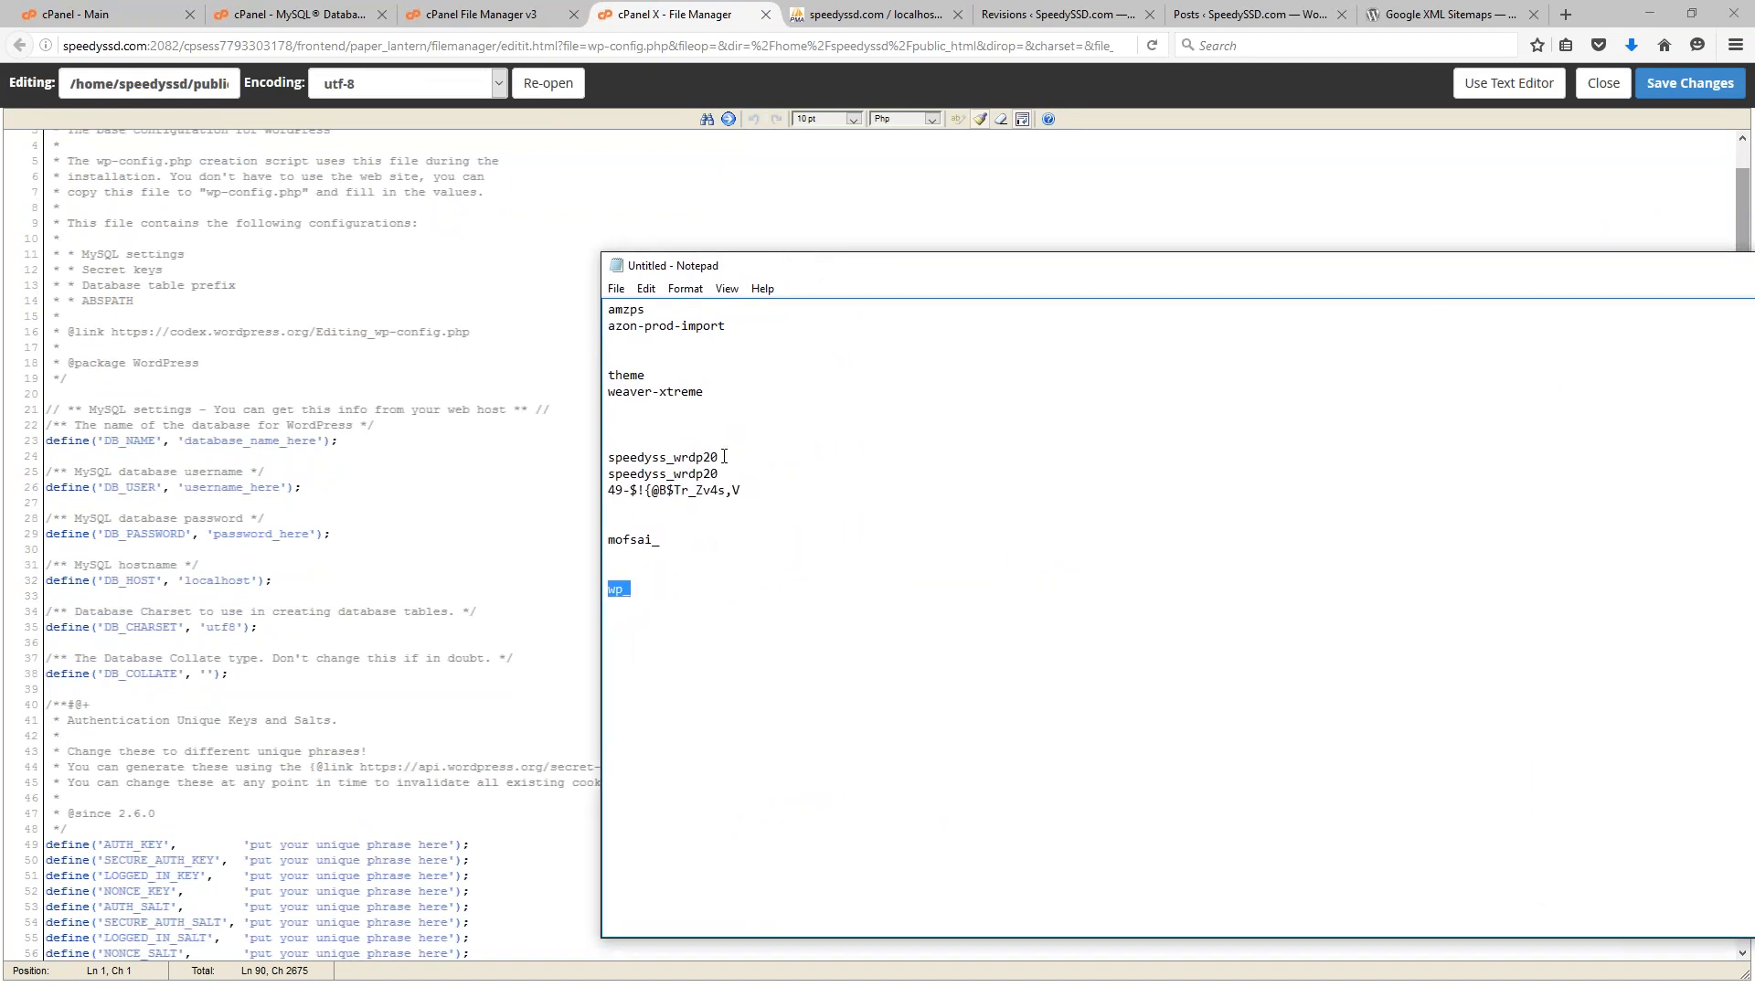
{"action": "left_click_drag", "start_coordinate": [721, 457], "coordinate": [598, 462]}
{"action": "key", "text": "ctrl+c"}
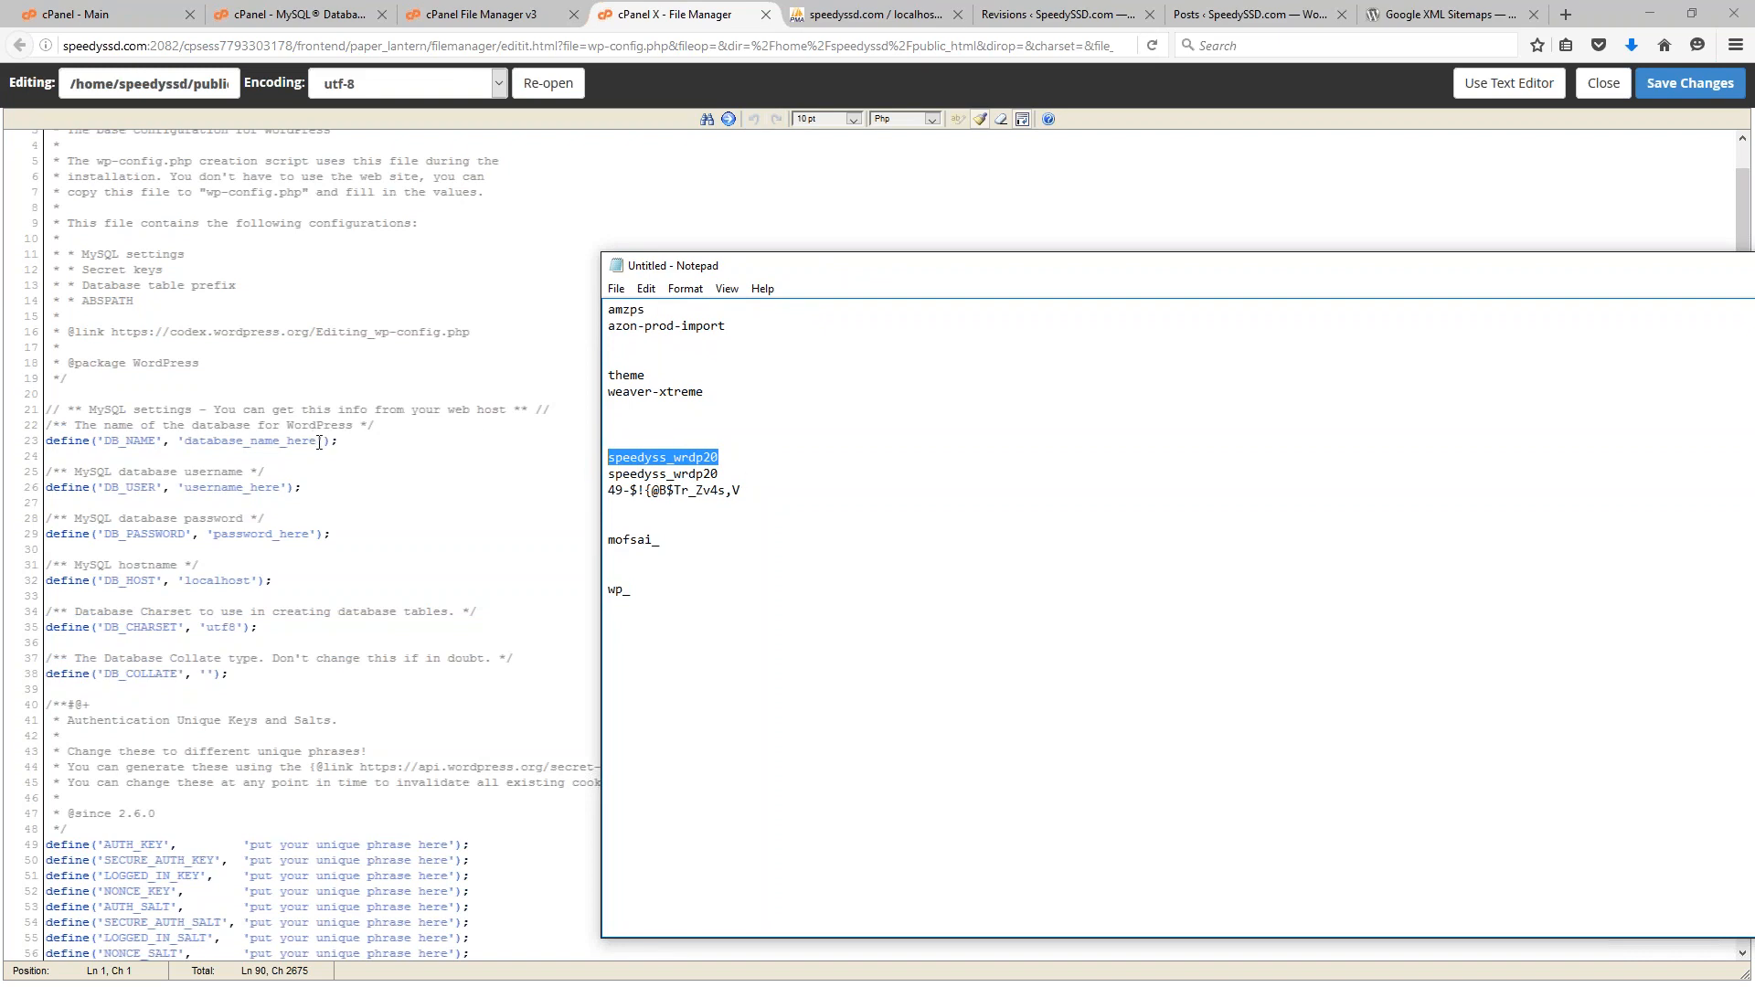
{"action": "left_click_drag", "start_coordinate": [319, 443], "coordinate": [191, 446]}
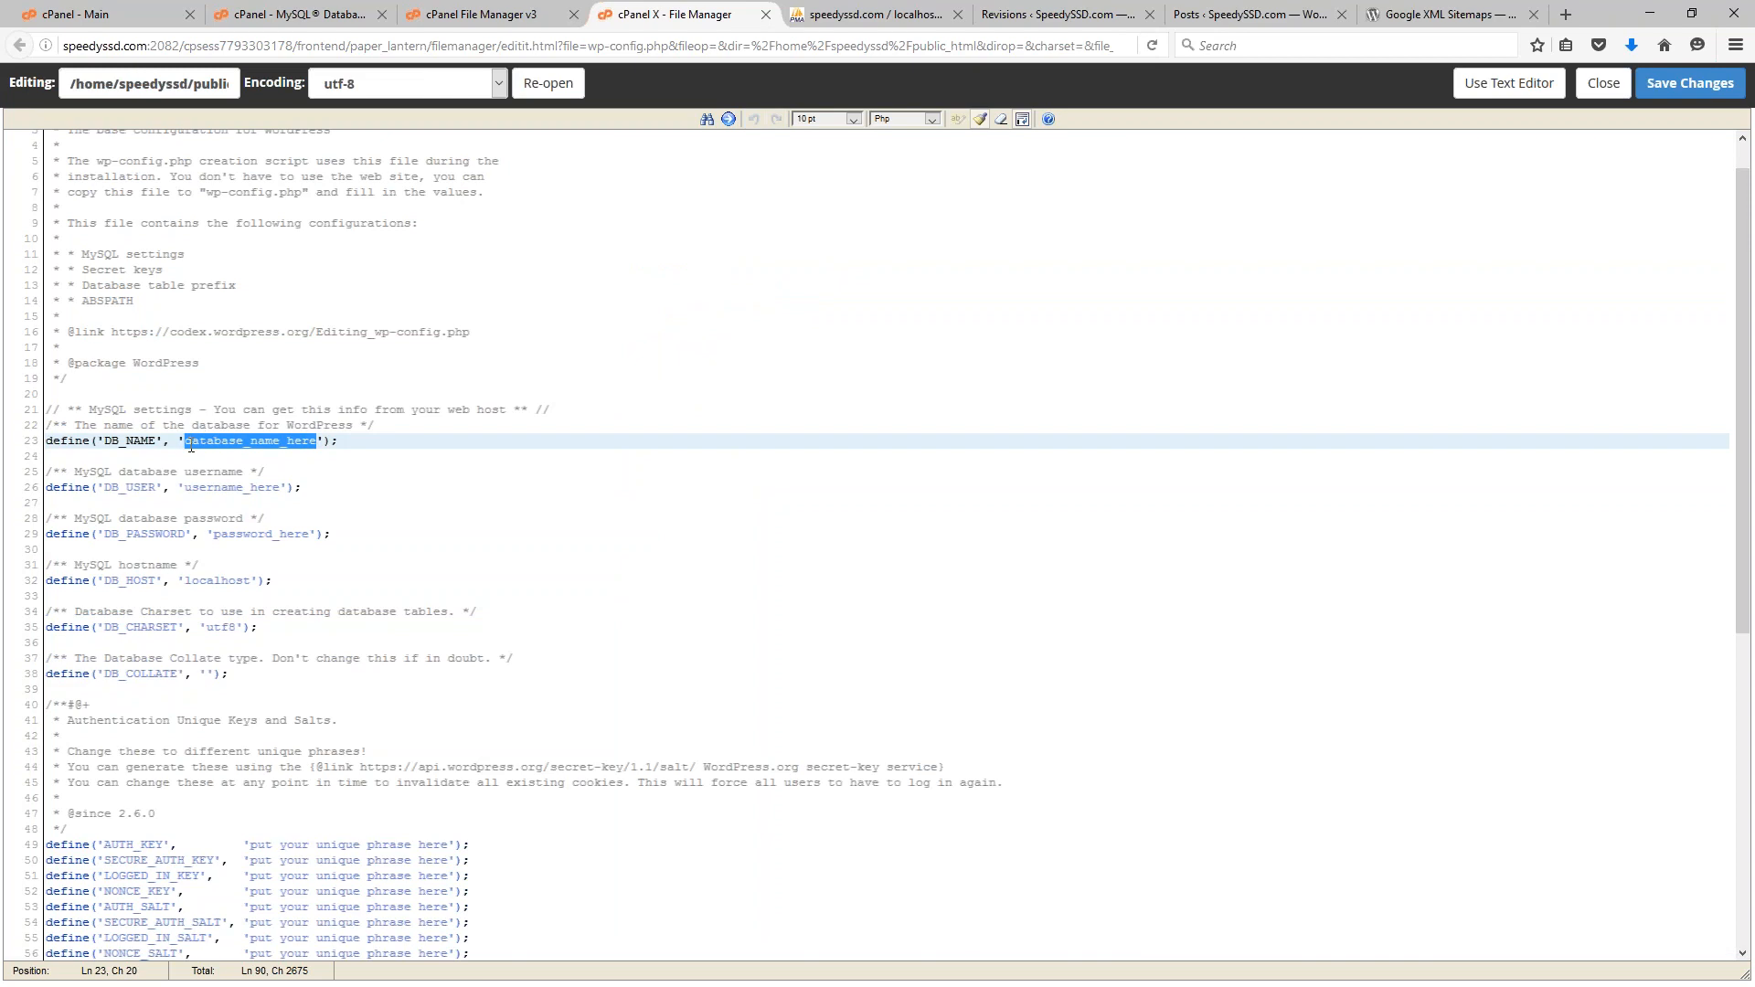
{"action": "key", "text": "ctrl+v"}
{"action": "left_click_drag", "start_coordinate": [281, 491], "coordinate": [185, 492]}
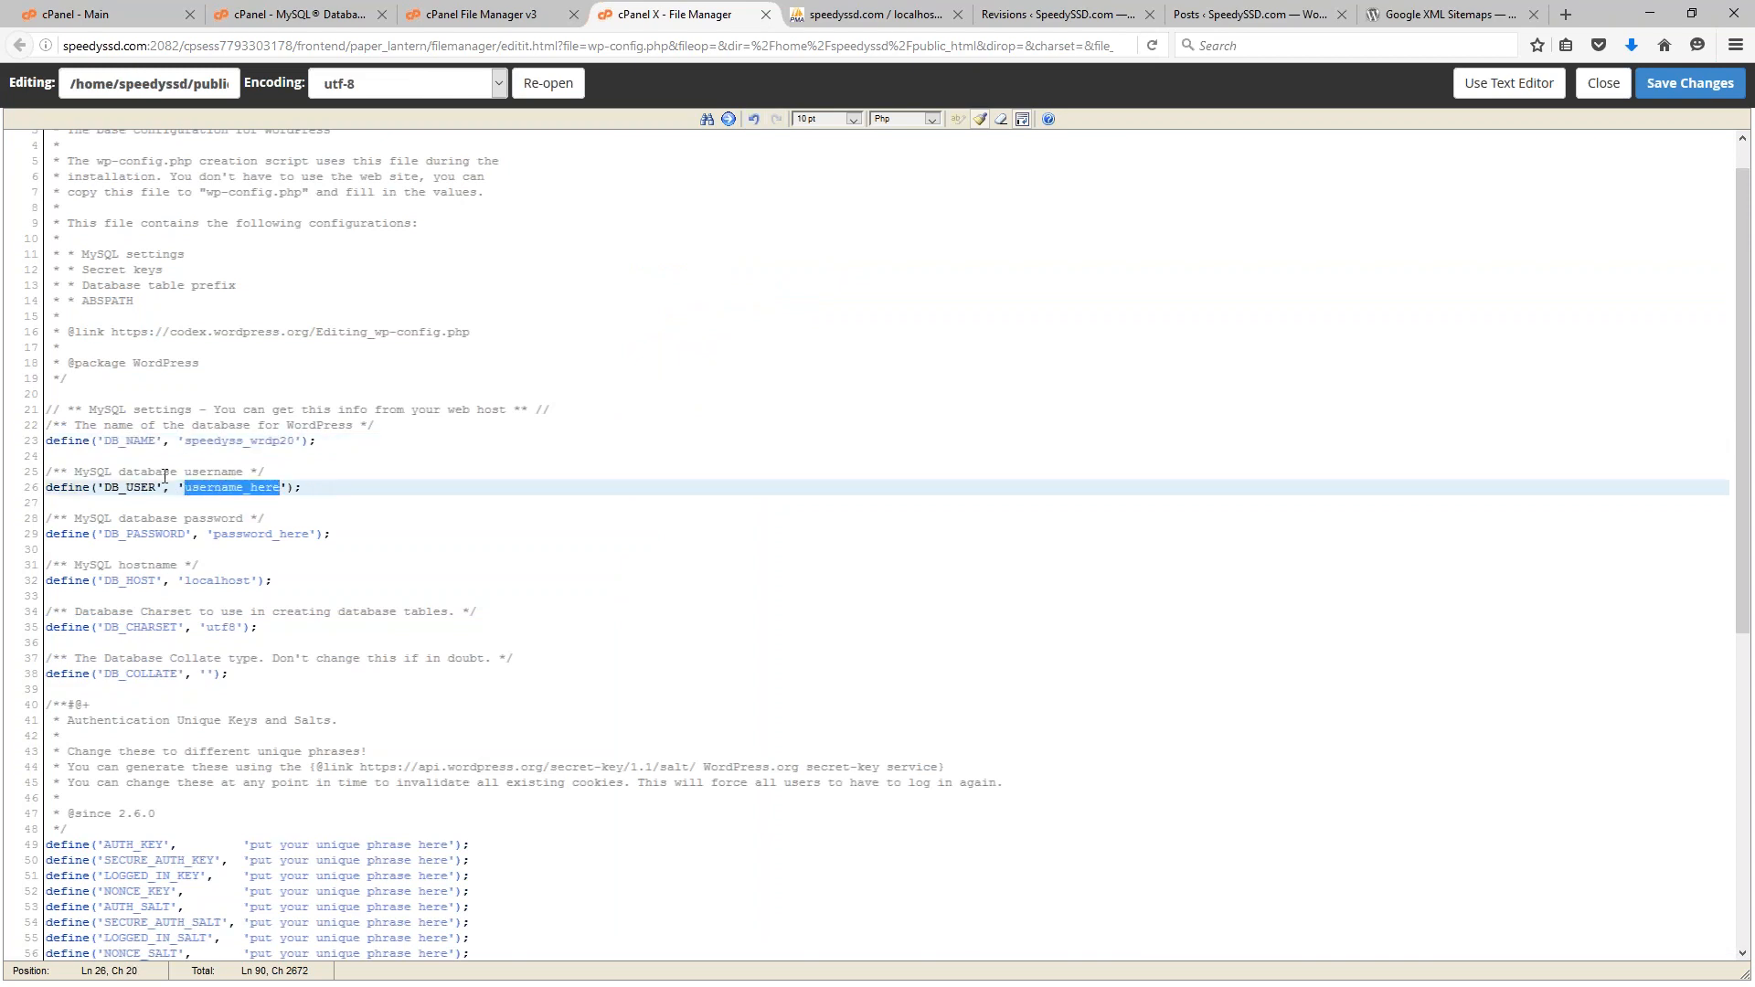
{"action": "key", "text": "ctrl+v"}
Step: Paste the saved database password from the notes into DB_PASSWORD
{"action": "key", "text": "alt+Tab"}
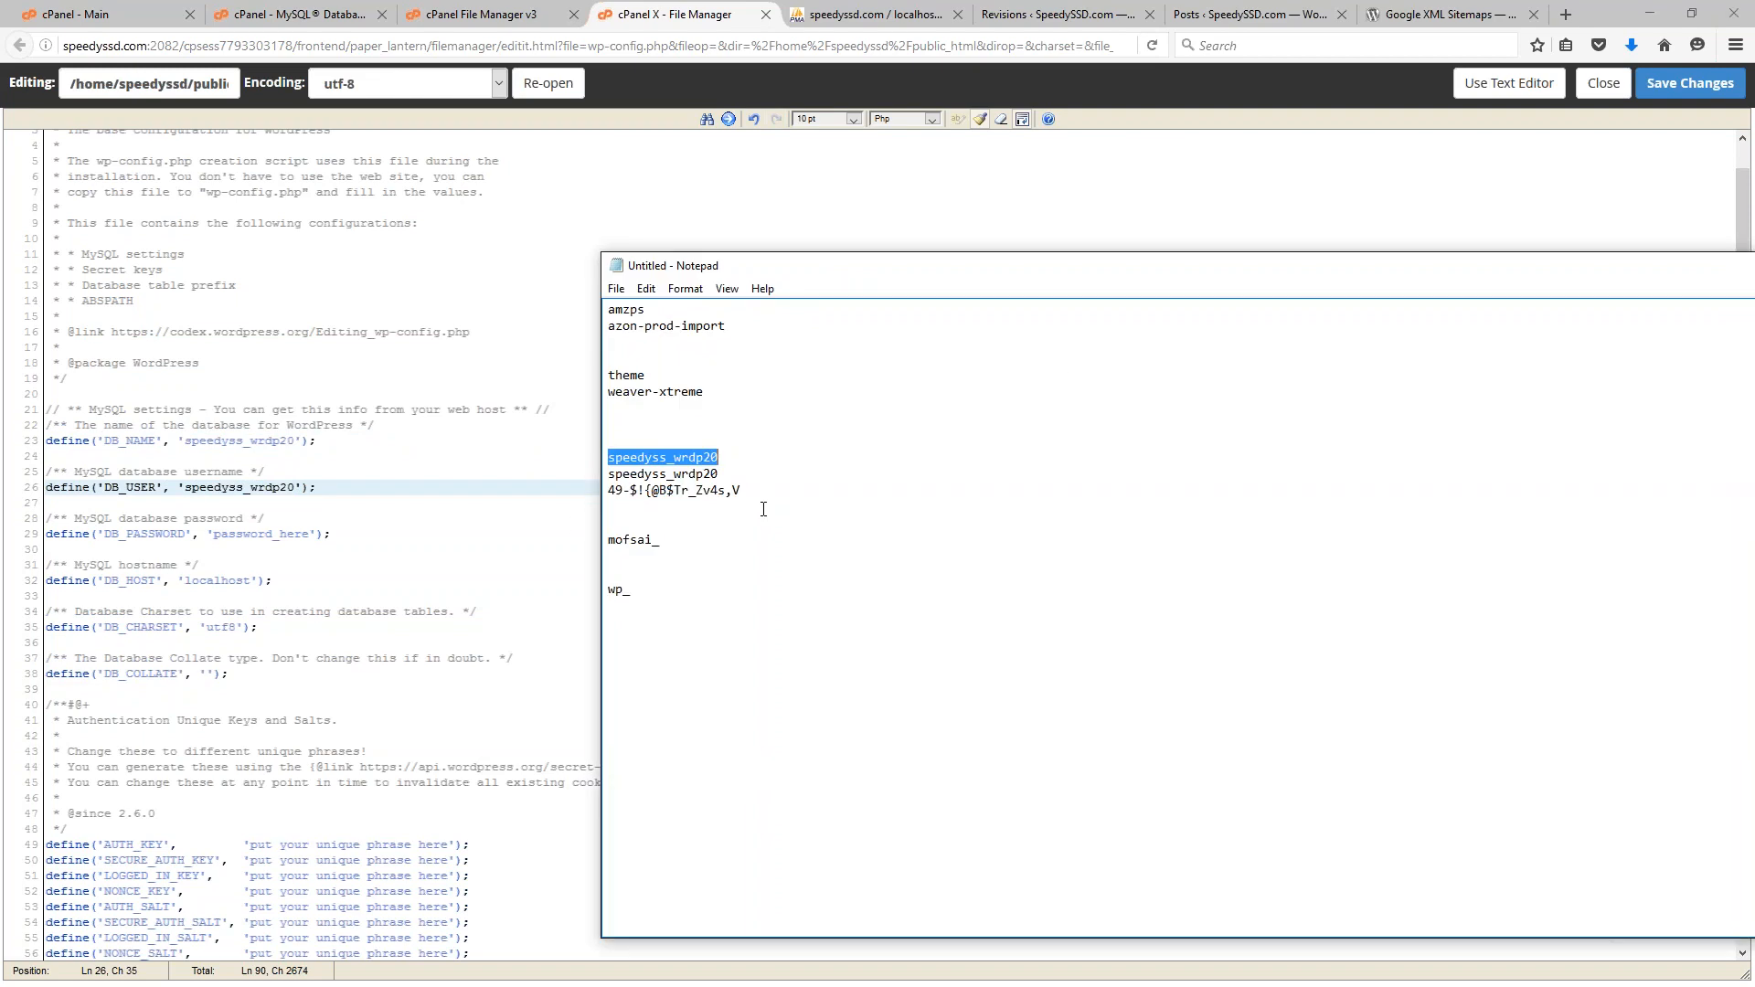
{"action": "left_click_drag", "start_coordinate": [743, 491], "coordinate": [594, 490]}
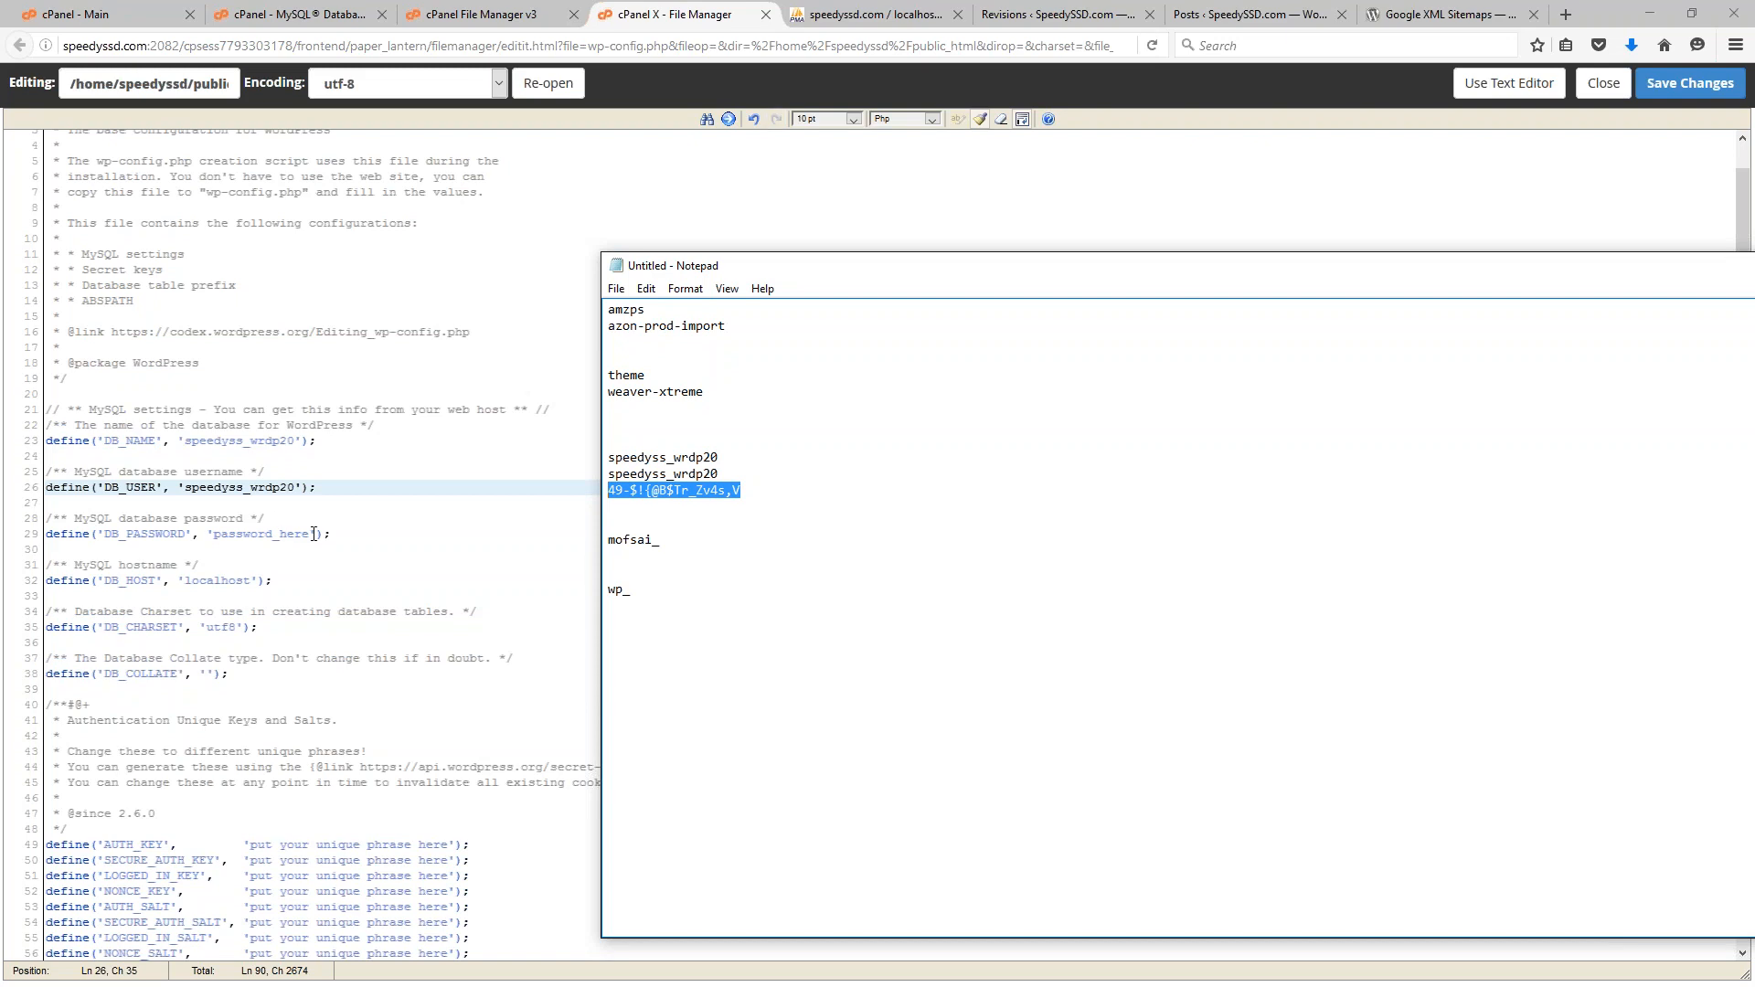
{"action": "key", "text": "alt+Tab"}
{"action": "left_click_drag", "start_coordinate": [311, 534], "coordinate": [217, 534]}
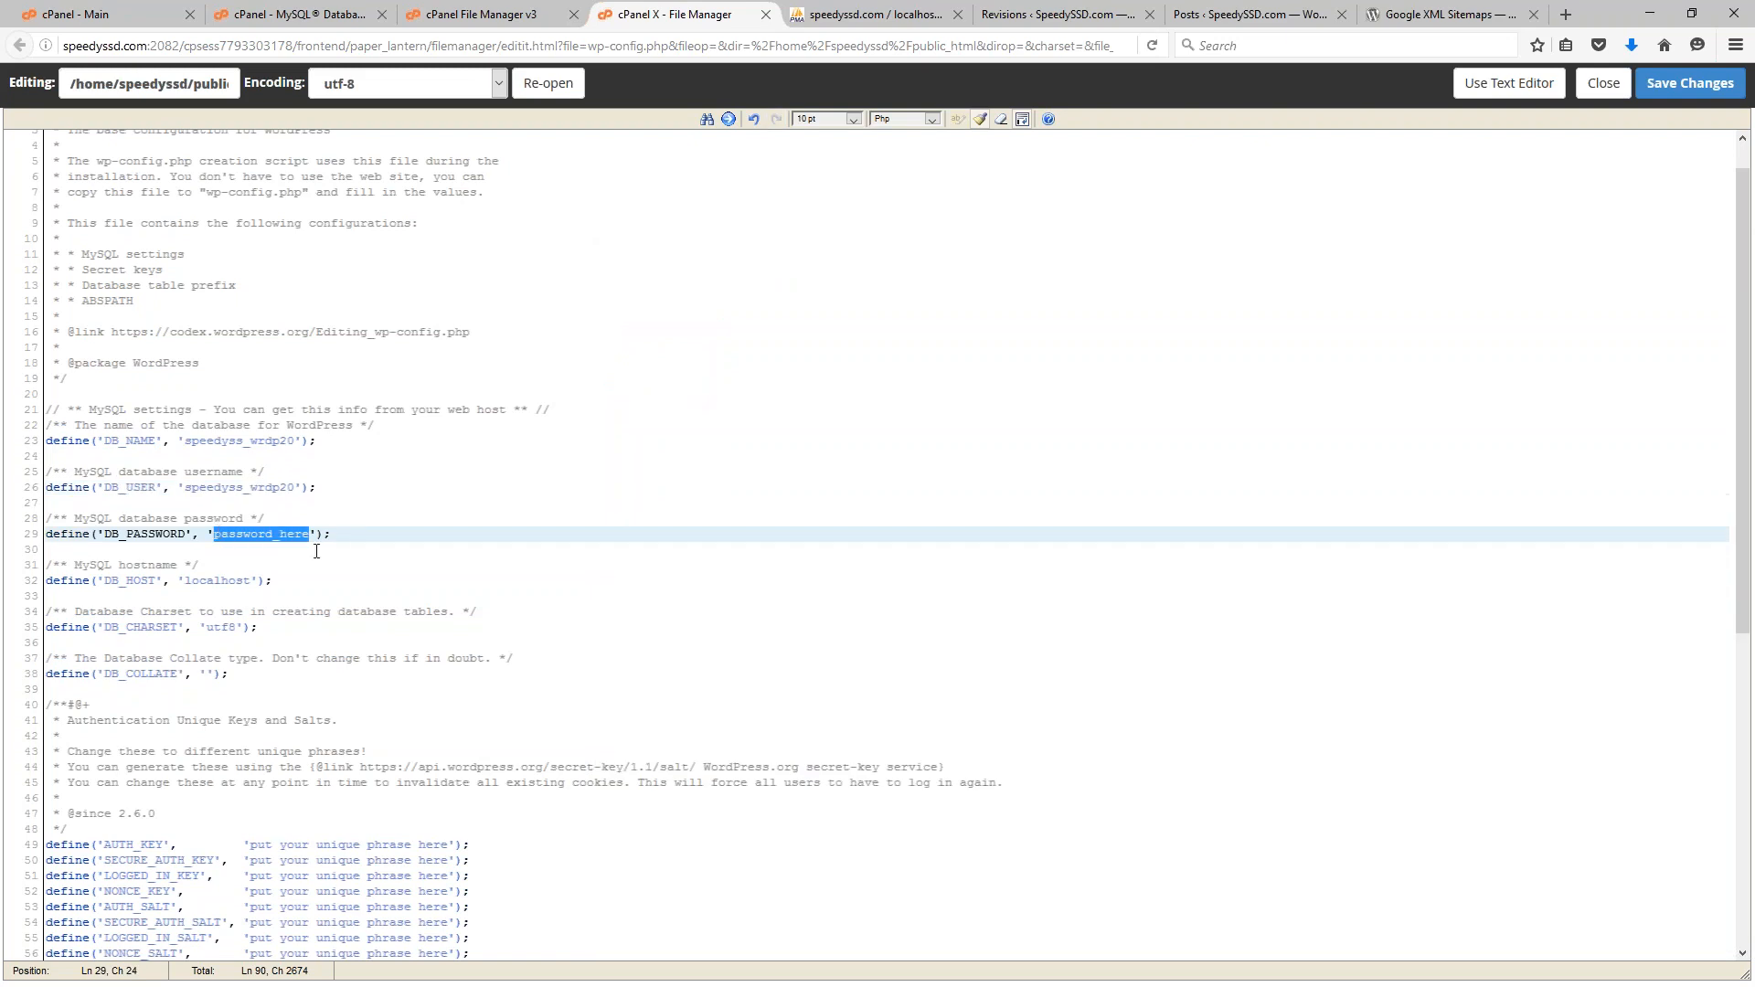
{"action": "key", "text": "ctrl+v"}
{"action": "left_click", "coordinate": [411, 516]}
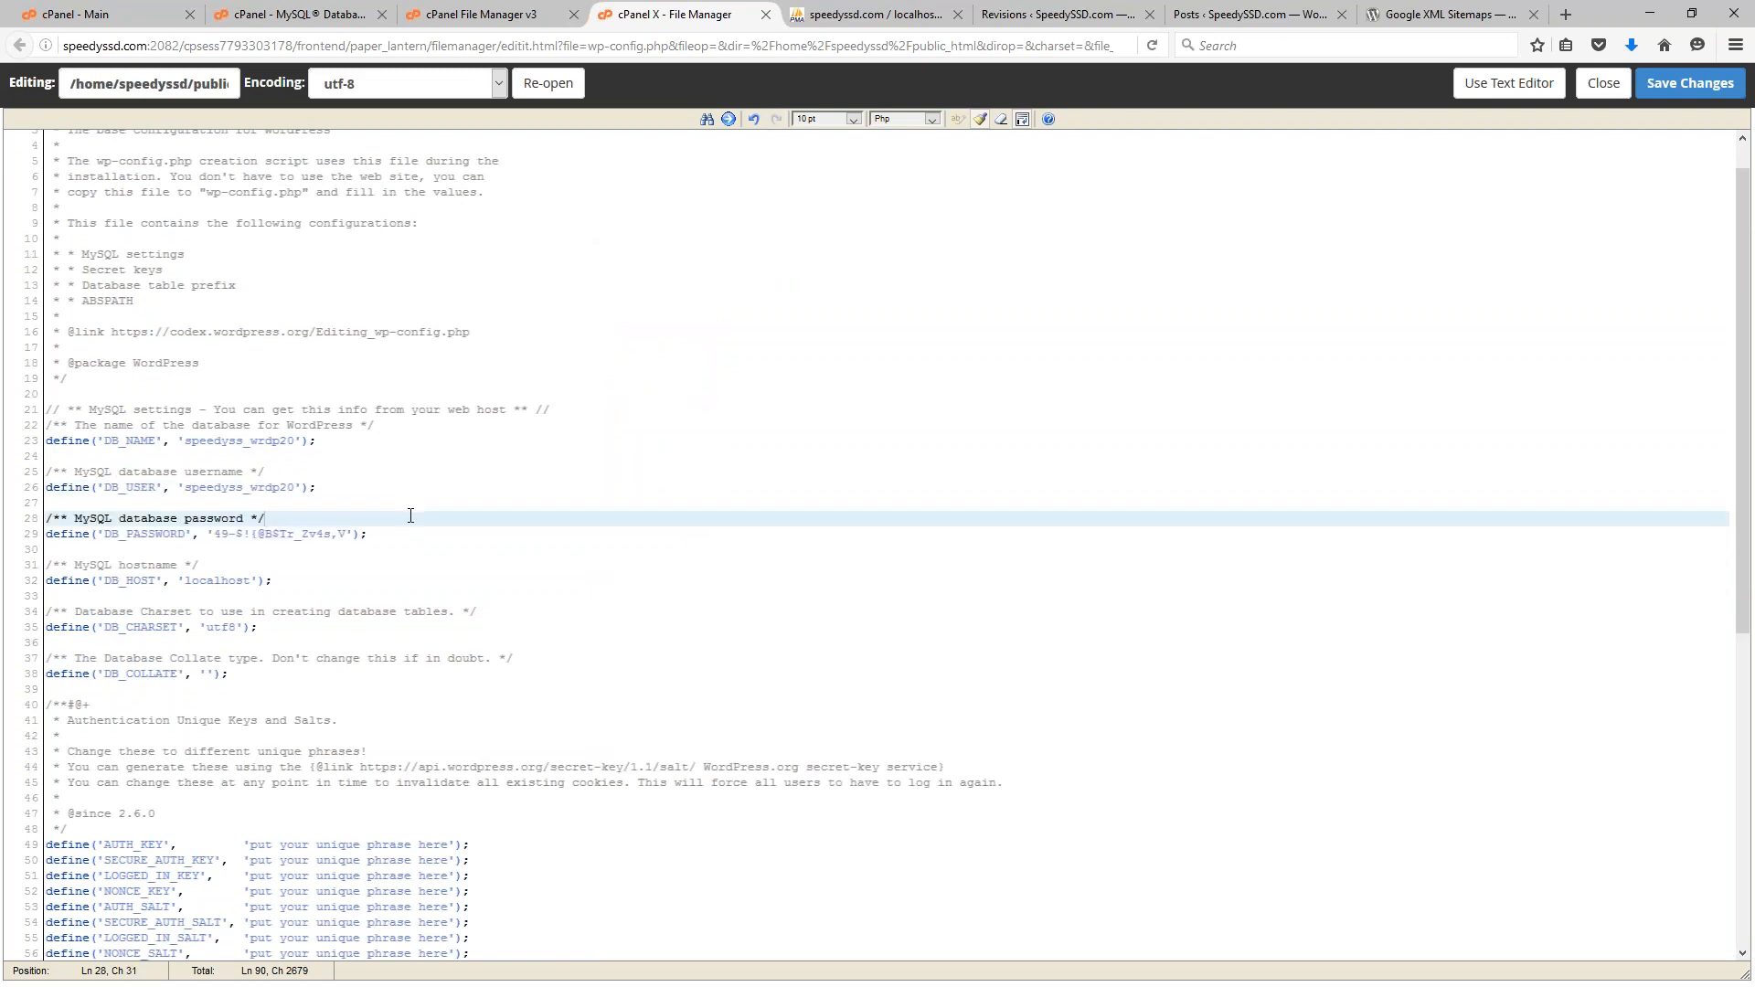
{"action": "scroll", "coordinate": [402, 476], "scroll_direction": "down", "scroll_amount": 10}
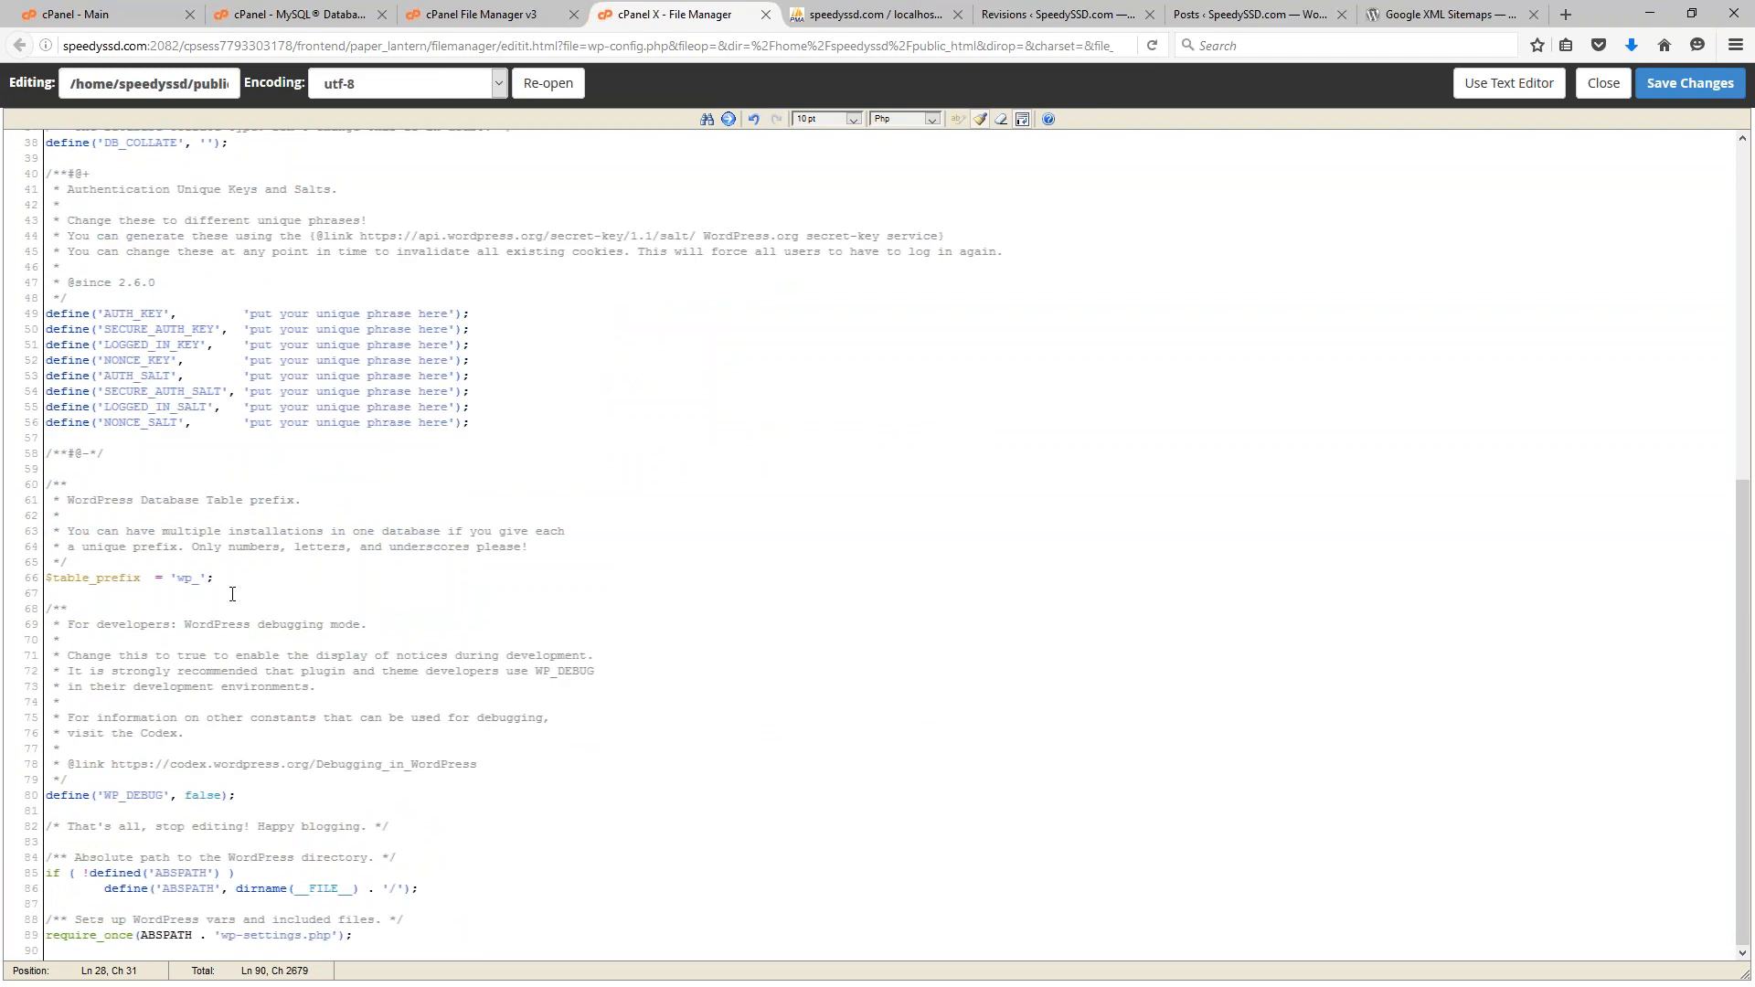
Step: Replace the 'wp_' table prefix on line 66 with mofsai_ copied from the notes
{"action": "left_click_drag", "start_coordinate": [216, 578], "coordinate": [46, 580]}
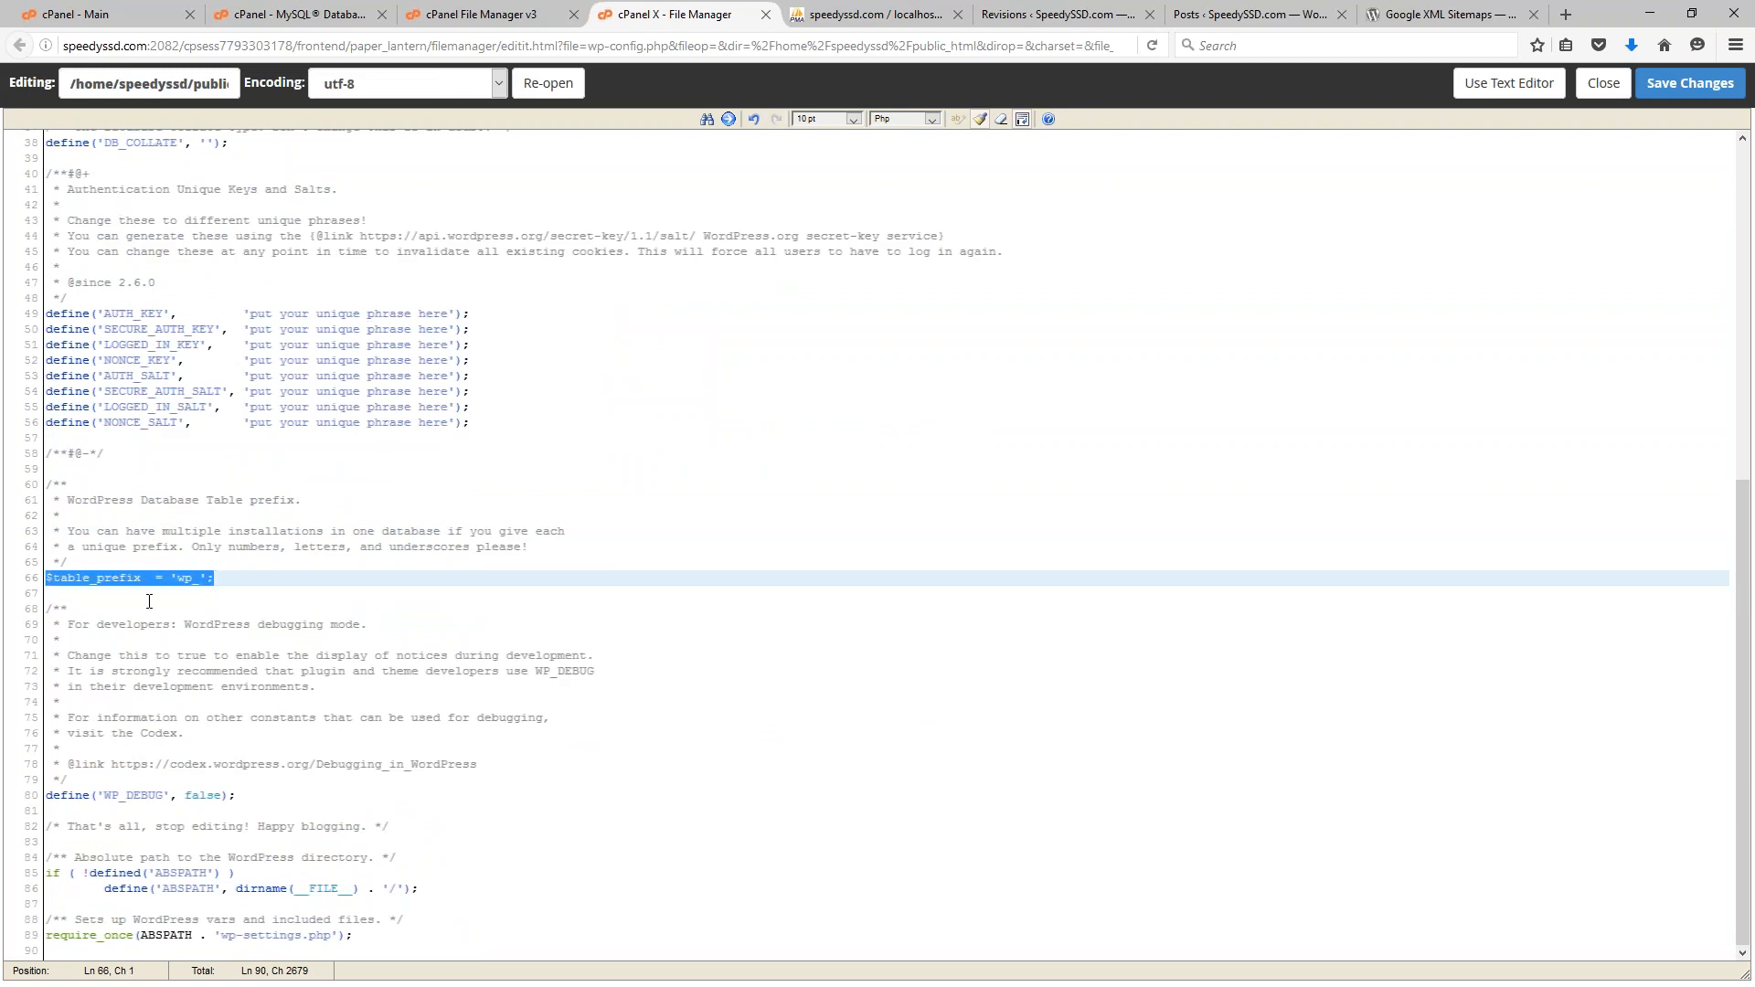
{"action": "left_click", "coordinate": [200, 578]}
{"action": "left_click_drag", "start_coordinate": [200, 578], "coordinate": [178, 576]}
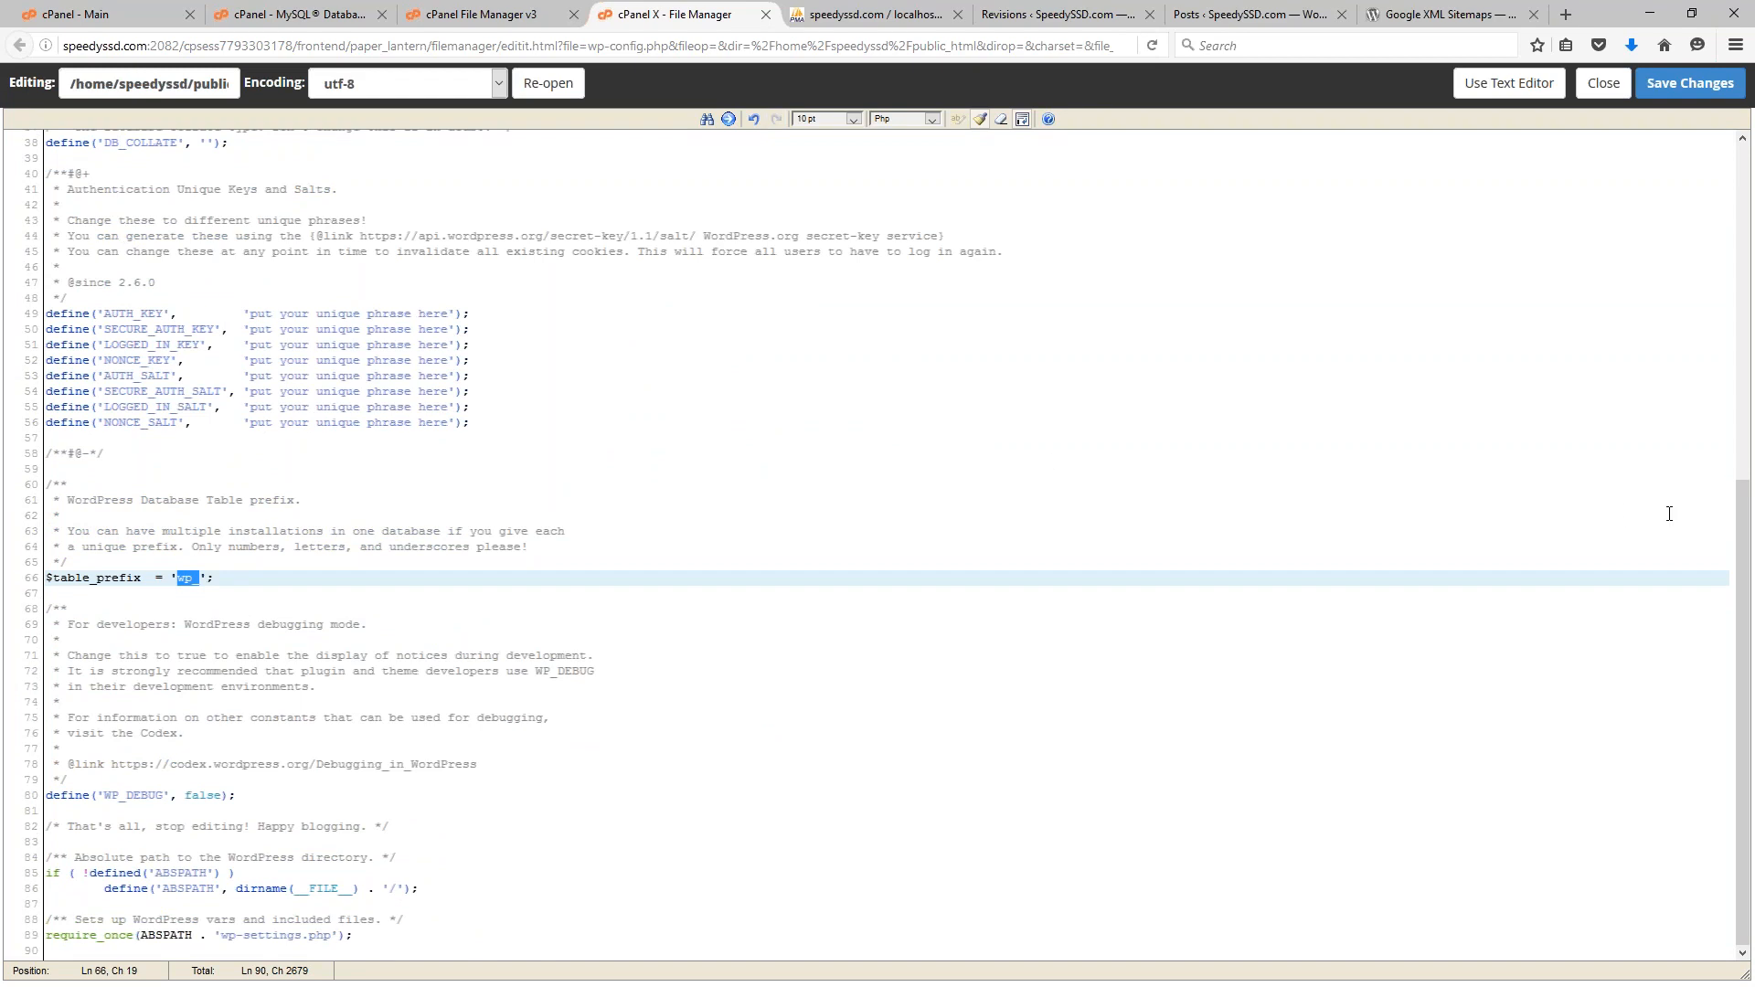
{"action": "key", "text": "alt+Tab"}
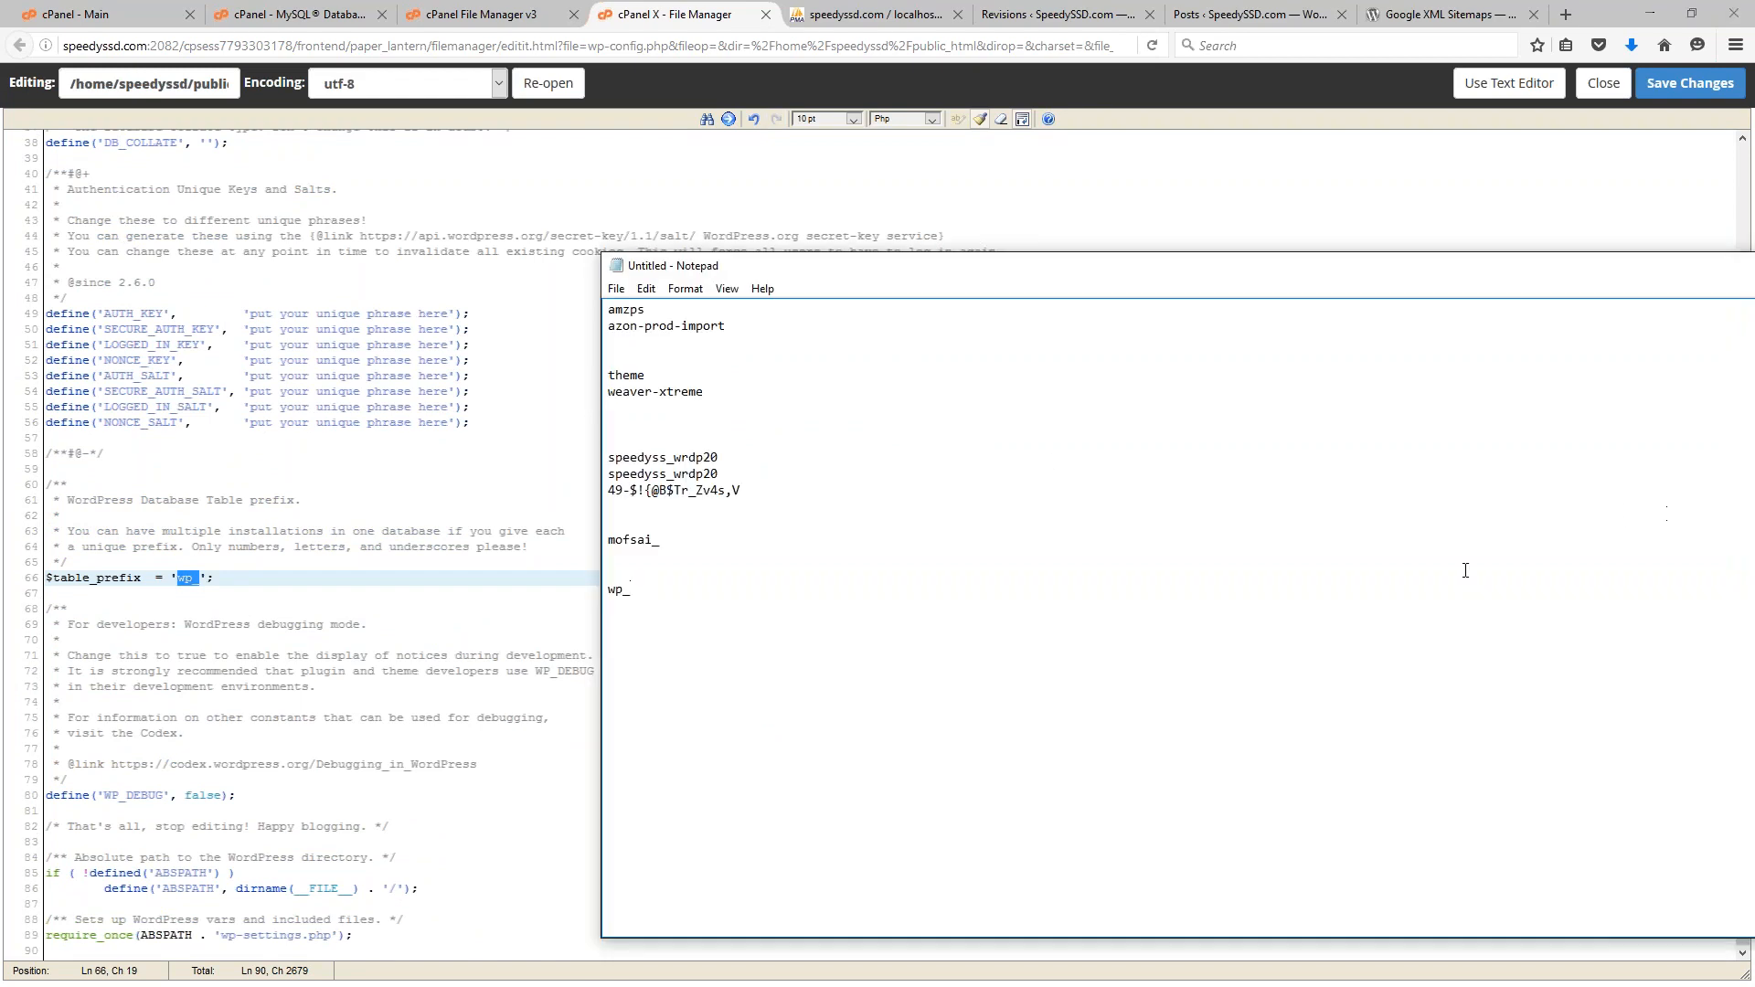
{"action": "left_click_drag", "start_coordinate": [665, 540], "coordinate": [606, 540]}
{"action": "left_click_drag", "start_coordinate": [203, 579], "coordinate": [177, 584]}
{"action": "key", "text": "ctrl+v"}
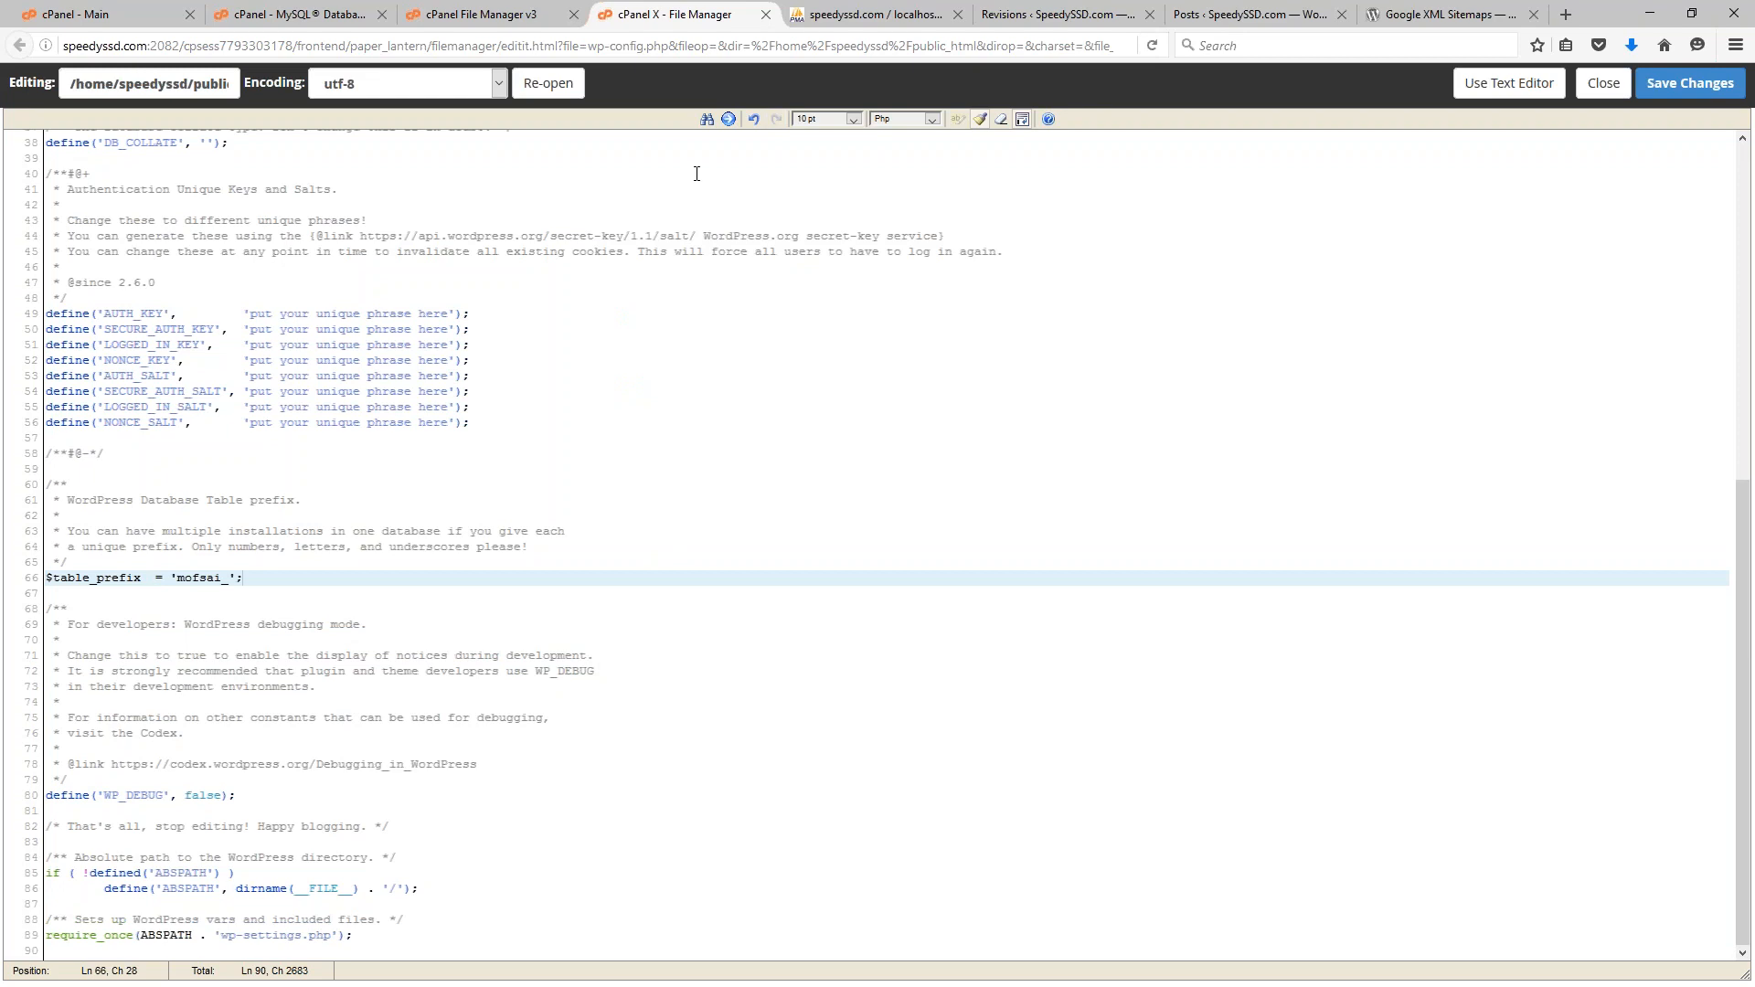
Step: Select the WordPress secret-key service URL on line 44 of the keys section
{"action": "left_click", "coordinate": [550, 422]}
{"action": "scroll", "coordinate": [540, 425], "scroll_direction": "up", "scroll_amount": 3}
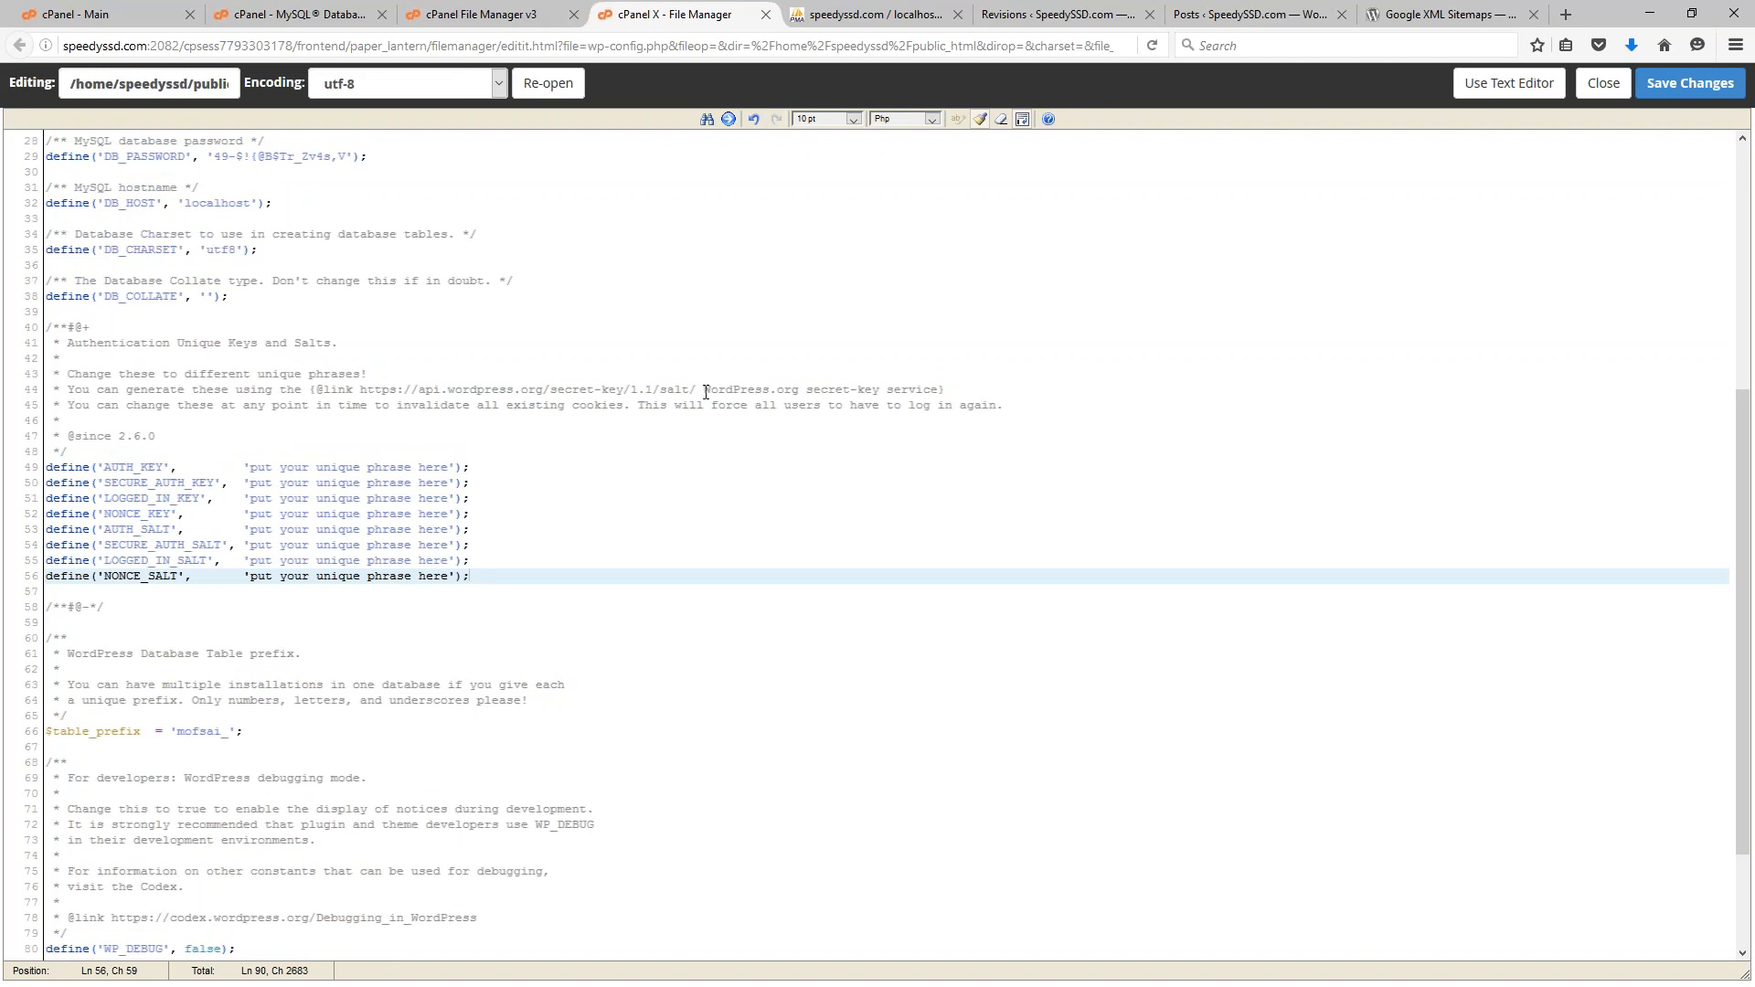
{"action": "left_click_drag", "start_coordinate": [697, 389], "coordinate": [363, 393]}
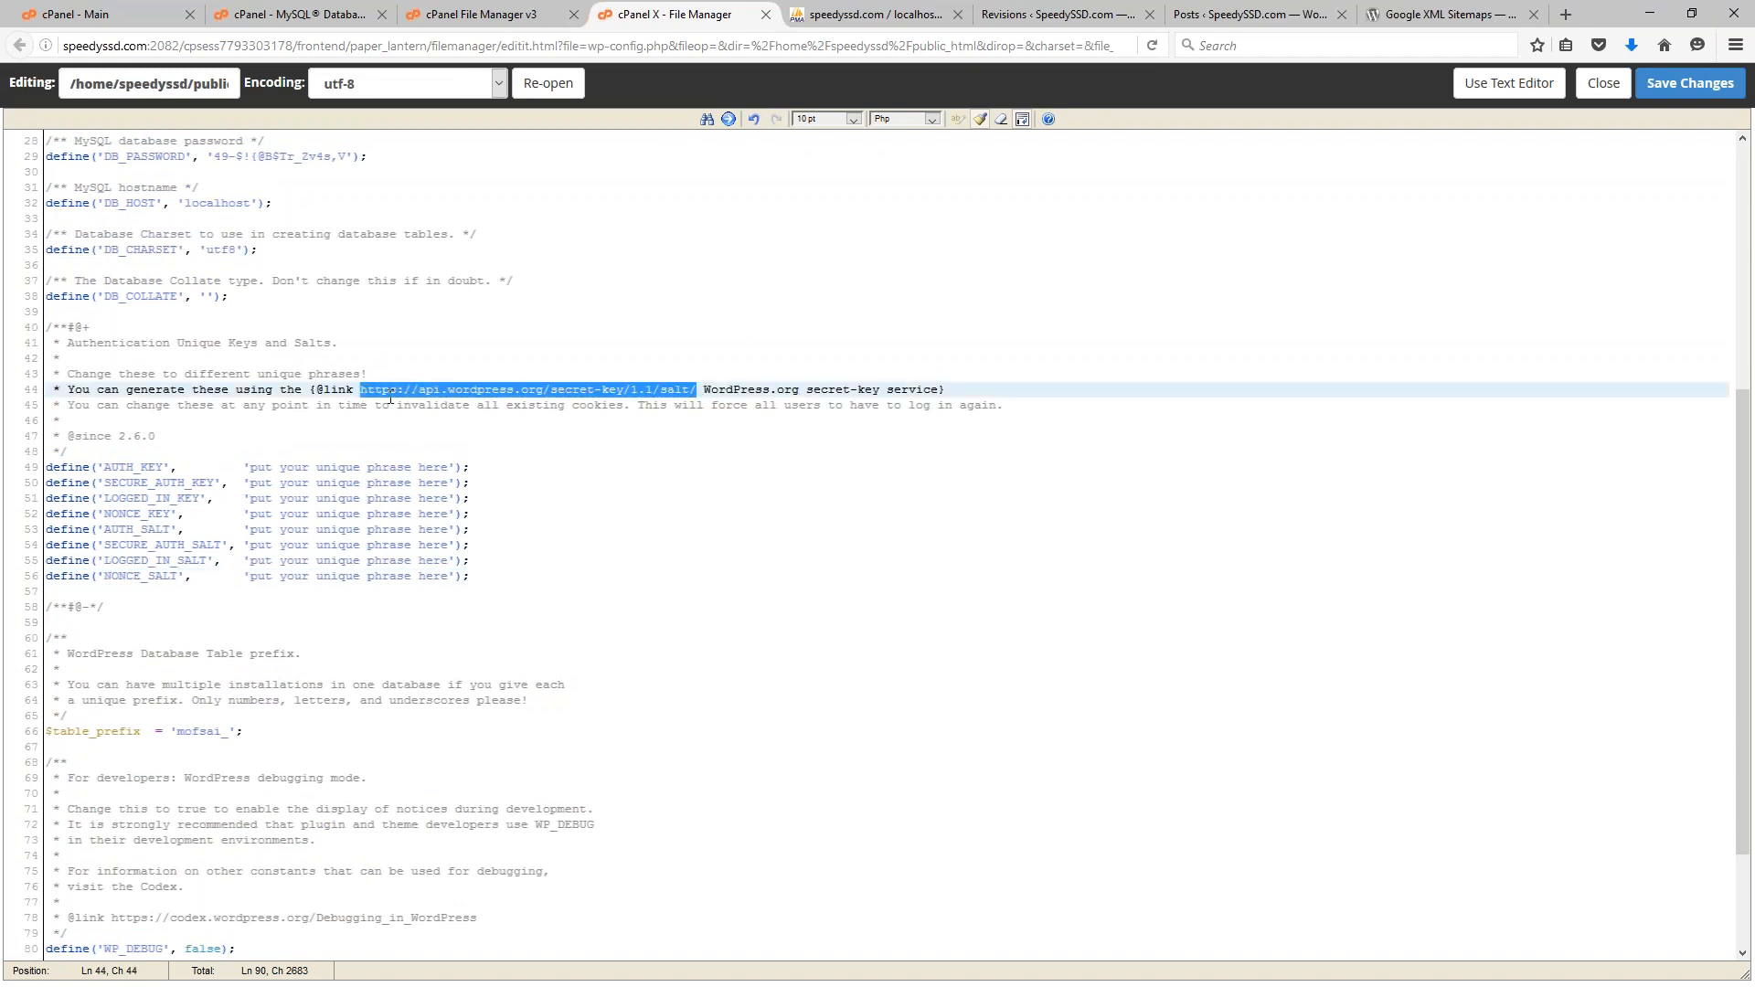
Step: Load the salt URL in a spare browser tab, regenerate the keys, and select all eight define lines
{"action": "left_click", "coordinate": [1396, 20]}
{"action": "key", "text": "ctrl+l"}
{"action": "key", "text": "ctrl+v"}
{"action": "key", "text": "Return"}
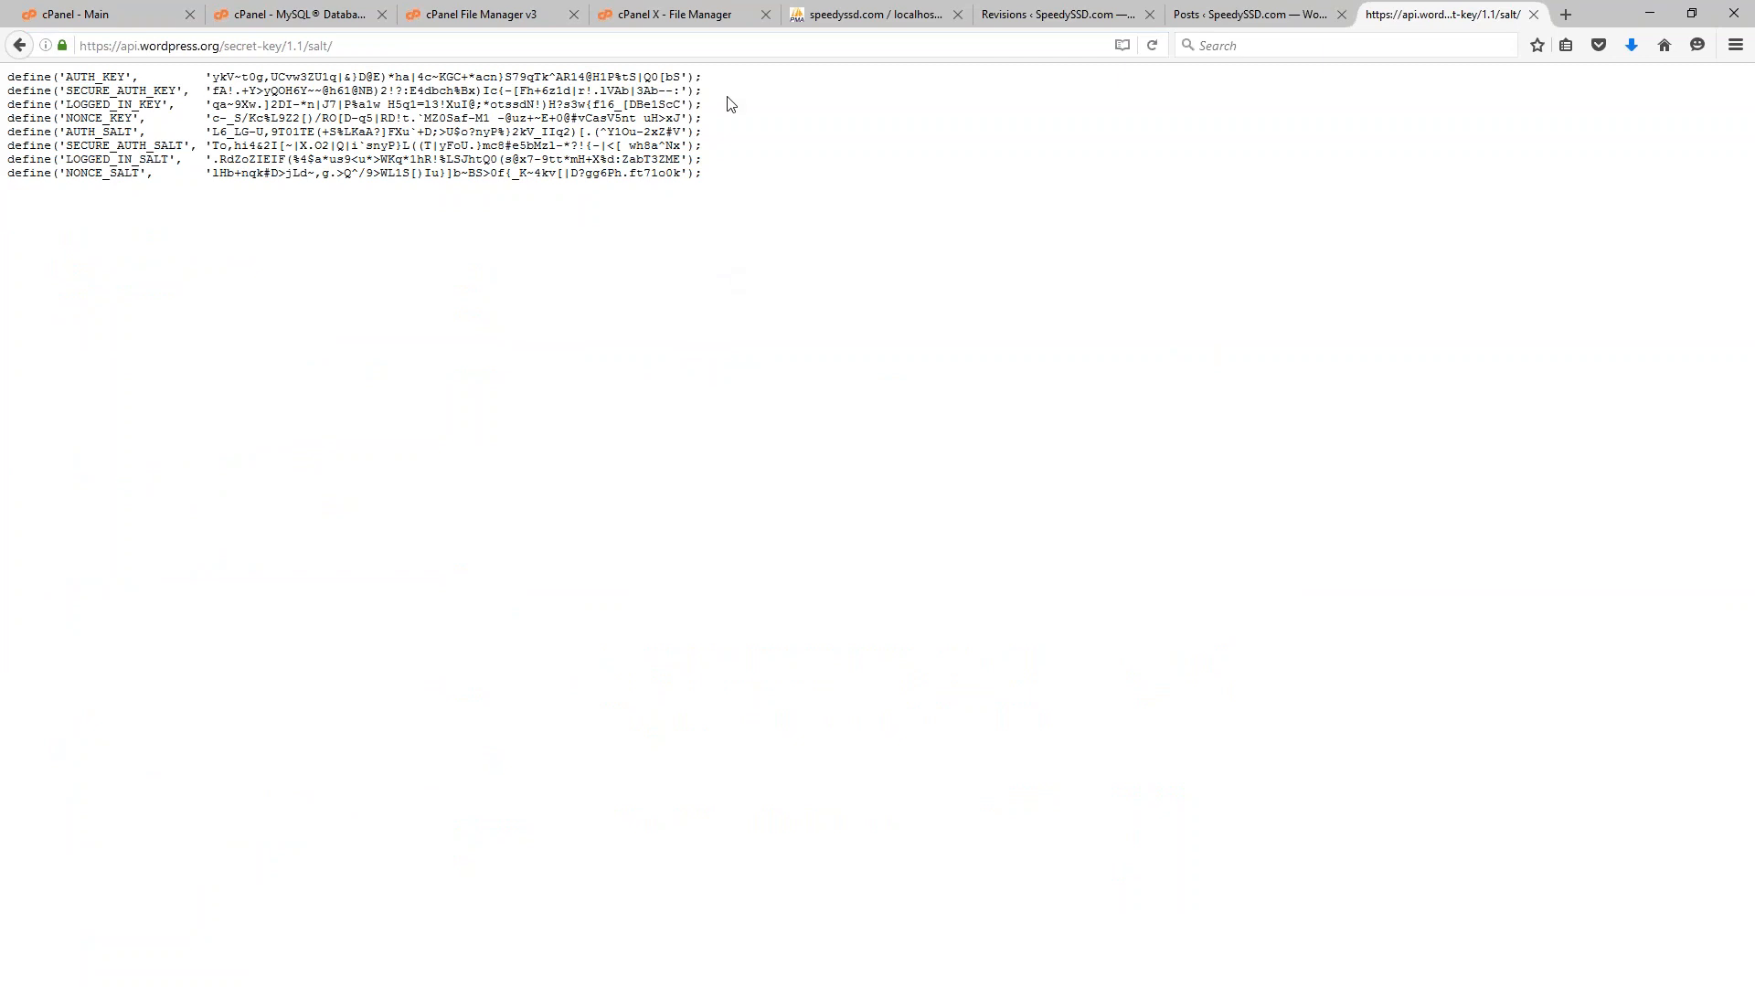
{"action": "left_click_drag", "start_coordinate": [712, 178], "coordinate": [7, 75]}
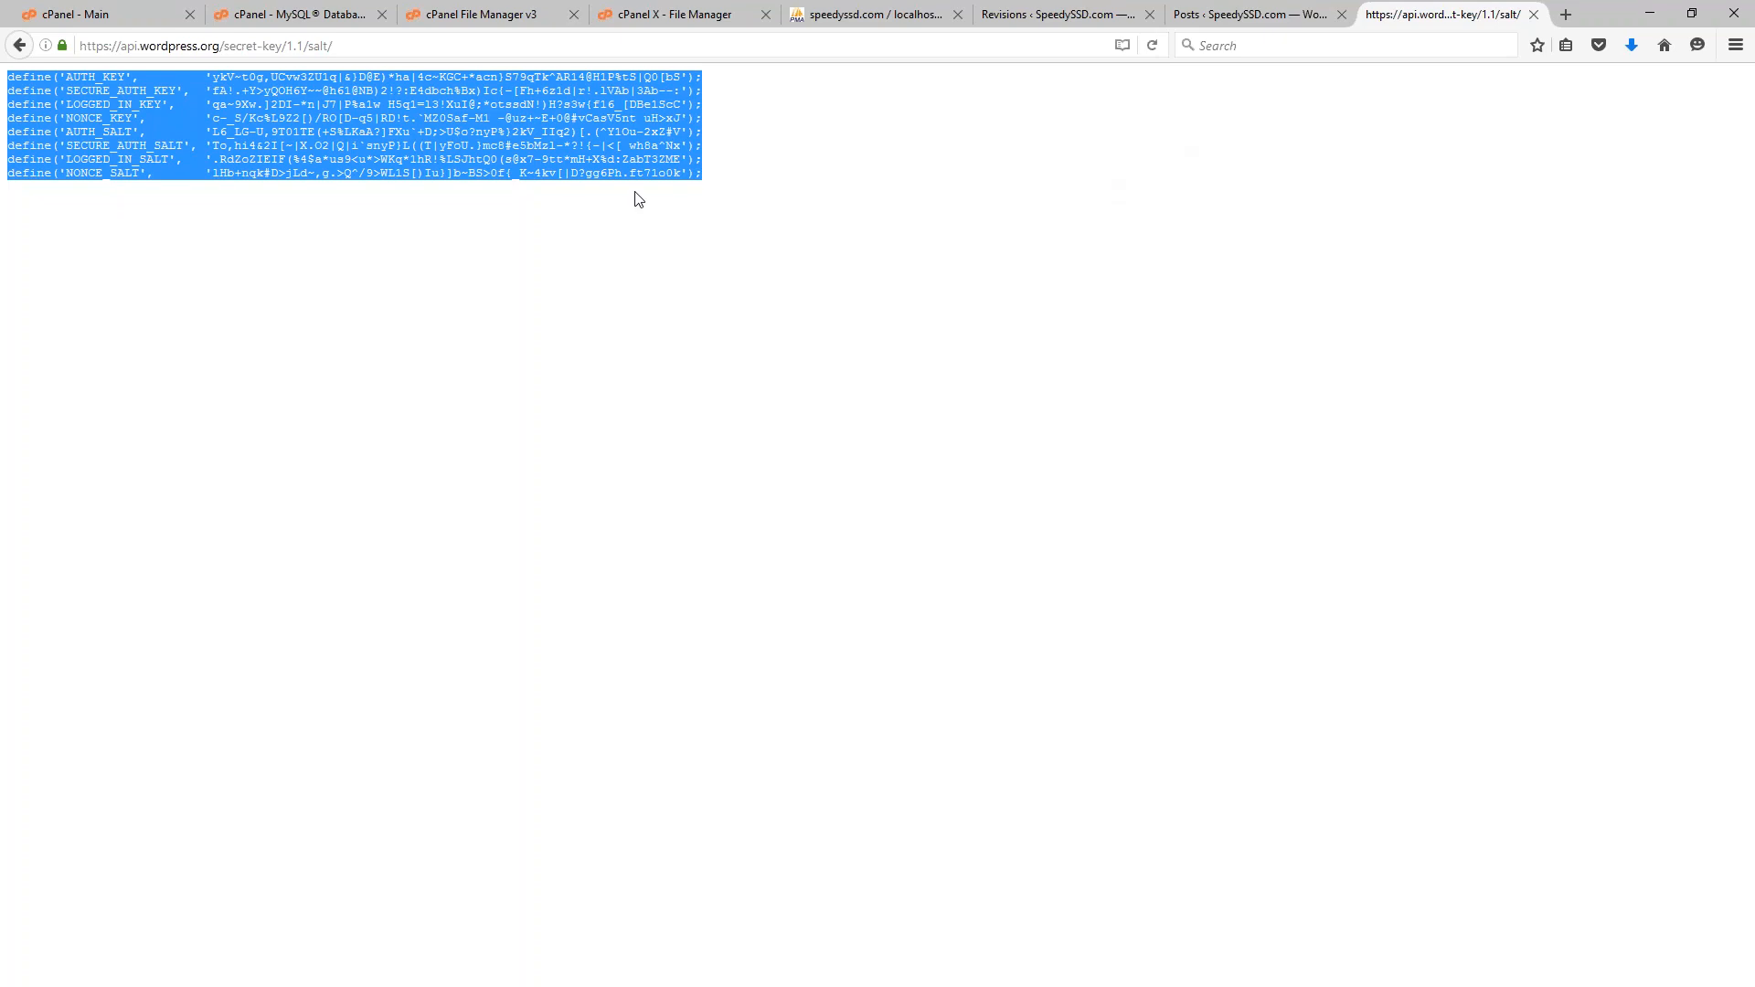
{"action": "left_click", "coordinate": [1154, 48]}
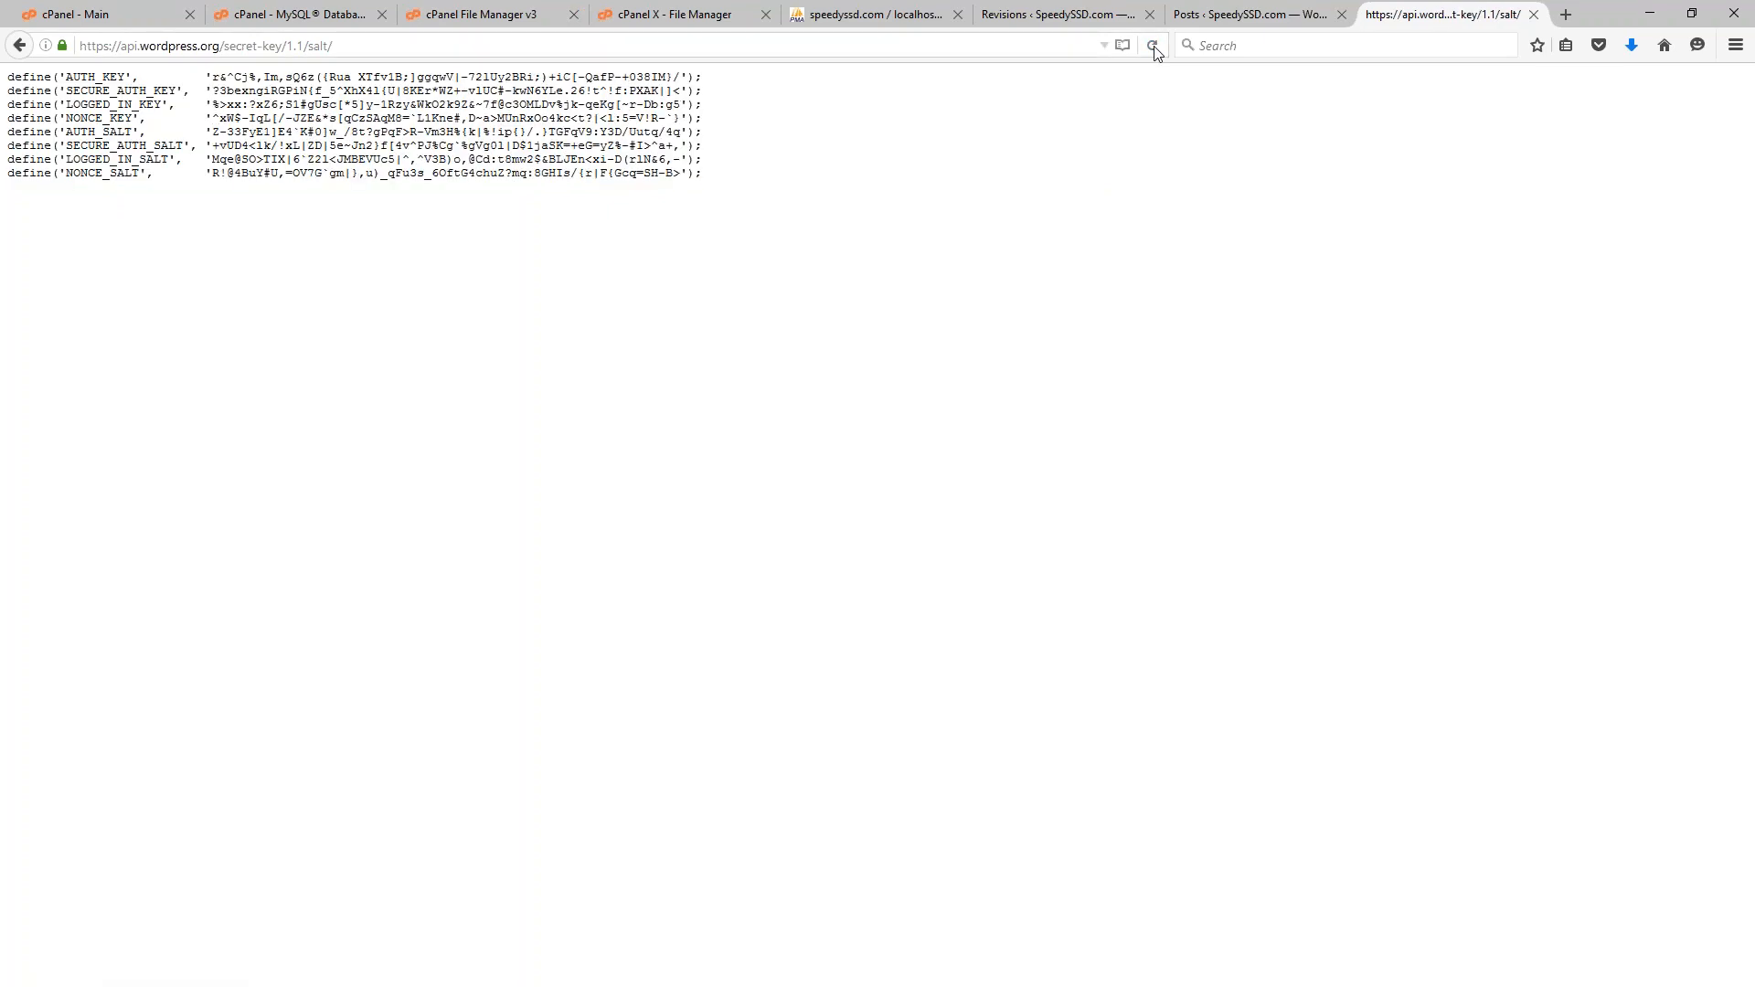
{"action": "left_click", "coordinate": [1154, 48]}
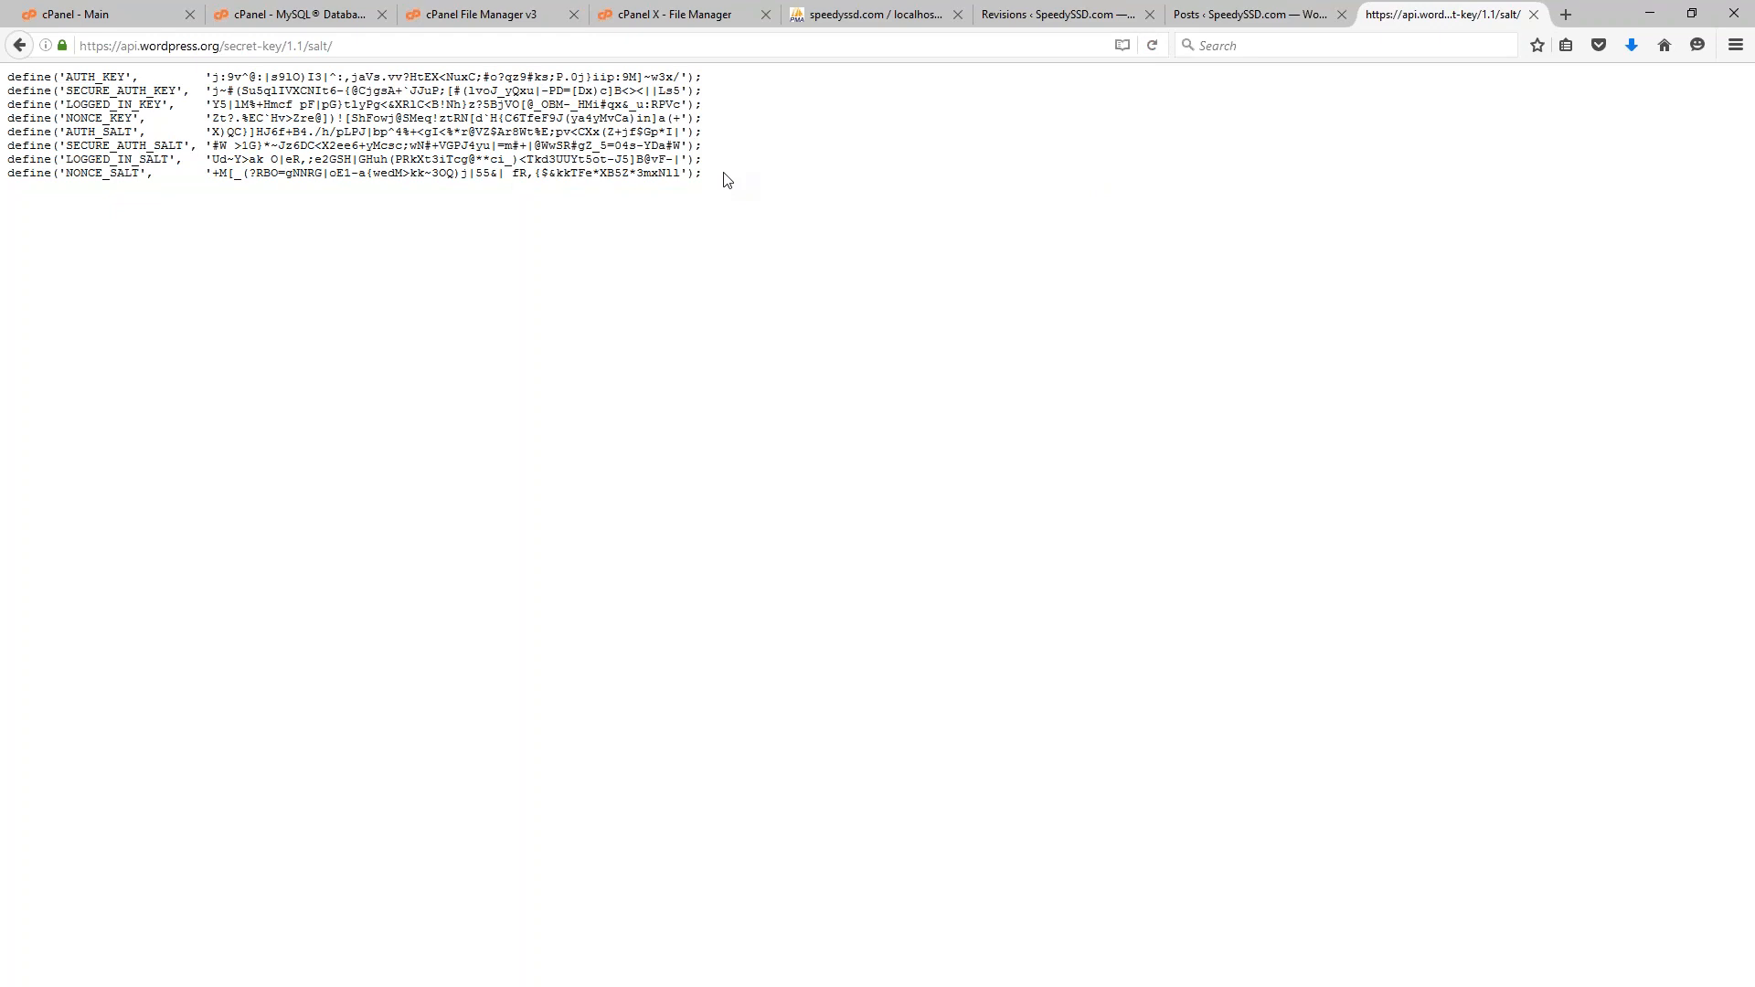
{"action": "left_click_drag", "start_coordinate": [722, 176], "coordinate": [6, 76]}
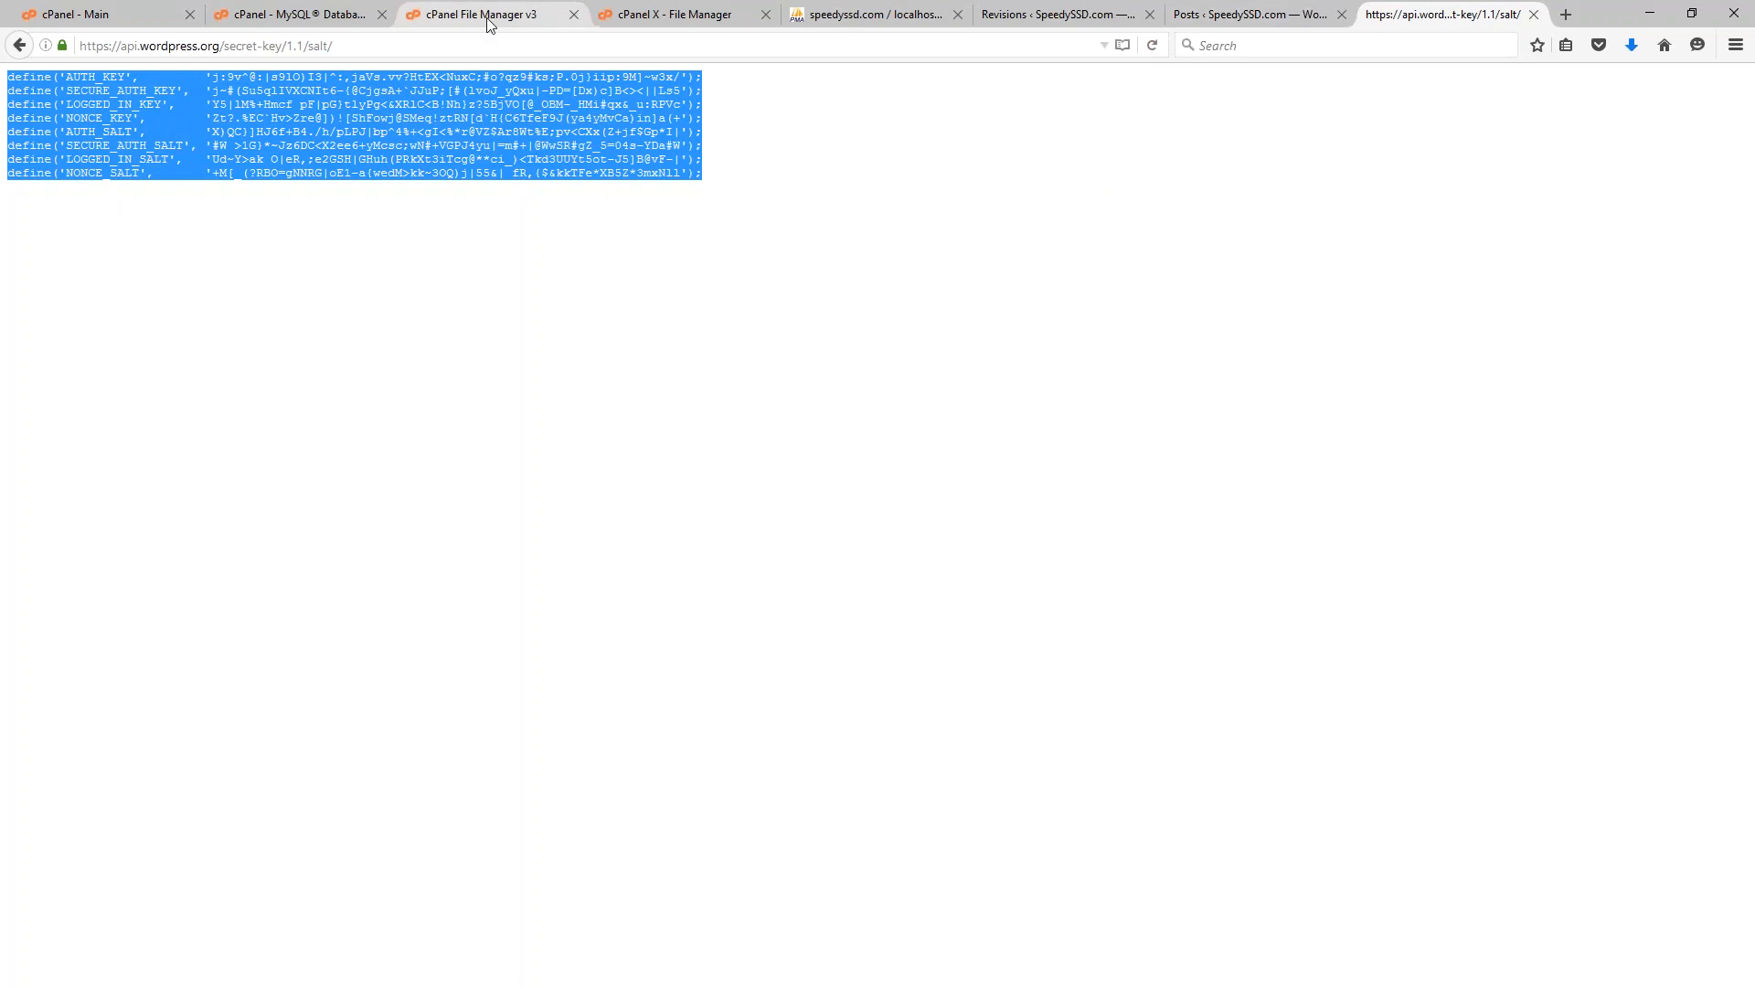
Step: Paste the generated keys over the placeholder lines 49–56 in wp-config.php and save the changes
{"action": "left_click", "coordinate": [601, 16]}
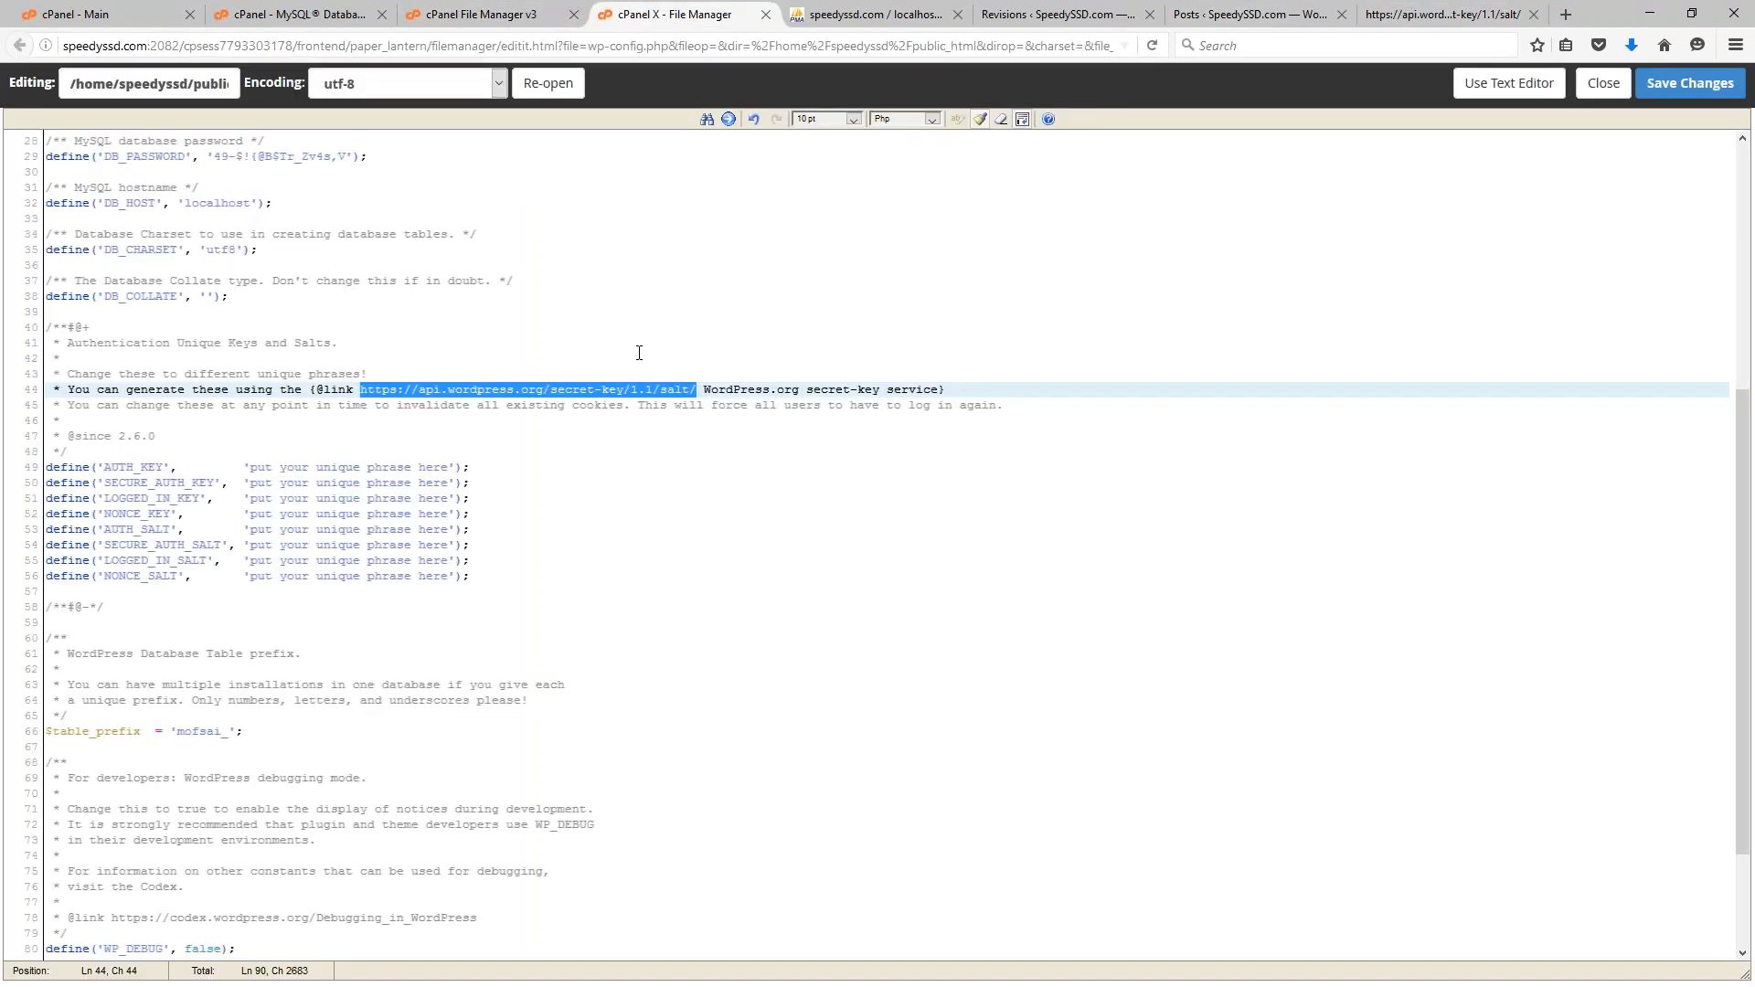
{"action": "left_click_drag", "start_coordinate": [508, 573], "coordinate": [33, 464]}
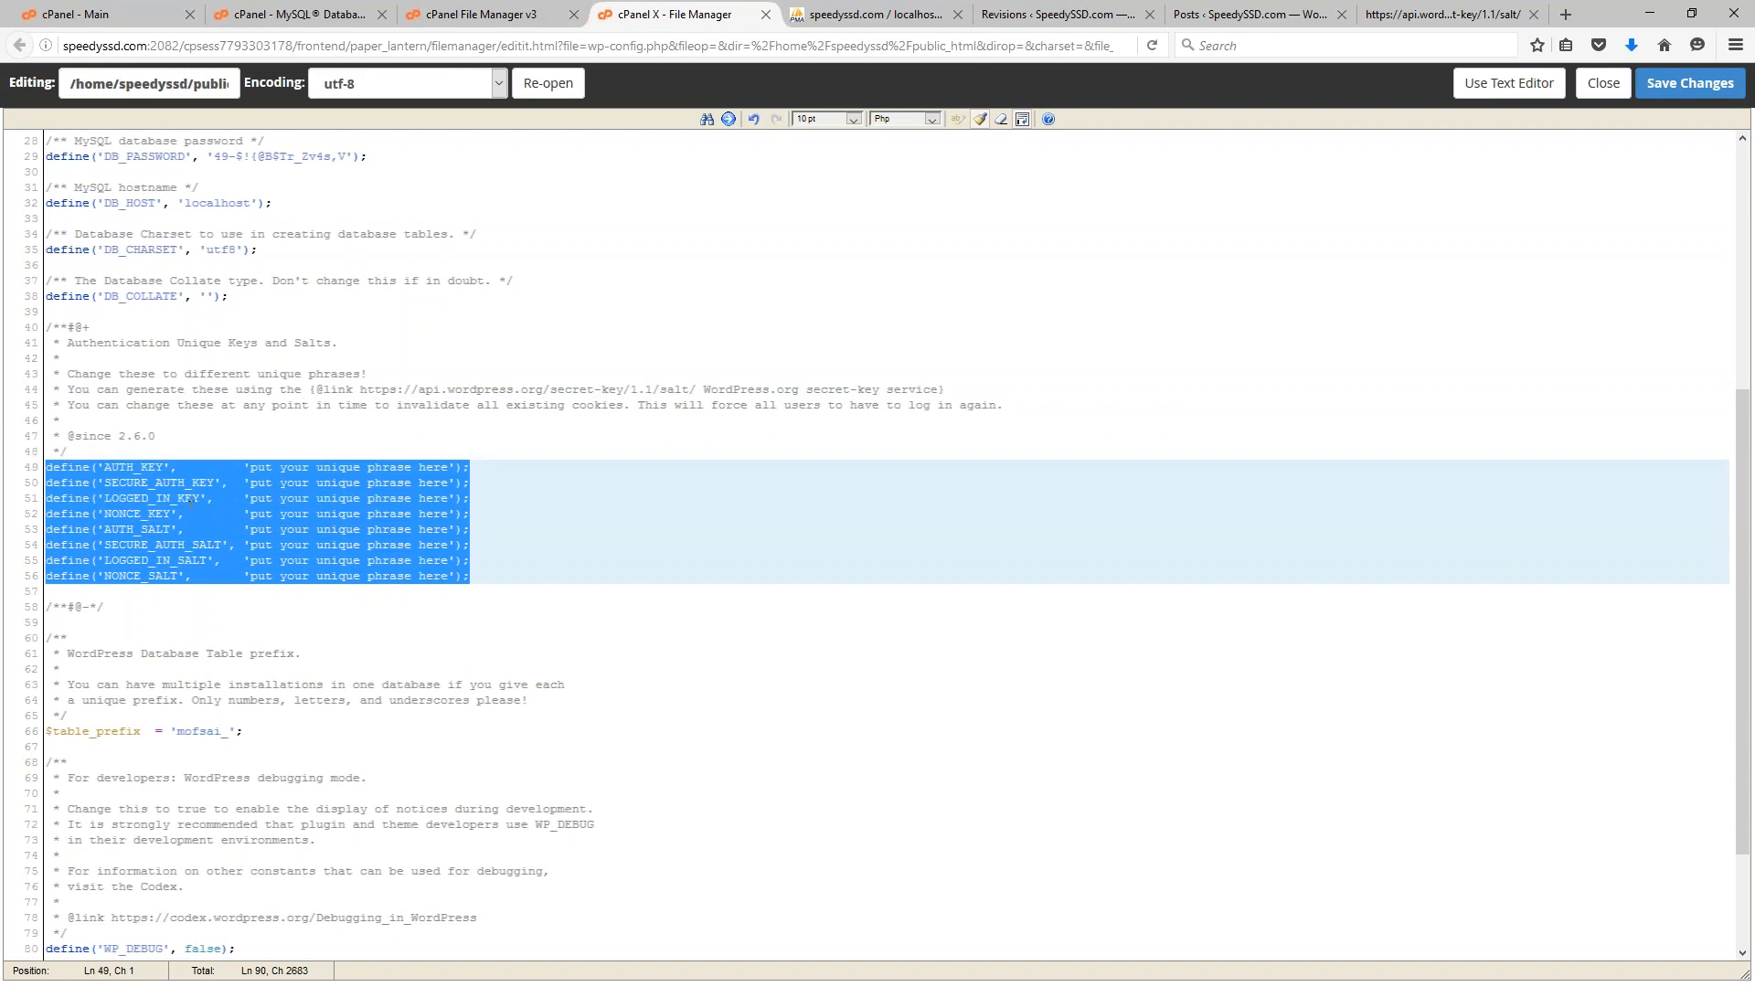
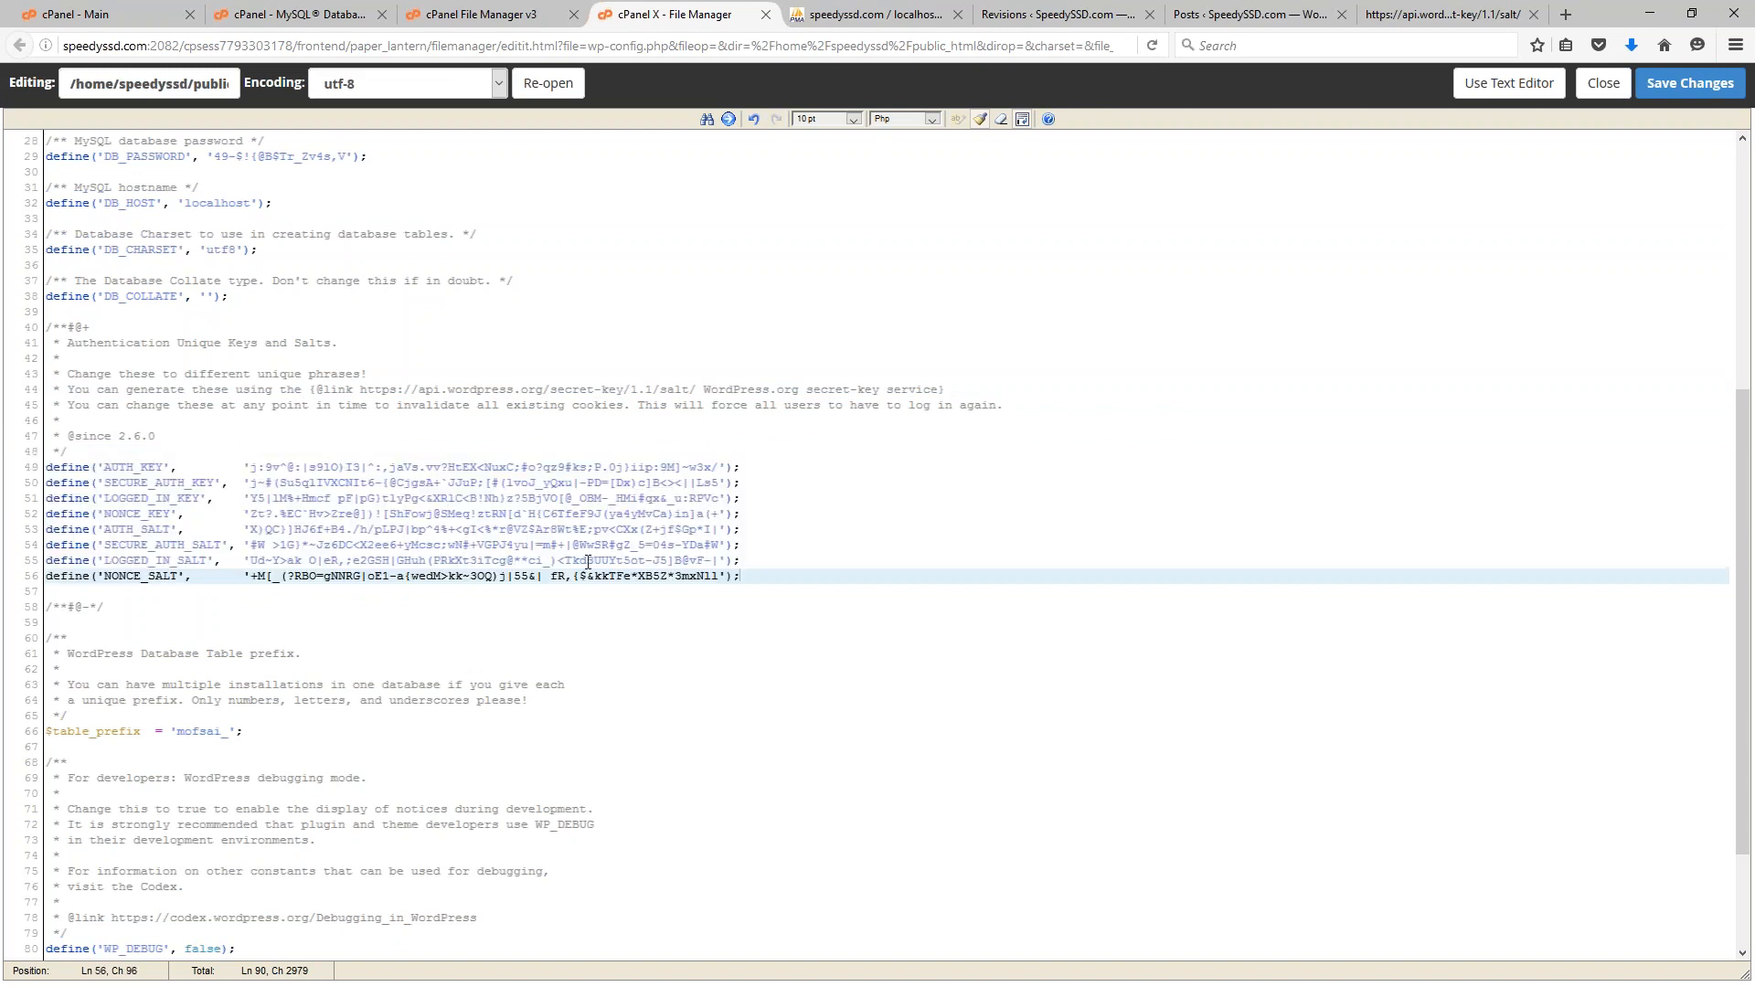
{"action": "left_click", "coordinate": [562, 598]}
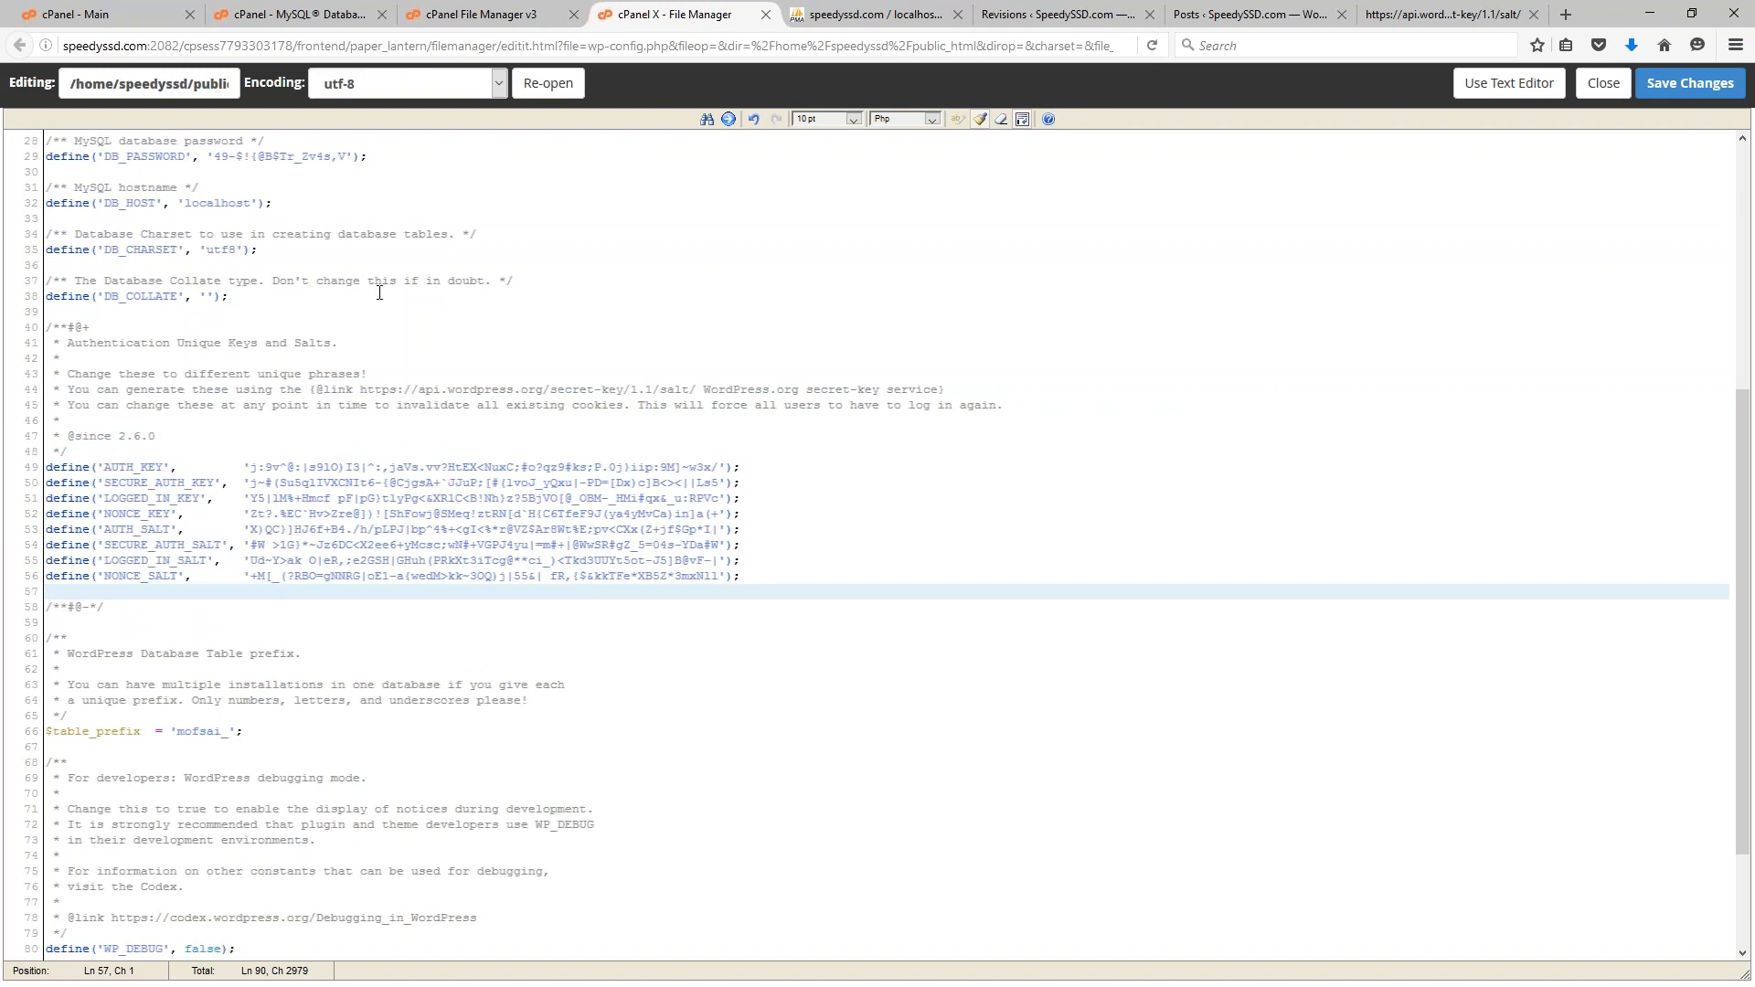
{"action": "scroll", "coordinate": [429, 402], "scroll_direction": "down", "scroll_amount": 3}
{"action": "scroll", "coordinate": [497, 650], "scroll_direction": "up", "scroll_amount": 8}
{"action": "scroll", "coordinate": [905, 338], "scroll_direction": "up", "scroll_amount": 3}
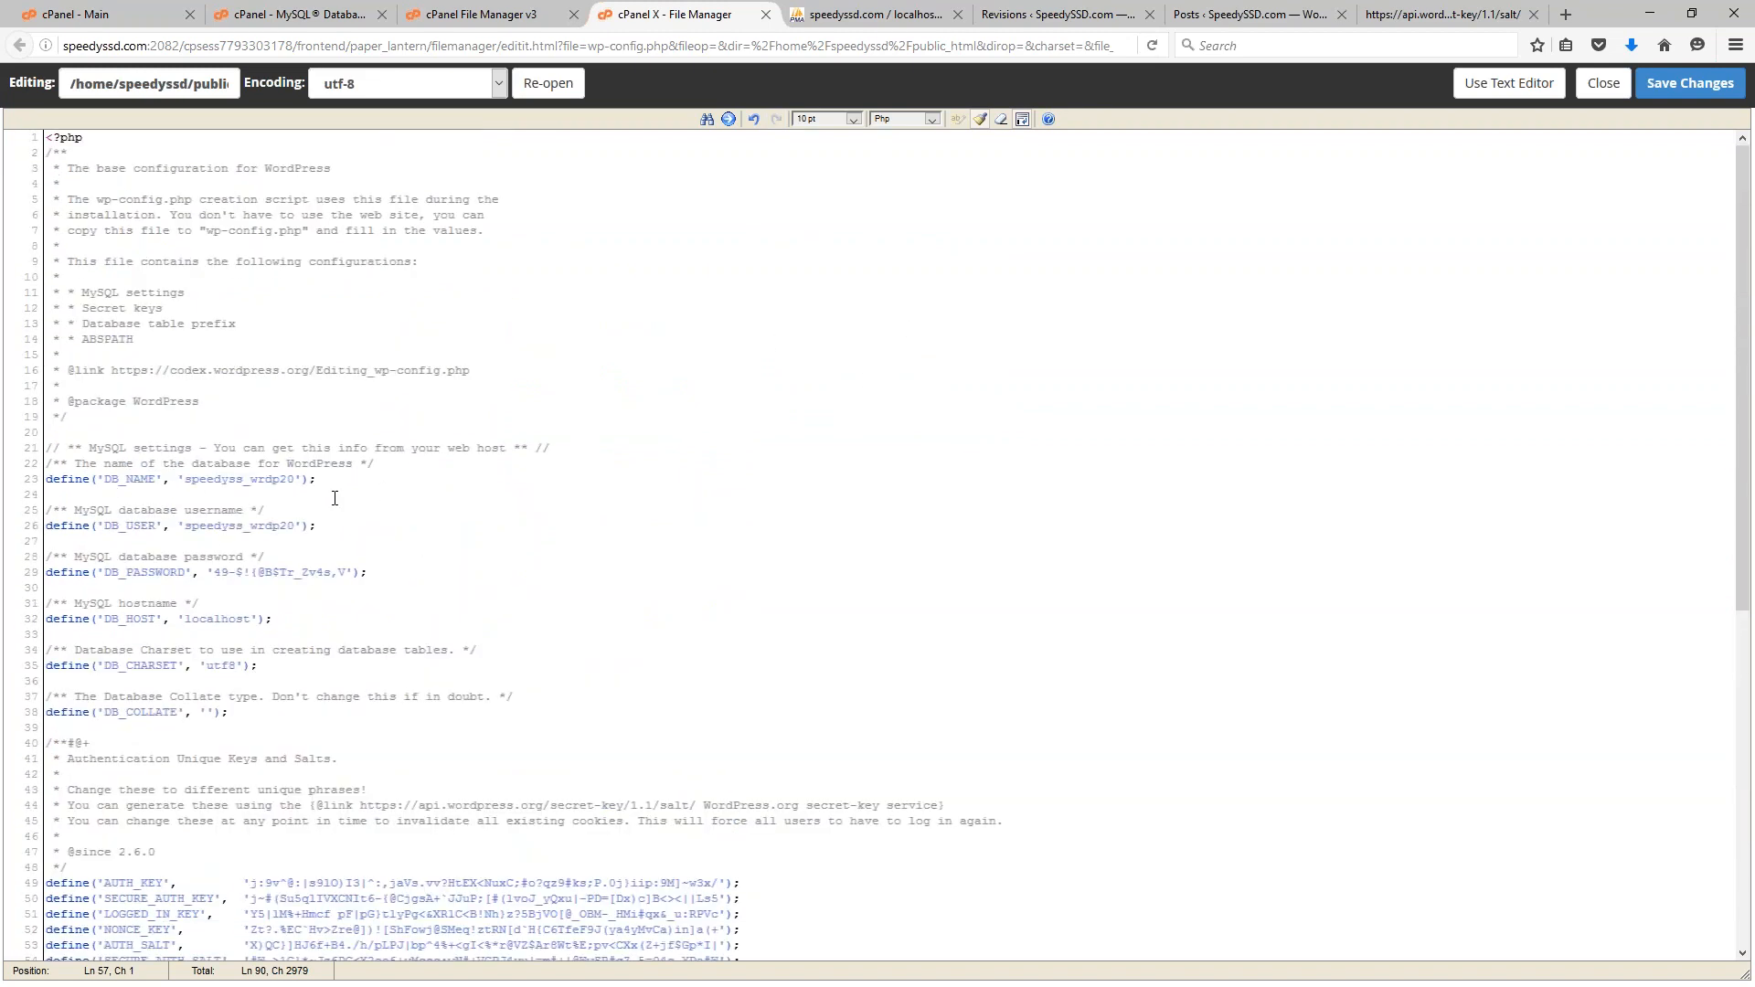
{"action": "scroll", "coordinate": [370, 585], "scroll_direction": "down", "scroll_amount": 5}
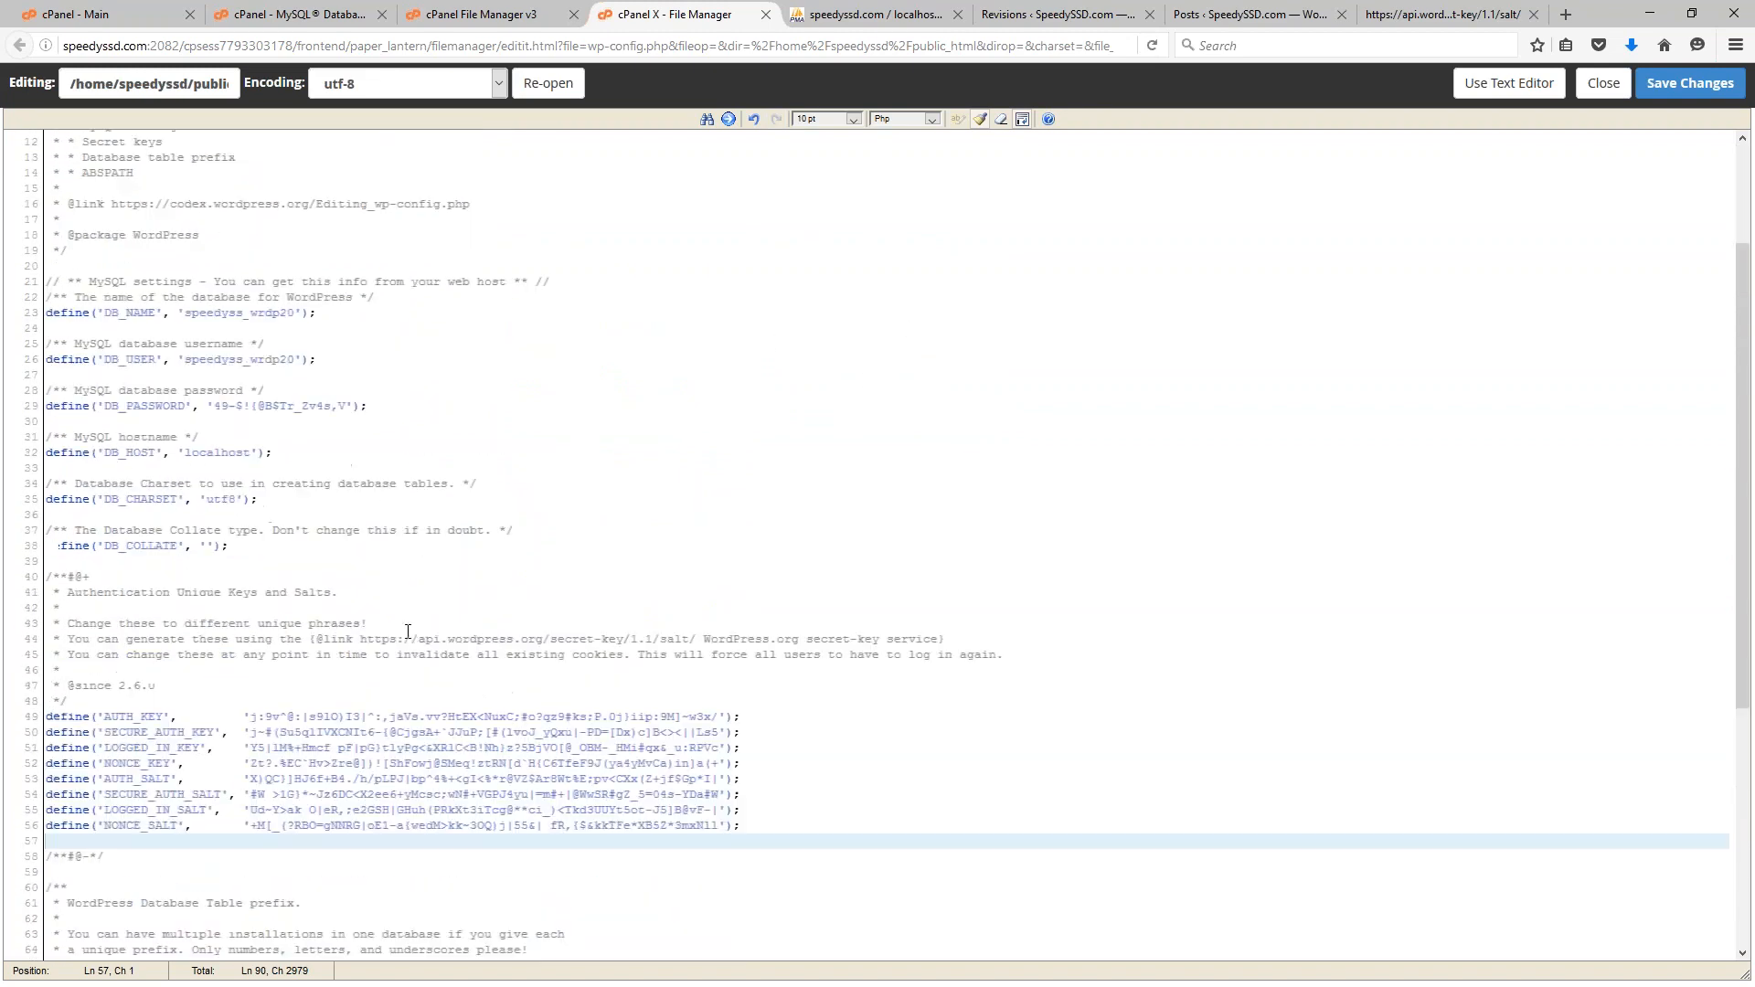
{"action": "scroll", "coordinate": [366, 749], "scroll_direction": "down", "scroll_amount": 5}
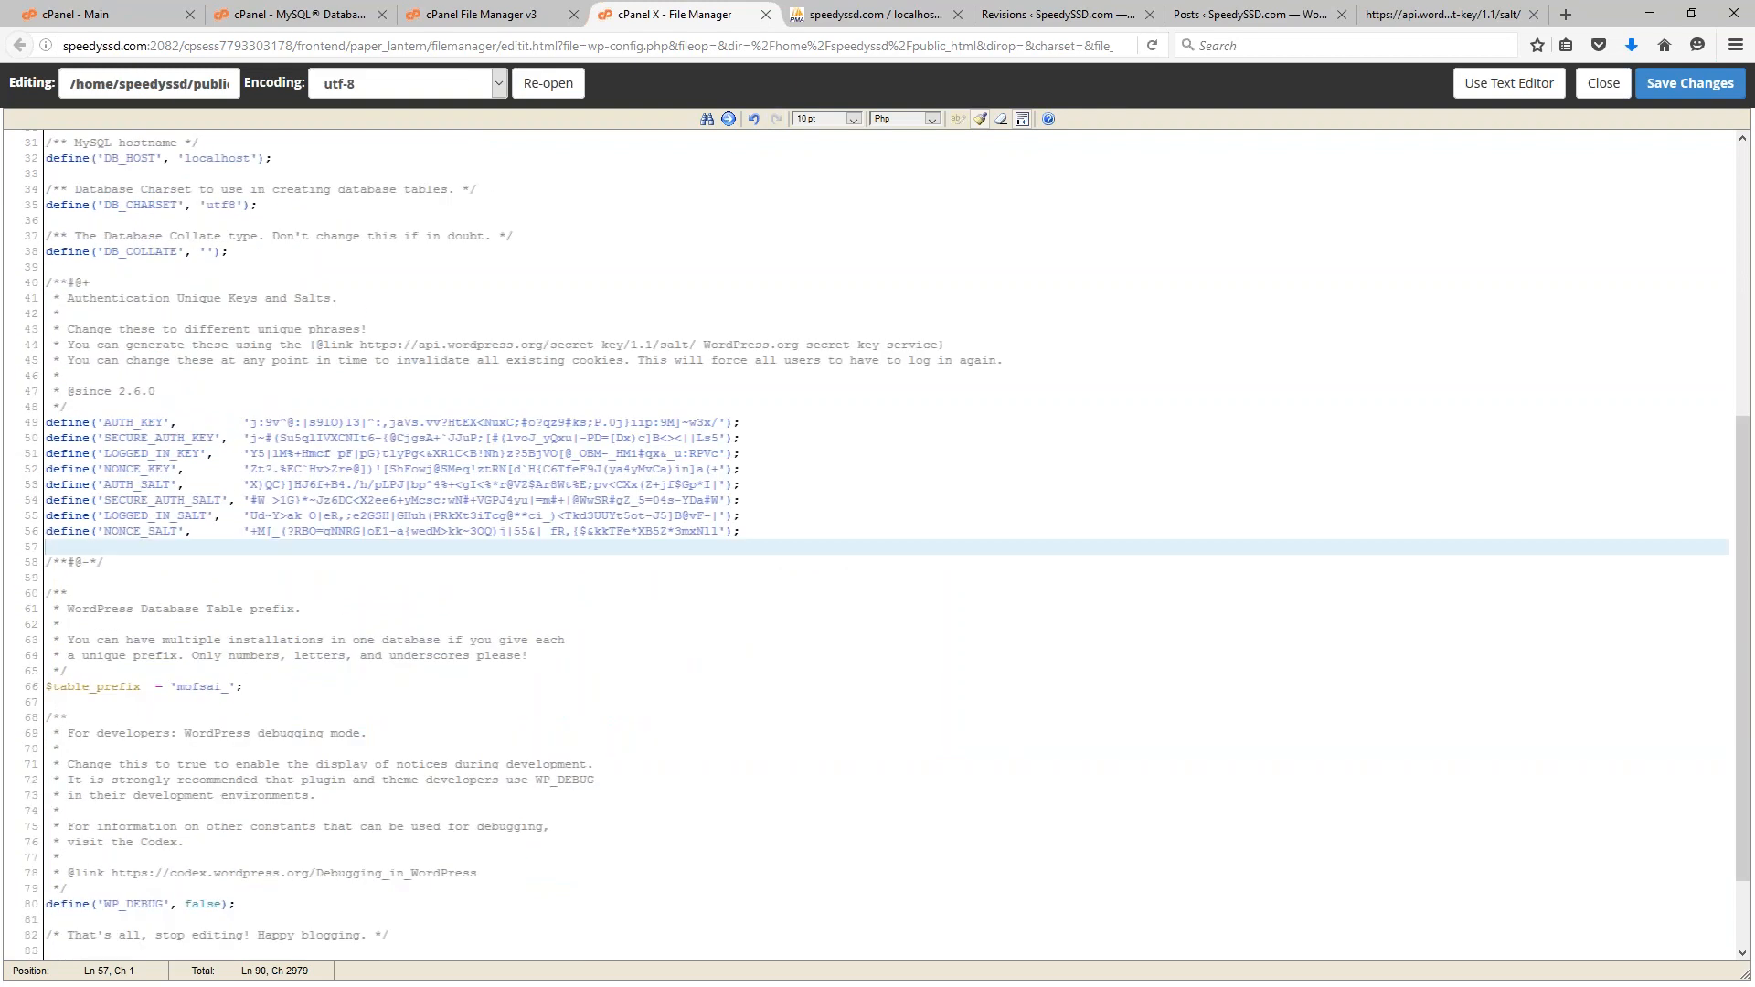
{"action": "left_click", "coordinate": [1682, 85]}
Step: Switch to the 'cPanel File Manager v3' tab to see wp-config.php at 2.79 KB in public_html
{"action": "left_click", "coordinate": [482, 13]}
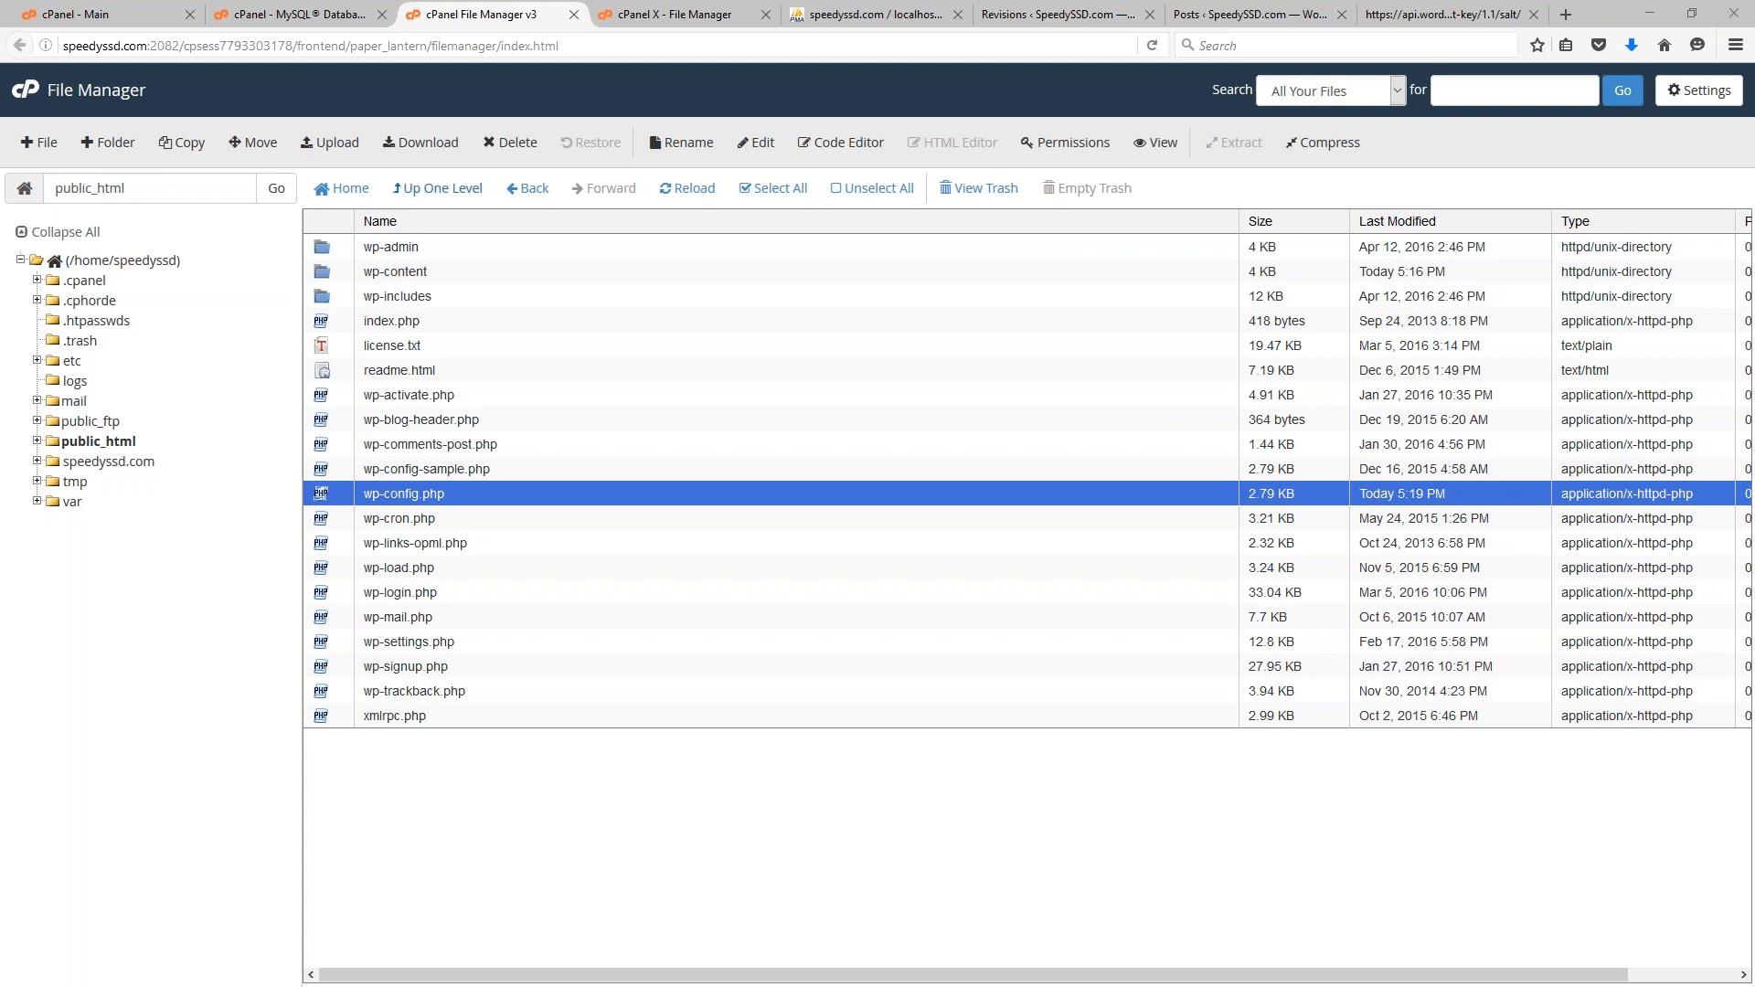
Step: Switch to the 'cPanel - Main' tab and scroll down to its Software, Advanced and Preferences sections
{"action": "key", "text": "ctrl+1"}
{"action": "scroll", "coordinate": [1461, 462], "scroll_direction": "down", "scroll_amount": 10}
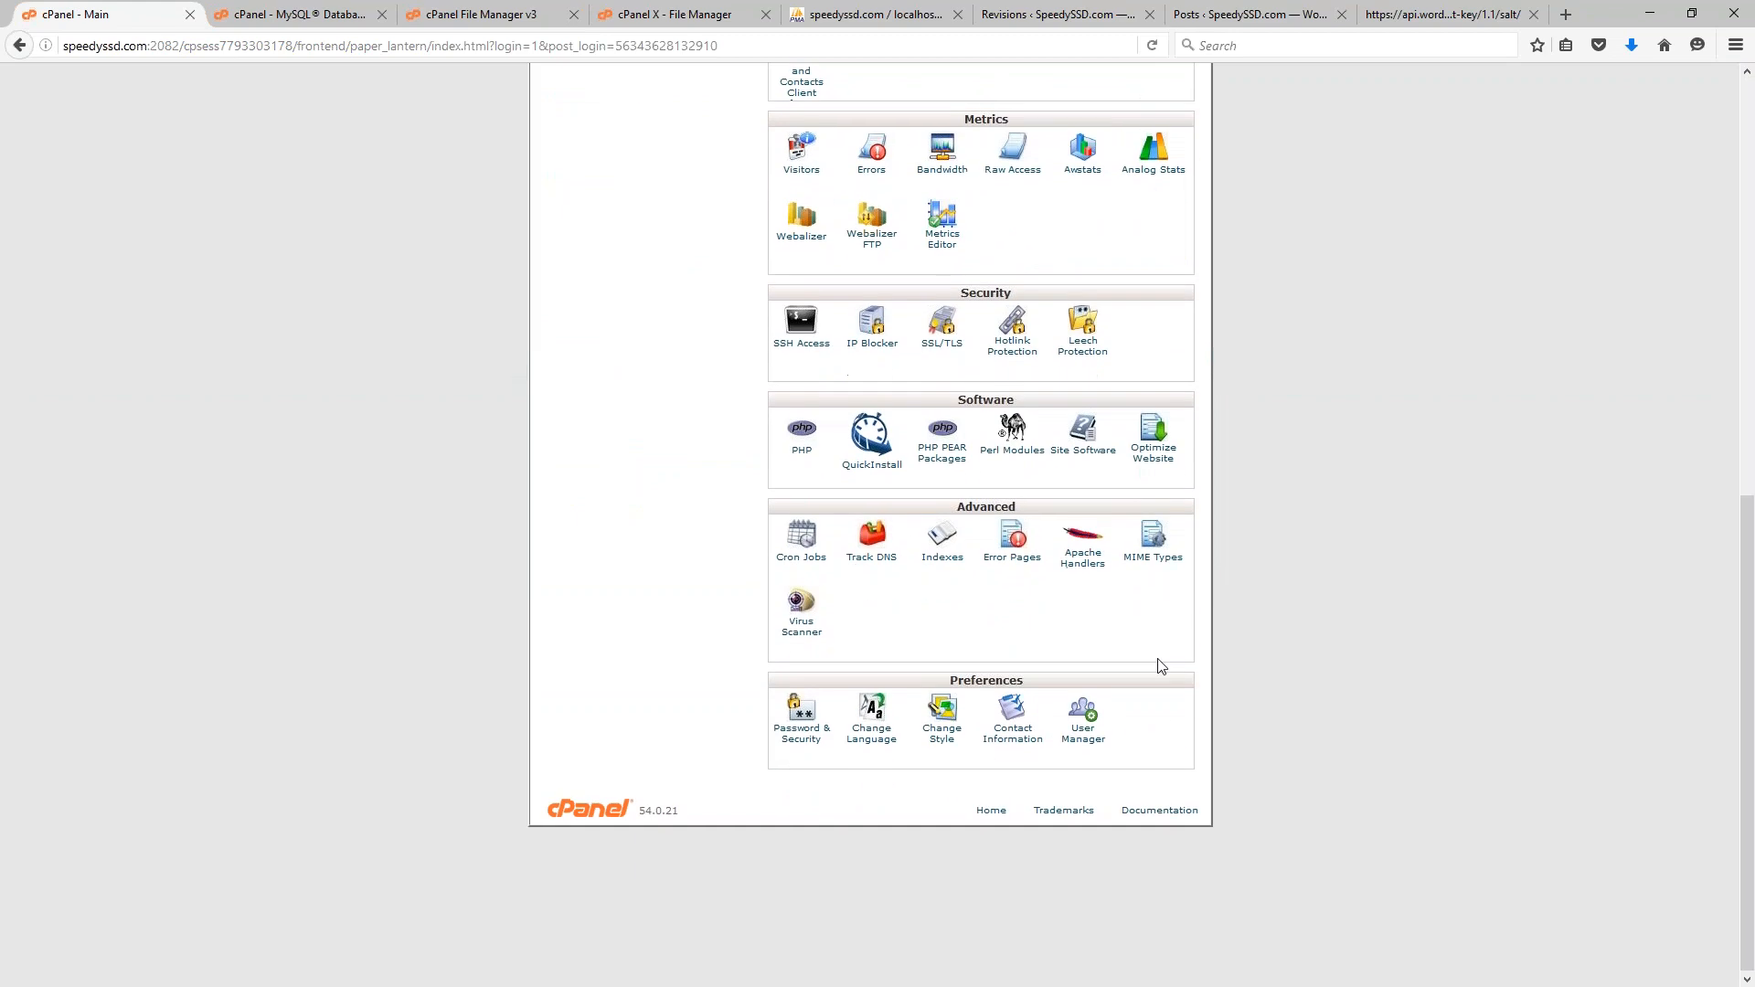